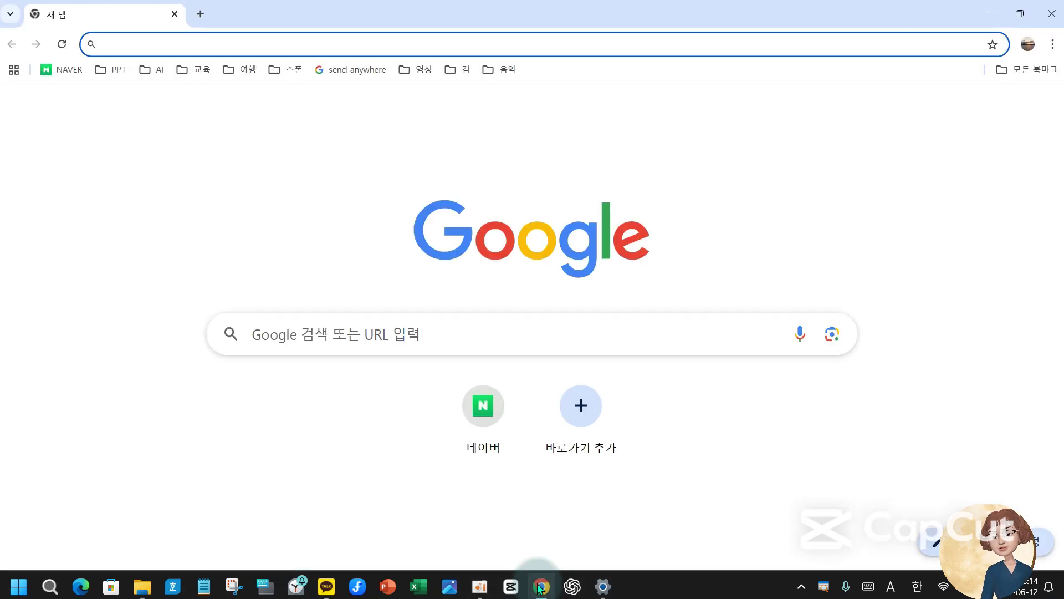
- Open Naver and search for 폰맹컴맹 in Korean input
click(60, 70)
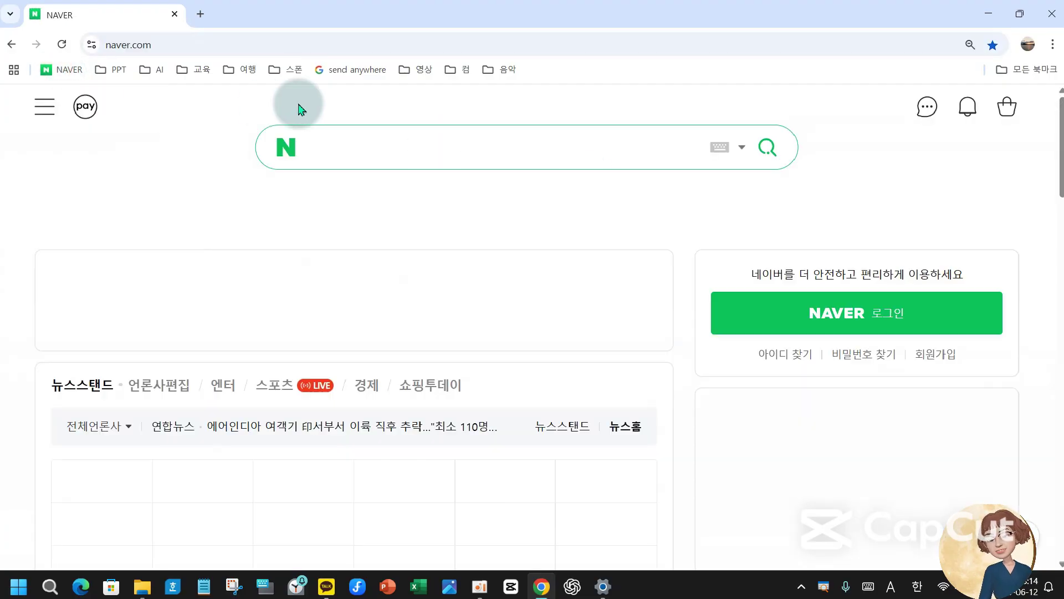
click(334, 147)
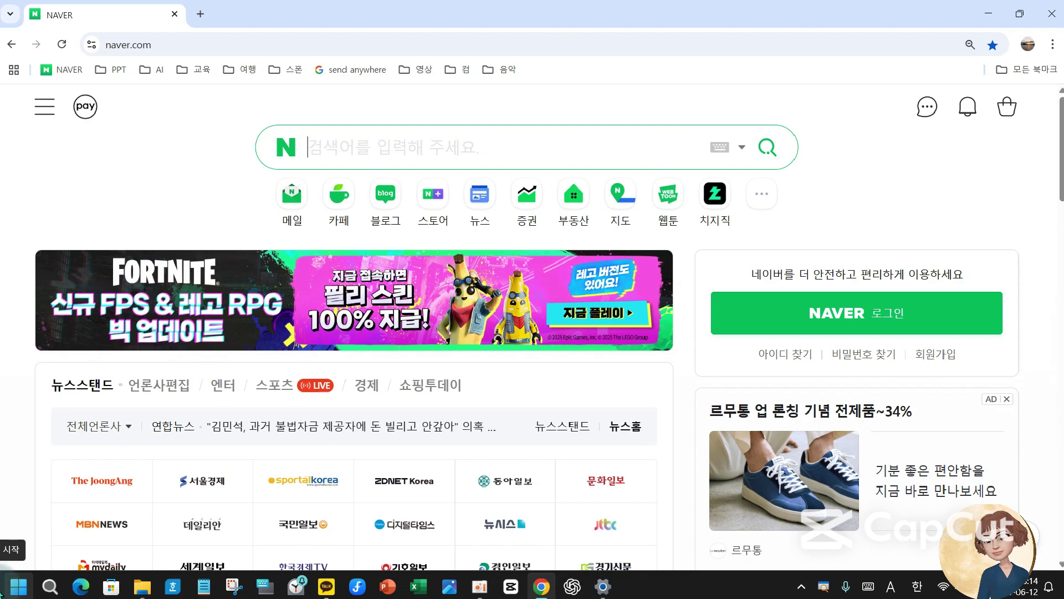
text(v)
key(BackSpace)
key(Hangul)
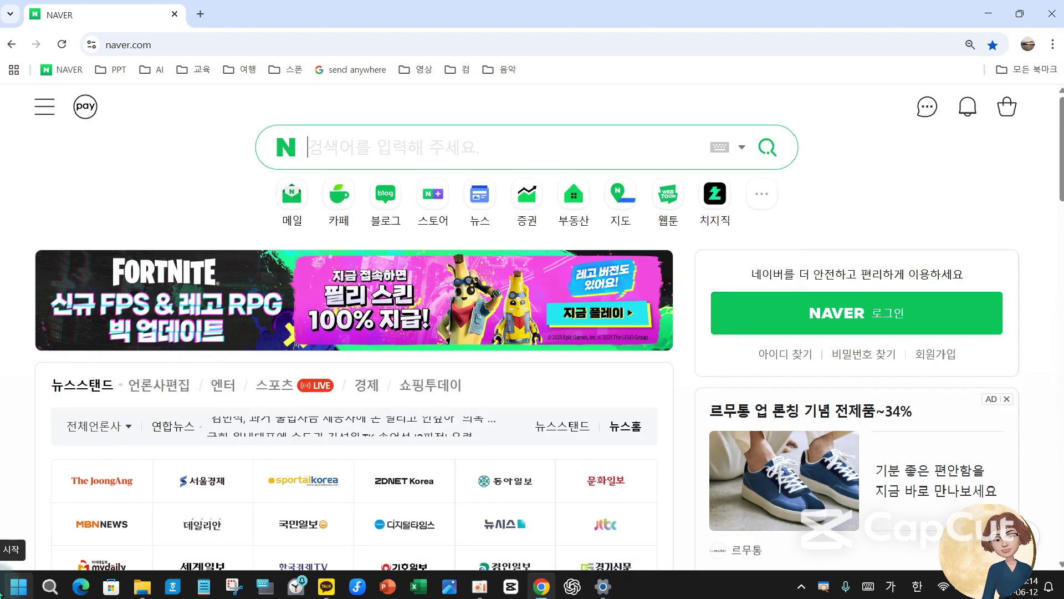
text(포ㄴ맹)
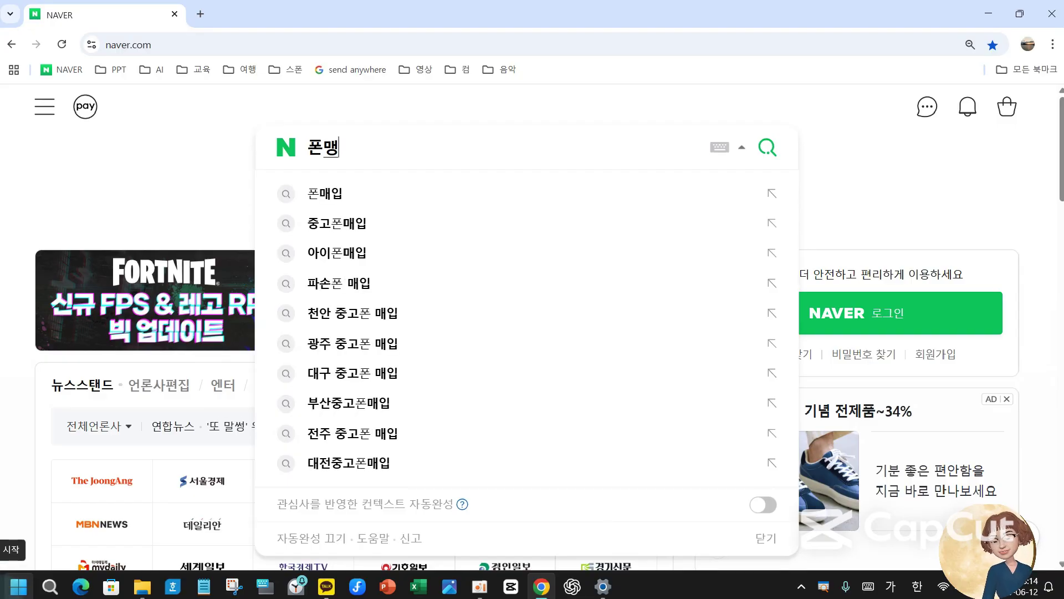
text(커ㅁ매ㅇ)
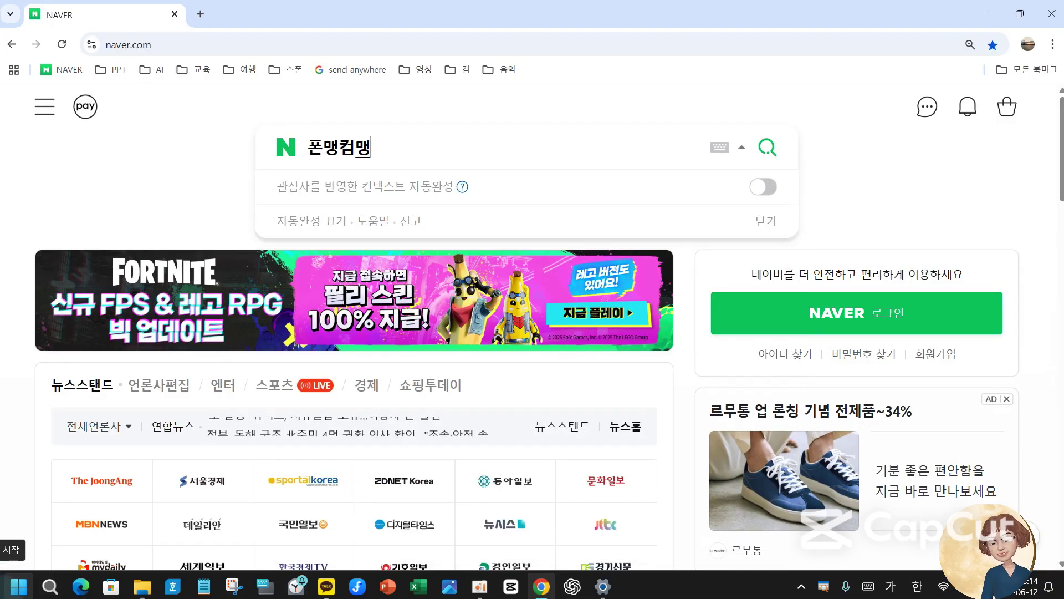
key(Return)
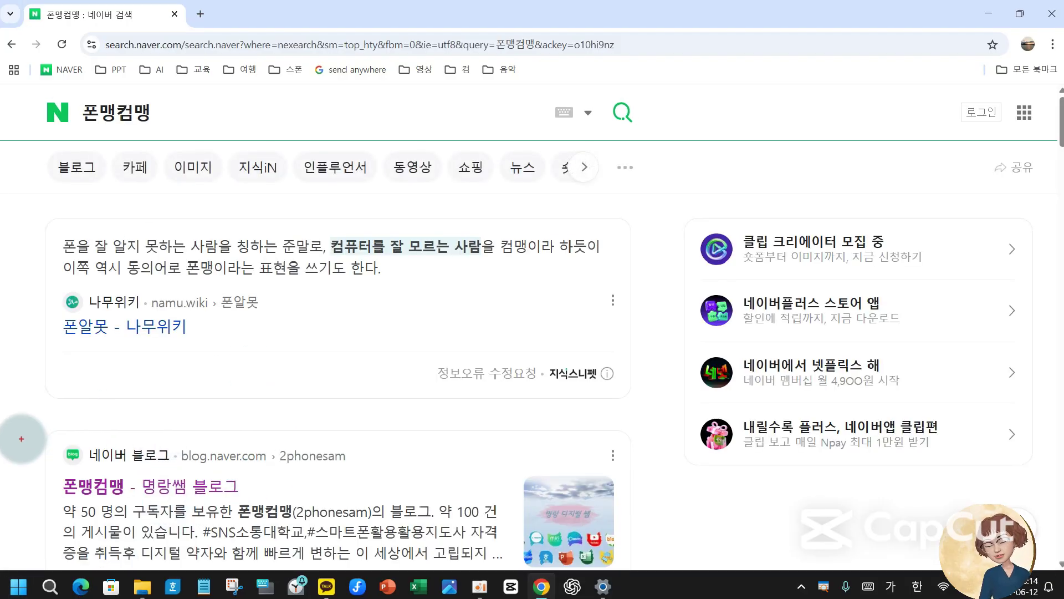
- Open the 폰맹컴맹 blog from the results and go to its 컴퓨터 기초와 활용 category
mouse_move(20, 438)
mouse_down()
mouse_move(523, 527)
mouse_move(598, 530)
mouse_up()
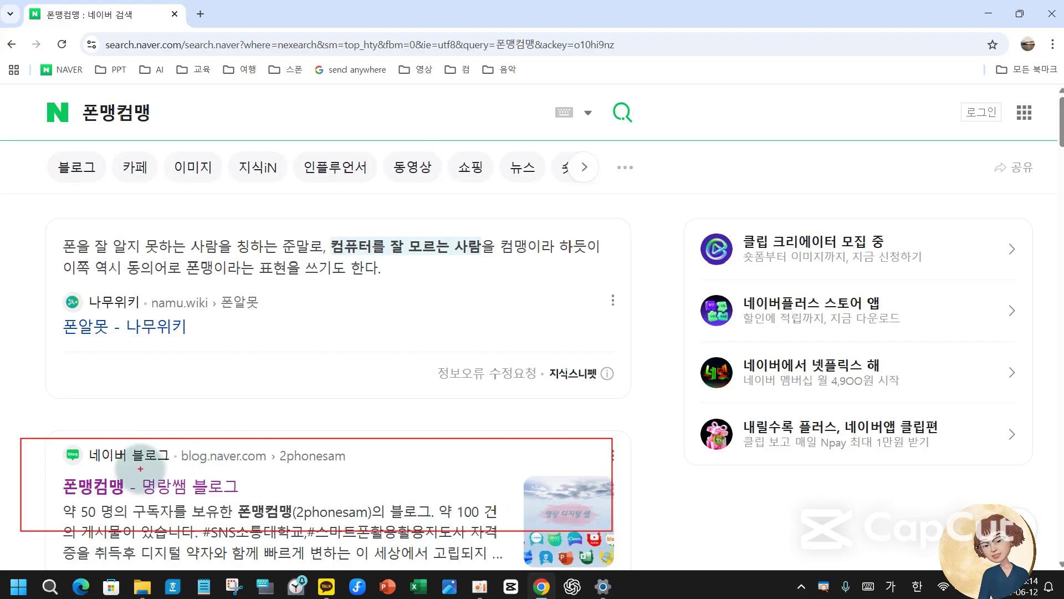
click(145, 486)
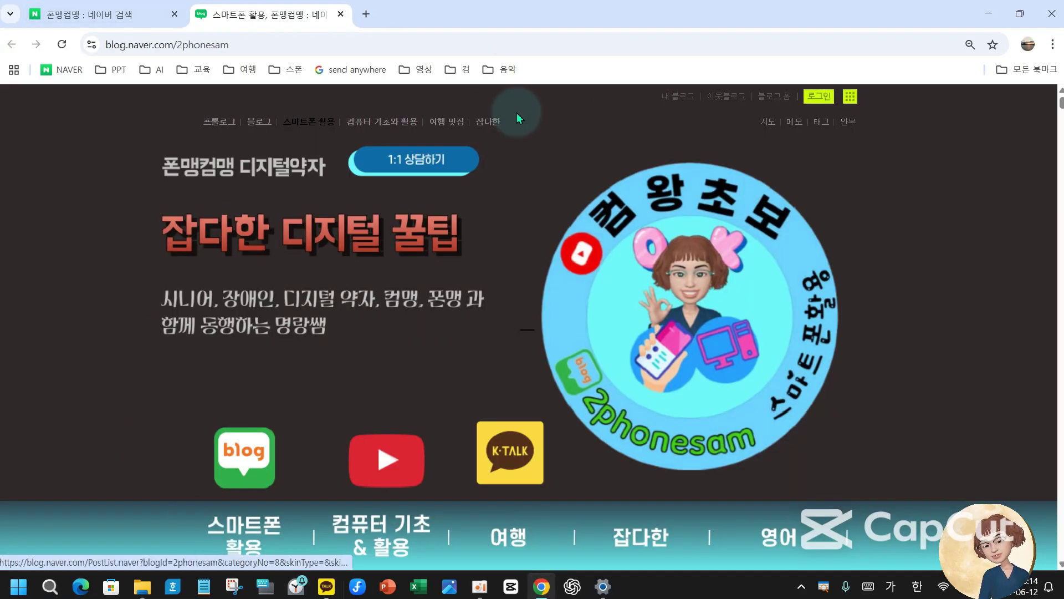
key(ctrl+2)
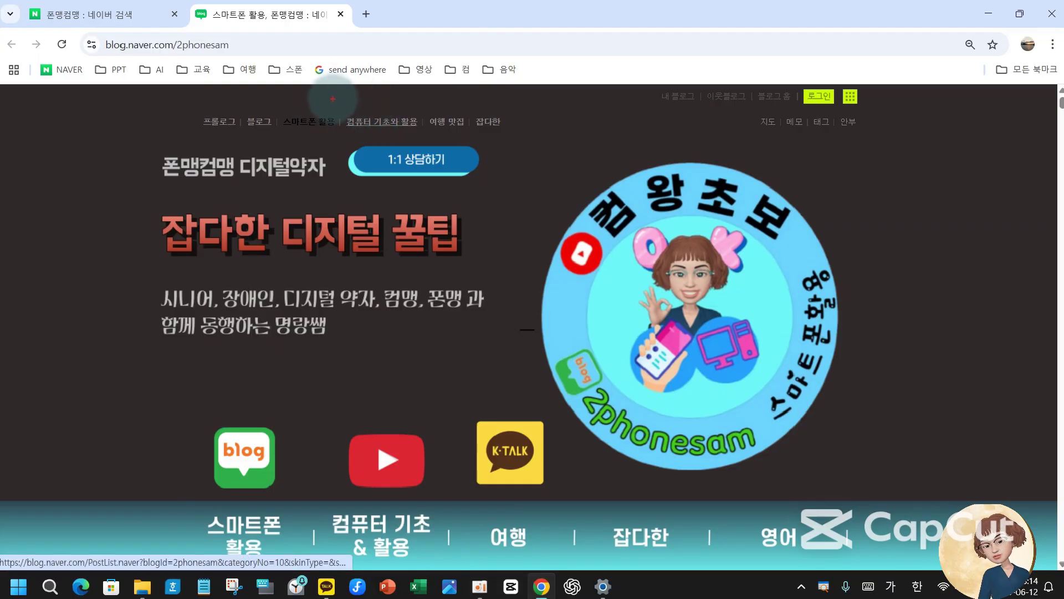
drag(337, 99, 426, 149)
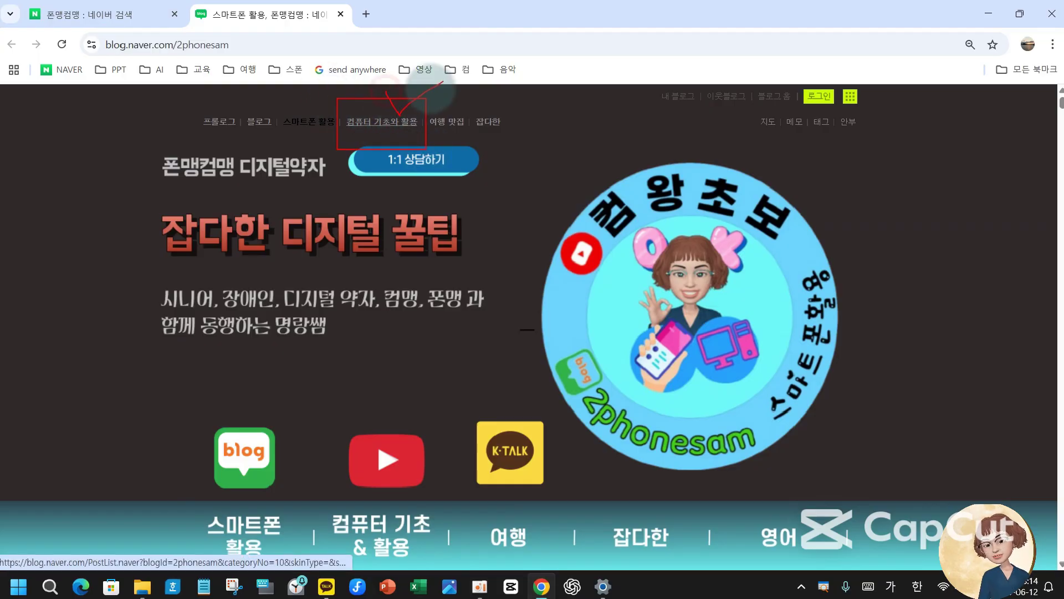
key(Escape)
click(376, 124)
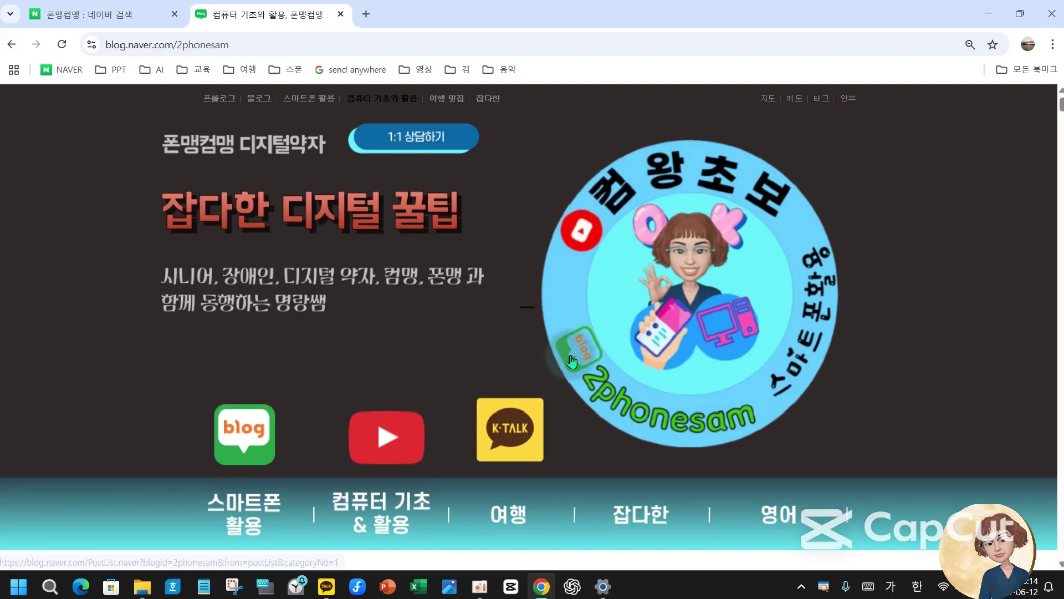
- Find the 엑셀 표시형식그룹 post and open its naver.me shared file link
scroll(480, 335, down, 1)
scroll(478, 327, down, 10)
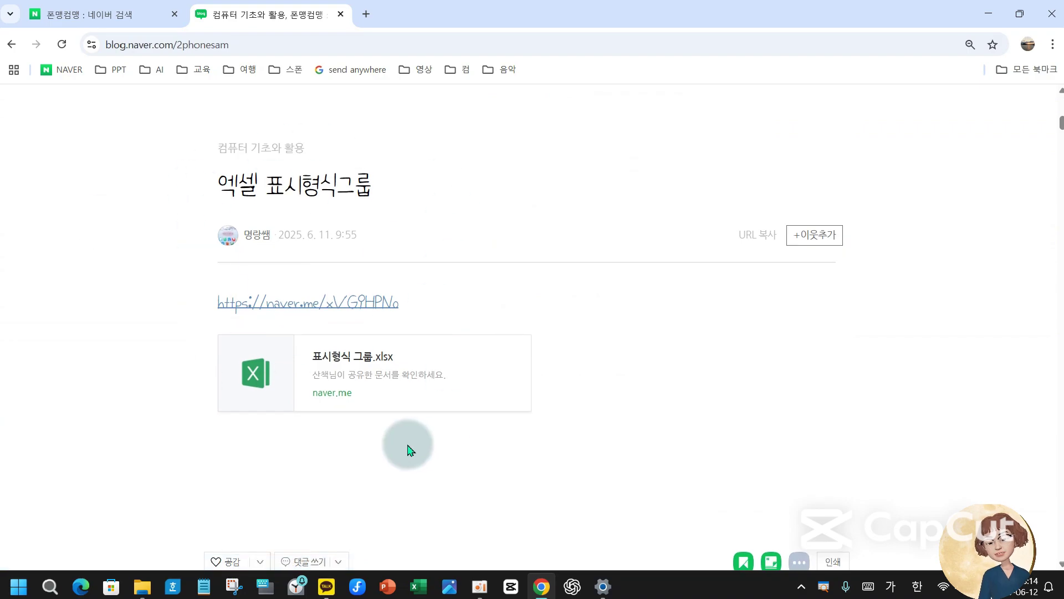
scroll(527, 459, down, 10)
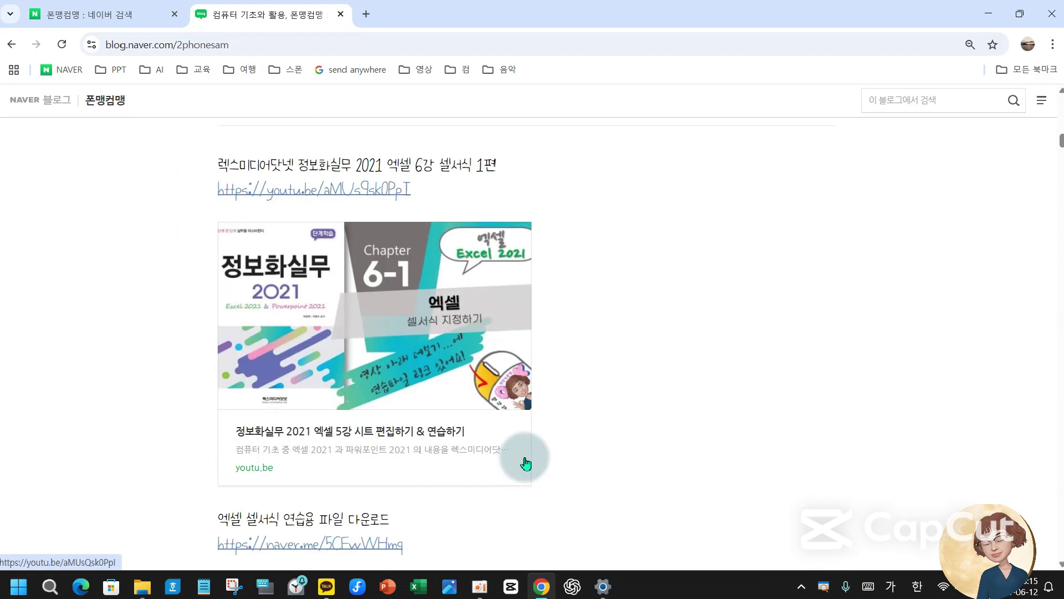
scroll(526, 463, up, 3)
scroll(526, 460, up, 10)
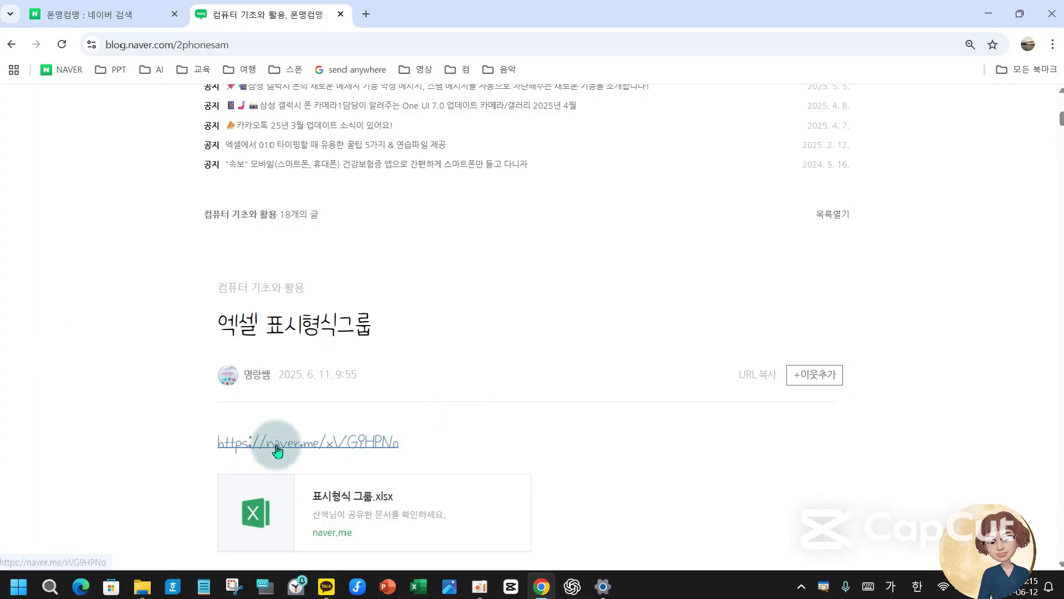
mouse_move(203, 426)
mouse_down()
mouse_move(409, 474)
mouse_move(463, 475)
mouse_up()
key(Escape)
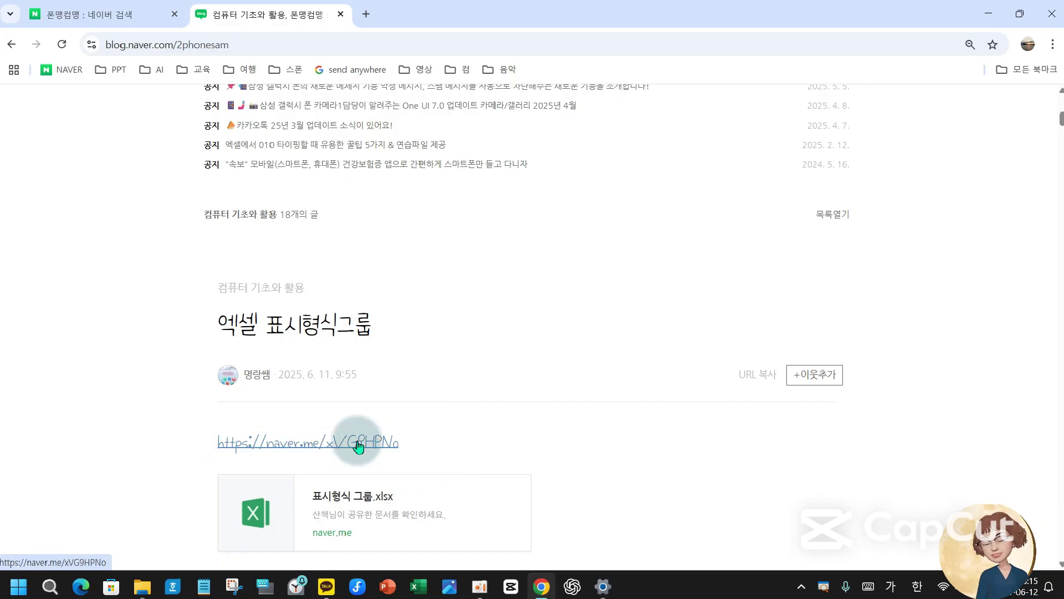
click(357, 444)
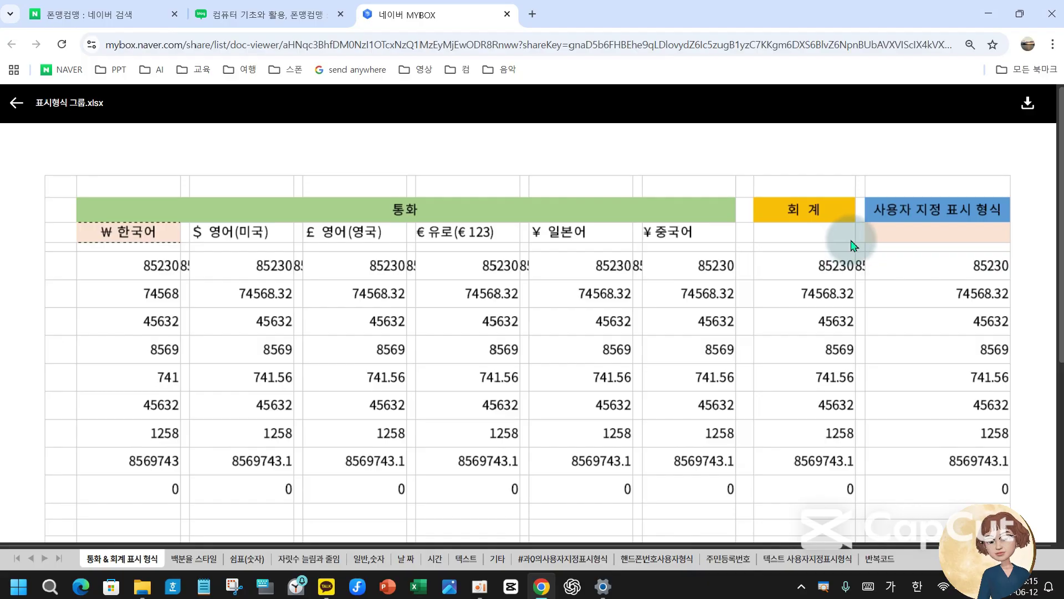
- Download the workbook from MYBOX and open 표시형식 그룹 (2).xlsx from Chrome's downloads
click(1029, 109)
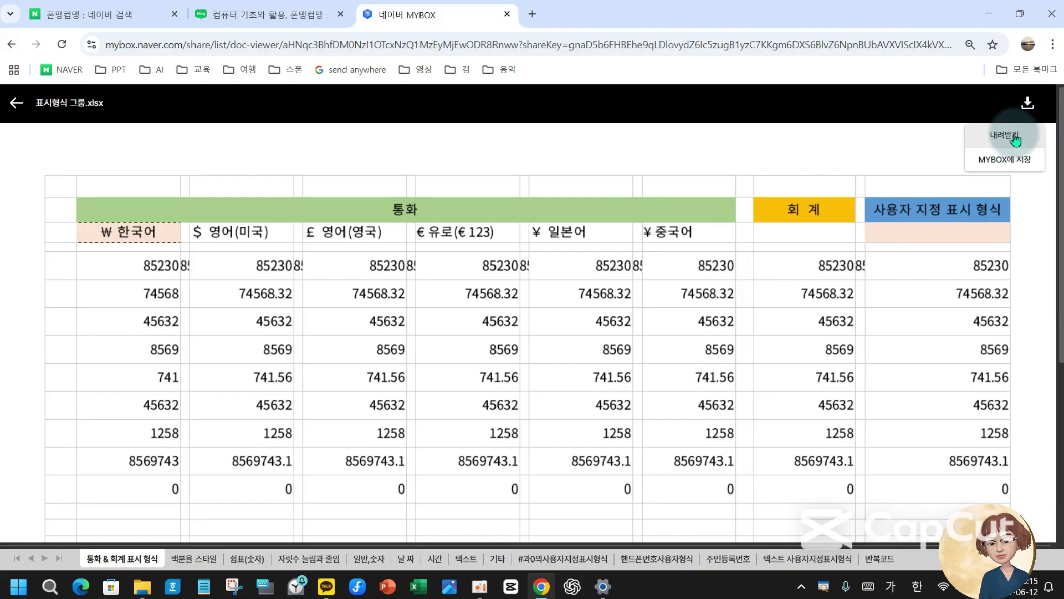
click(1014, 137)
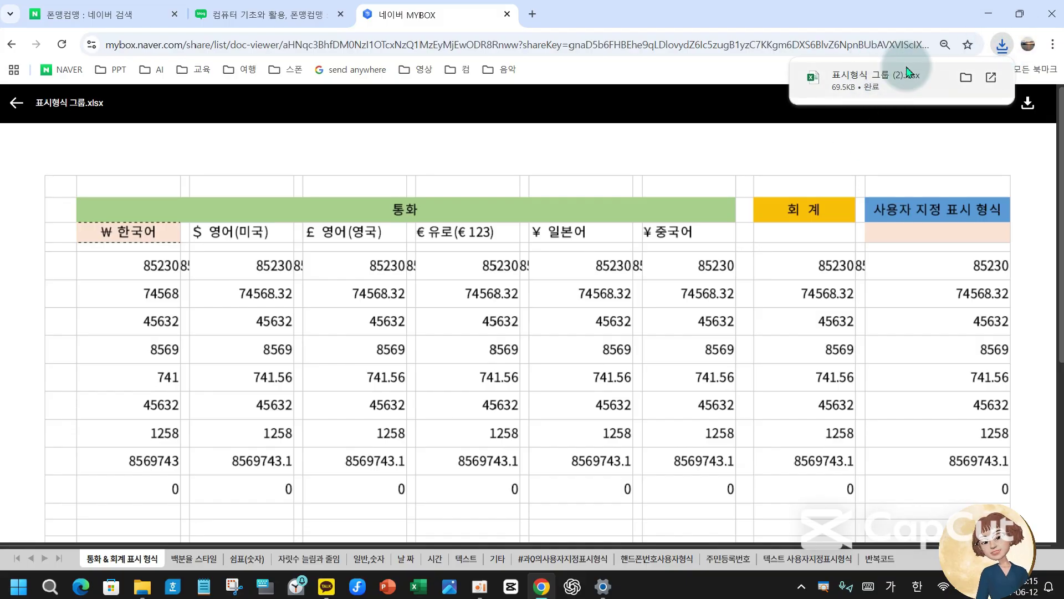
mouse_move(909, 88)
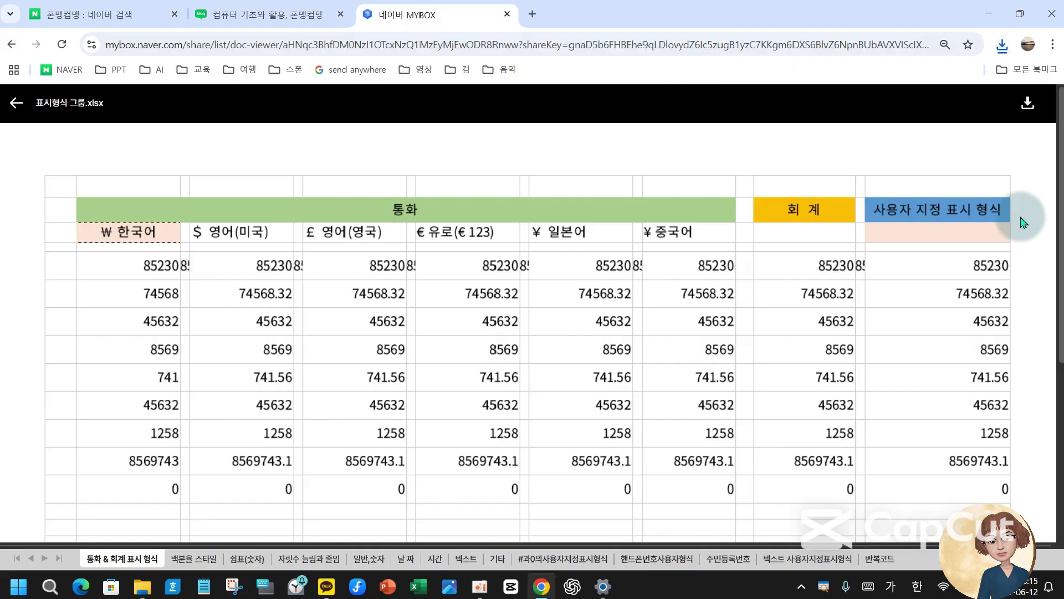
click(1002, 45)
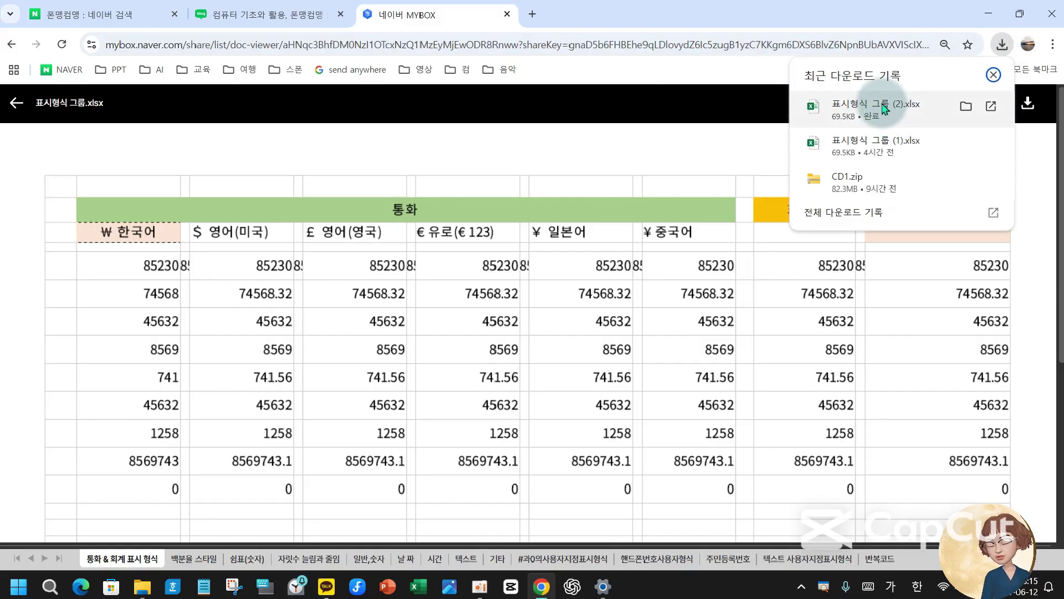
click(882, 108)
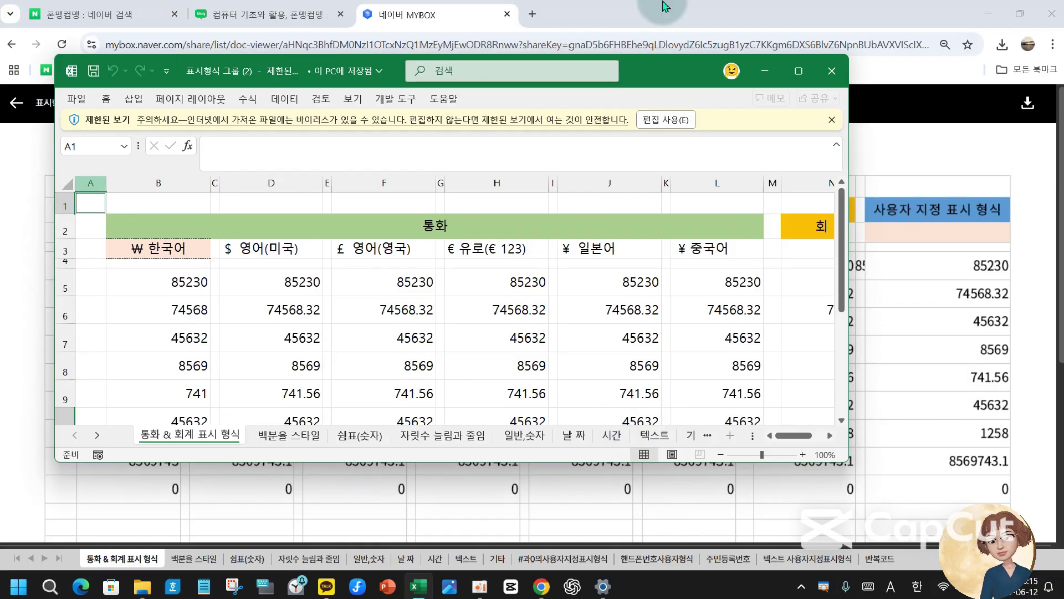
- Maximize the Excel window and select header cell B3, then value cell B5
click(798, 70)
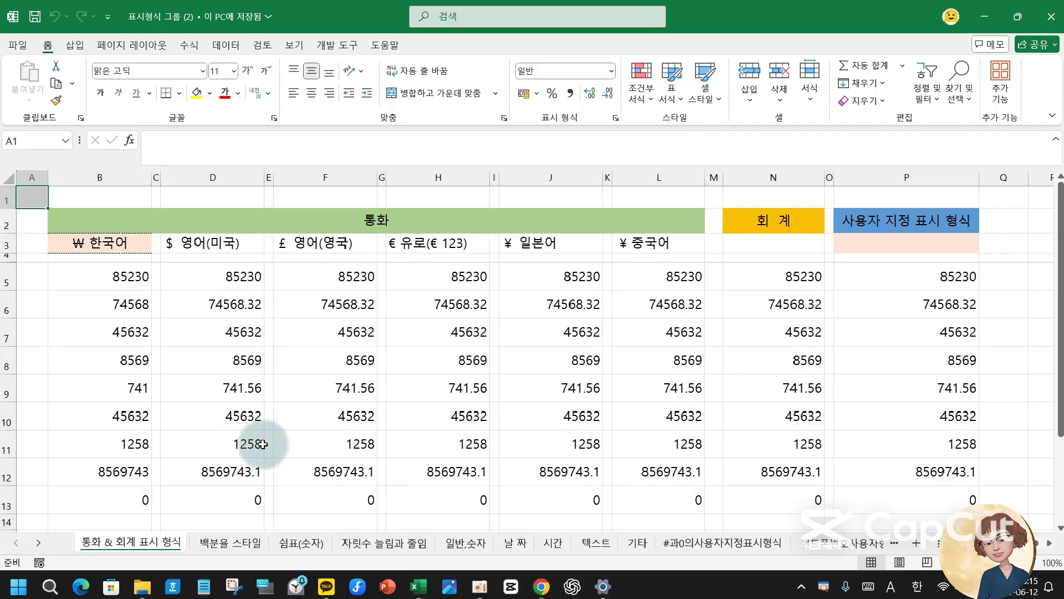
click(79, 242)
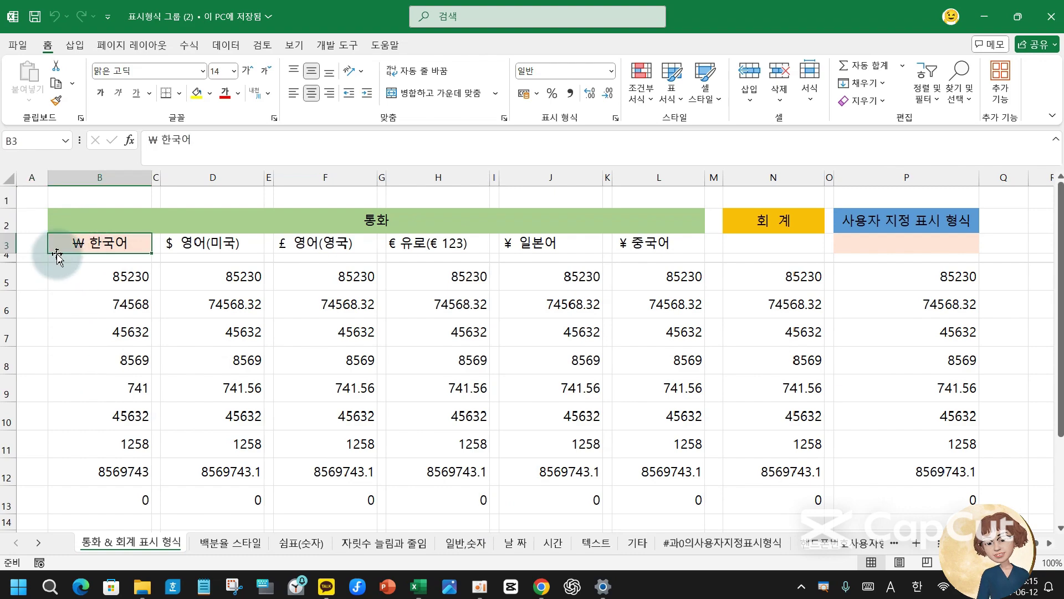
click(71, 267)
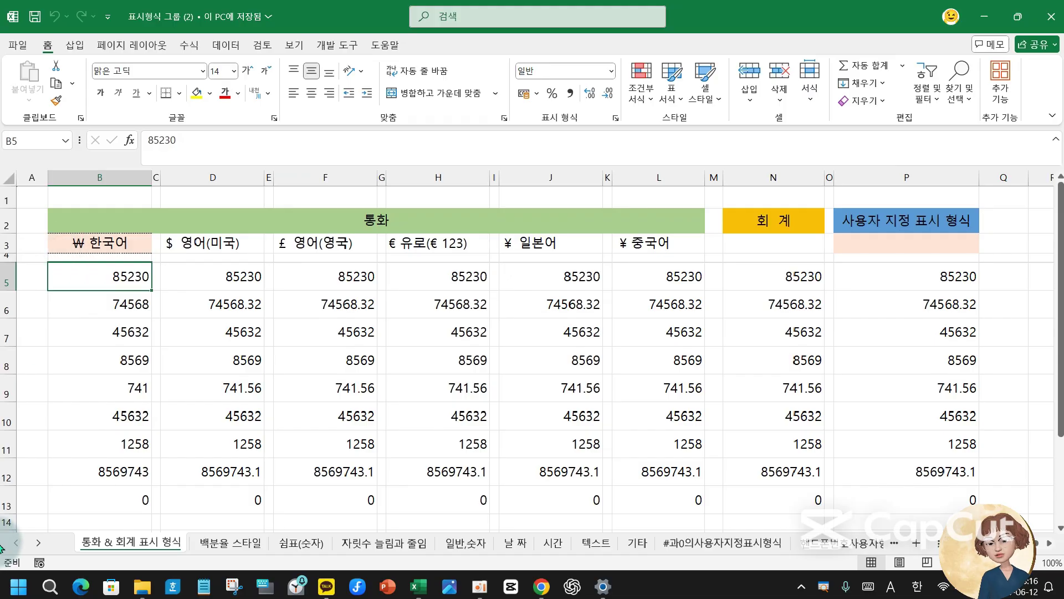
- Copy header cell B3 and go through the currency headers D3, F3, H3, J3, L3
click(117, 244)
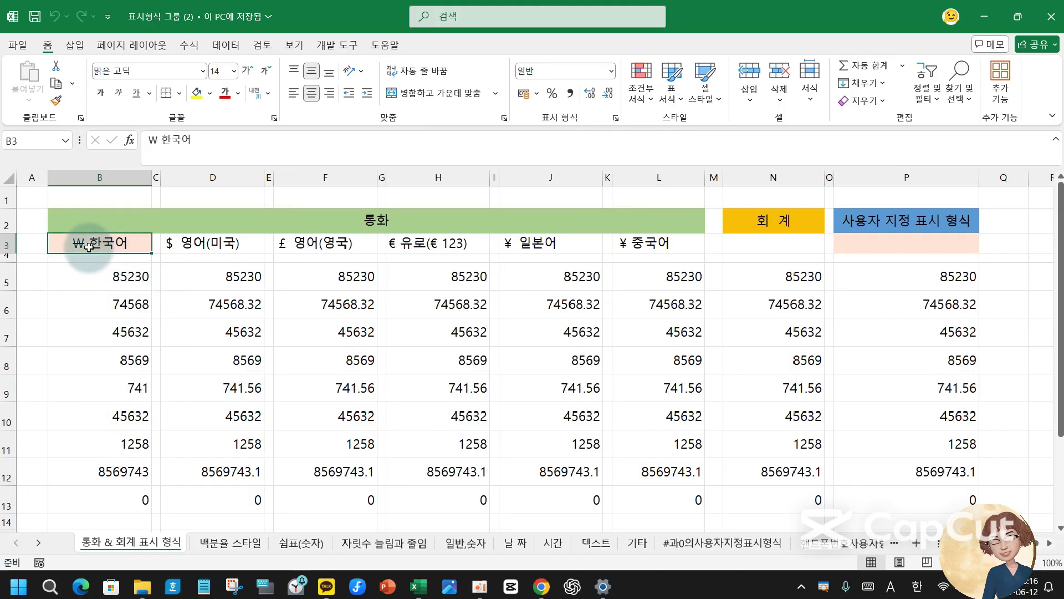
key(ctrl+c)
click(229, 242)
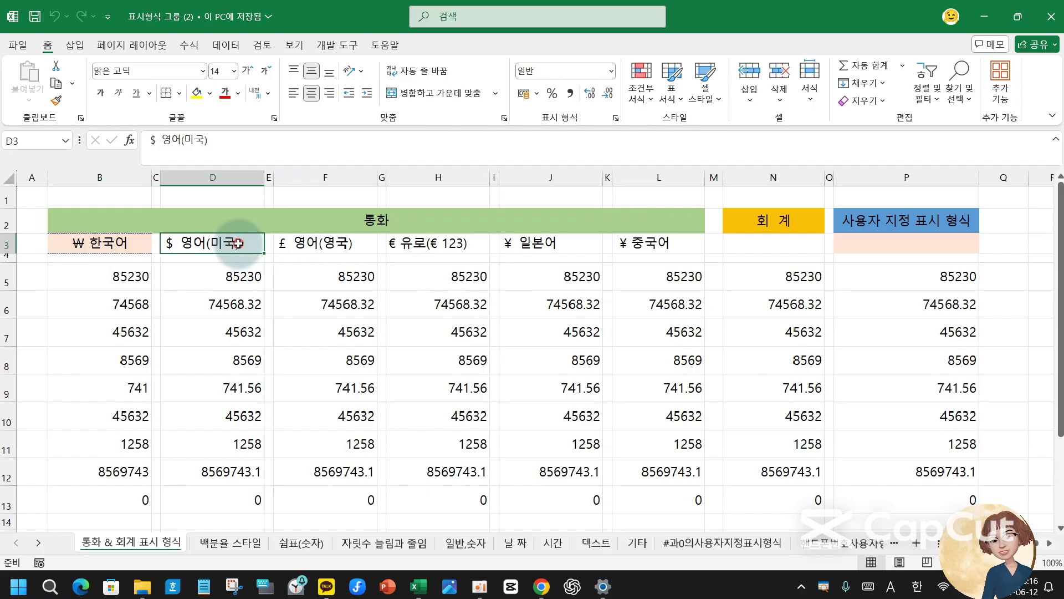
click(324, 241)
click(438, 241)
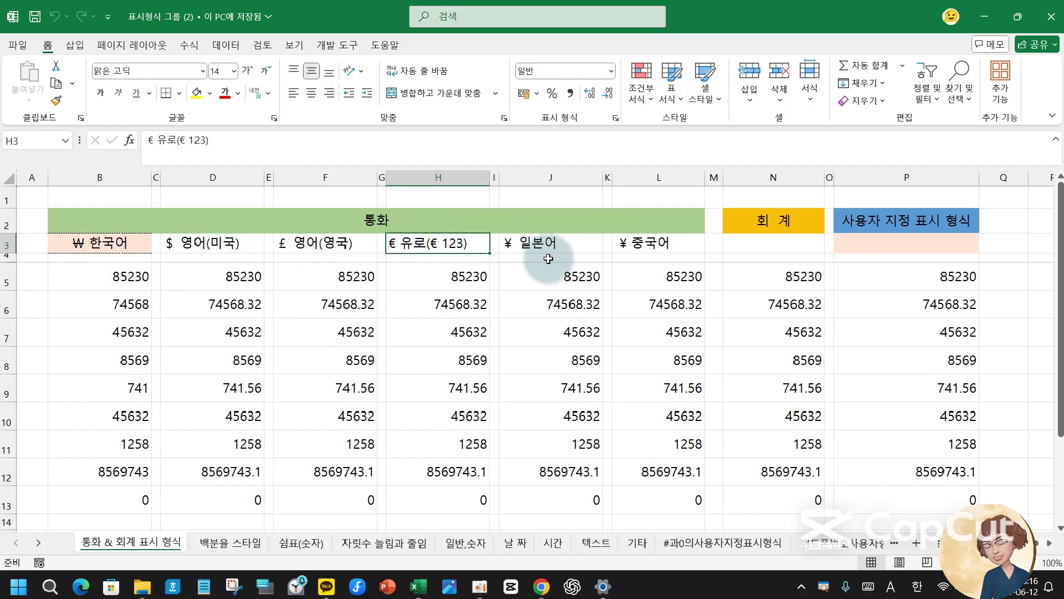
click(554, 243)
click(642, 246)
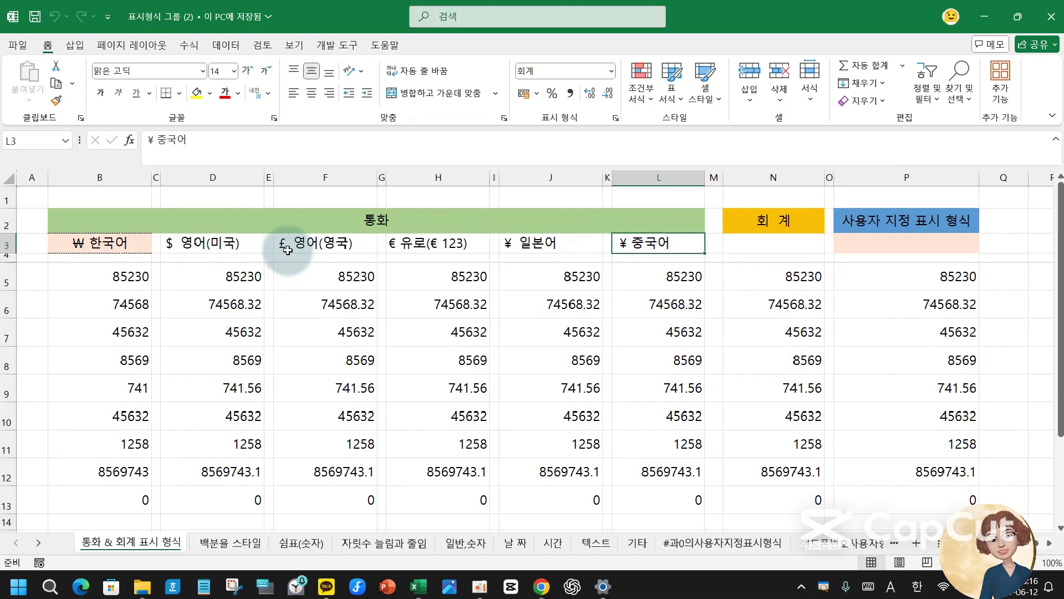
click(224, 246)
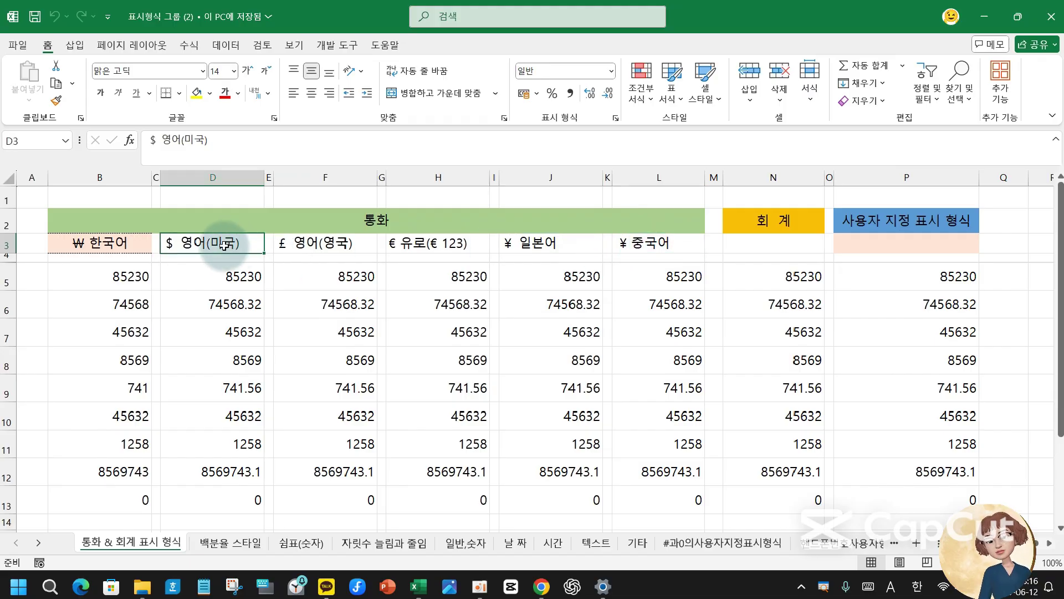
click(87, 240)
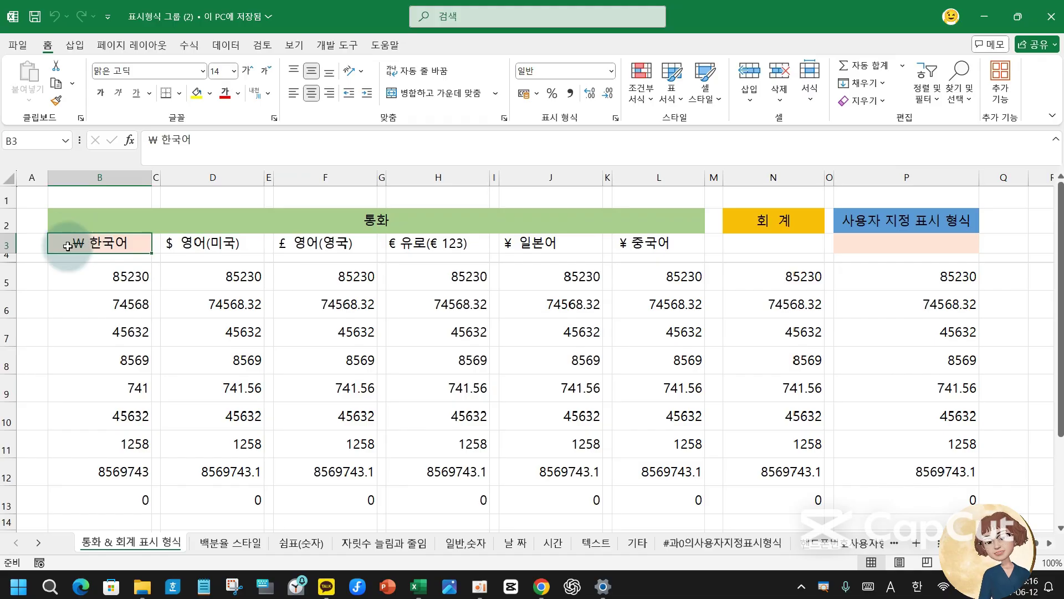
- Format-paint B3's header style onto D3, F3, H3, J3, L3, and also H5
click(58, 101)
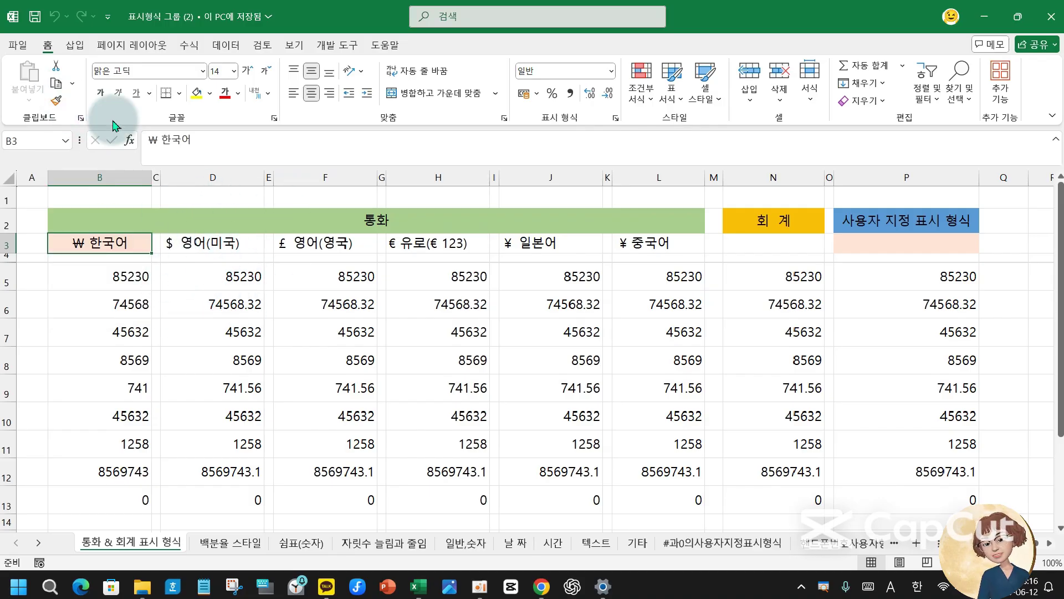
click(56, 101)
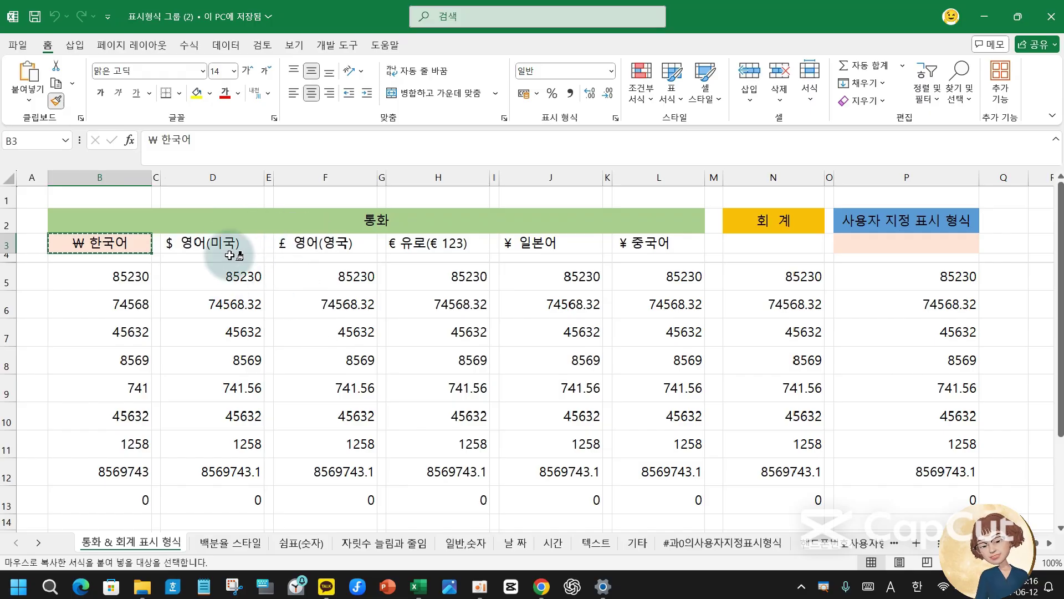
click(206, 241)
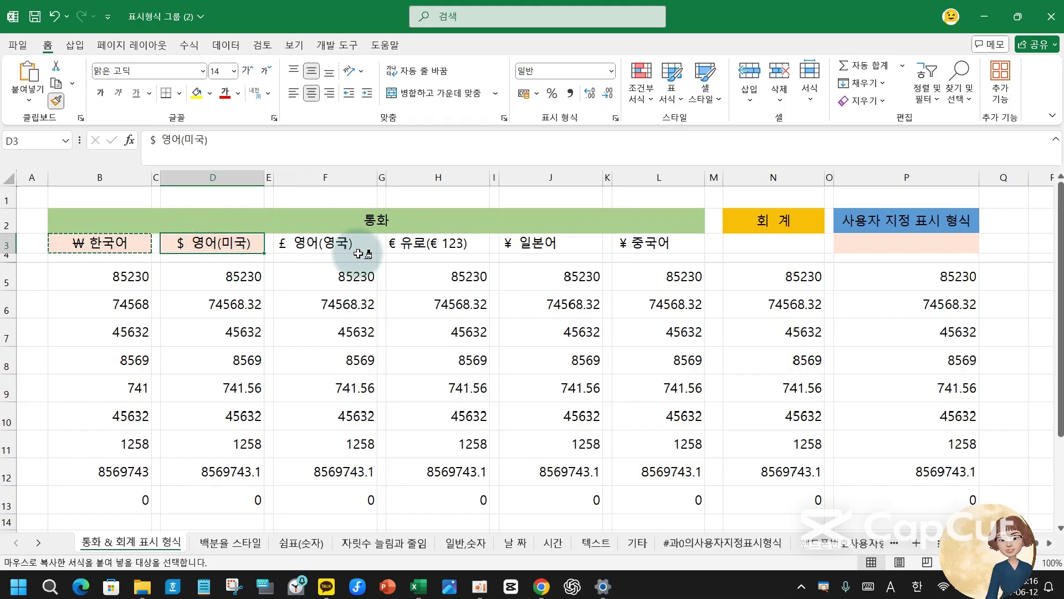
click(333, 244)
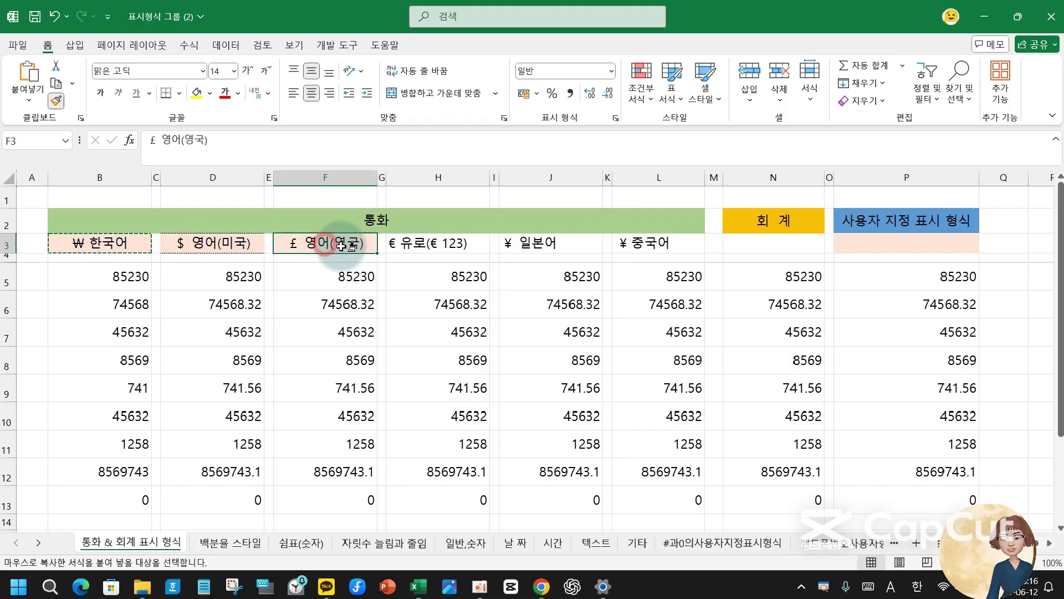
click(438, 244)
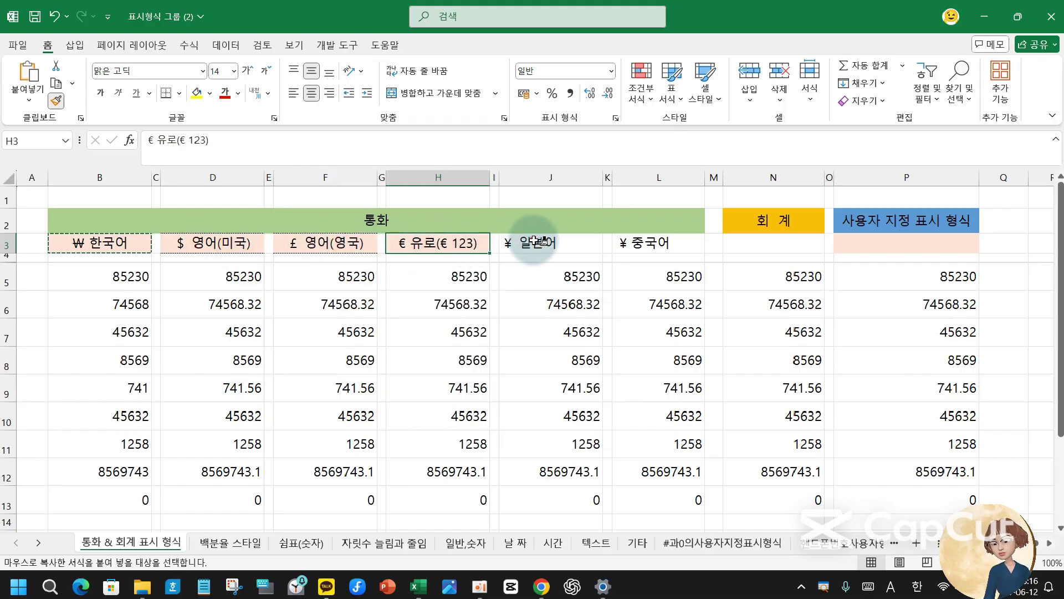
click(551, 243)
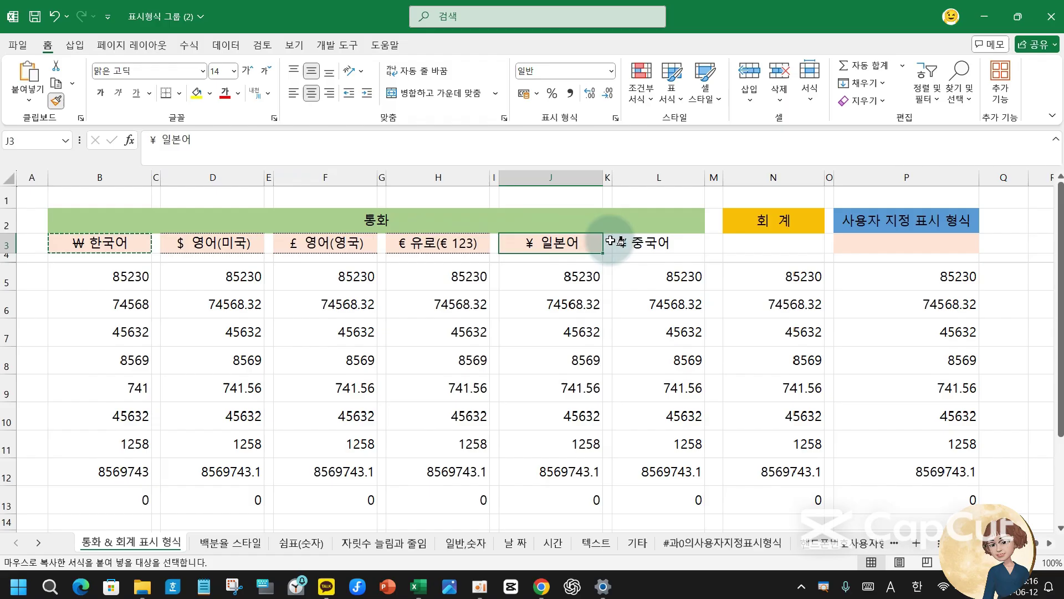
click(646, 240)
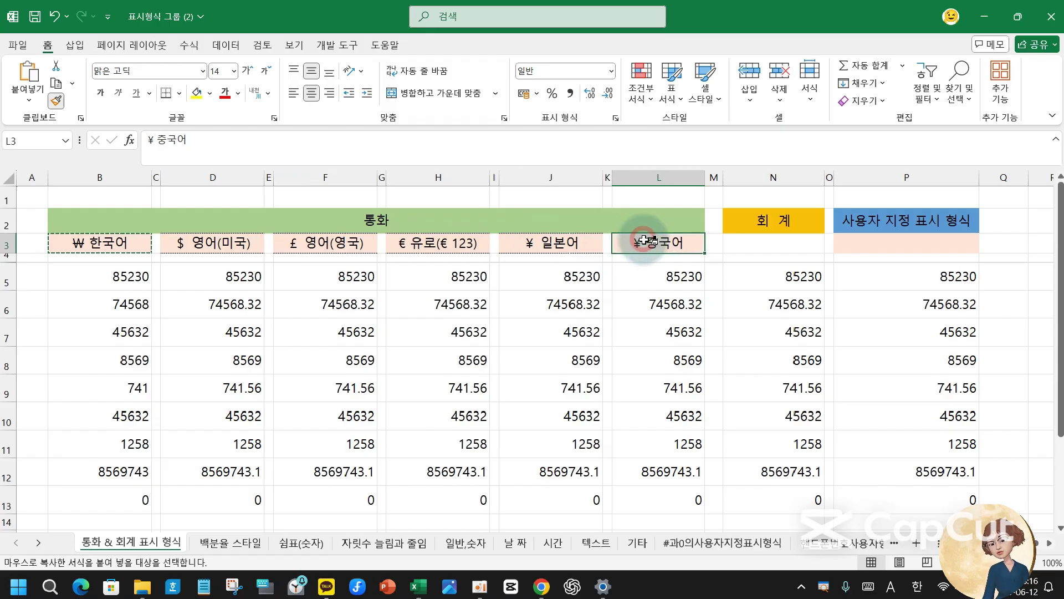
click(430, 276)
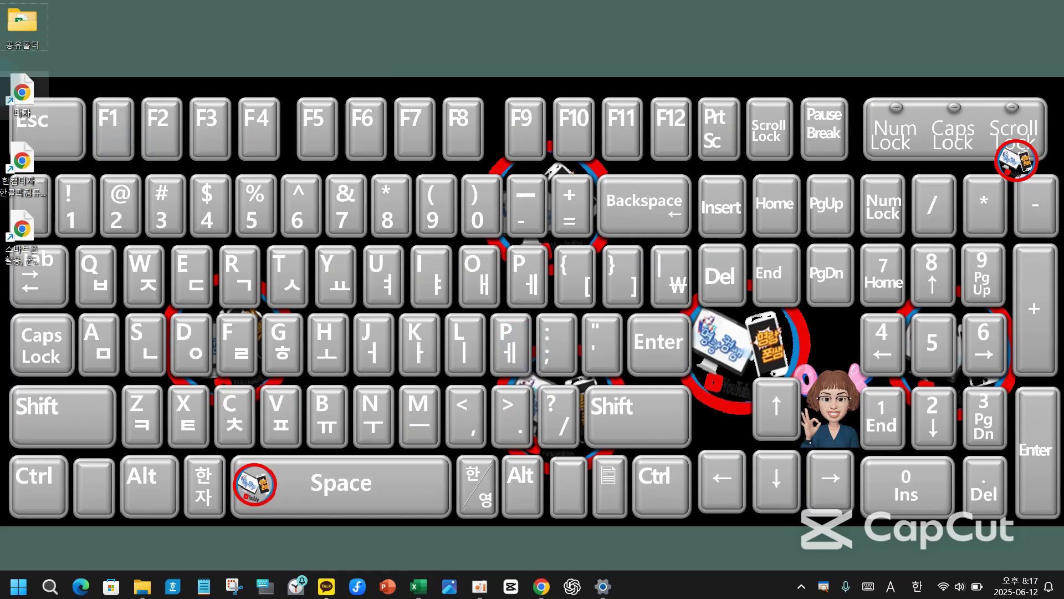
drag(0, 95, 80, 163)
mouse_move(43, 71)
mouse_down()
mouse_move(54, 99)
mouse_move(138, 21)
mouse_up()
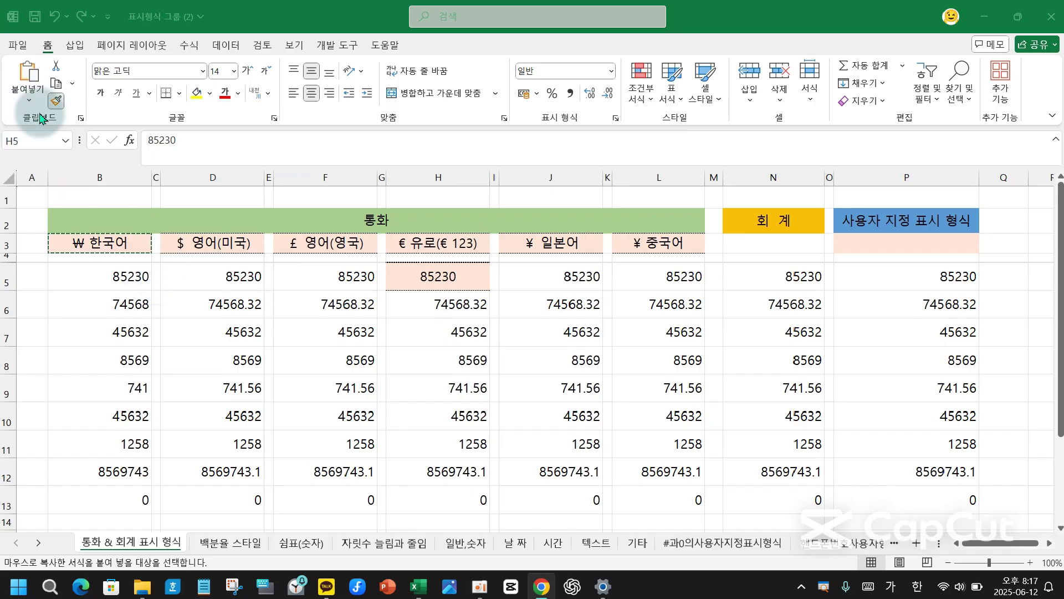
- Return to the Excel window and turn off Format Painter
click(178, 278)
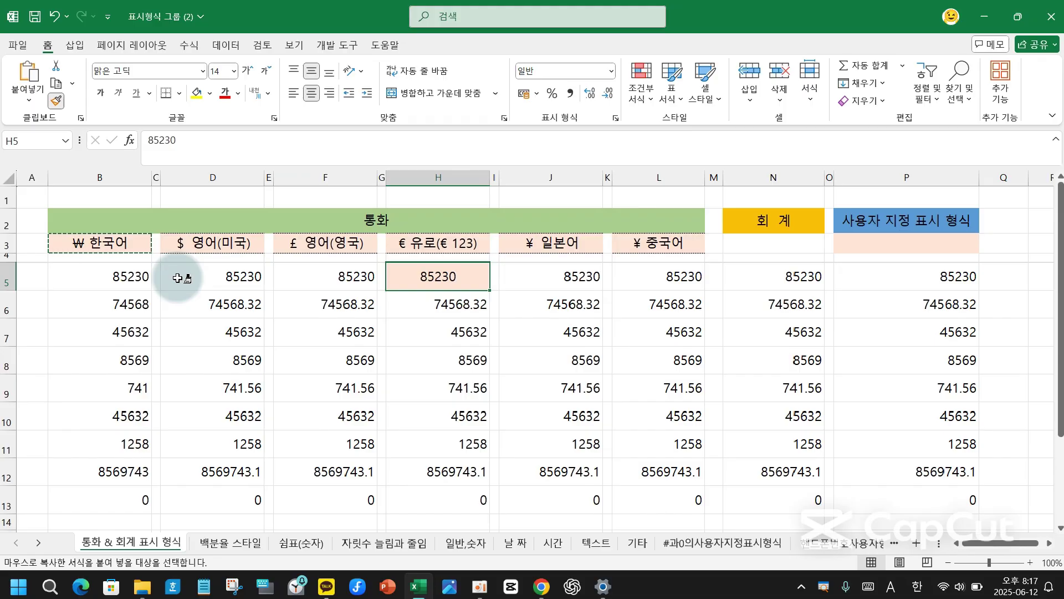
key(Escape)
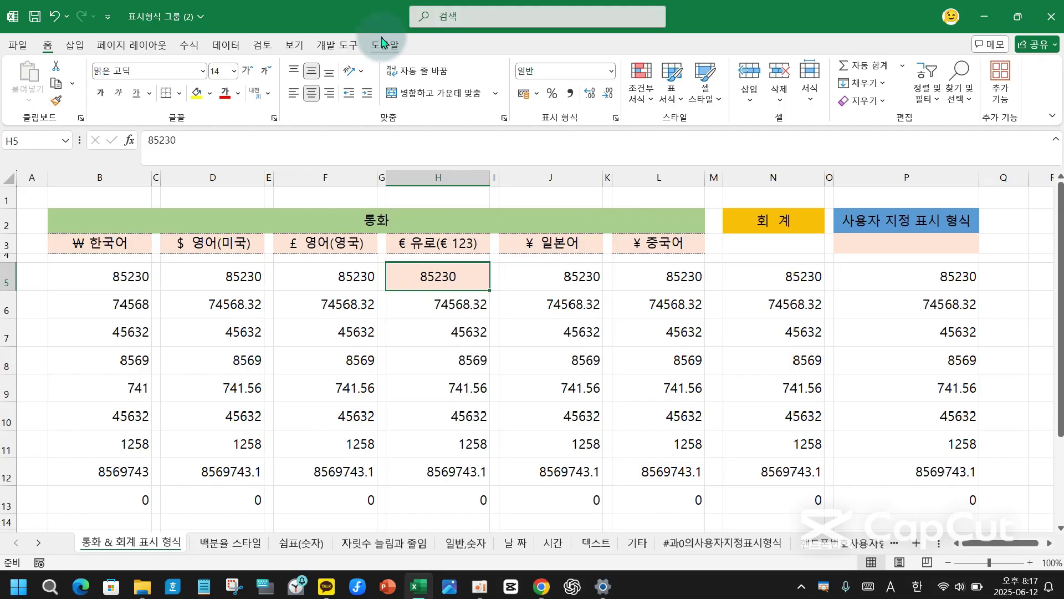
- Clear all formatting from H5 and set its font size back to 14
click(443, 275)
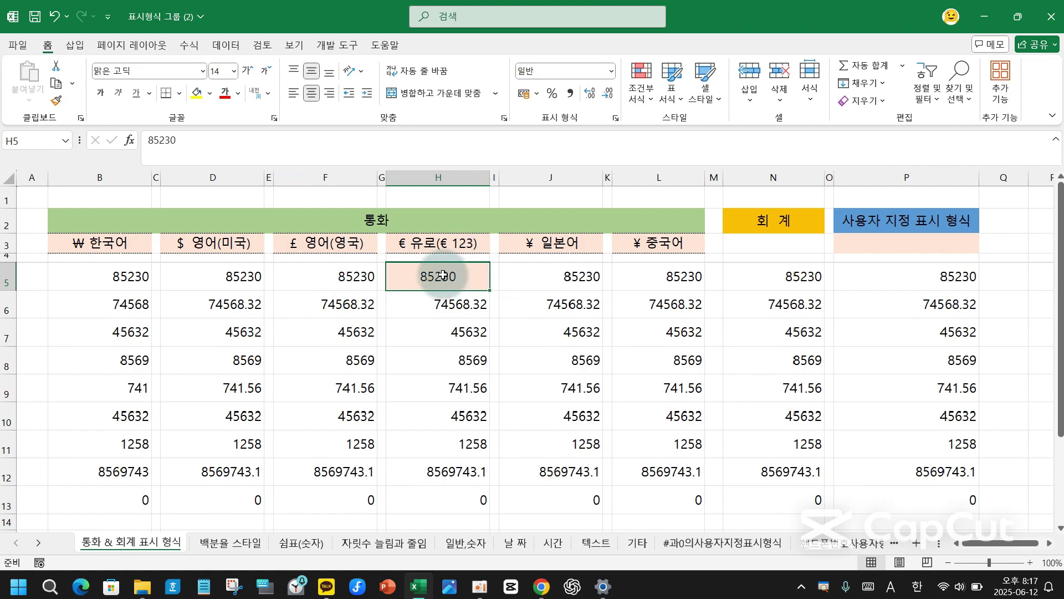
click(883, 102)
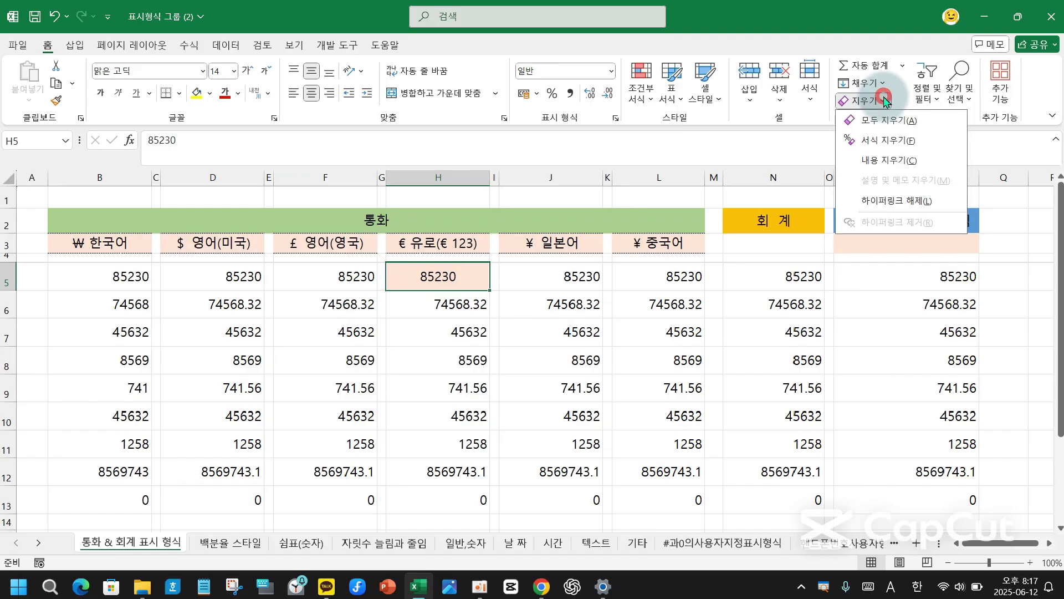
click(888, 142)
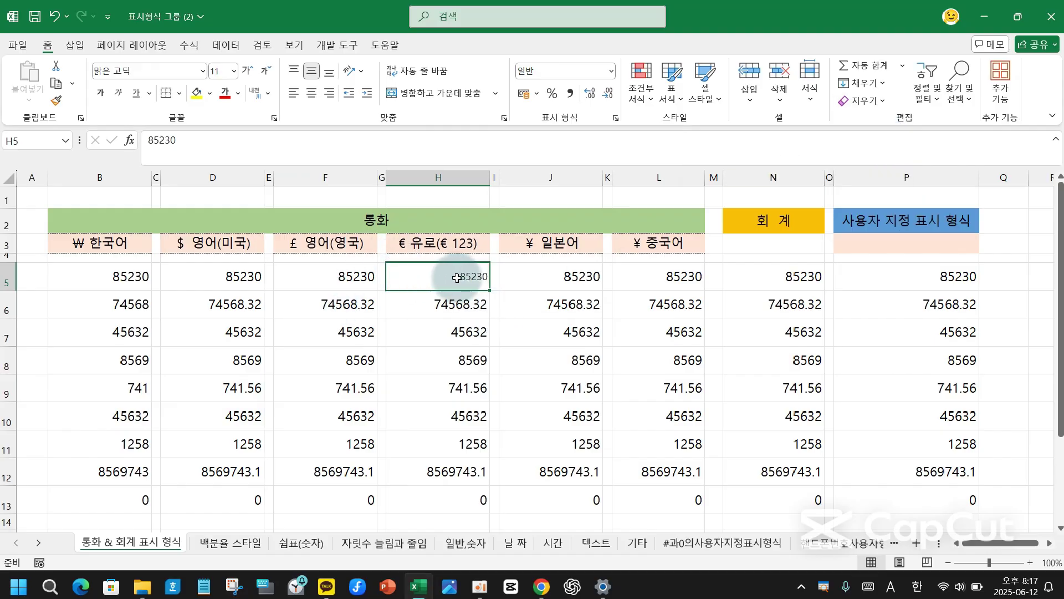
click(345, 280)
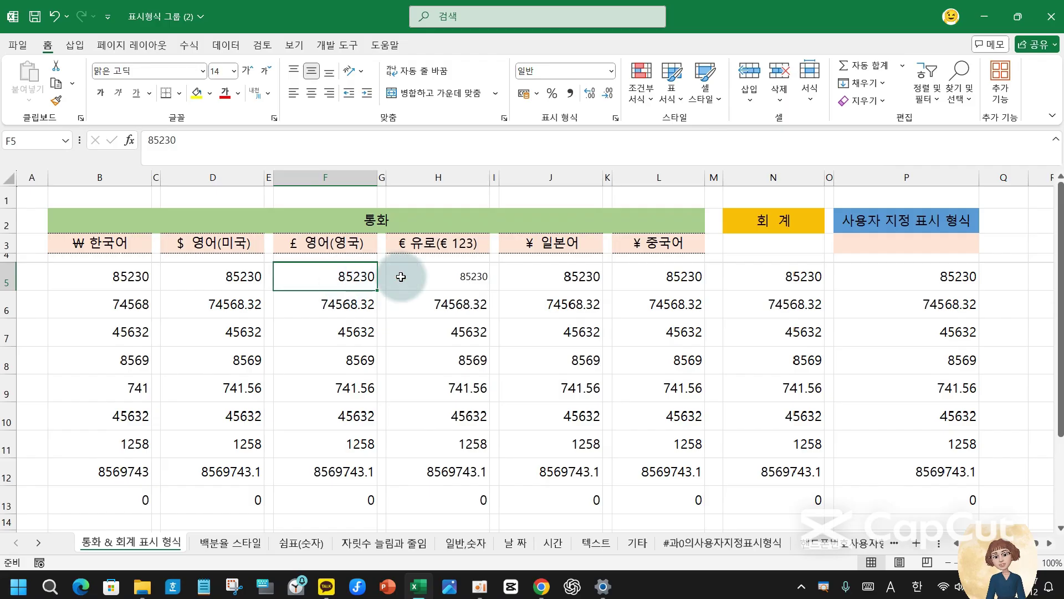
click(422, 276)
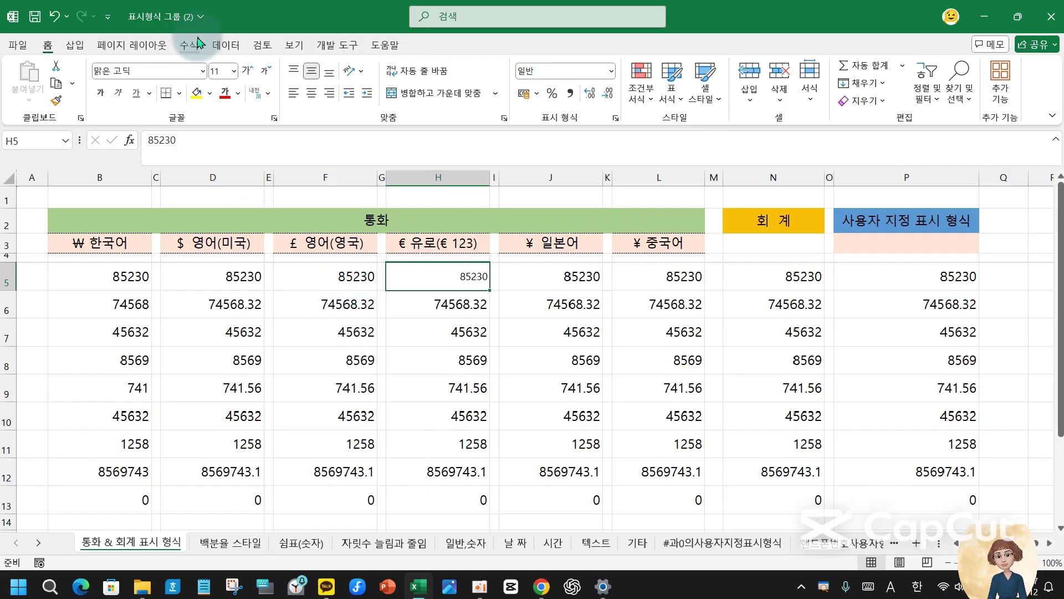
click(234, 71)
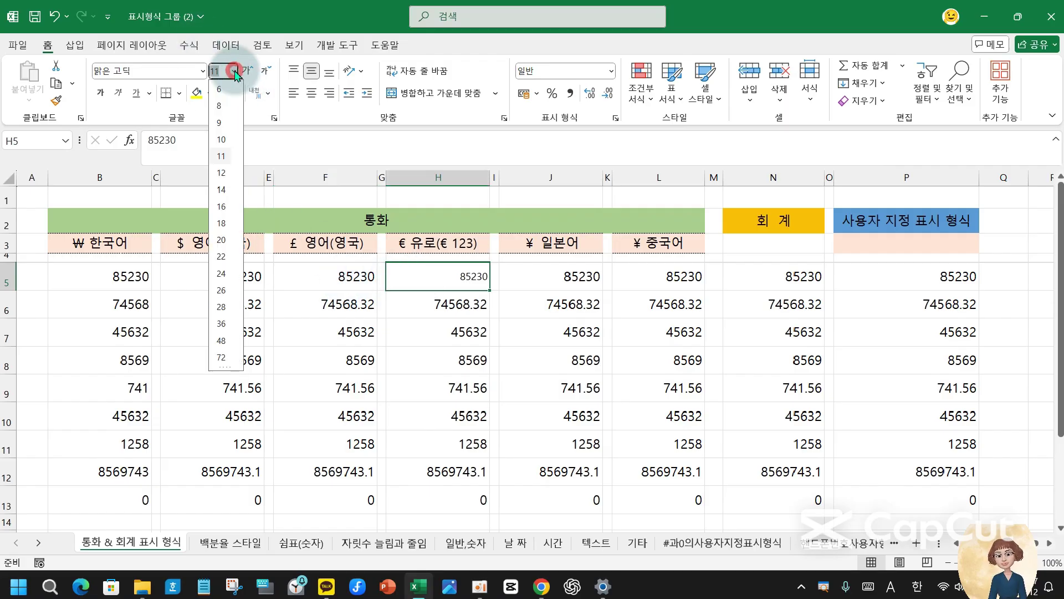
click(222, 191)
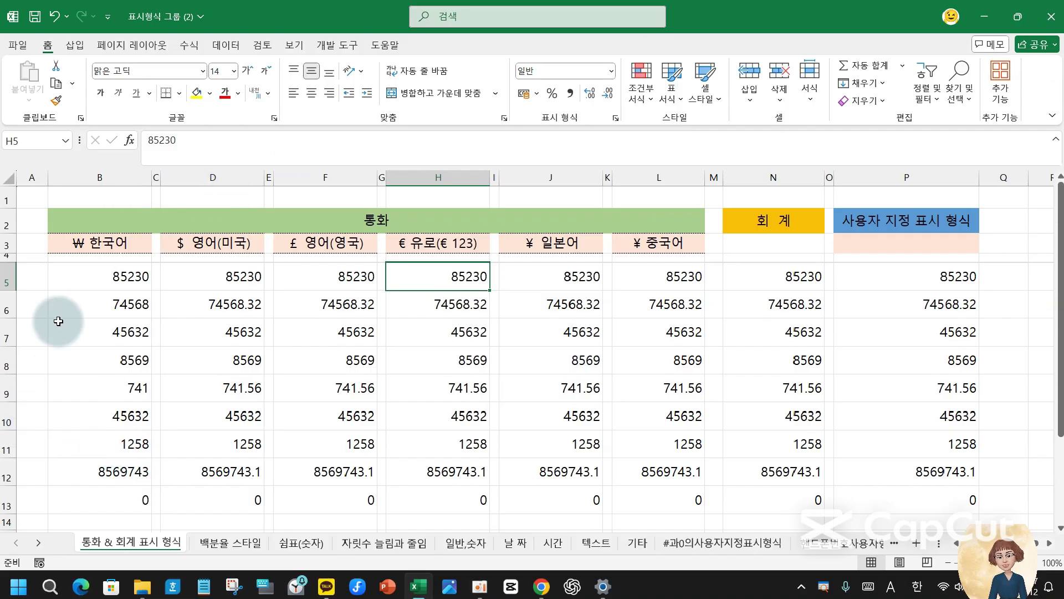
- Select the won values B5:B13 and briefly sketch a won sign with the screen pen
drag(95, 277, 116, 497)
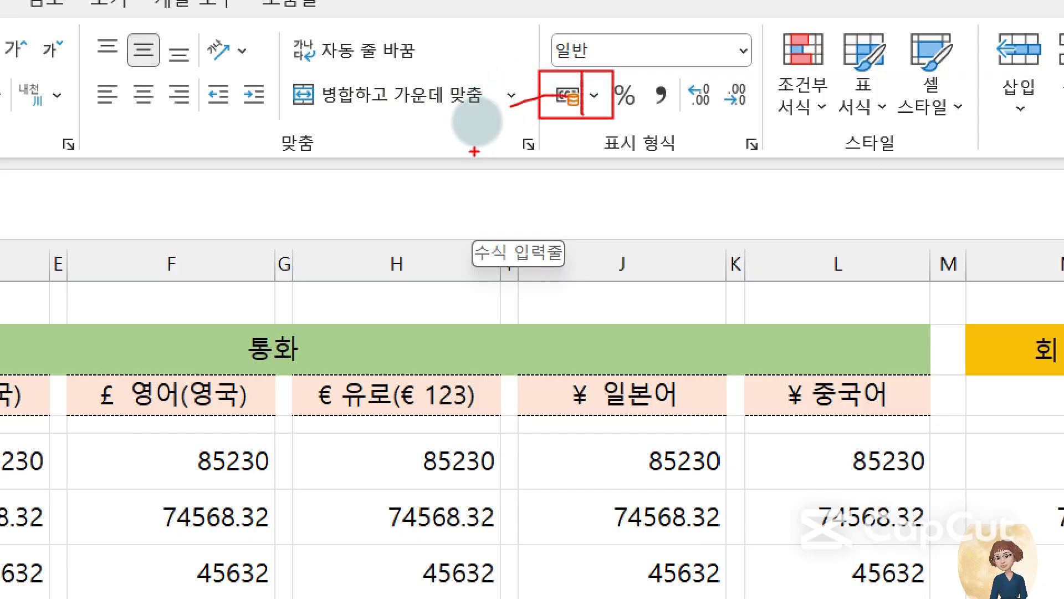
mouse_move(453, 104)
mouse_down()
mouse_move(472, 174)
mouse_move(512, 196)
mouse_move(494, 104)
mouse_up()
drag(419, 165, 550, 164)
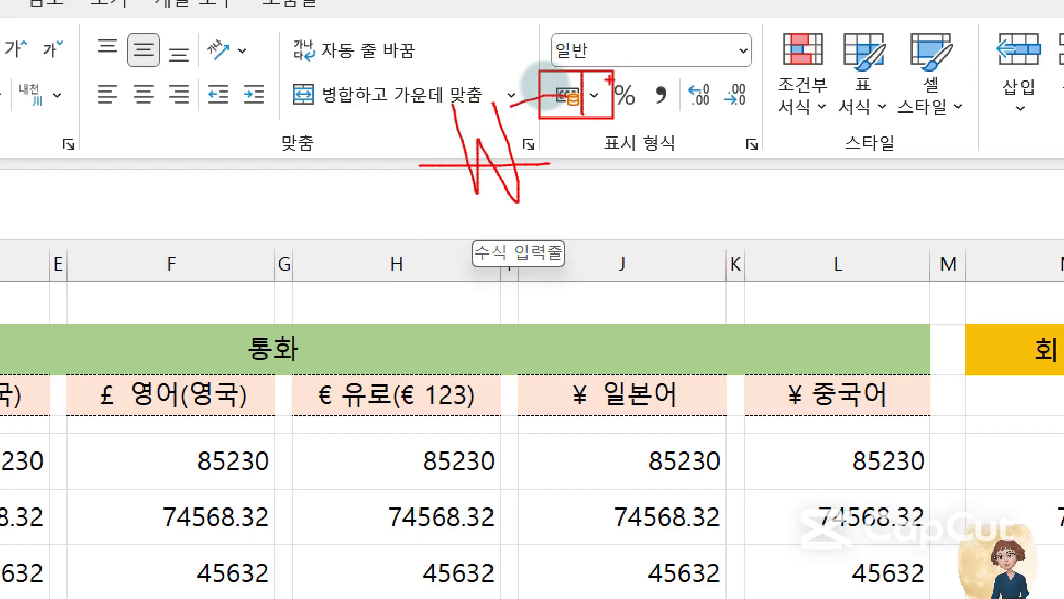
key(Escape)
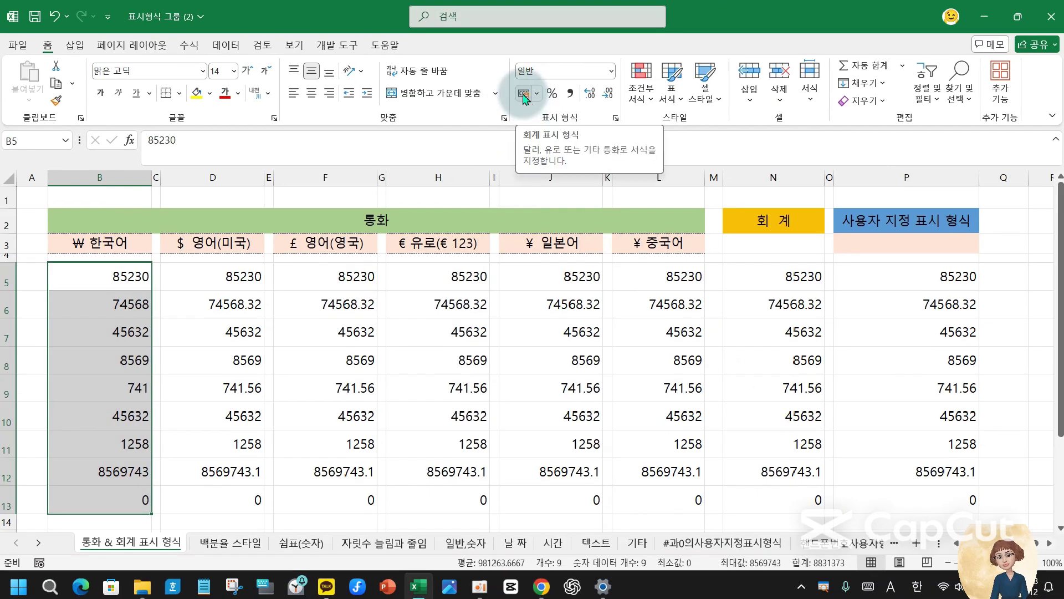
- Apply won accounting format to B5:B13 and US-dollar accounting format to D5:D13
click(523, 94)
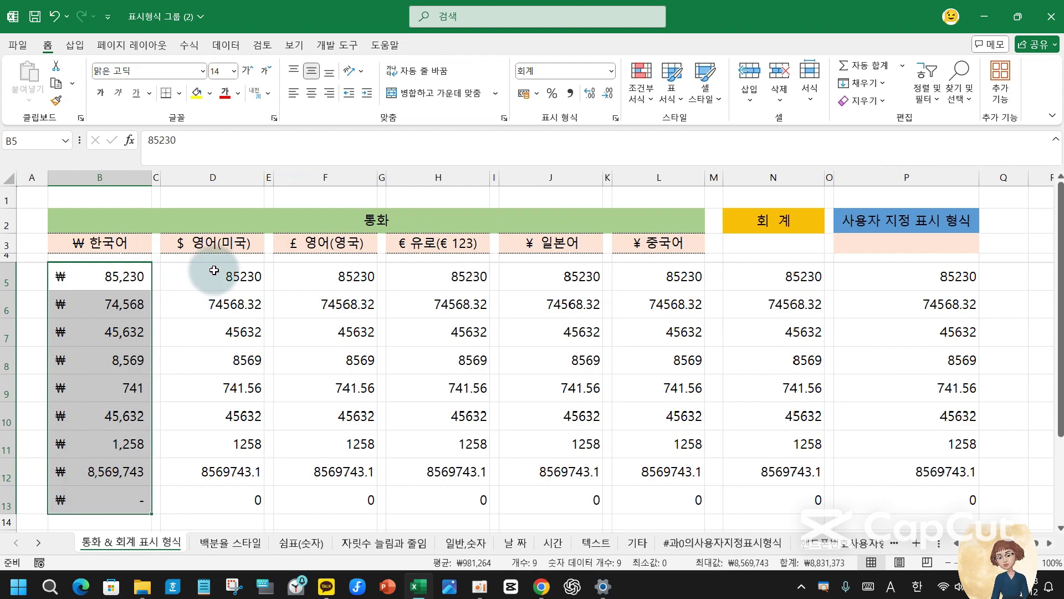
drag(214, 271, 239, 493)
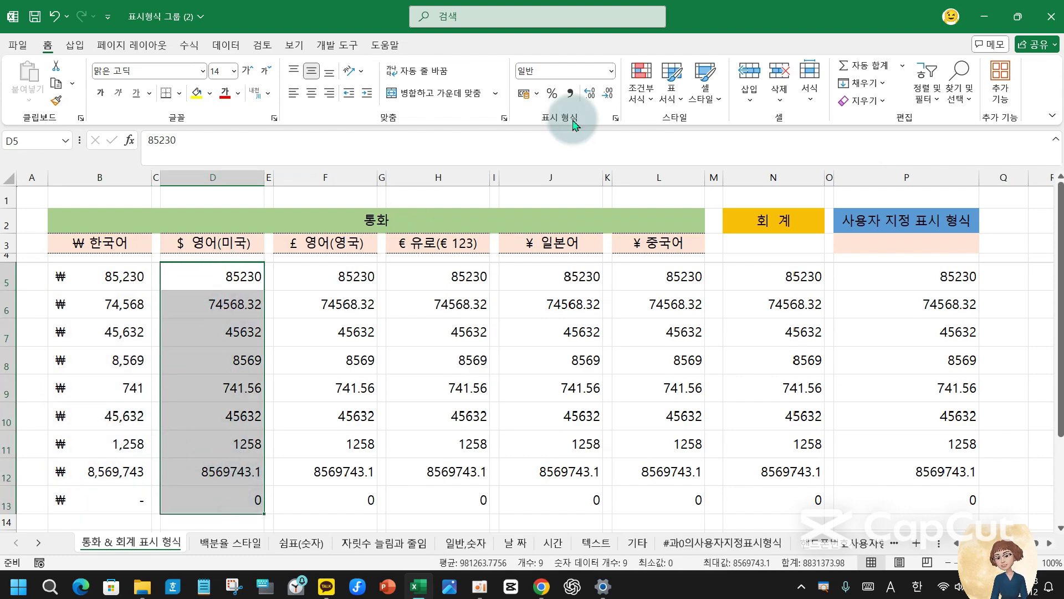
click(537, 94)
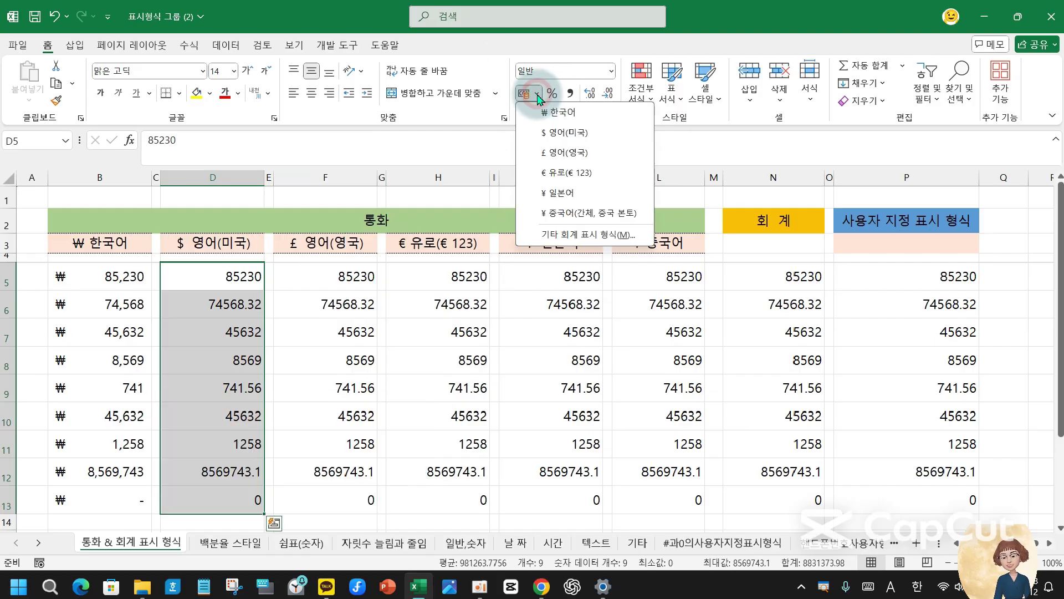
click(558, 140)
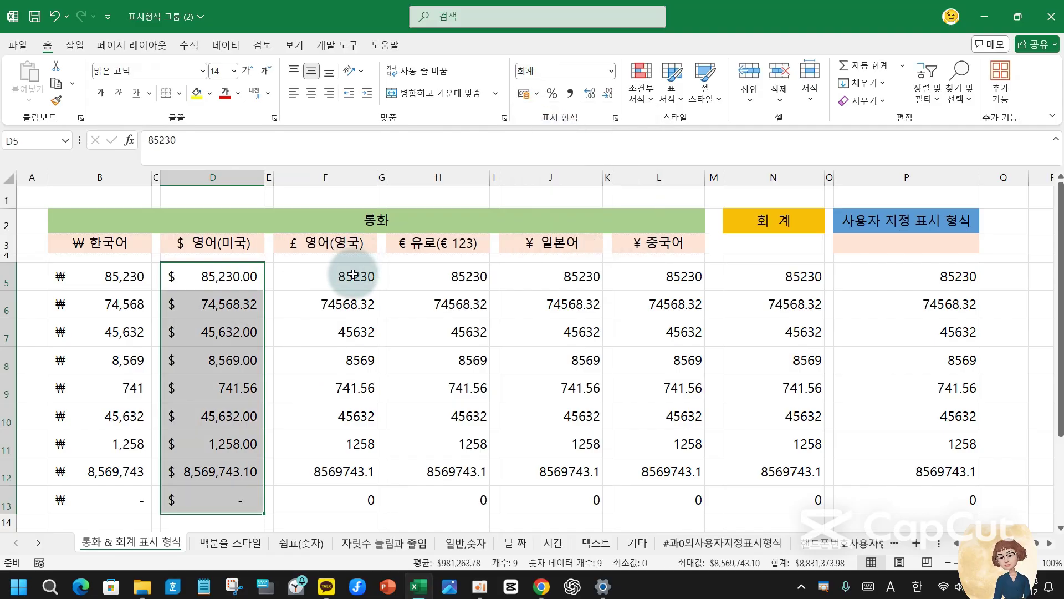
- Apply pound accounting format to F5:F13, then select the euro values in column H
drag(353, 274, 361, 499)
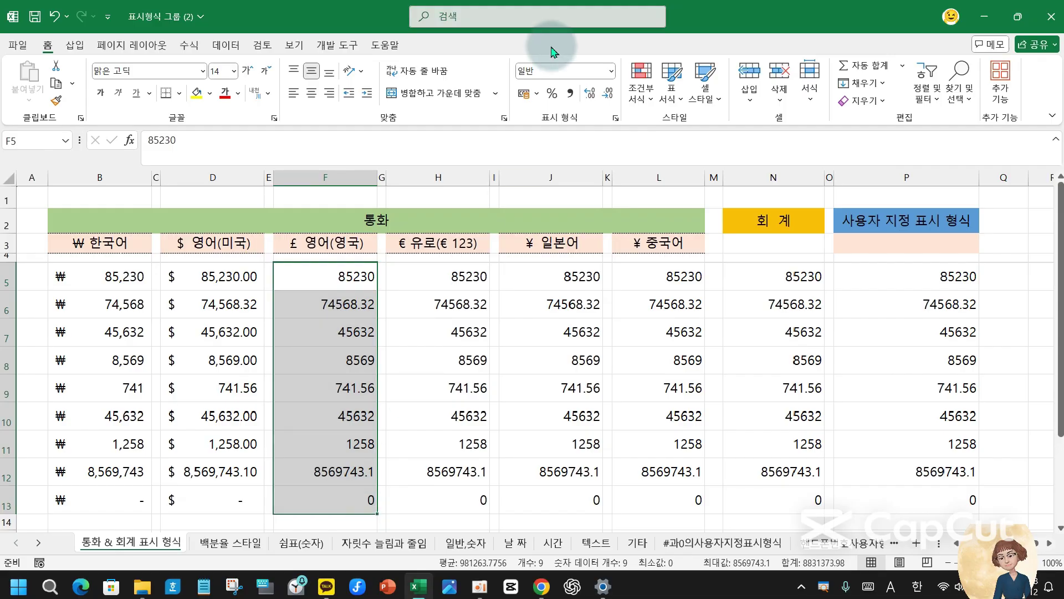
click(536, 96)
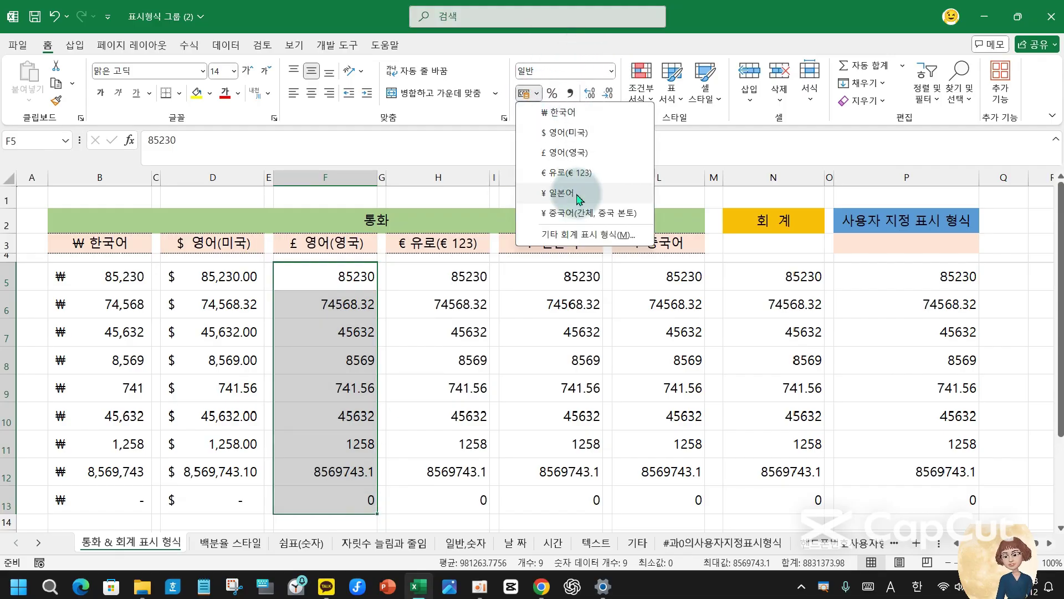
click(580, 160)
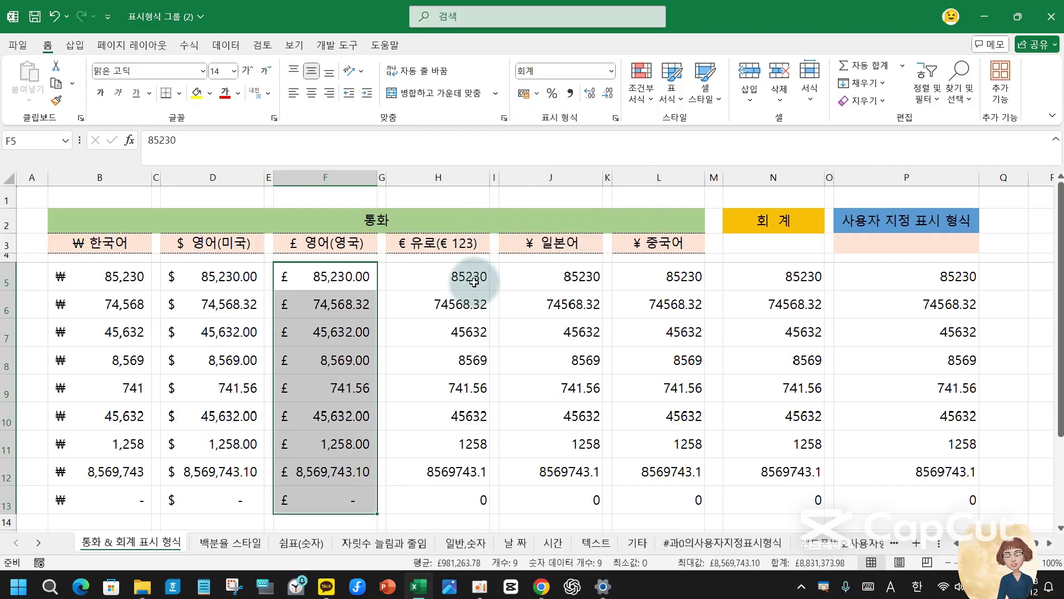
drag(469, 275, 467, 494)
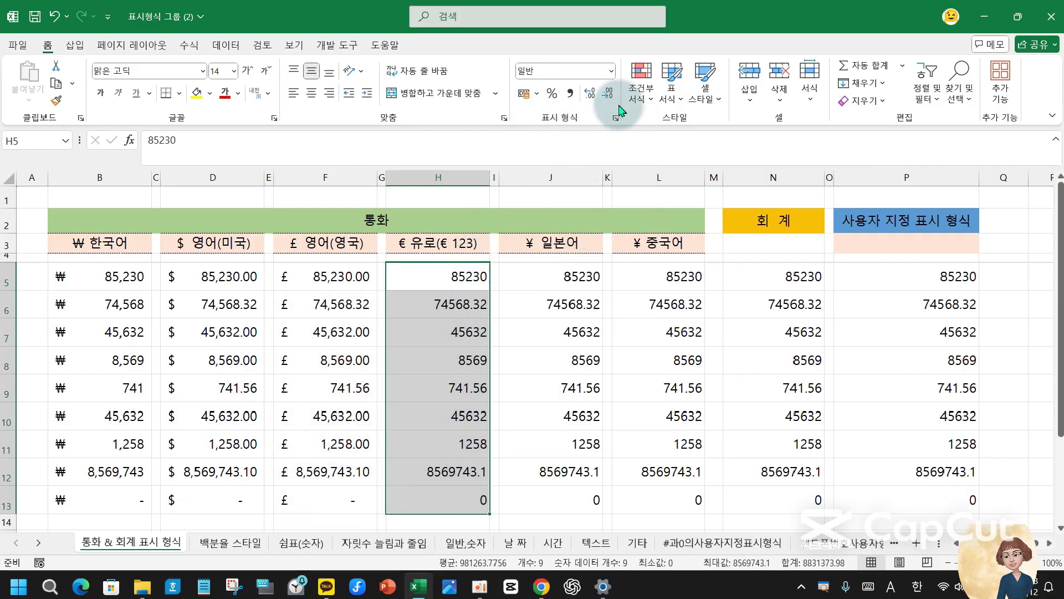
- Apply euro accounting format to H5:H13 and Japanese yen format to J5:J13
click(536, 99)
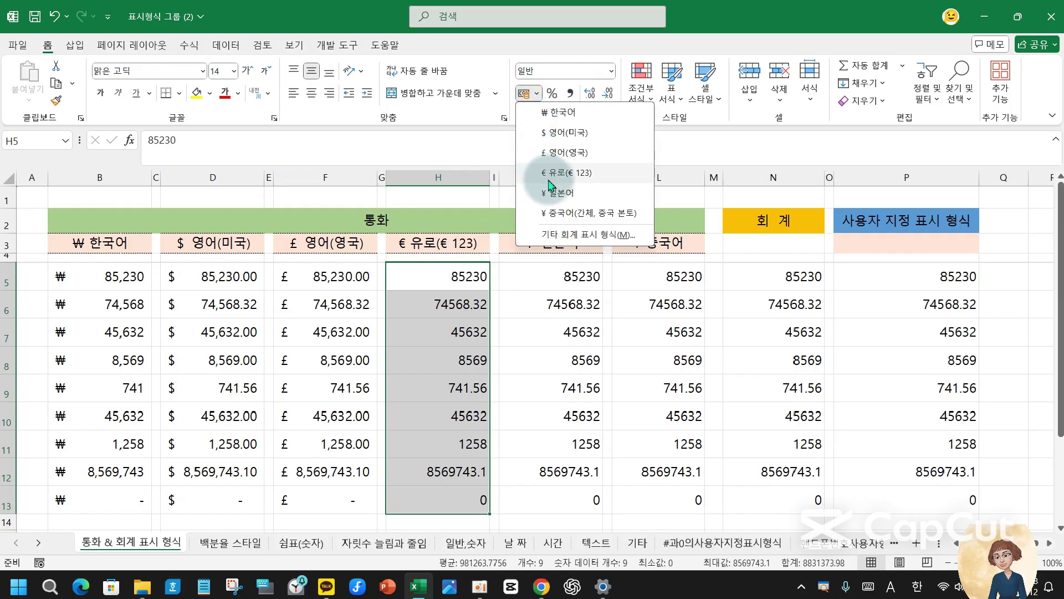
click(565, 172)
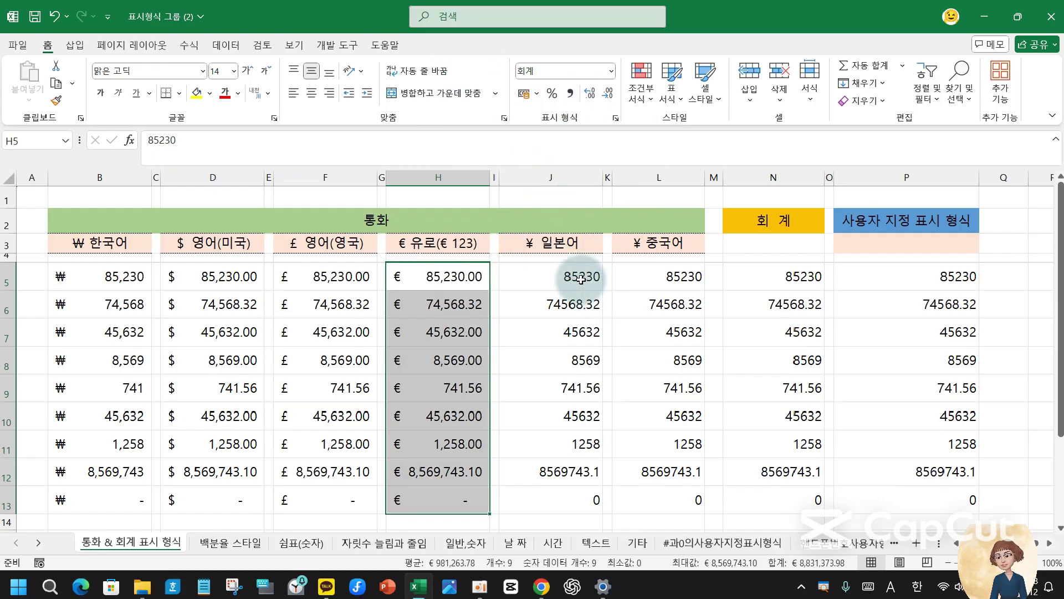
drag(583, 273, 589, 492)
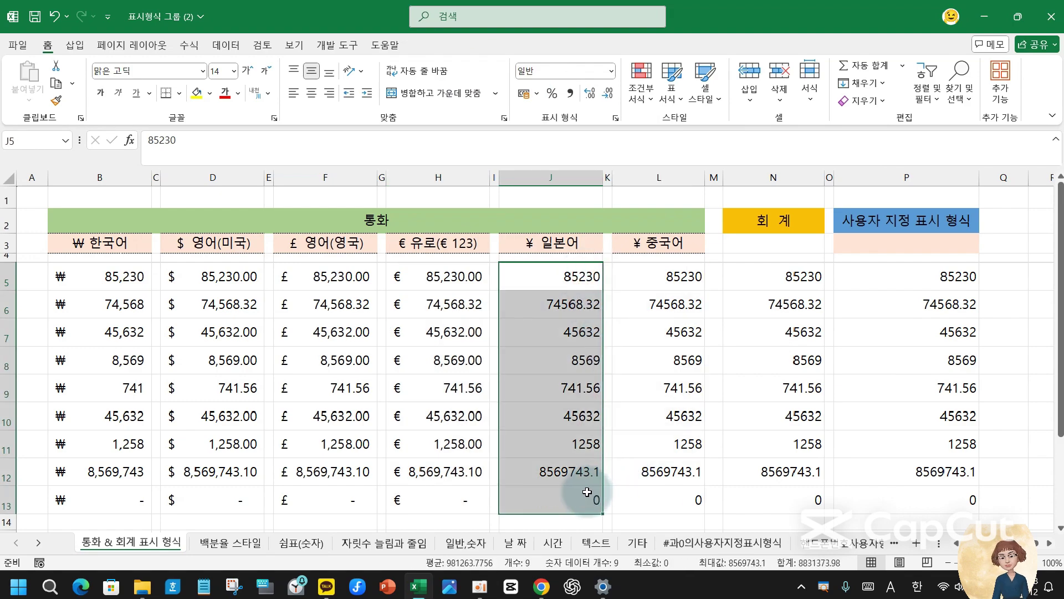
click(536, 93)
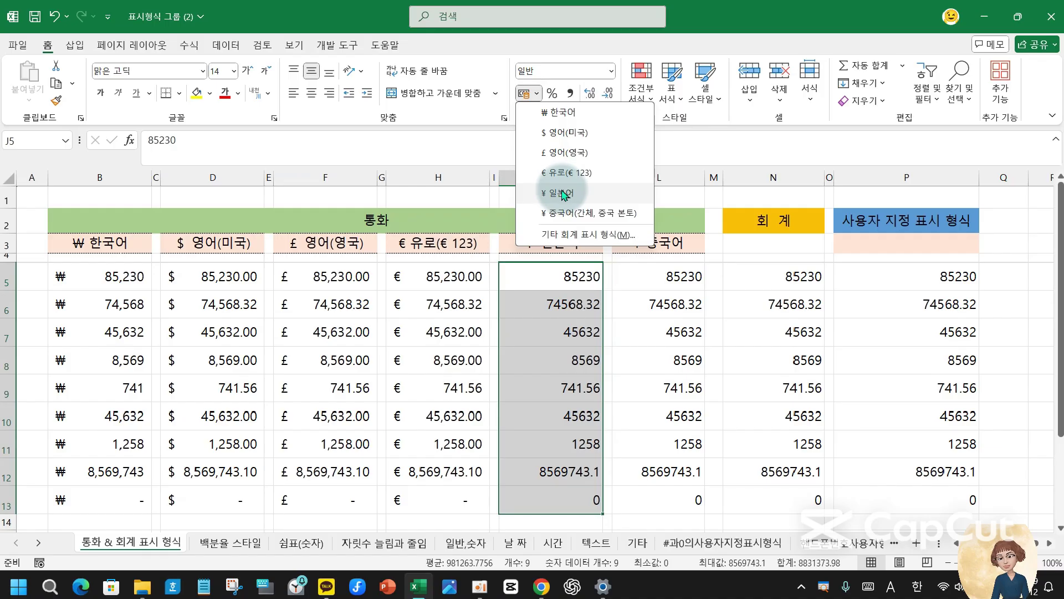
click(562, 195)
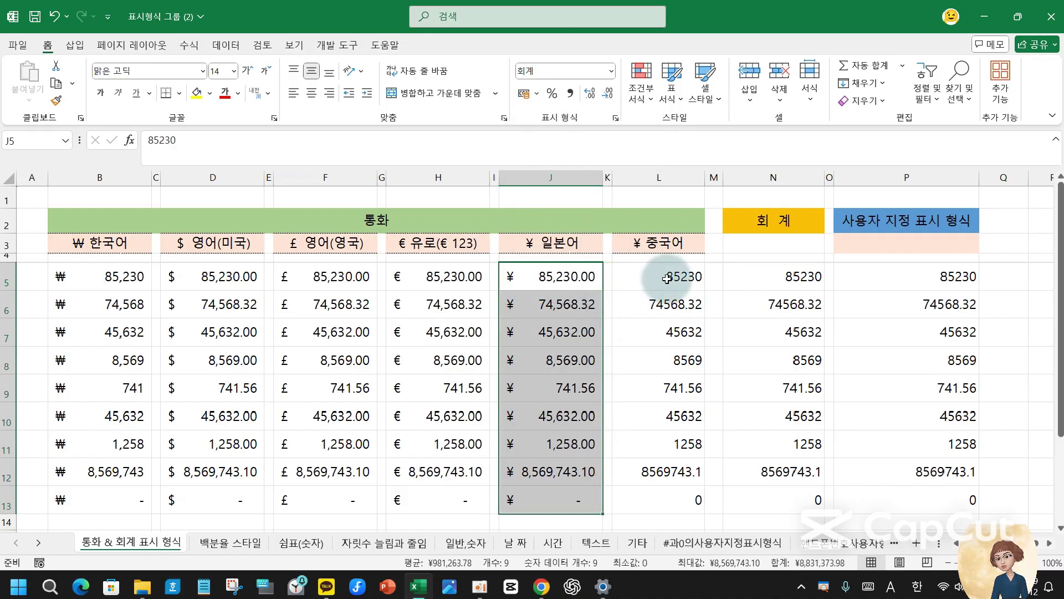
- Apply Chinese yen accounting format to L5:L13 and autofit column L's width
drag(670, 277, 683, 496)
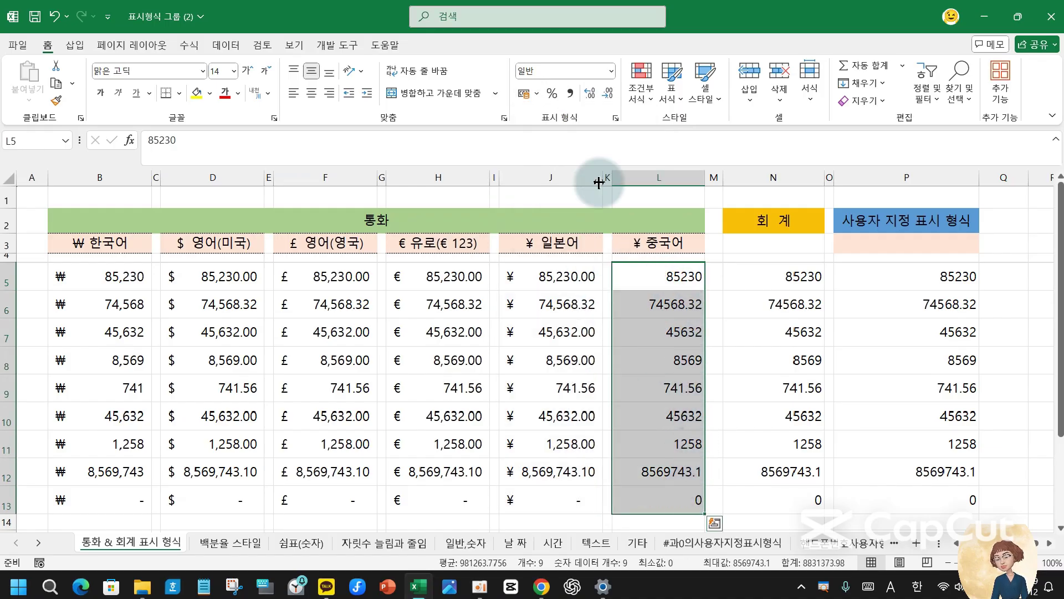
click(536, 93)
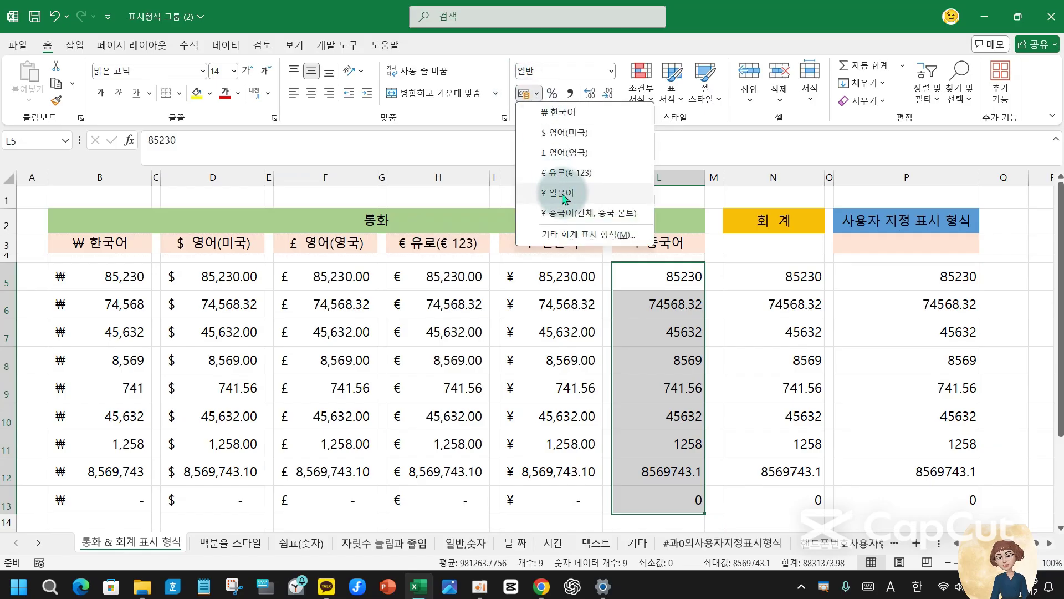
click(567, 214)
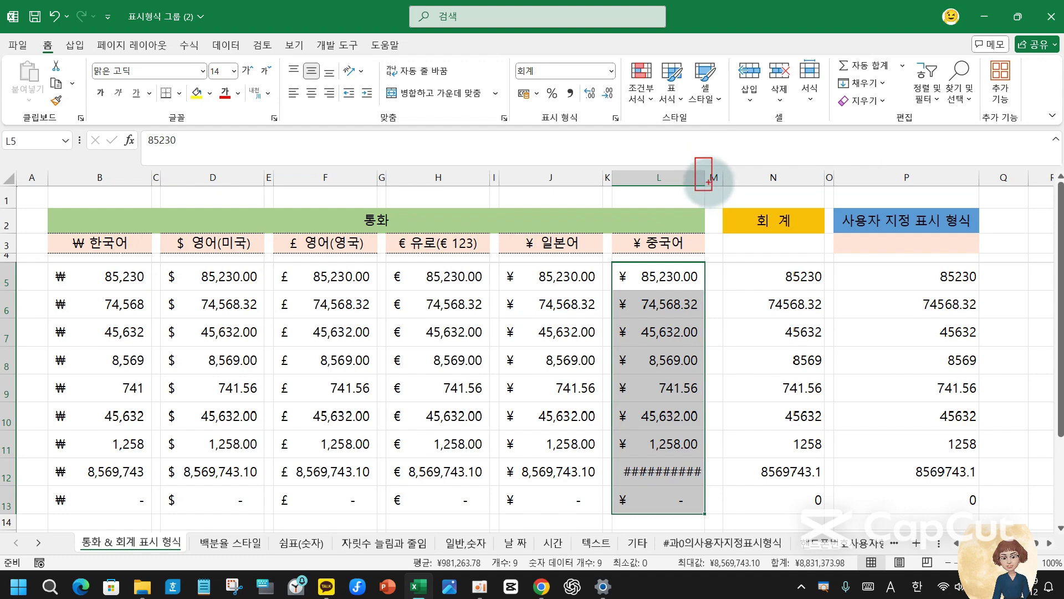
double_click(702, 176)
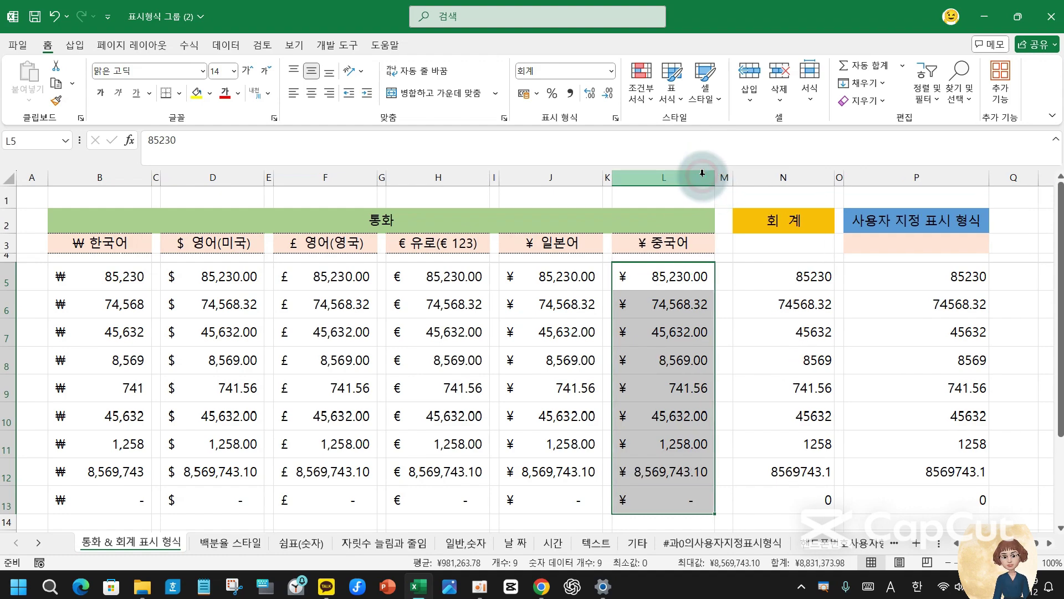
click(766, 273)
- Apply the 회계 accounting format to N5:N13, showing whole-won values like ₩ 85,230
drag(774, 273, 786, 493)
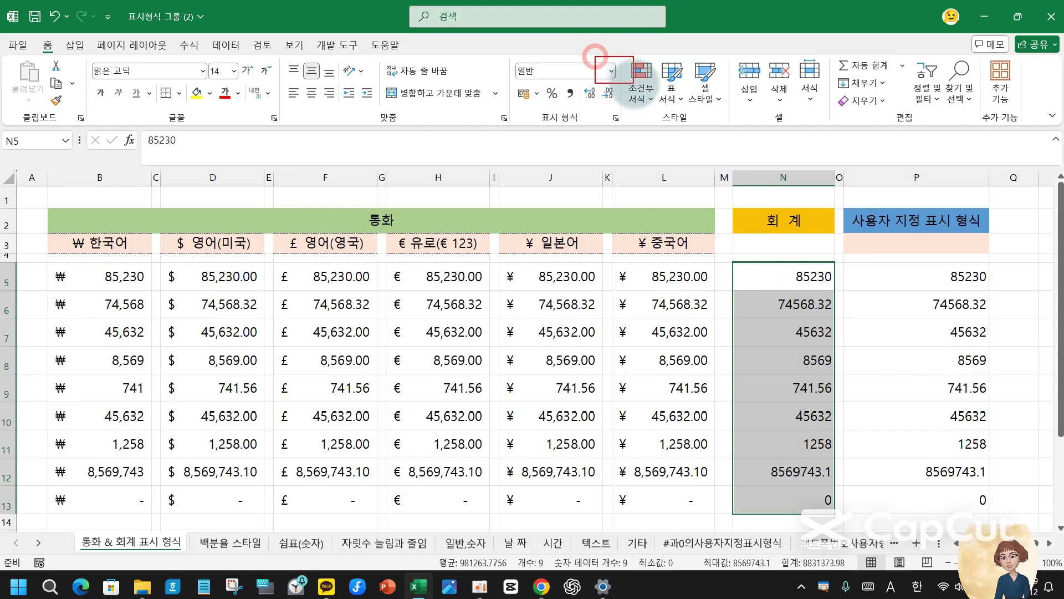
click(612, 71)
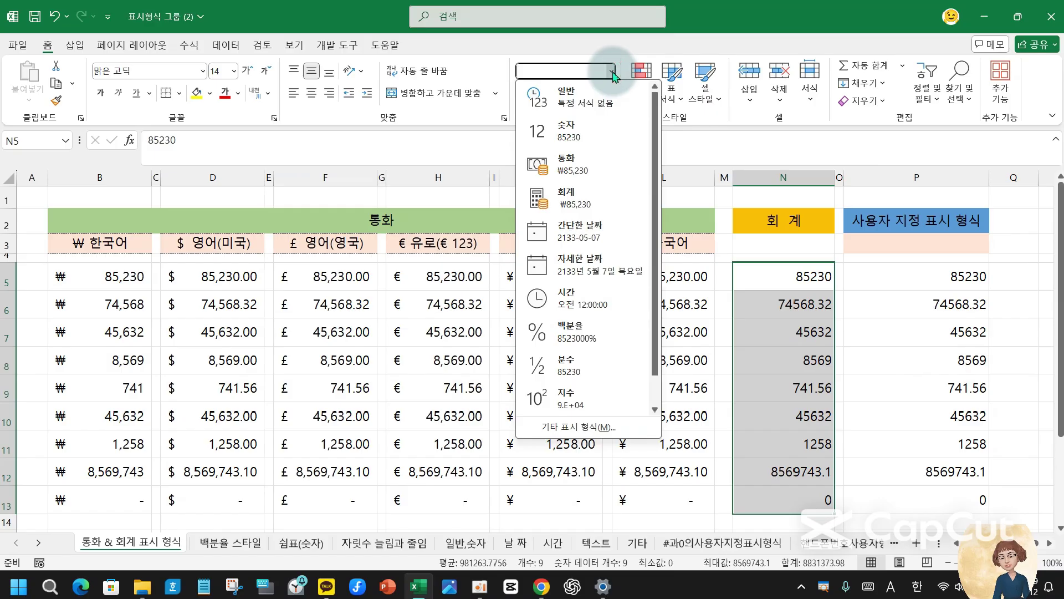
click(586, 206)
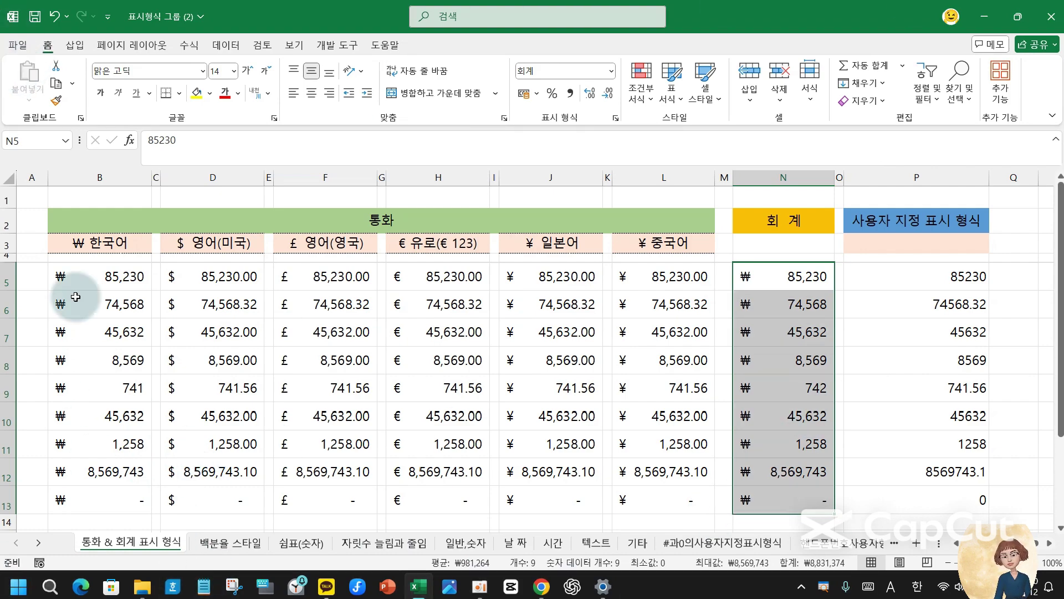
- Give B5:B13 the ₩ 한국어 accounting format with two decimals, e.g. ₩ 85,230.00
drag(97, 272, 102, 482)
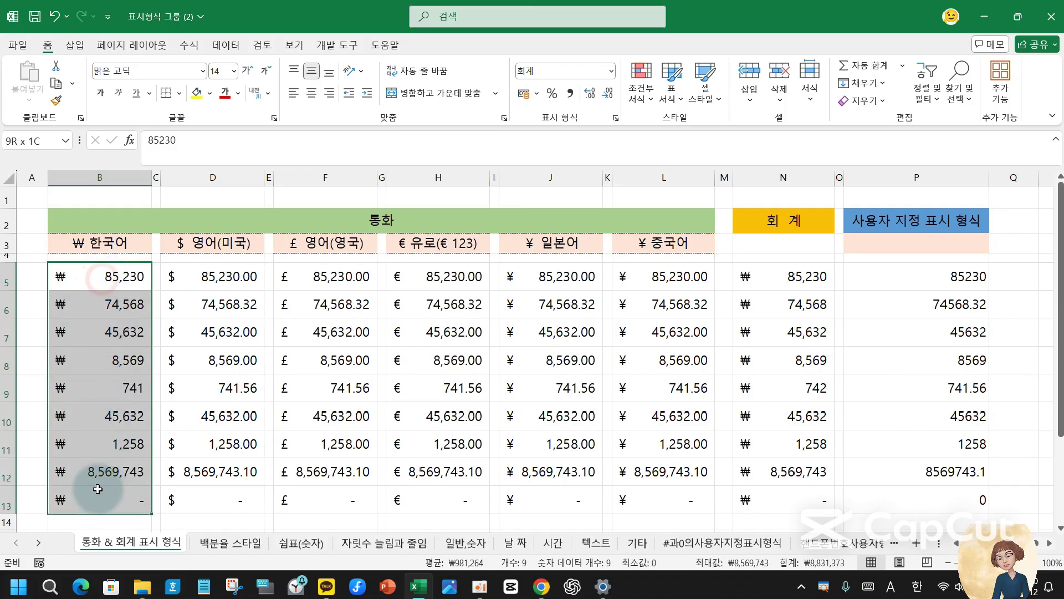
click(536, 93)
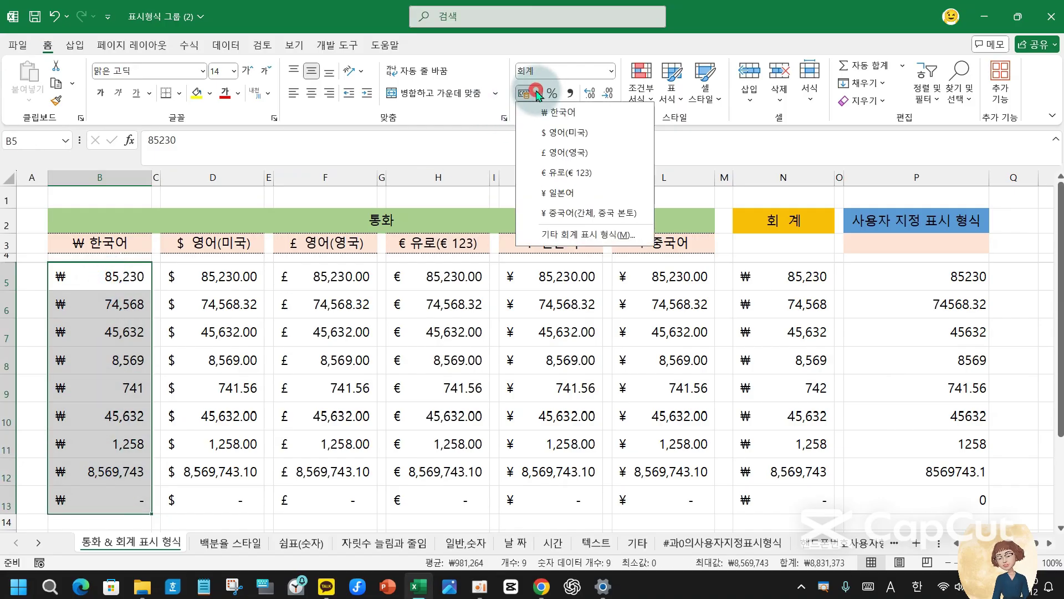
click(568, 112)
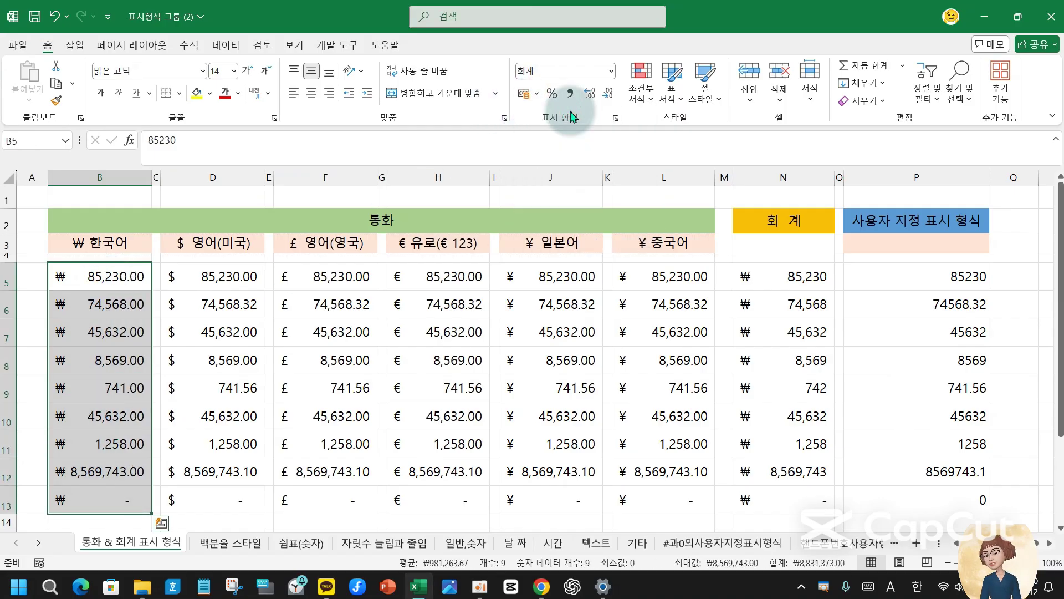
click(536, 93)
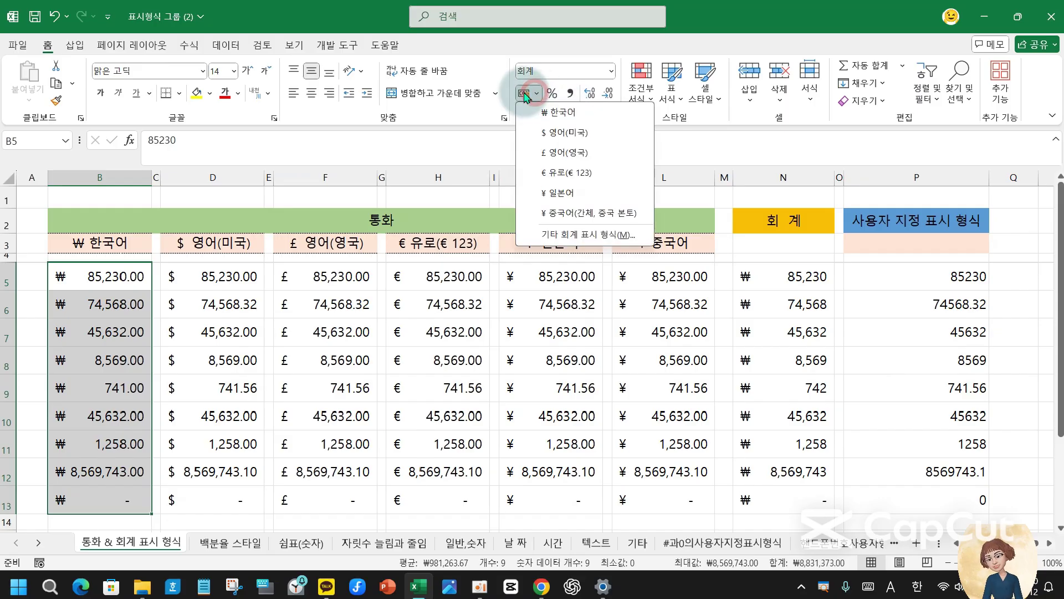
click(546, 116)
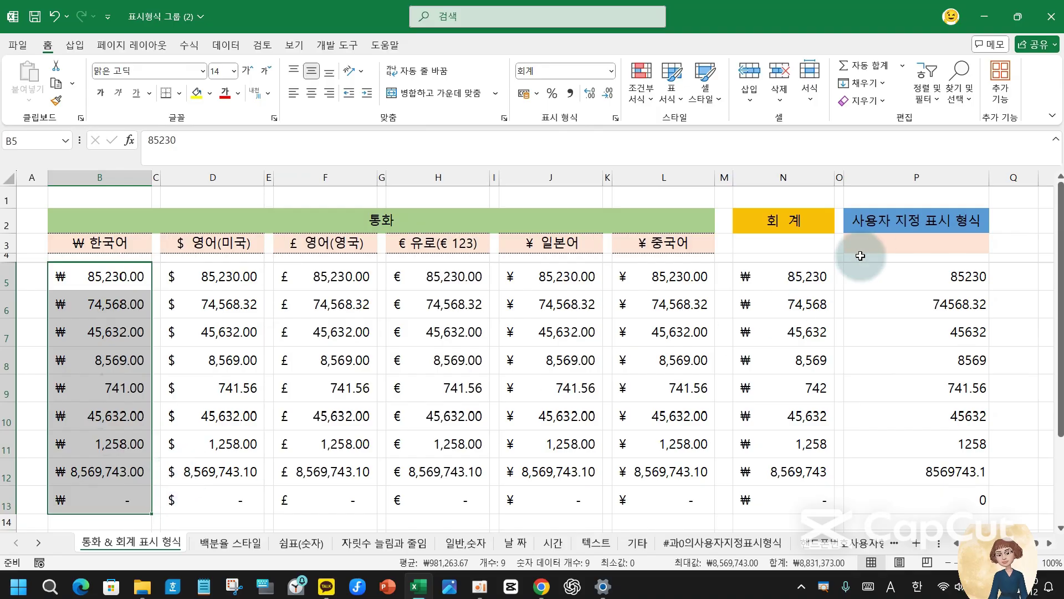
- Select N5:N13 to compare its whole-won accounting values with column B
click(807, 281)
drag(807, 280, 815, 500)
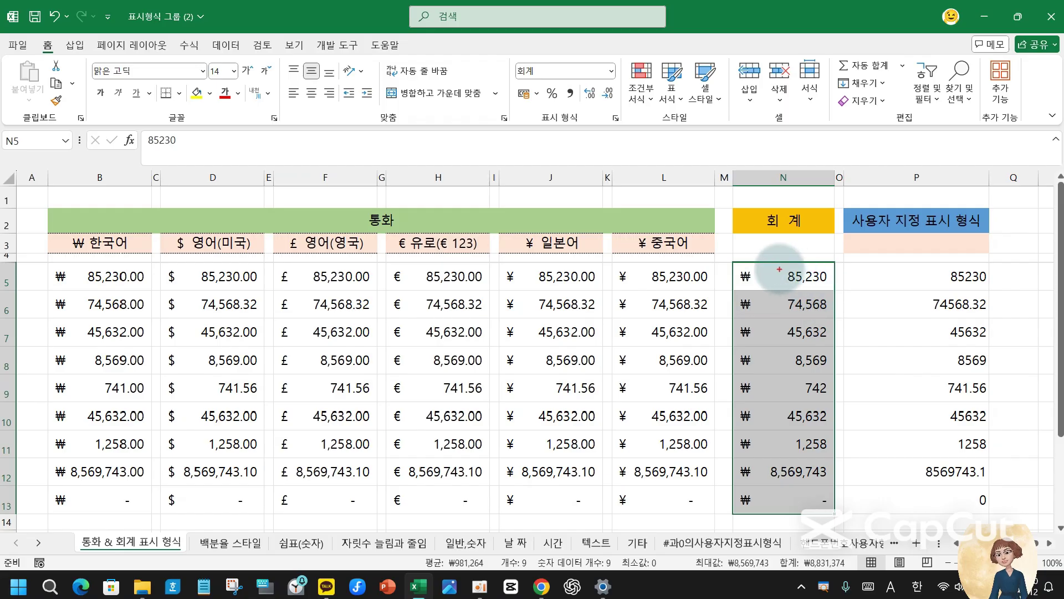
mouse_move(754, 270)
mouse_down()
mouse_move(812, 288)
mouse_move(785, 284)
mouse_move(776, 314)
mouse_up()
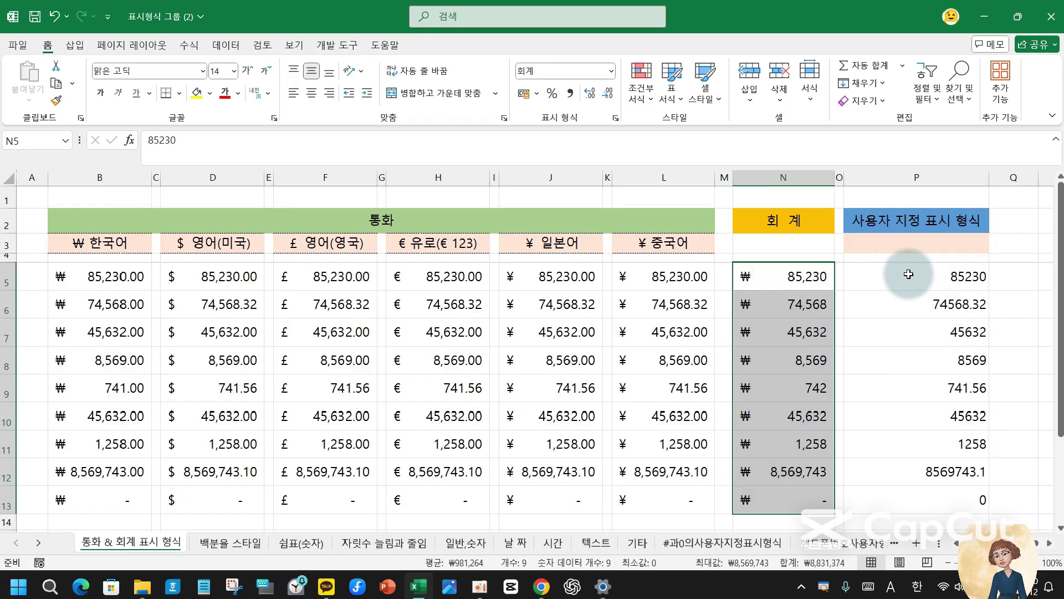
- Check the ₩#,##0 code in P3 and select the still-plain values in P5:P13
drag(909, 274, 903, 499)
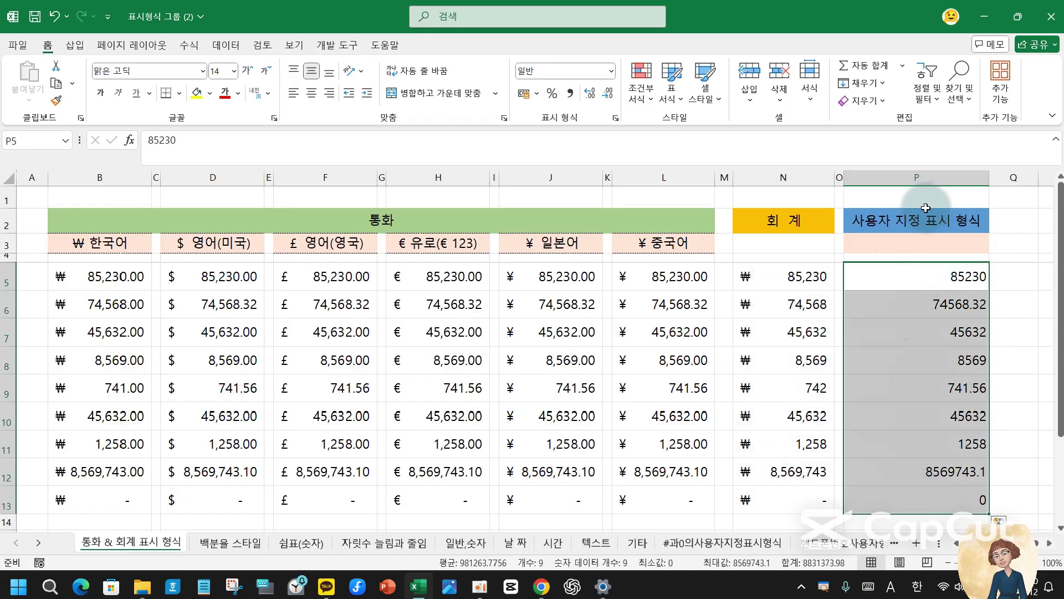
click(912, 241)
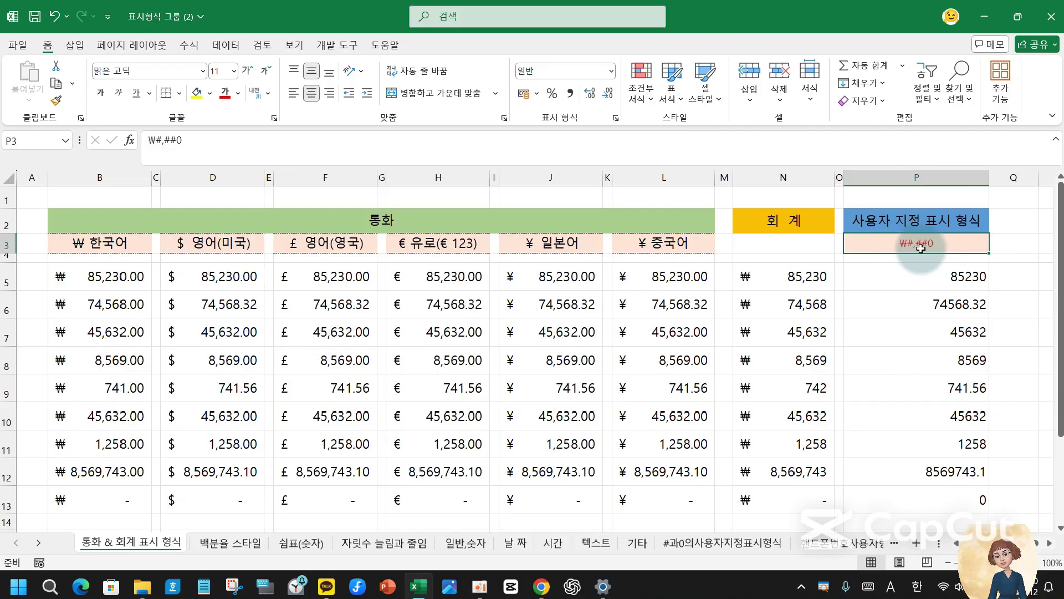
click(958, 274)
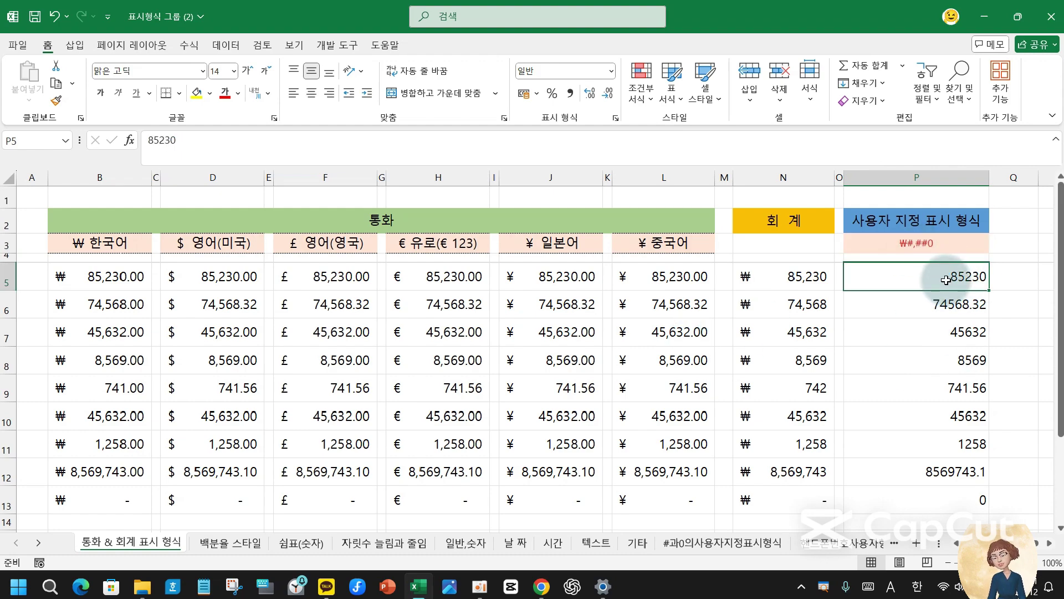
drag(946, 278, 948, 494)
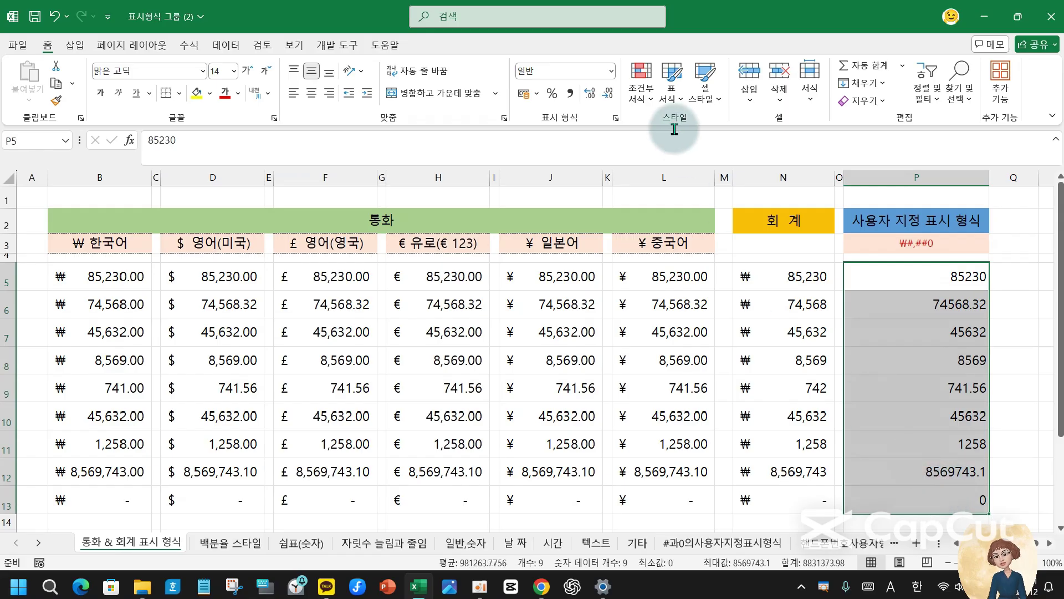
- Give P5:P13 the custom number format ₩#,##0 in place of the 000-000 code
click(613, 72)
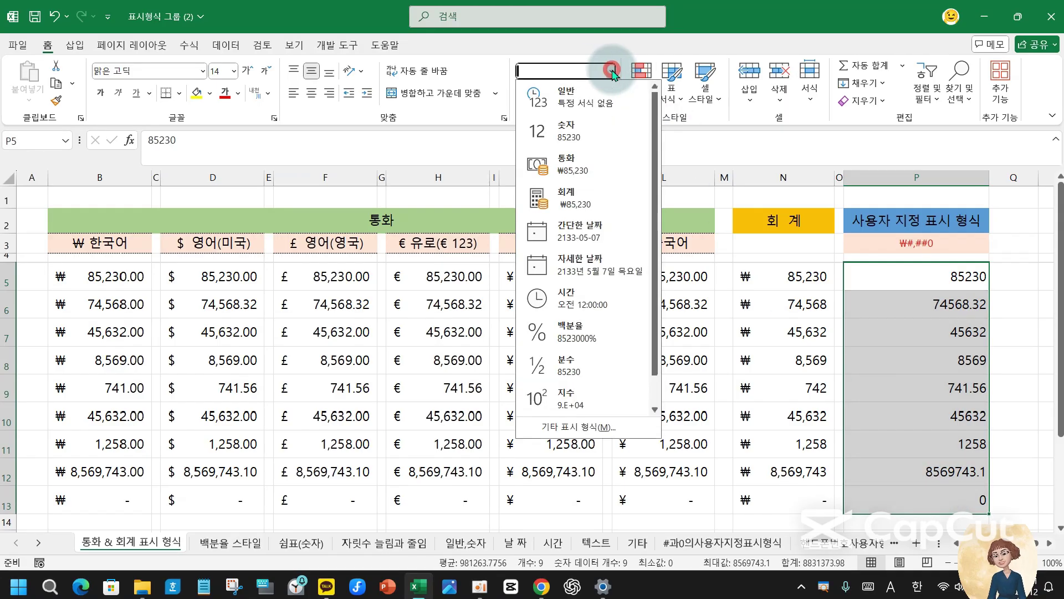
click(610, 427)
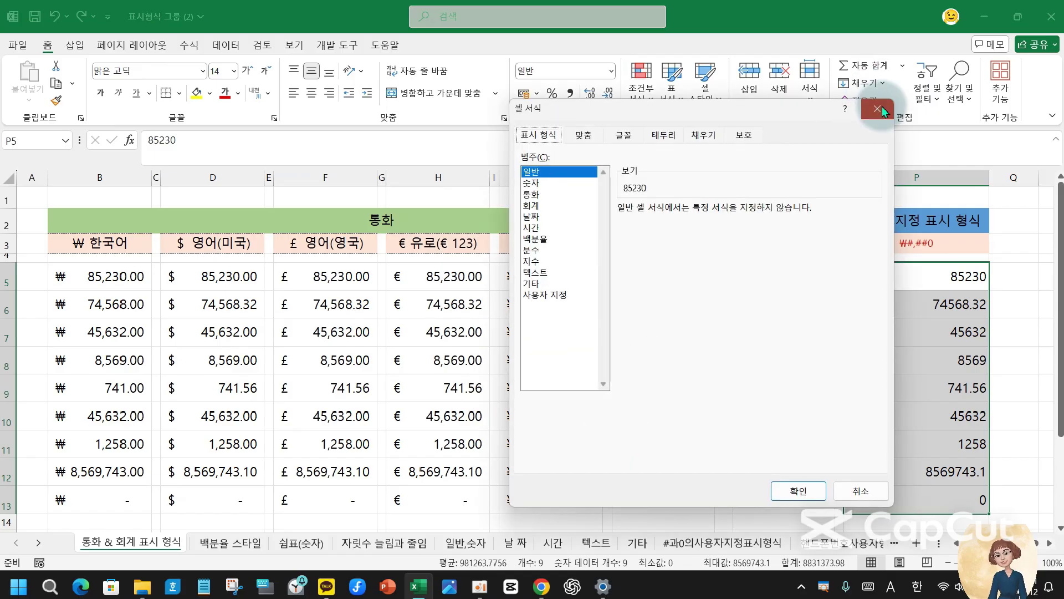
click(878, 109)
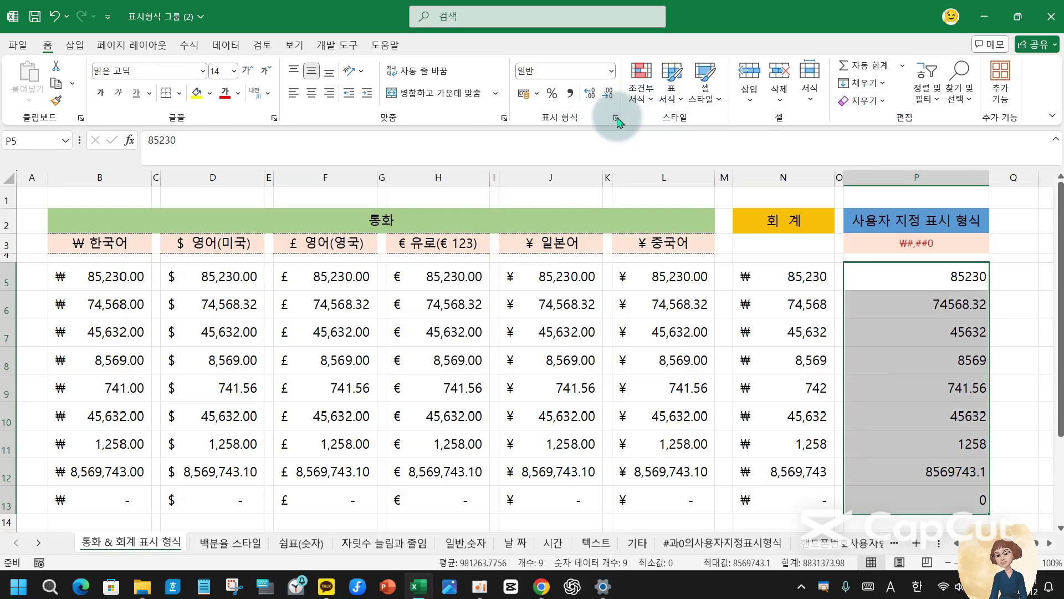
click(616, 118)
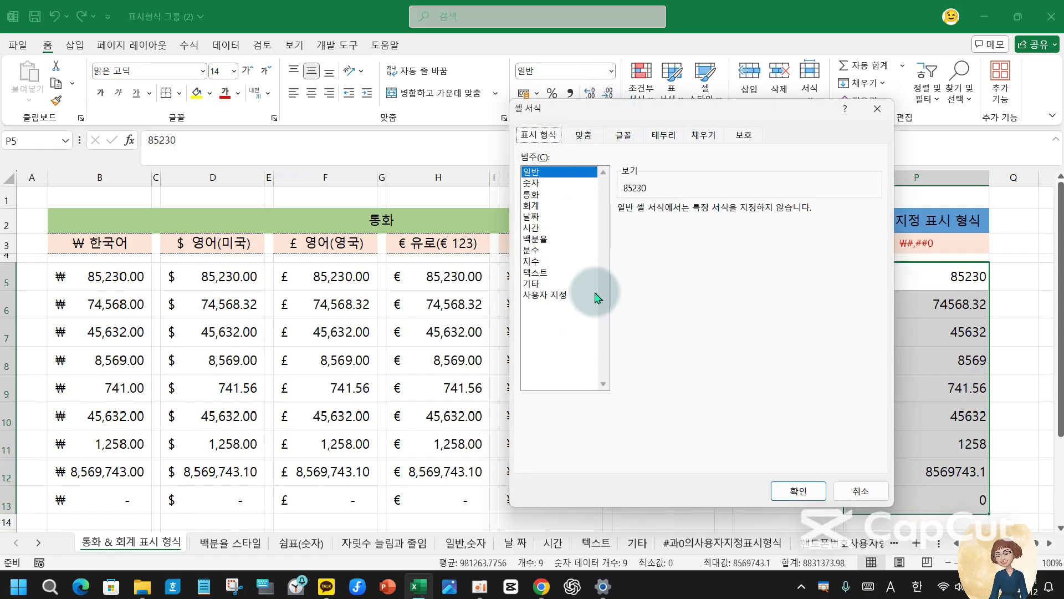
click(548, 284)
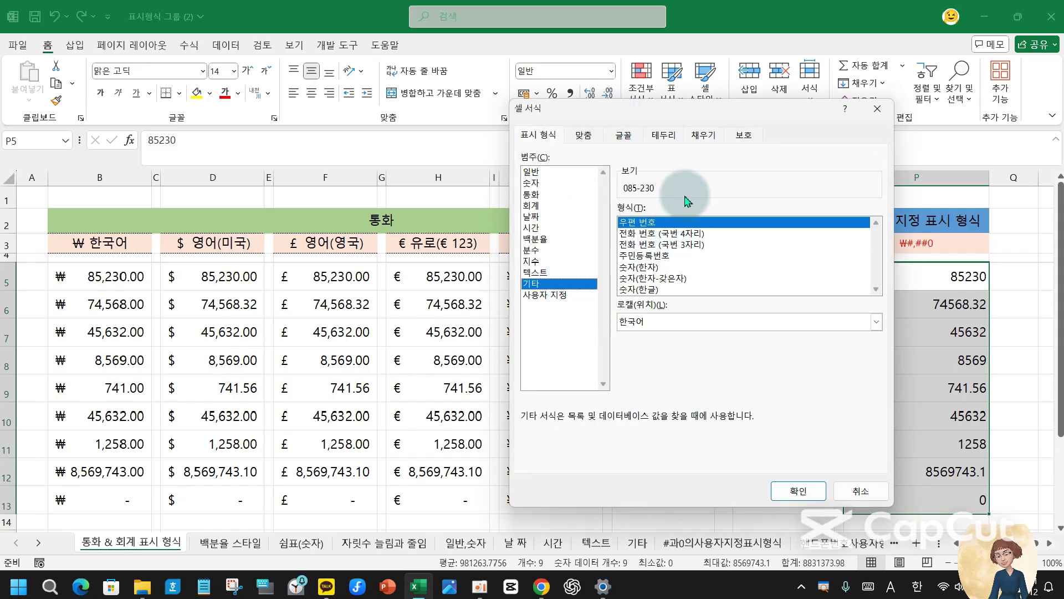
click(554, 297)
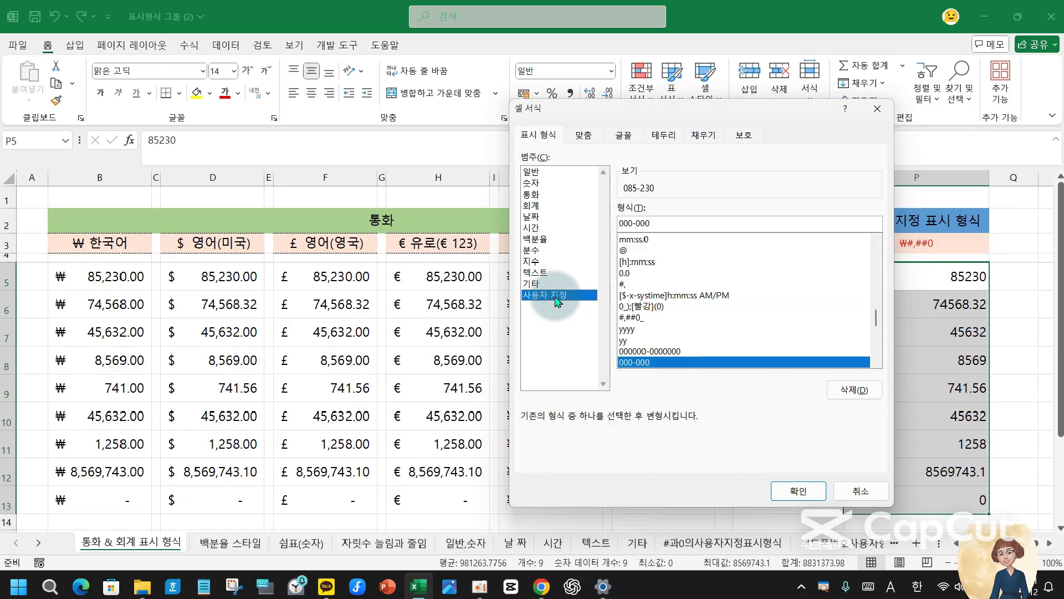
click(743, 221)
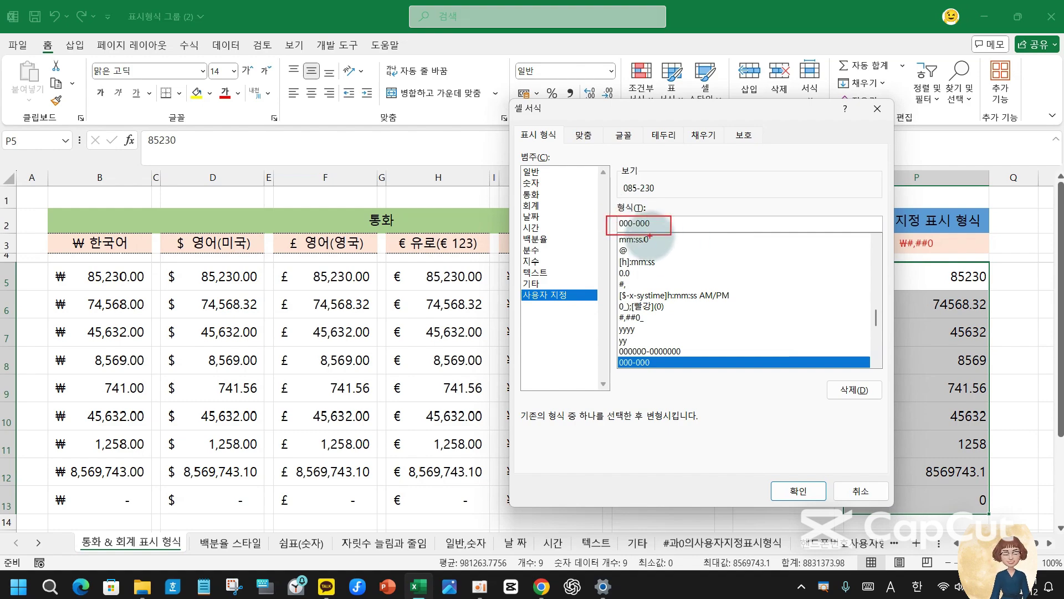
drag(673, 222, 619, 223)
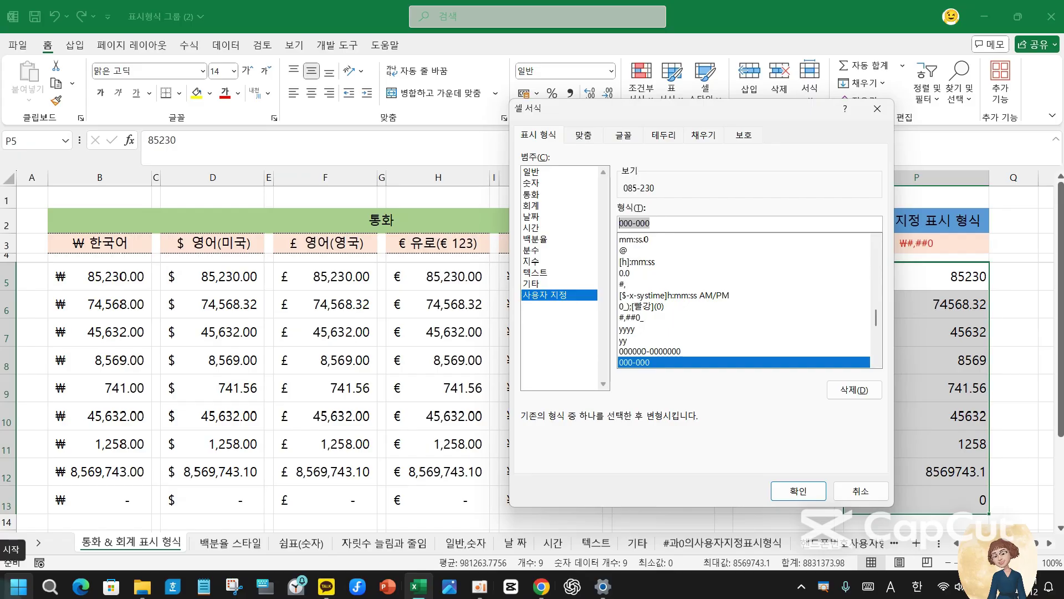
text(₩#,##0)
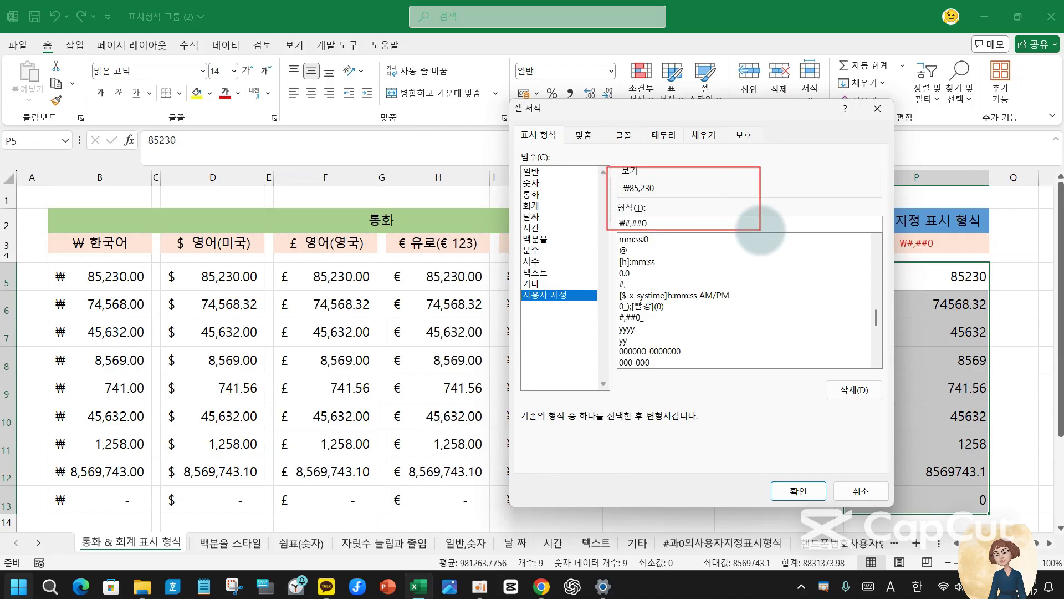
click(796, 490)
click(950, 502)
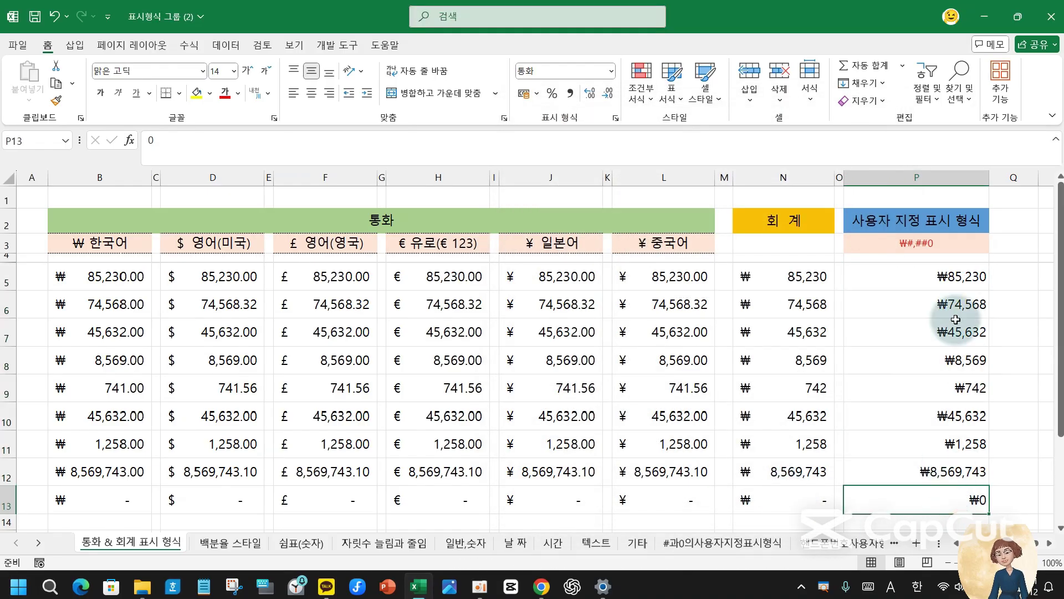
click(896, 280)
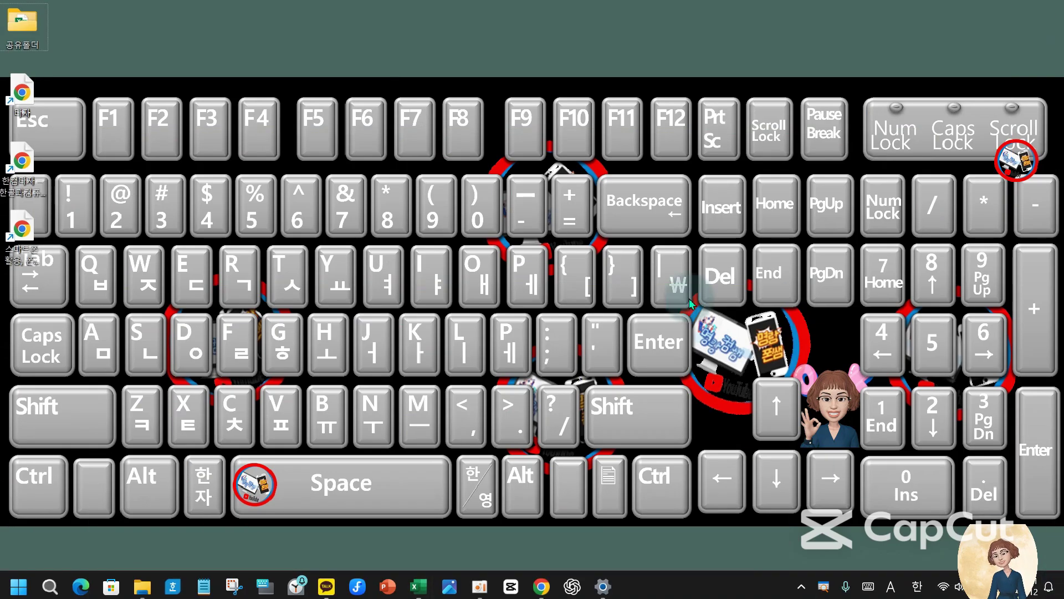
key(ctrl+2)
drag(644, 240, 696, 312)
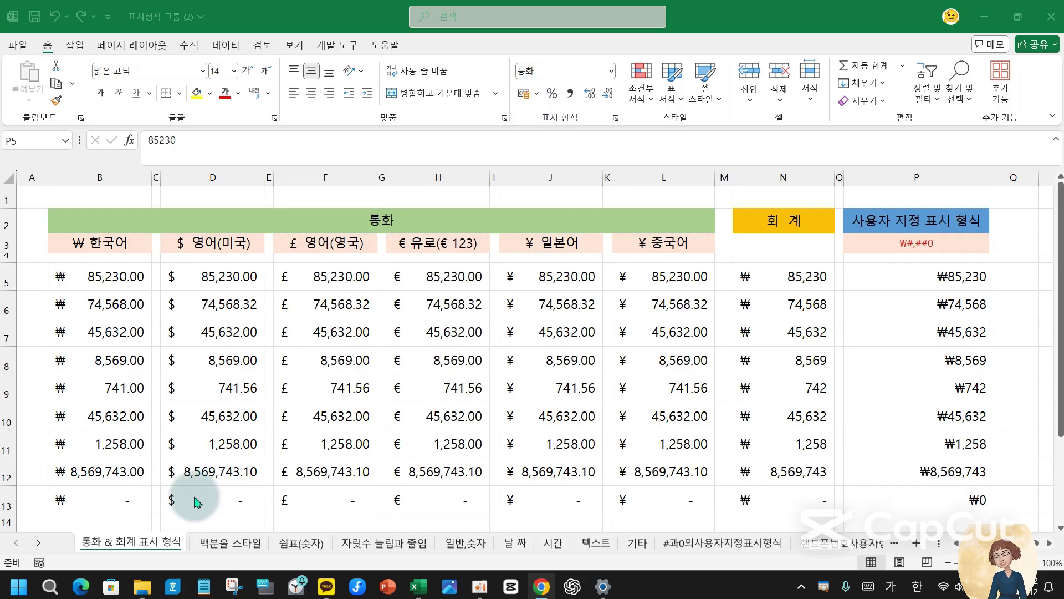
click(536, 94)
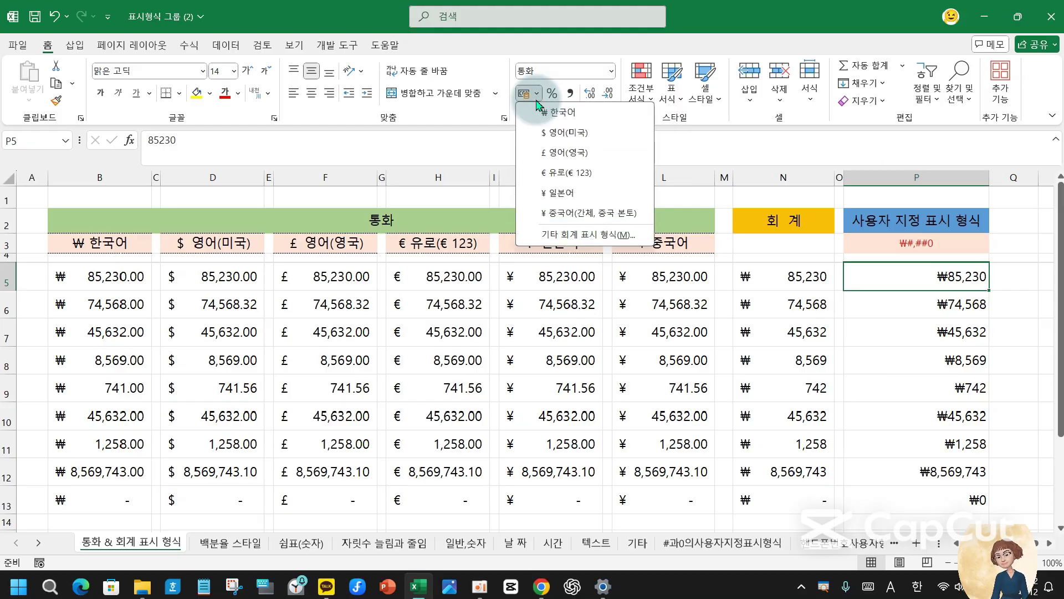
click(588, 234)
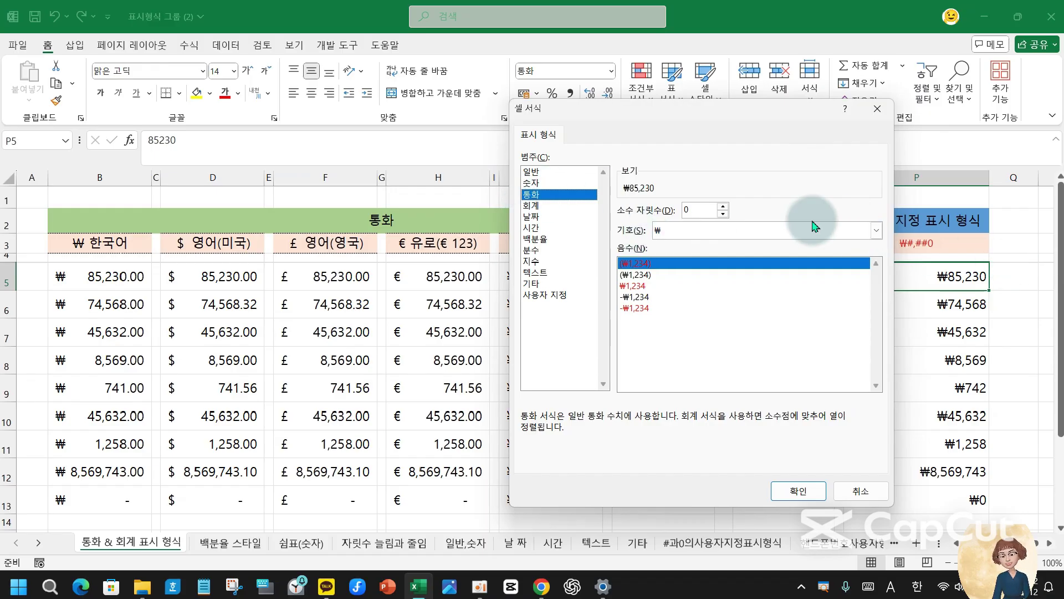
click(877, 230)
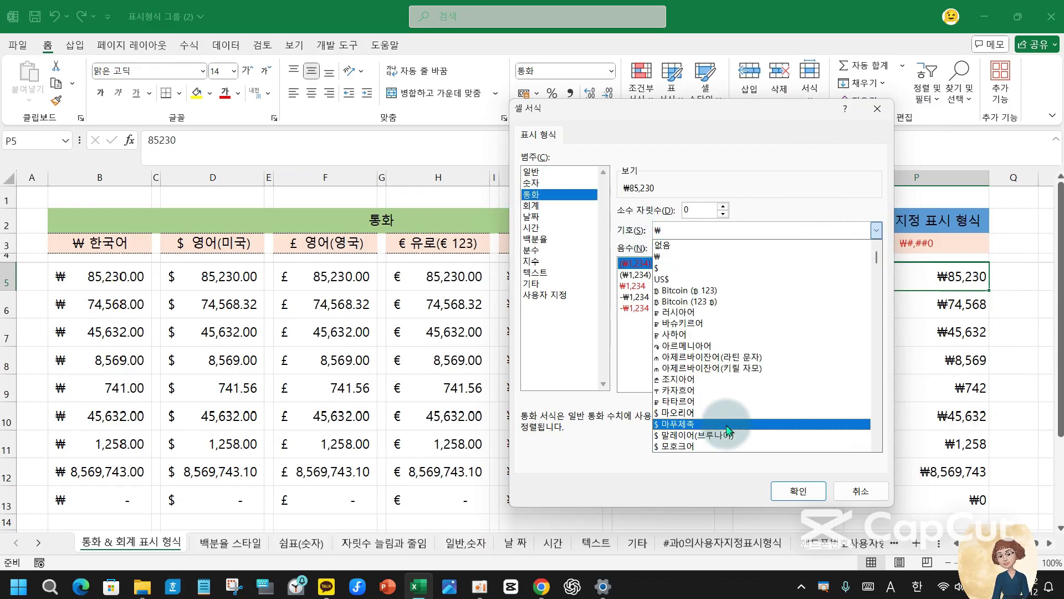
scroll(721, 381, down, 8)
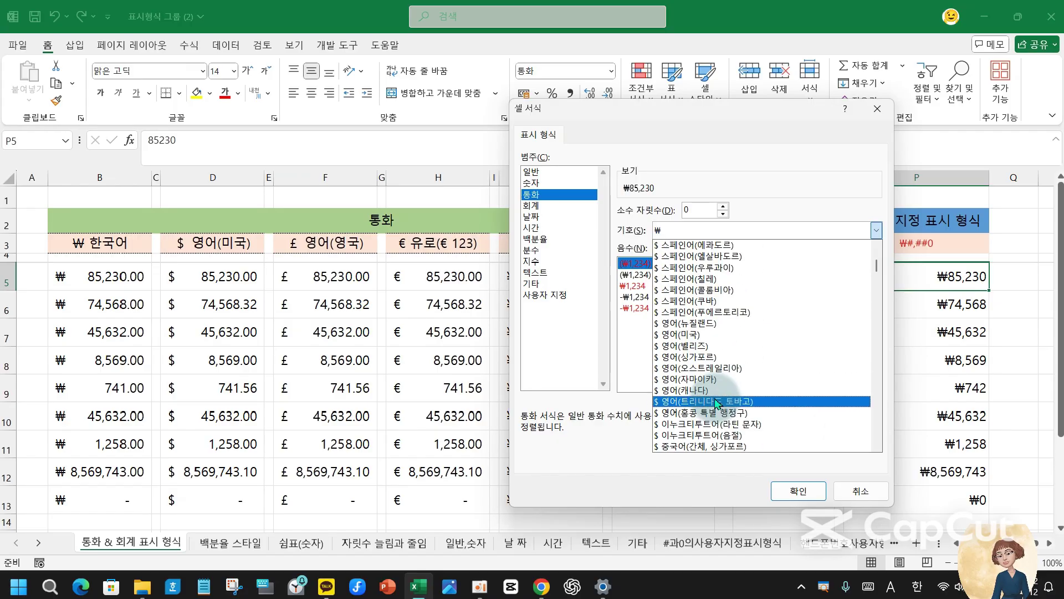
click(867, 497)
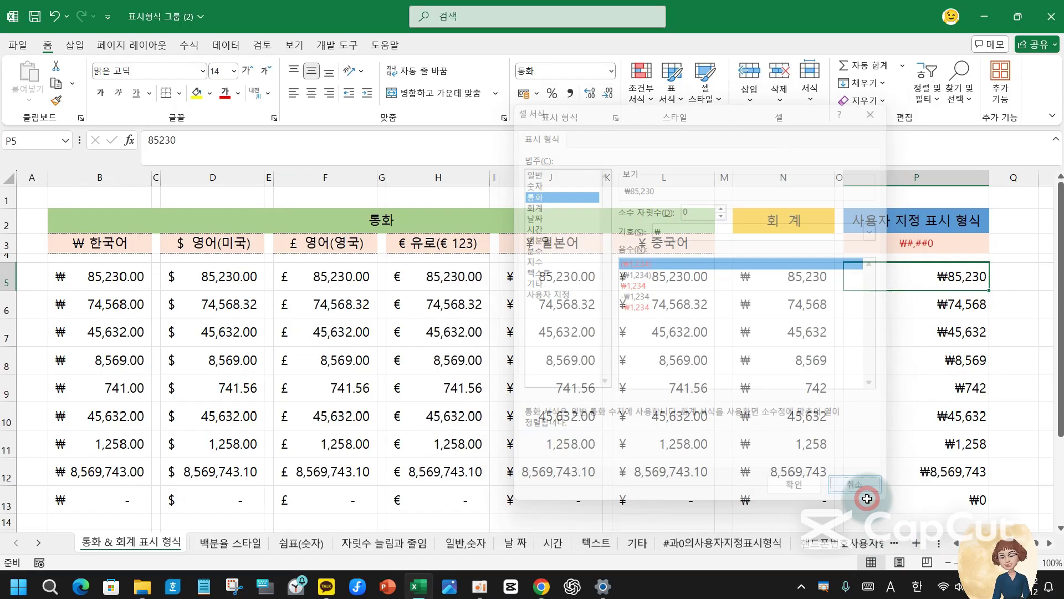
click(229, 545)
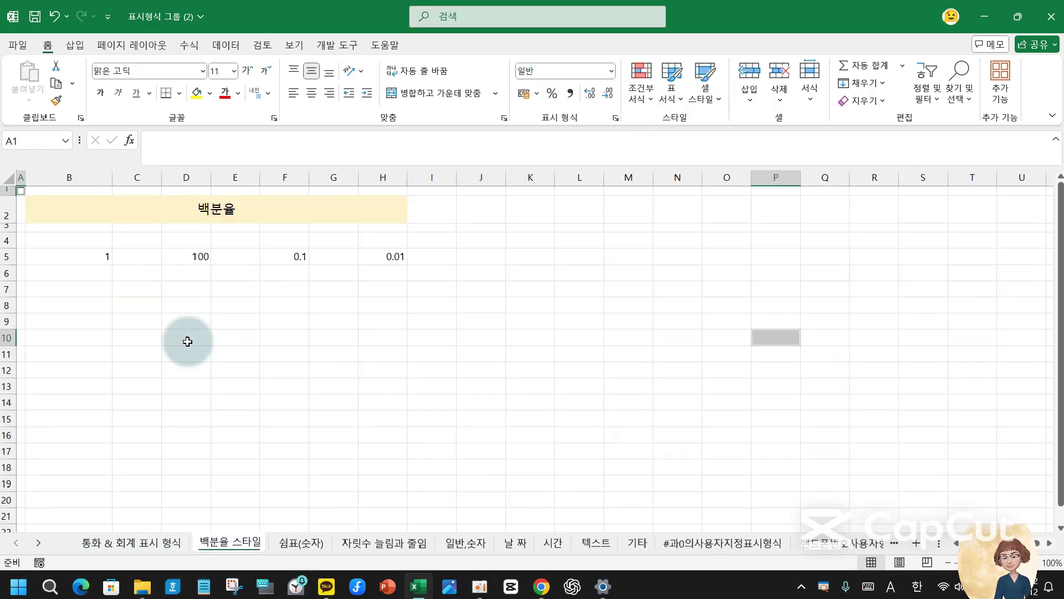
- Enter 100 in B5 and 1 in D5, then show B5 in percent style as 10000%
click(201, 255)
click(104, 263)
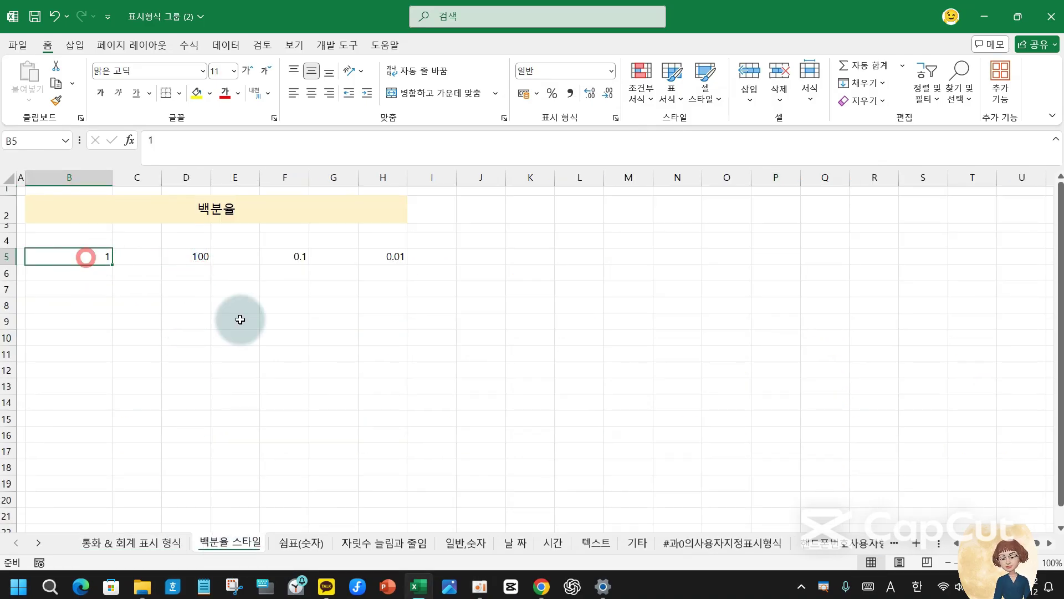
text(100)
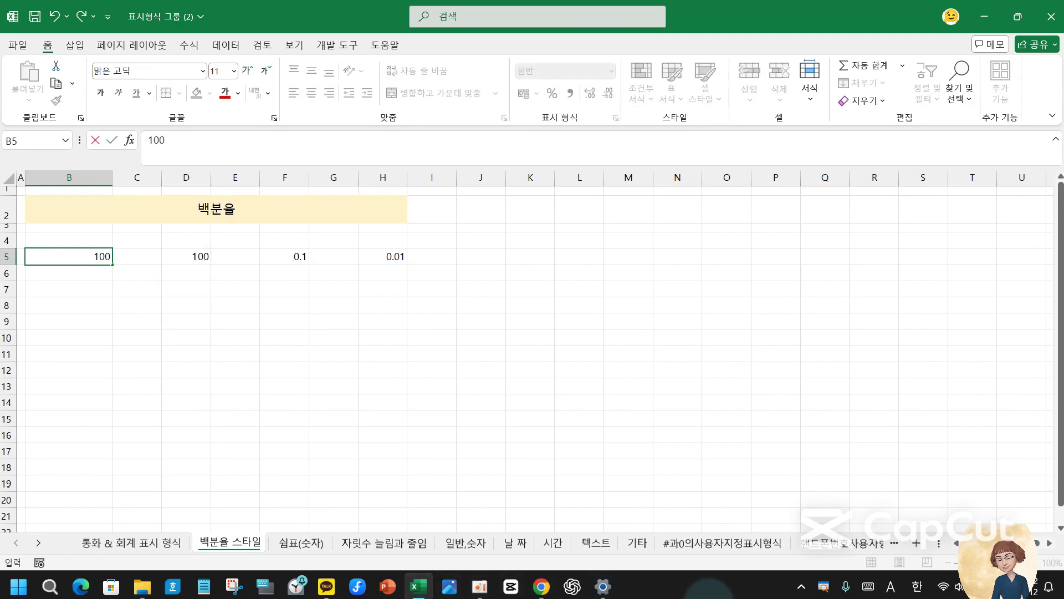
key(Tab)
key(Tab)
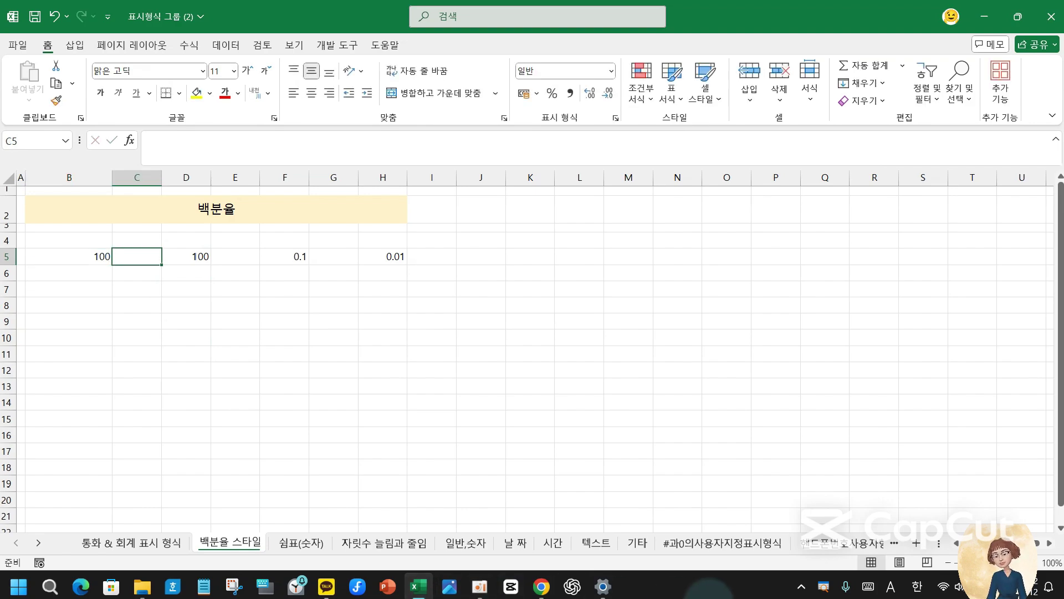
text(1)
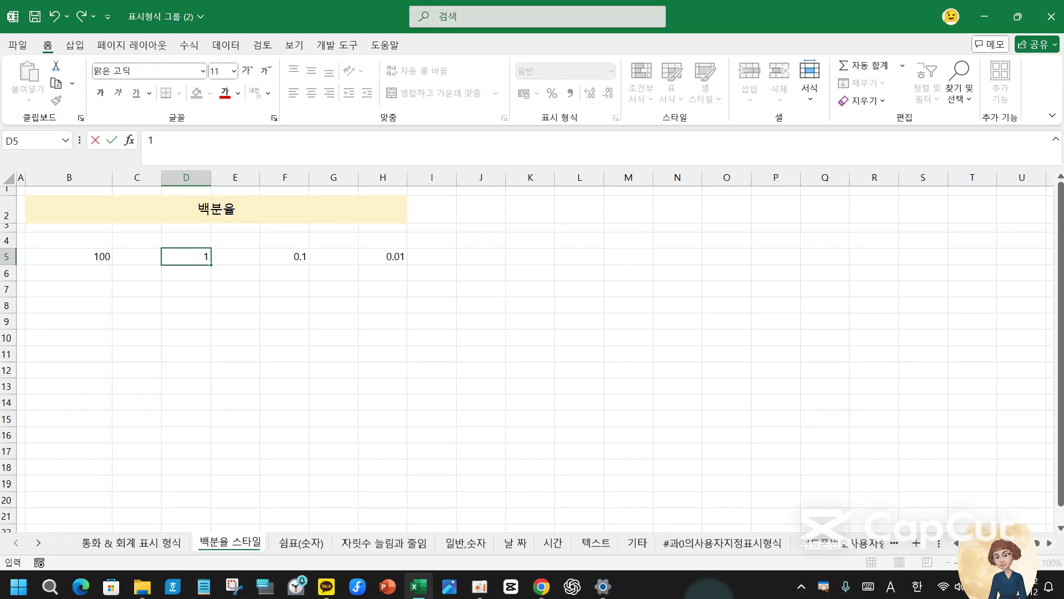
key(Tab)
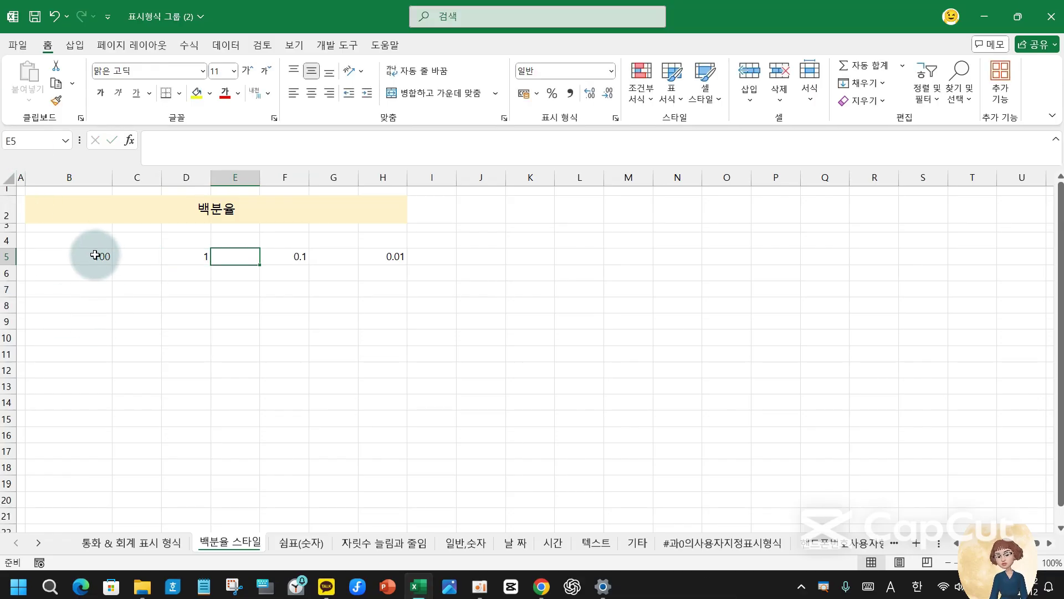
click(94, 255)
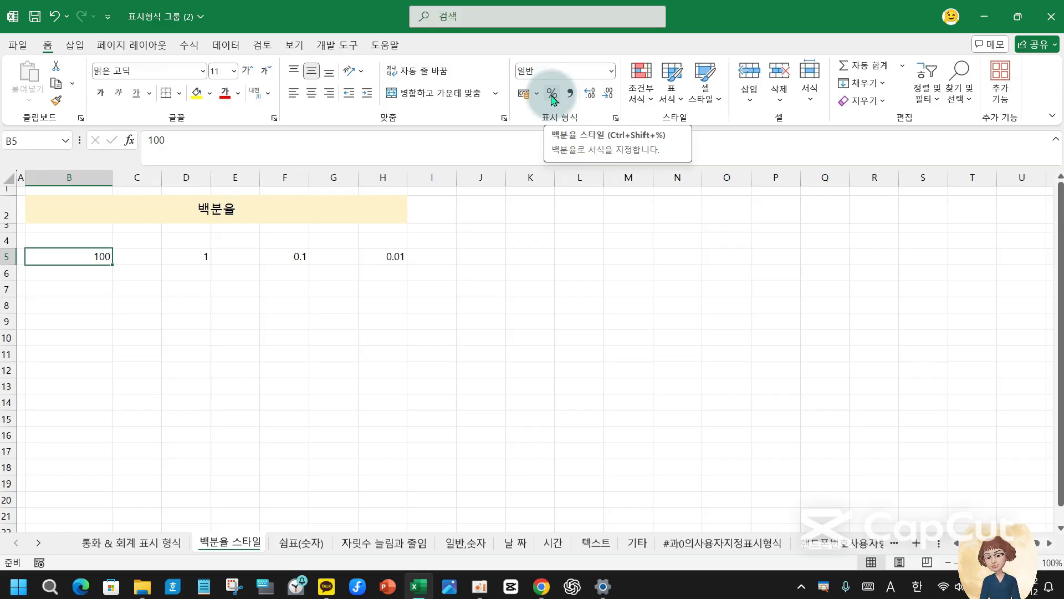
click(551, 94)
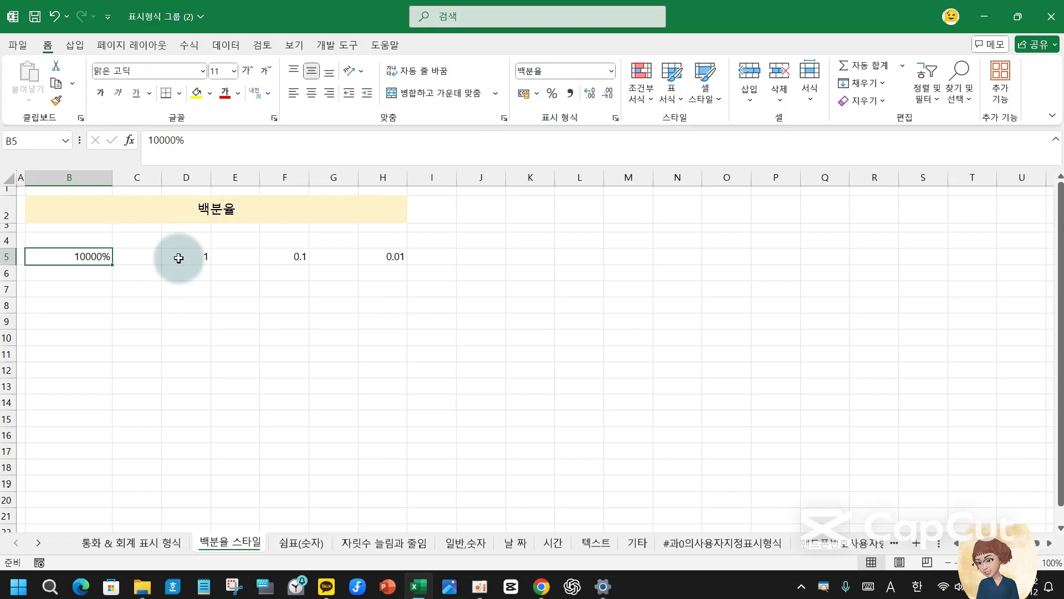
- Enter 10 in D7 and check its percent format, returning to D5
click(179, 258)
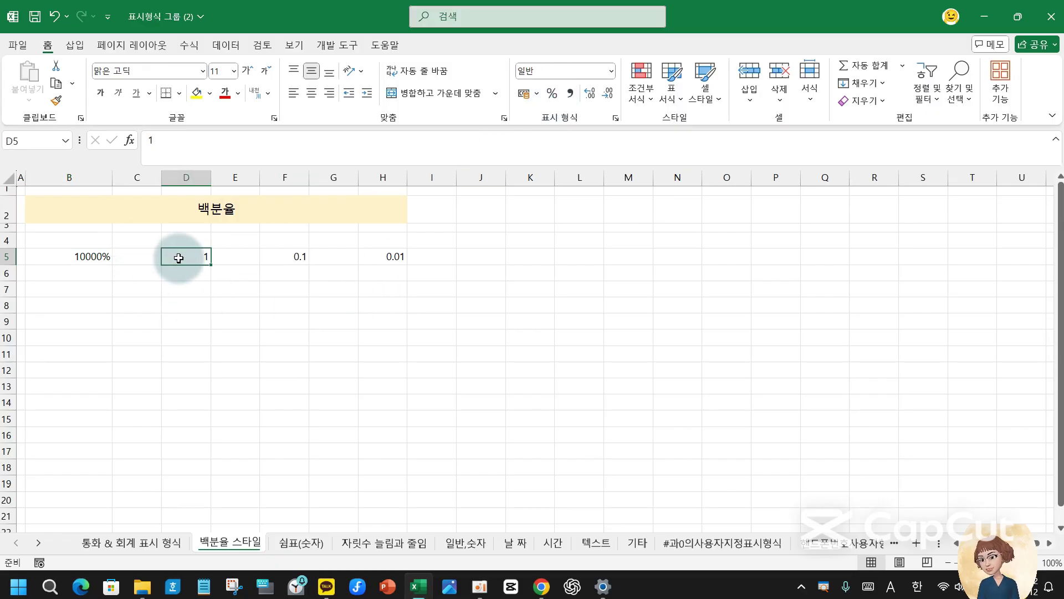
click(185, 289)
text(100)
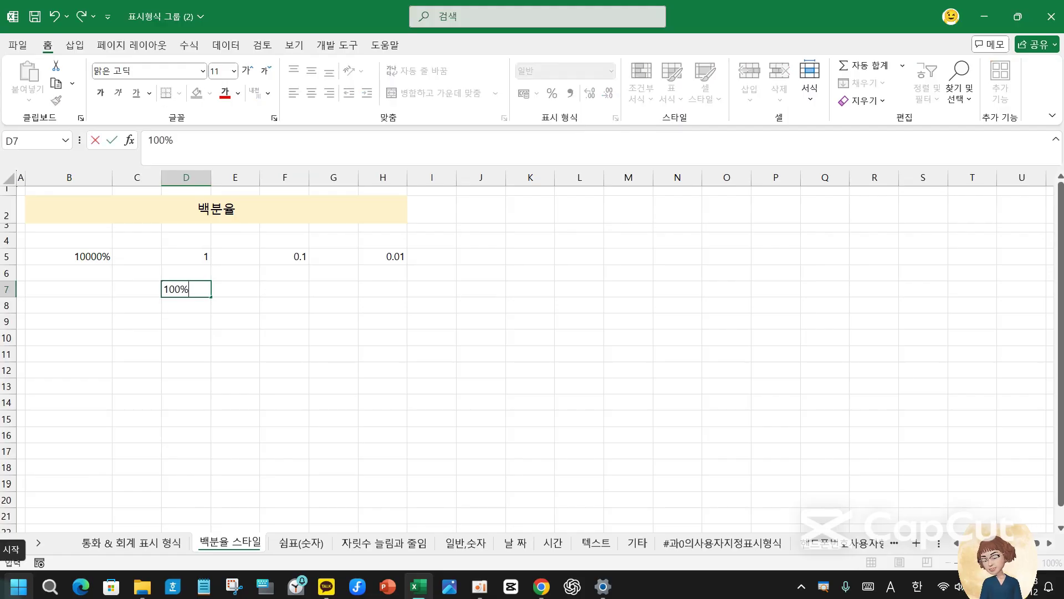
key(Return)
click(186, 288)
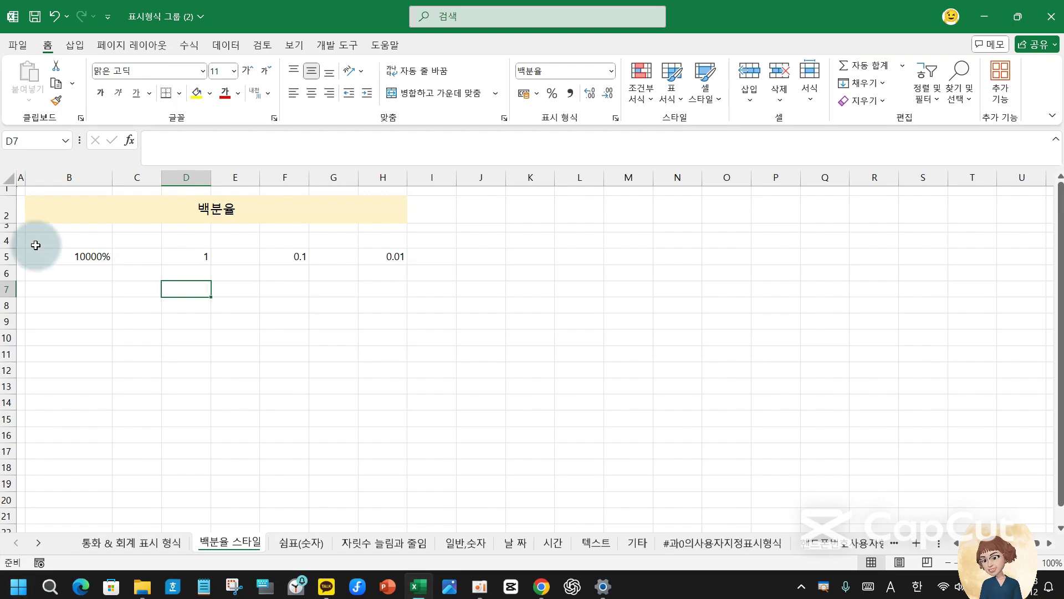
click(200, 255)
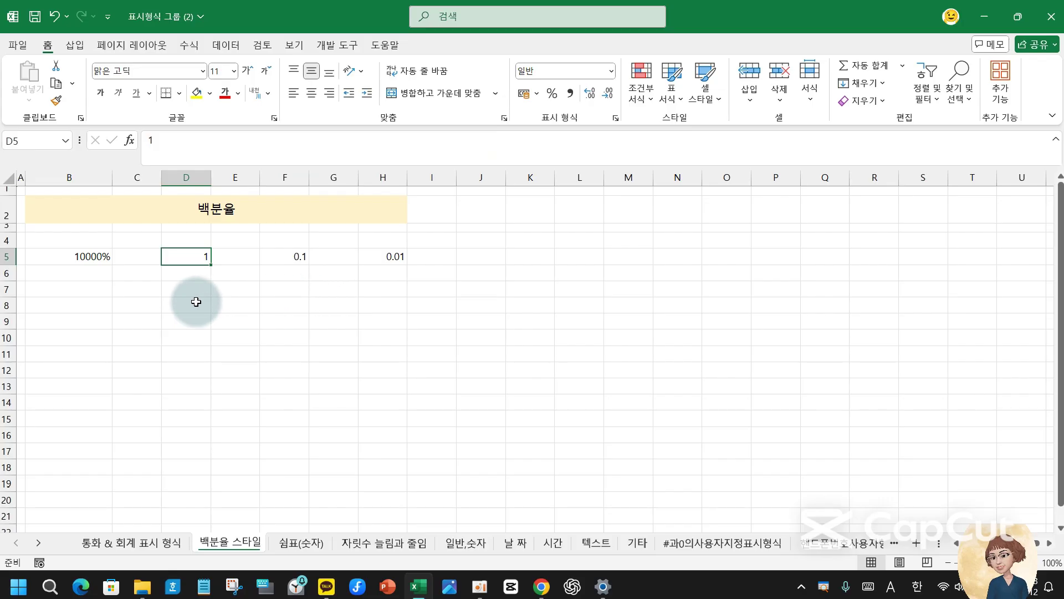
- Apply percent style to D5, F5 and H5 so they show 100%, 10% and 1%
click(553, 94)
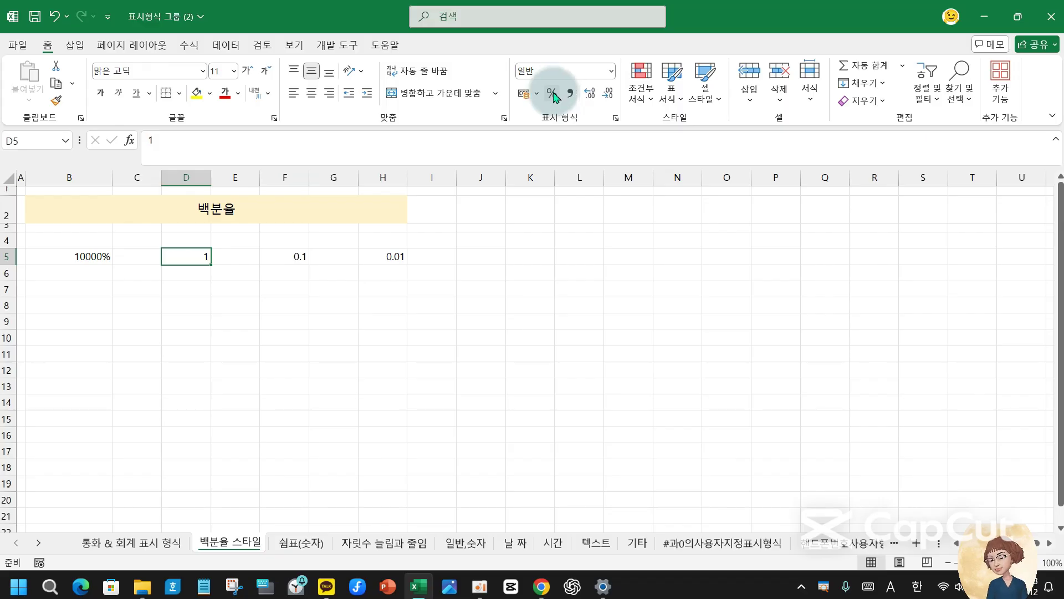
click(295, 258)
click(553, 95)
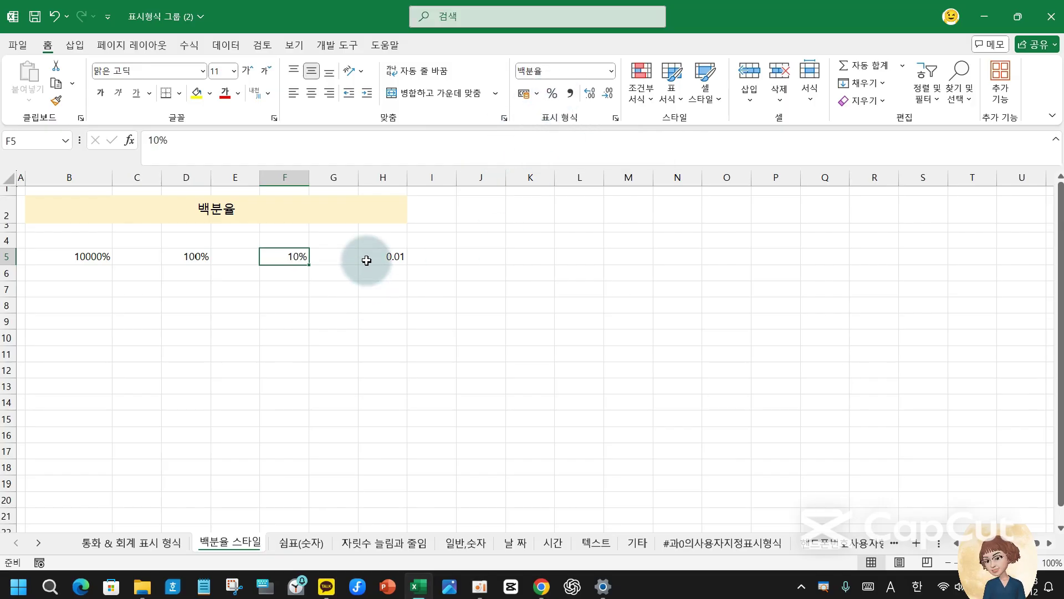
click(391, 256)
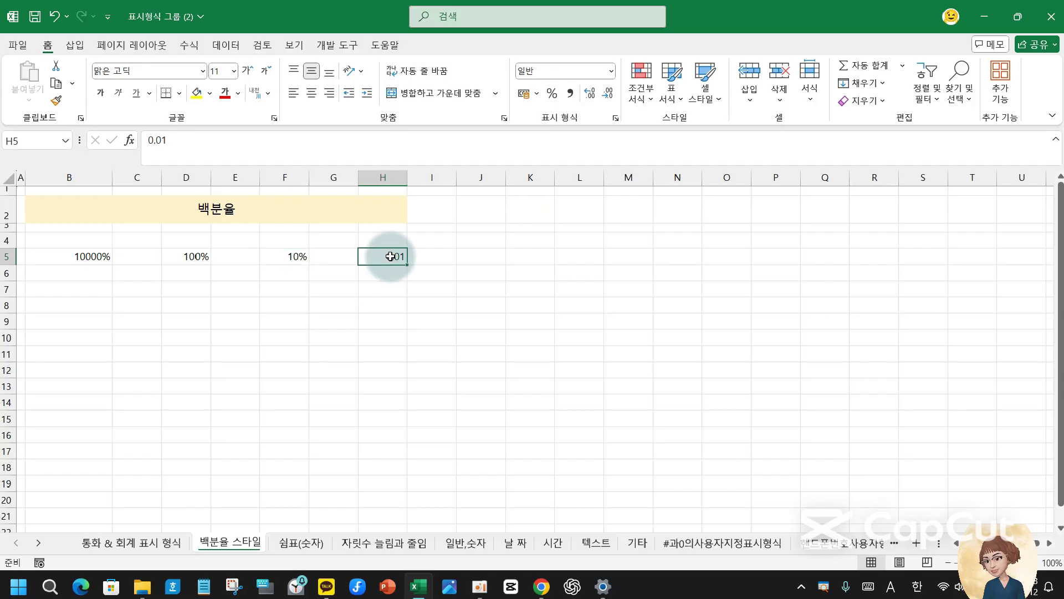
click(552, 96)
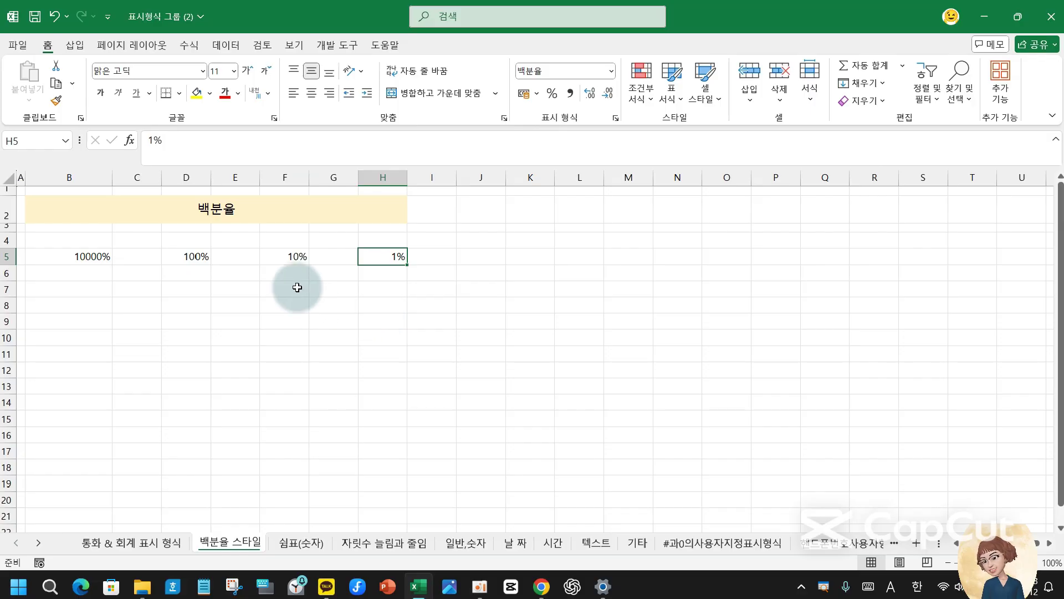
click(297, 287)
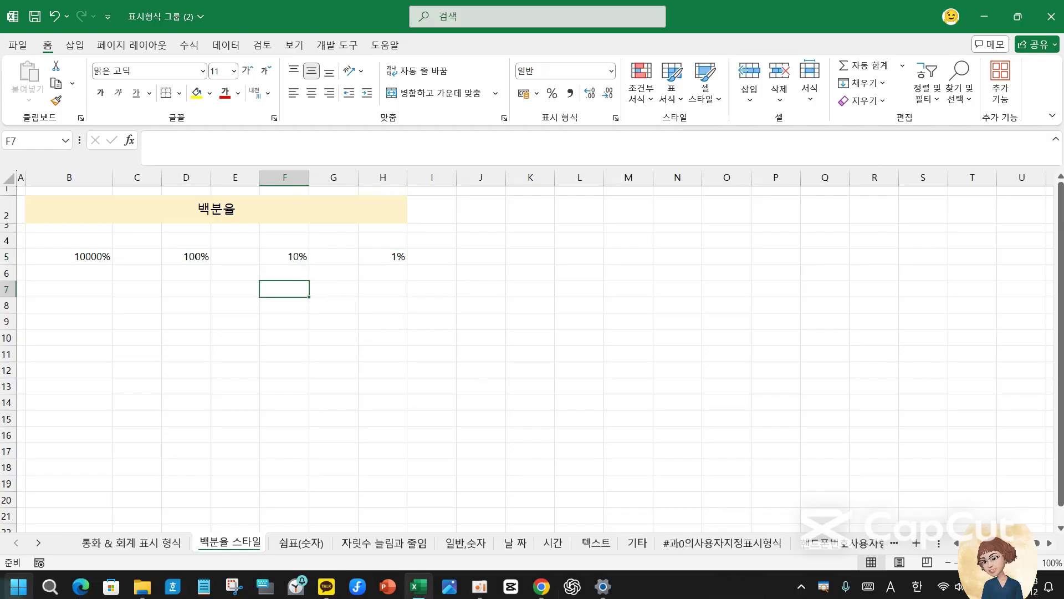
text(0)
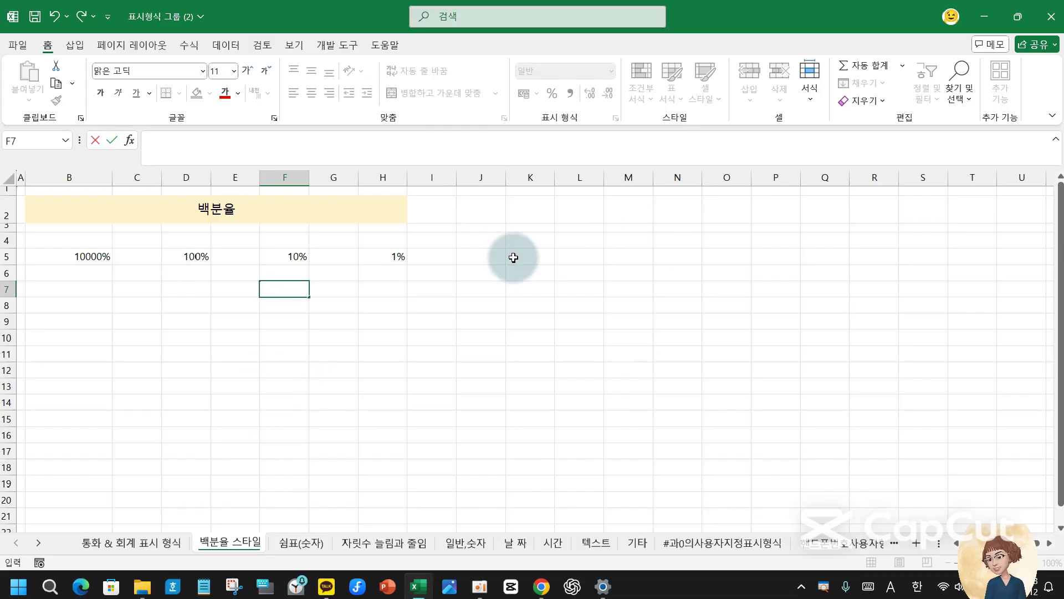
- Enter 0.003 in J5 and show it as 0.3% with one added decimal place
click(392, 287)
click(468, 254)
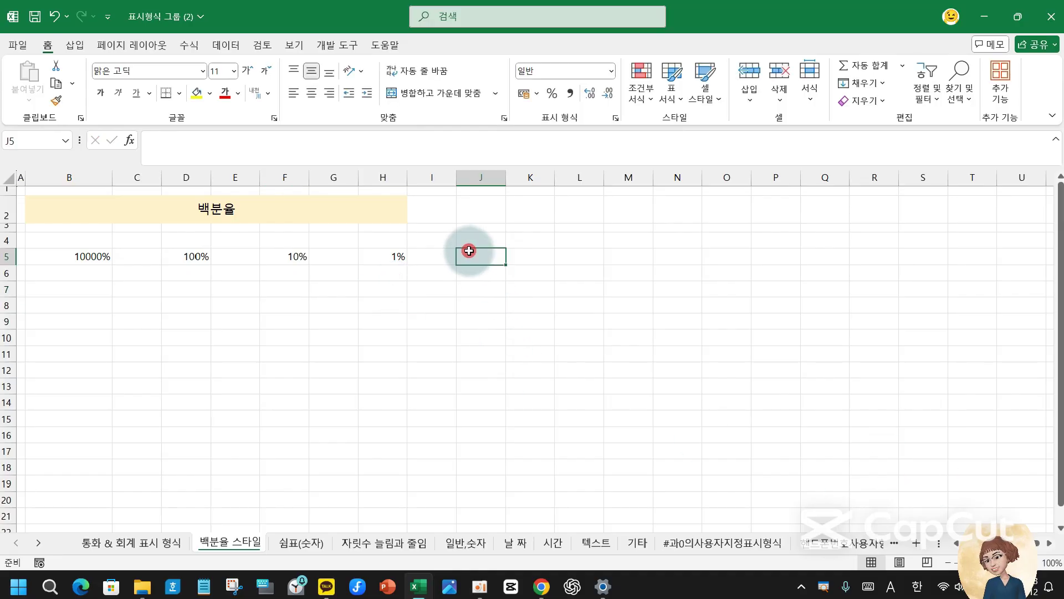
text(0.00)
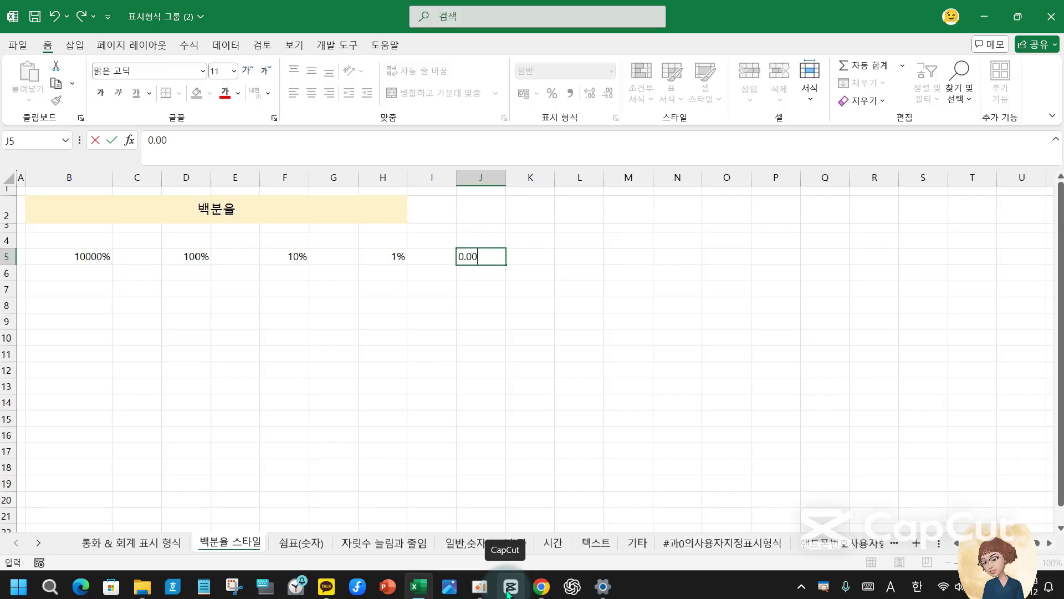
text(3)
key(Return)
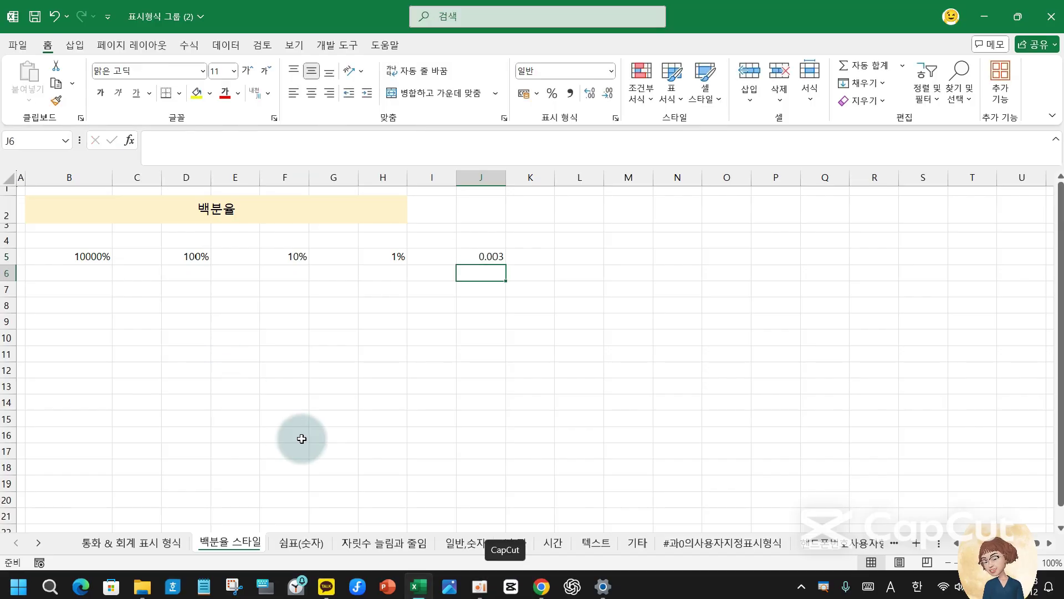
click(488, 255)
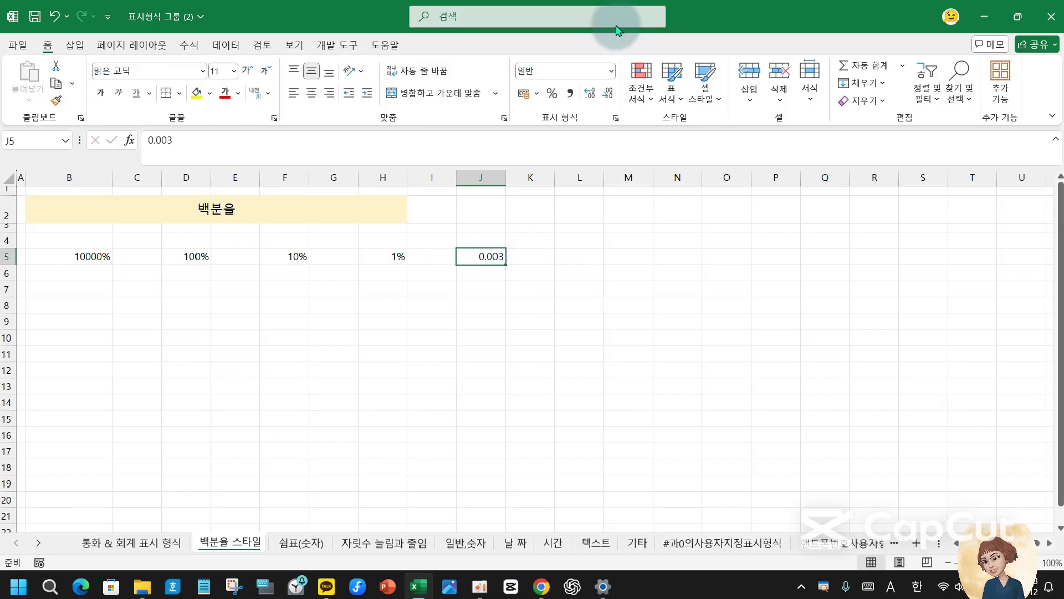
click(551, 93)
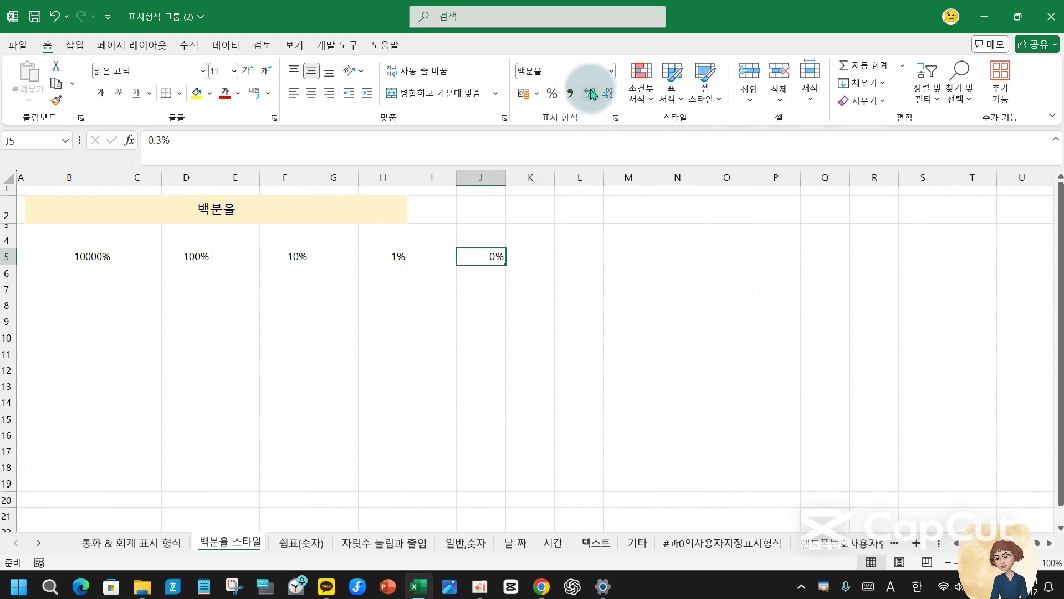
click(590, 93)
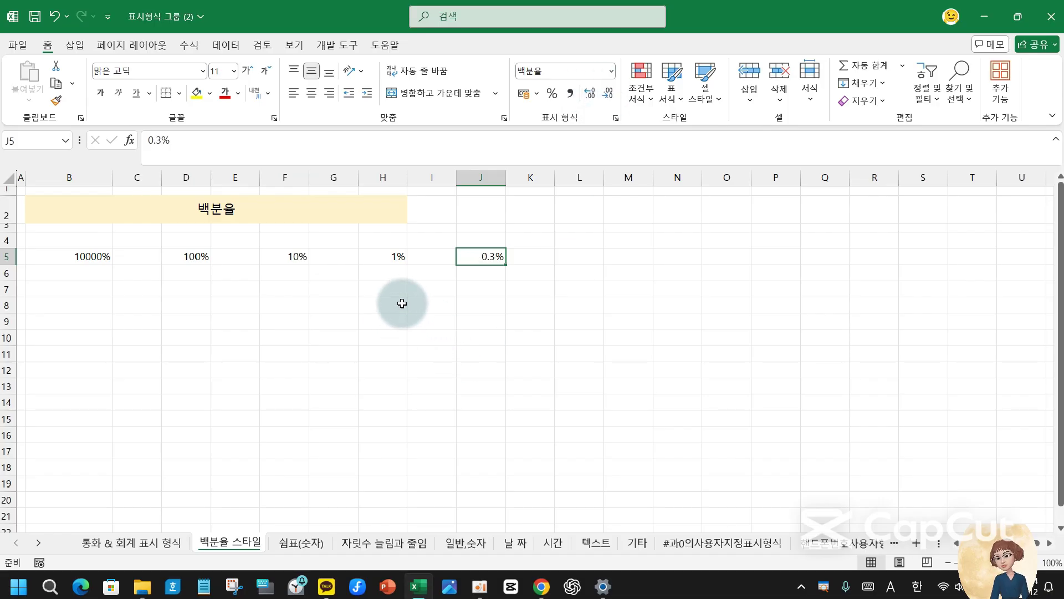
- Confirm 0.07 in H7 and apply percent style so it shows 7%
click(381, 287)
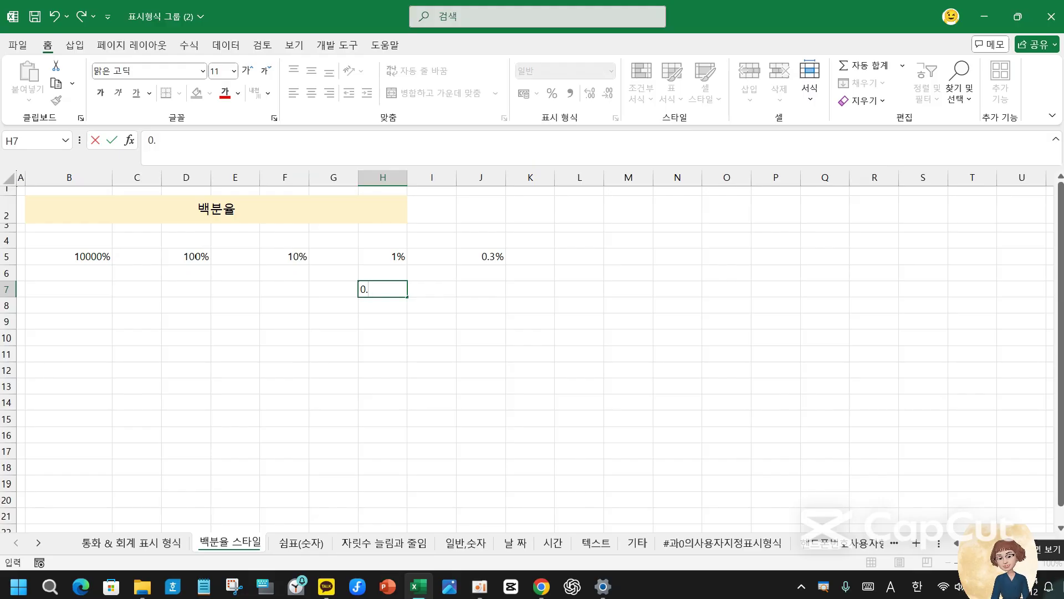
key(Return)
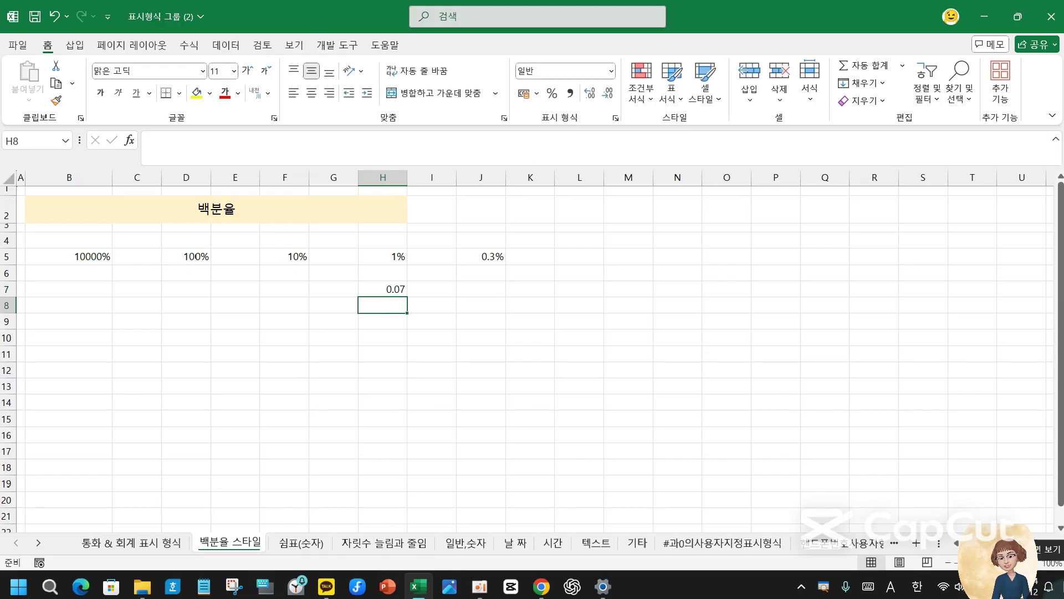
click(392, 289)
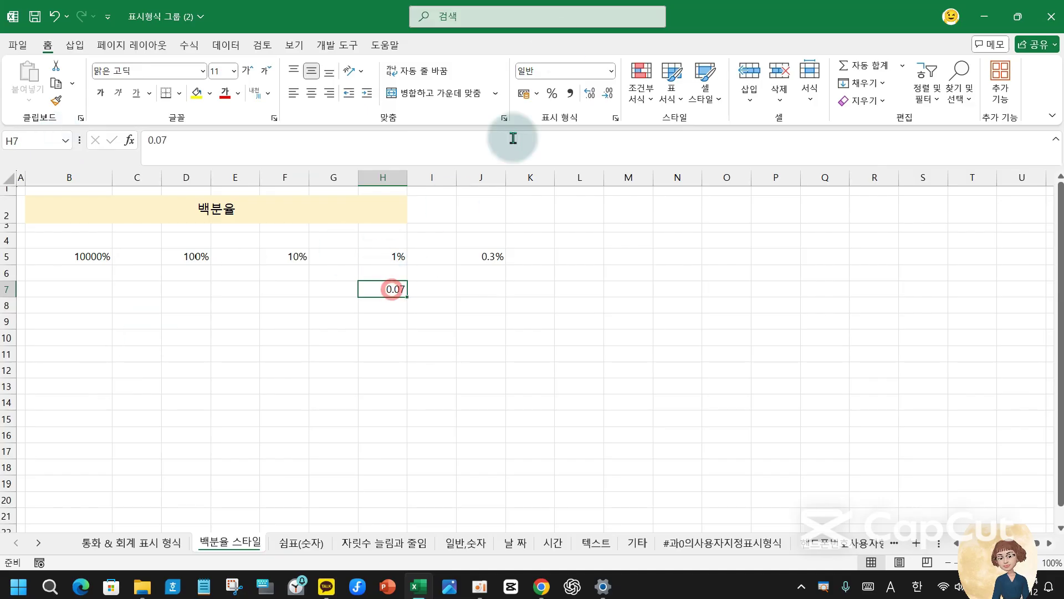
click(552, 93)
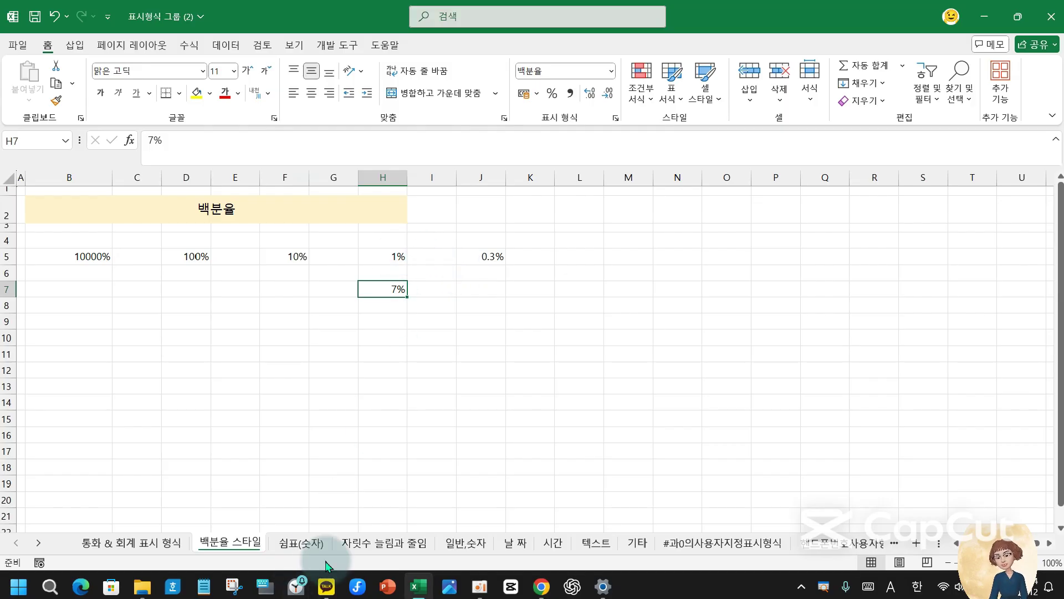
- On the 쉼표(숫자) sheet, copy the B4:B12 numbers into D4:D12
click(299, 543)
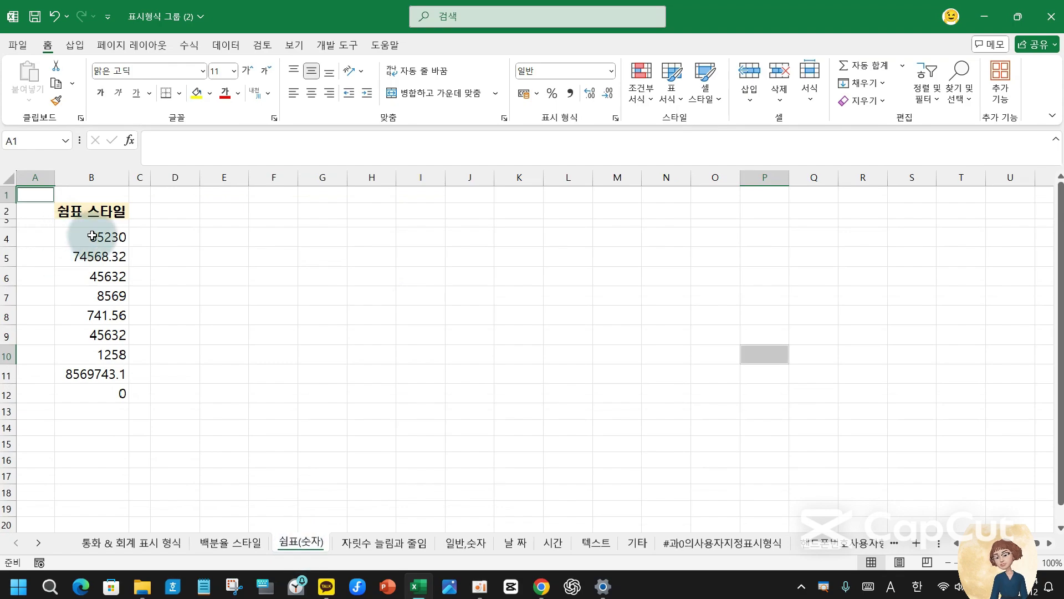
drag(94, 237, 88, 393)
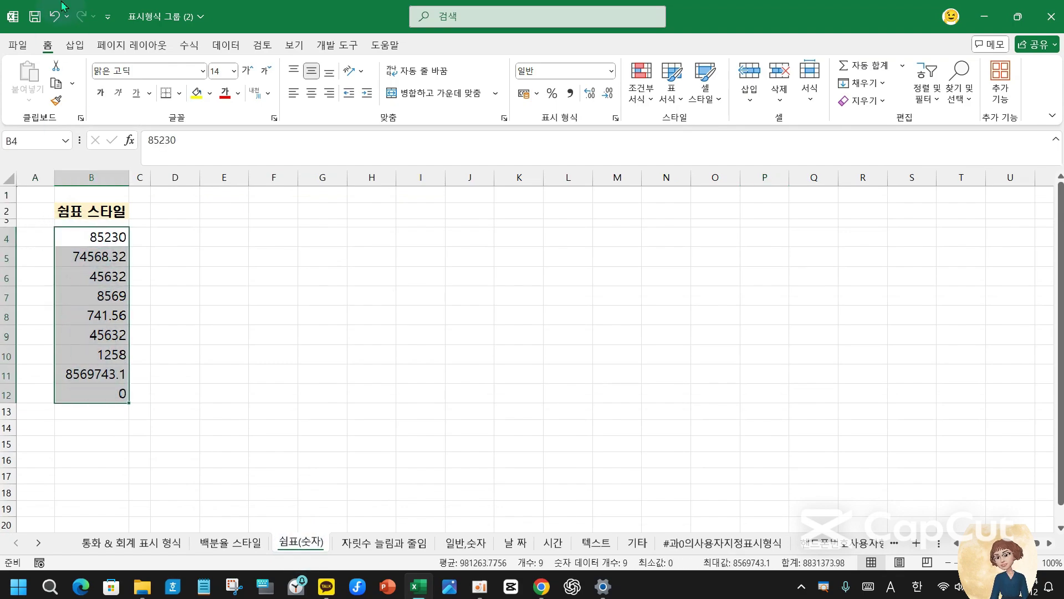
key(ctrl+q)
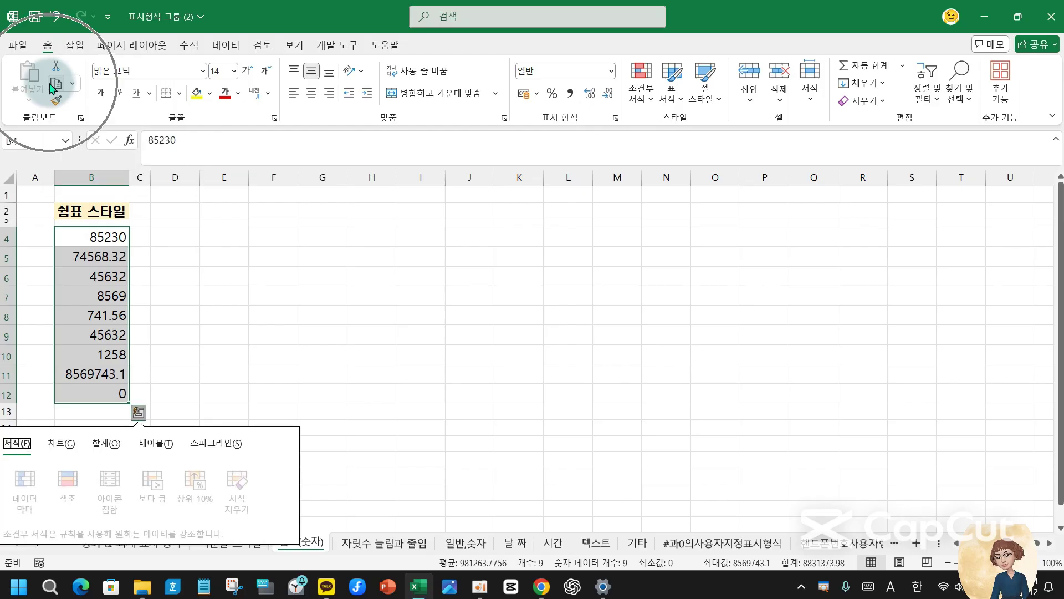
click(55, 87)
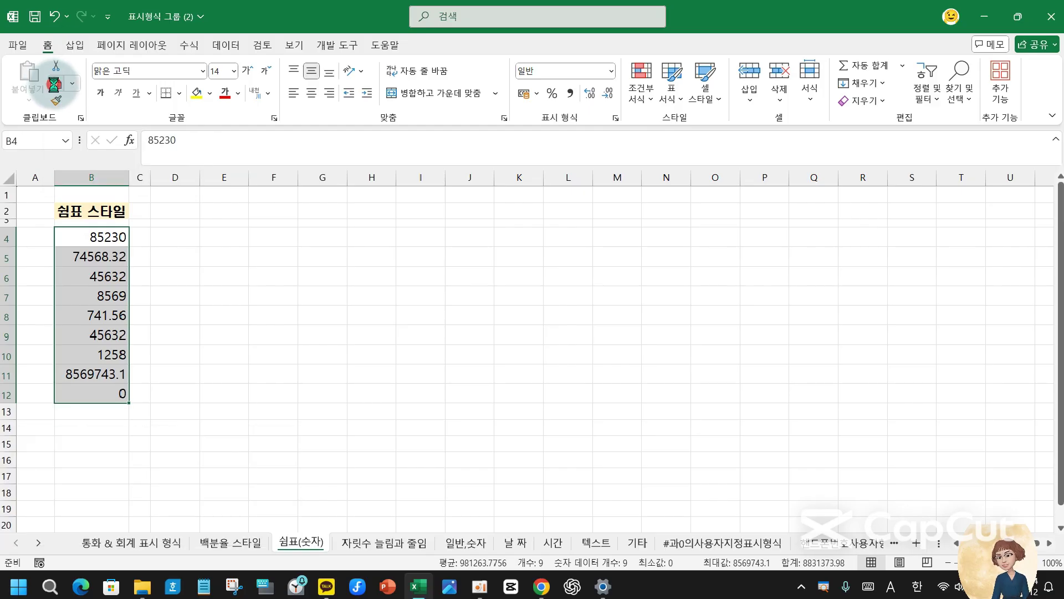
click(177, 238)
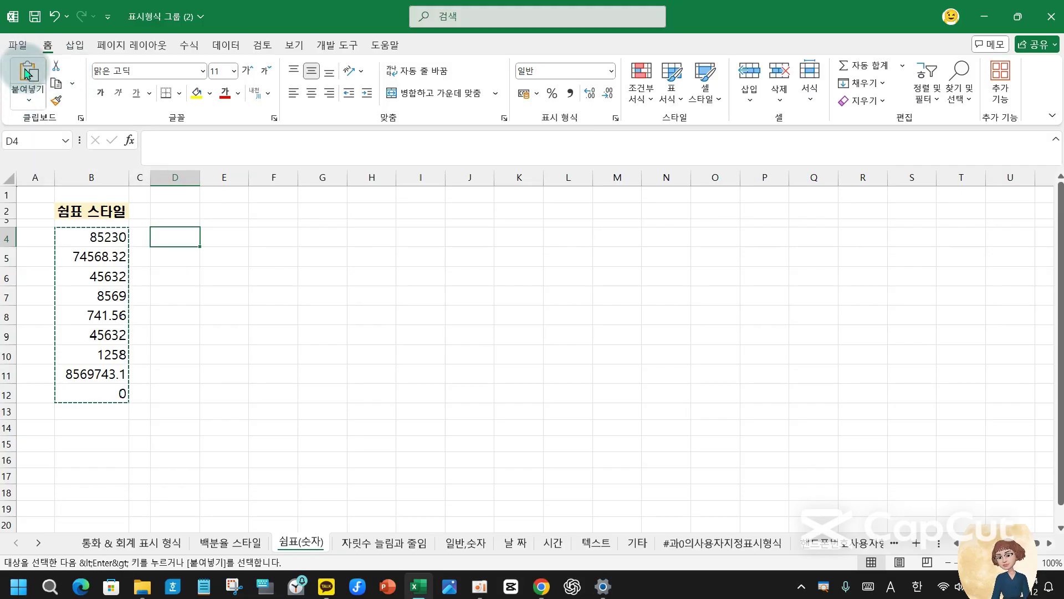
click(26, 72)
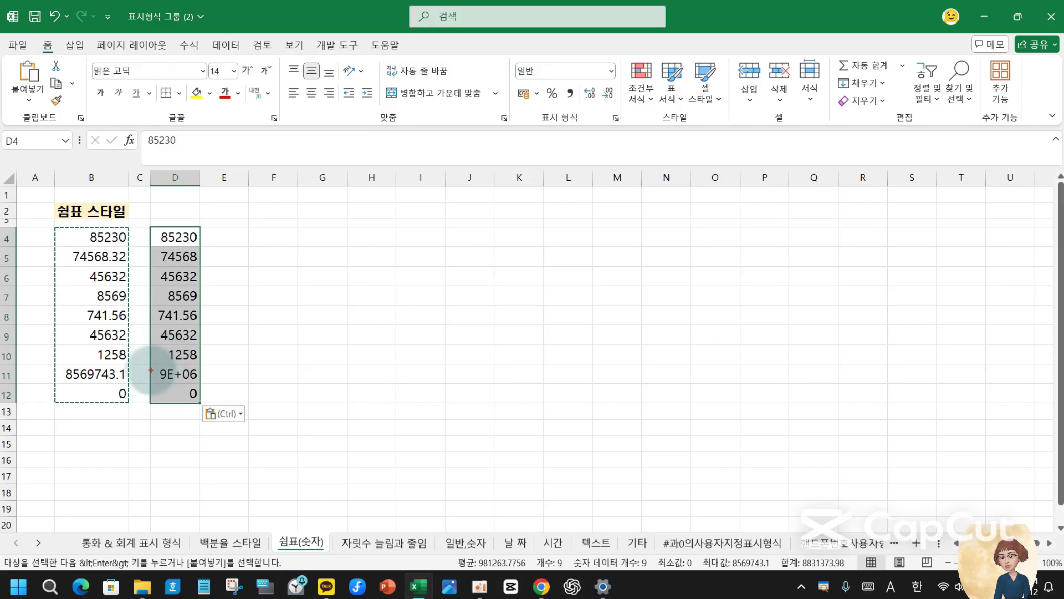
- Mark D11's 9E+06 display and autofit column D so it shows 8569743.1
drag(148, 361, 219, 389)
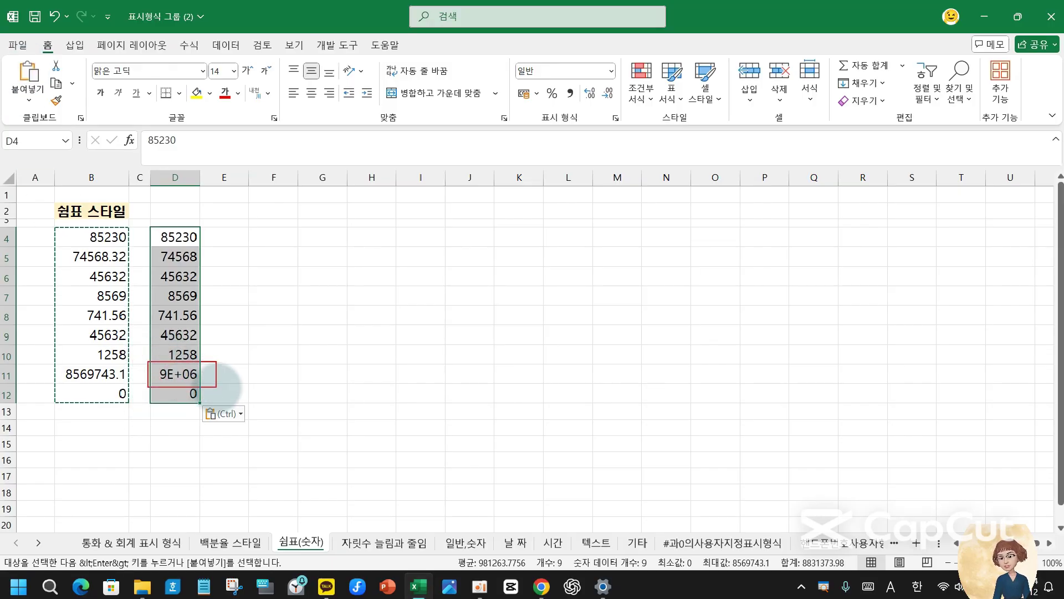
mouse_move(208, 353)
mouse_down()
mouse_move(215, 379)
mouse_move(252, 350)
mouse_up()
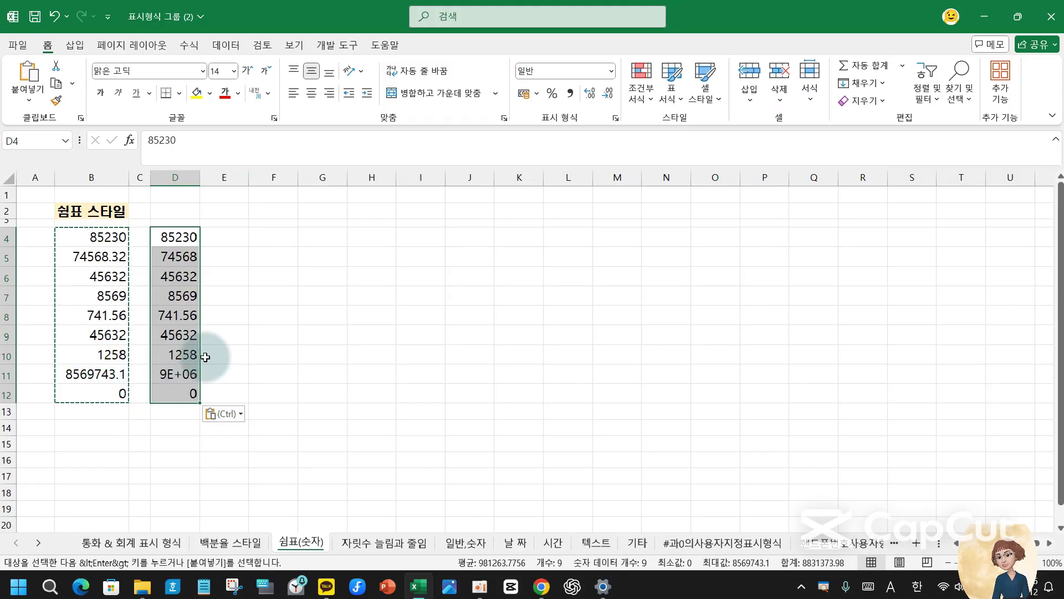
click(185, 373)
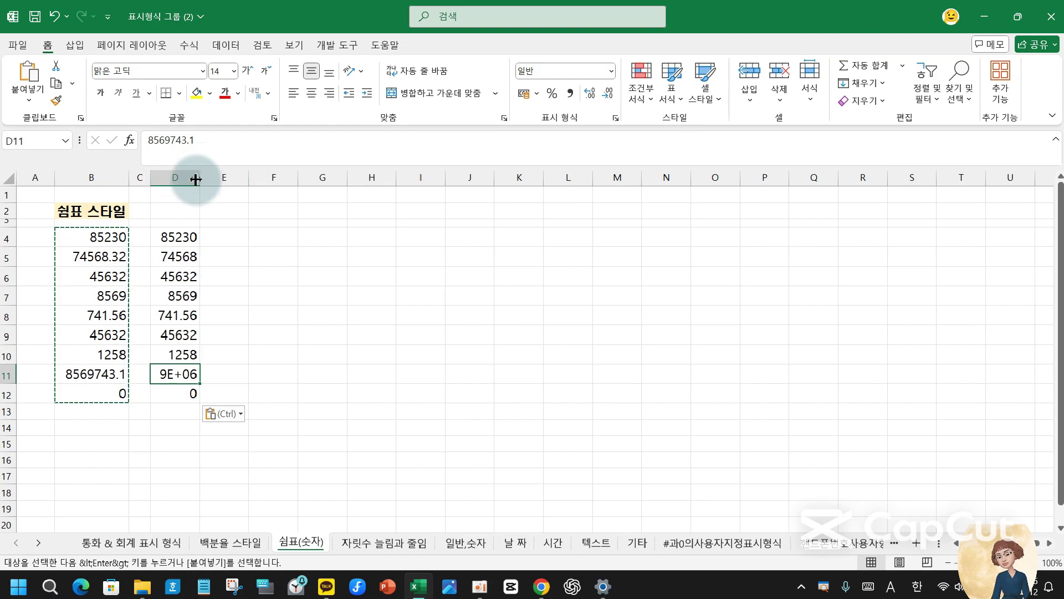
double_click(200, 178)
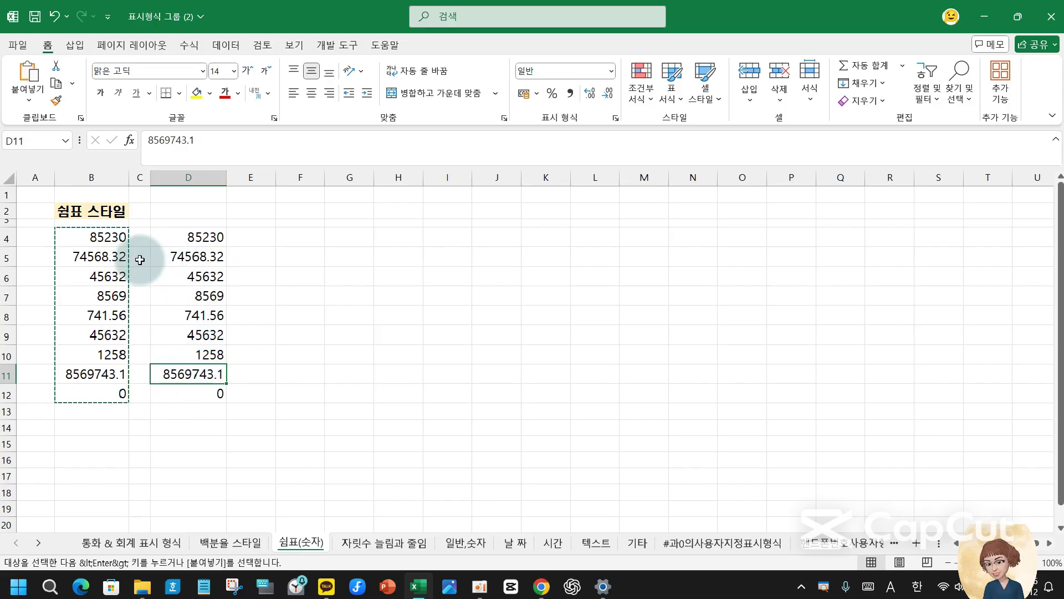
- Cancel the copy and apply comma style to B4:B12, e.g. 85,230 and 8,569,743
key(Escape)
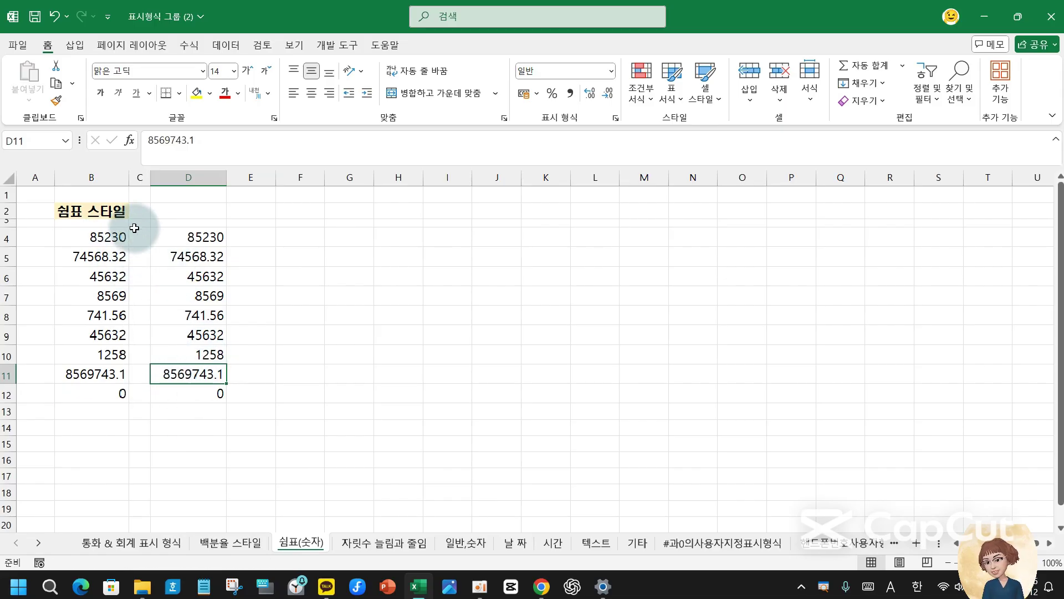
drag(103, 241, 104, 386)
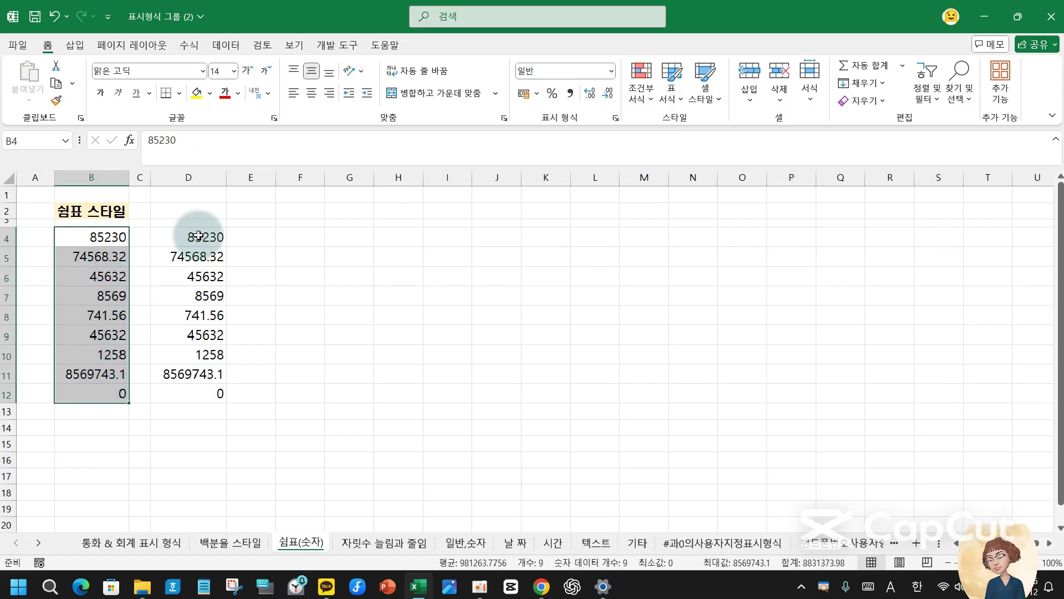
drag(199, 236, 204, 377)
drag(78, 235, 87, 389)
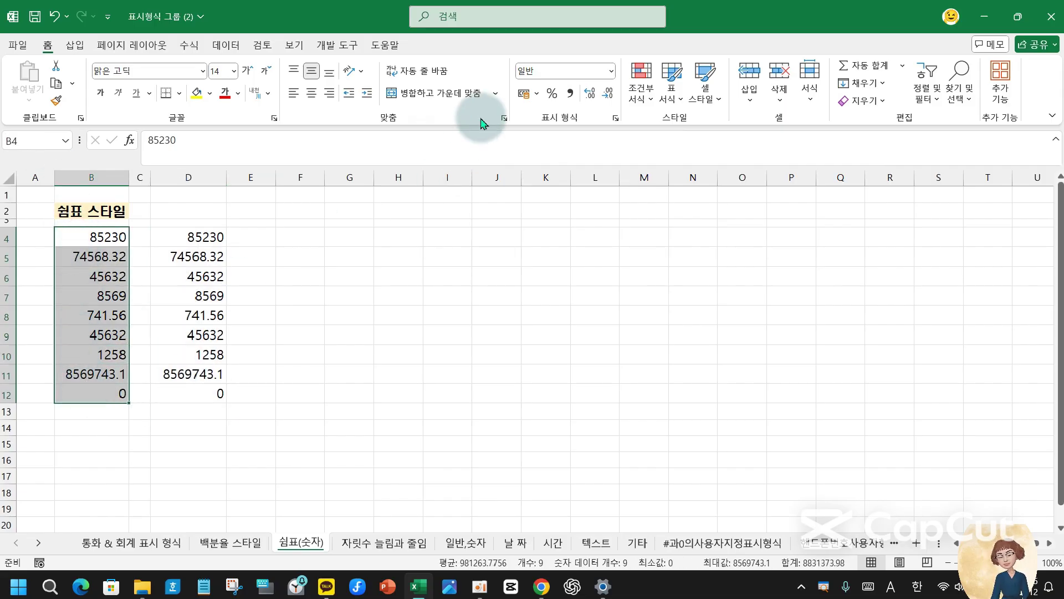
key(ctrl)
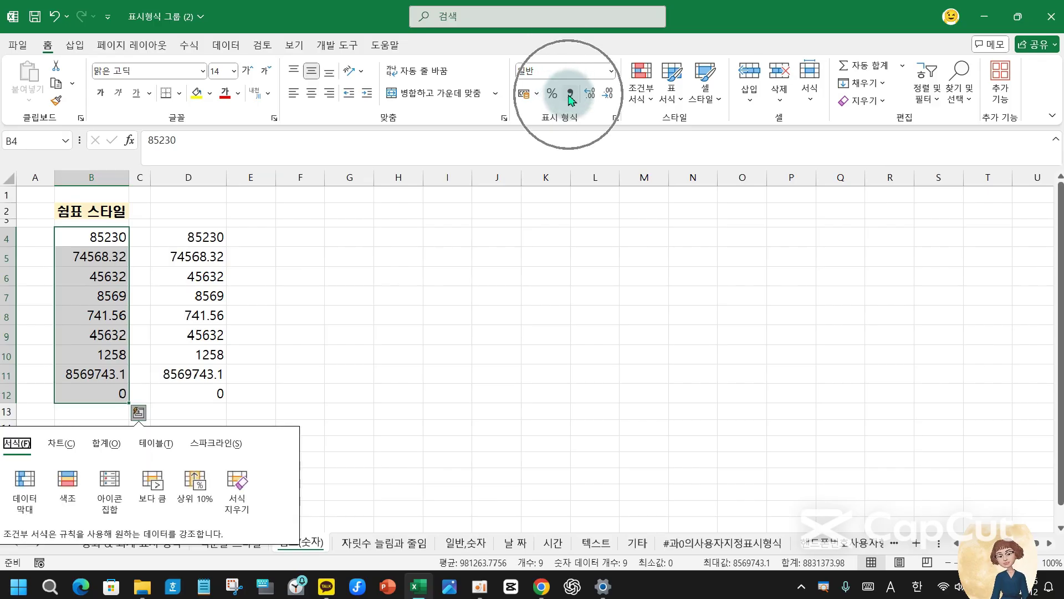
click(570, 95)
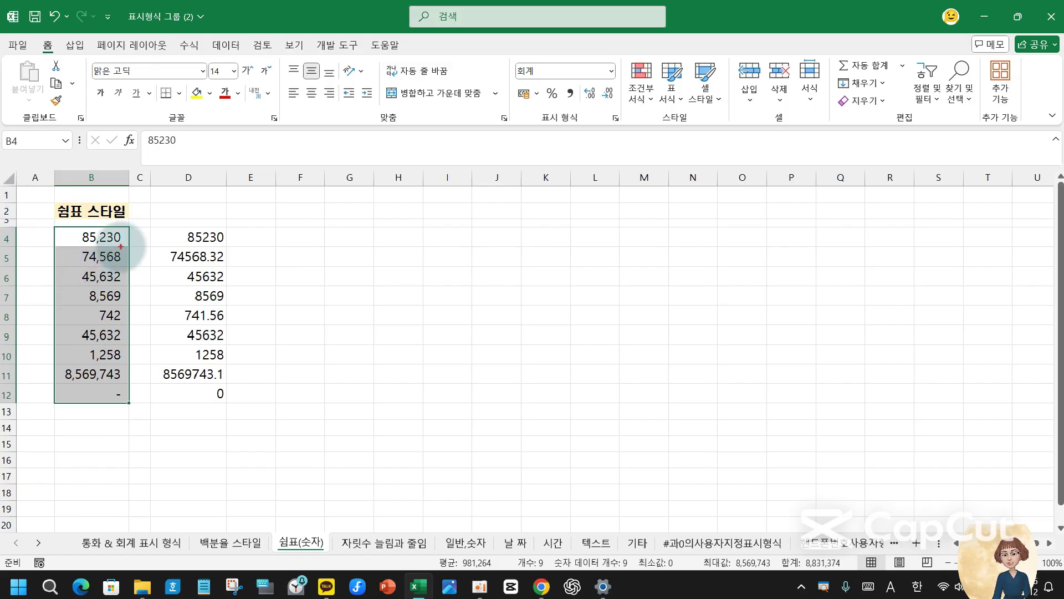
- Verify B12 still holds 0 in the formula bar while displaying a dash
mouse_move(118, 228)
mouse_down()
mouse_move(138, 308)
mouse_move(137, 409)
mouse_move(127, 401)
mouse_up()
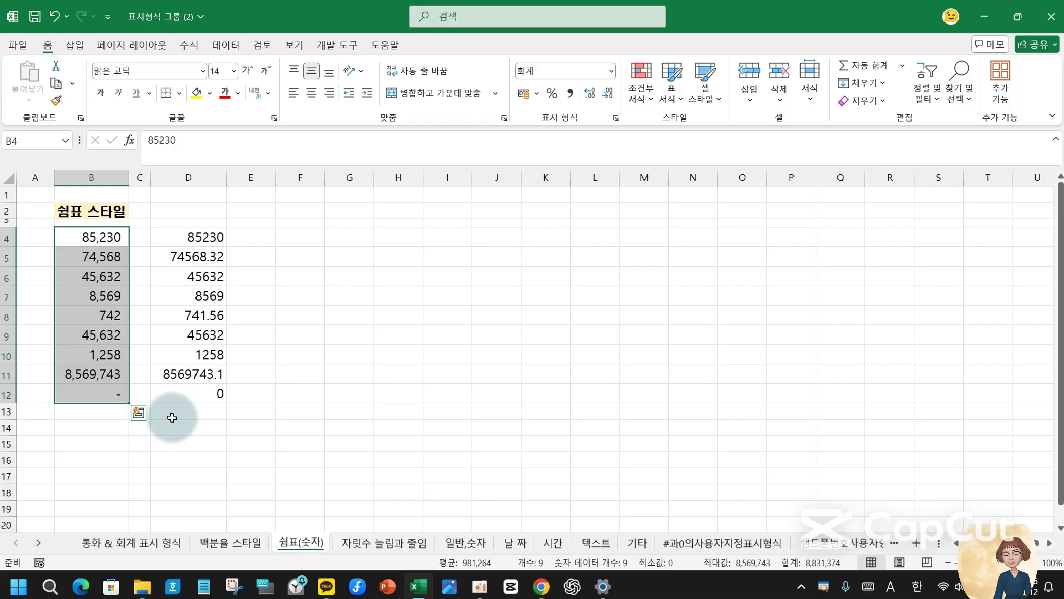
click(114, 394)
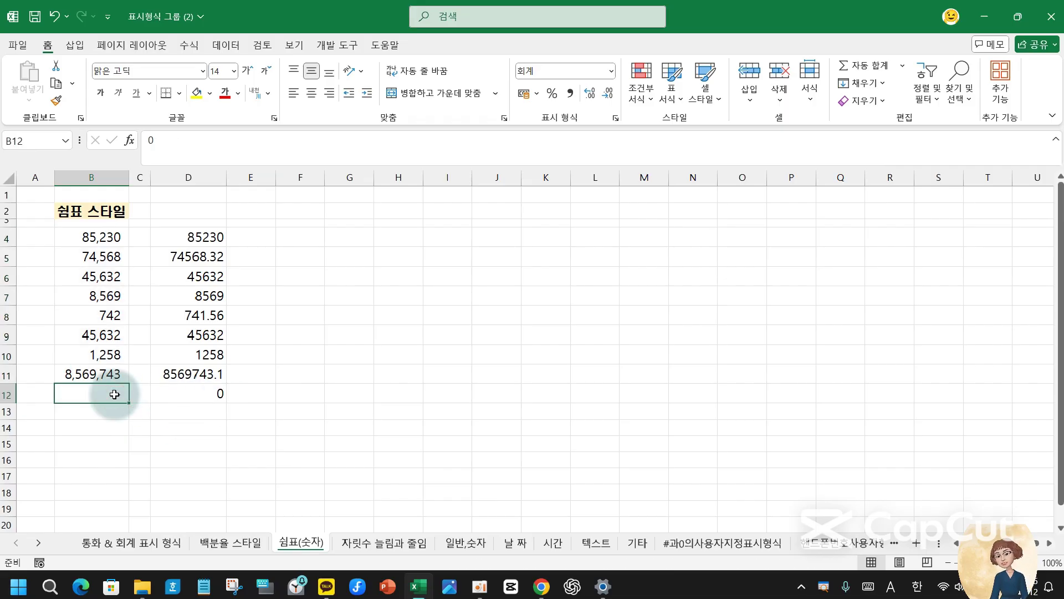
click(159, 139)
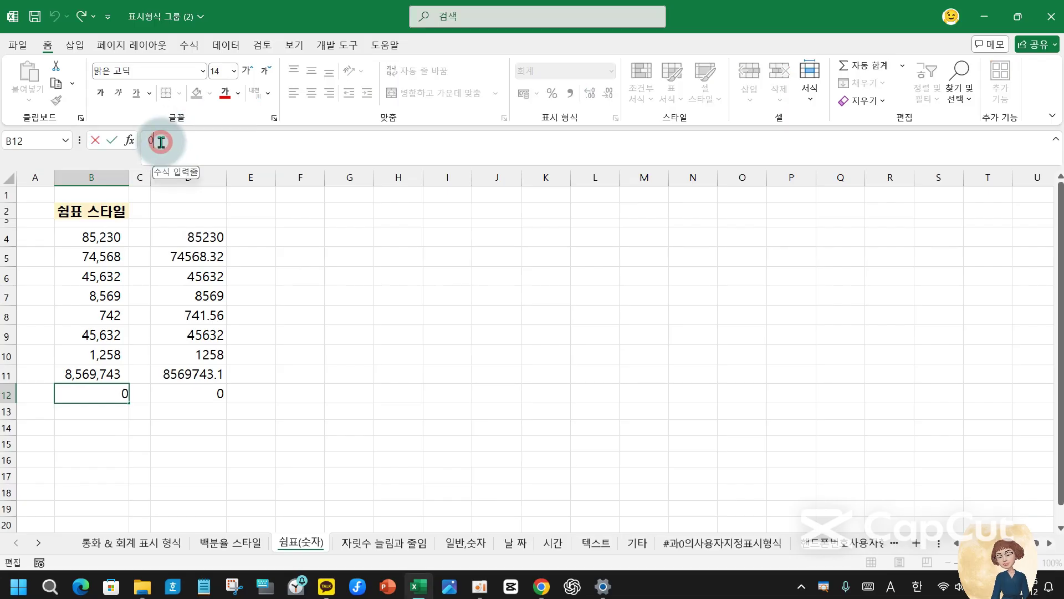
click(117, 422)
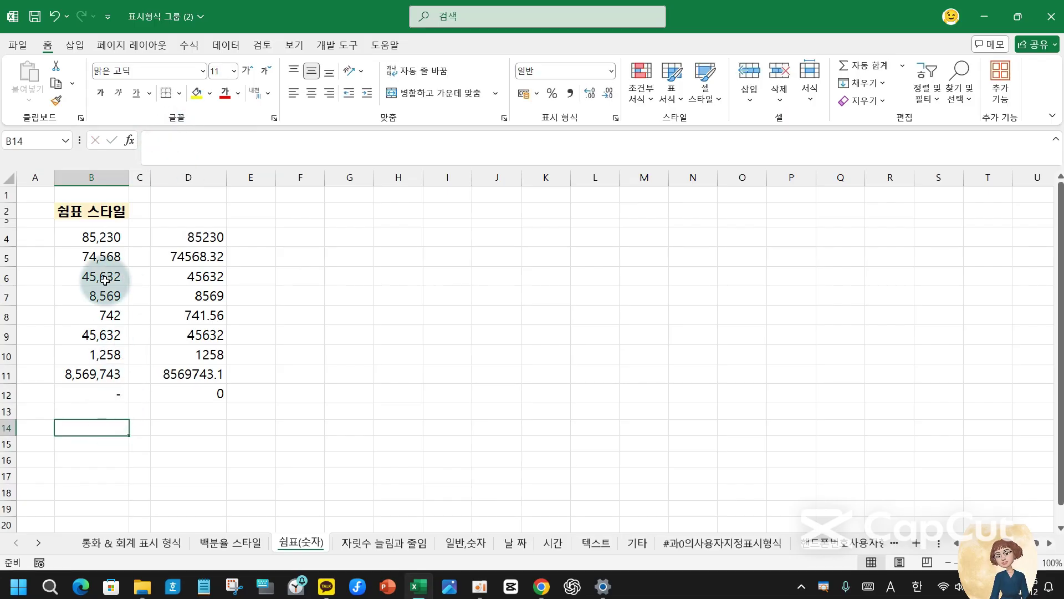
- Enter the header 일반 in D2 and copy B2's header formatting onto it with Format Painter
click(189, 208)
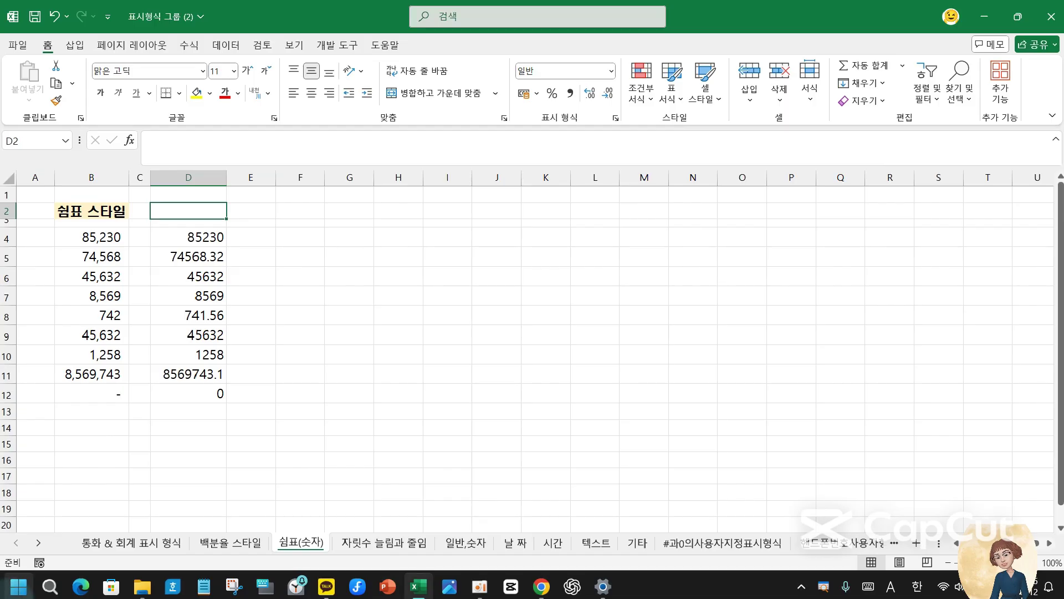
text(d)
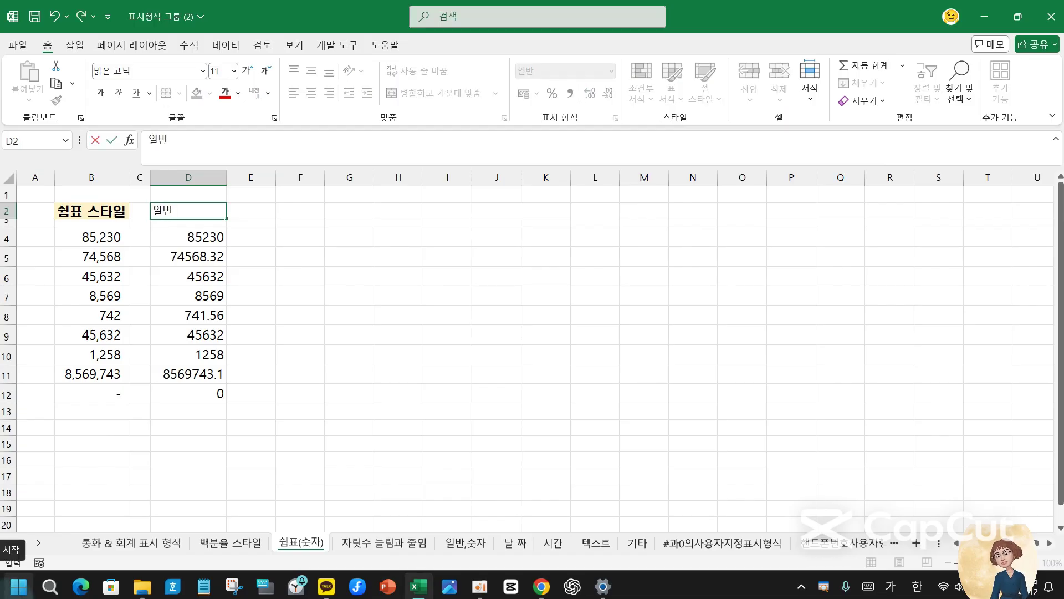
key(Return)
click(90, 209)
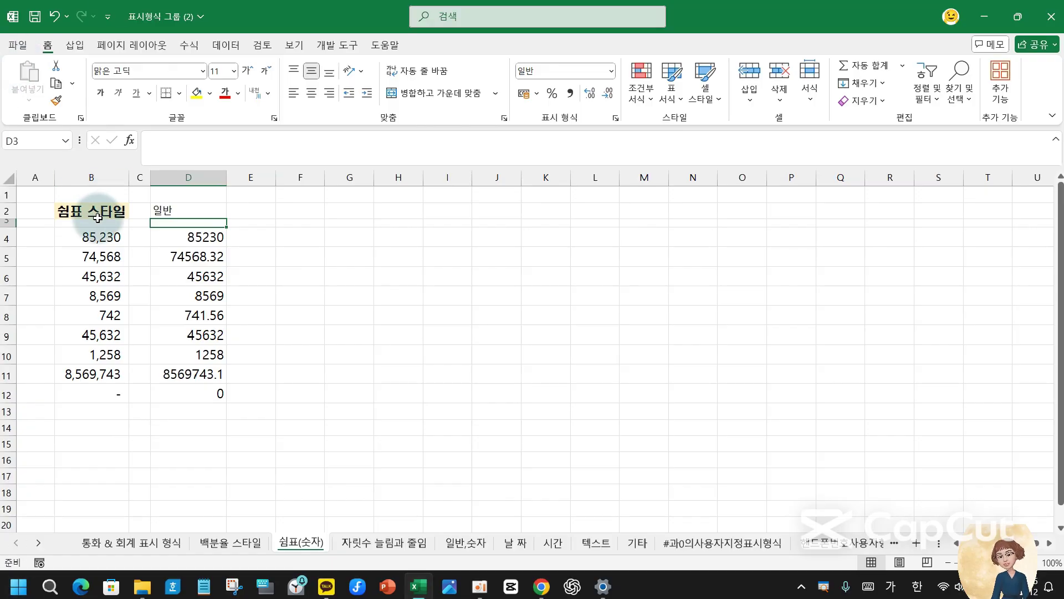
click(55, 100)
click(54, 102)
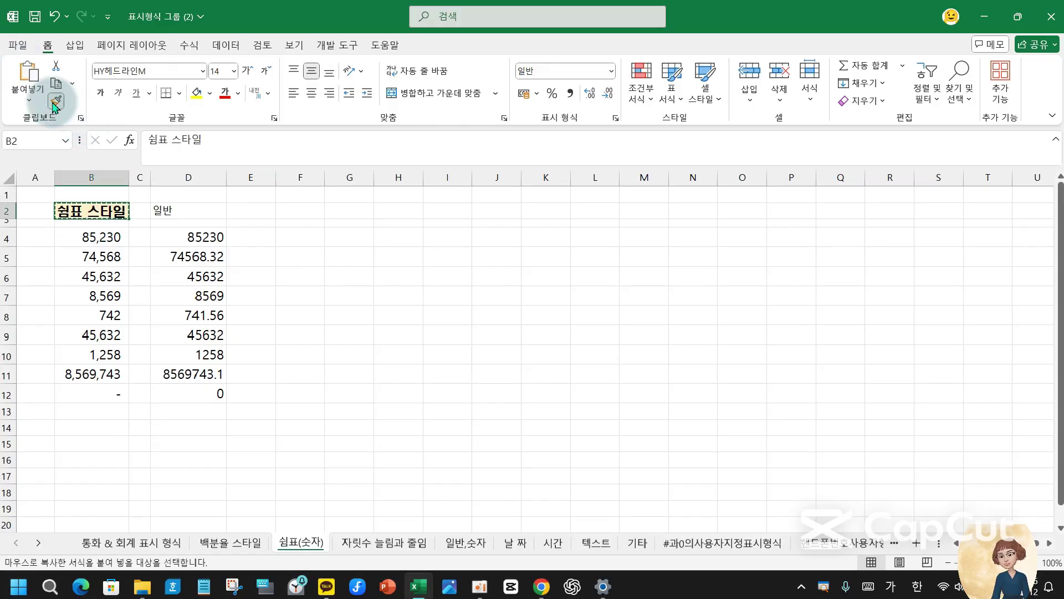
click(172, 209)
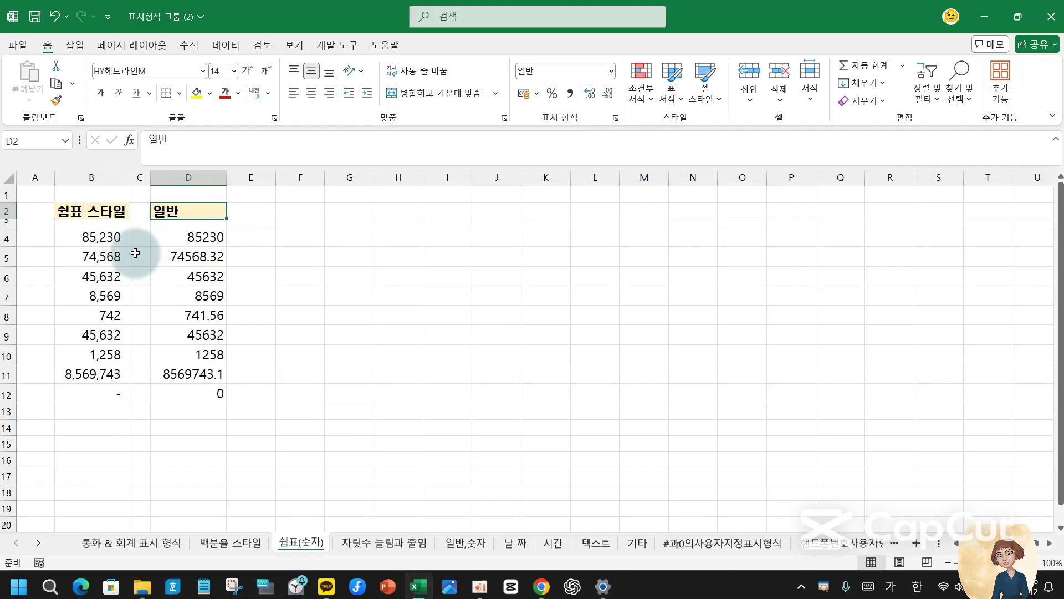
- Compare D4's and B4's number formats, then go to the 자릿수 늘림과 줄임 sheet
click(199, 237)
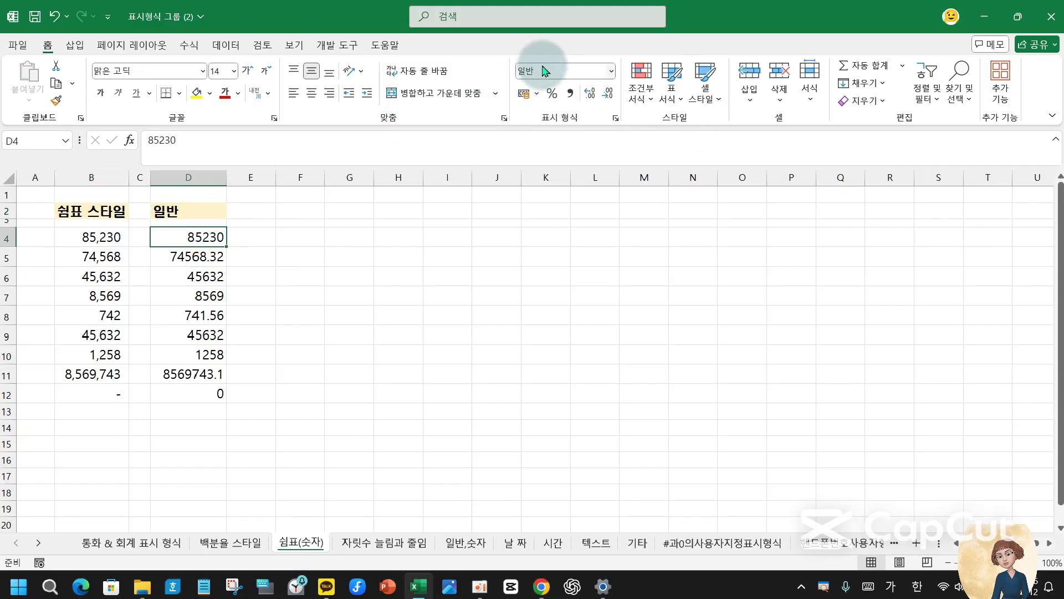
click(103, 244)
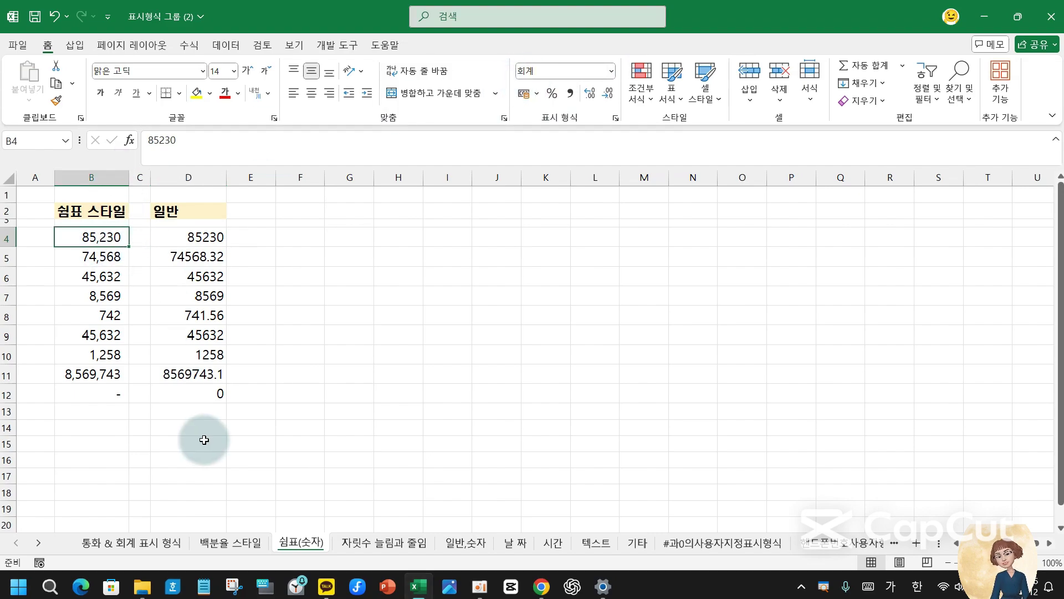
click(384, 543)
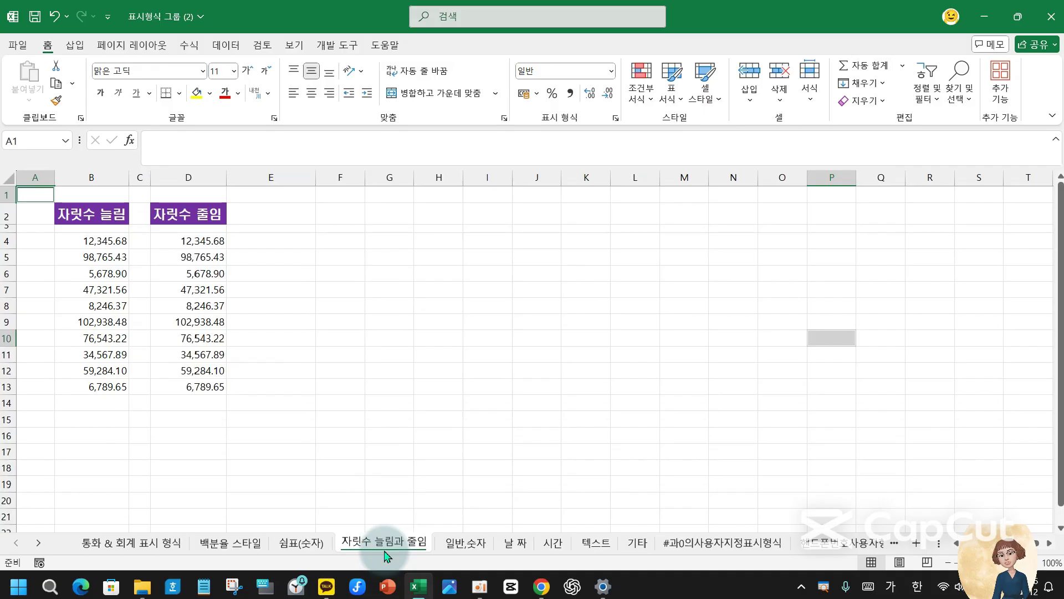
- Reduce D4:D13 to one decimal place, extend B4:B13 to five decimals, and go to the 일반,숫자 sheet
drag(194, 240, 194, 386)
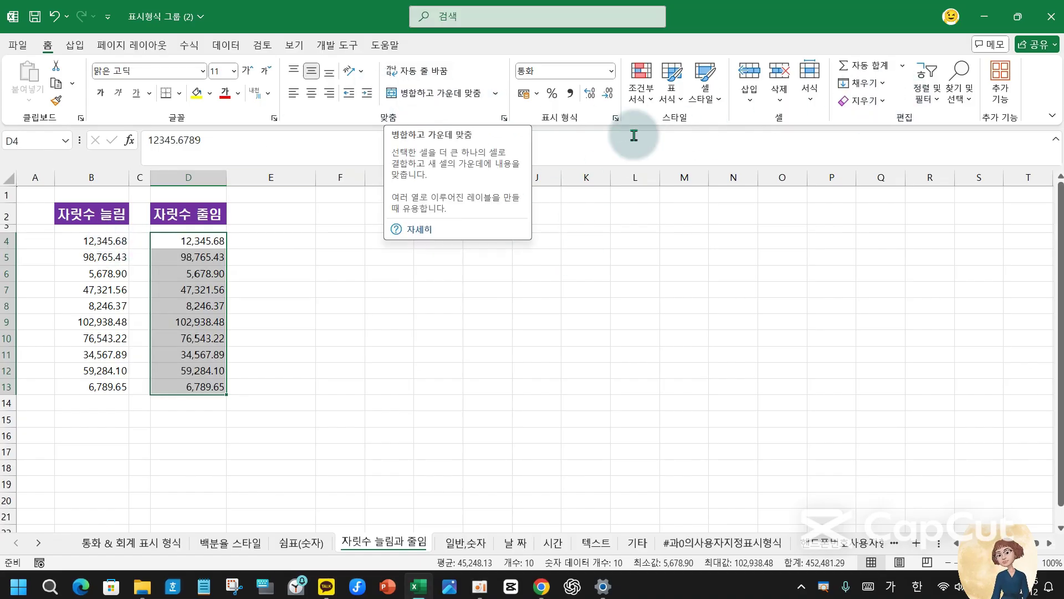
click(606, 94)
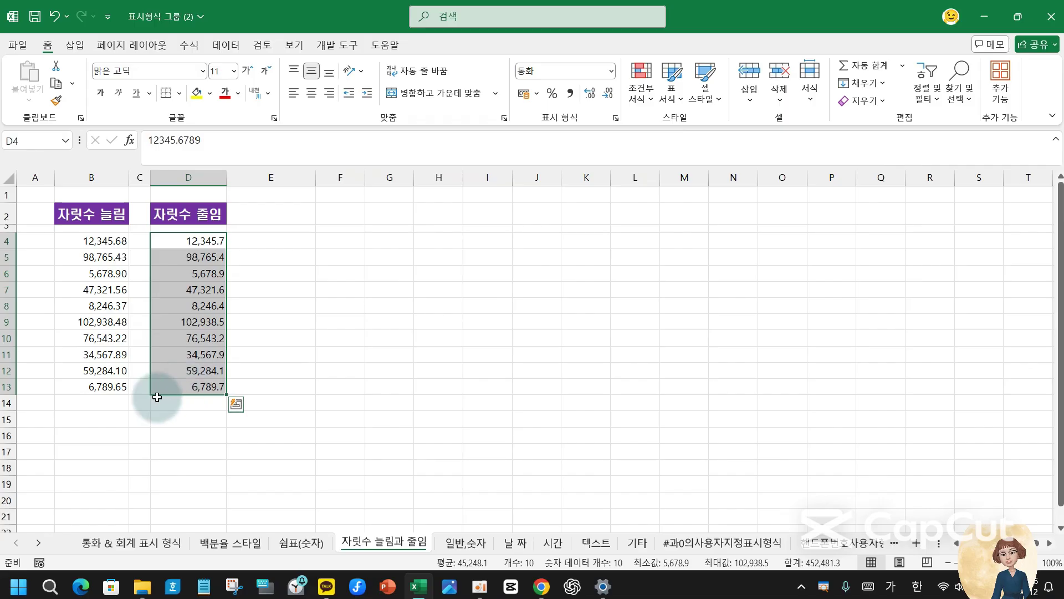
drag(111, 239, 100, 384)
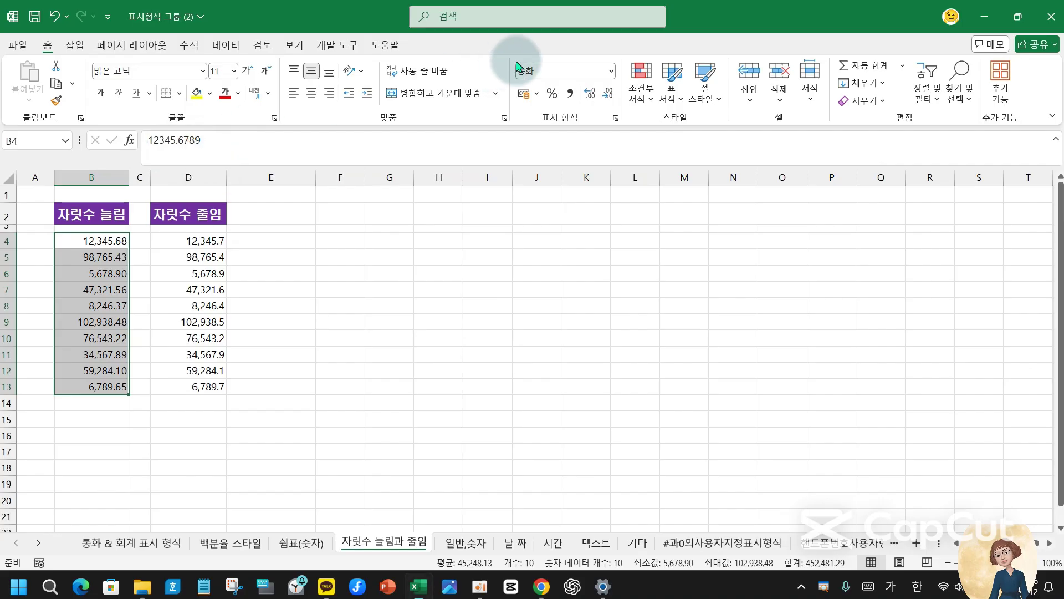
click(590, 94)
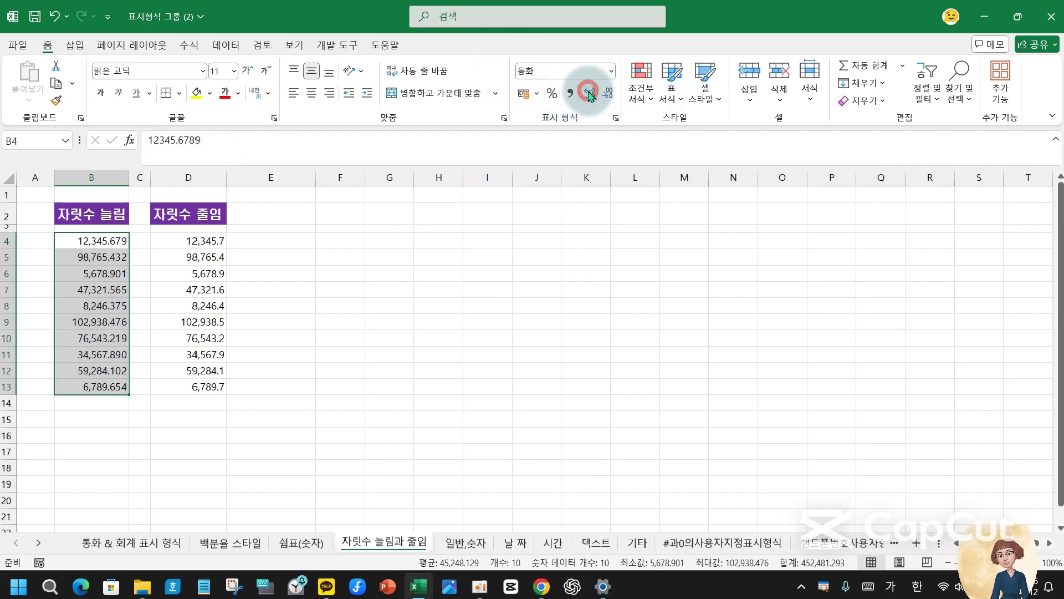
click(589, 95)
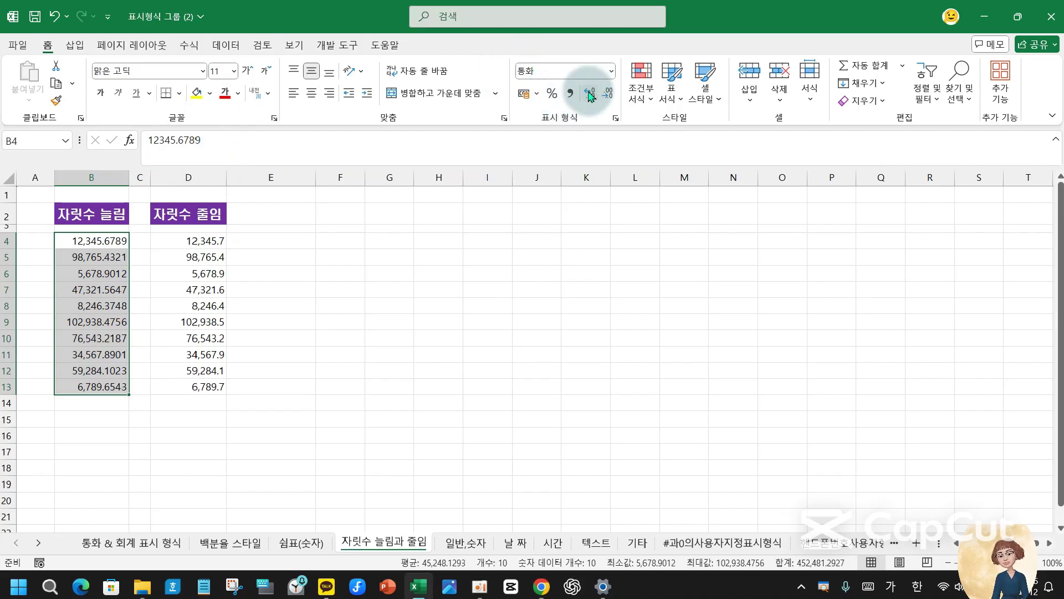
click(589, 94)
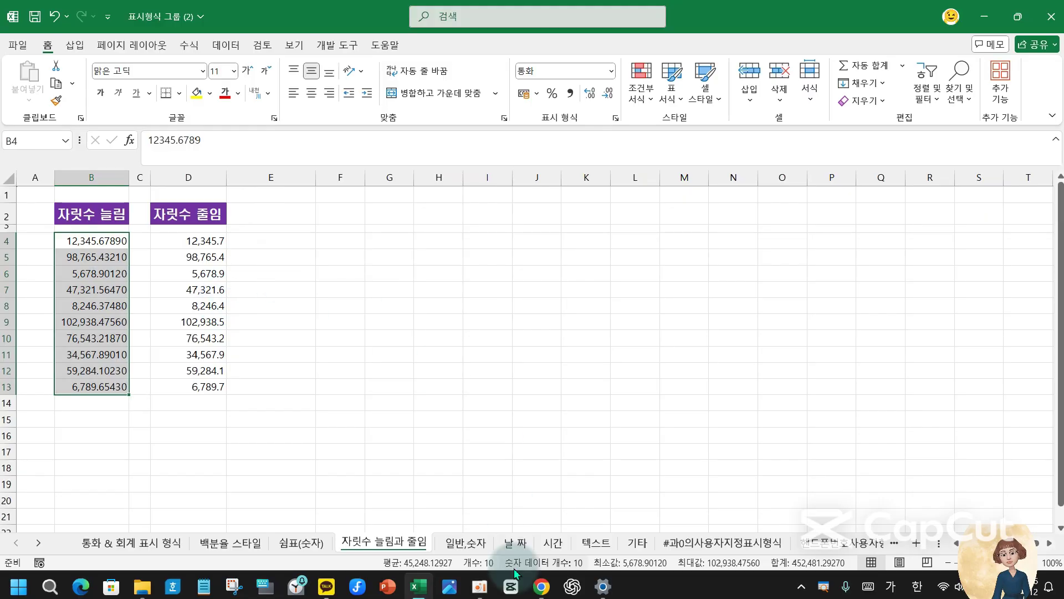
click(472, 548)
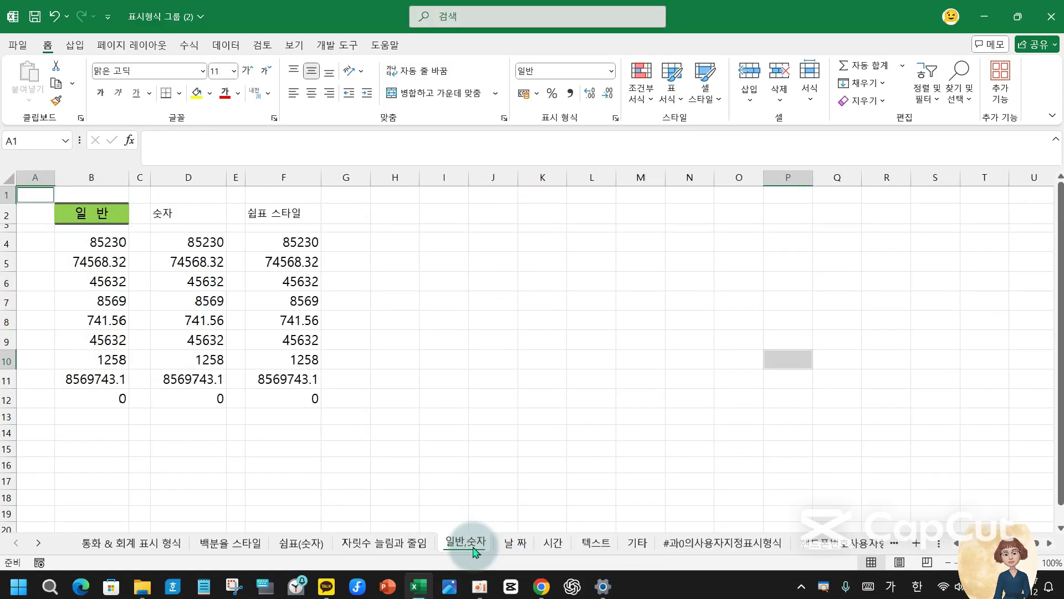
- Copy the green 일 반 header formatting onto the 숫자 and 쉼표 스타일 headers with Format Painter
click(92, 217)
click(56, 101)
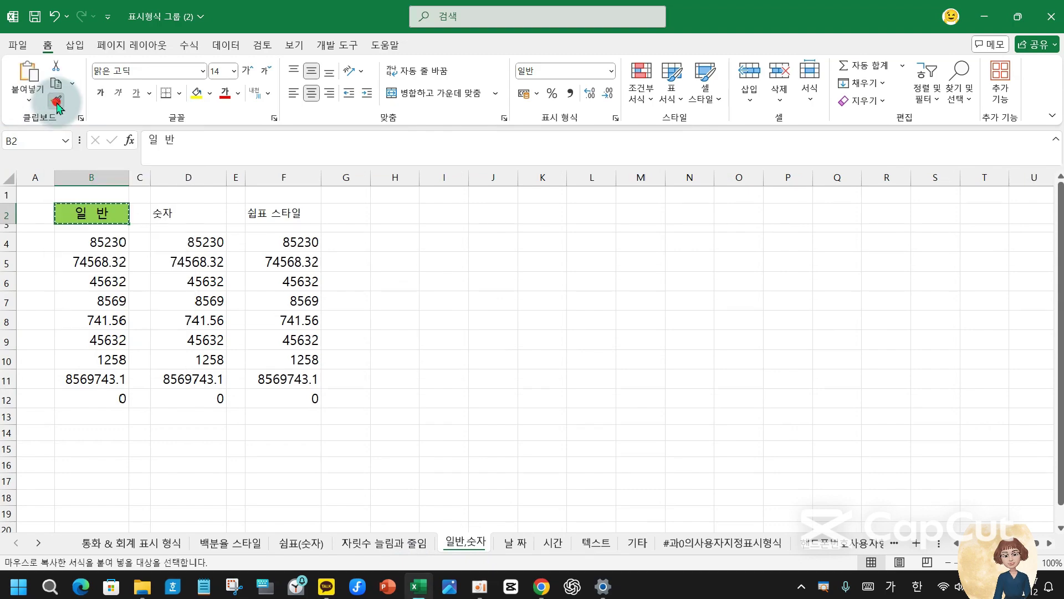
click(192, 211)
click(284, 213)
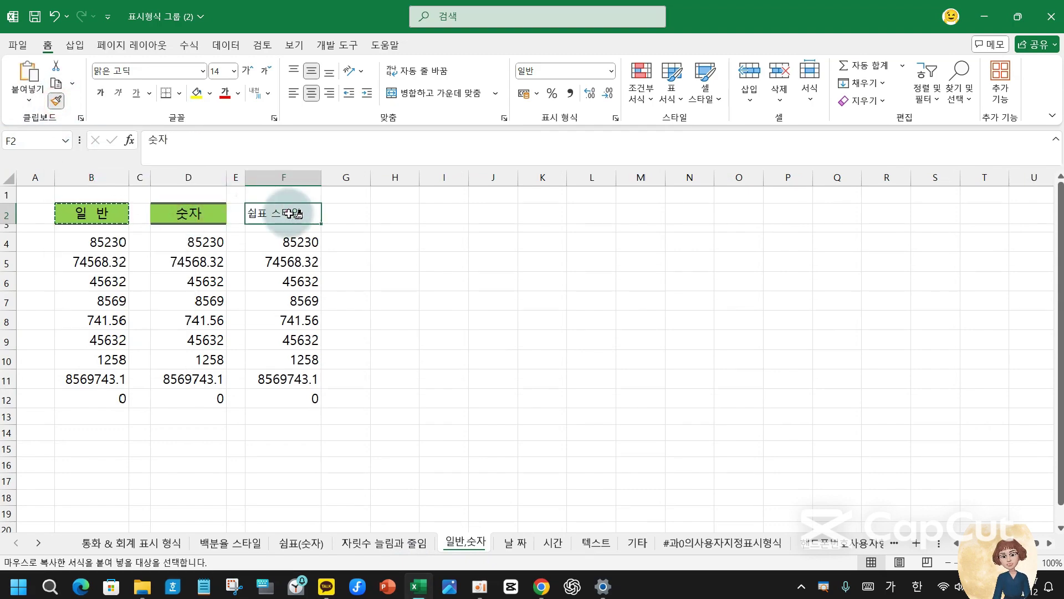
key(Escape)
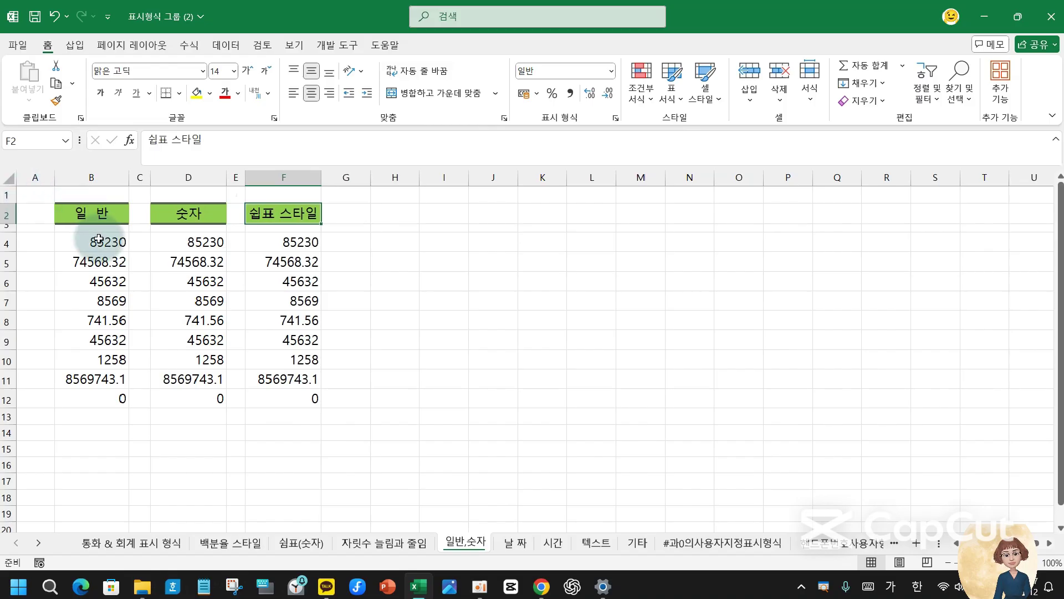
- Apply the 숫자 number format to the column D values
click(99, 239)
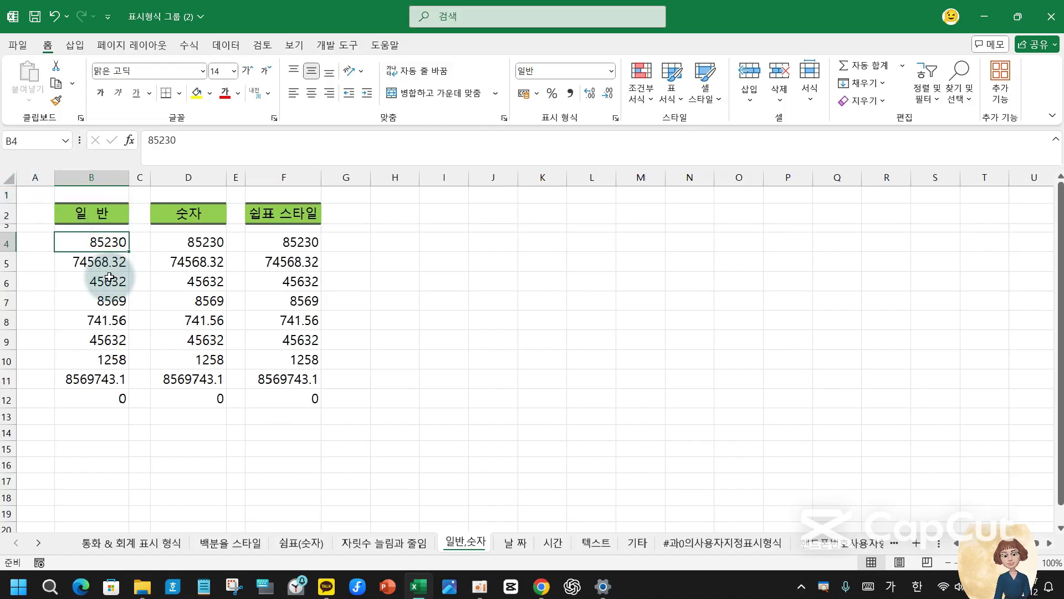
drag(208, 243, 214, 399)
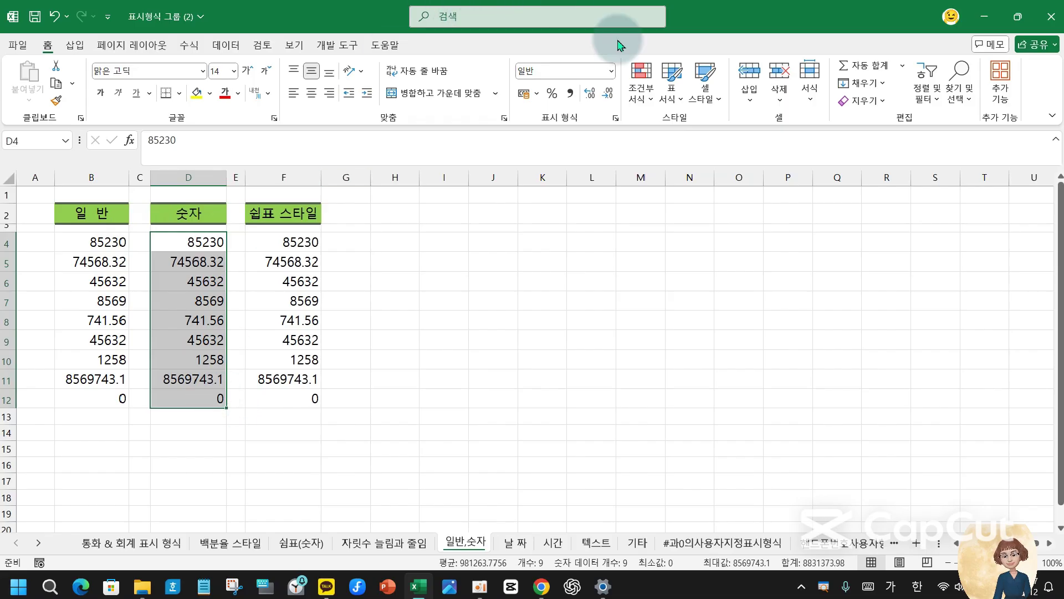
click(610, 71)
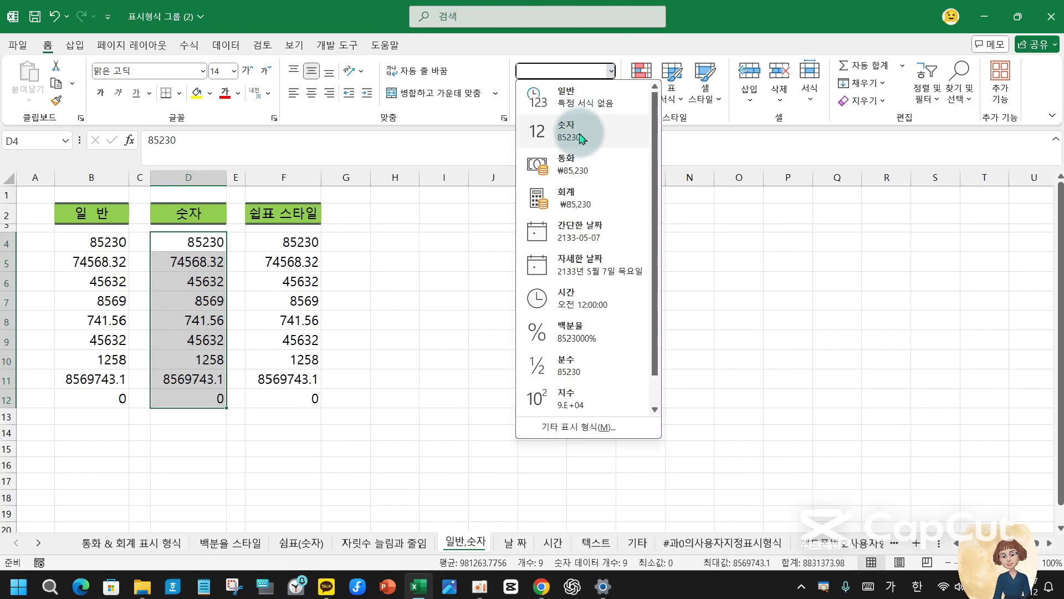
click(580, 139)
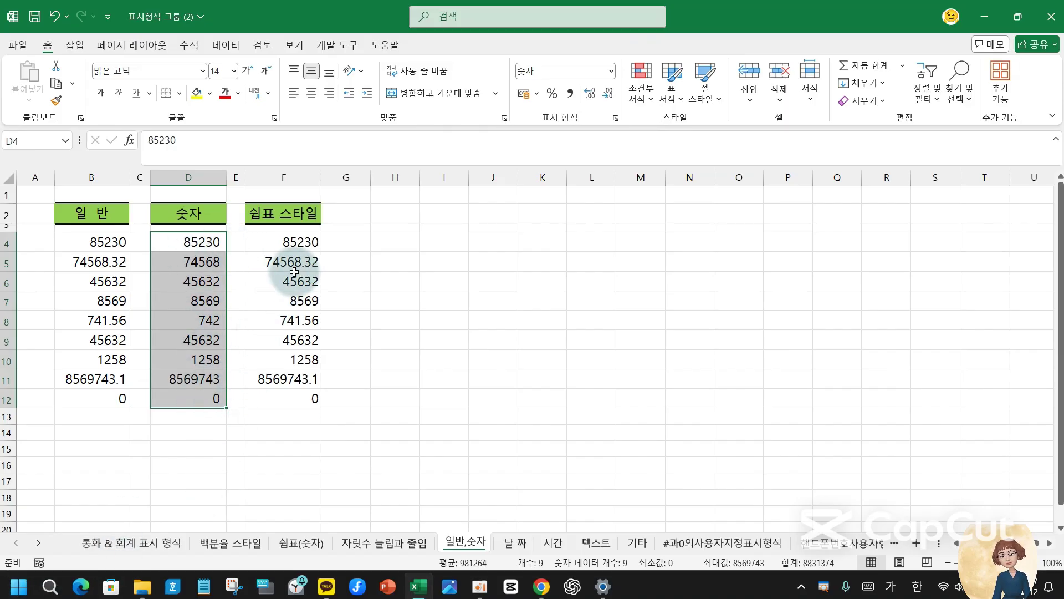
- Apply Comma Style to the column F values F4:F12
click(308, 240)
drag(308, 239, 291, 398)
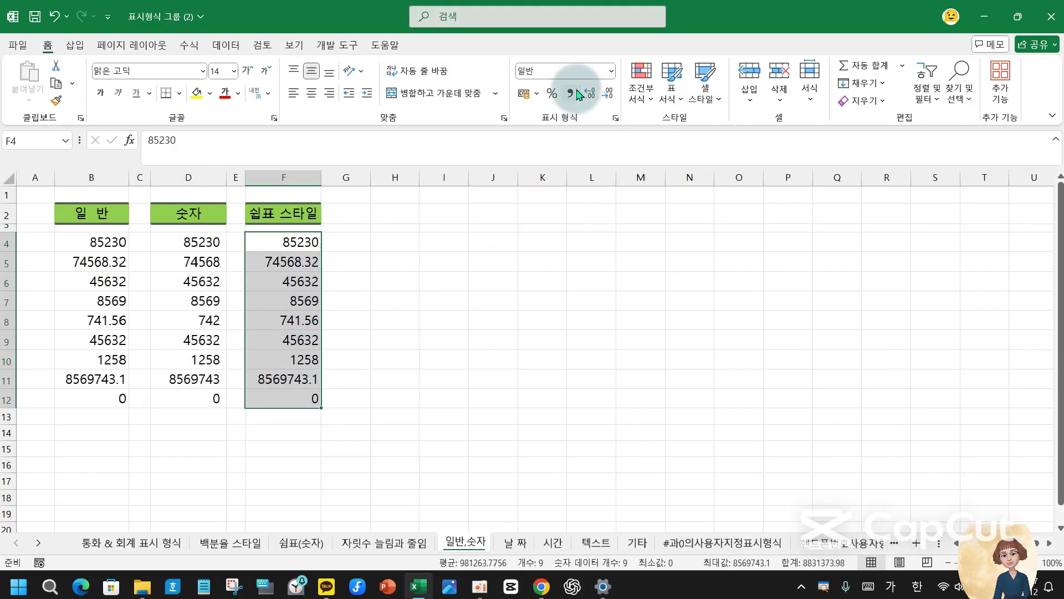
click(570, 93)
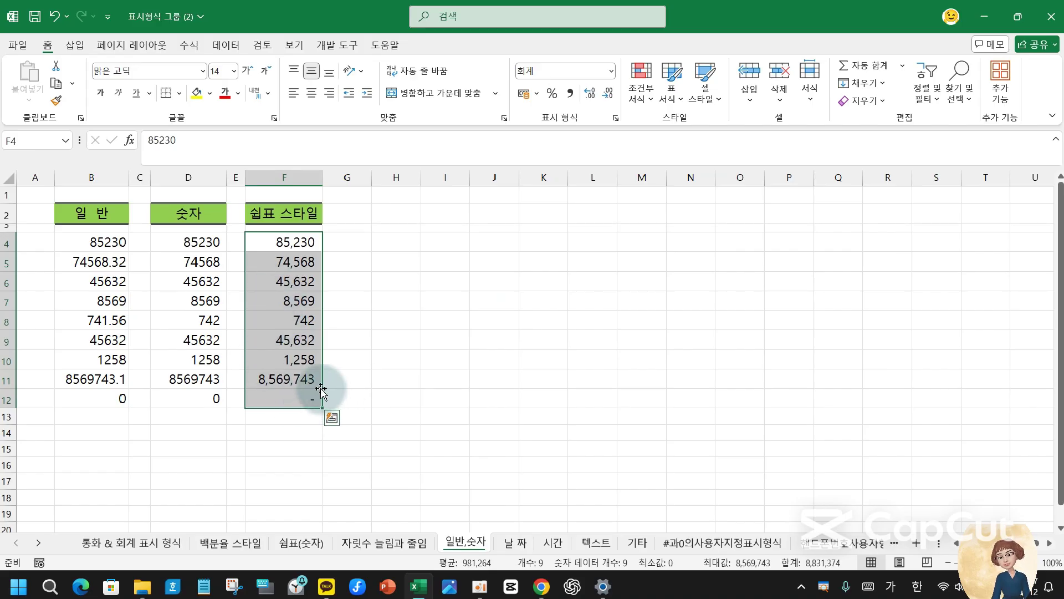
click(349, 377)
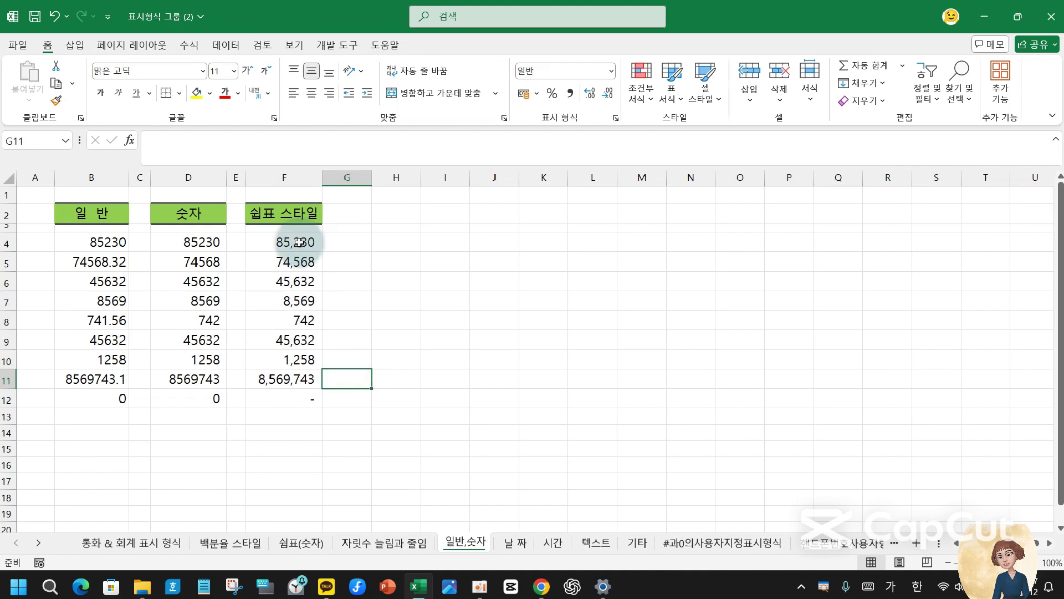
- On the 날 짜 sheet, enter 612 in cell B7 under the 일반 header
click(515, 544)
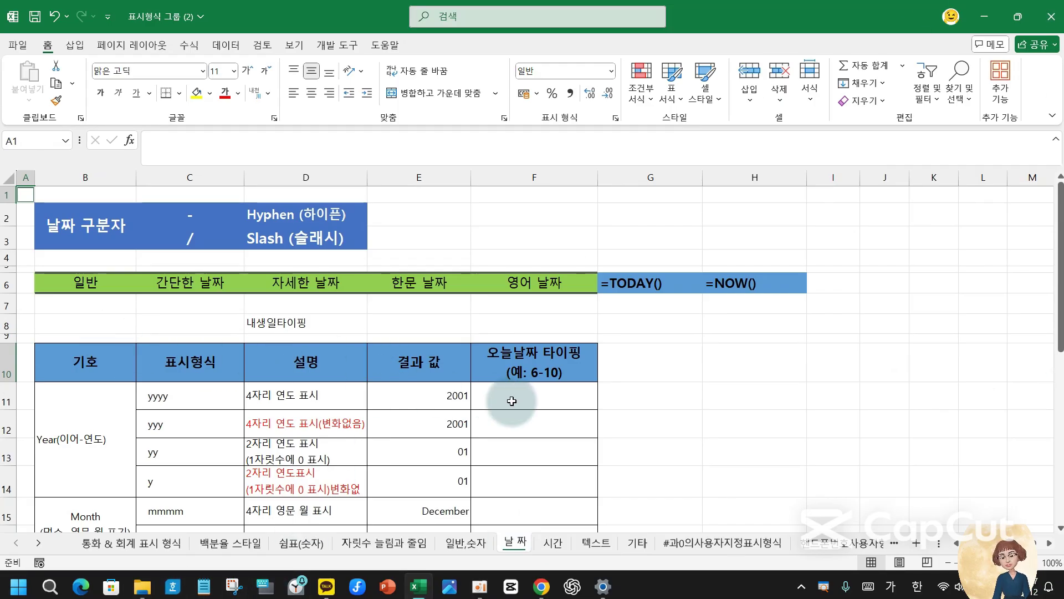
scroll(512, 400, down, 2)
scroll(512, 400, up, 2)
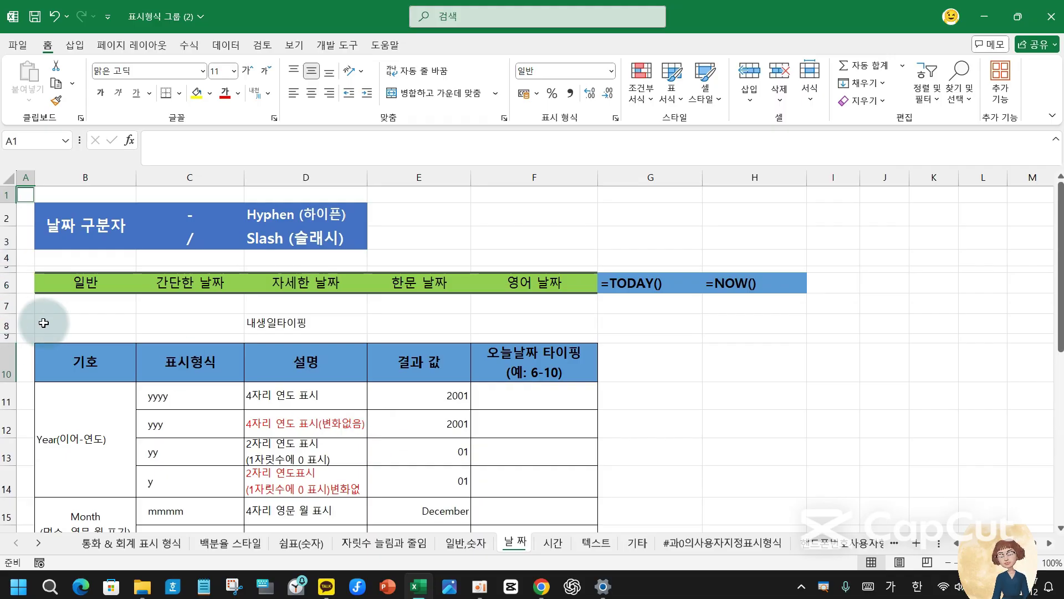
click(73, 309)
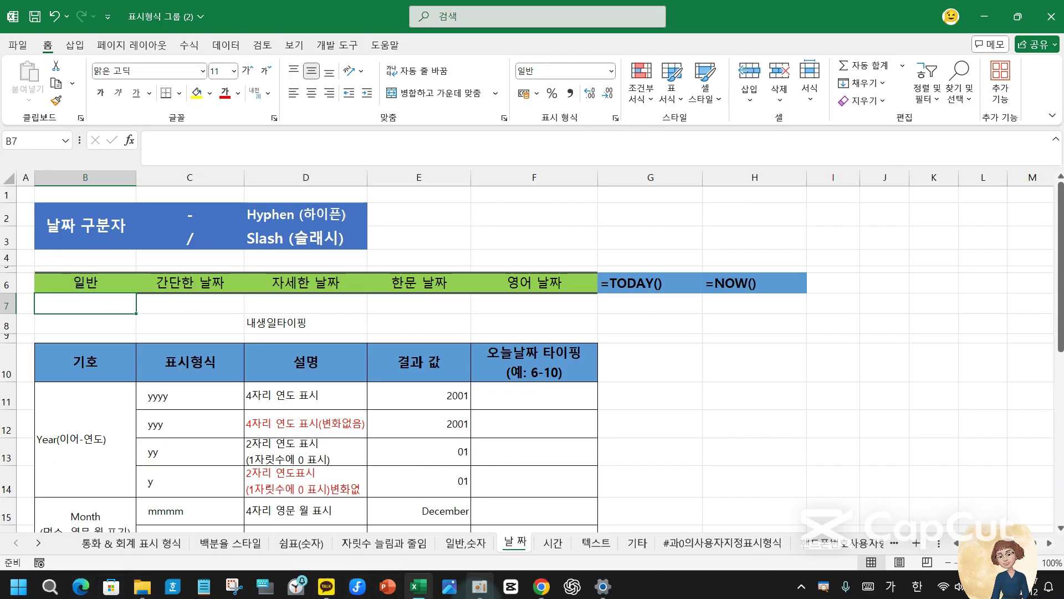
mouse_move(479, 586)
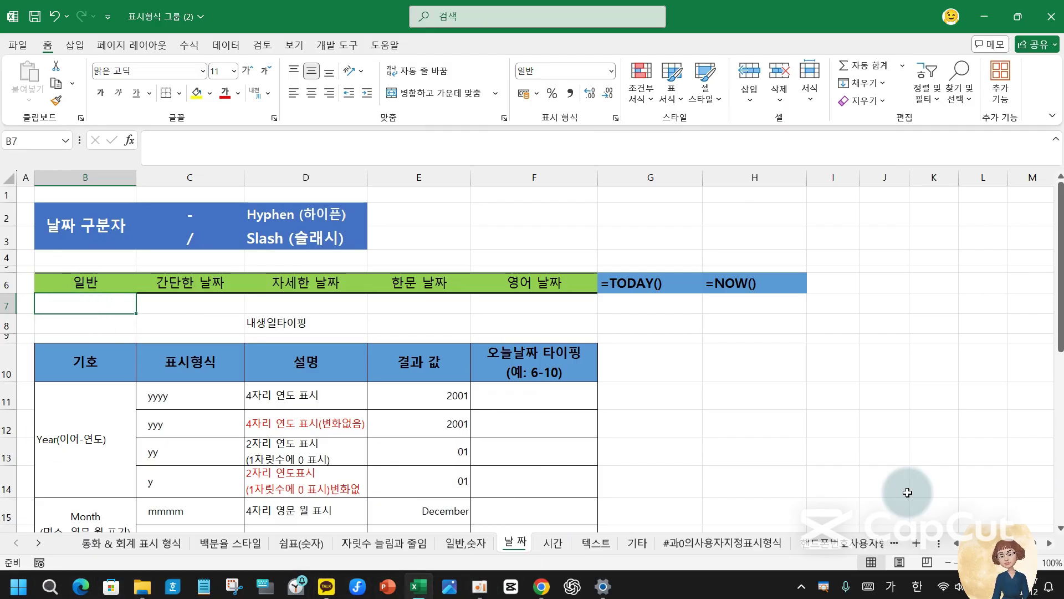
text(612)
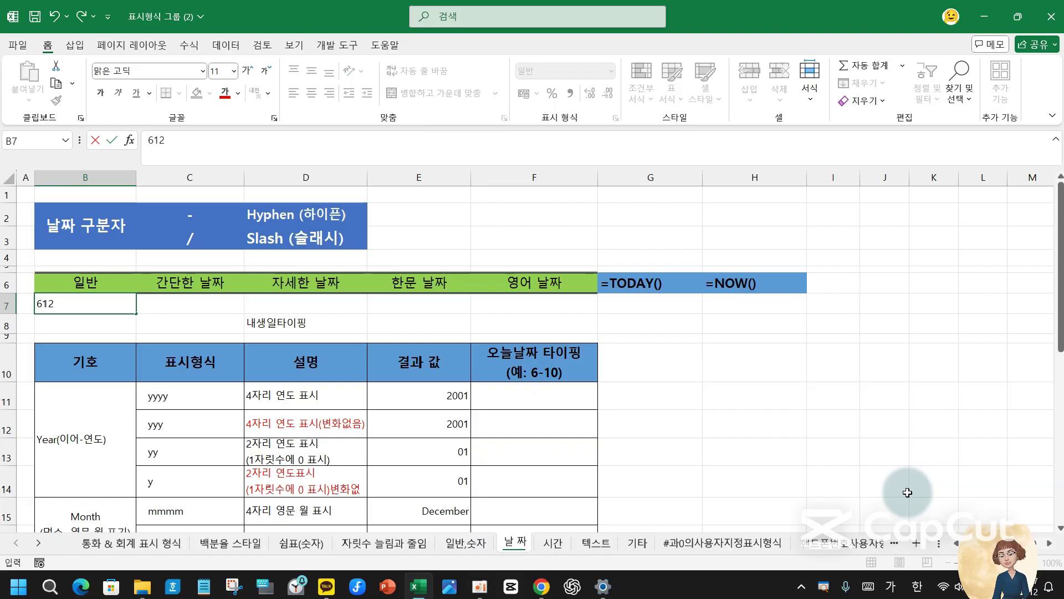
key(Return)
key(Up)
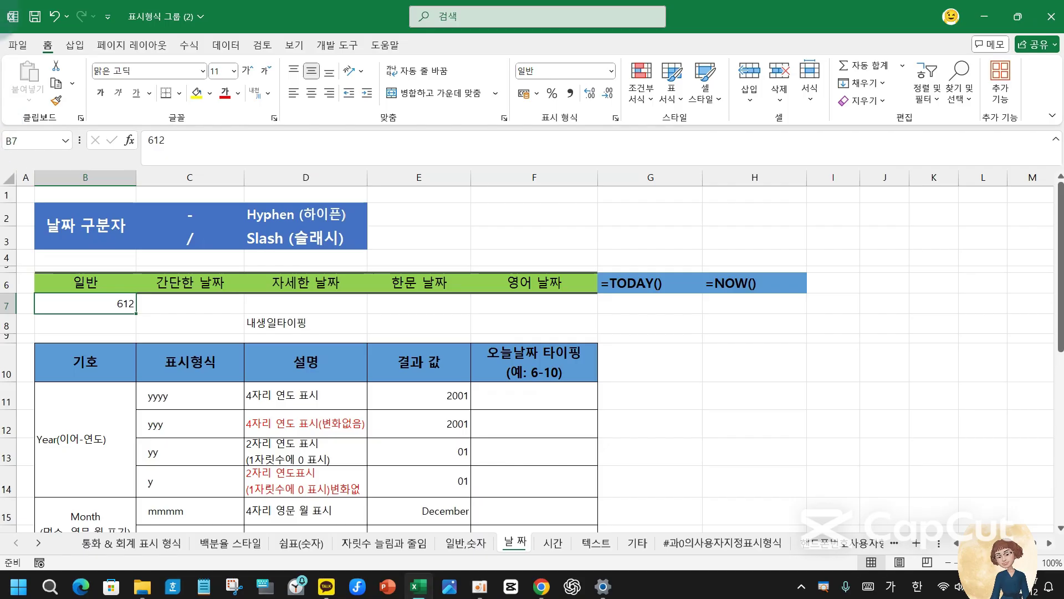
- Mark the Hyphen and Slash separator rows in red, then clear the annotations
mouse_move(149, 199)
mouse_down()
mouse_move(327, 246)
mouse_move(364, 226)
mouse_up()
mouse_move(347, 190)
mouse_down()
mouse_move(369, 206)
mouse_move(388, 176)
mouse_up()
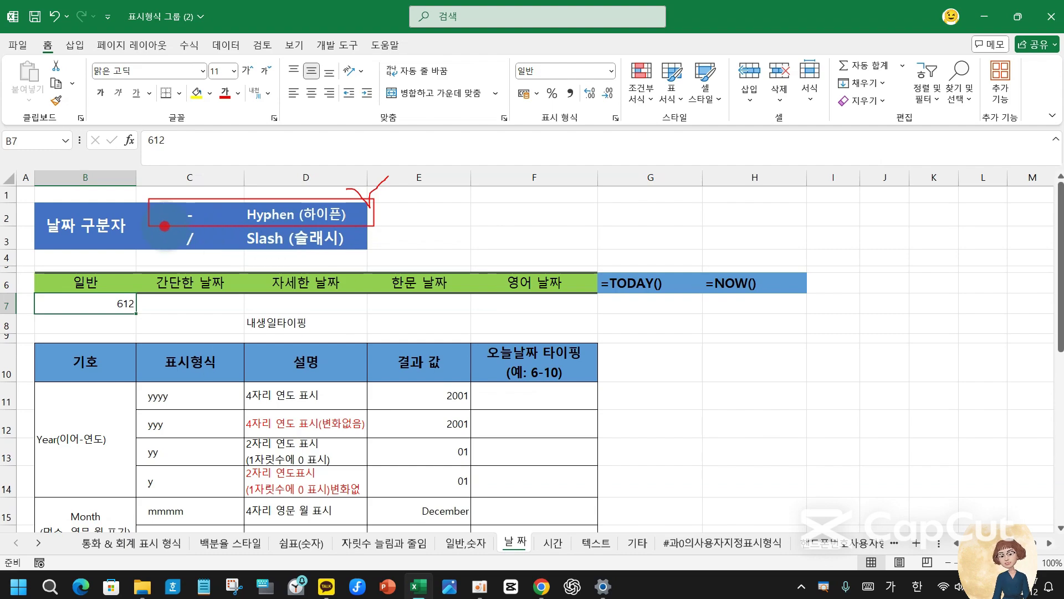
mouse_move(165, 226)
mouse_down()
mouse_move(380, 261)
mouse_move(372, 233)
mouse_move(436, 213)
mouse_up()
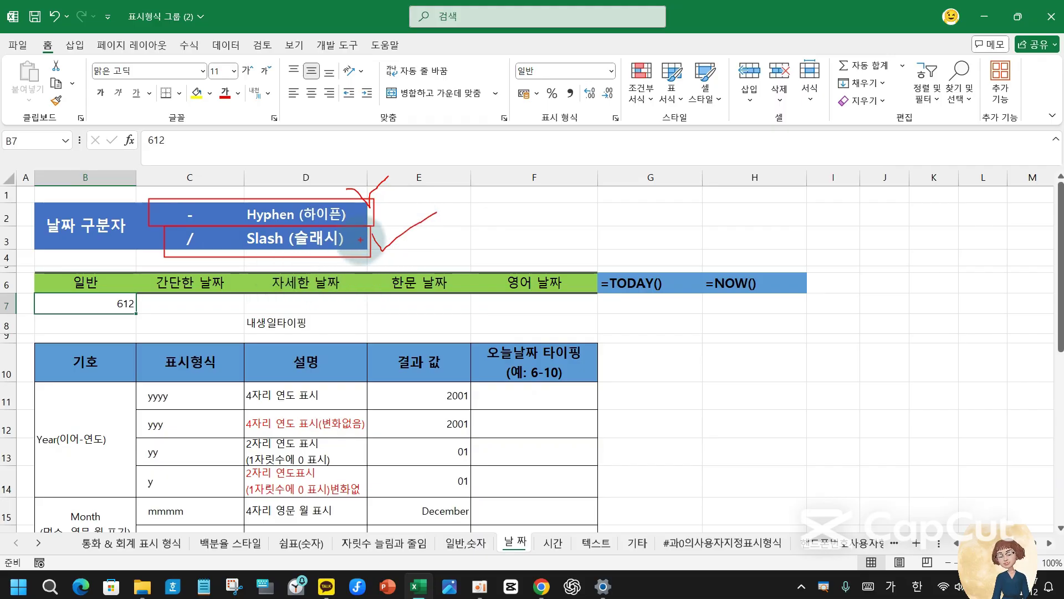
key(Escape)
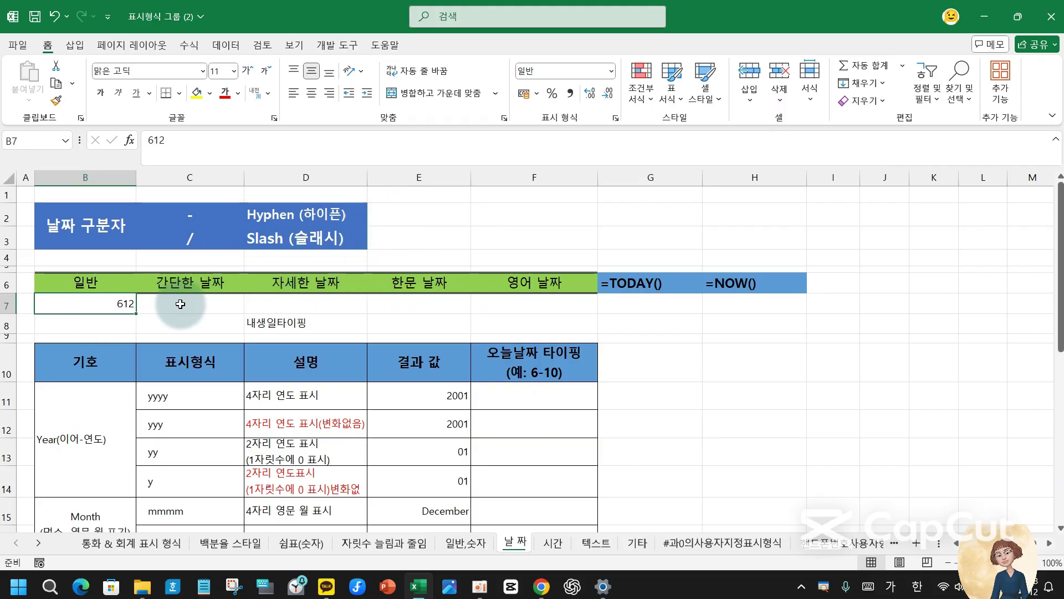
- Enter a June 12 date in C7 and highlight its stored value 2025-06-12
click(180, 303)
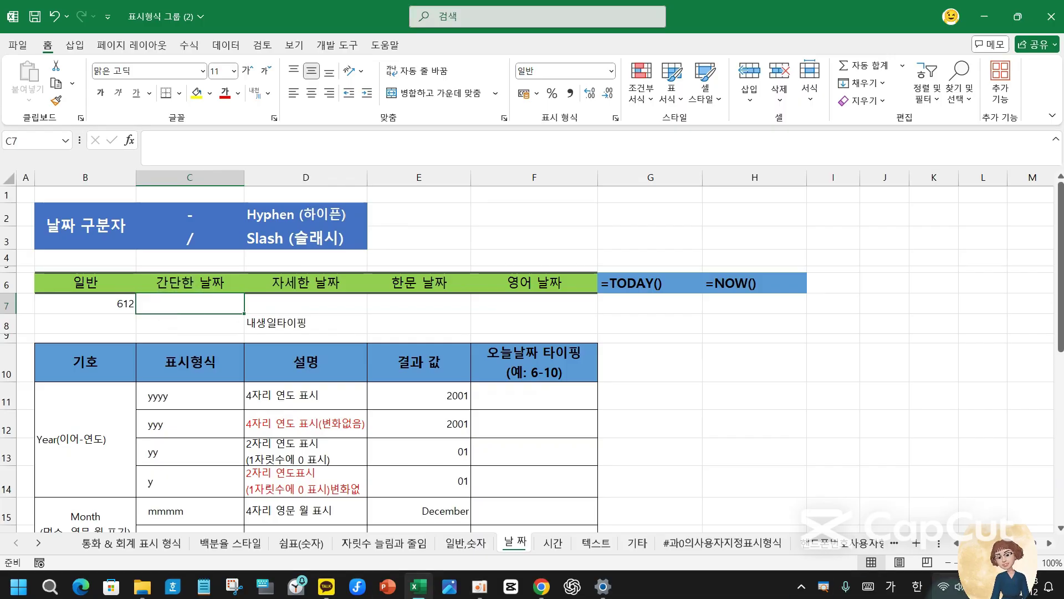
text(6-12)
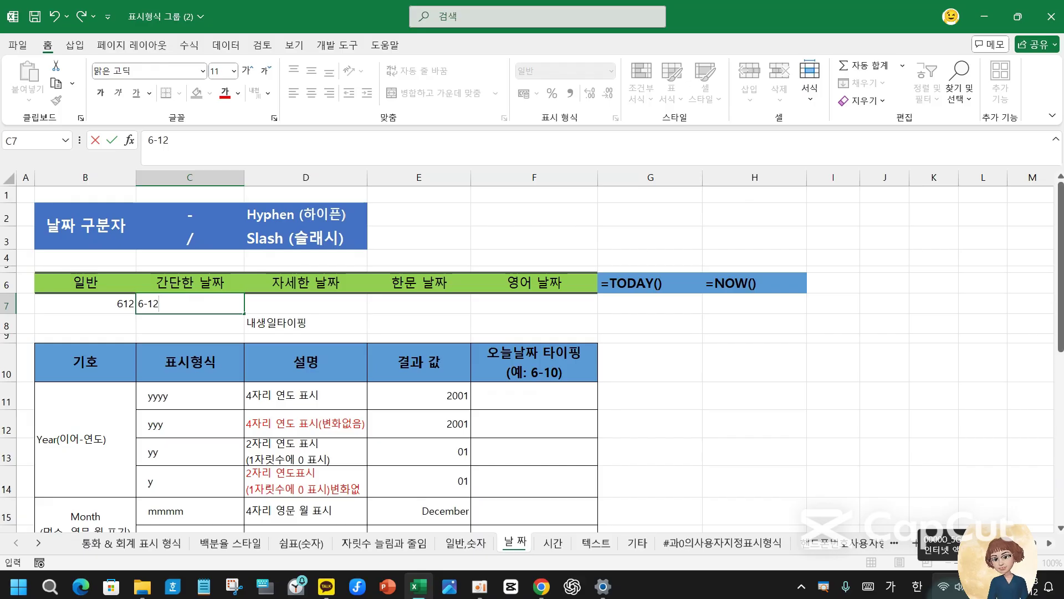
key(Return)
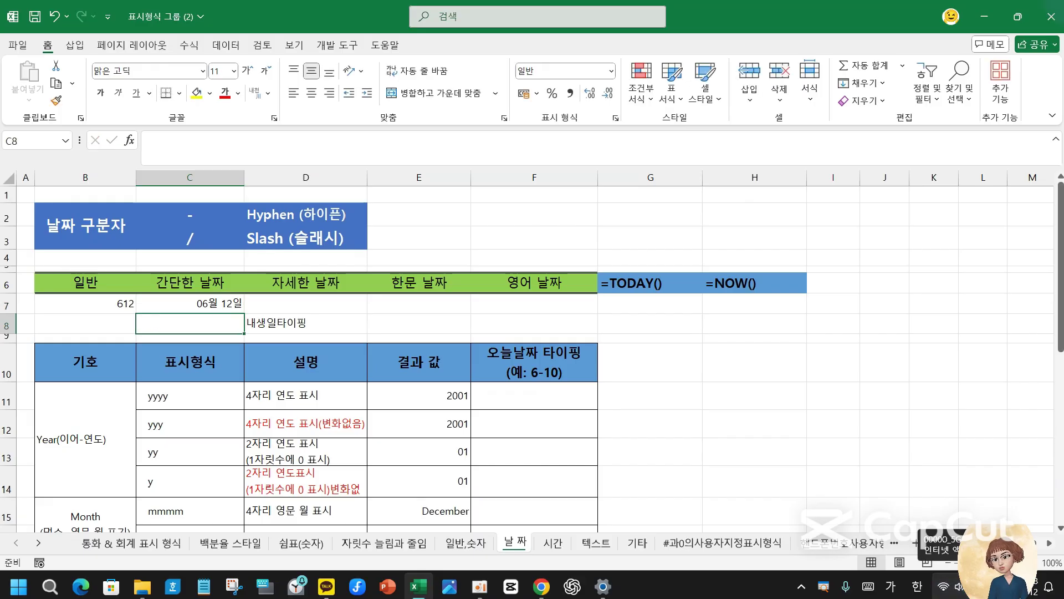
click(214, 301)
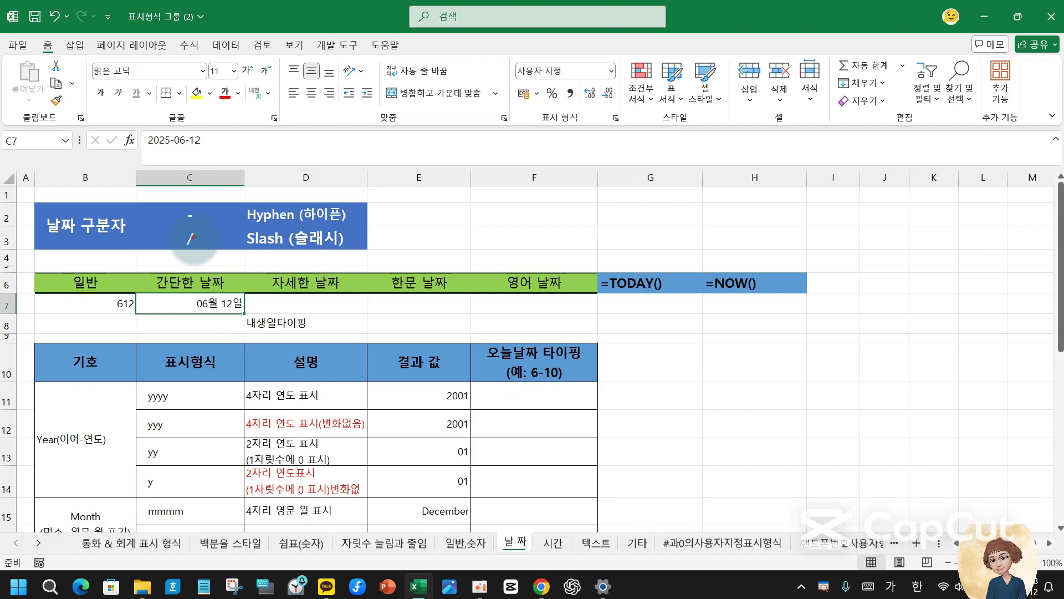
mouse_move(145, 125)
mouse_down()
mouse_move(226, 165)
mouse_move(224, 133)
mouse_move(259, 105)
mouse_up()
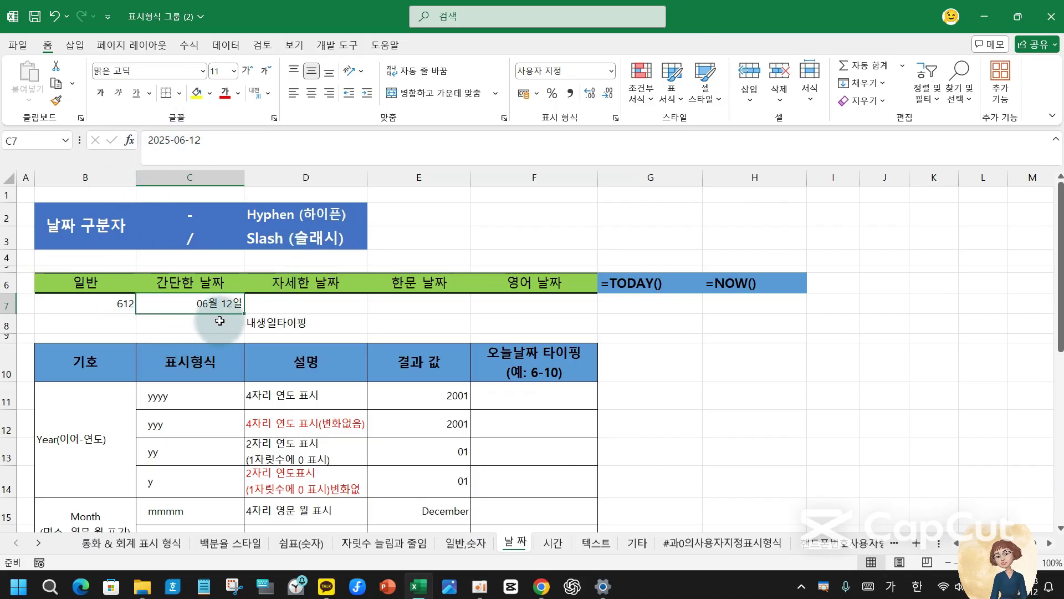
- Format C7 as 간단한 날짜 so it displays 2025-06-12
click(612, 71)
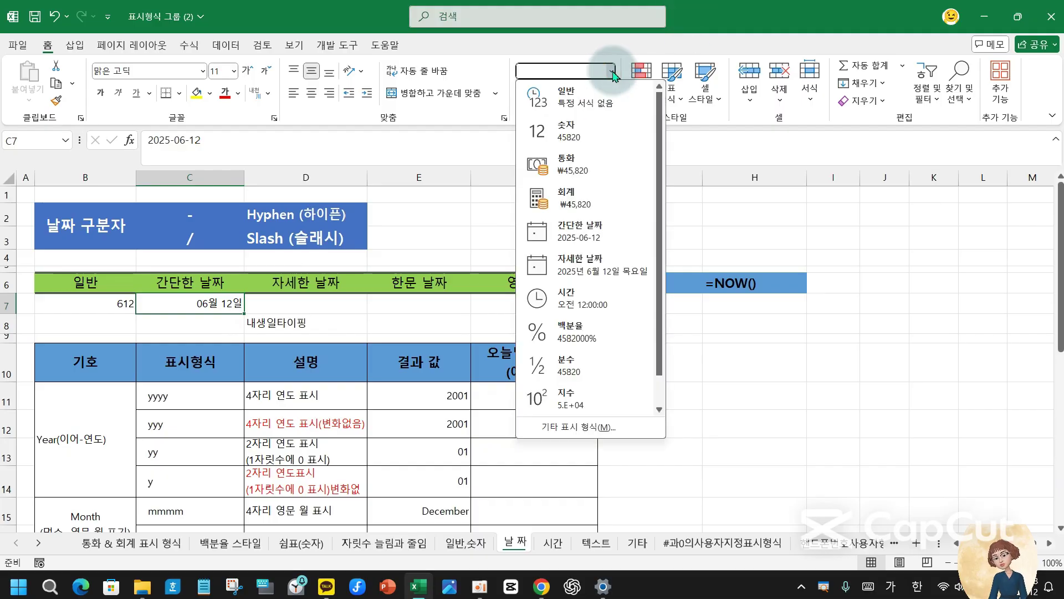
click(603, 234)
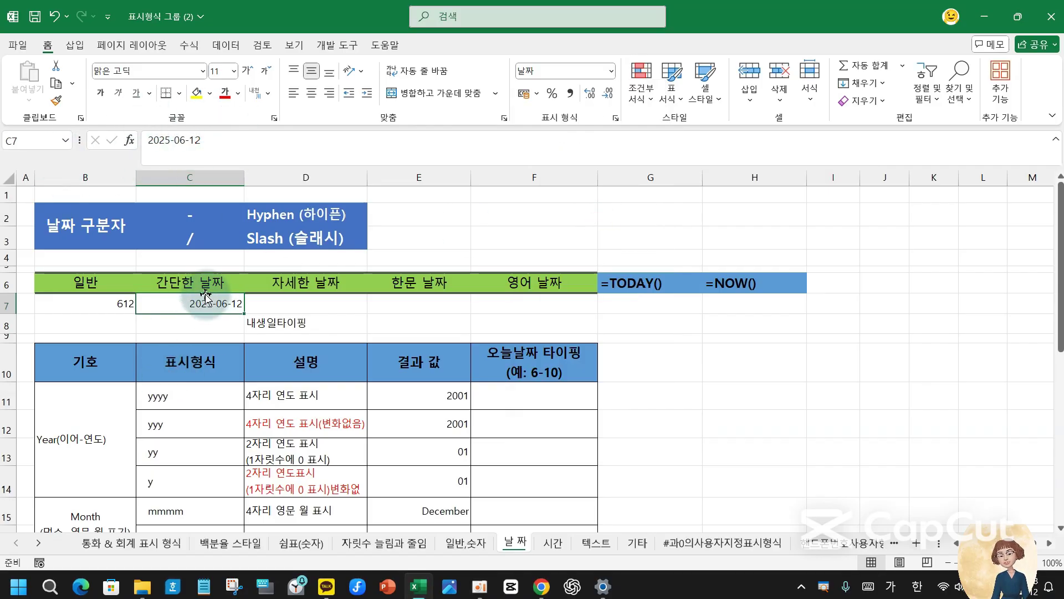
click(299, 304)
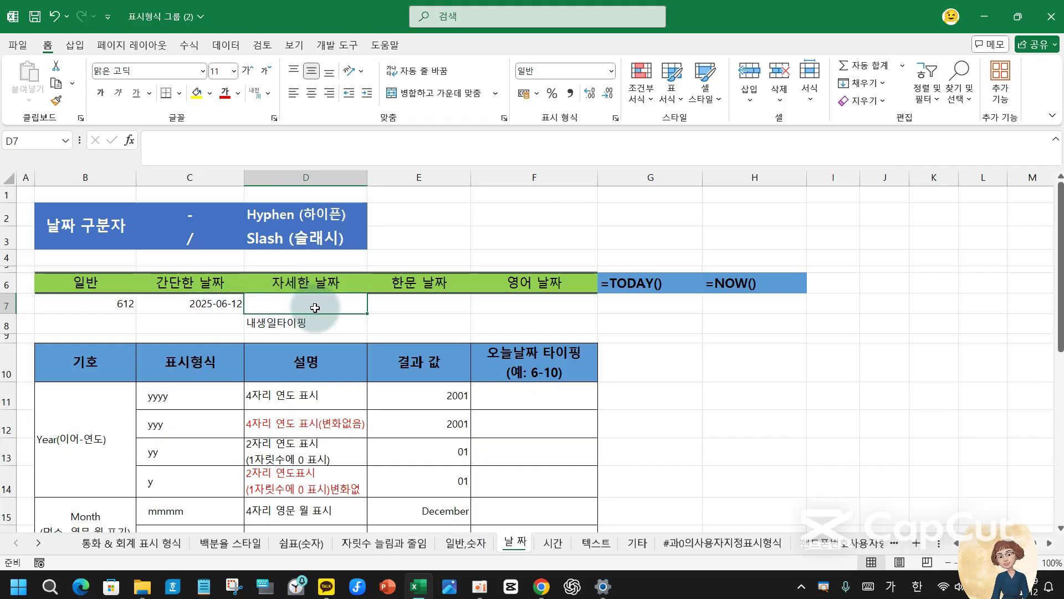
- Enter the June 12 date in D7 and fill 06월 13일 and 06월 14일 into E7:F7
text(6-1)
key(Return)
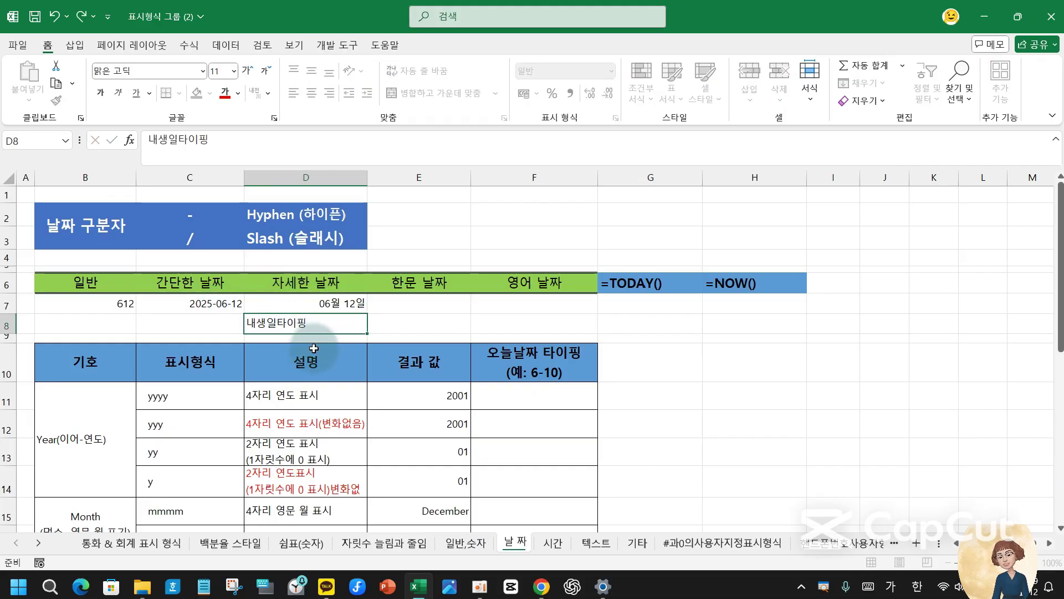
click(341, 304)
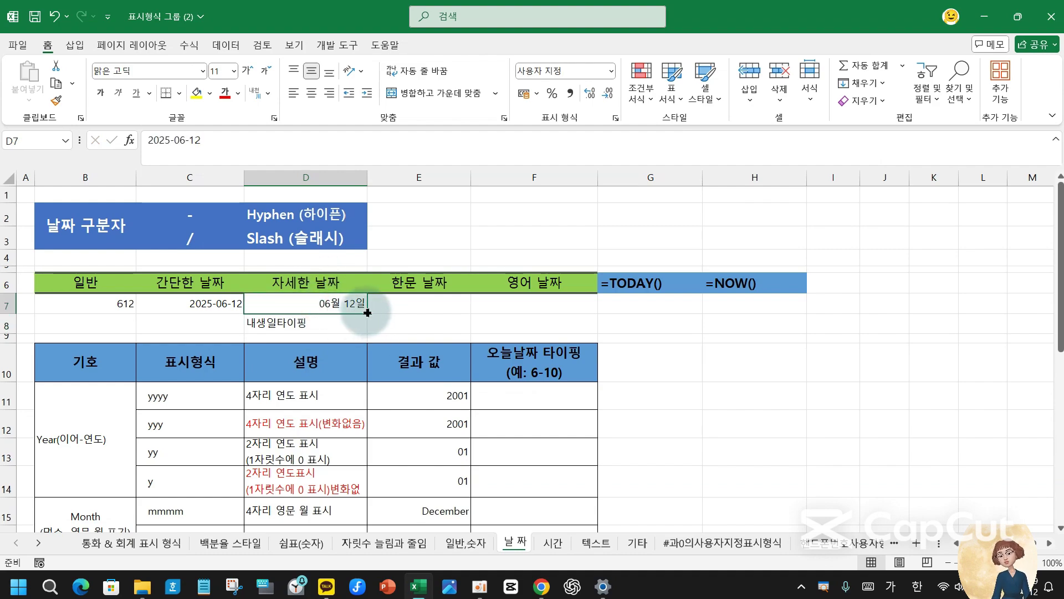
drag(368, 313, 572, 310)
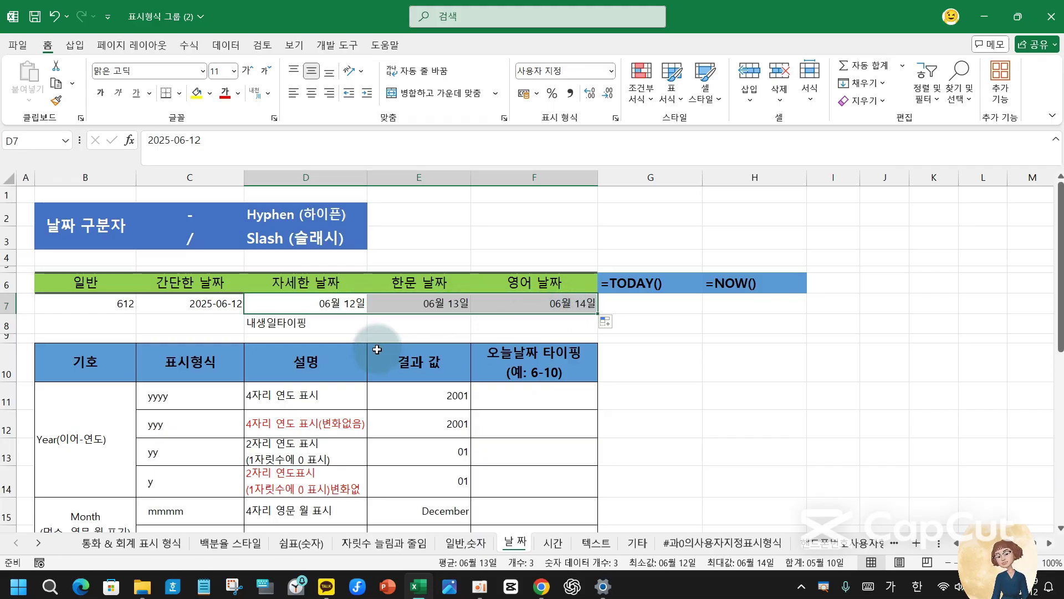
- Format D7 as 자세한 날짜 so it shows 2025년 6월 12일 목요일
click(302, 303)
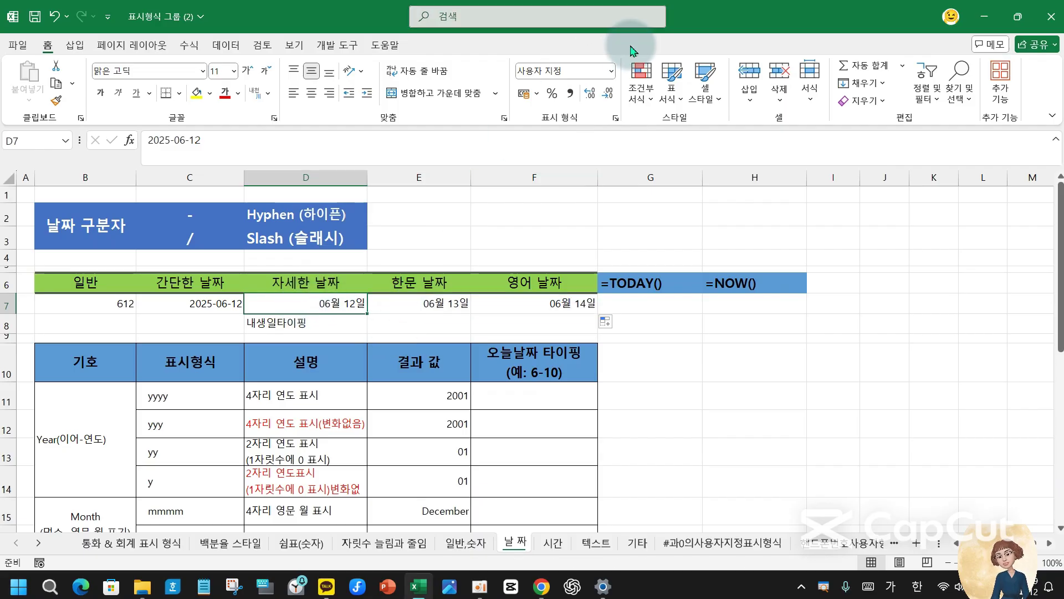
click(612, 71)
click(602, 263)
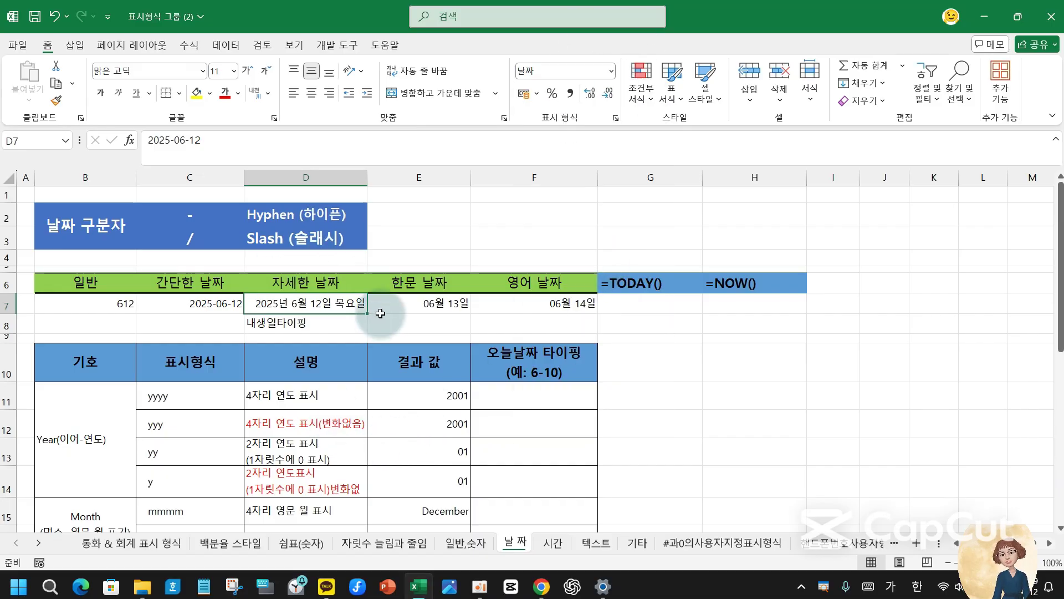
click(408, 301)
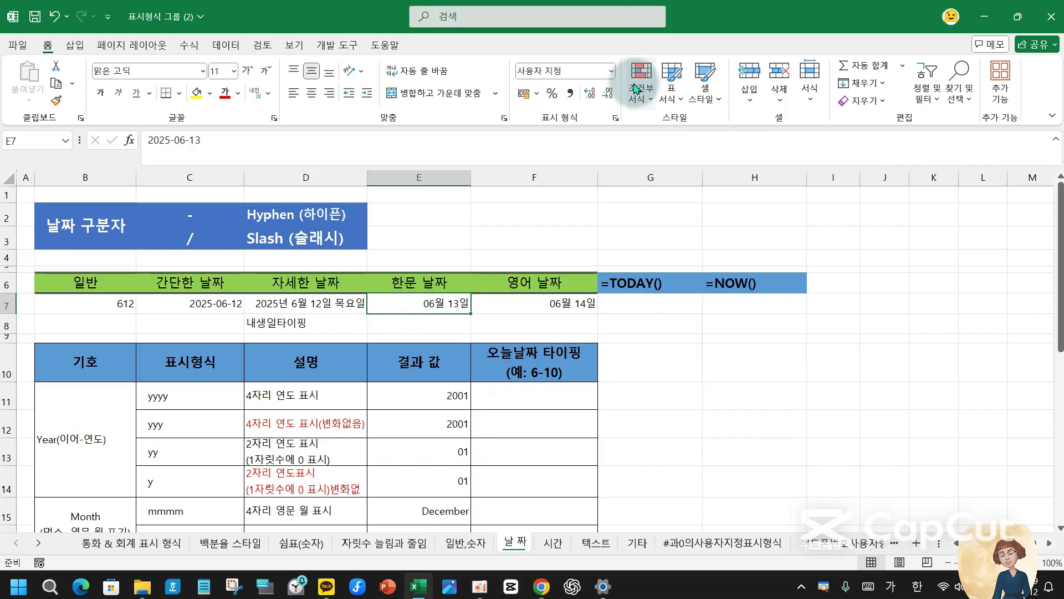
- Give E7 the 12年 3月 14日 date format so it shows 25年 6月 13日
click(612, 71)
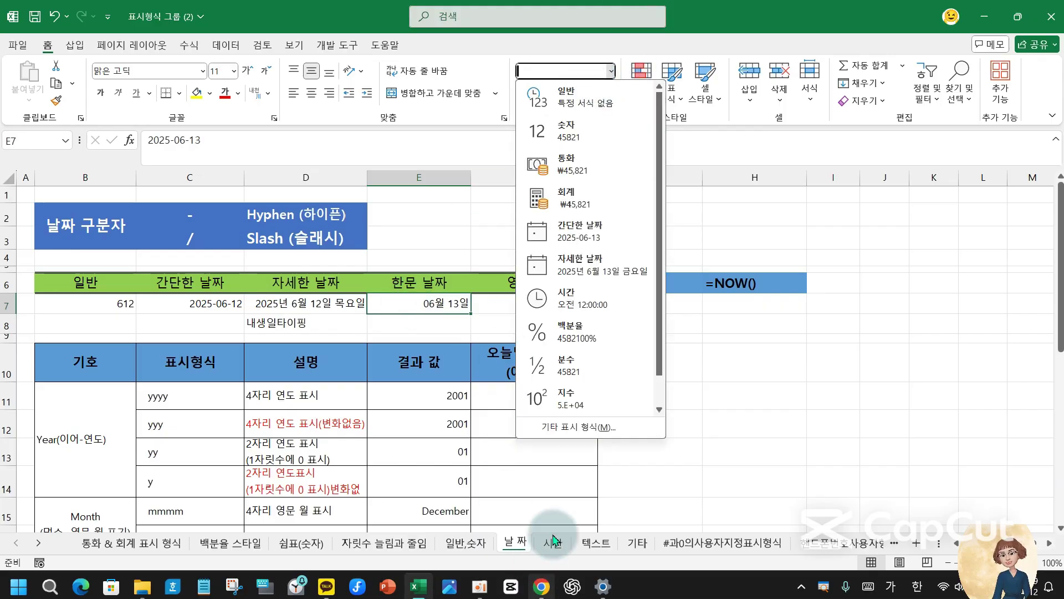
click(610, 428)
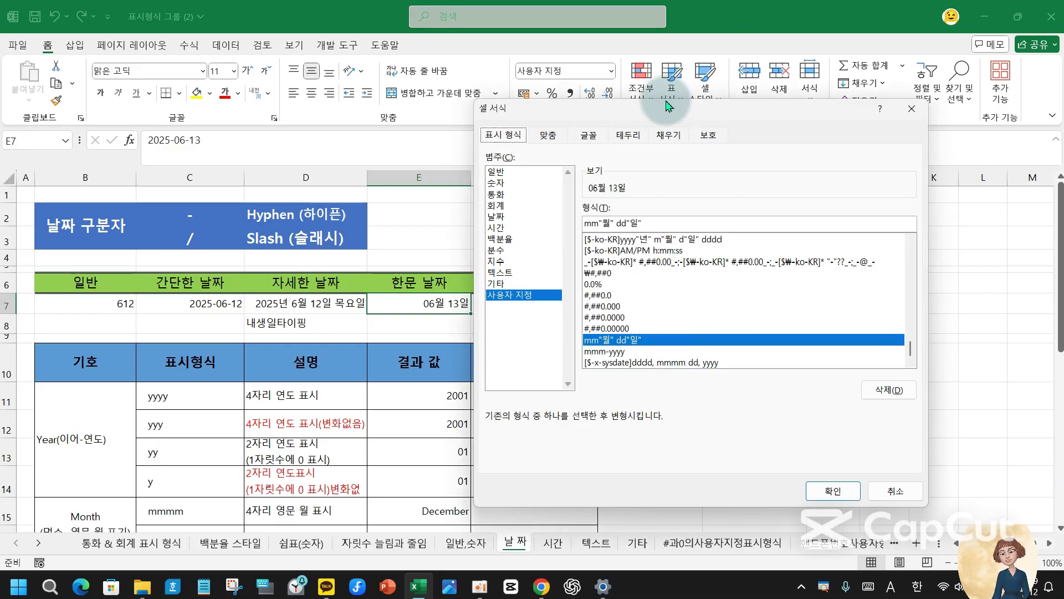
click(913, 108)
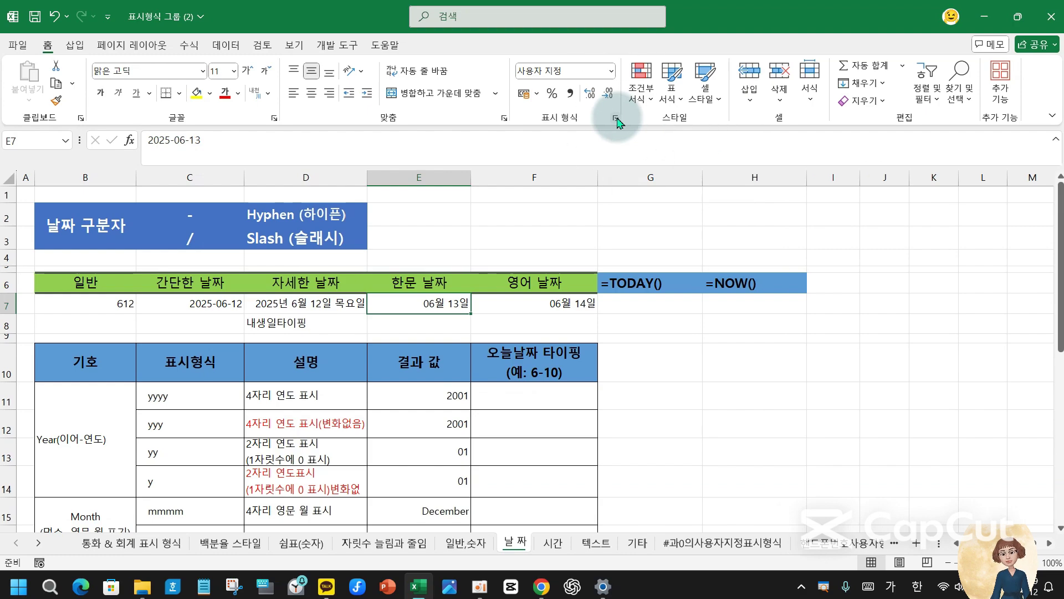
click(616, 118)
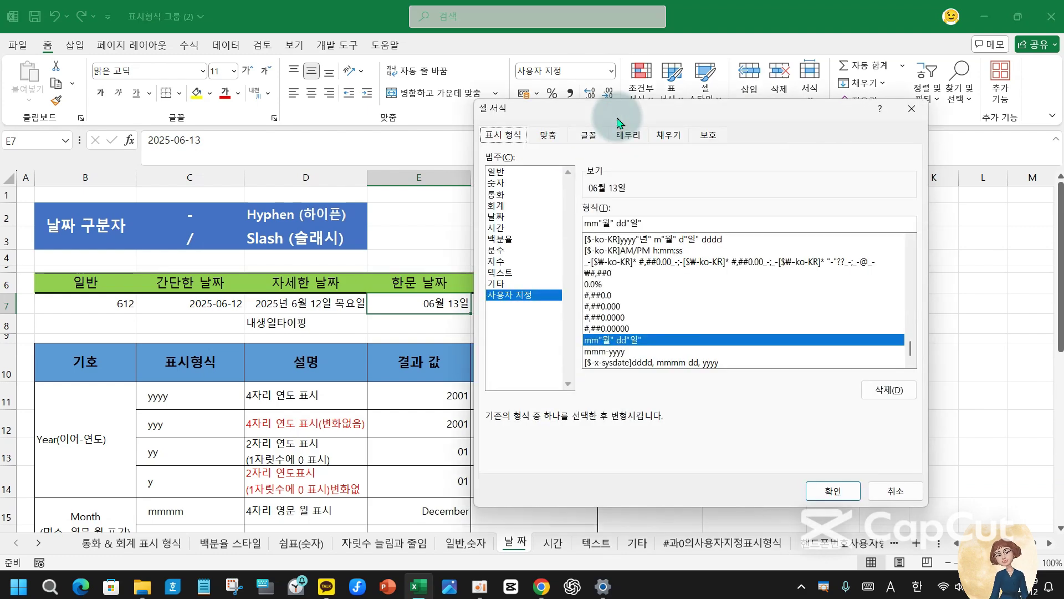
click(497, 217)
click(624, 268)
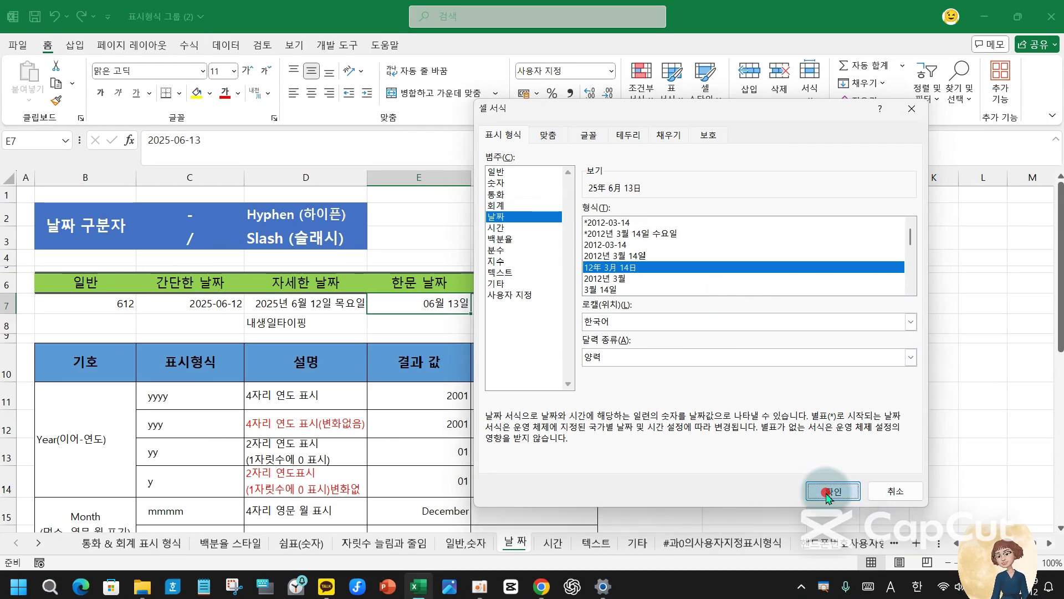
click(833, 490)
click(510, 304)
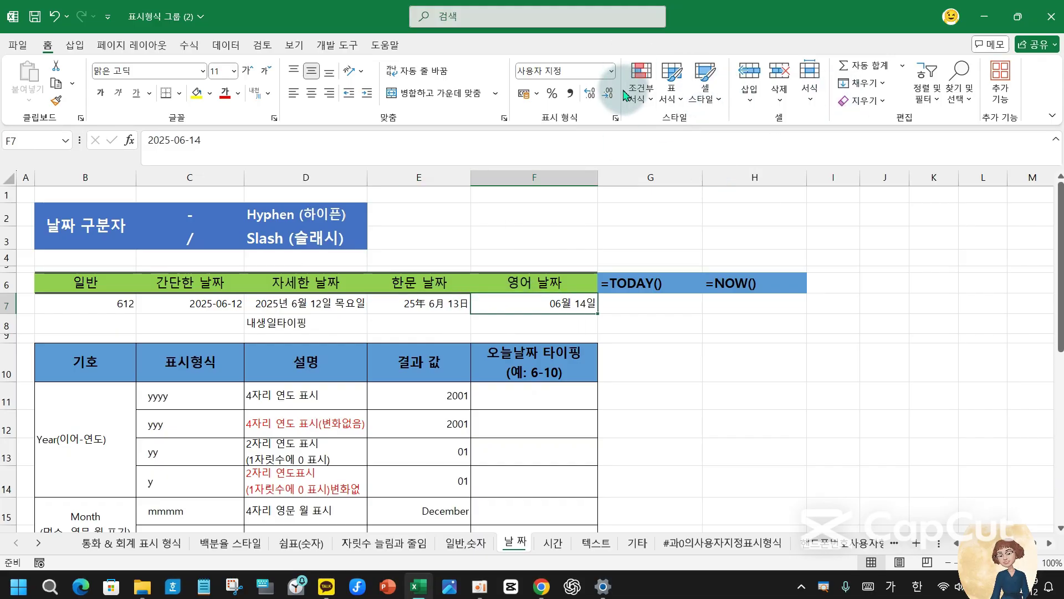
- List F7's date formats and mark the two-digit year and leading zero in the examples
click(615, 120)
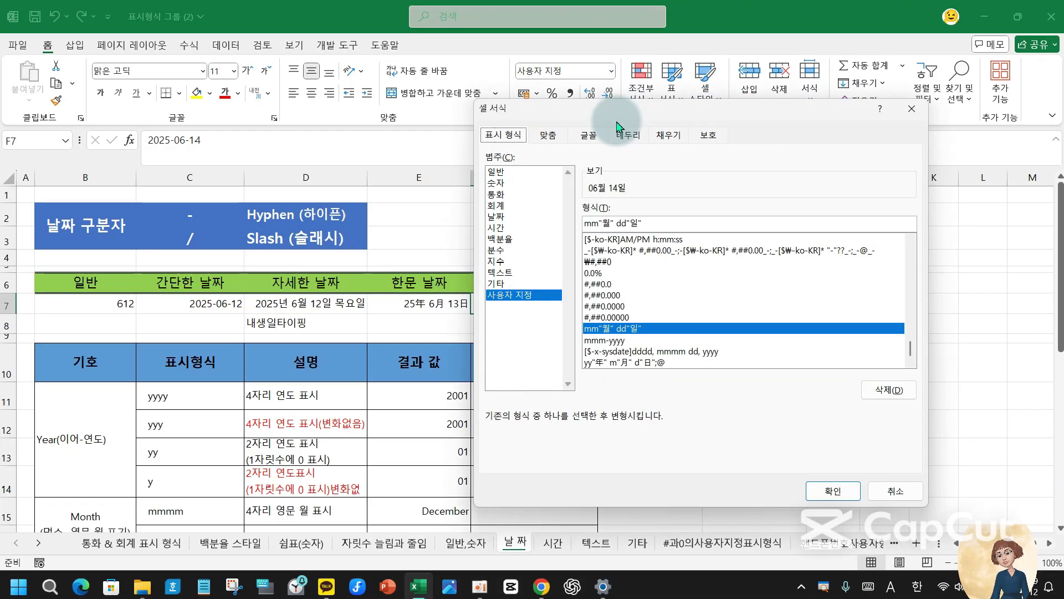
click(513, 217)
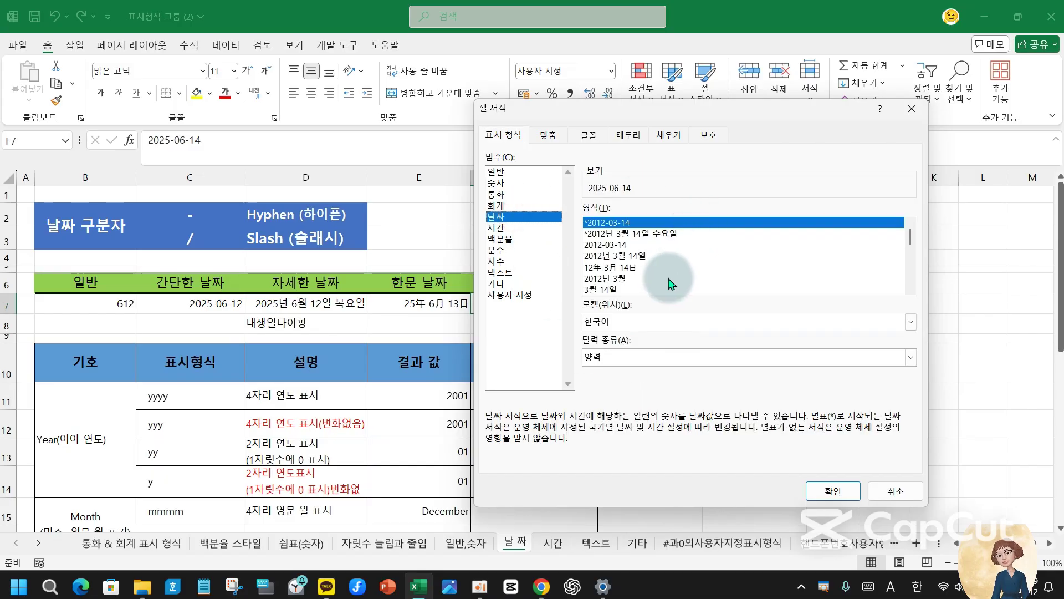
drag(912, 236, 924, 281)
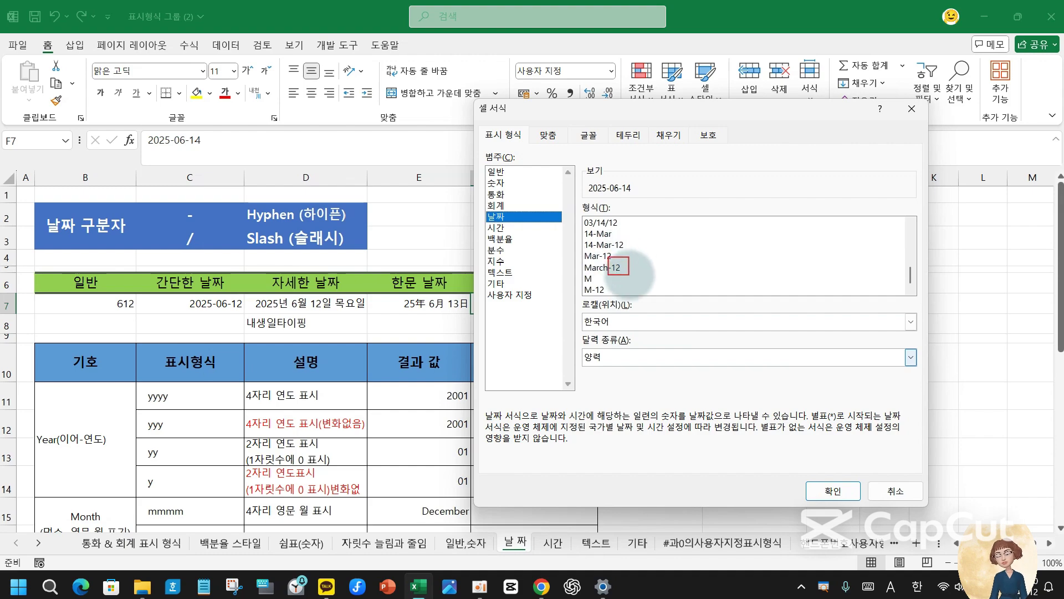
mouse_move(612, 234)
mouse_down()
mouse_move(629, 247)
mouse_move(721, 219)
mouse_up()
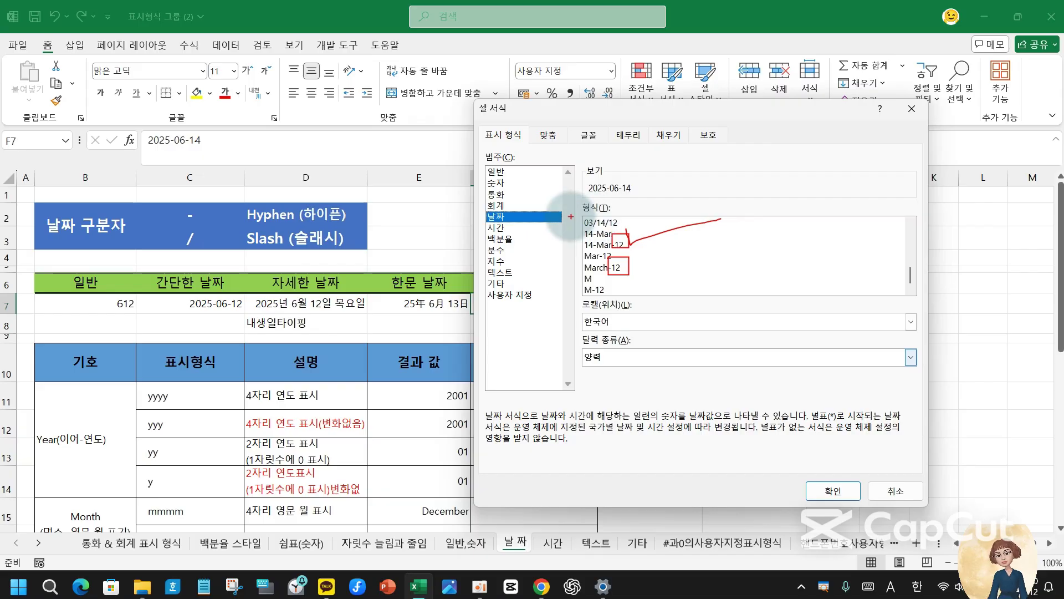
mouse_move(575, 214)
mouse_down()
mouse_move(590, 229)
mouse_move(609, 189)
mouse_up()
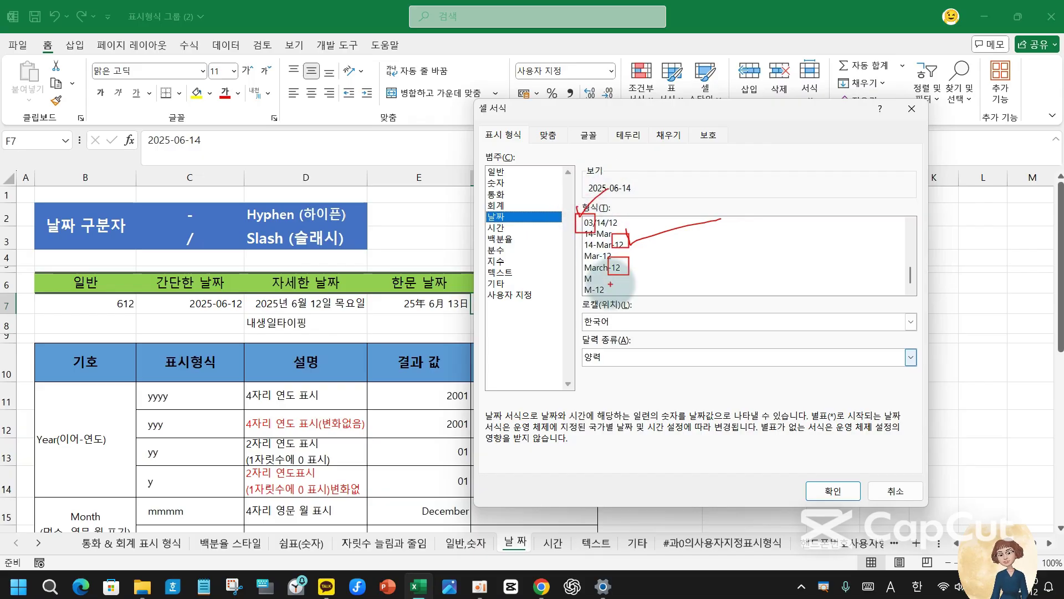
key(Escape)
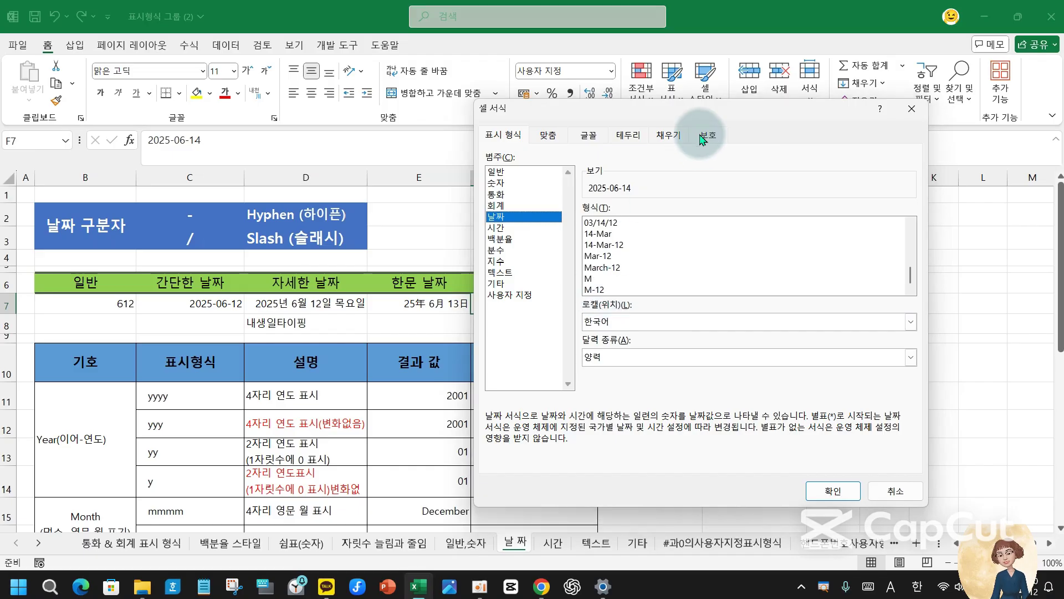
- Apply the 14-Mar-12 date format to F7 so it shows 14-Jun-25
drag(642, 119, 789, 138)
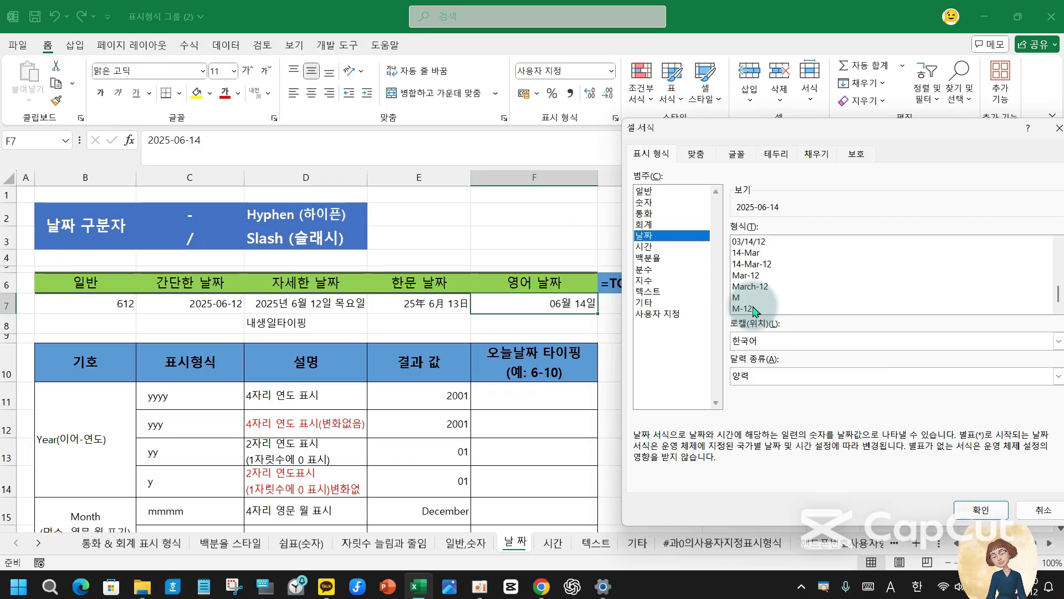
click(751, 286)
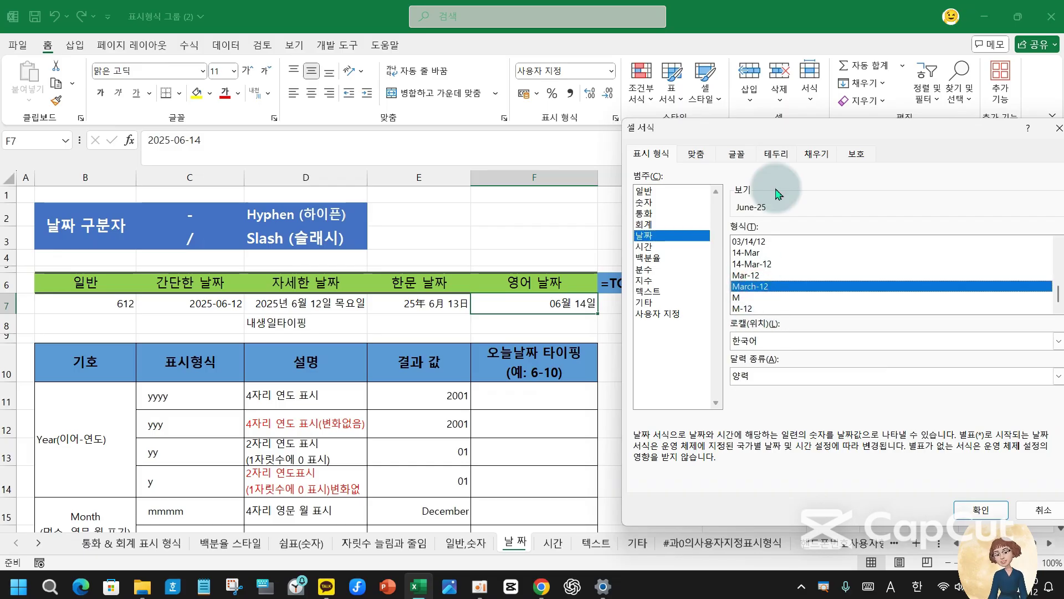
click(745, 276)
click(748, 253)
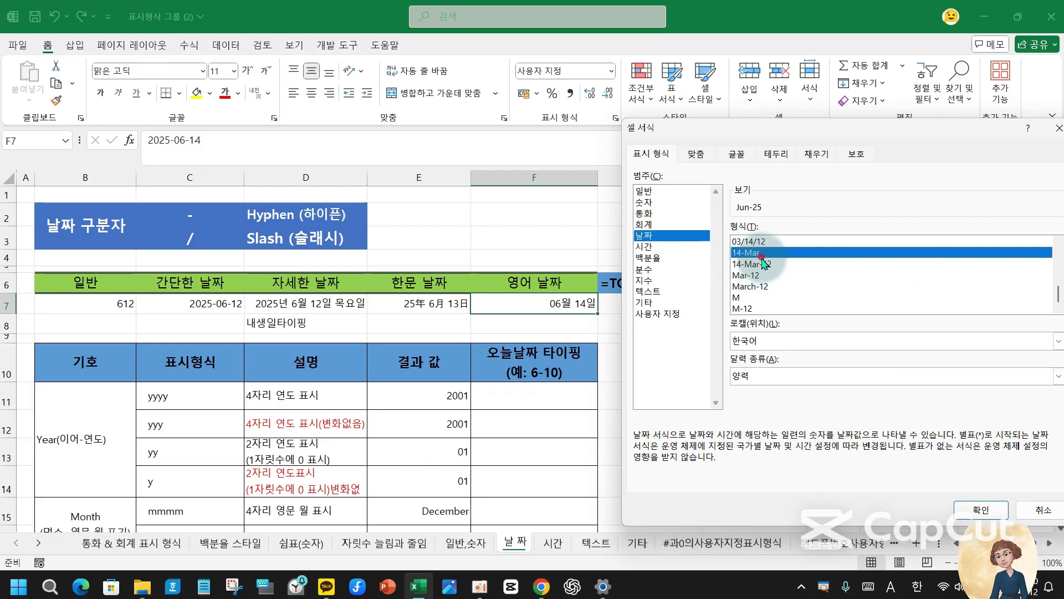
click(754, 264)
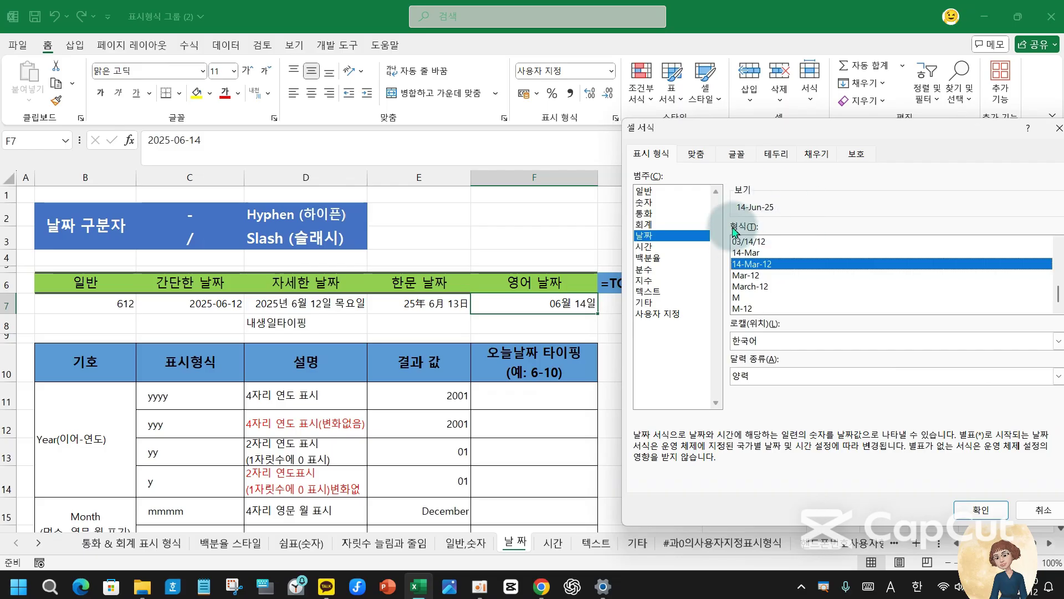
click(980, 511)
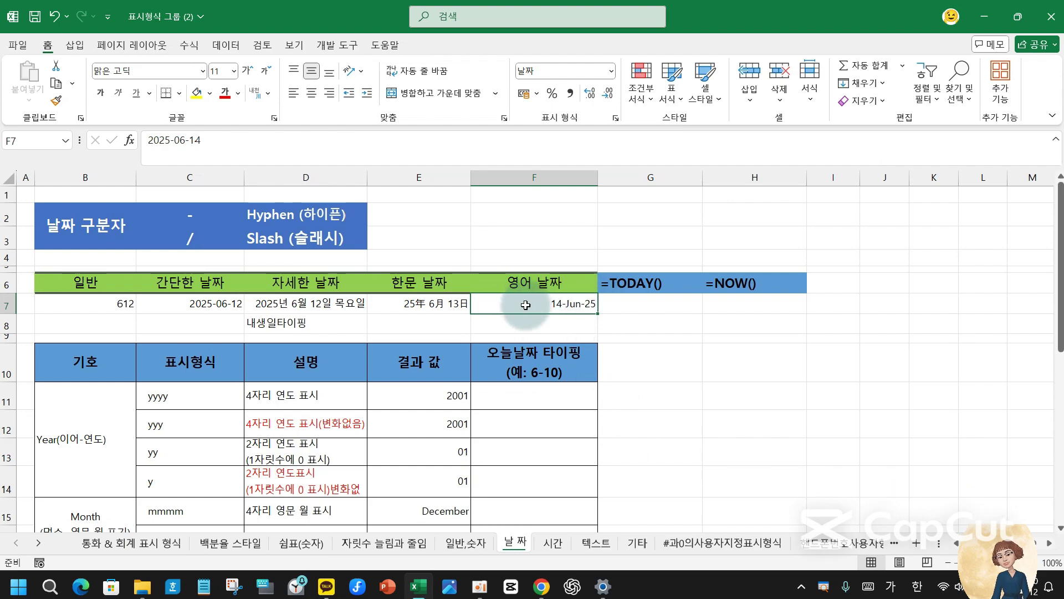
click(656, 305)
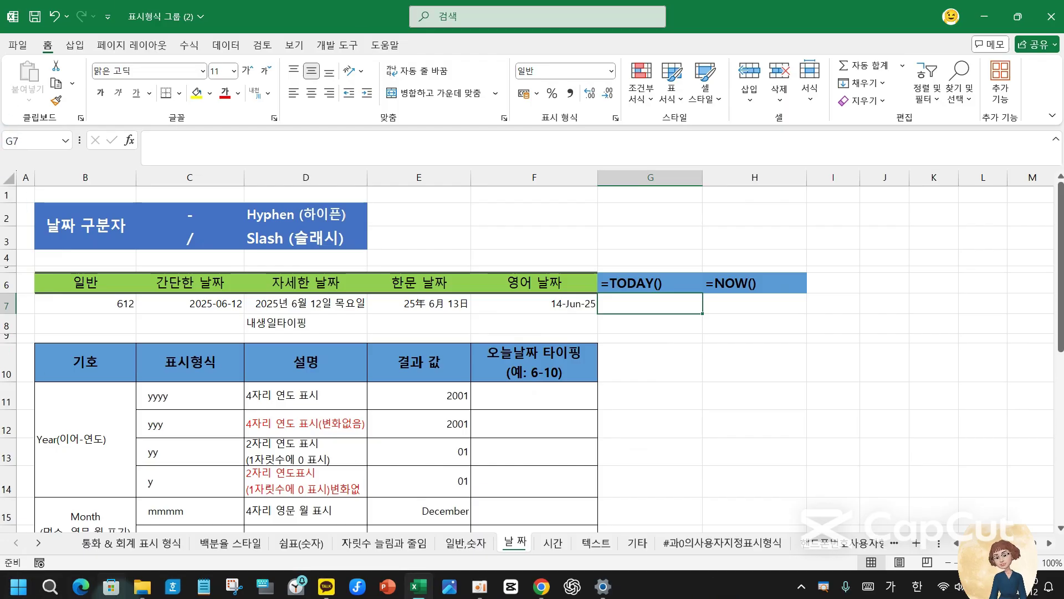
- Enter =TODAY() in G7 to show 2025-06-12
text(=)
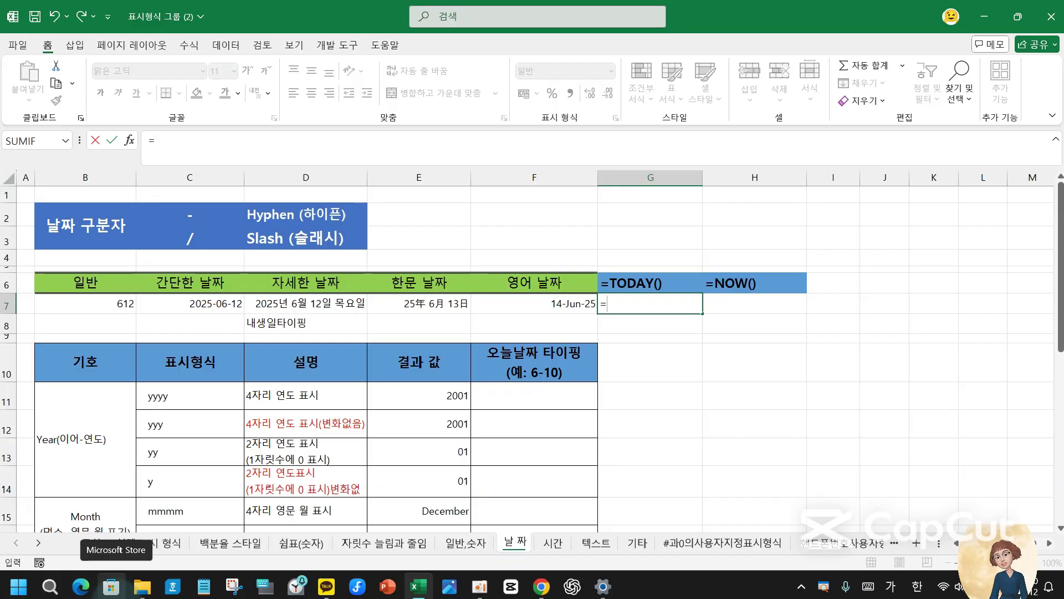
key(Hangul)
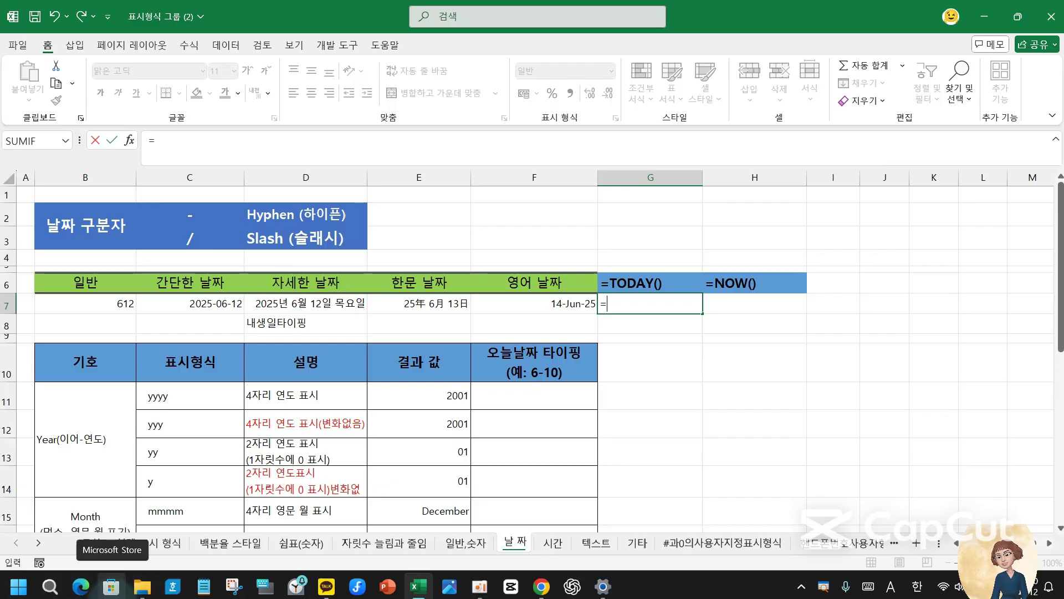
text(tod)
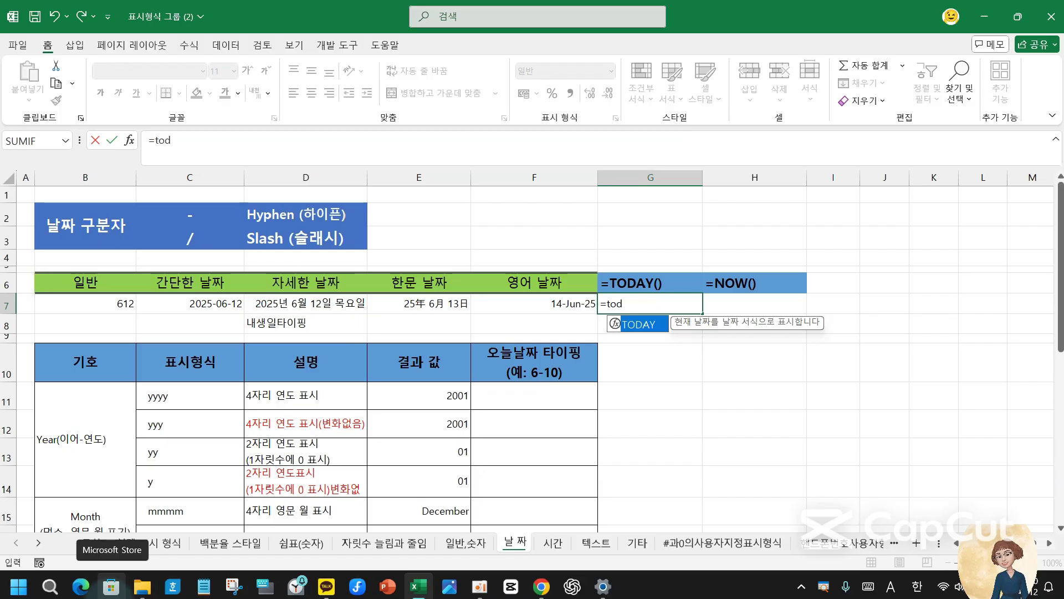
text(ay()
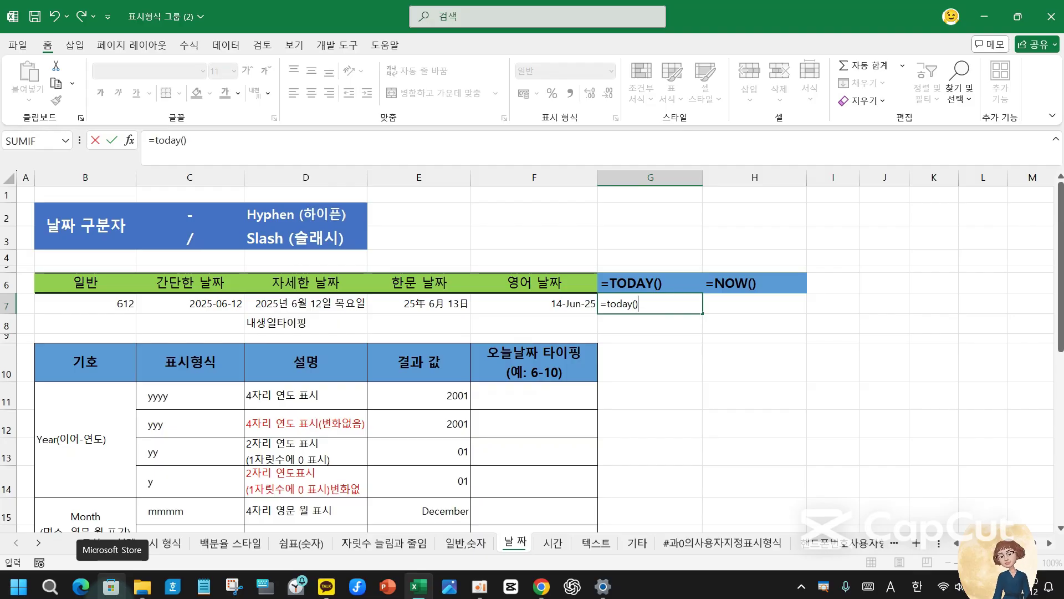
text())
key(Return)
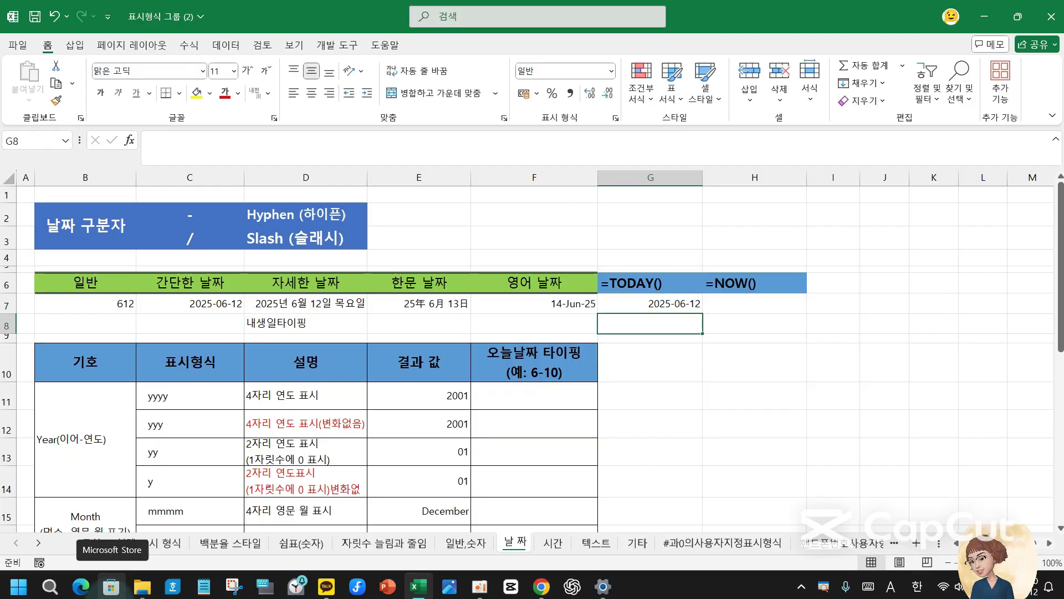
click(680, 302)
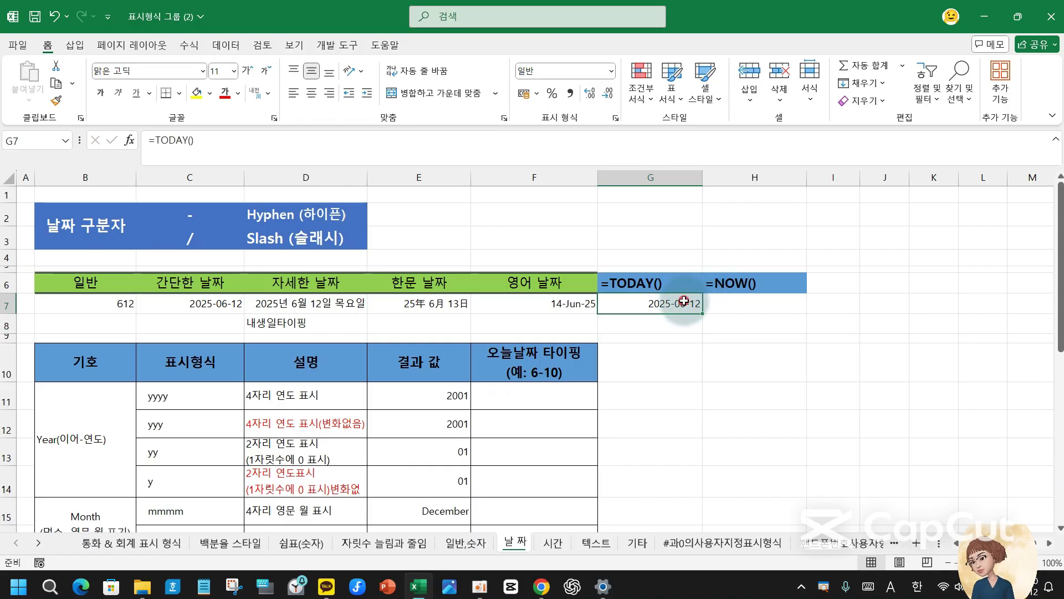
click(767, 300)
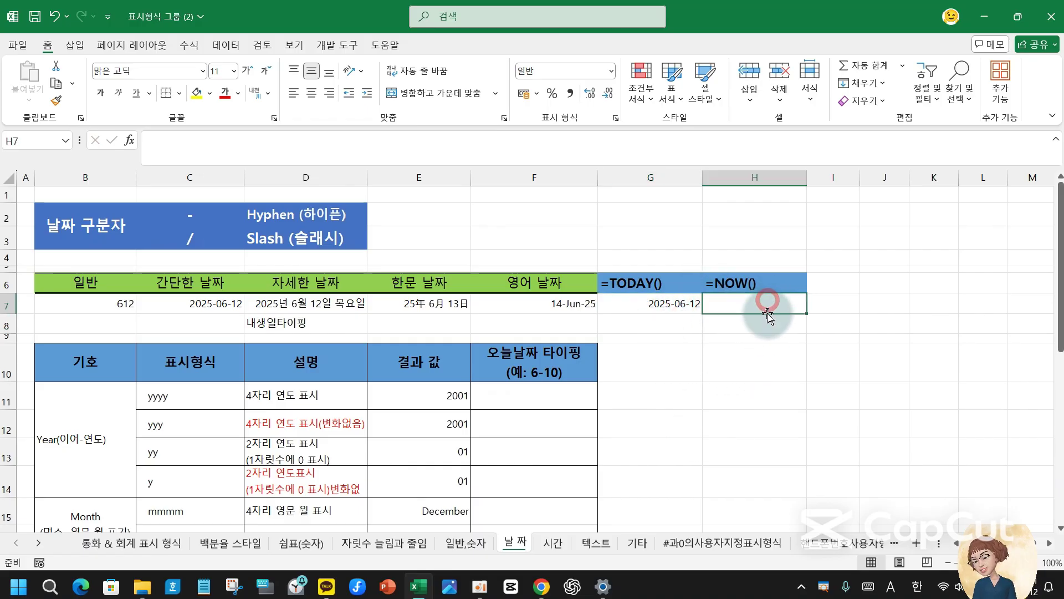
text(=)
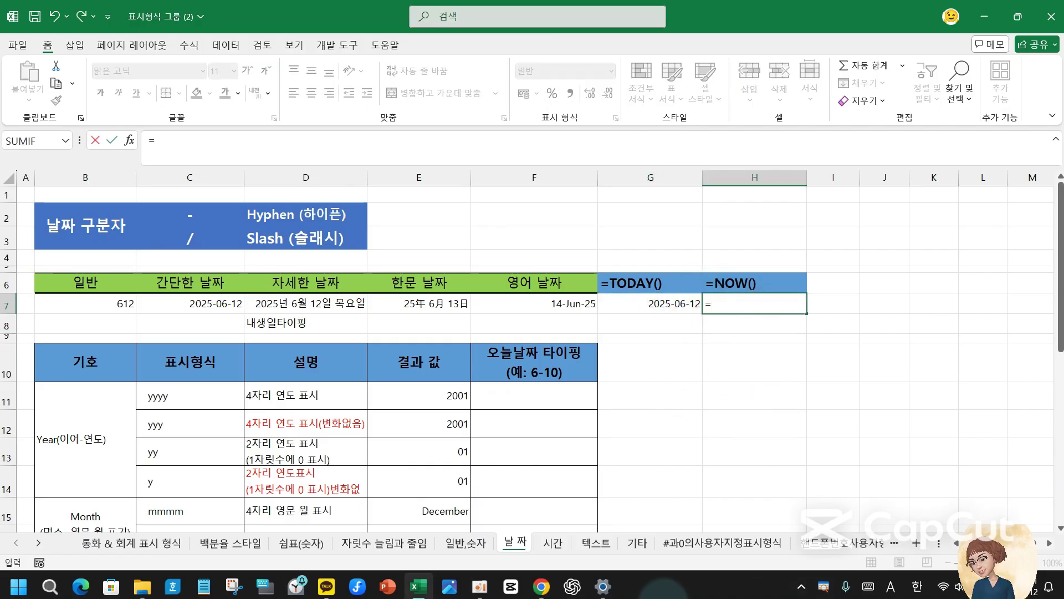
text(now)
mouse_move(609, 586)
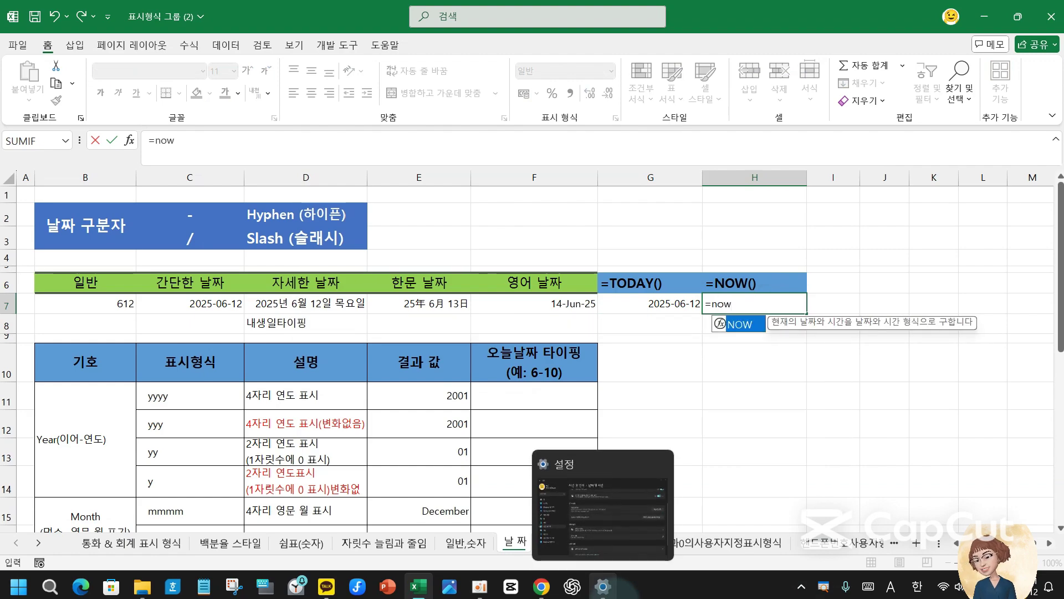
text(())
key(Return)
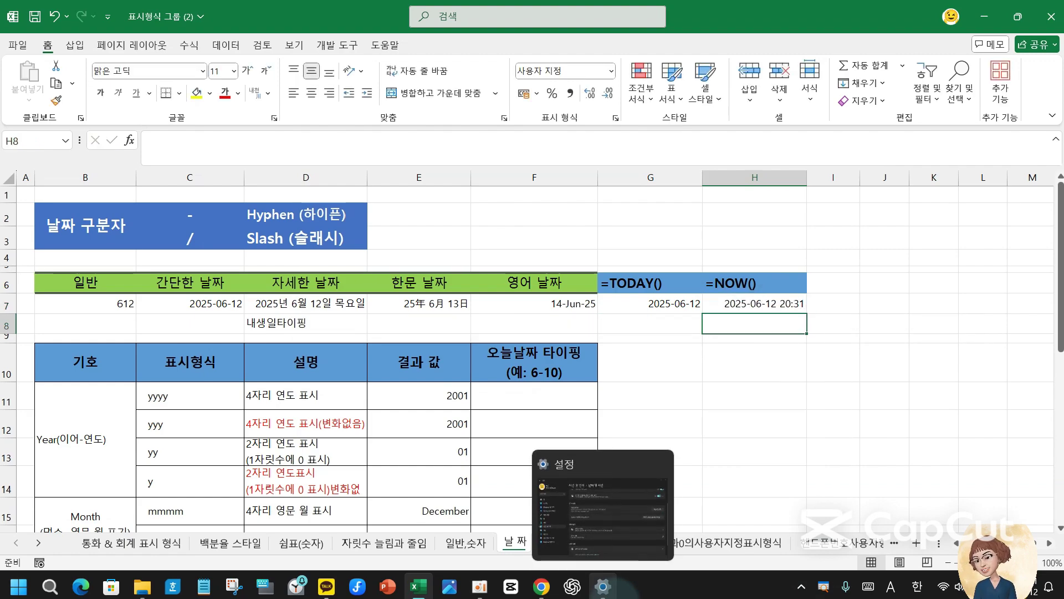
click(744, 303)
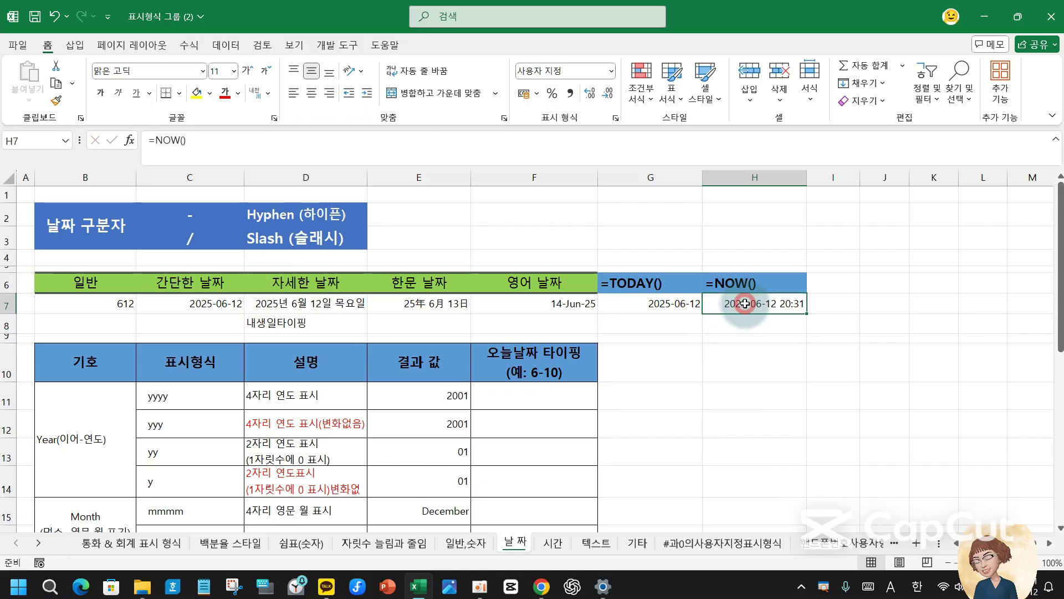
click(834, 283)
mouse_move(419, 586)
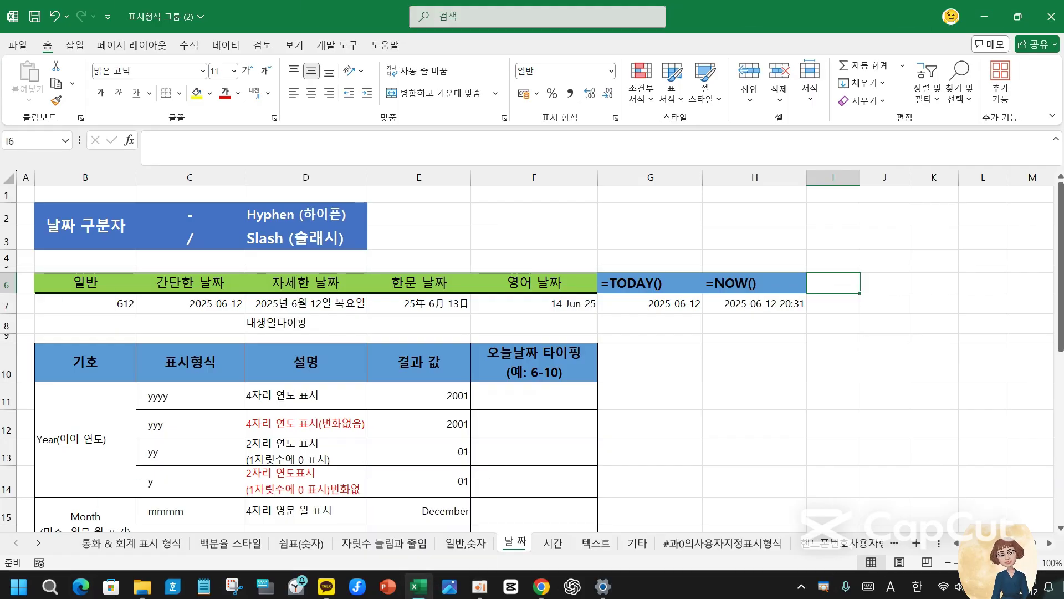
text(=t)
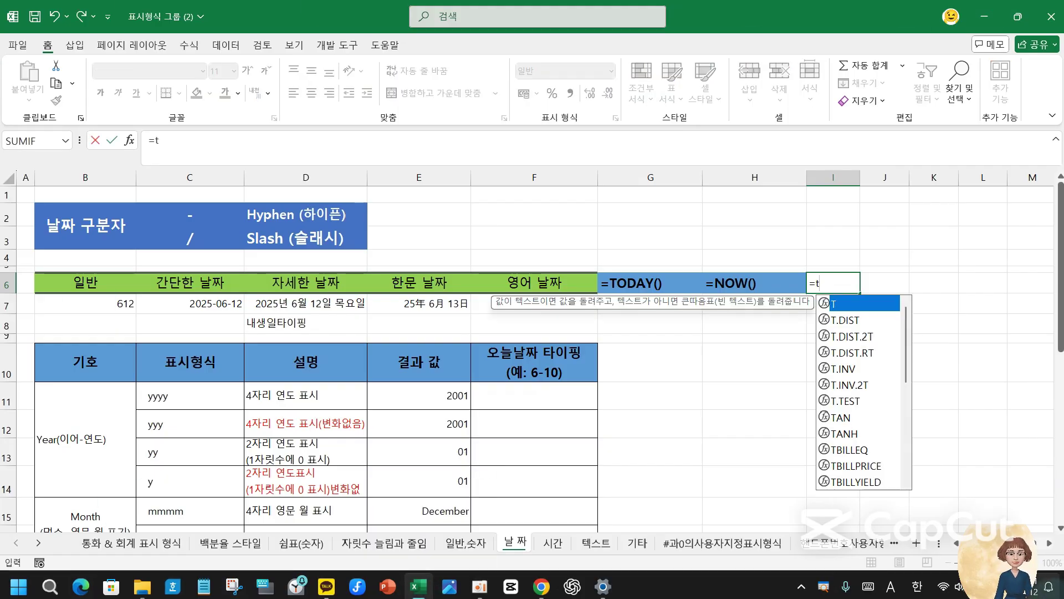
text(ime())
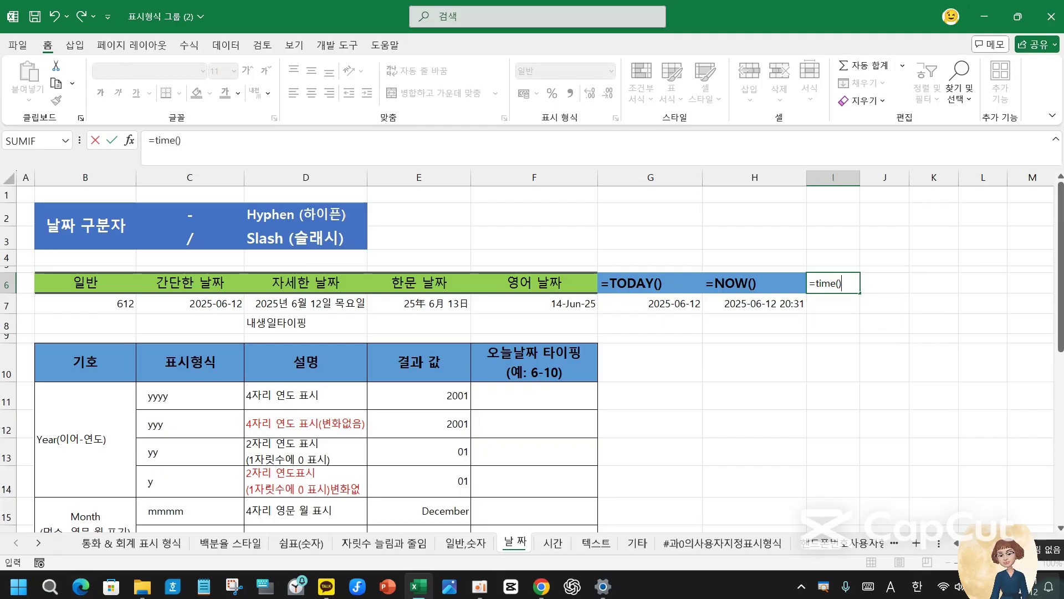
key(Return)
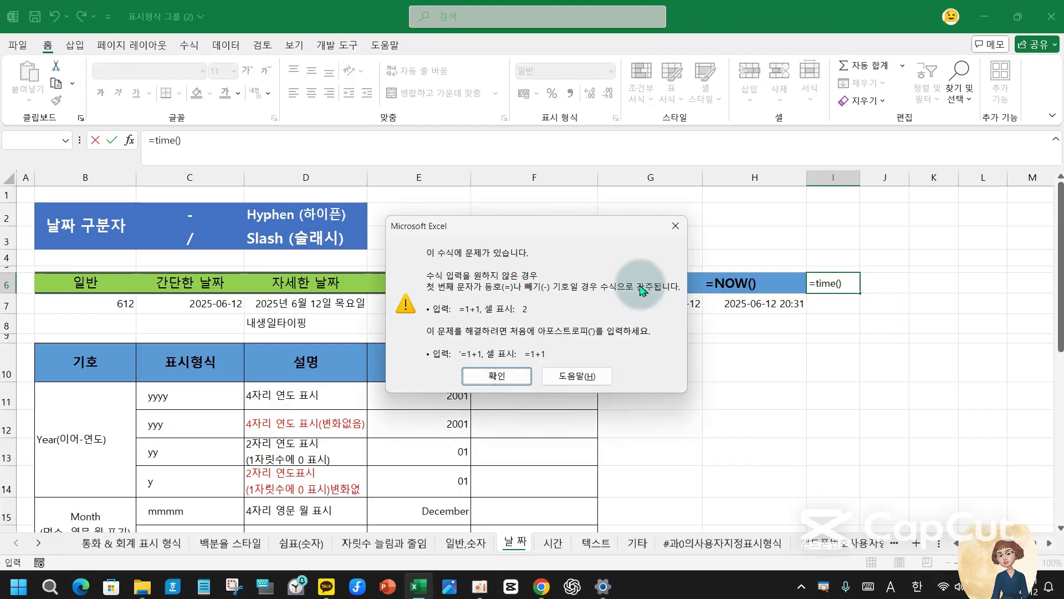
click(670, 221)
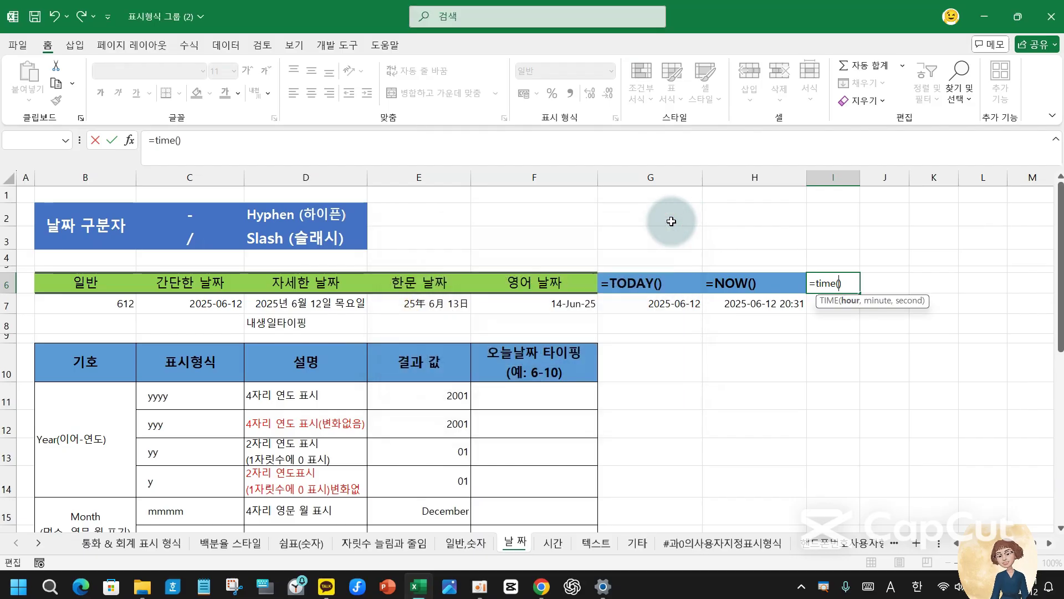
click(904, 357)
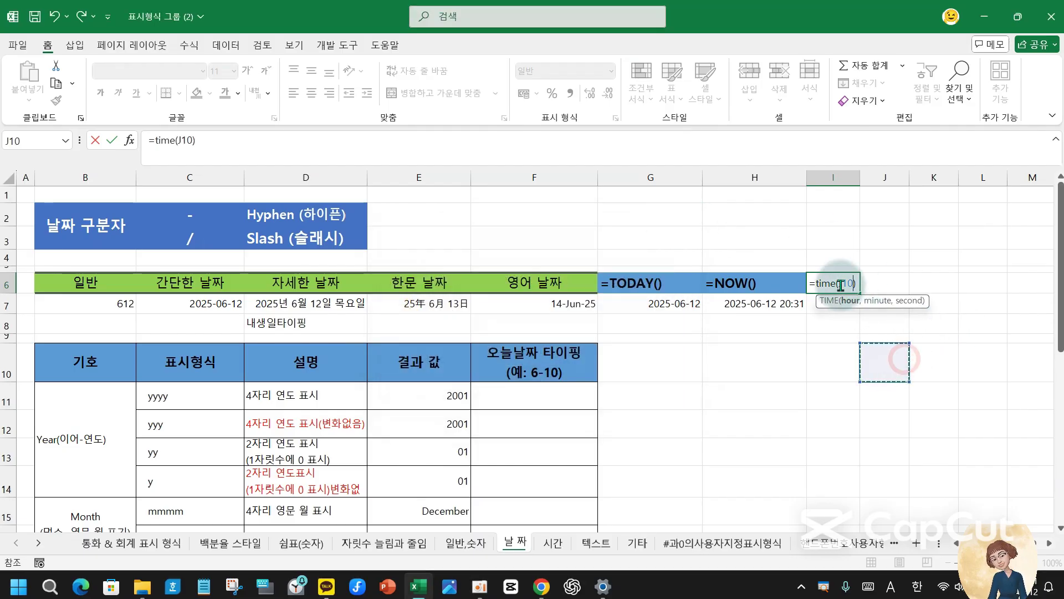
key(Escape)
click(746, 351)
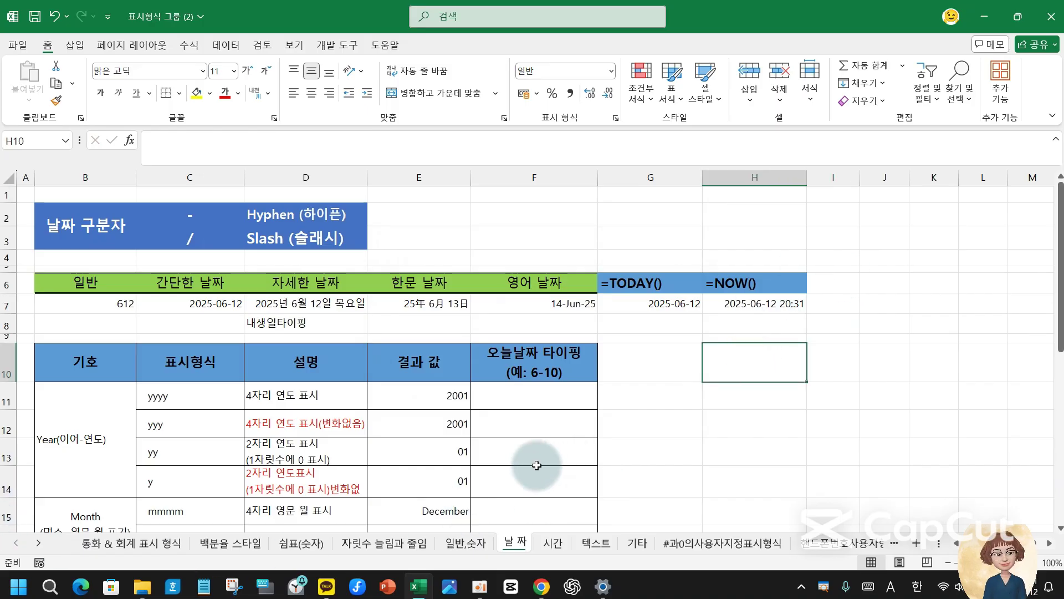
- Draw red checks over the Year and Month labels, then clear the pen marks
click(44, 360)
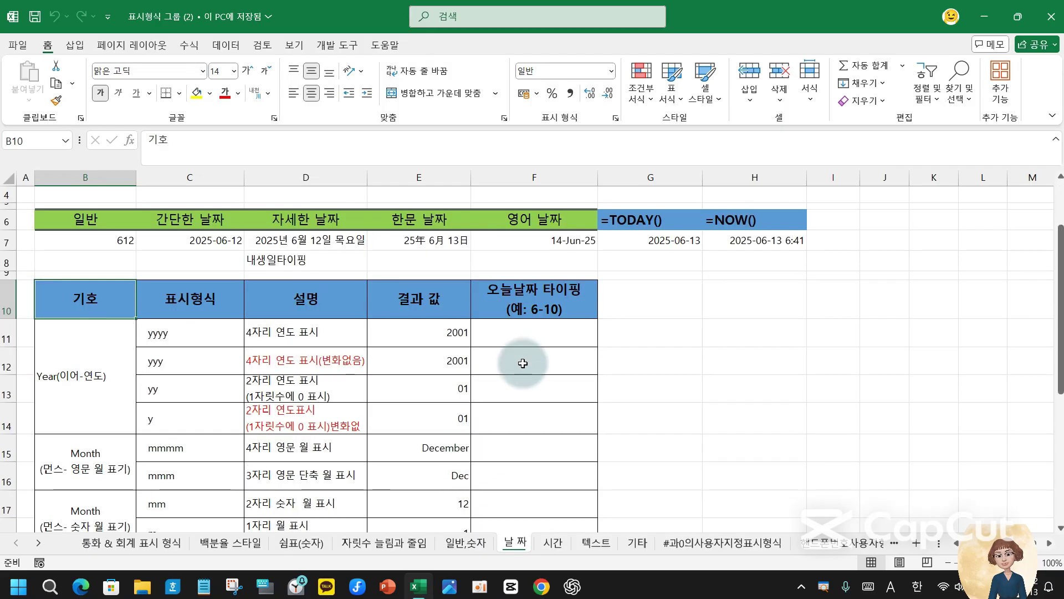
click(523, 359)
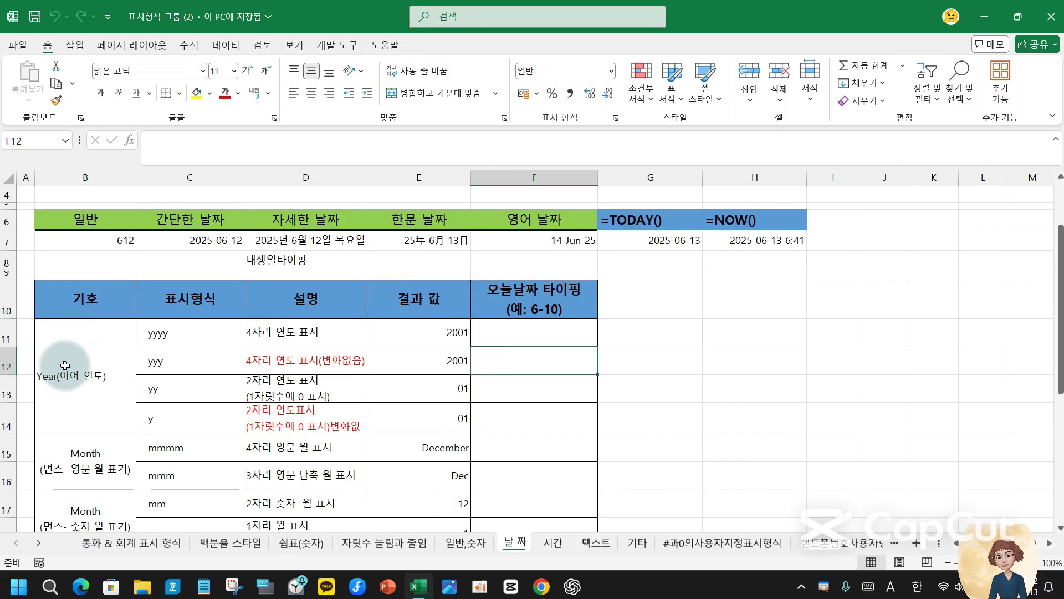
click(50, 378)
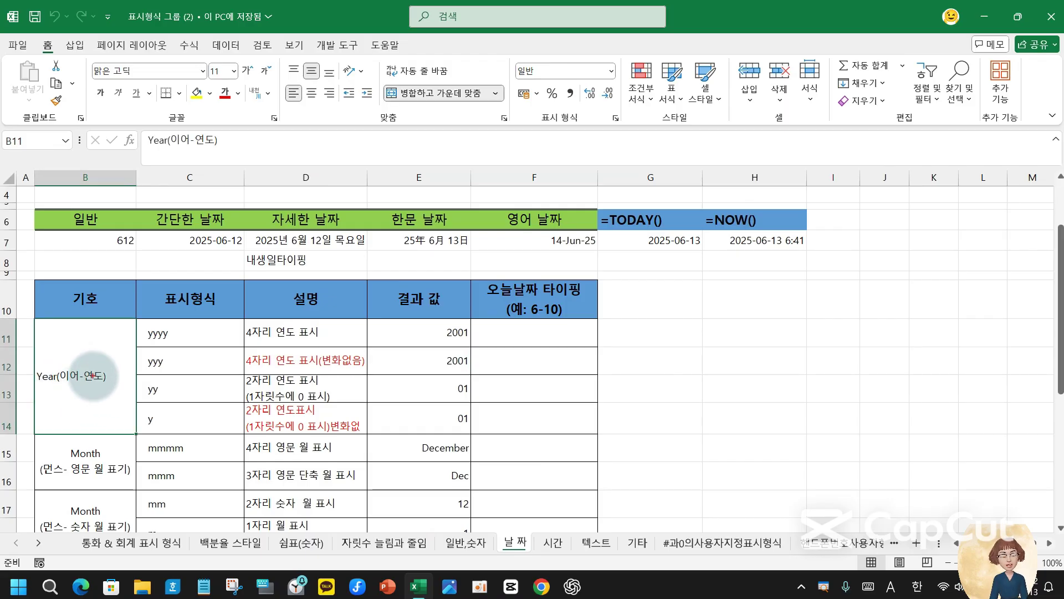
mouse_move(52, 366)
mouse_down()
mouse_move(75, 383)
mouse_move(83, 344)
mouse_up()
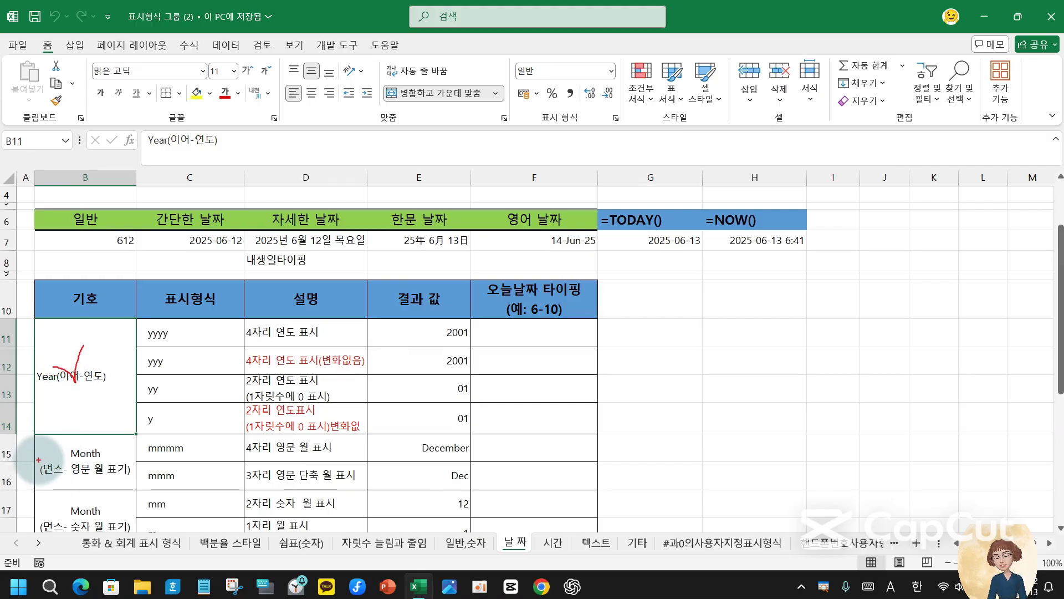
drag(38, 458, 86, 410)
mouse_move(35, 513)
mouse_down()
mouse_move(42, 524)
mouse_move(90, 483)
mouse_up()
key(Escape)
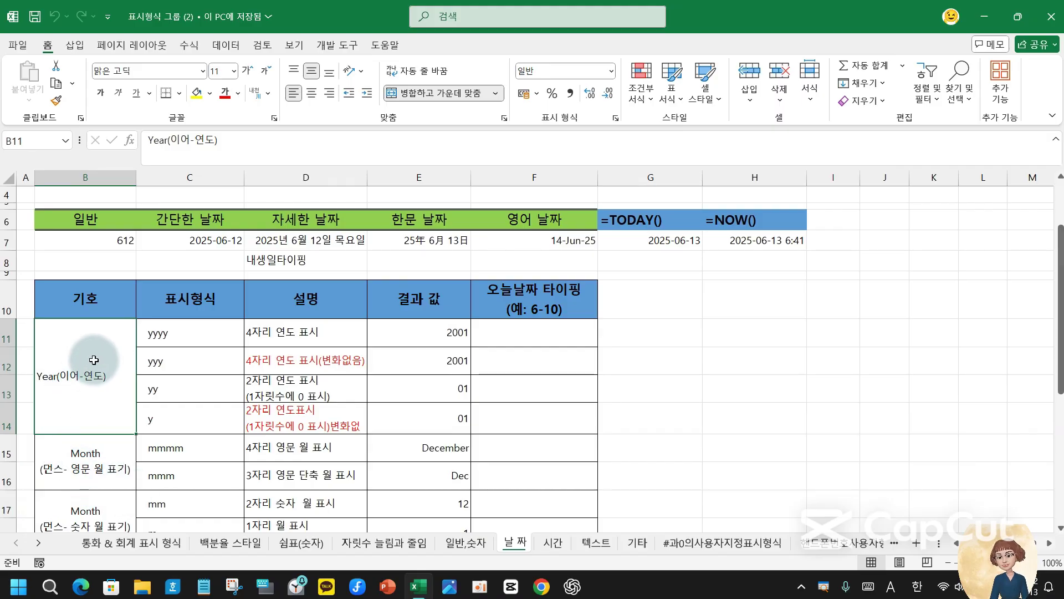
- Inspect row 11: the yyyy format, its description, and the full date behind 2001
click(195, 333)
click(308, 332)
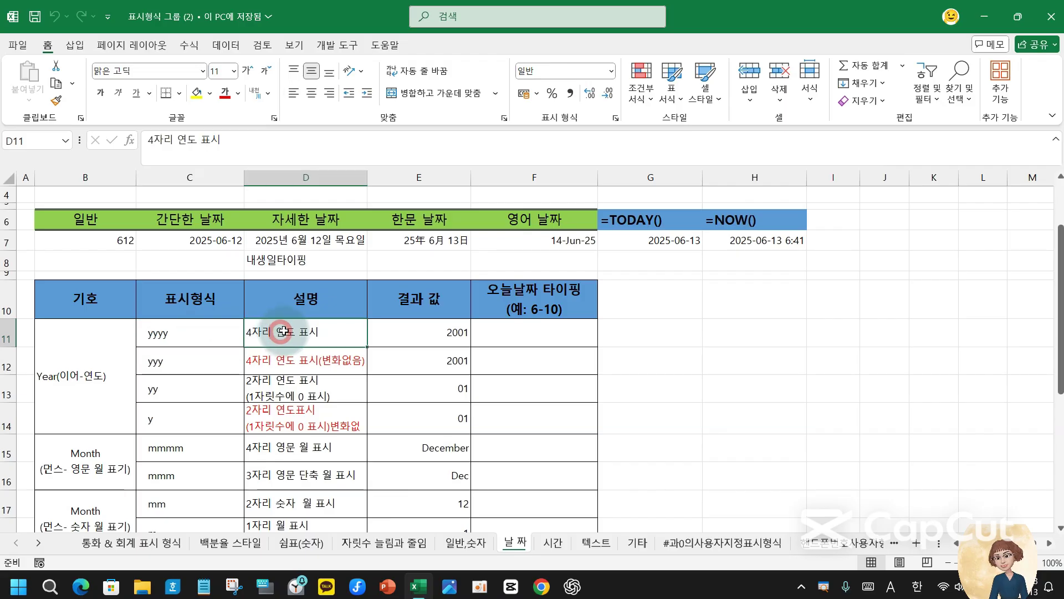
click(430, 333)
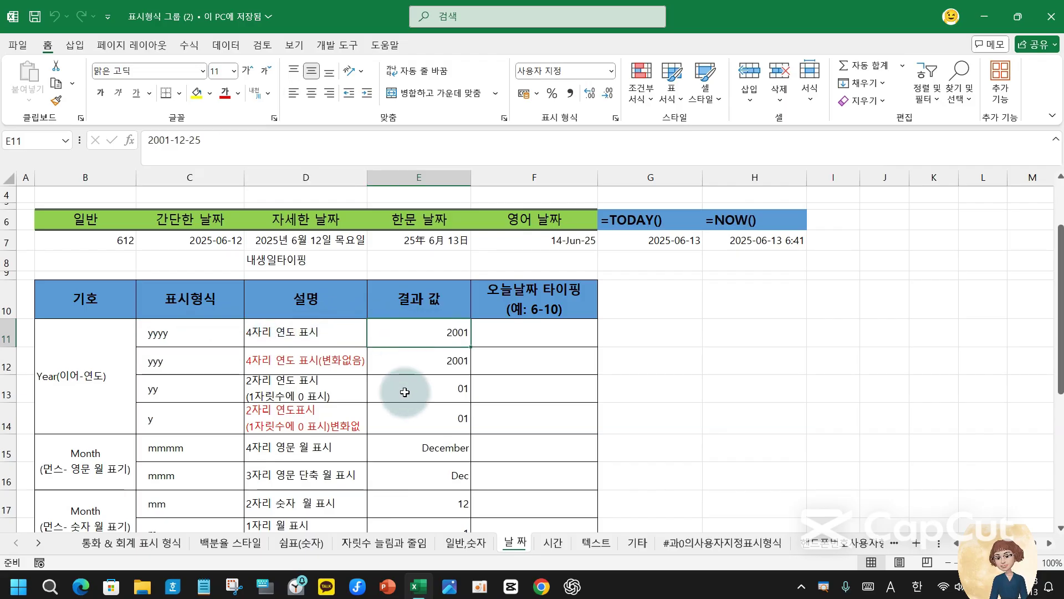
click(522, 334)
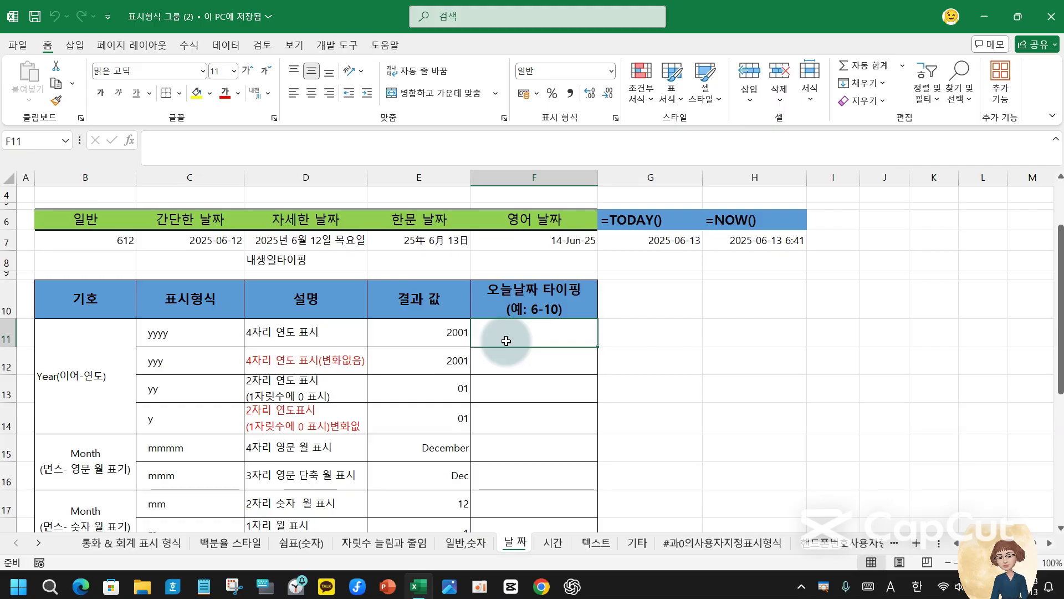
- Change the F10 header example from 6-10 to 6-01
click(552, 306)
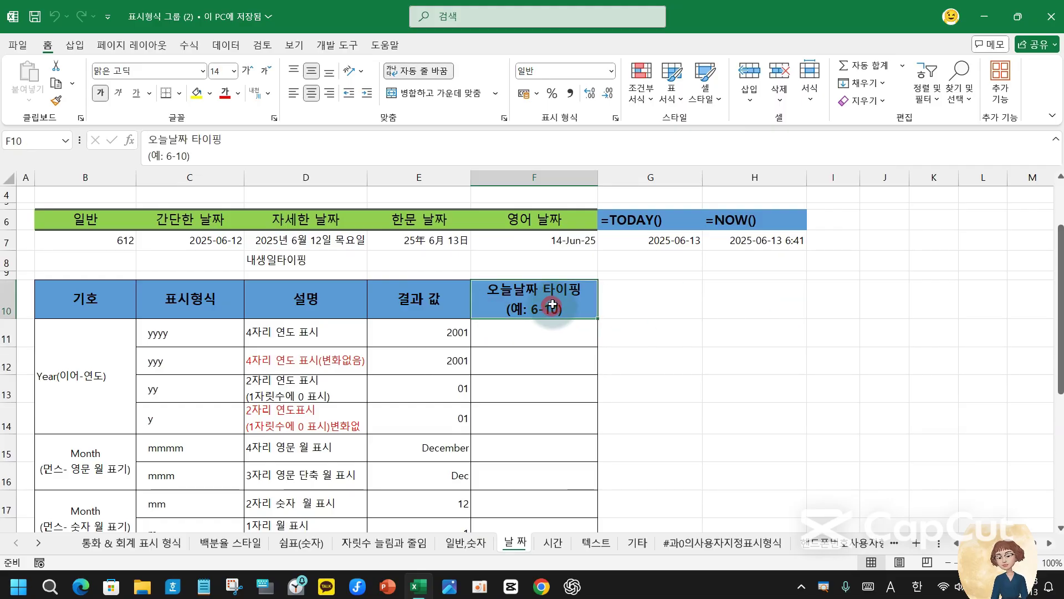
drag(176, 156, 186, 158)
text(01)
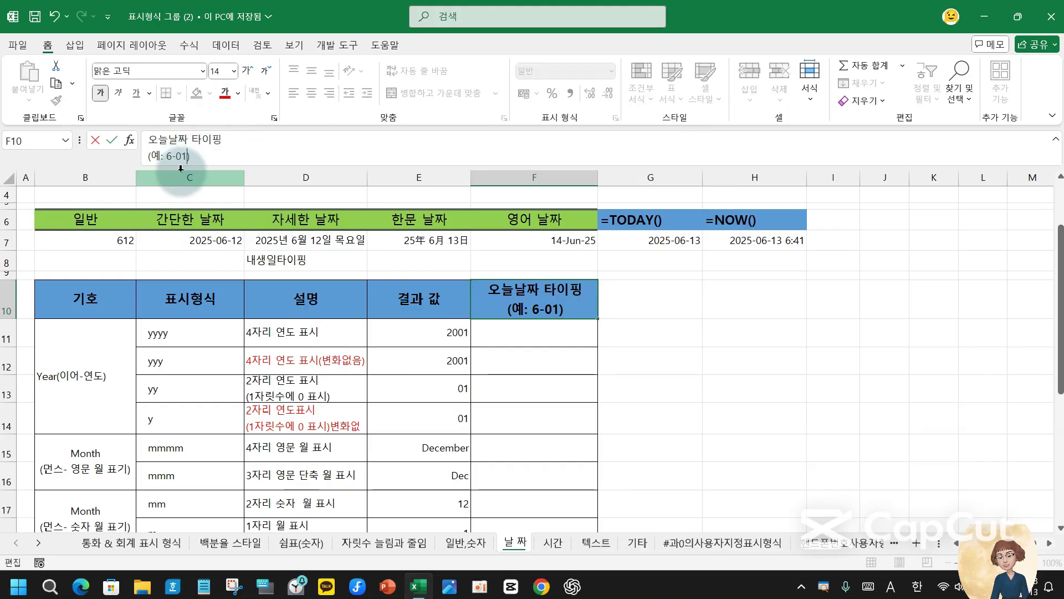
key(Return)
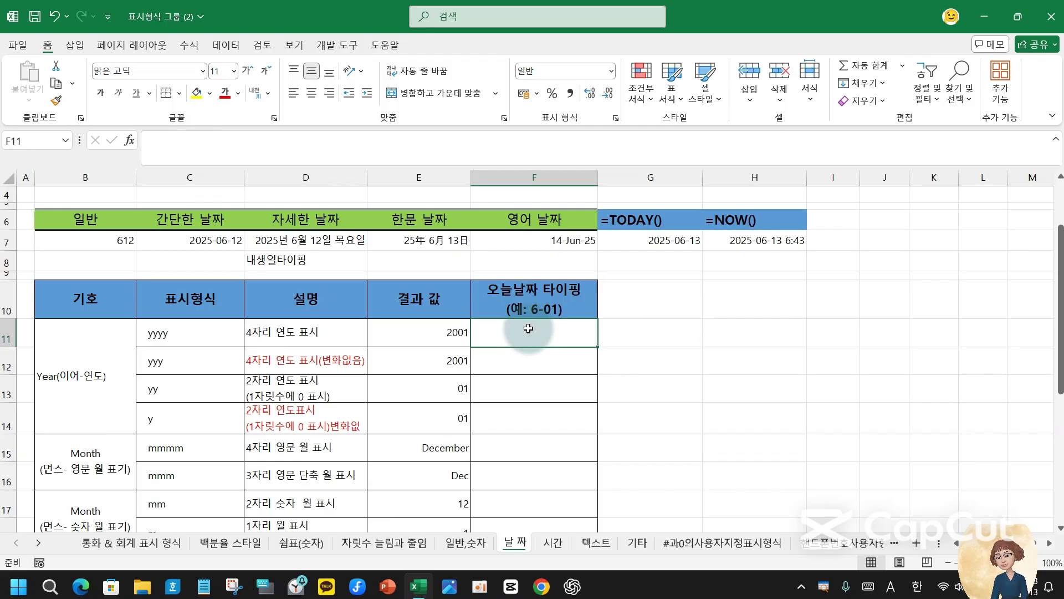
- Enter 6-01 in F11 so it stores 2025-06-01, shown as 06월 01일
text(6-01)
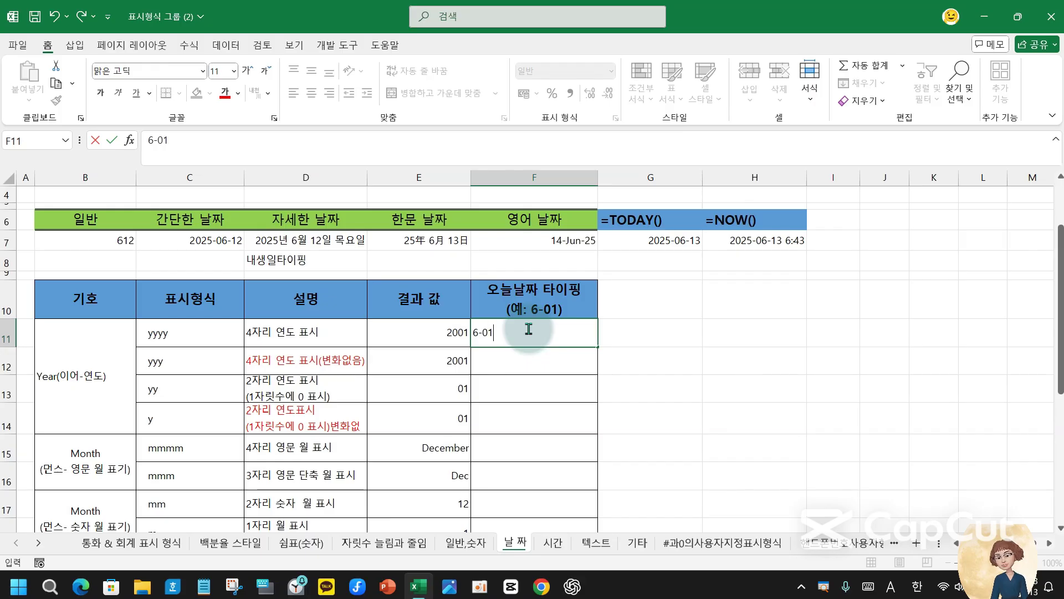
key(Return)
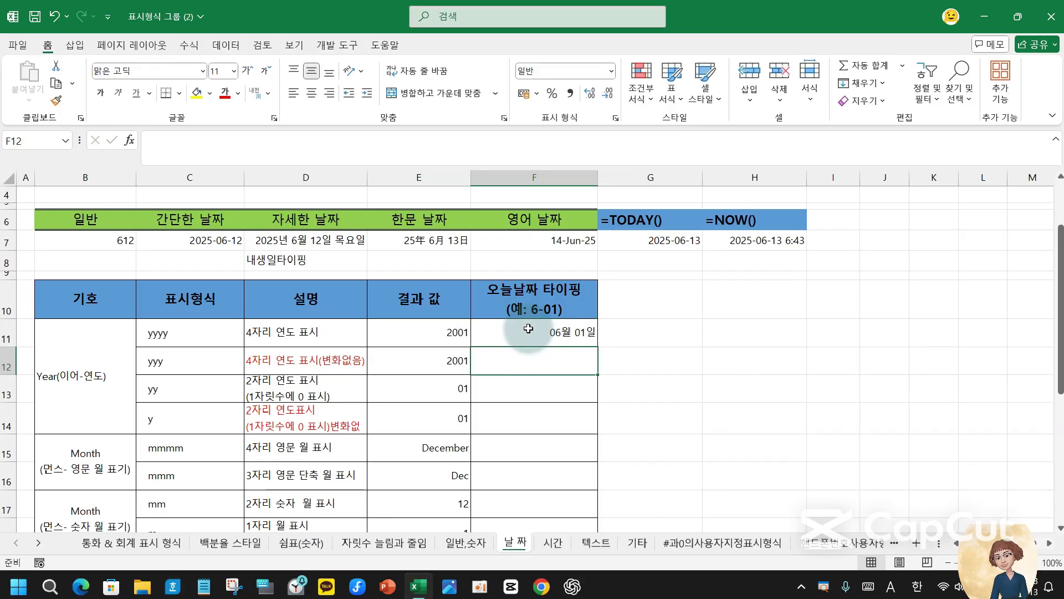
click(551, 332)
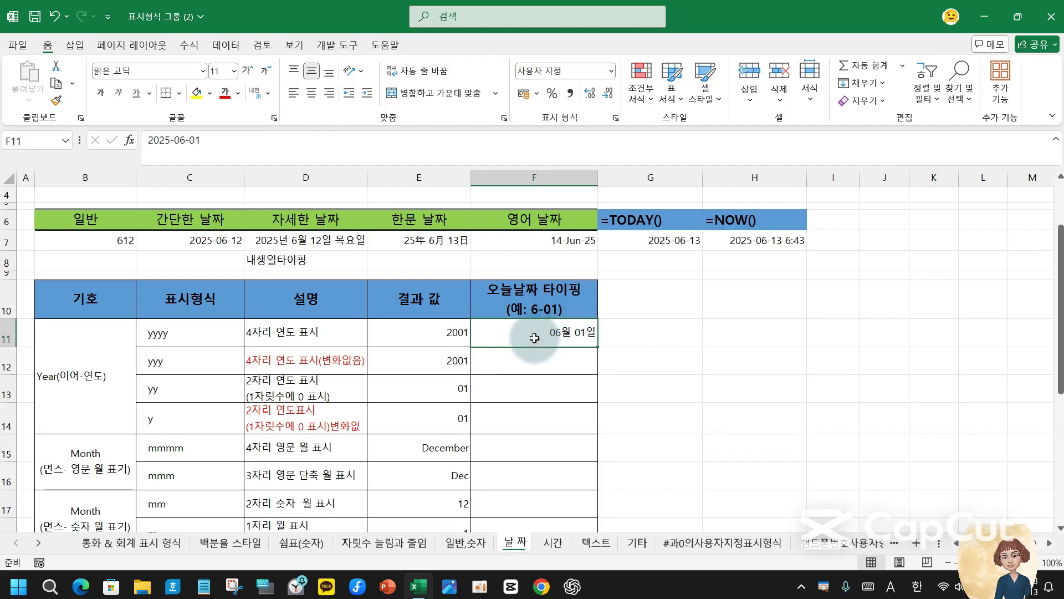
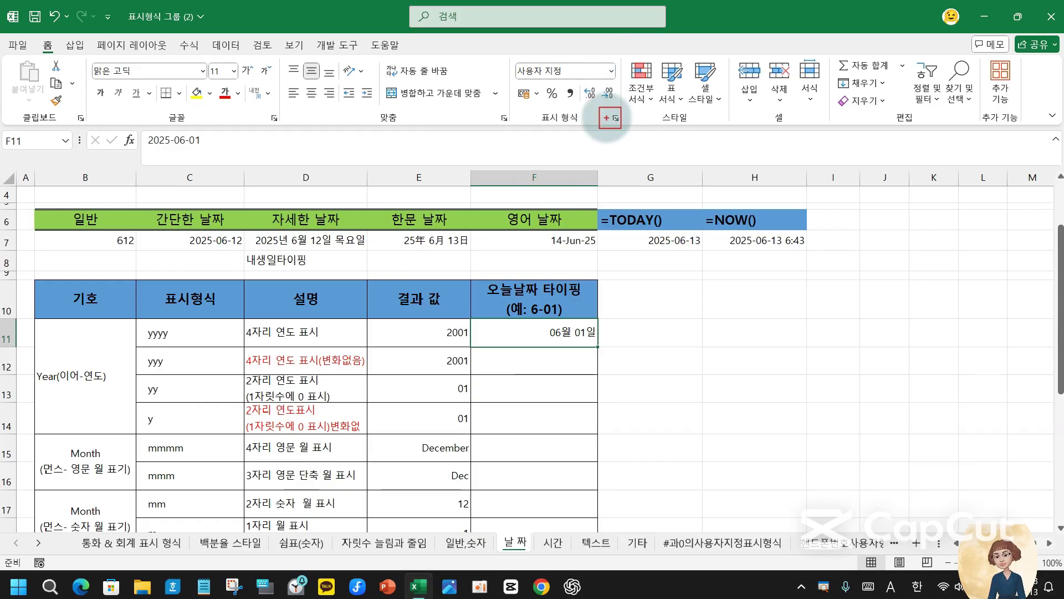
- Give F11 the yyyy custom format so its date displays 2025
click(615, 121)
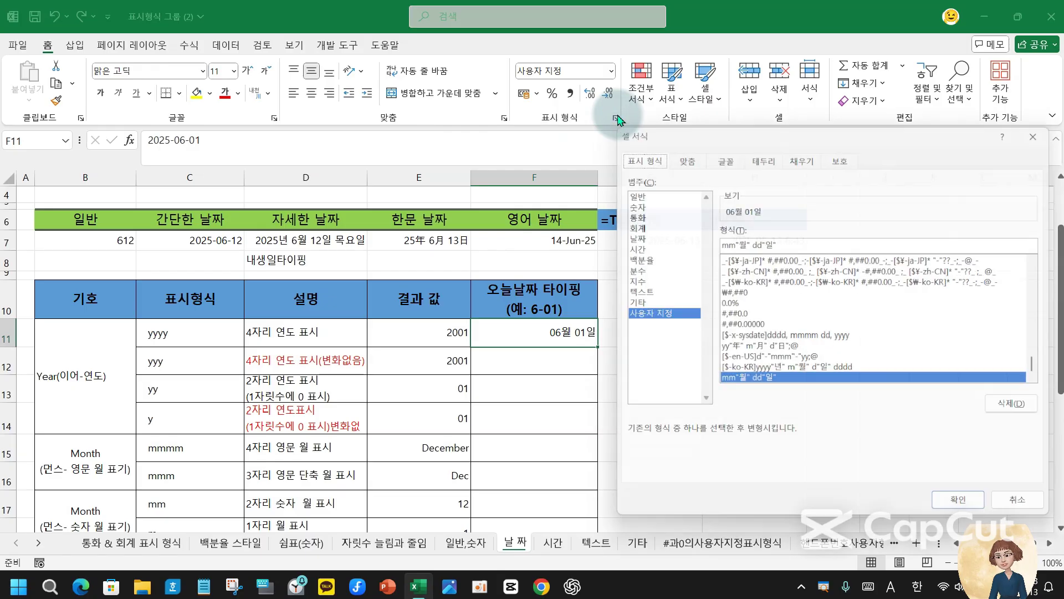
triple_click(797, 239)
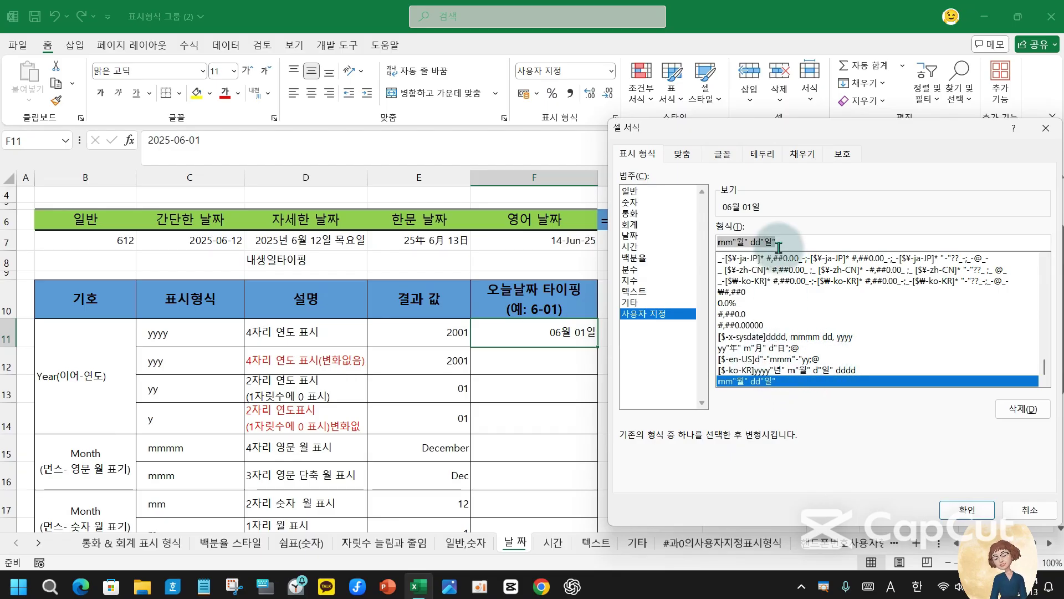
text(yyyy)
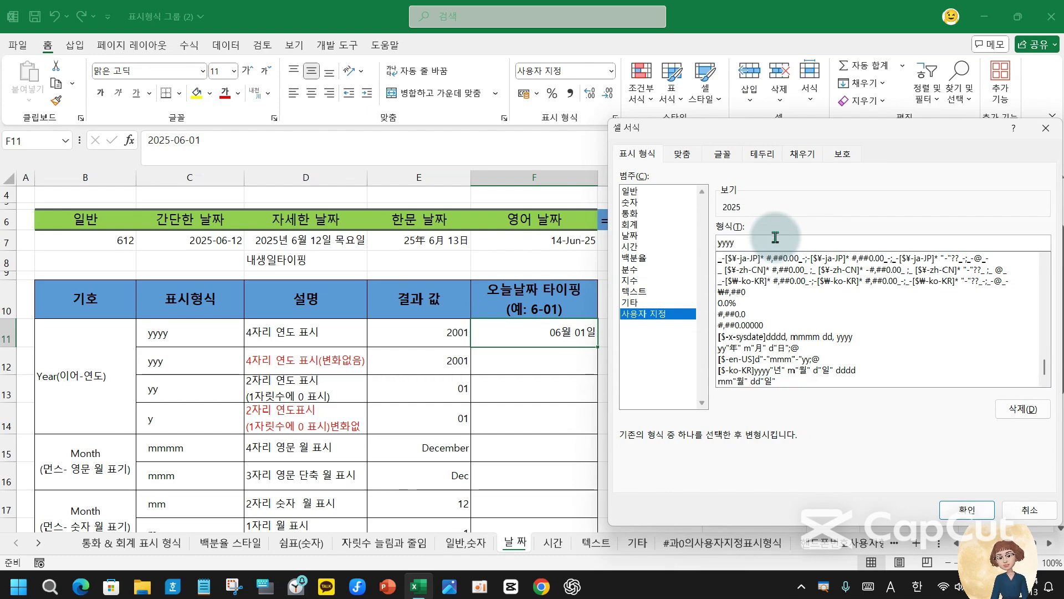
key(Return)
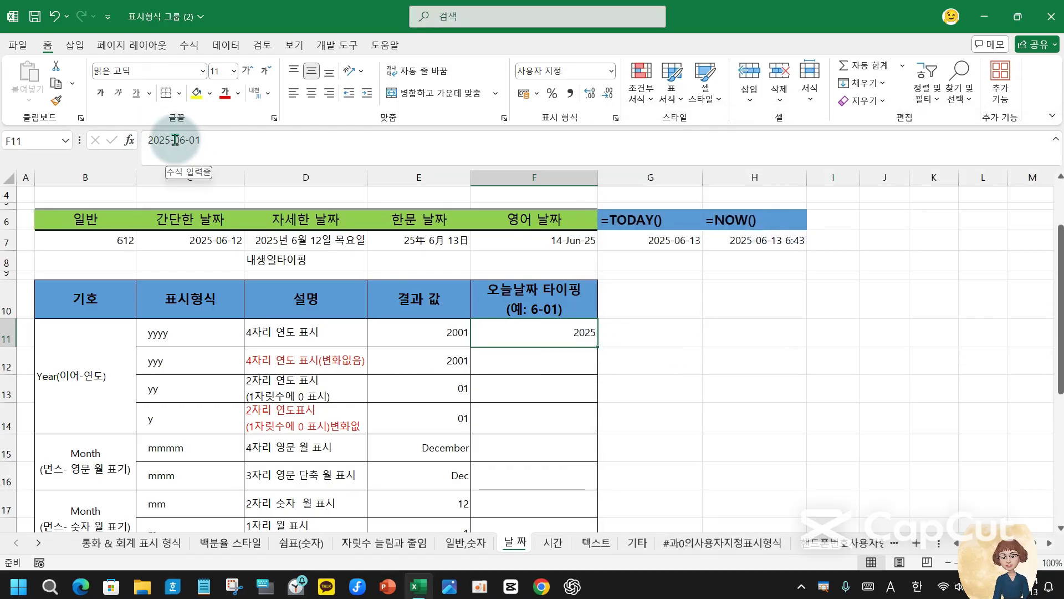
- Check the full date stored in F11 in the formula bar, then move to F12
drag(179, 140, 203, 140)
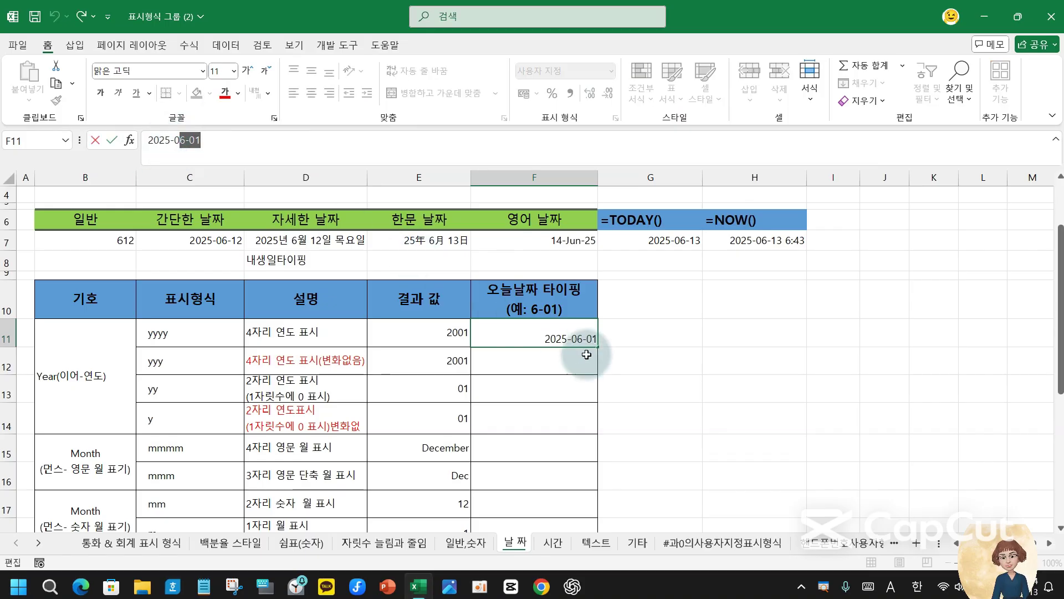
click(537, 365)
click(557, 335)
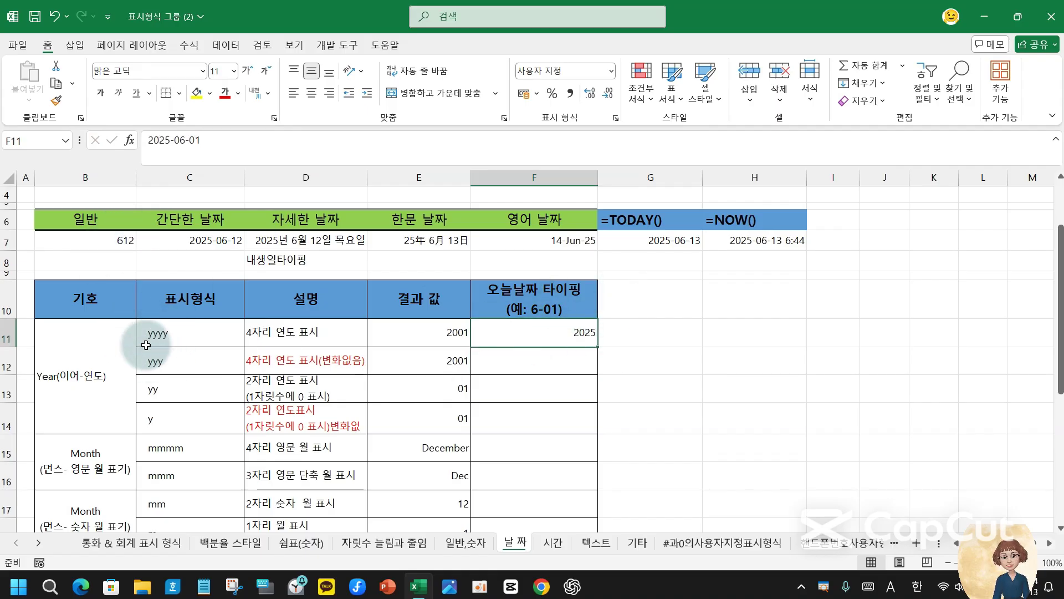
click(568, 360)
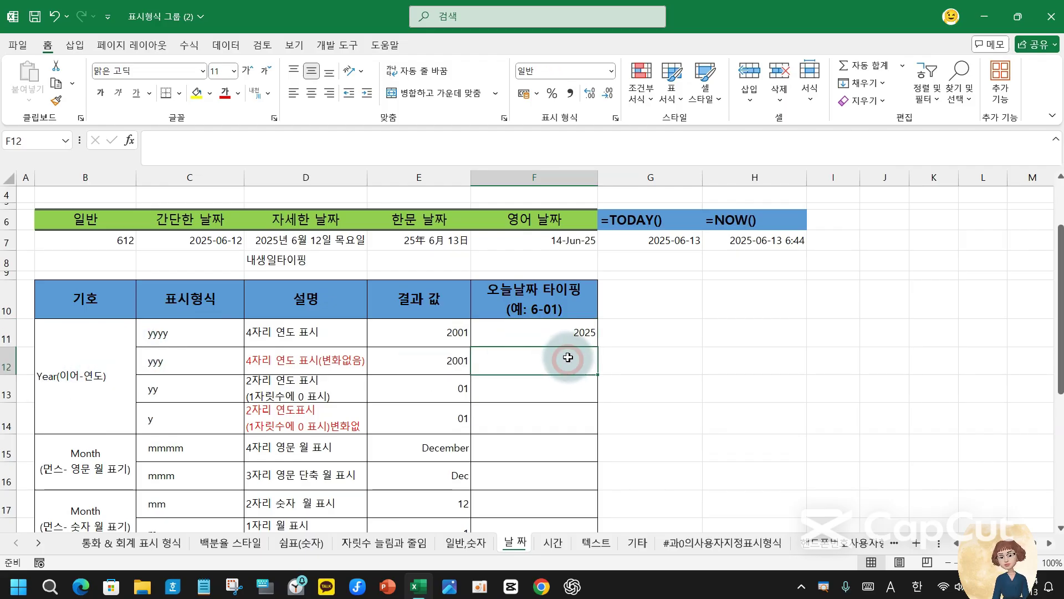
- Format F12 with a custom year code and enter 6-01 so it displays 2025
click(574, 328)
click(577, 359)
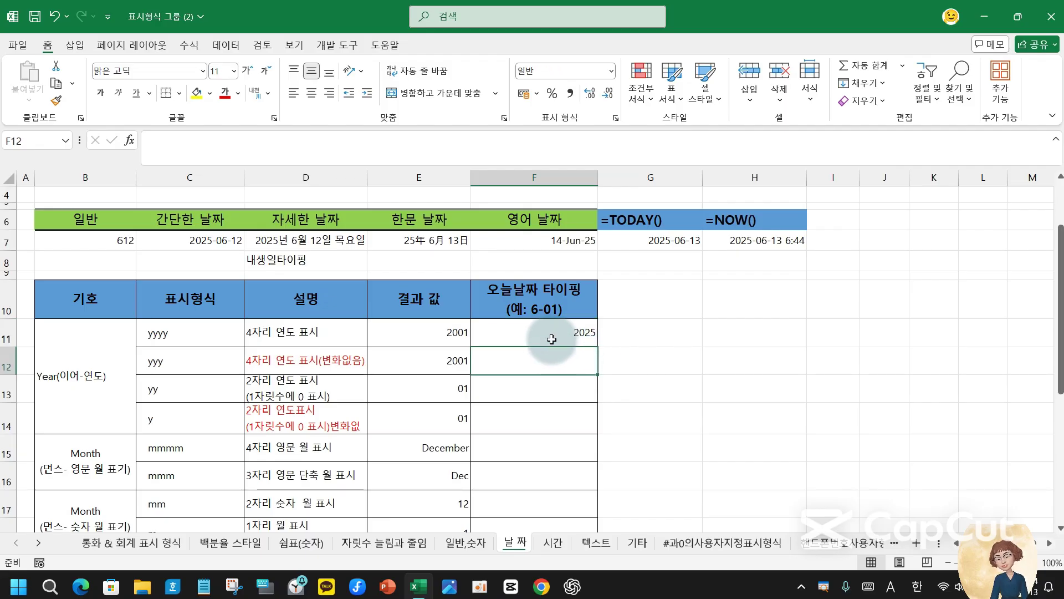
click(614, 118)
click(683, 314)
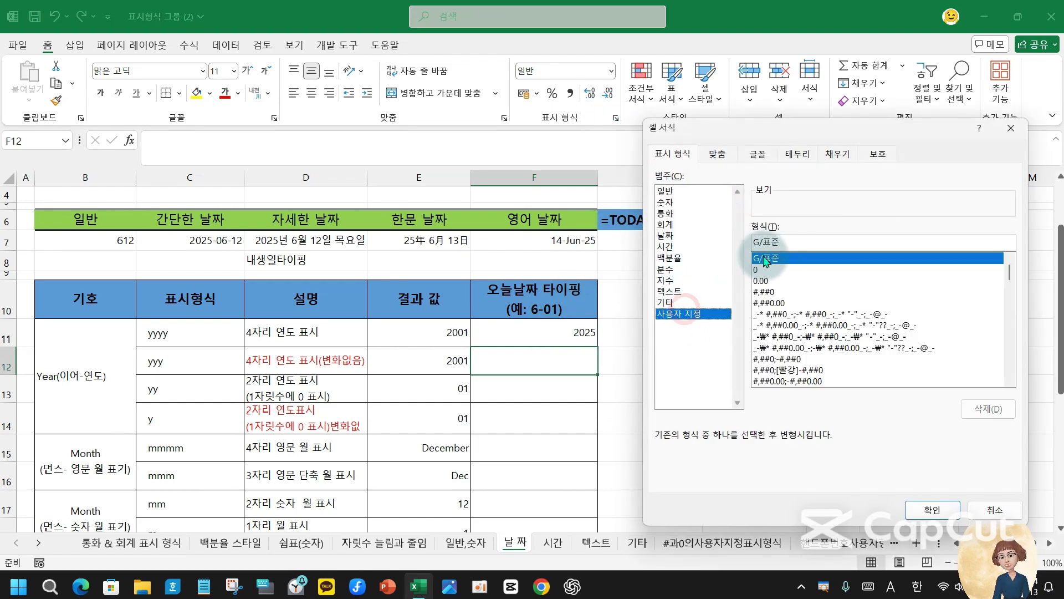
drag(823, 241, 702, 255)
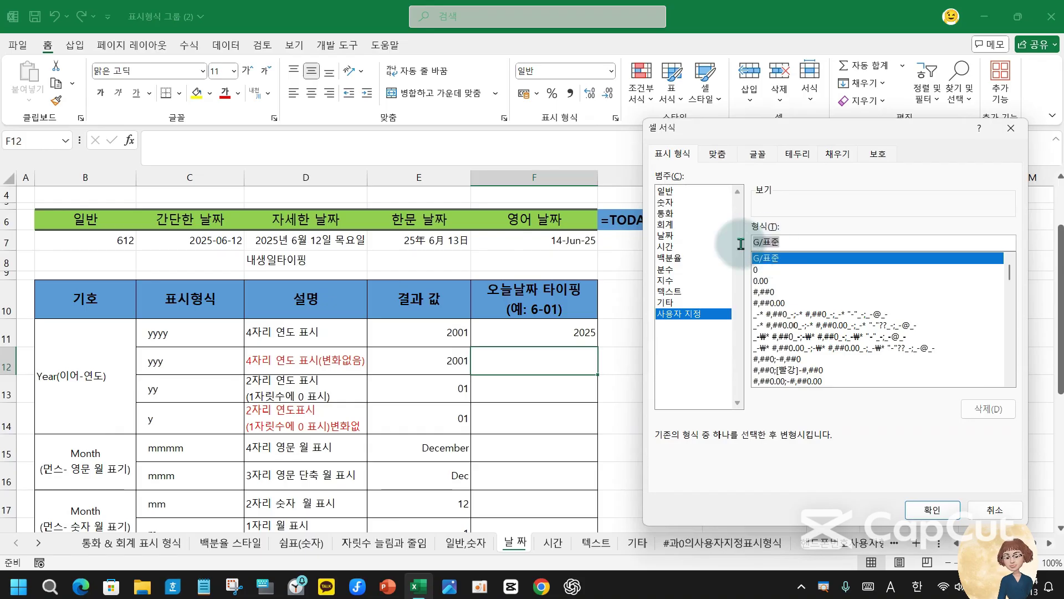
text(yyy)
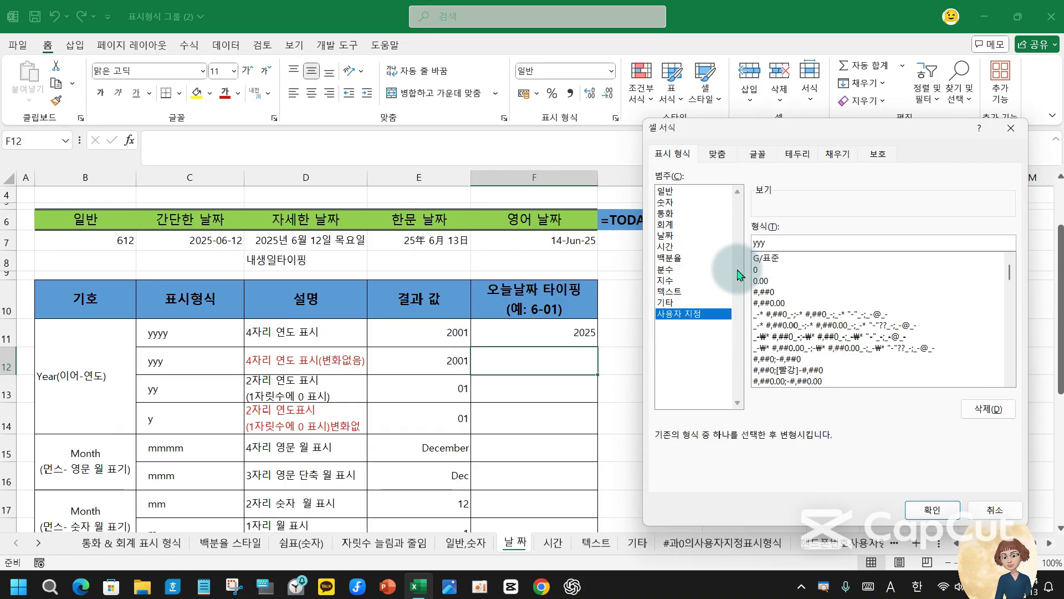
key(Return)
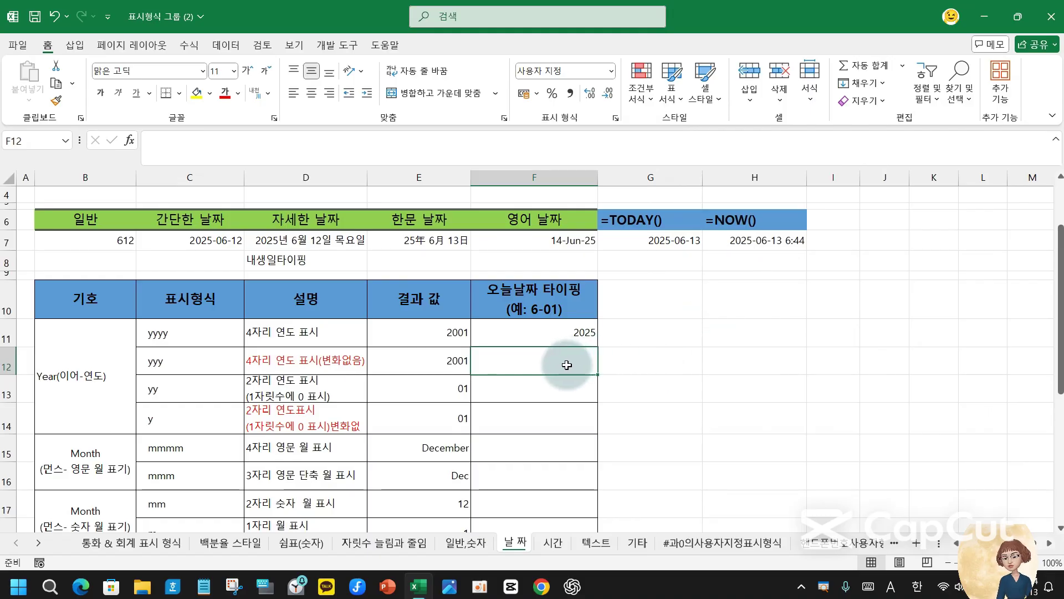
text(6-)
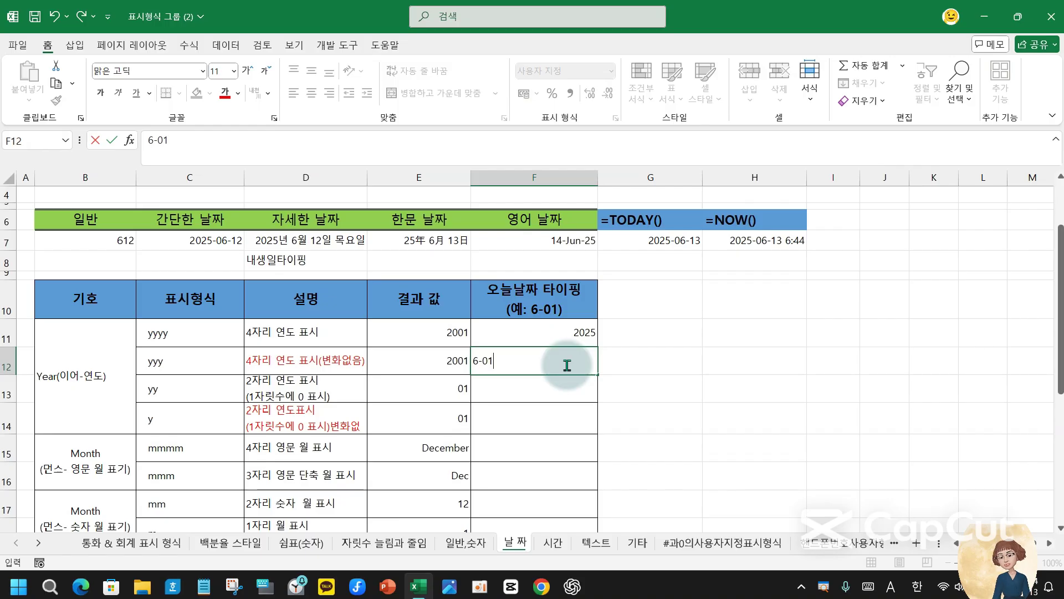
text(01)
key(Return)
- Fill the yyyy row C11:F11 yellow
click(568, 366)
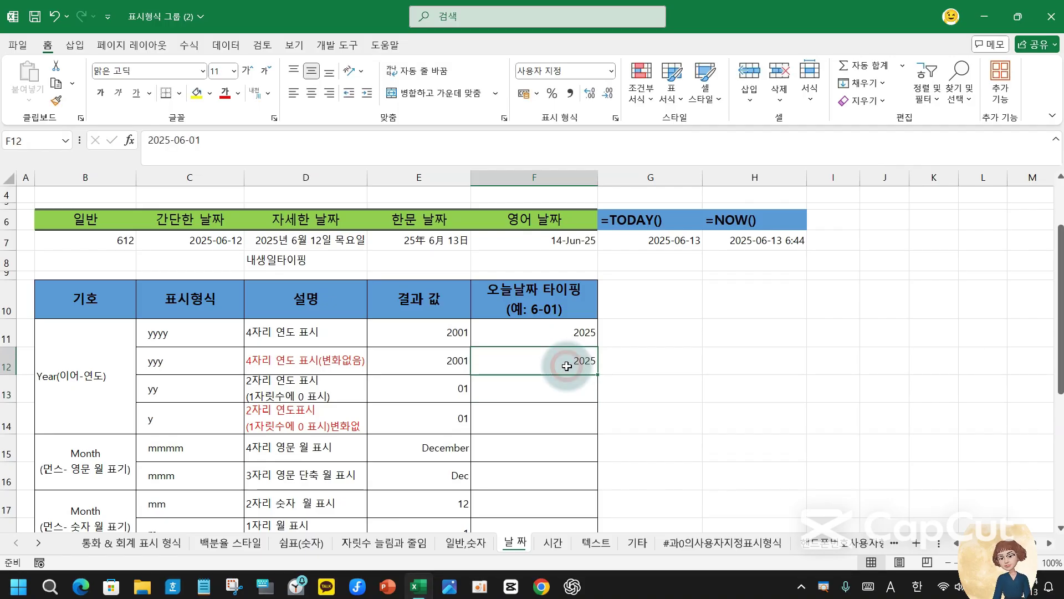
click(318, 360)
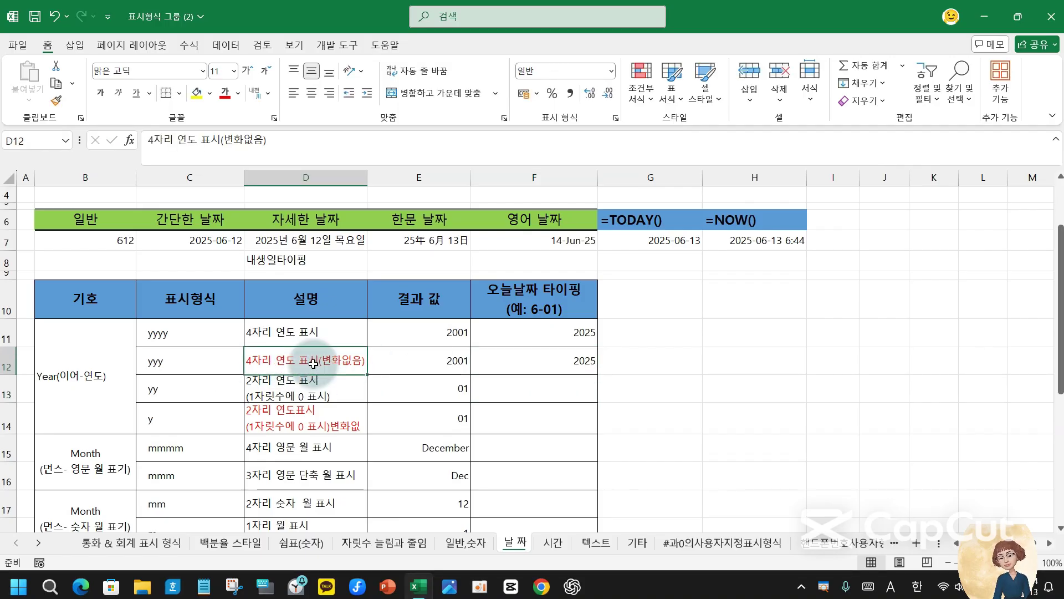
click(571, 358)
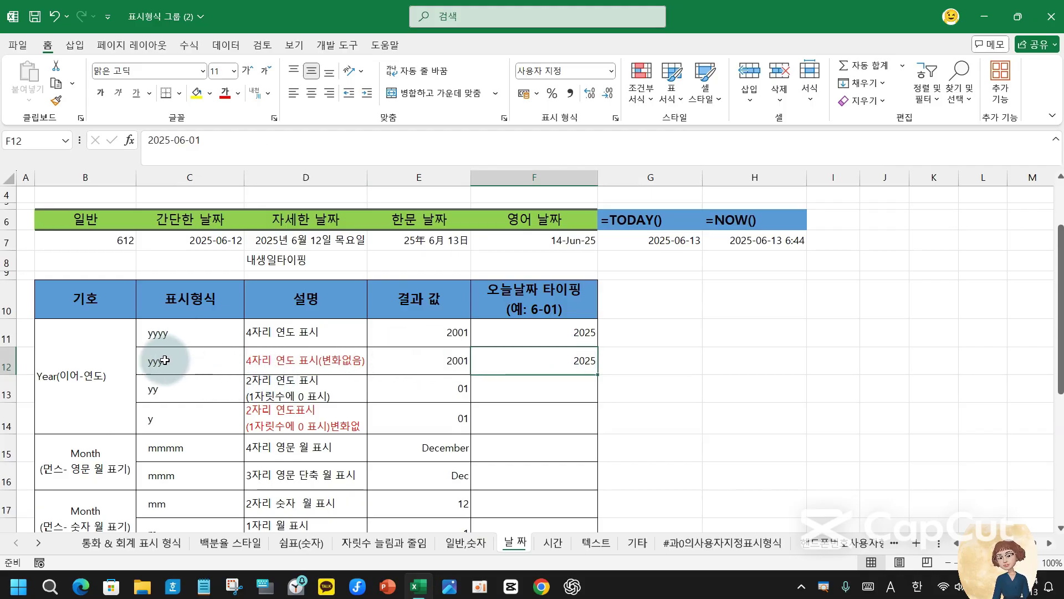
drag(165, 360, 541, 362)
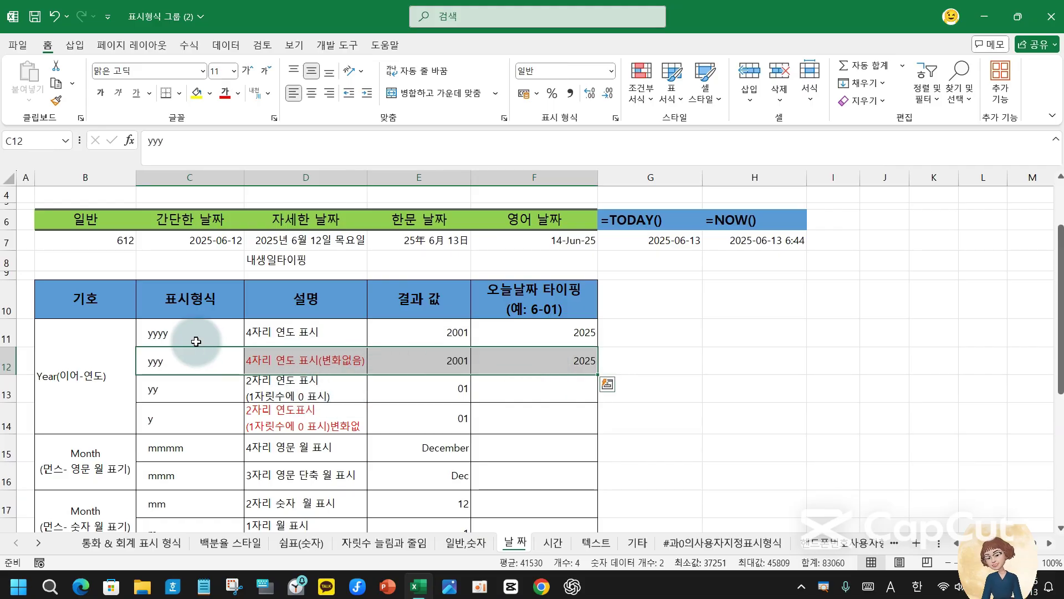
drag(196, 341, 551, 336)
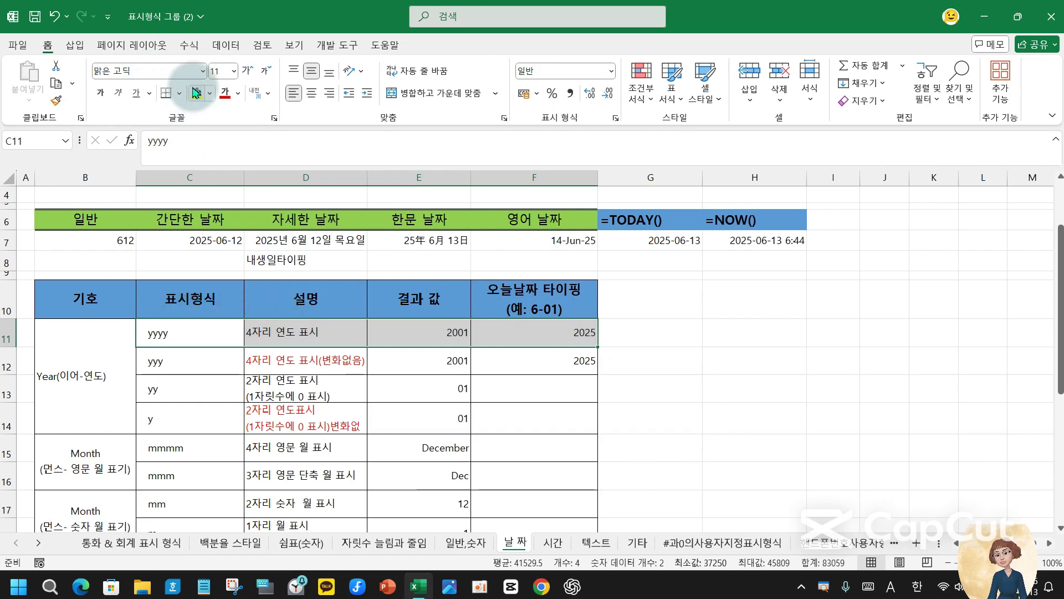
click(197, 96)
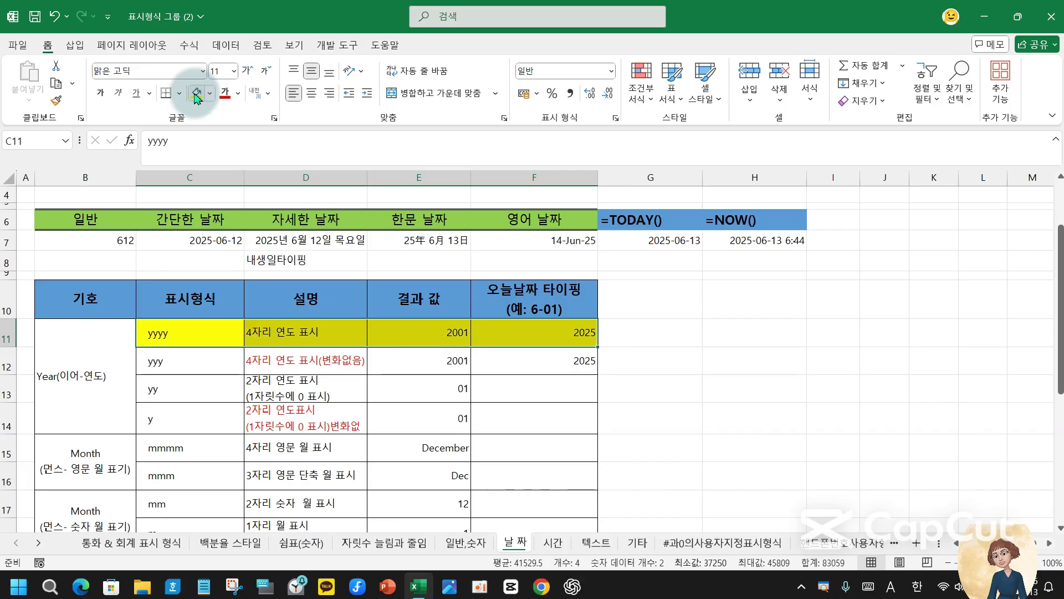
click(566, 383)
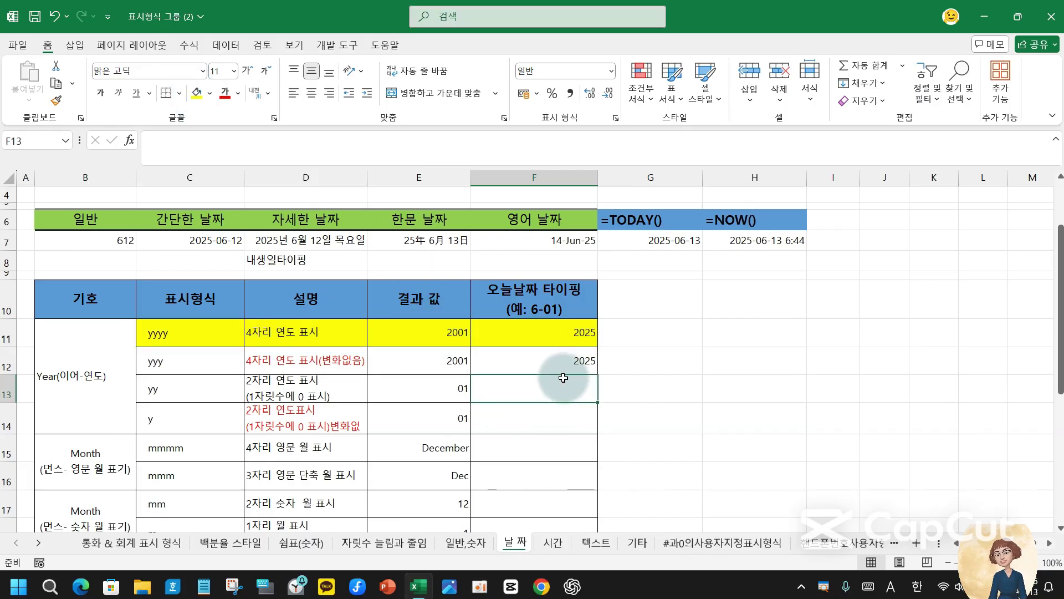
- Enter a date in F13 and apply the yy custom format so it shows 25
text(9-)
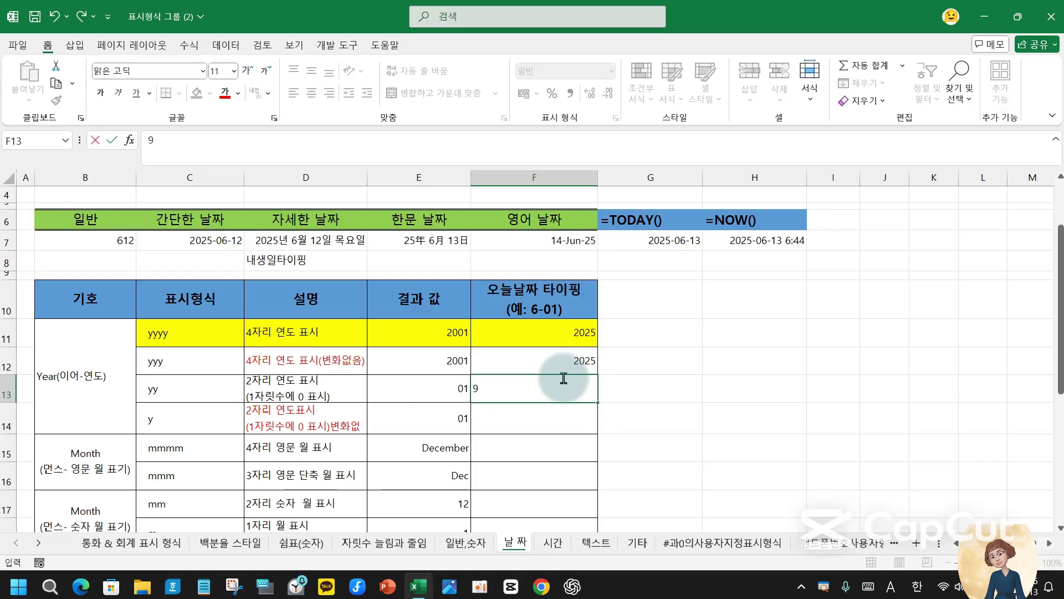
key(Return)
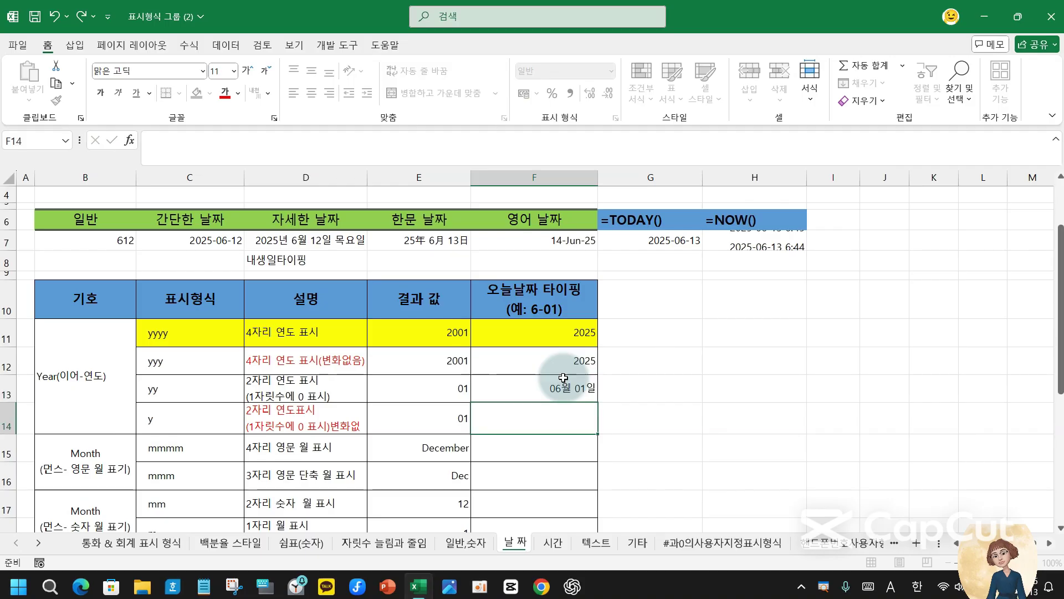
click(563, 382)
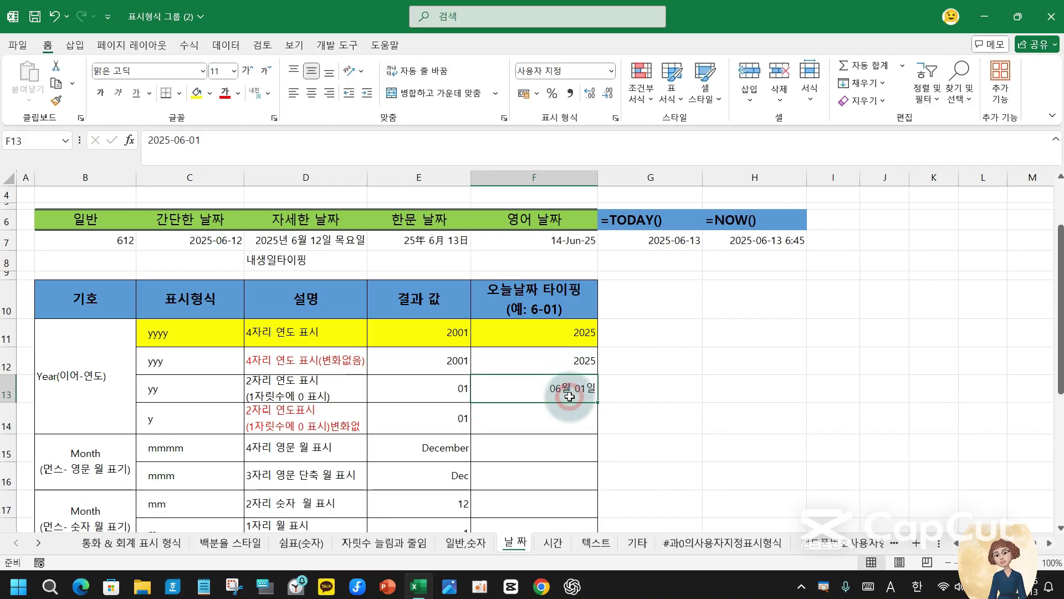
click(616, 119)
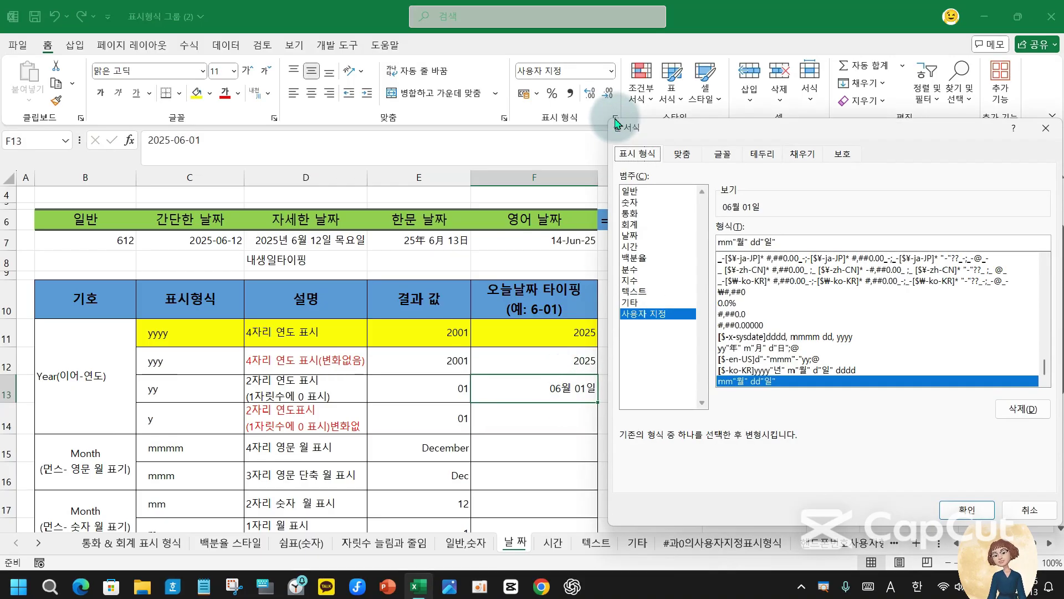
click(812, 242)
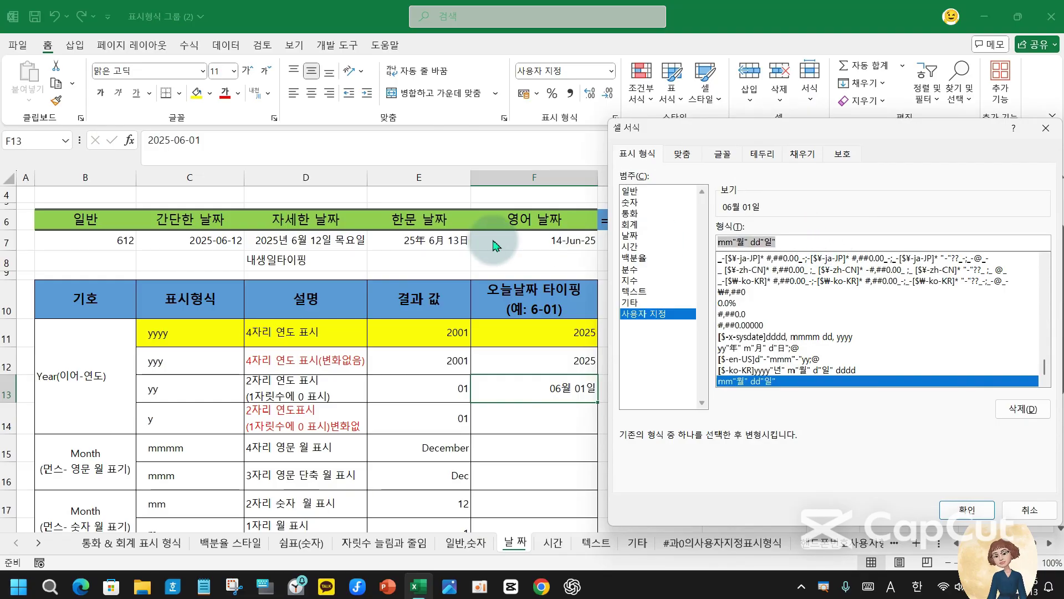
text(yy)
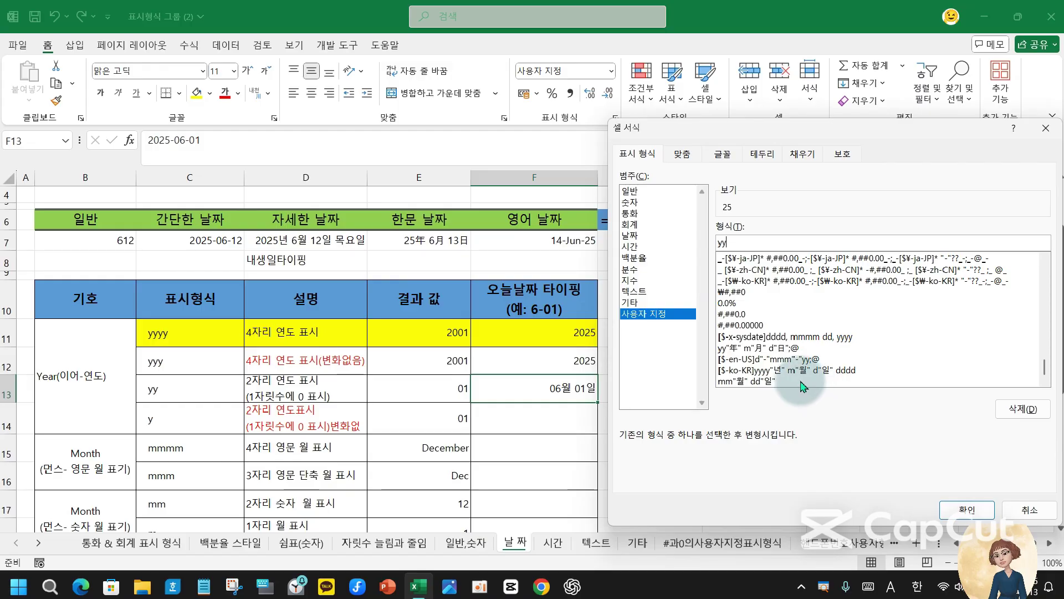
key(Return)
- Give F14 the y custom format and enter 6-01 so it displays 25
click(551, 413)
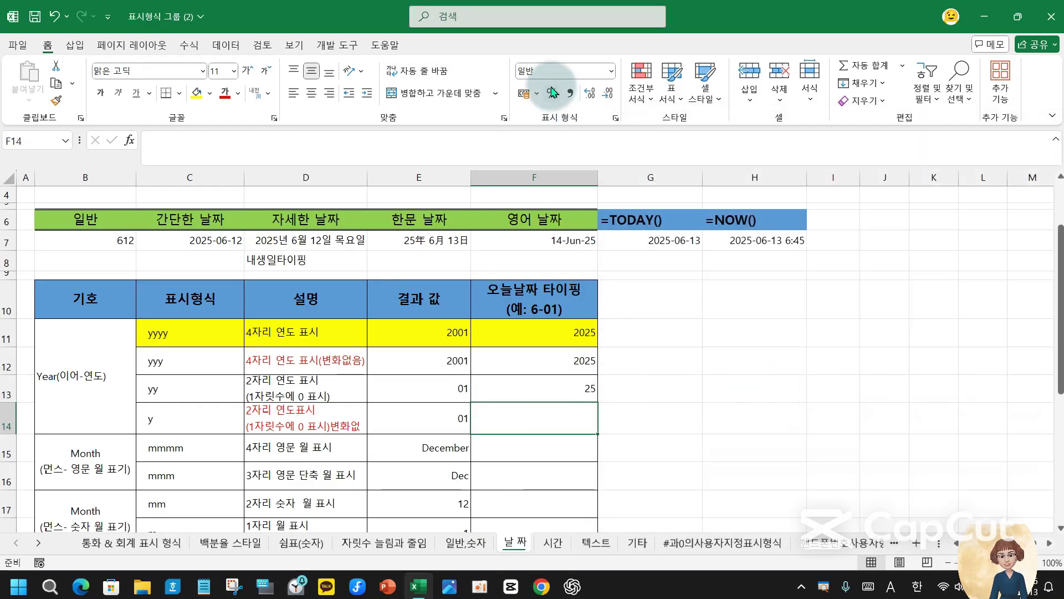
click(616, 117)
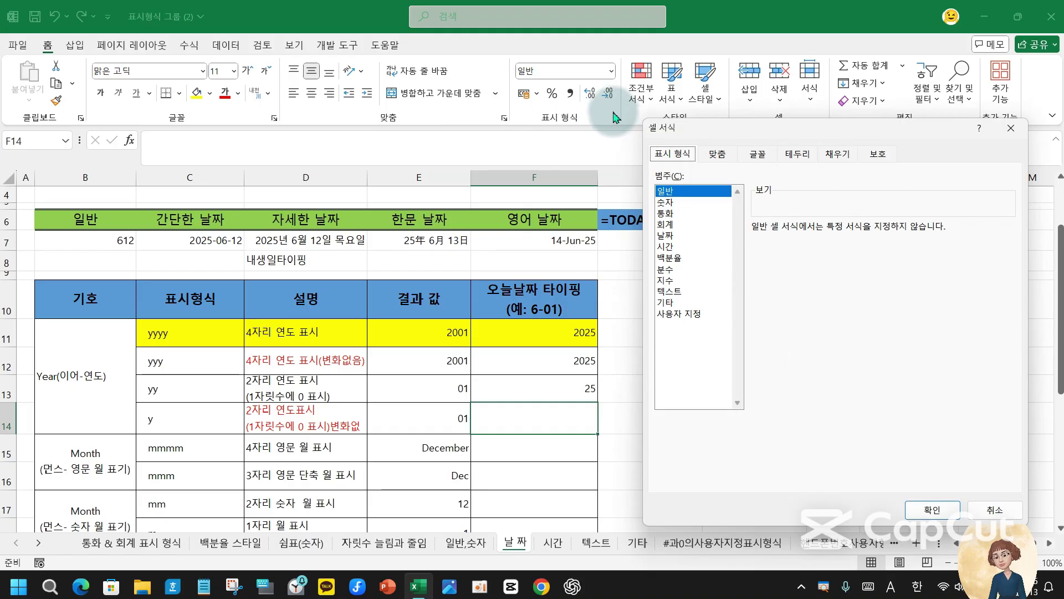
click(693, 314)
click(797, 240)
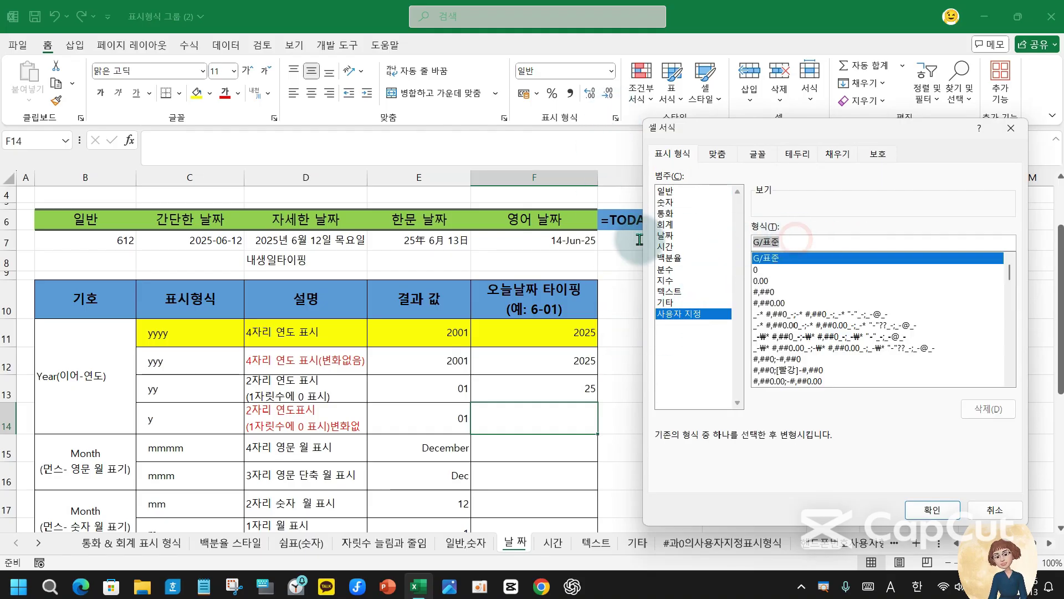
text(y)
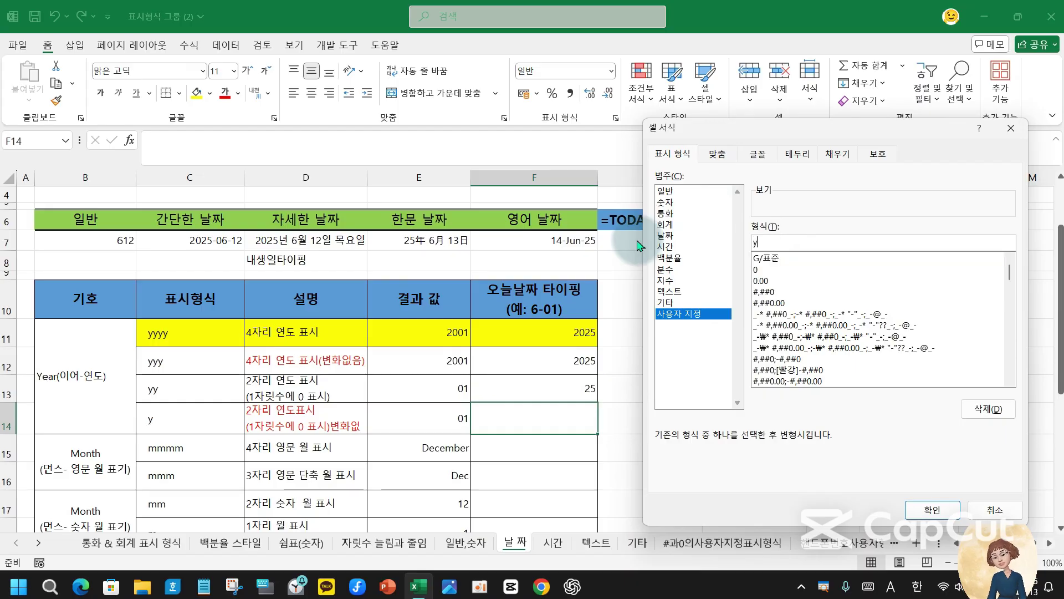
key(Return)
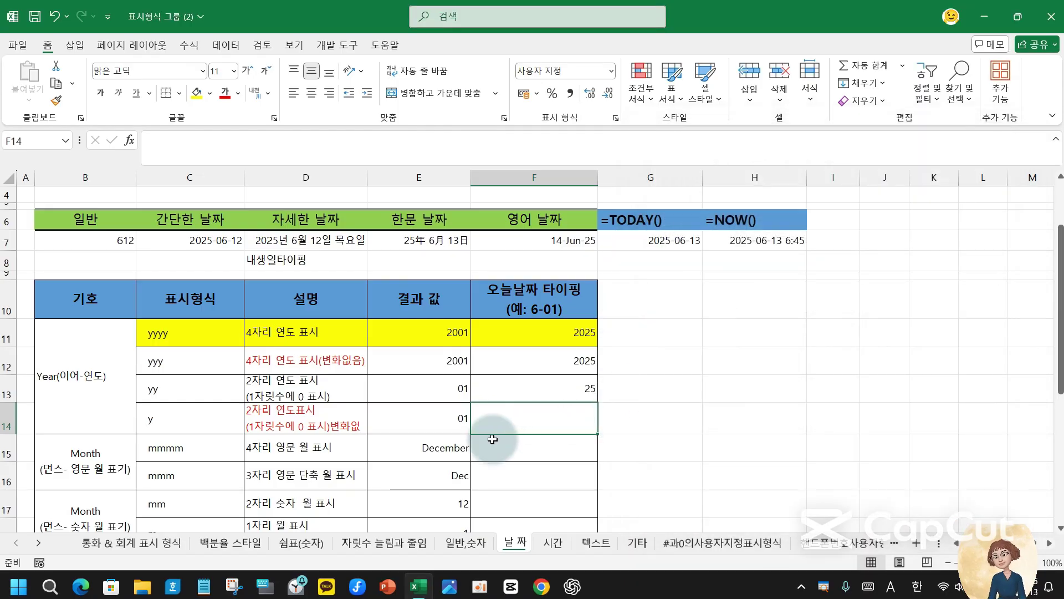
text(6-01)
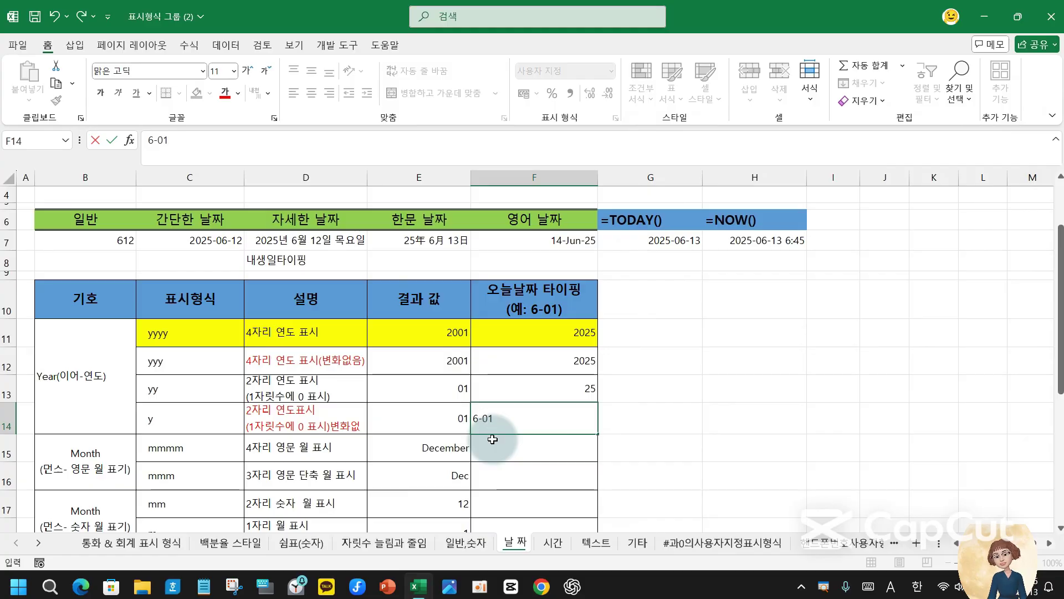
key(Return)
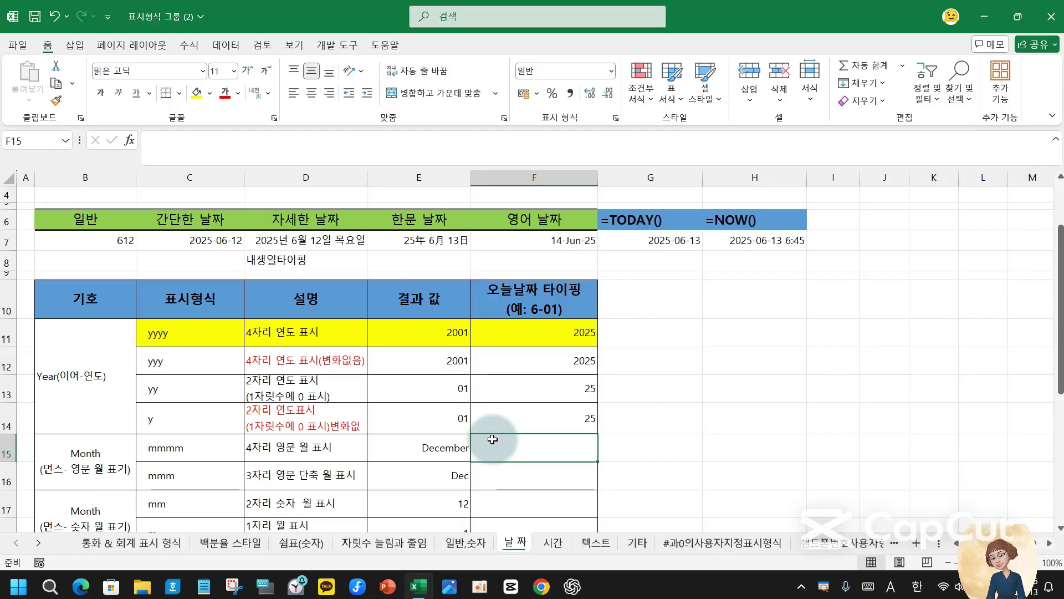
- Re-enter F13 as 2001-06-01 and F14 as 2001-6-1 so both display 01
key(Up)
key(Up)
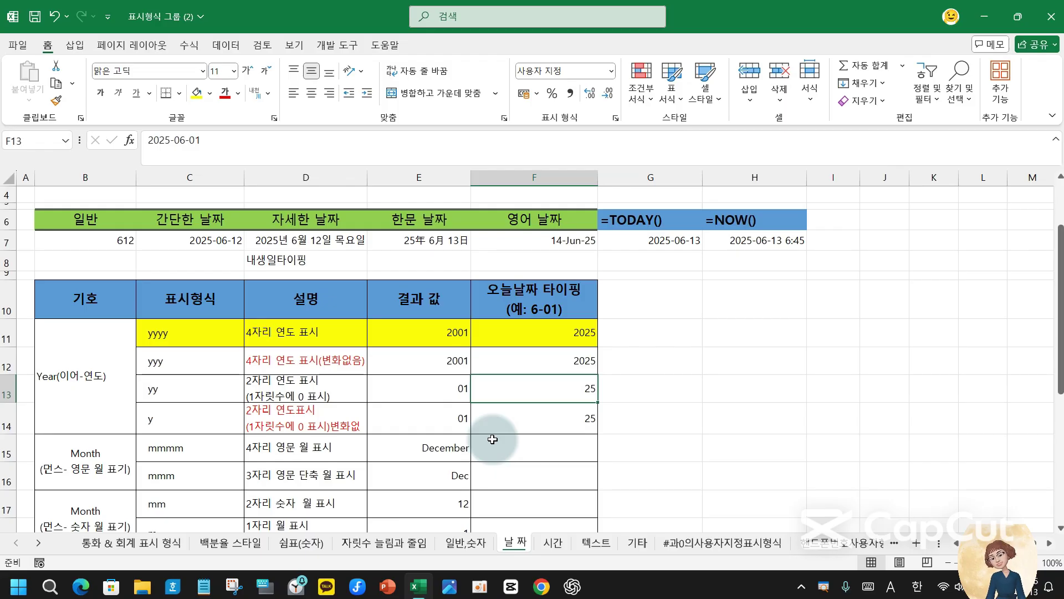
text(20)
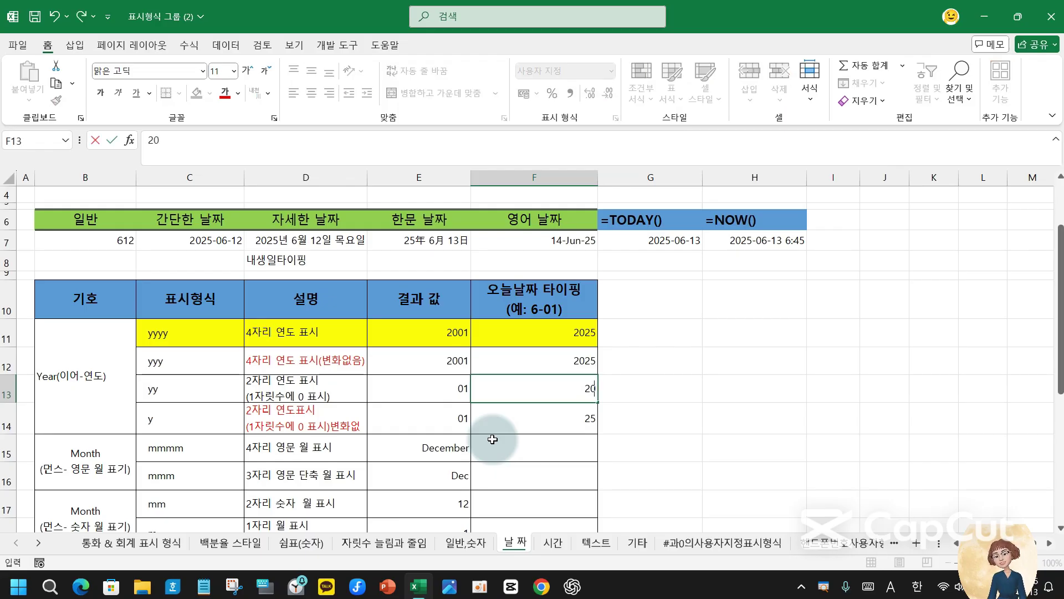
text(01-6-01)
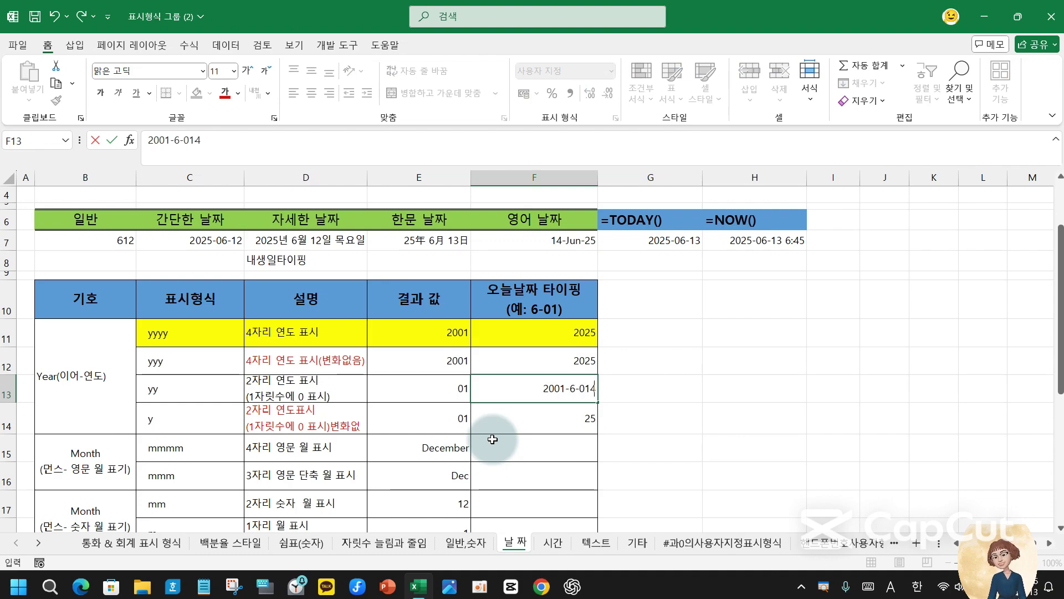
key(Return)
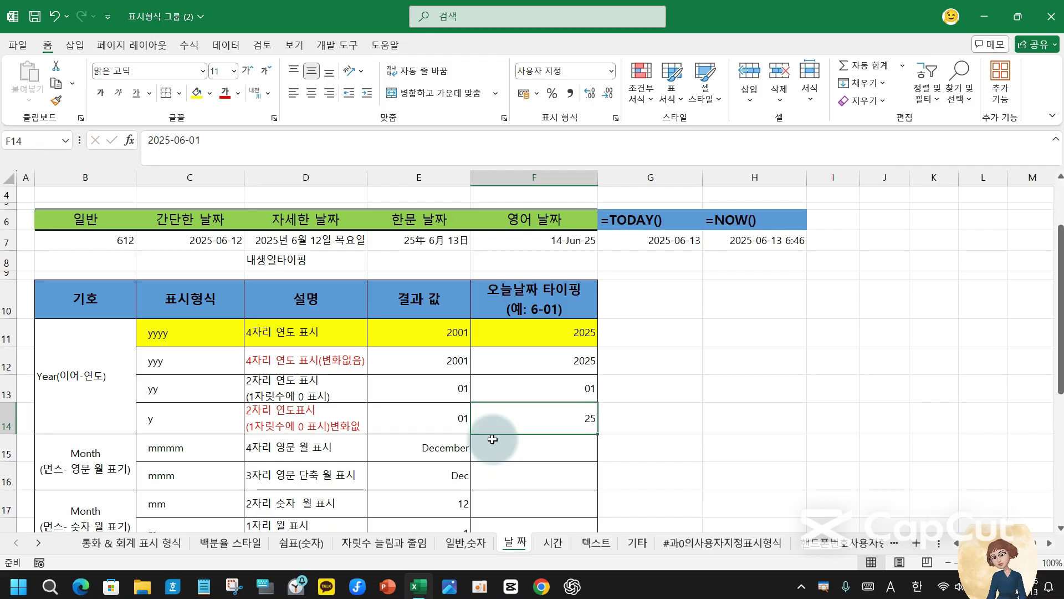
click(560, 397)
click(548, 428)
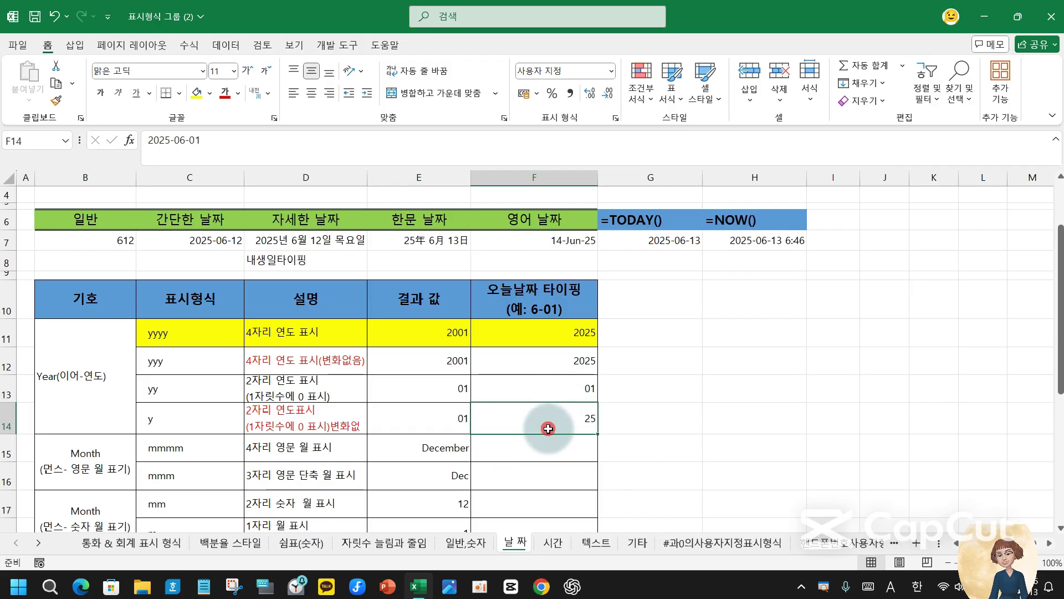
drag(244, 149, 134, 148)
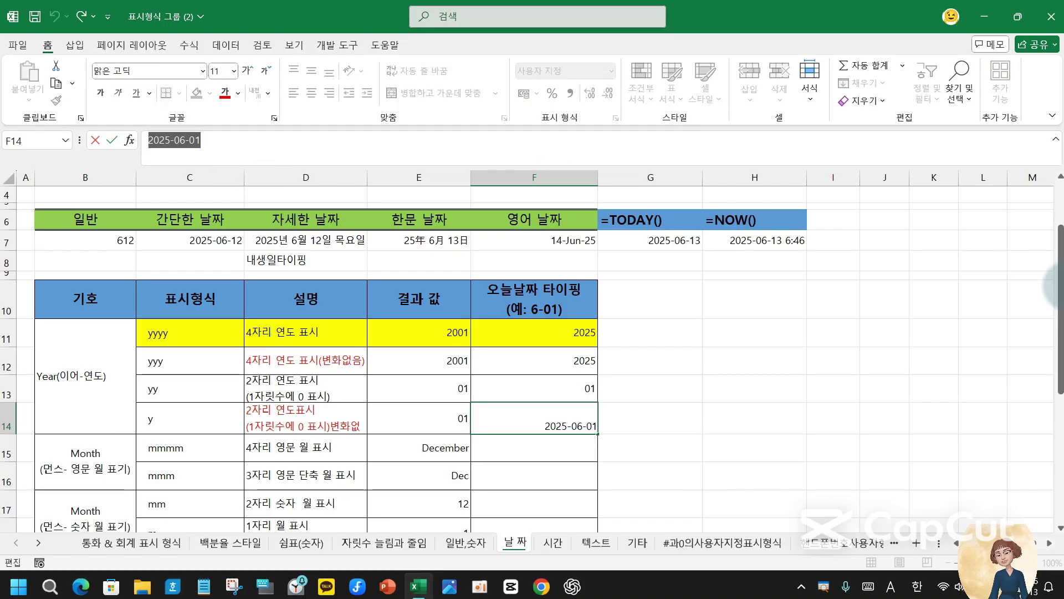
text(20)
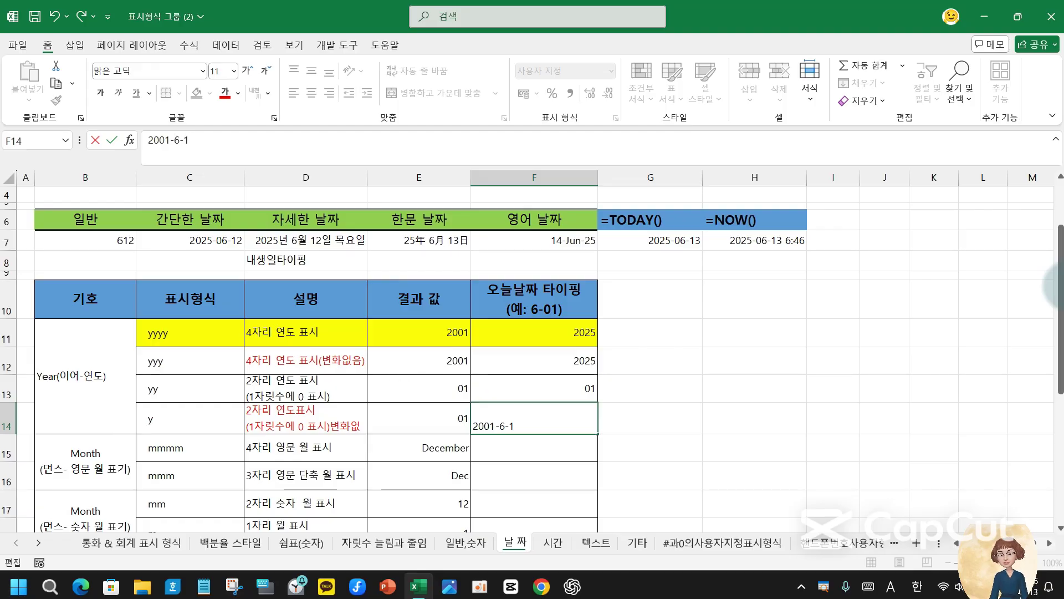
key(Return)
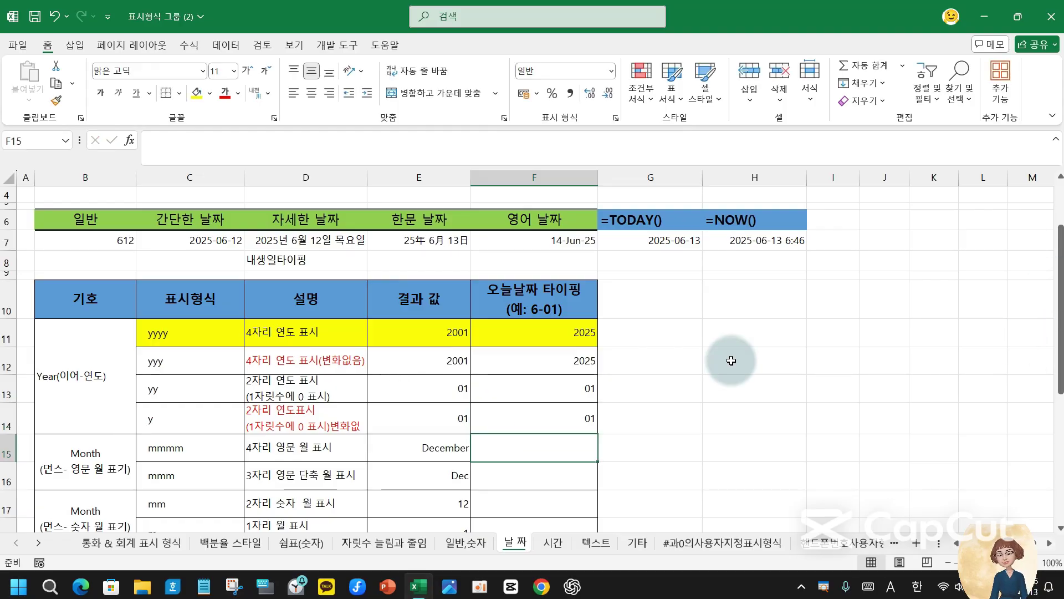
- Fill the yy row C13:F13 yellow and review F13's date and C13's code
drag(218, 423, 557, 411)
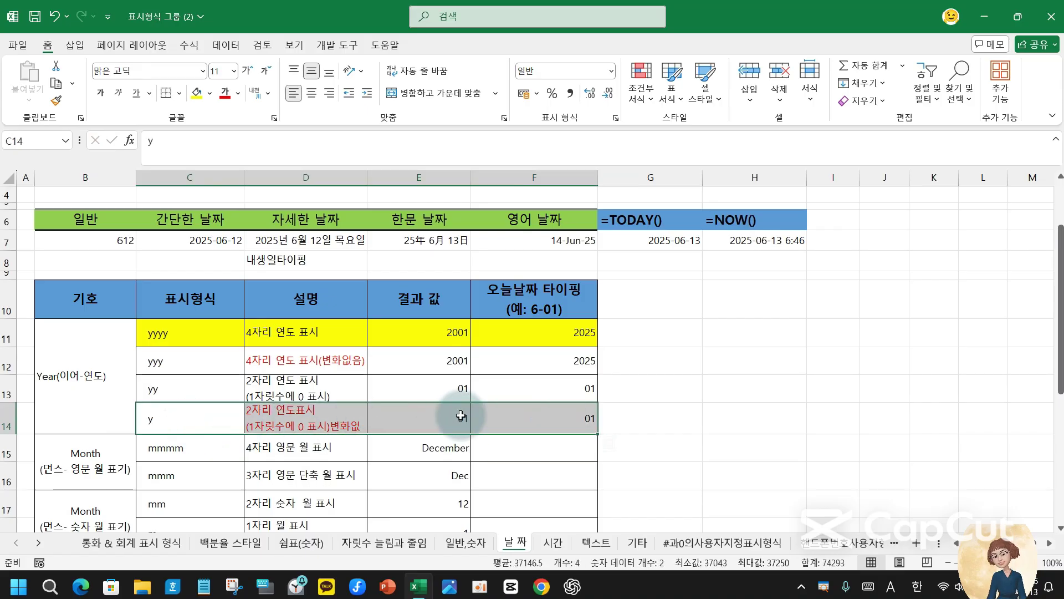
click(571, 413)
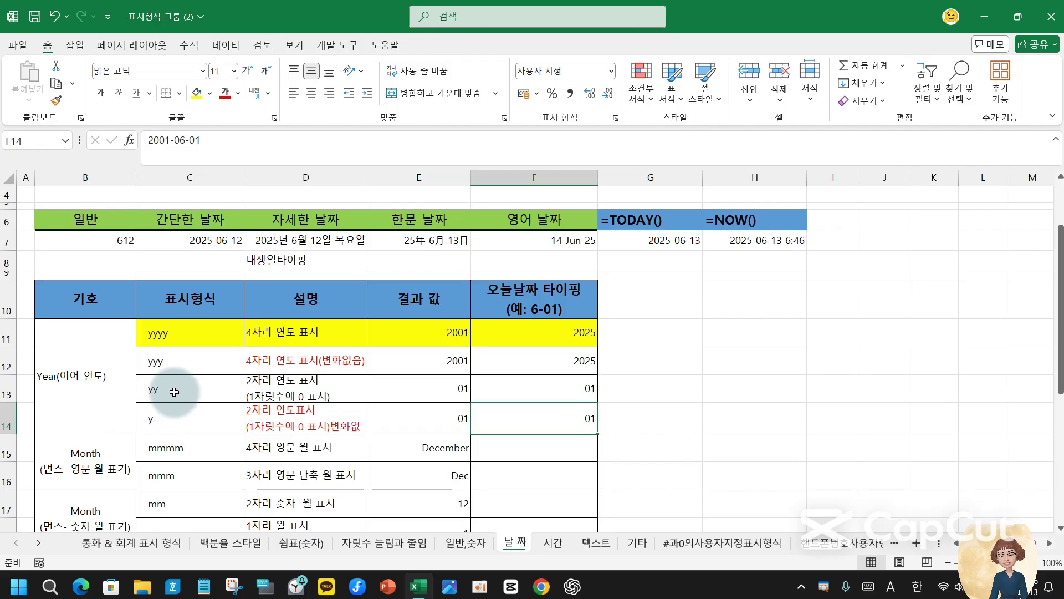
drag(177, 392, 549, 384)
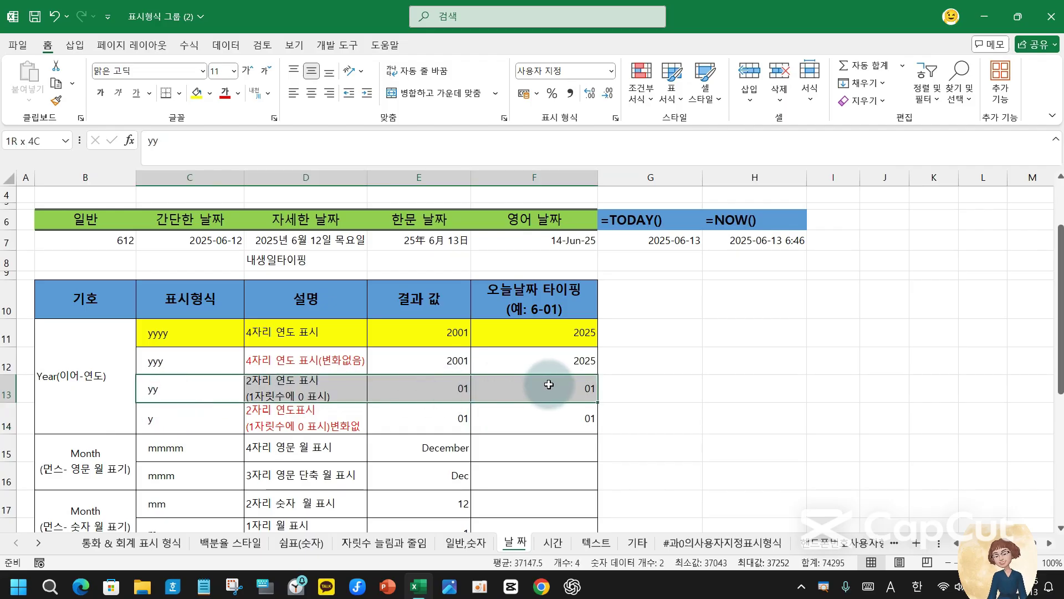
click(197, 95)
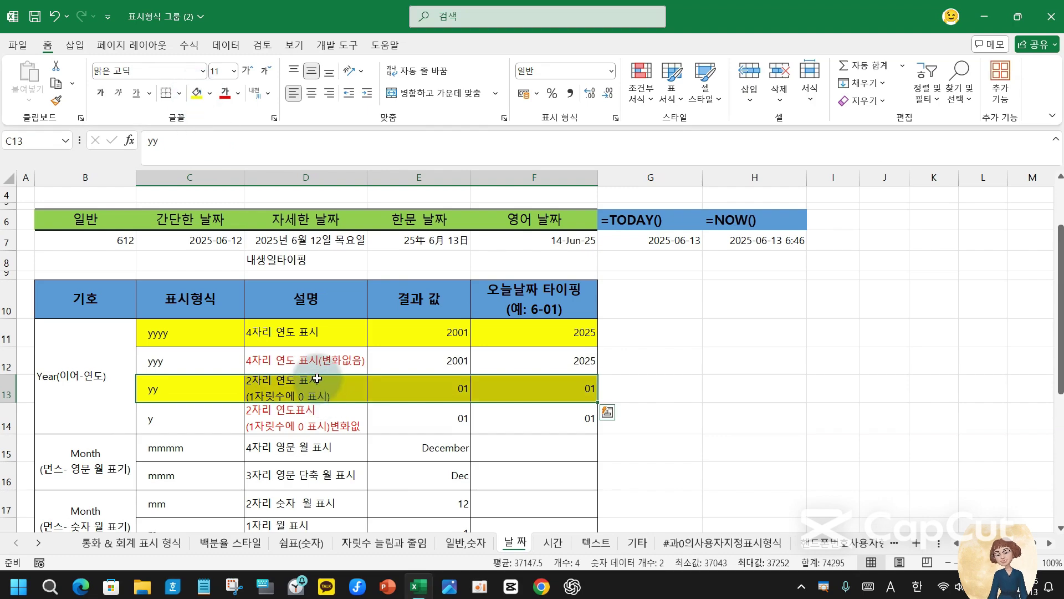
click(576, 388)
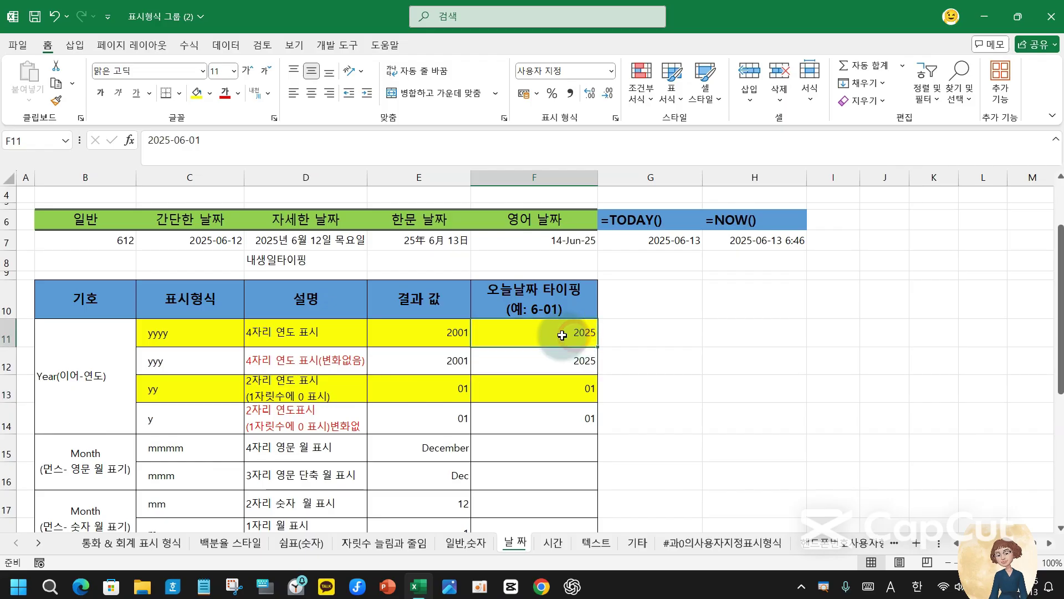
click(200, 387)
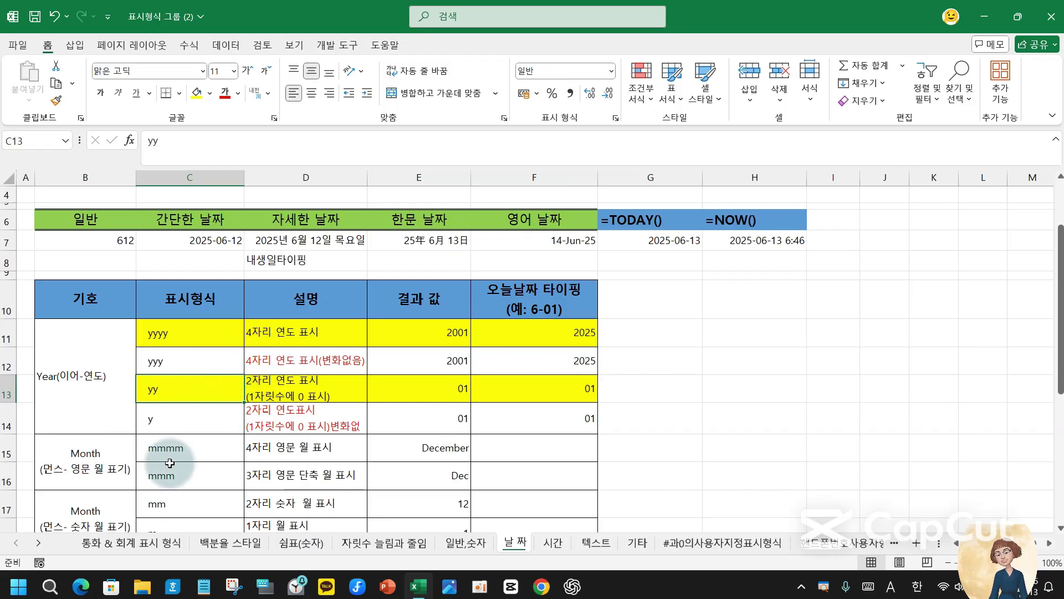
click(526, 440)
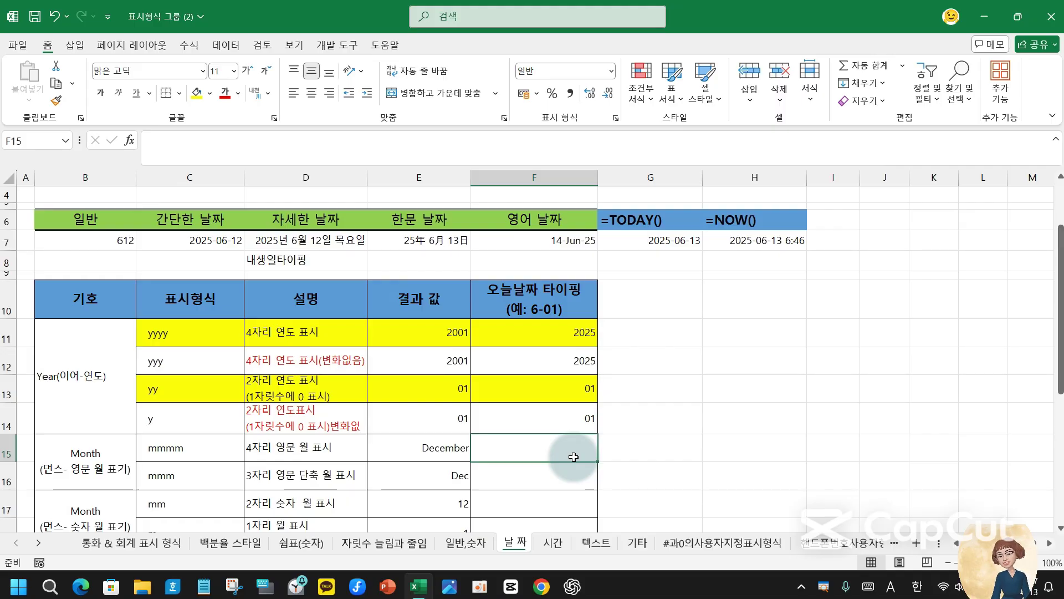
- Enter 11-11 in F15 and apply the mmmm custom format so it shows November
text(11-)
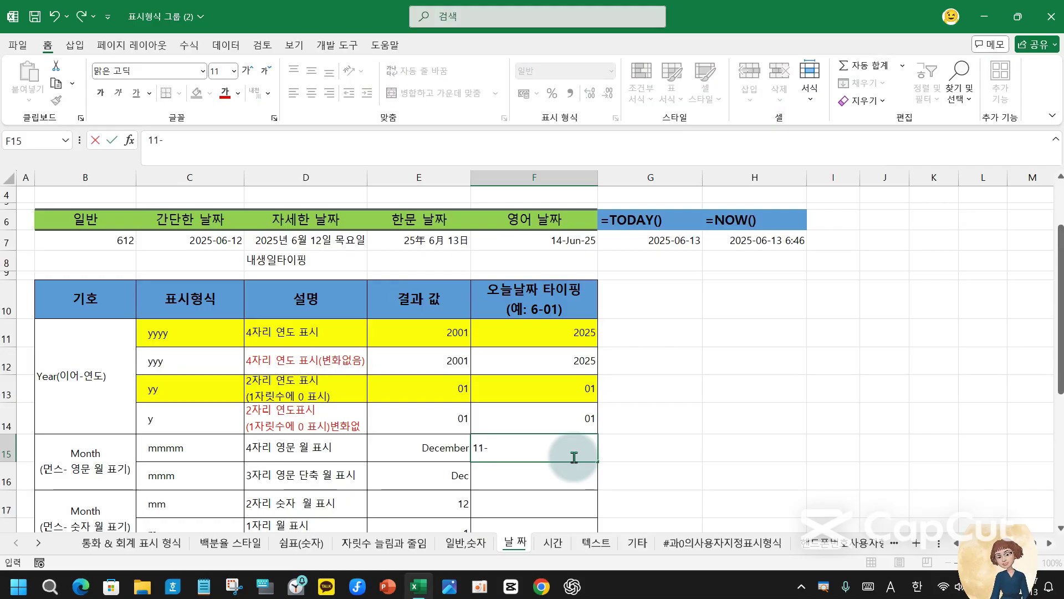
text(11)
key(Return)
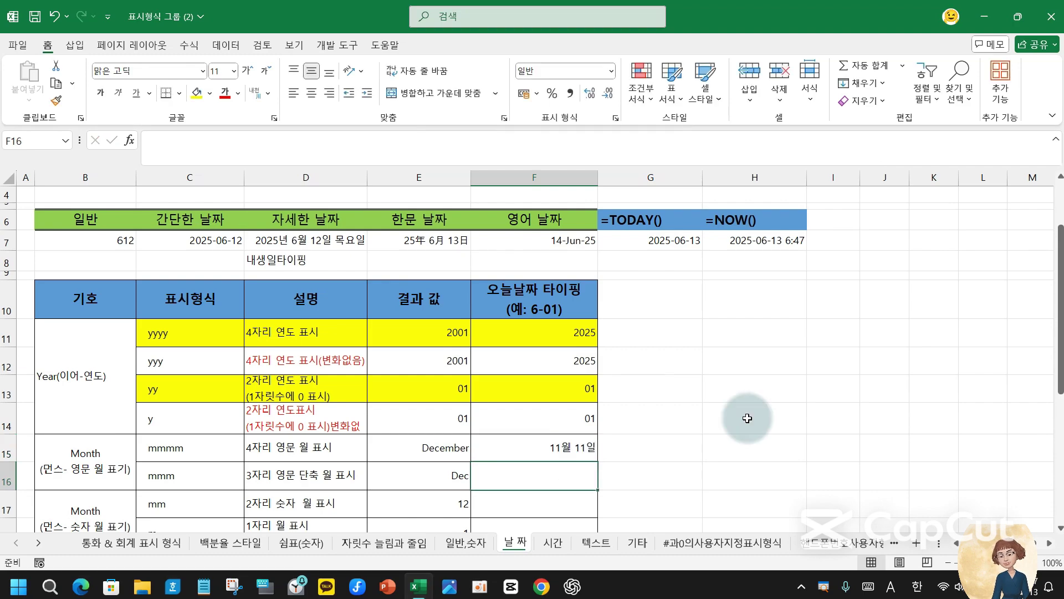
click(554, 449)
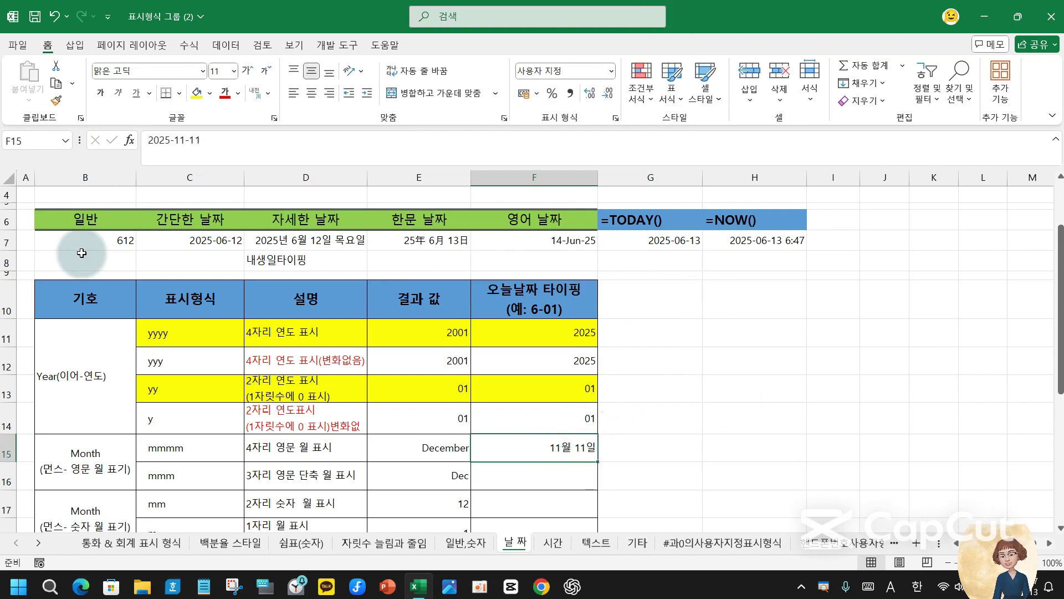
click(615, 117)
drag(786, 242, 520, 226)
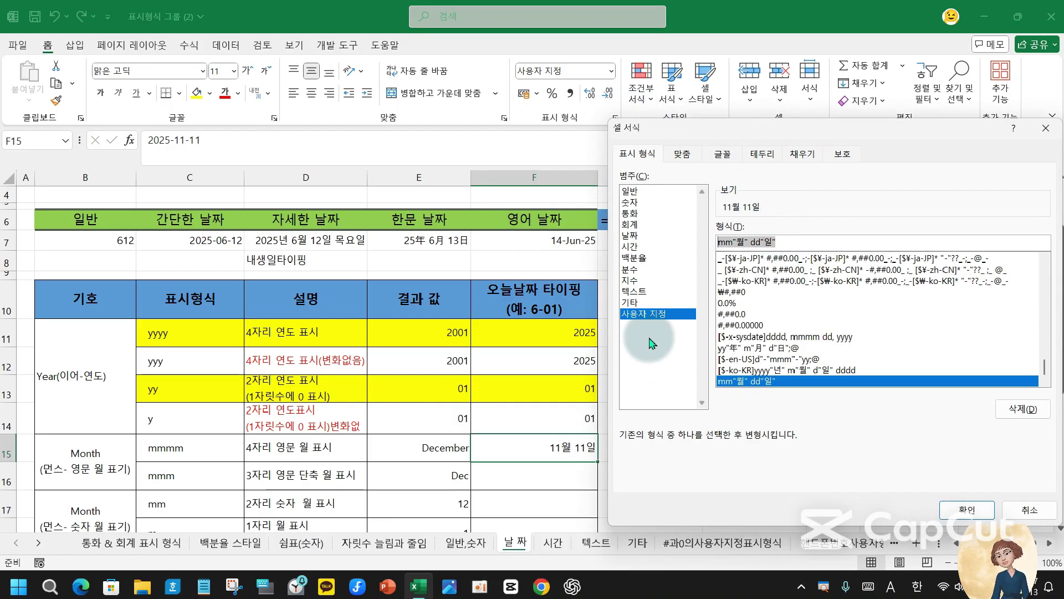
text(mmmm)
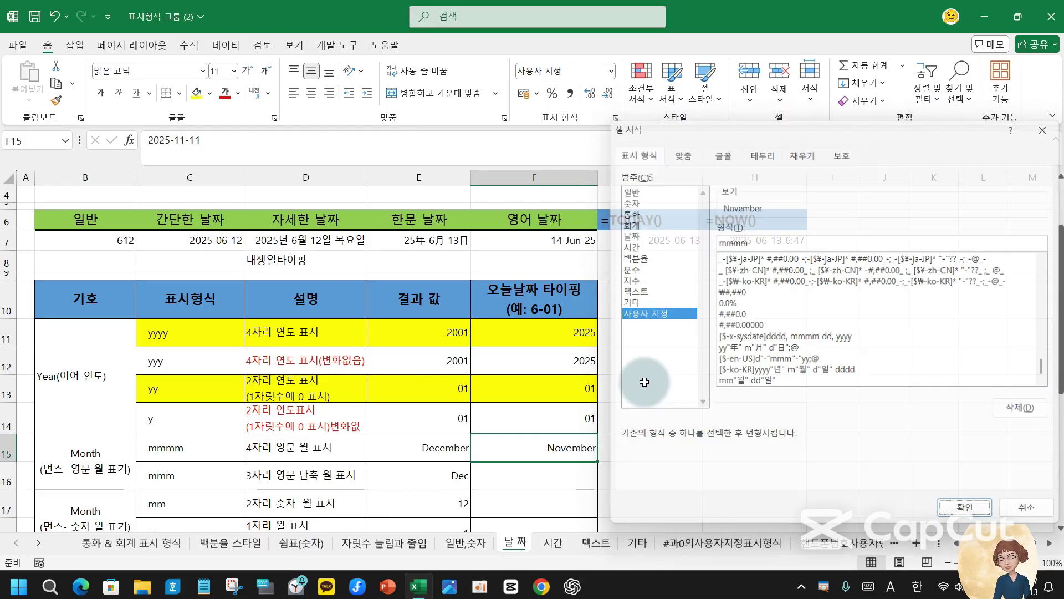
key(Return)
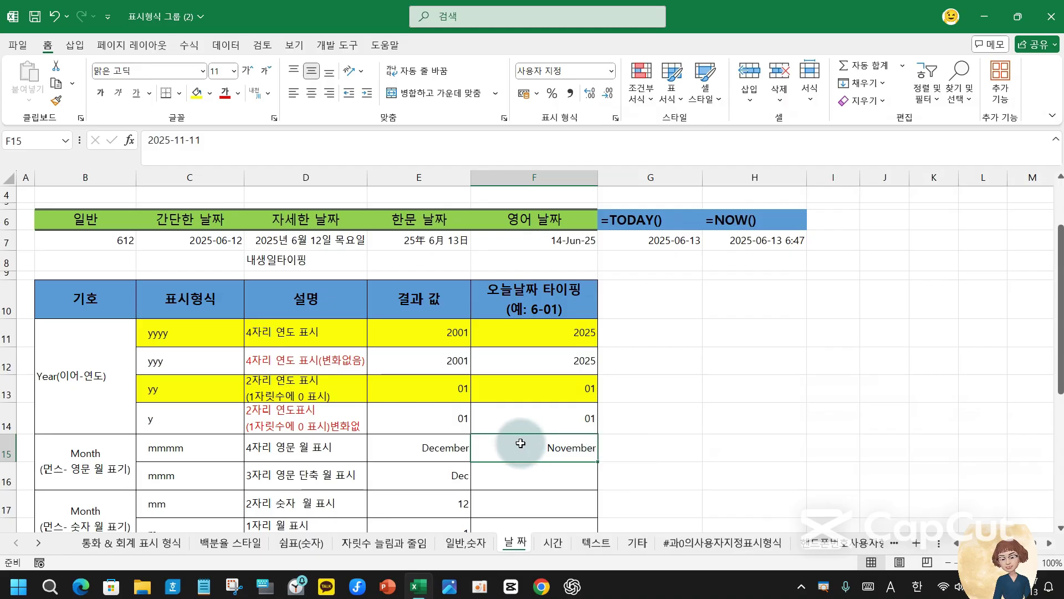
click(565, 469)
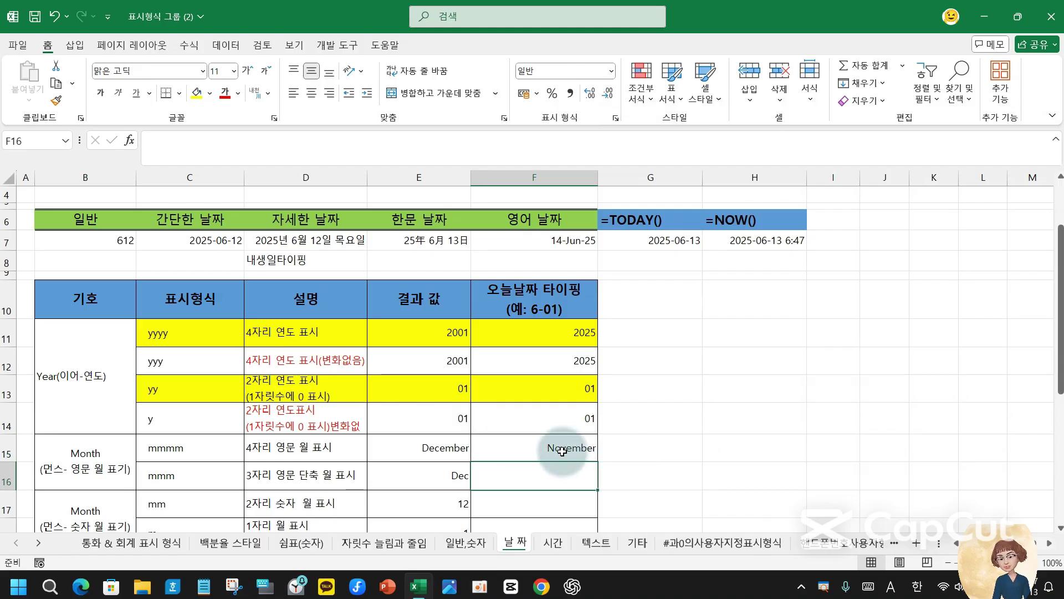
click(562, 447)
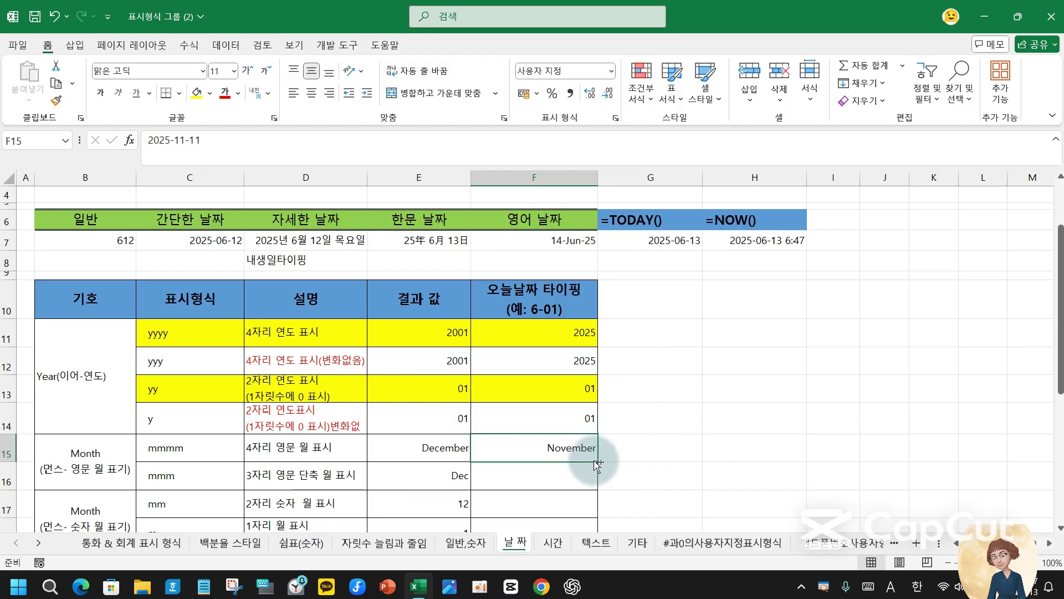
key(ctrl)
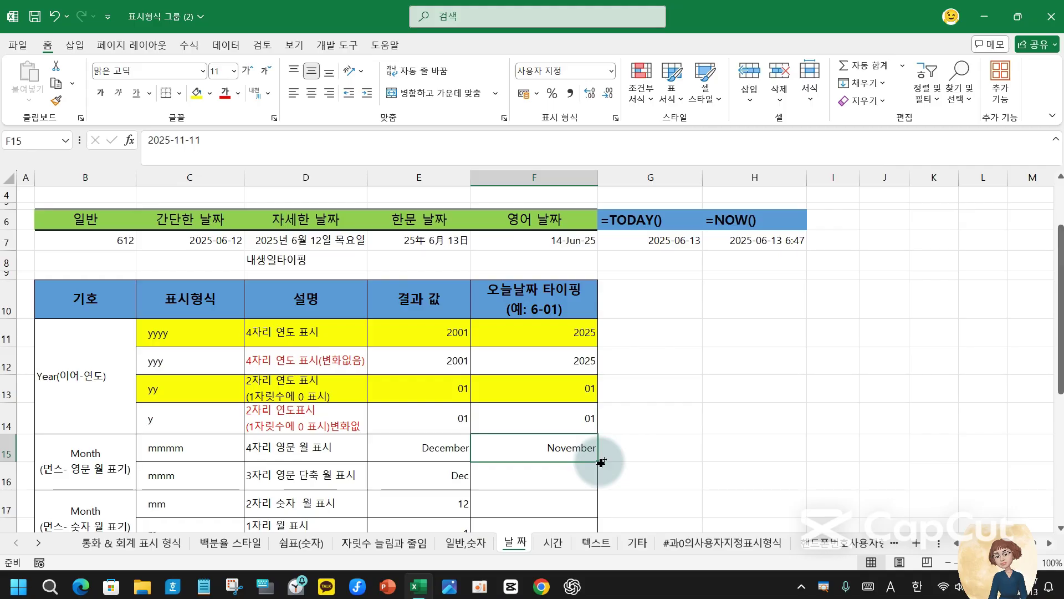
- Copy F15's date down and shorten F16's format to mmm so it shows Nov
drag(601, 461, 582, 449)
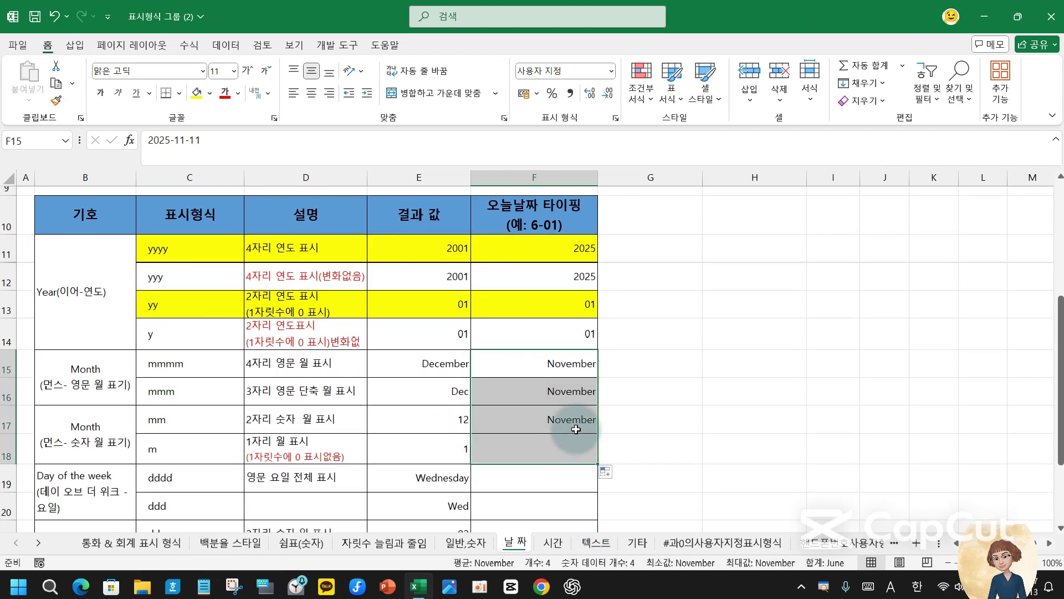
click(572, 391)
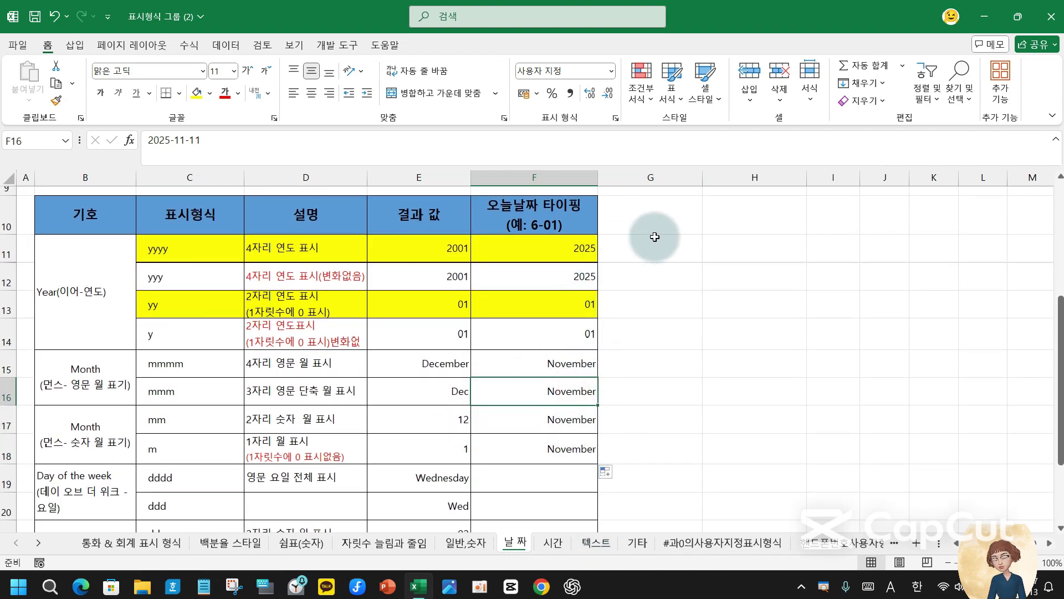
click(617, 119)
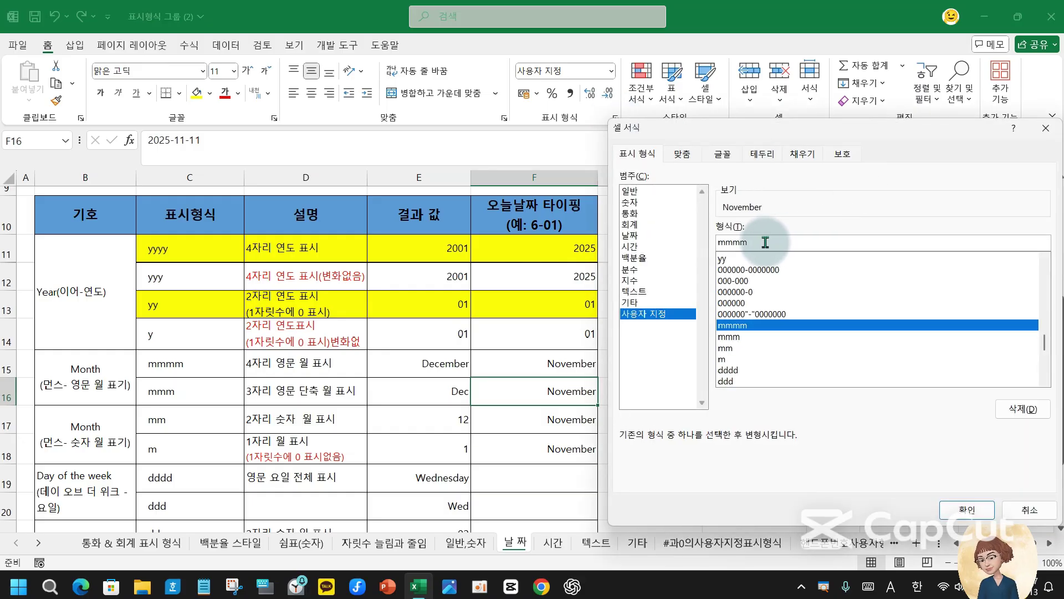
key(BackSpace)
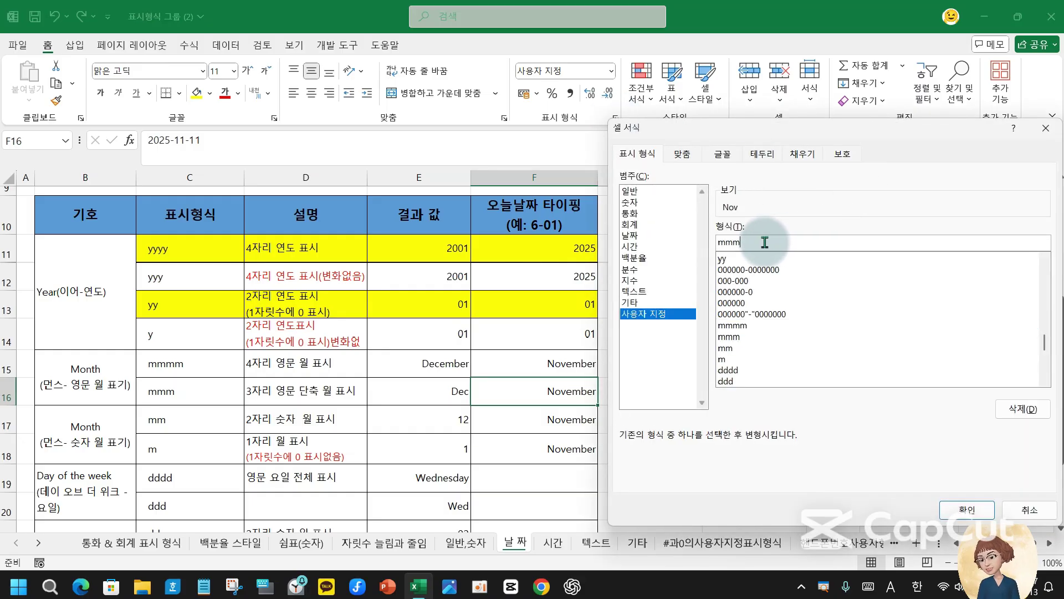
key(Return)
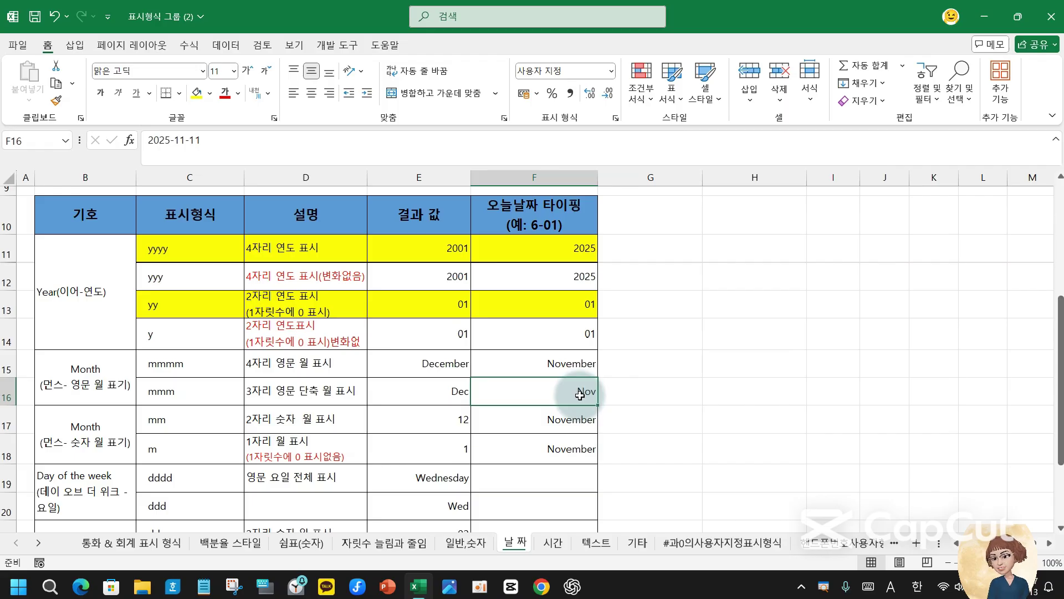
- Change F17's custom format from mmmm to mm so its date displays 11
click(589, 417)
click(577, 388)
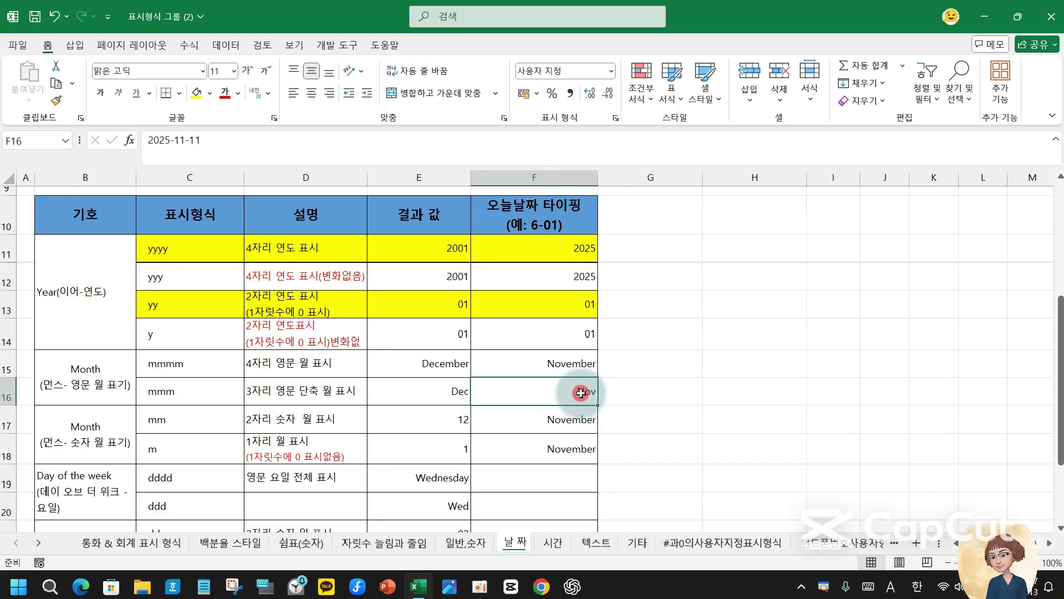
drag(185, 365, 570, 368)
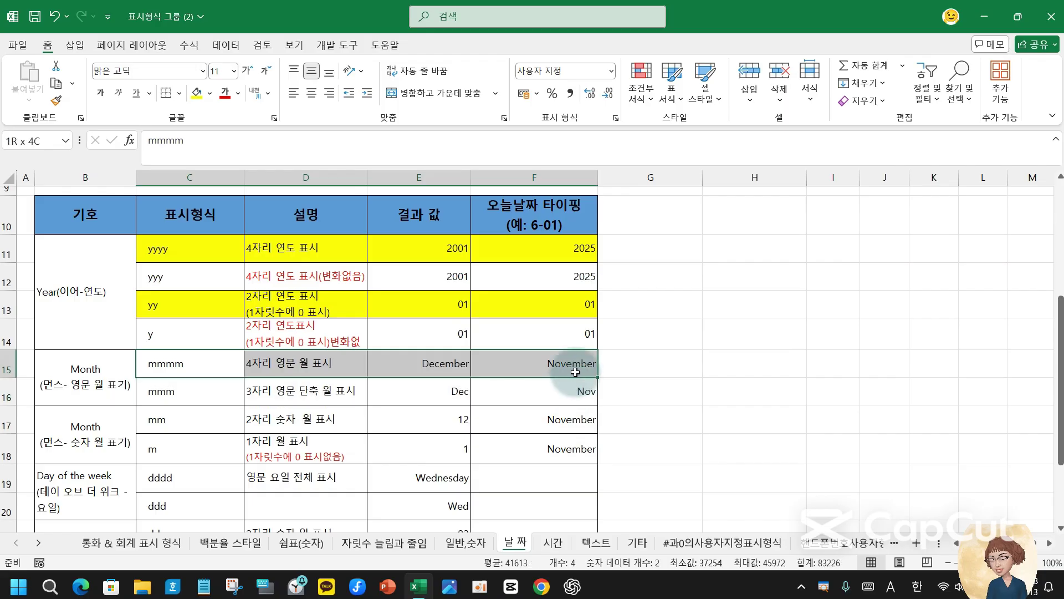
drag(214, 397, 546, 394)
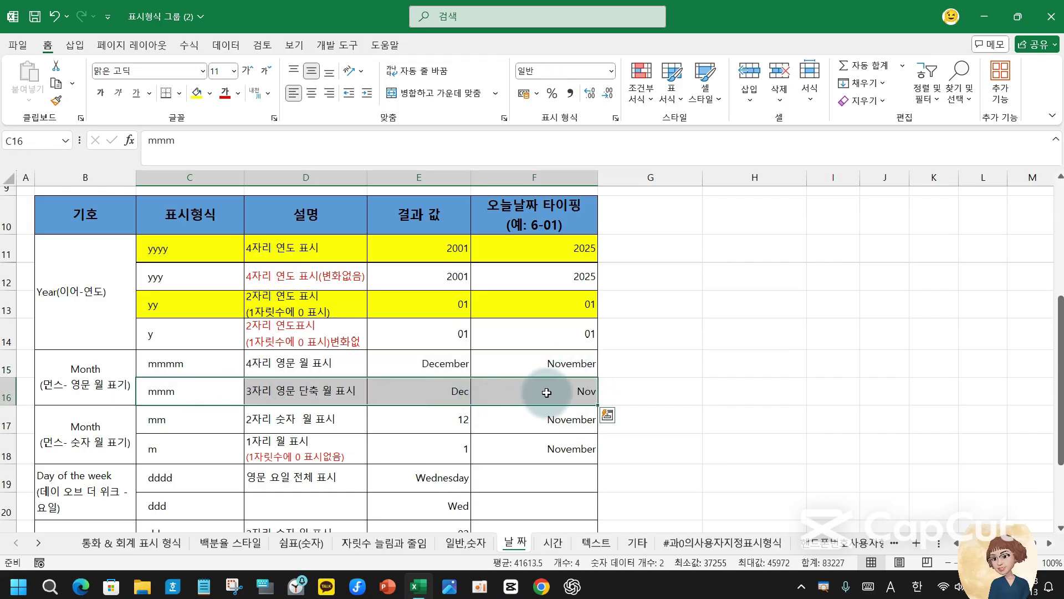
click(572, 418)
click(615, 118)
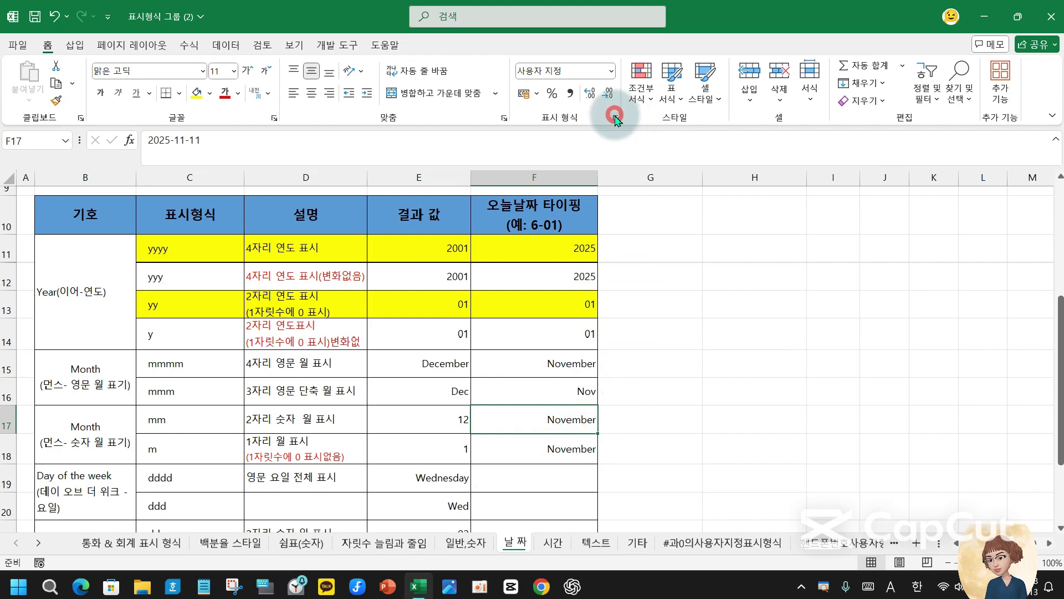
click(759, 244)
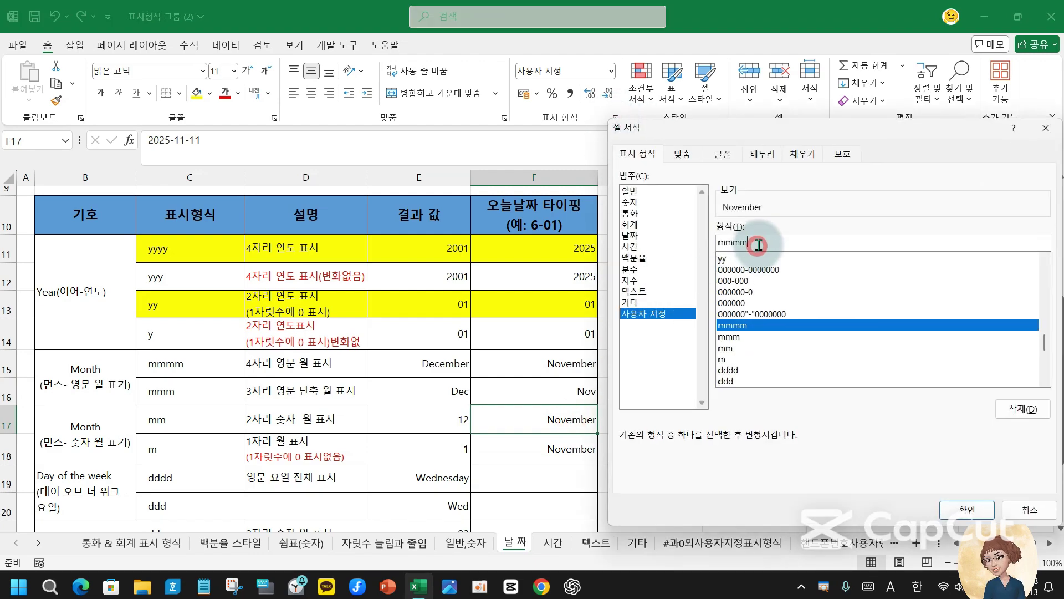
key(BackSpace)
key(BackSpace)
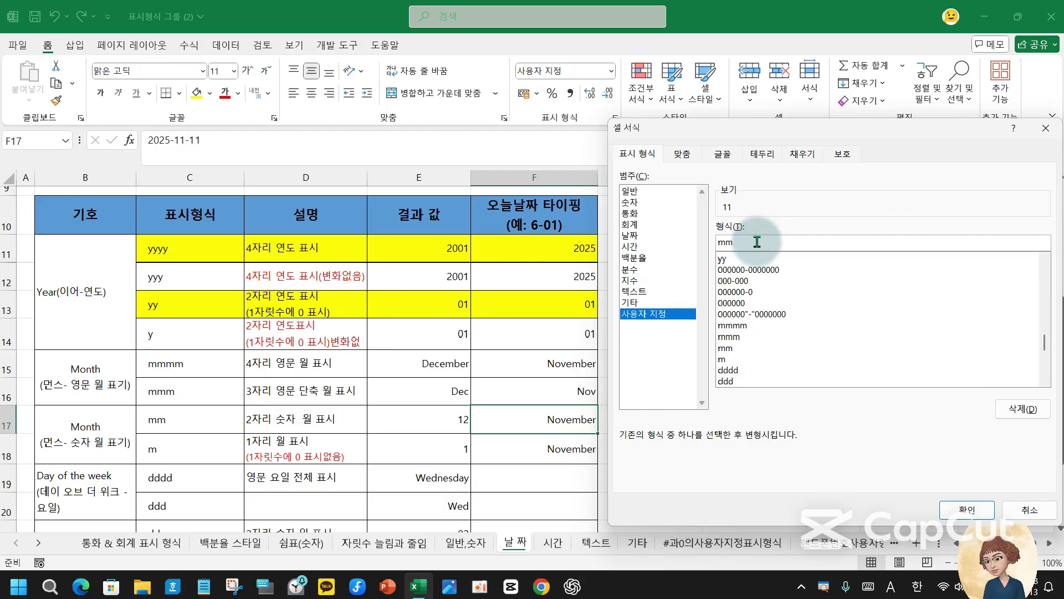
key(Return)
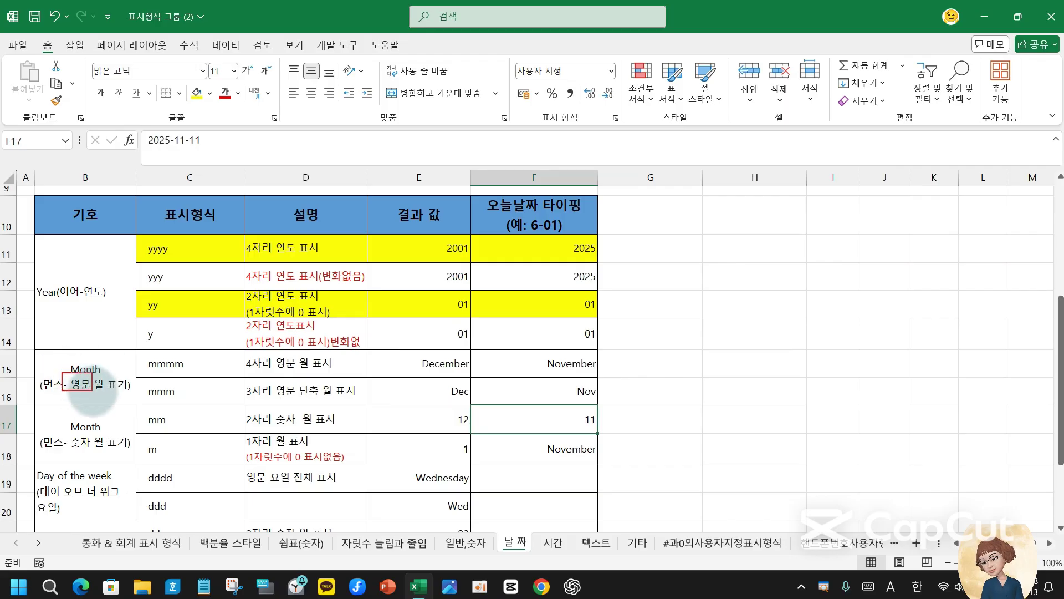
- Colour 영문 월 in the B15 label and 숫자 월 in the B17 label red
click(73, 383)
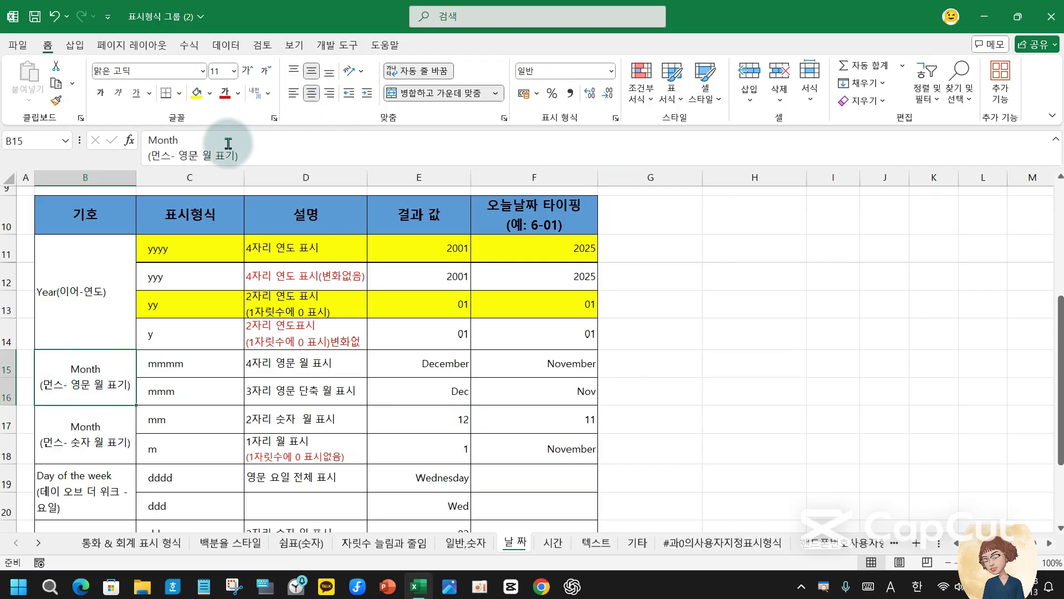
drag(180, 156, 216, 158)
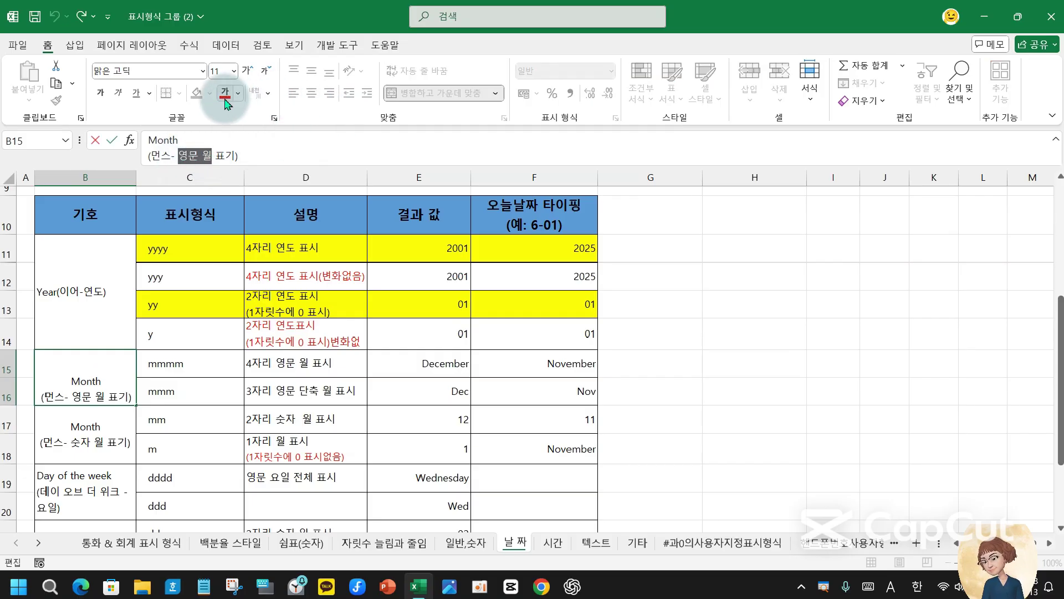
click(225, 94)
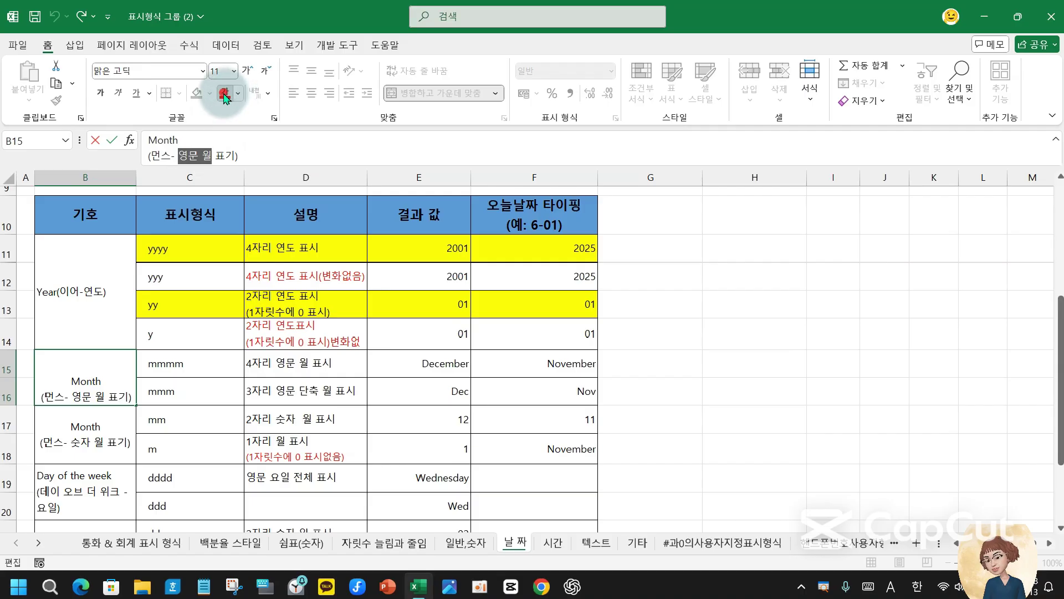
click(89, 444)
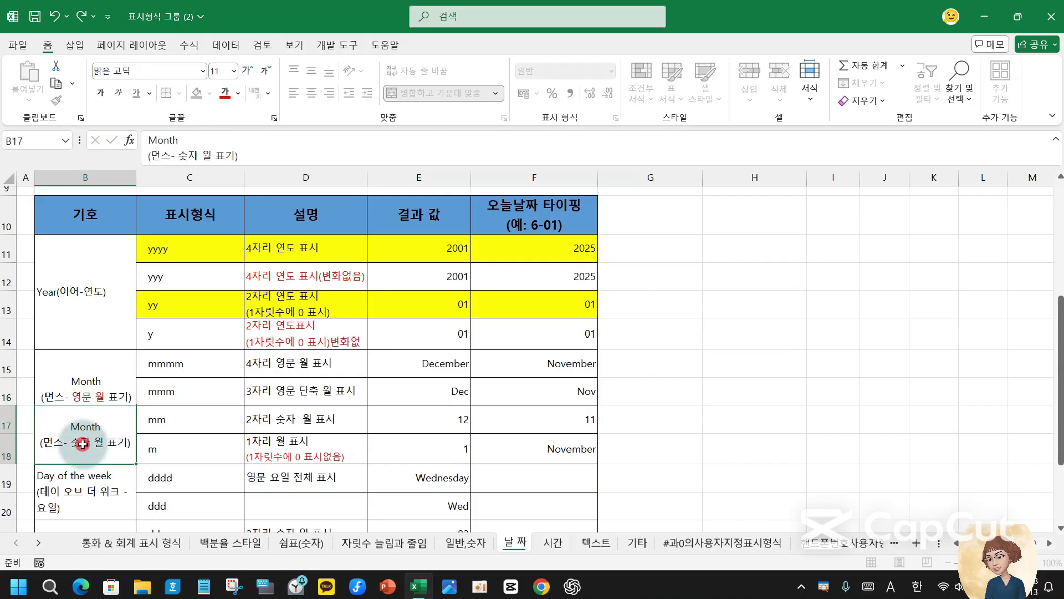
double_click(182, 156)
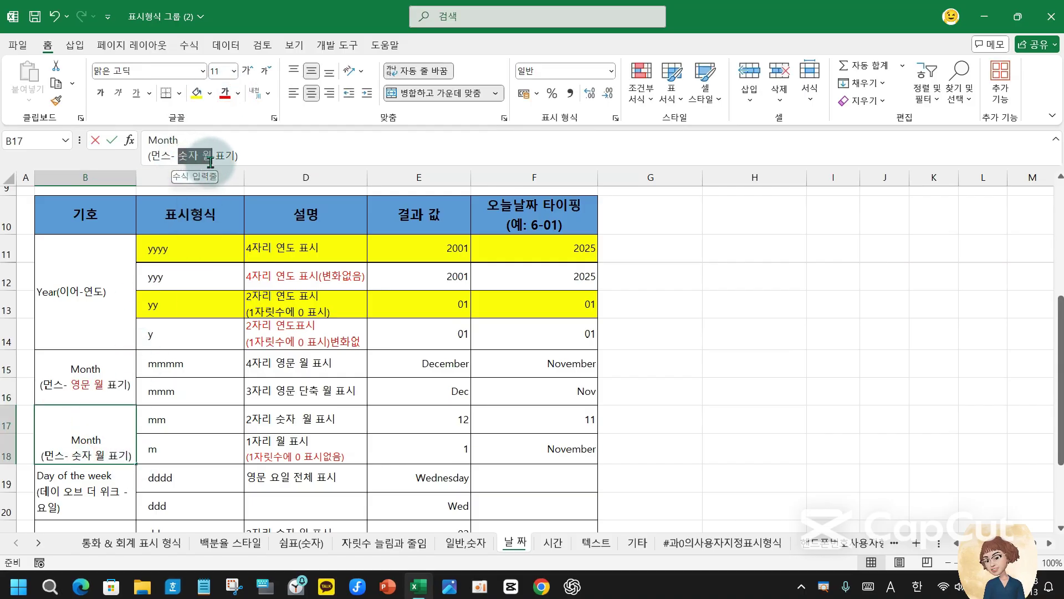
click(224, 94)
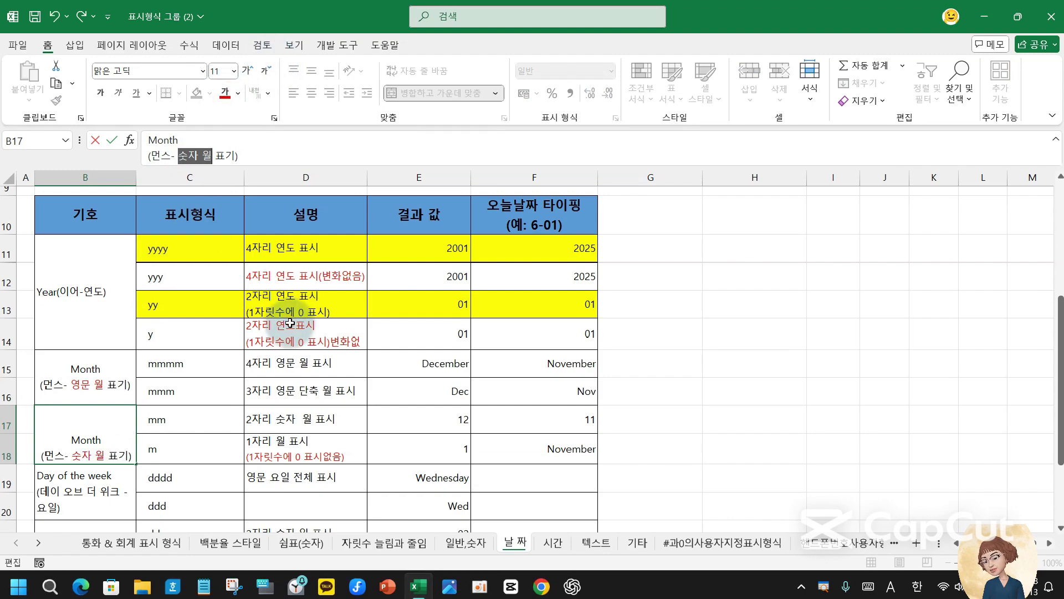
click(334, 450)
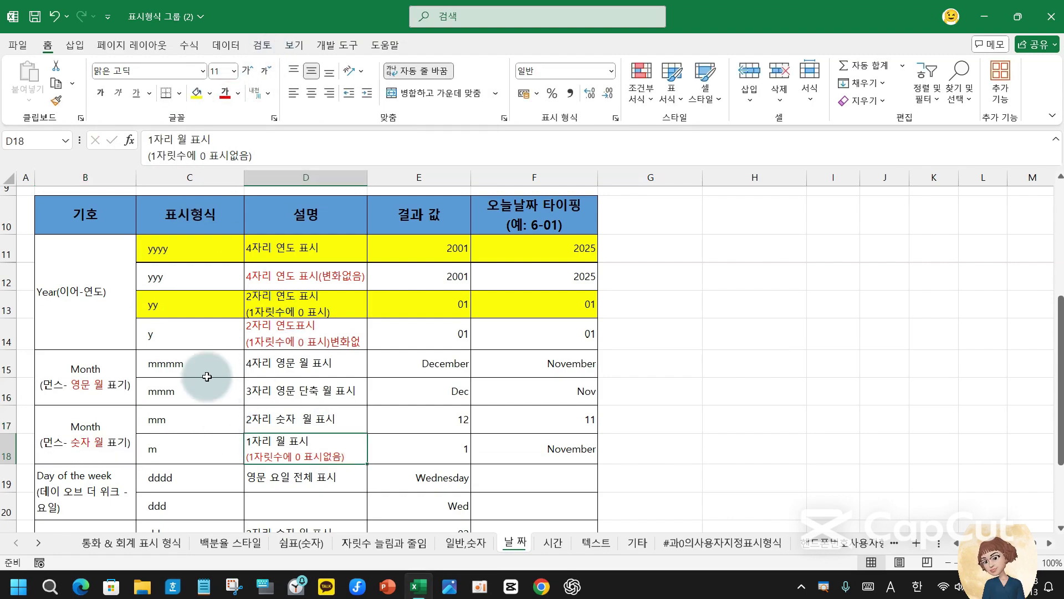
click(161, 451)
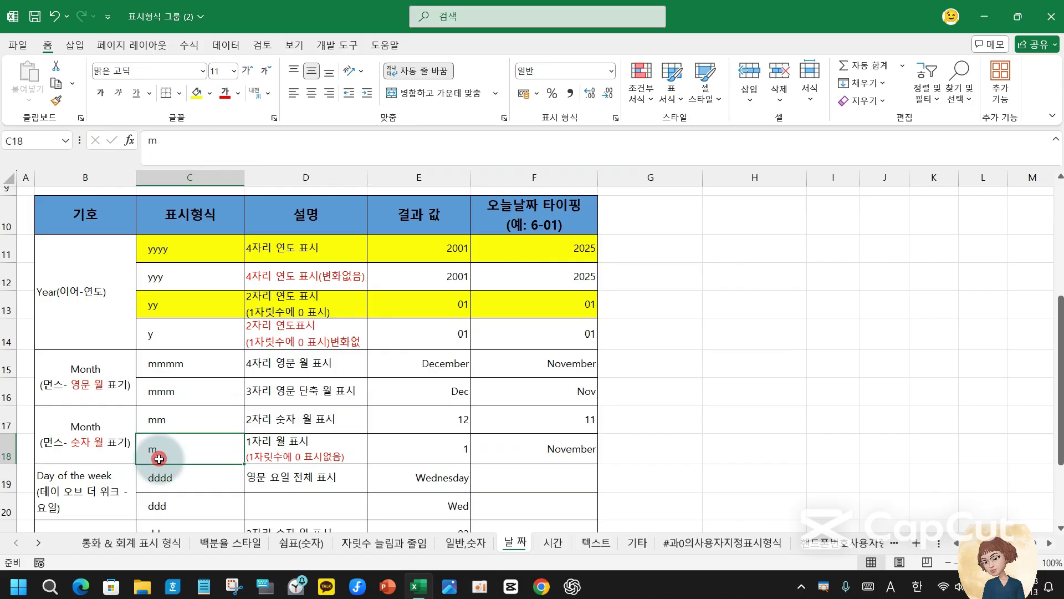
- Give F18 the m custom format and enter 1-2 so it displays 1
click(565, 443)
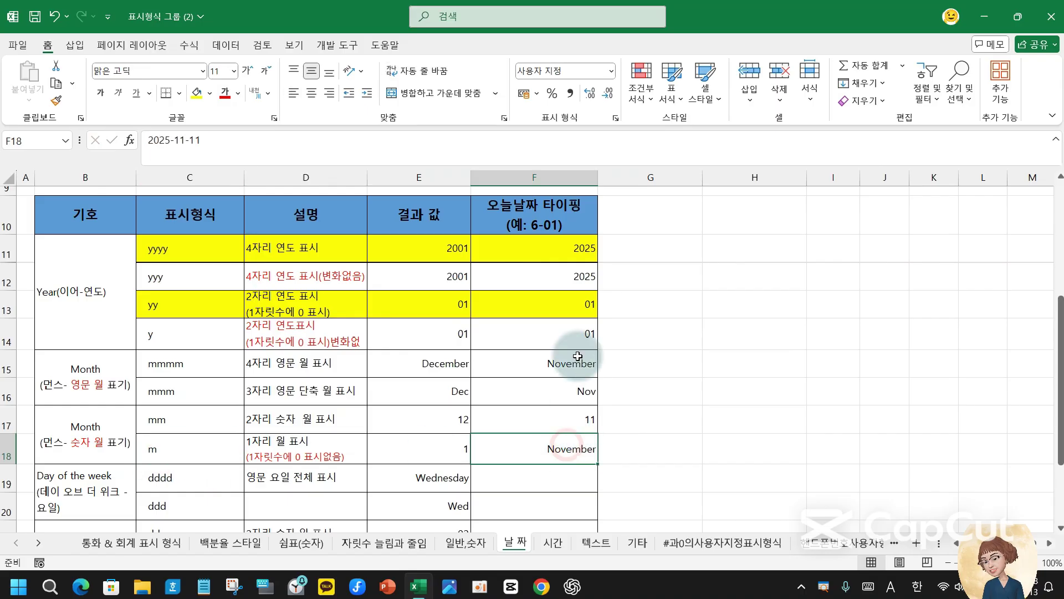
click(615, 117)
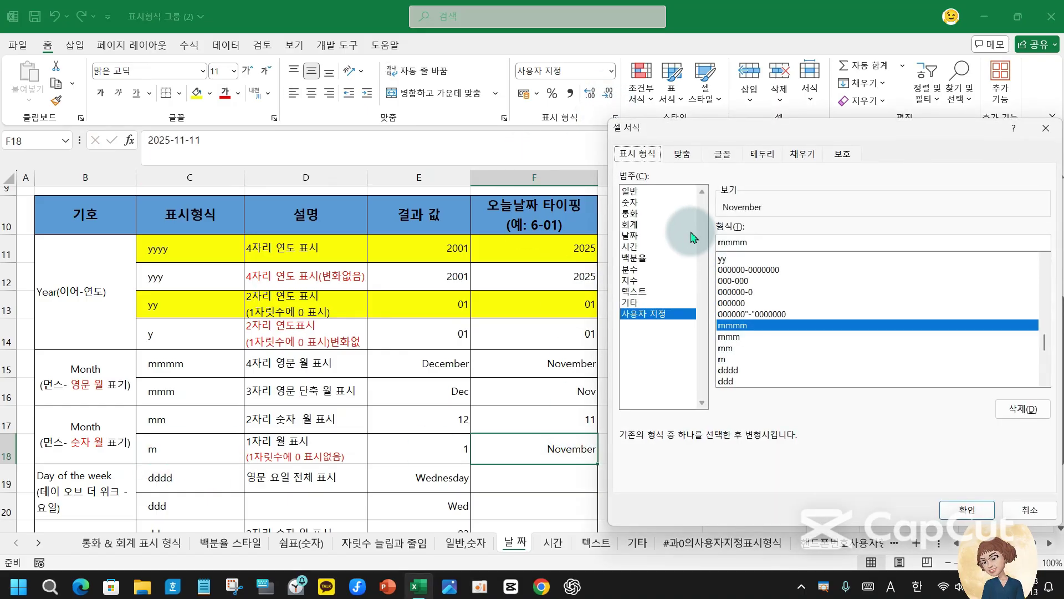
click(754, 243)
key(BackSpace)
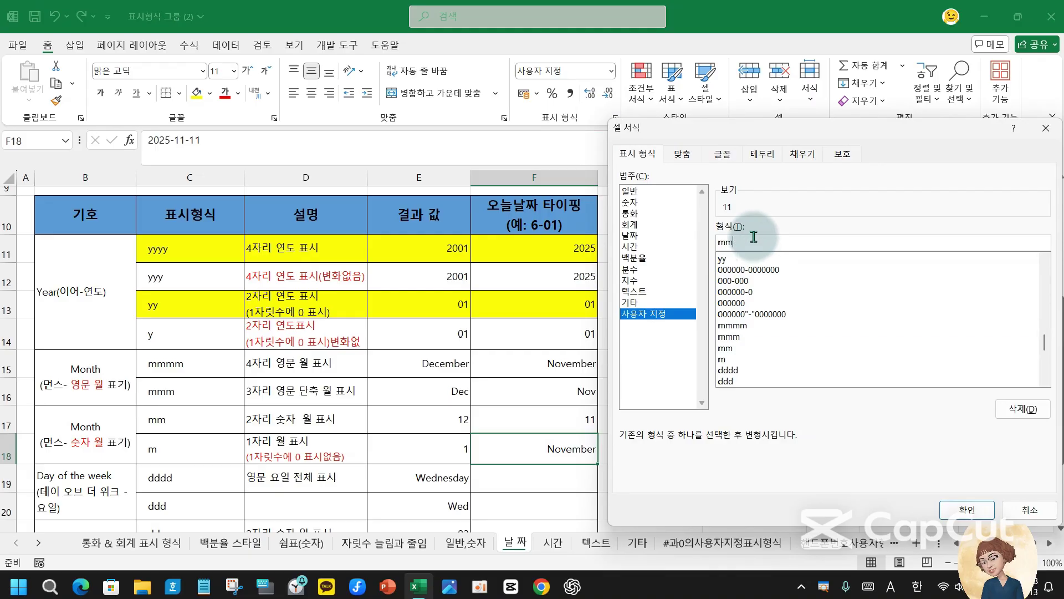
key(Return)
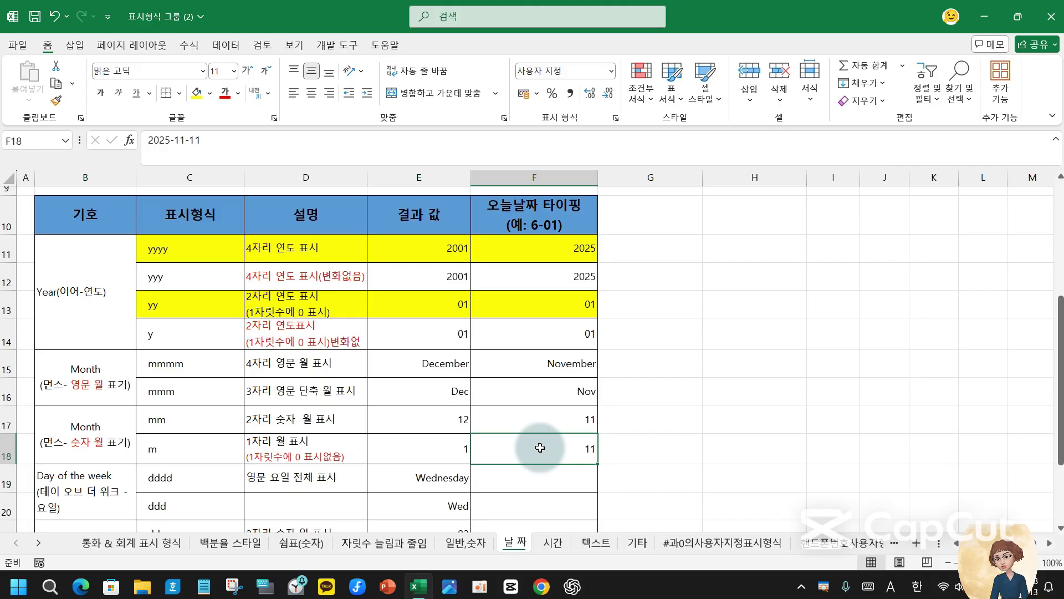
text(1)
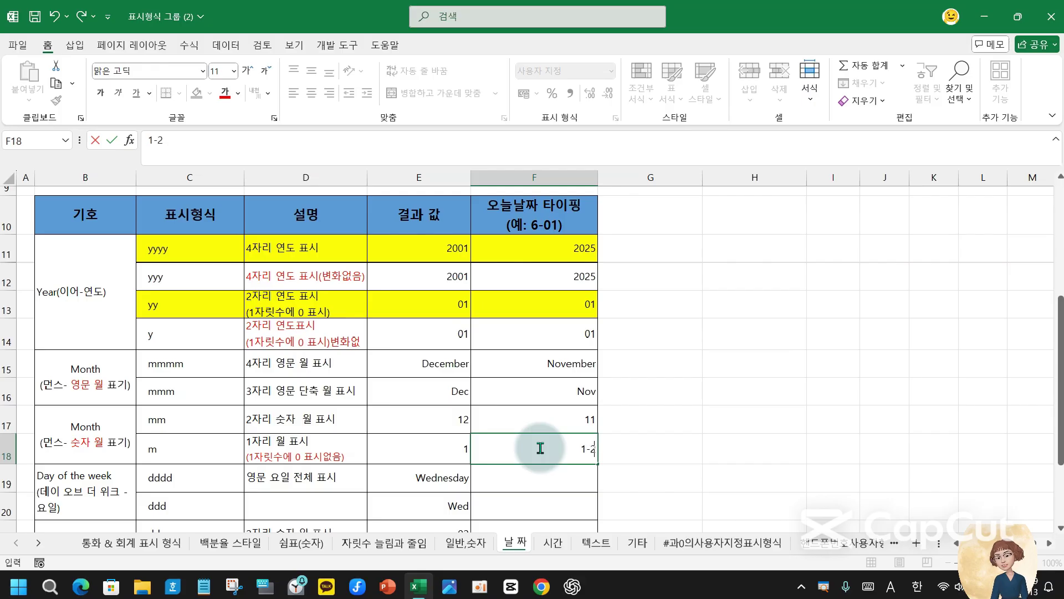
text(-2)
key(Return)
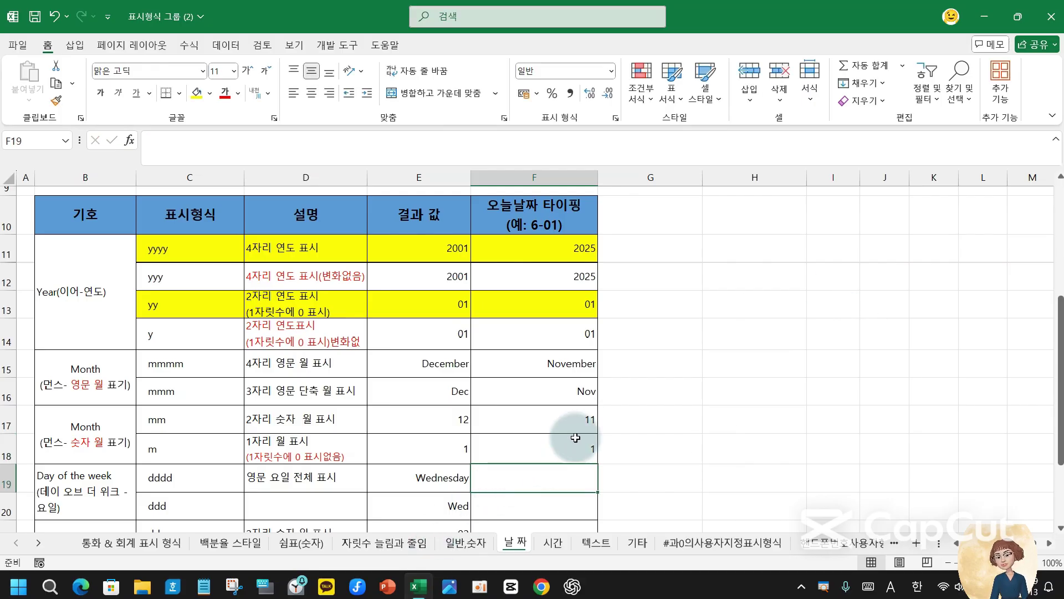
click(566, 450)
- Edit F17's date to 2025-2-2 so it displays 02, then review the month rows
click(570, 420)
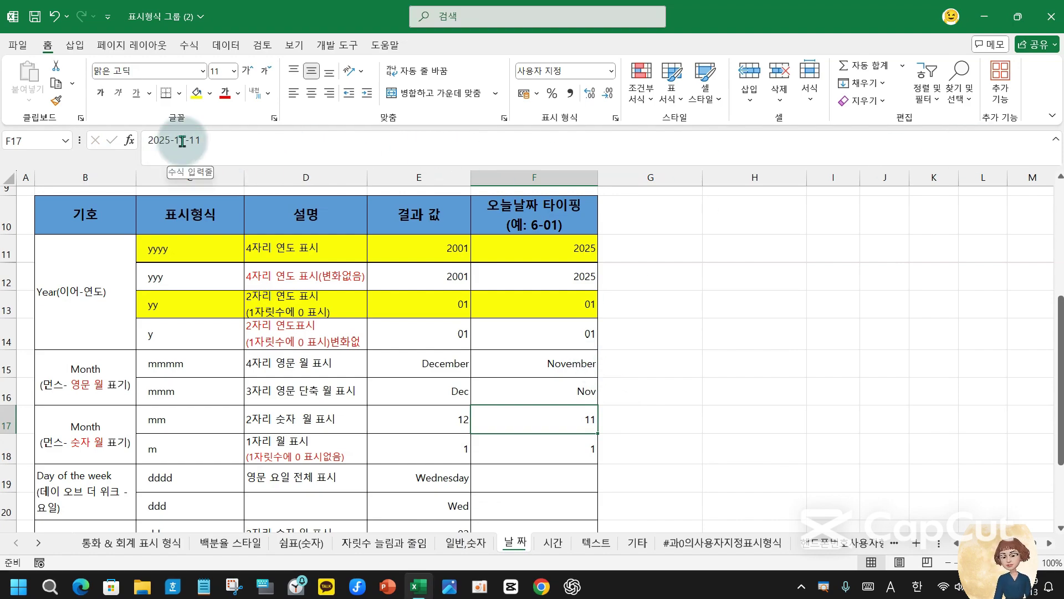
drag(180, 141, 353, 140)
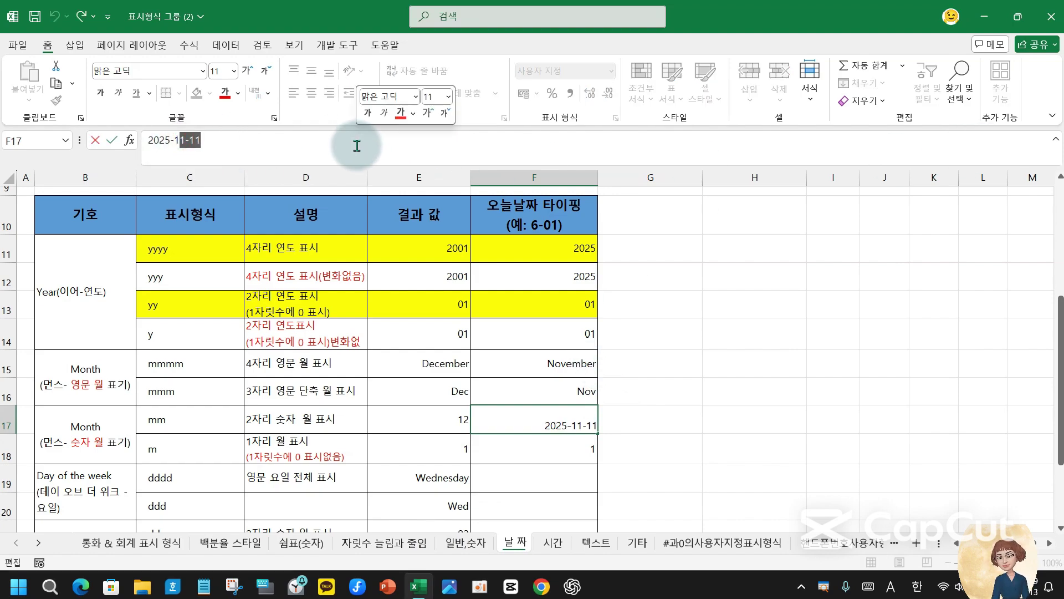
key(BackSpace)
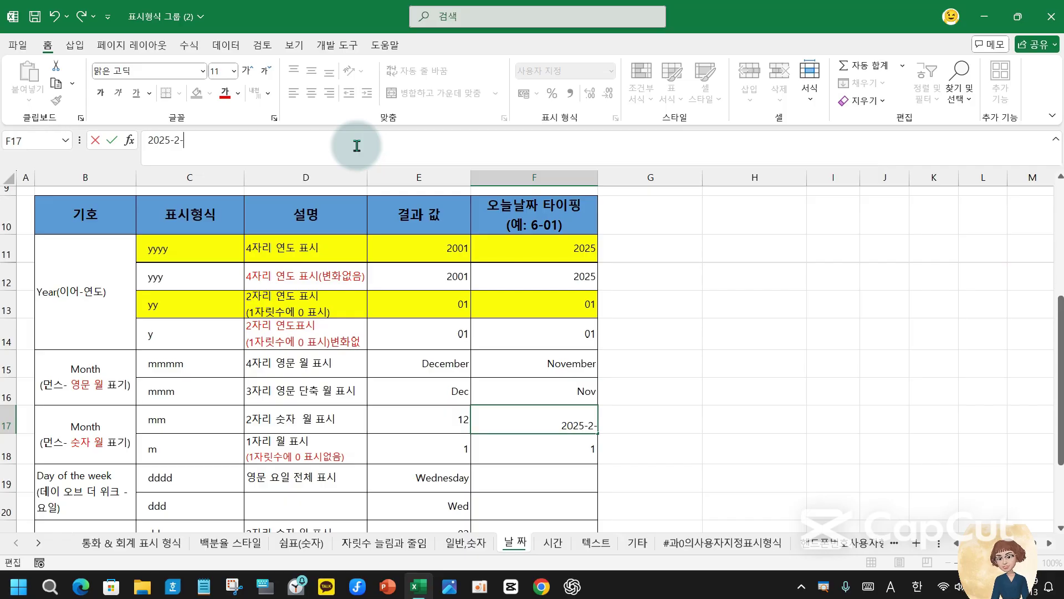
key(Return)
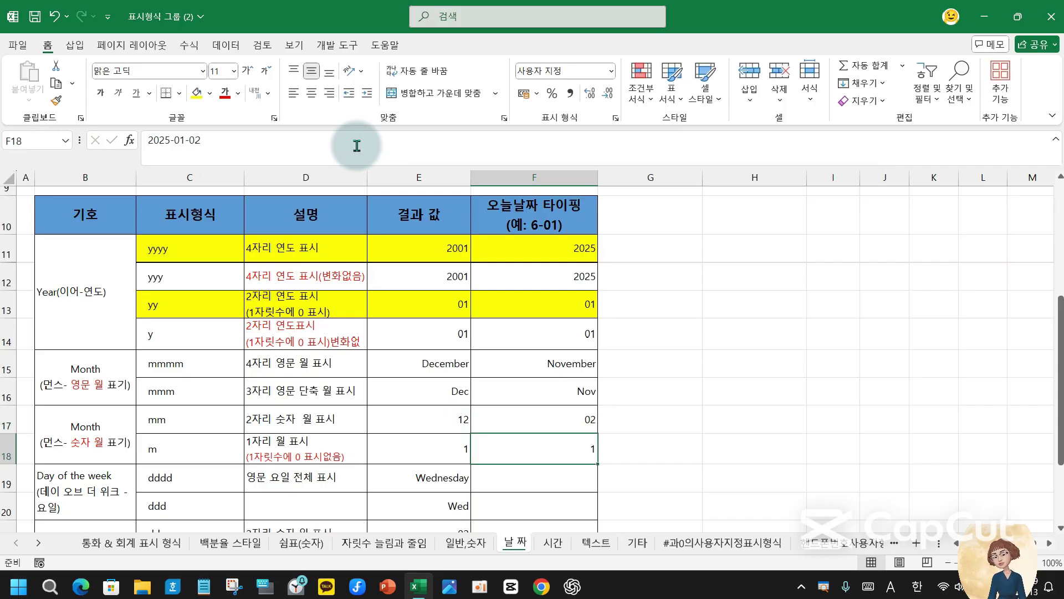
click(578, 418)
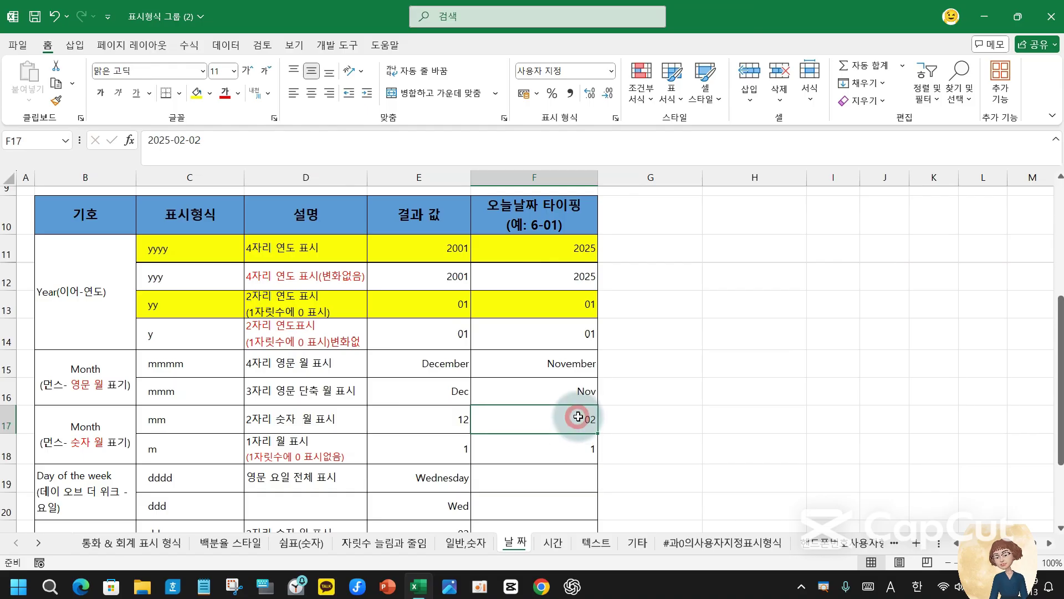
click(576, 448)
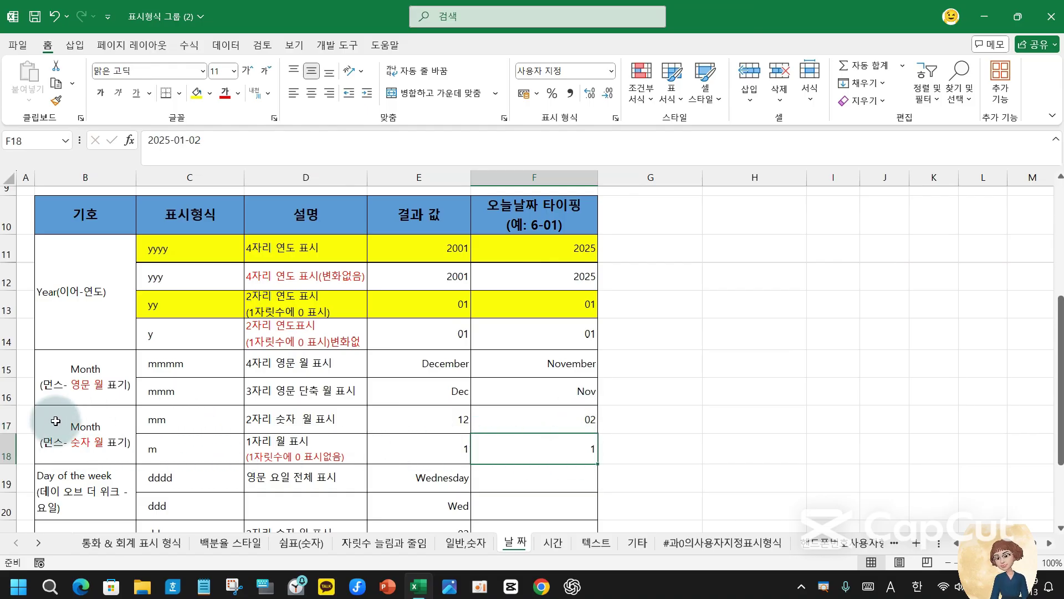
drag(50, 424, 252, 446)
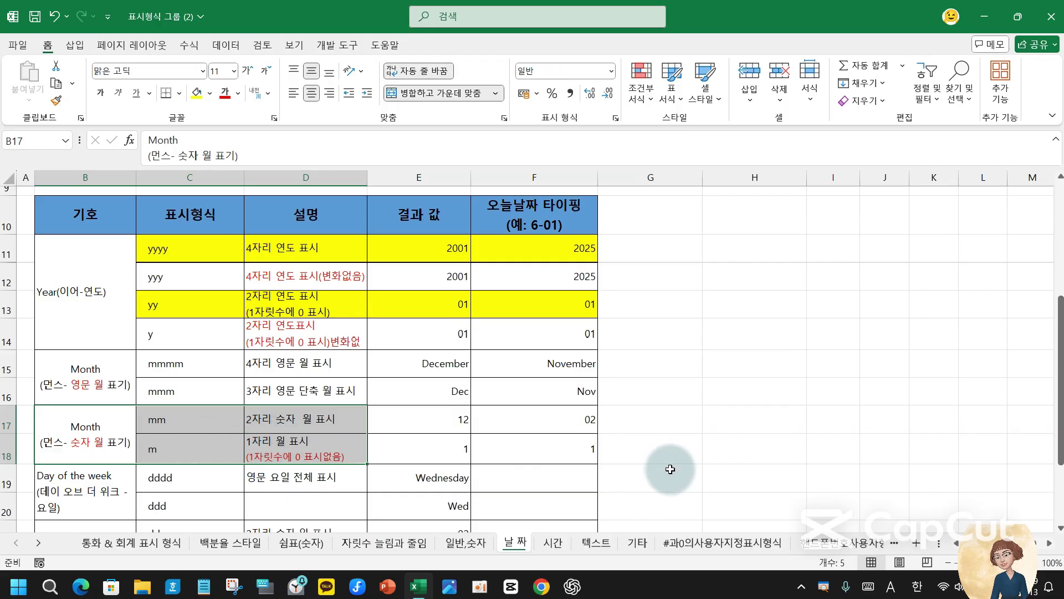
double_click(587, 420)
drag(589, 421, 516, 423)
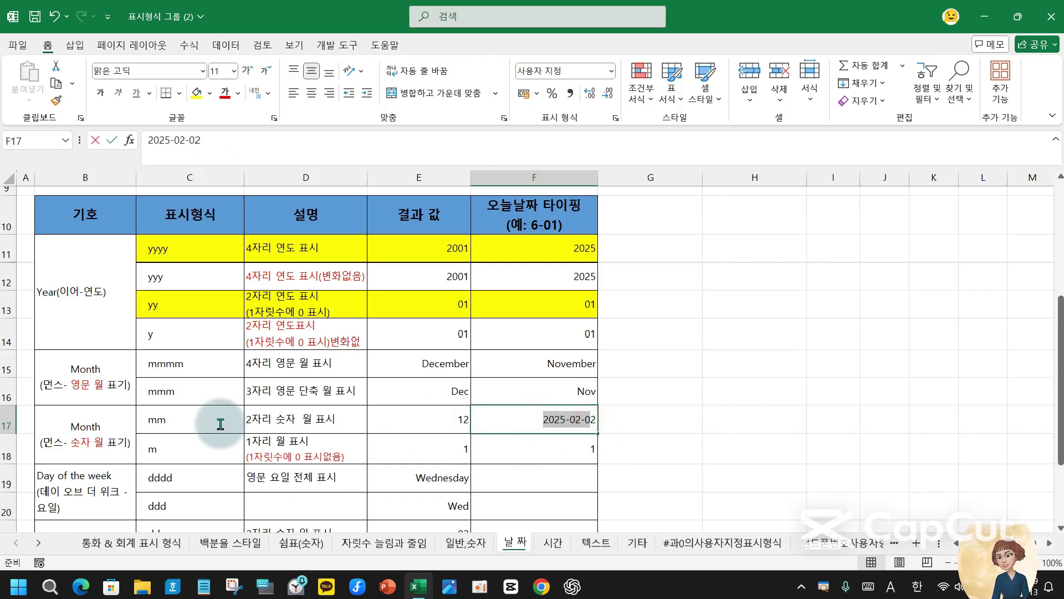
click(799, 458)
- Fill the mm row C17:F17 and the mmmm/mmm rows C15:F16 green
drag(197, 428, 515, 419)
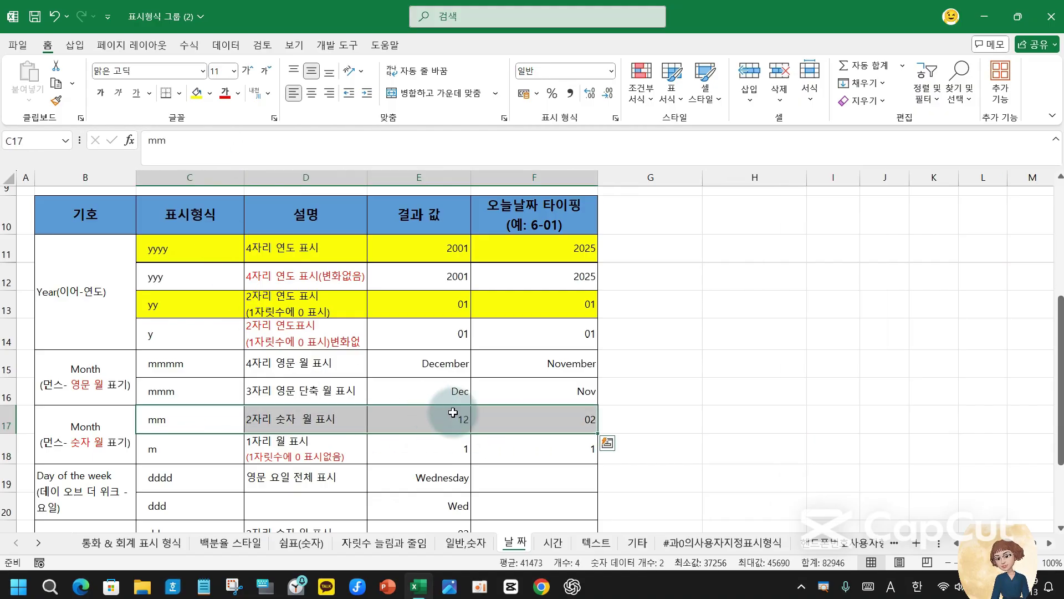
click(212, 94)
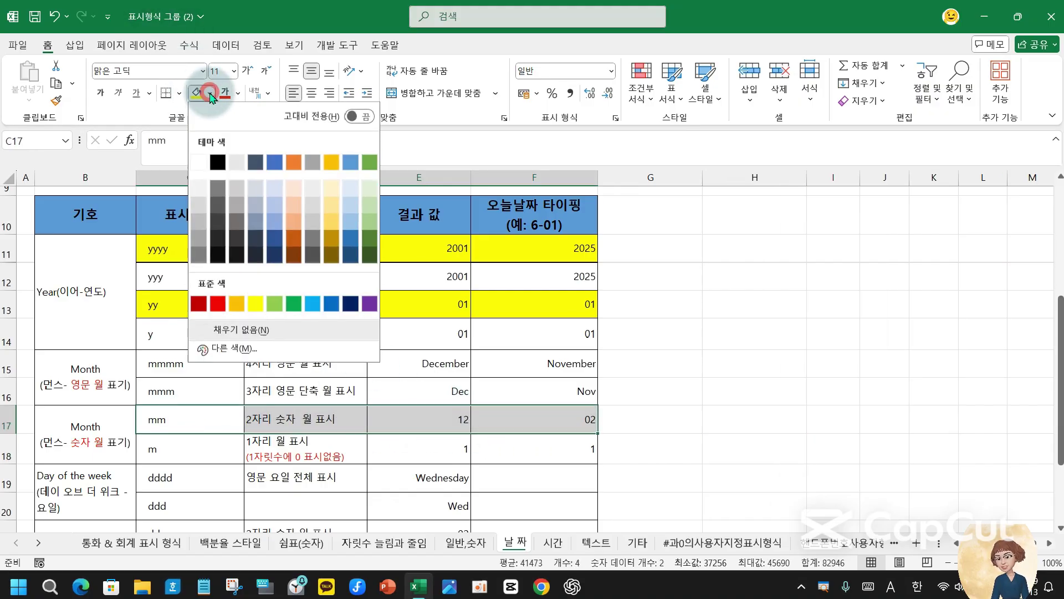
click(267, 306)
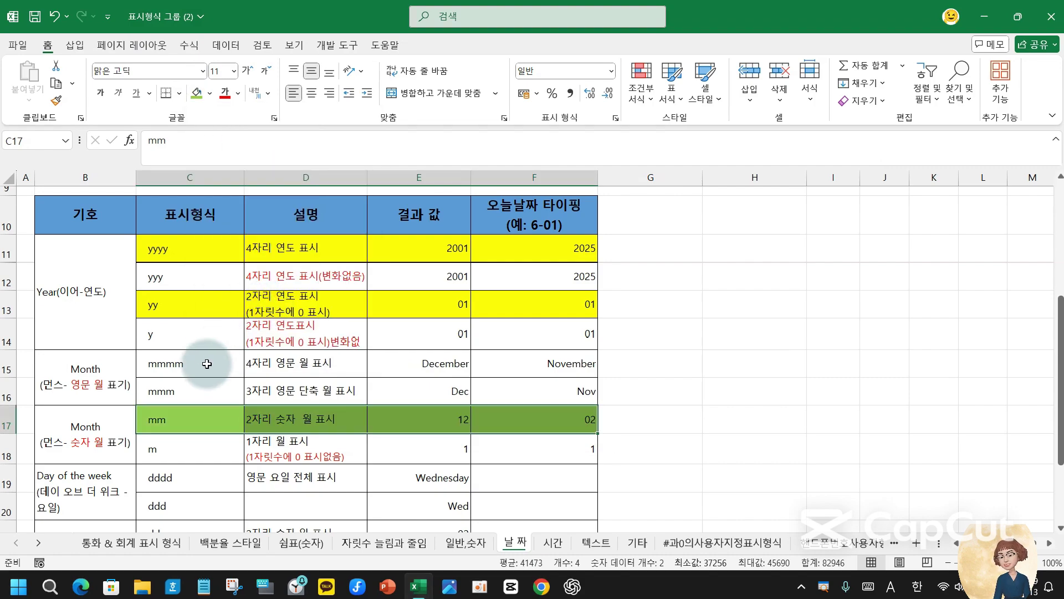
click(167, 364)
drag(166, 366, 527, 387)
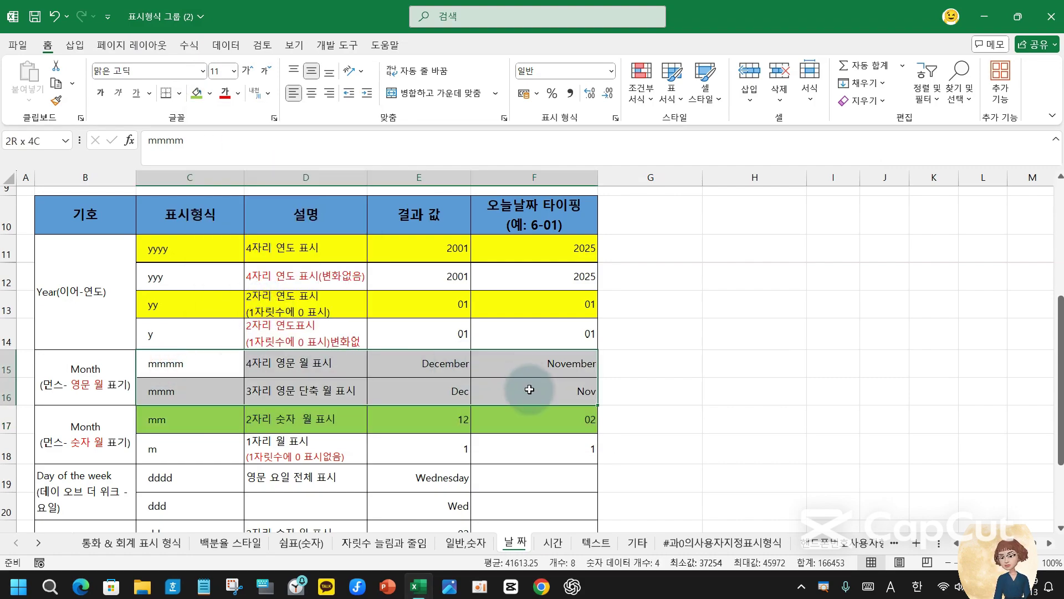
click(196, 89)
click(668, 423)
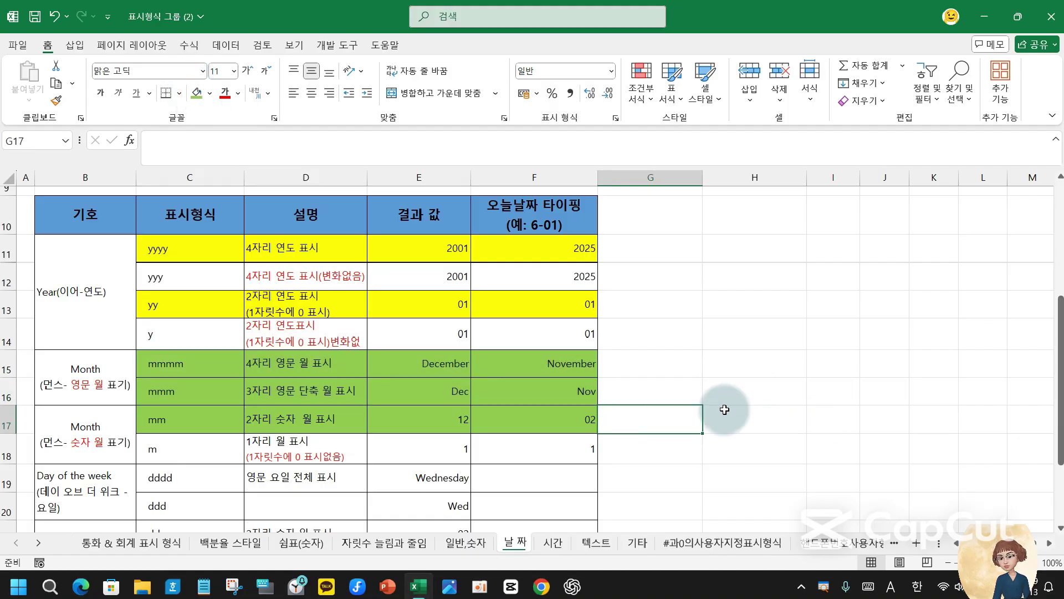
- Enter the date 2025-06-11 in F19 and copy it down through F24
scroll(450, 409, down, 2)
scroll(450, 409, down, 2)
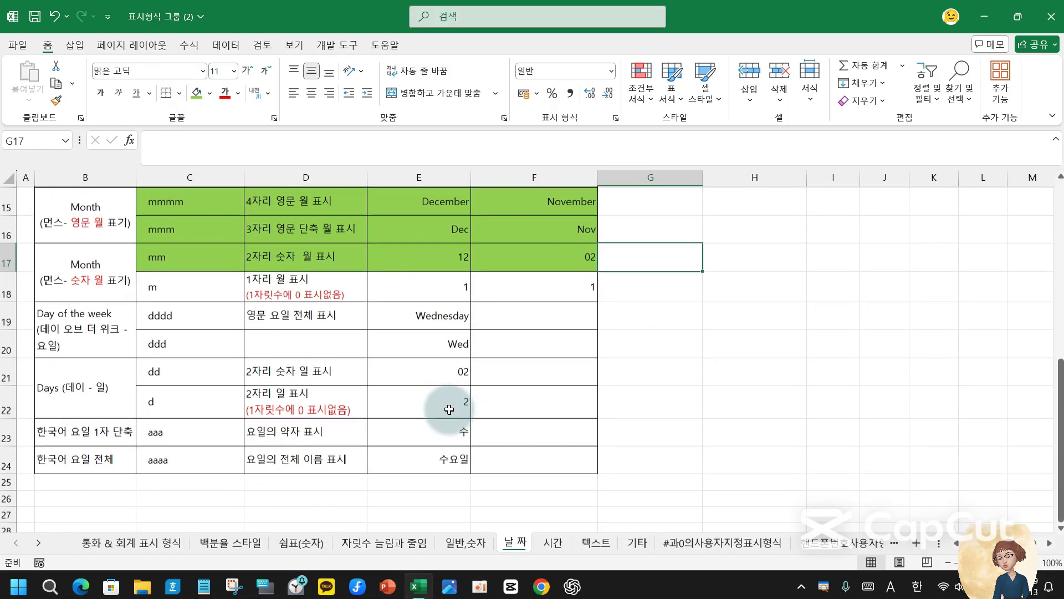
click(159, 311)
click(583, 311)
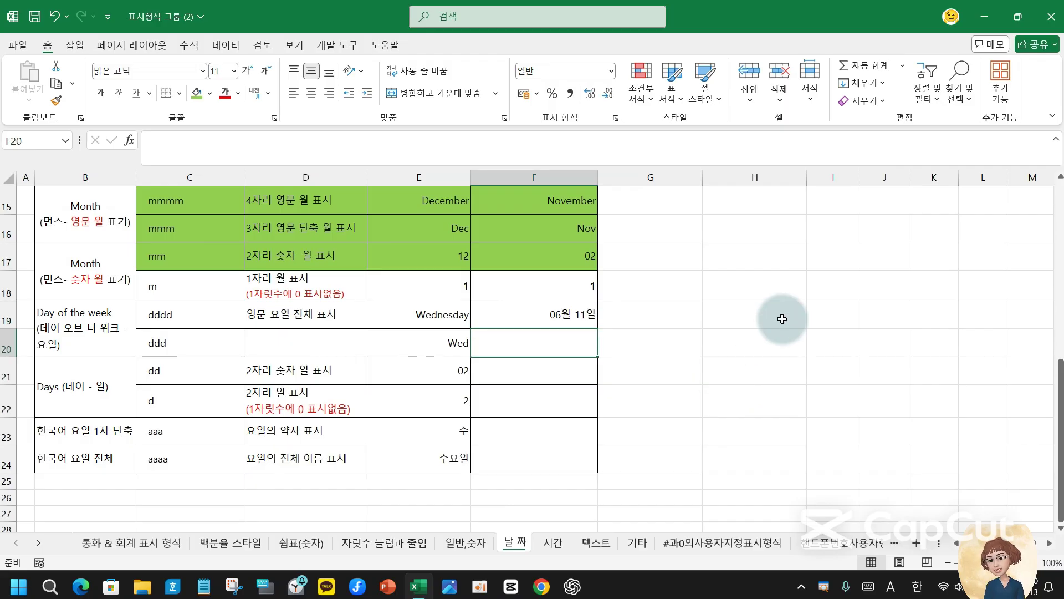
click(566, 312)
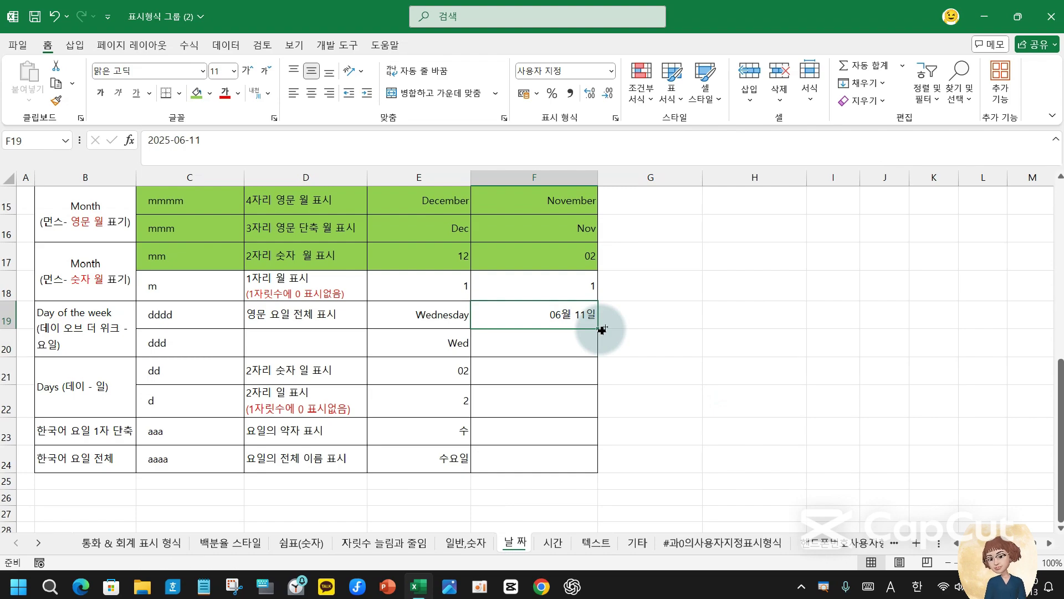
drag(601, 329, 596, 468)
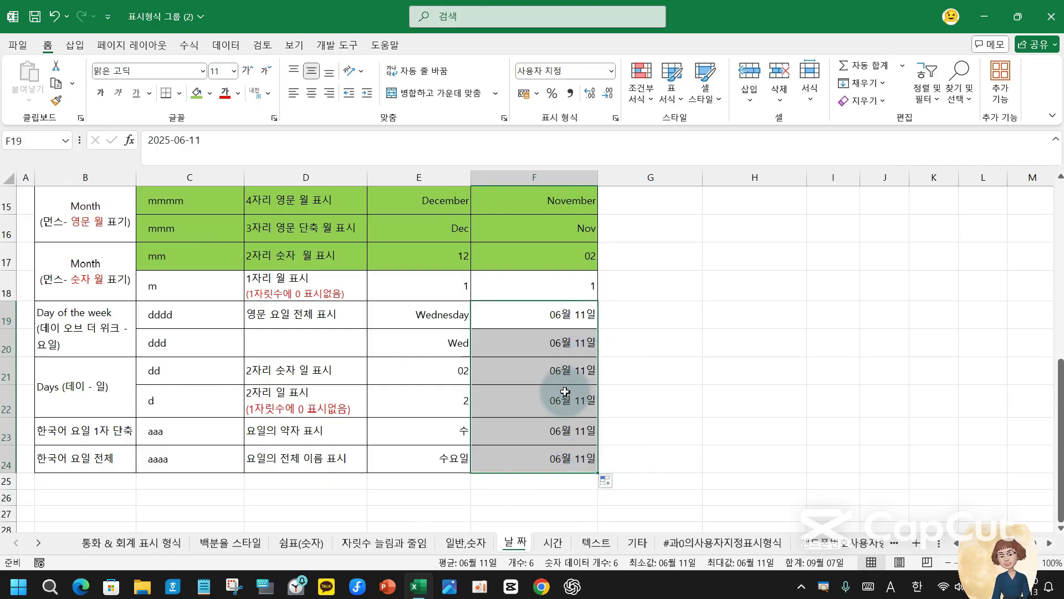
click(581, 311)
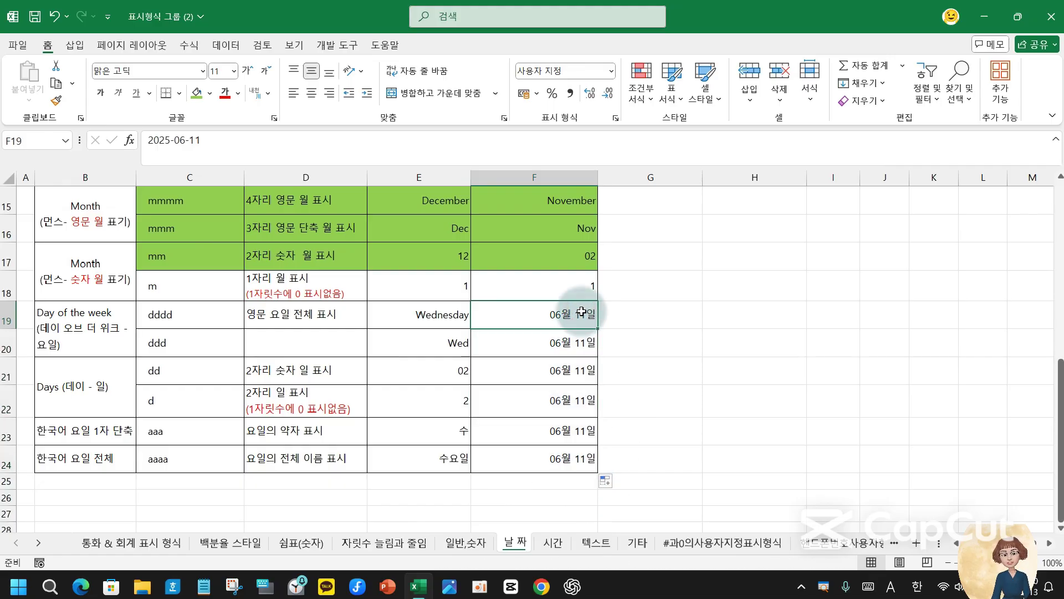
- Give F19 the custom format dddd so it shows Wednesday
click(617, 118)
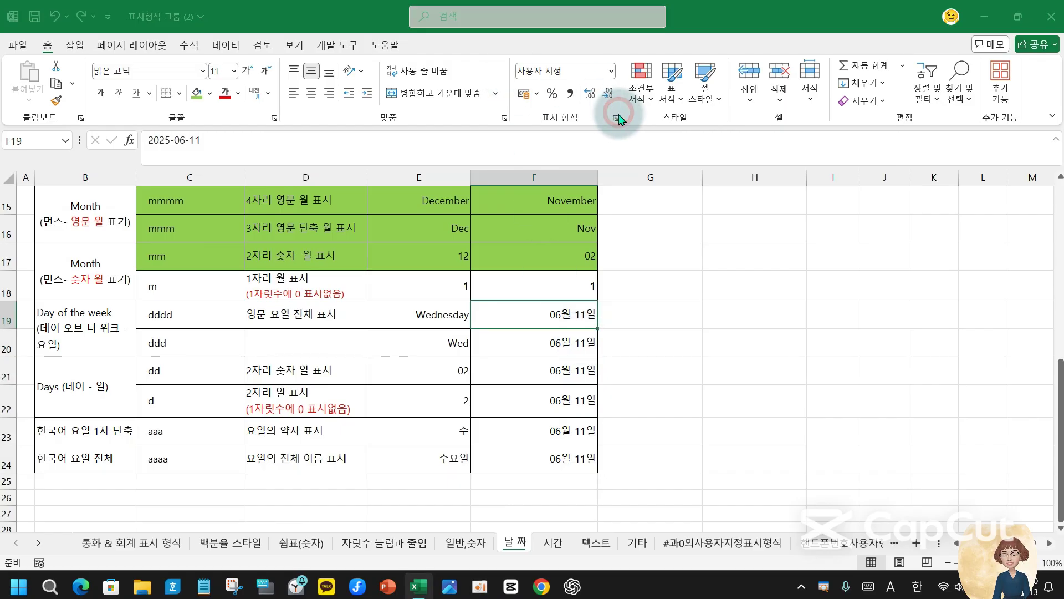
triple_click(794, 241)
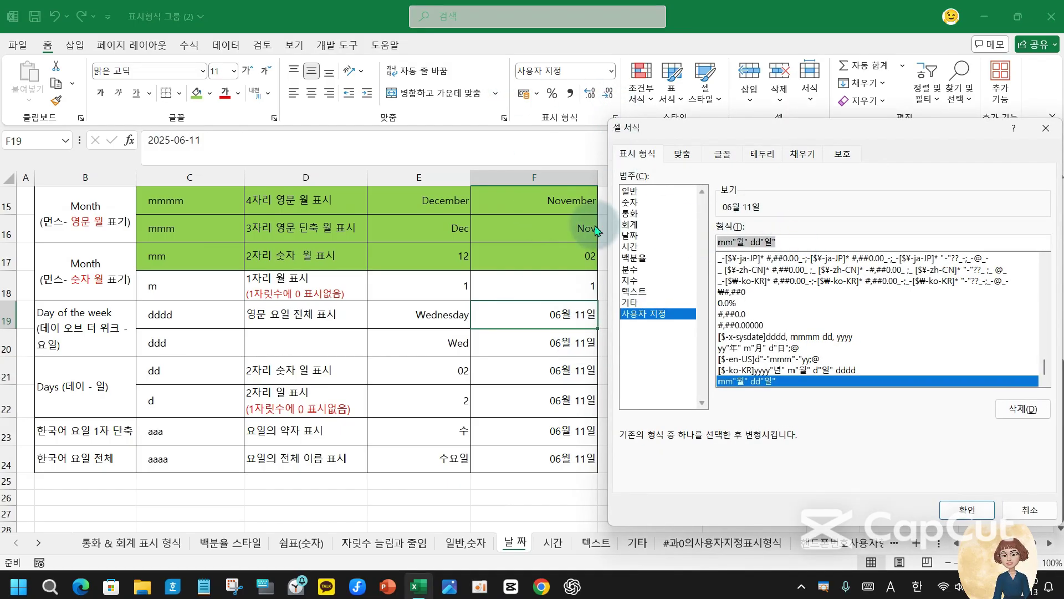
text(dddd)
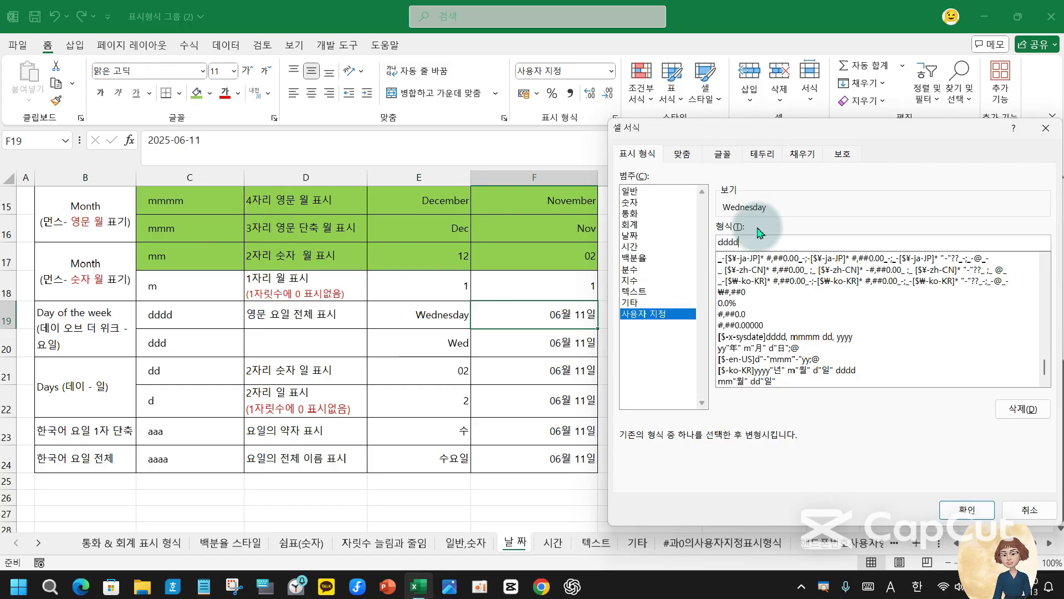
key(Return)
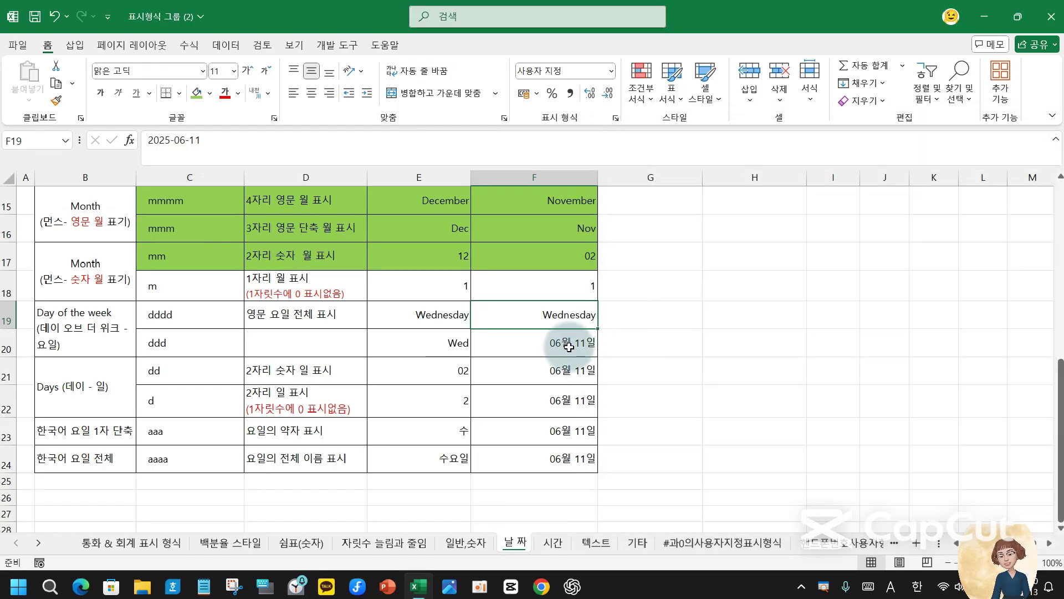
- Give F20 the custom format ddd so it shows Wed
click(571, 352)
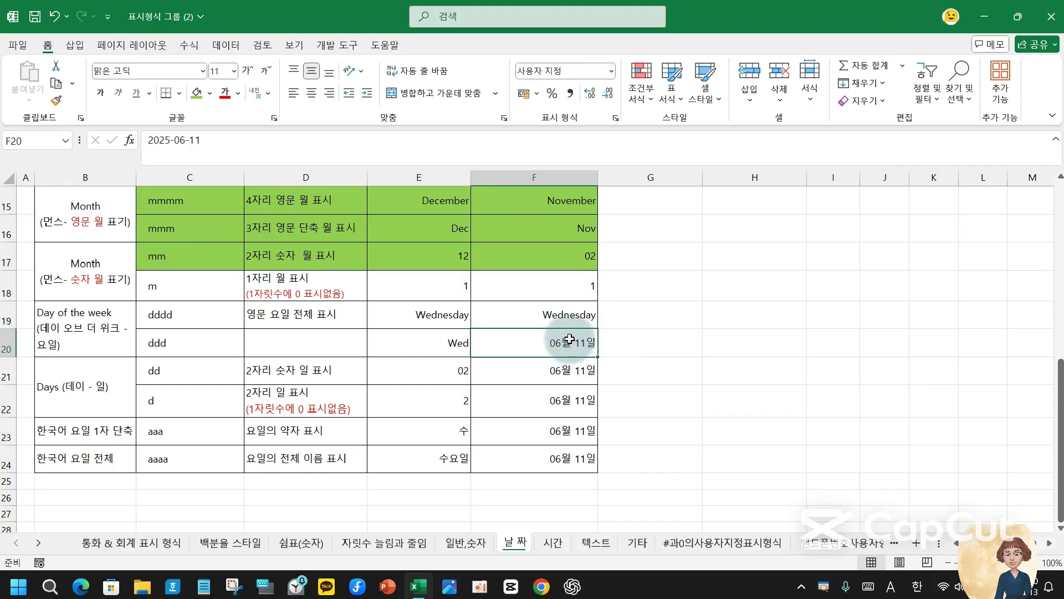
click(616, 118)
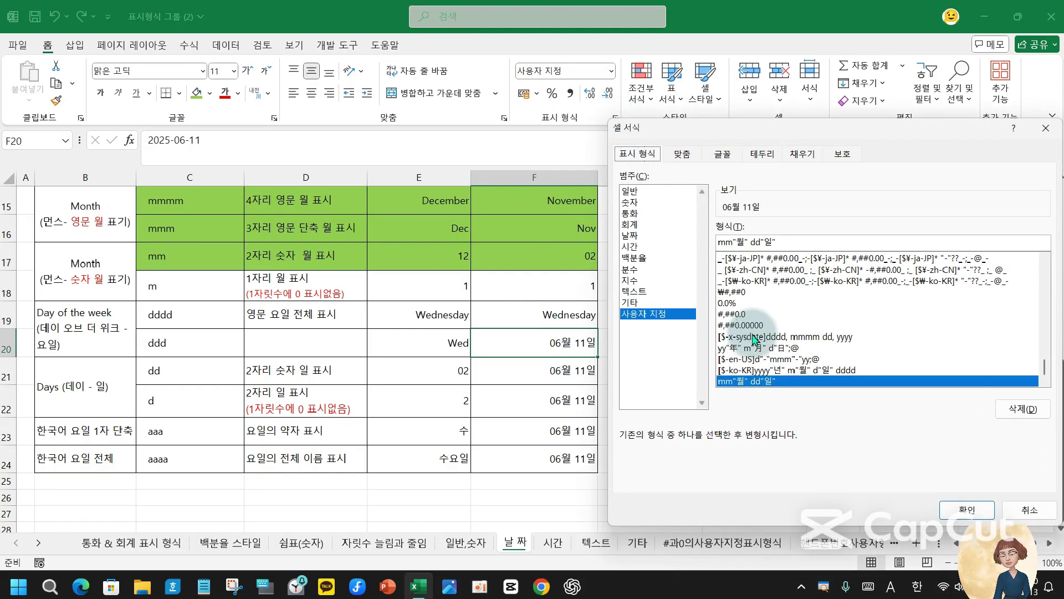
drag(801, 240, 710, 235)
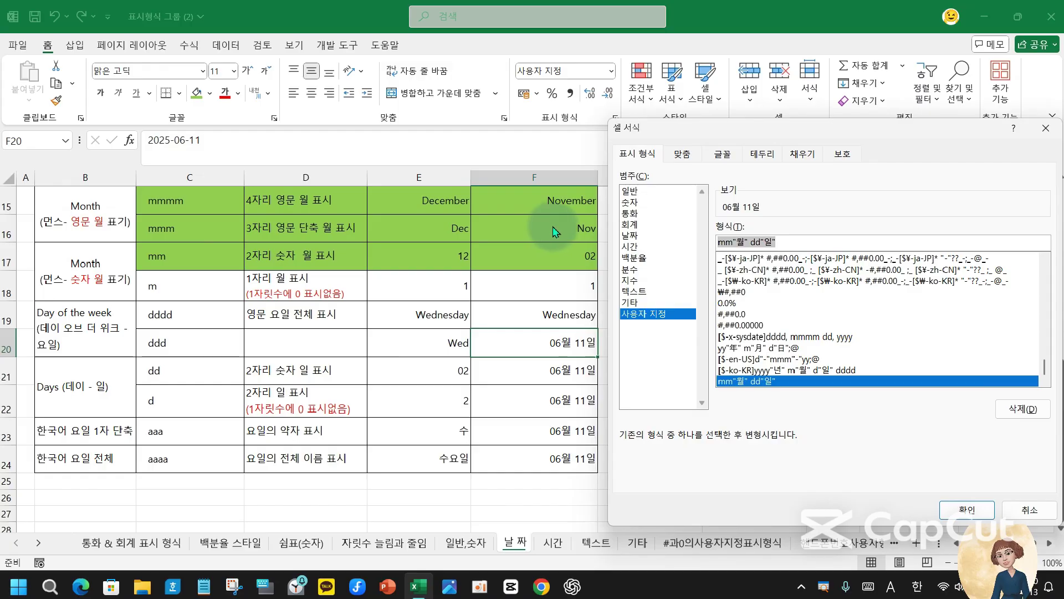
text(dd)
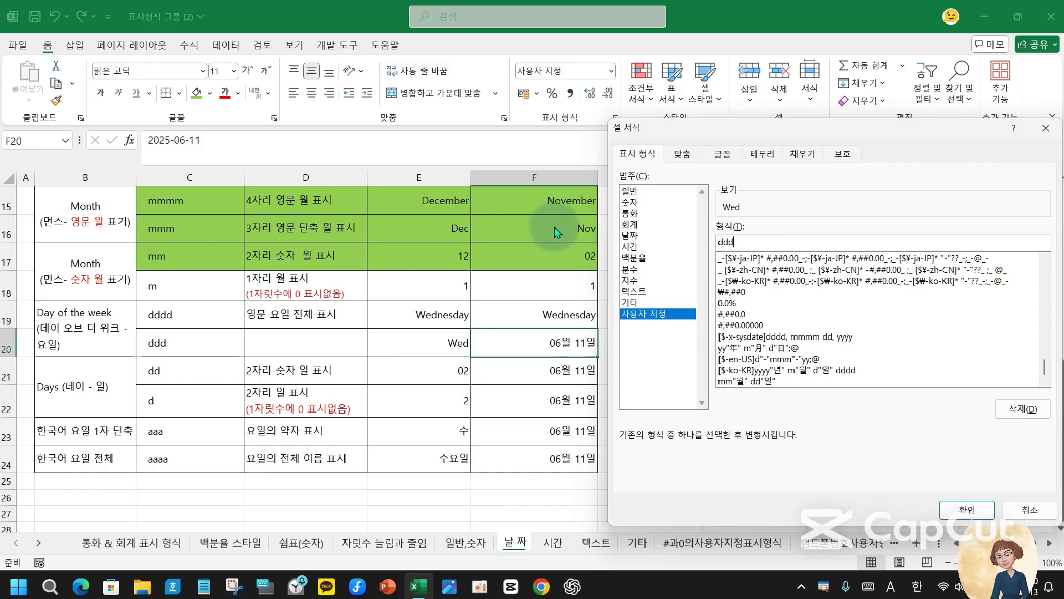
text(d)
key(Return)
click(555, 370)
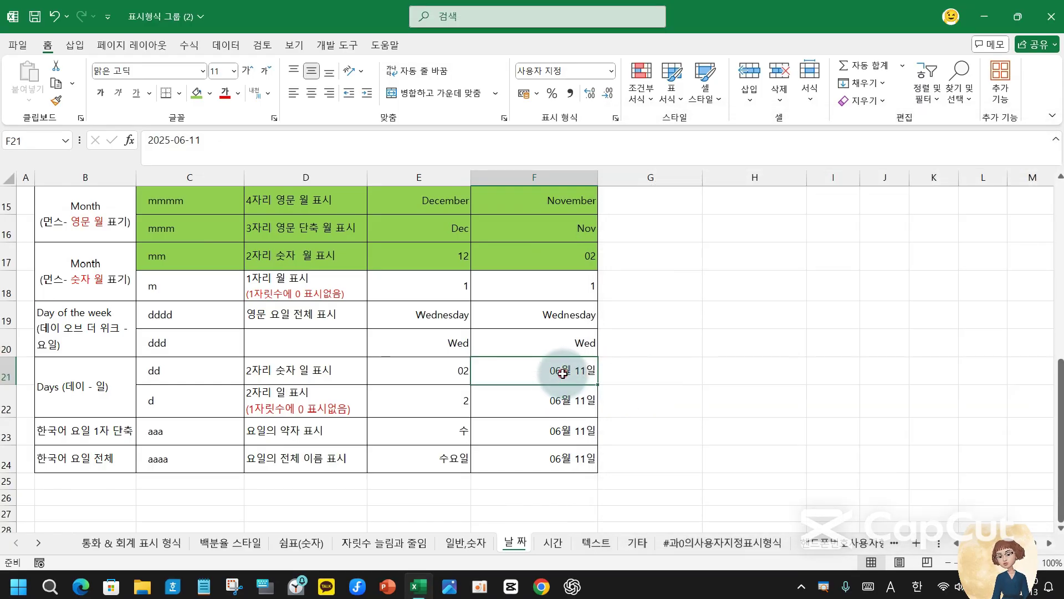
click(574, 344)
click(562, 372)
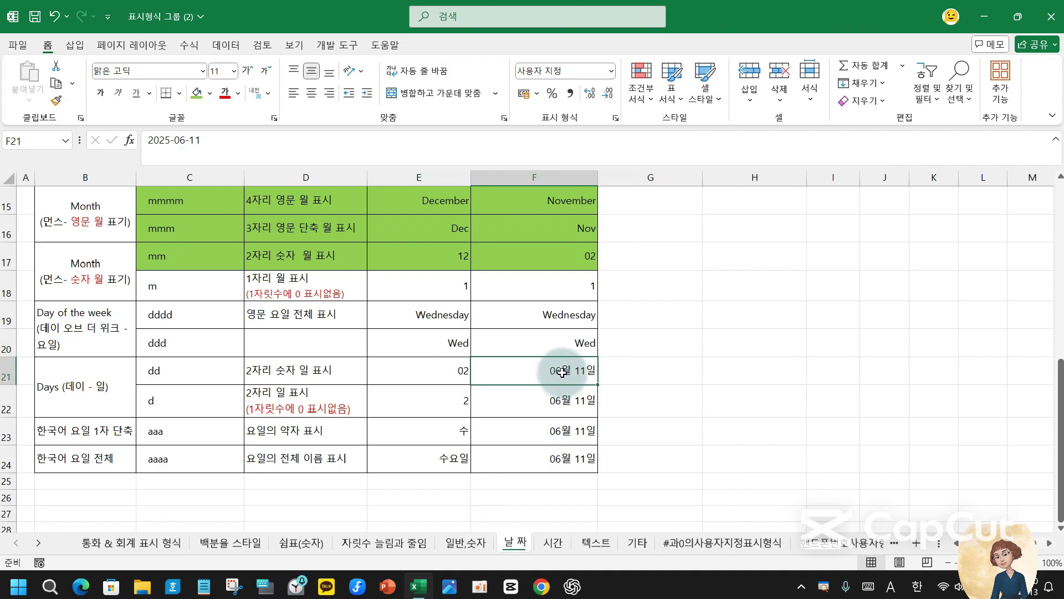
click(278, 345)
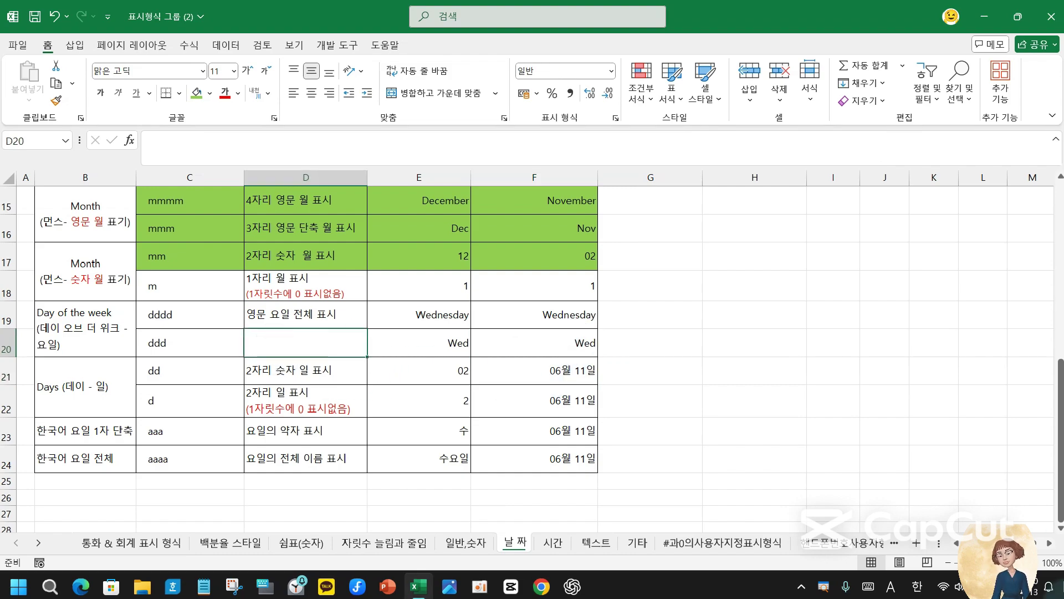
- Enter the description '영문 요일 3자리 단축 표시' in D20 for the ddd row
text(3)
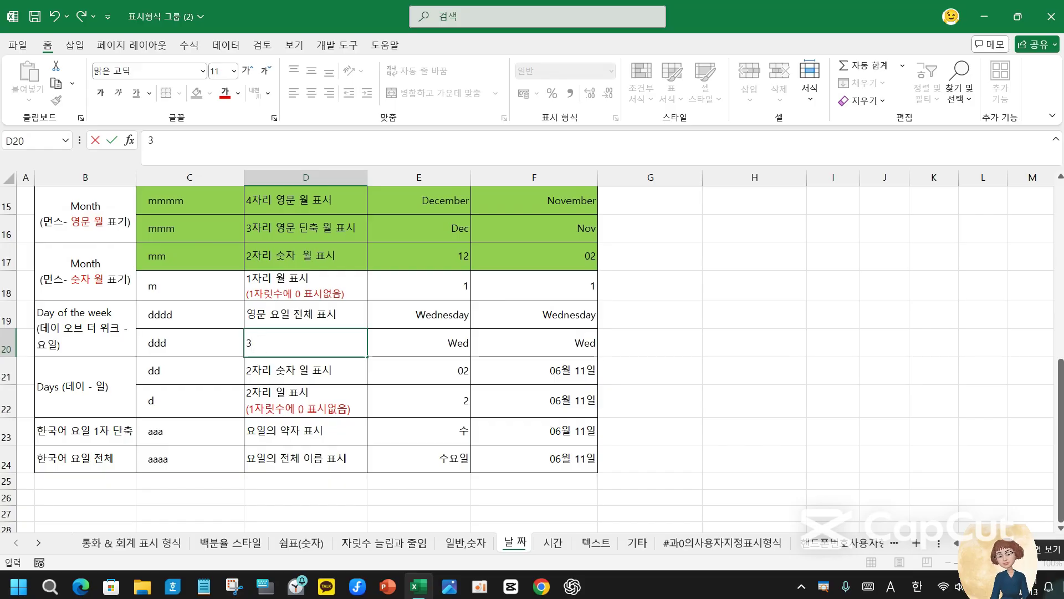
text(영문 용)
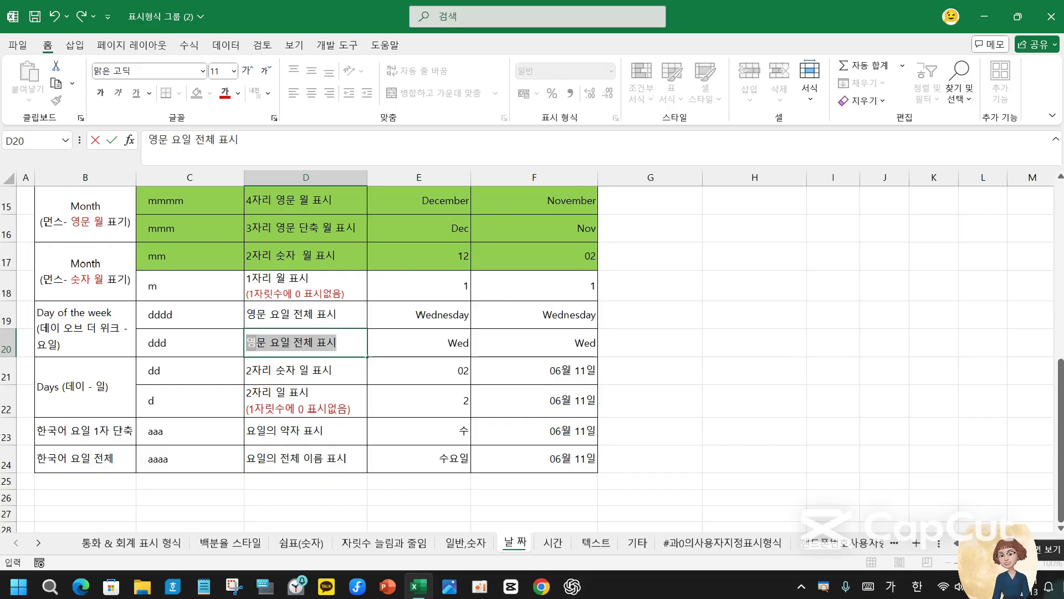
text(일 3자리)
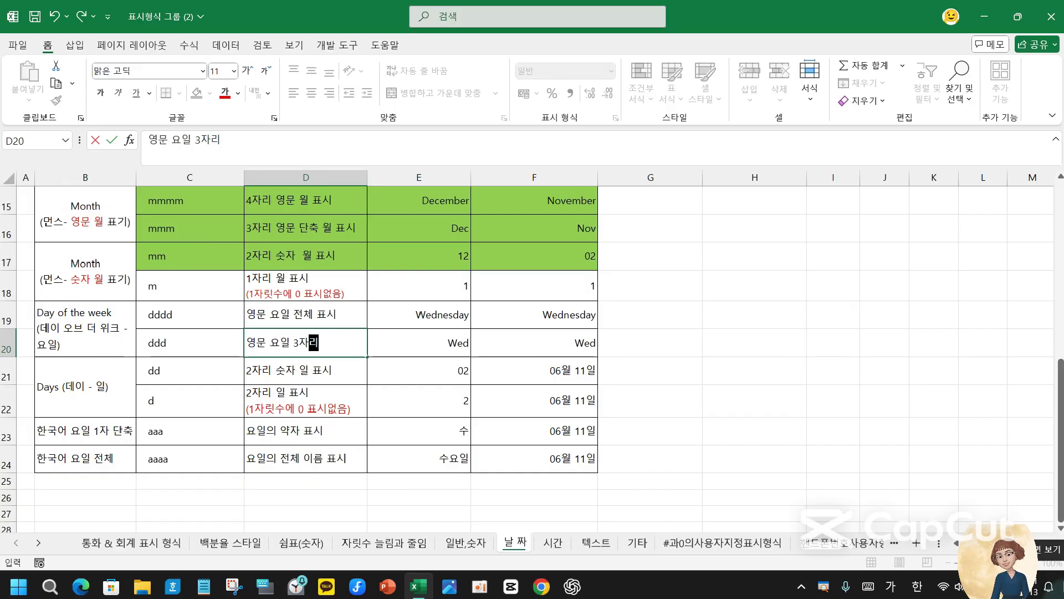
text( 단축 표시)
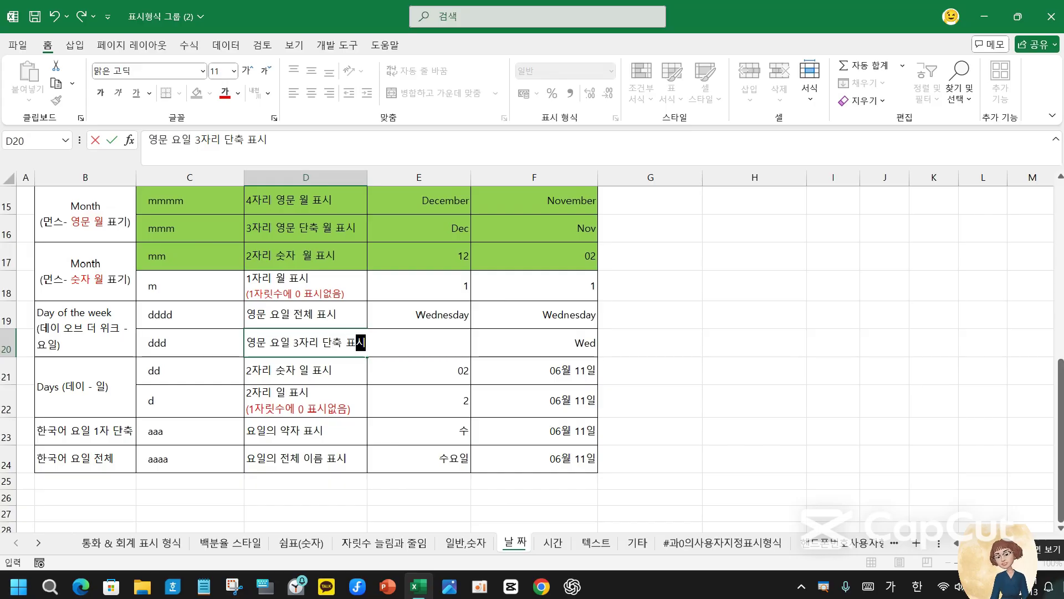
key(Return)
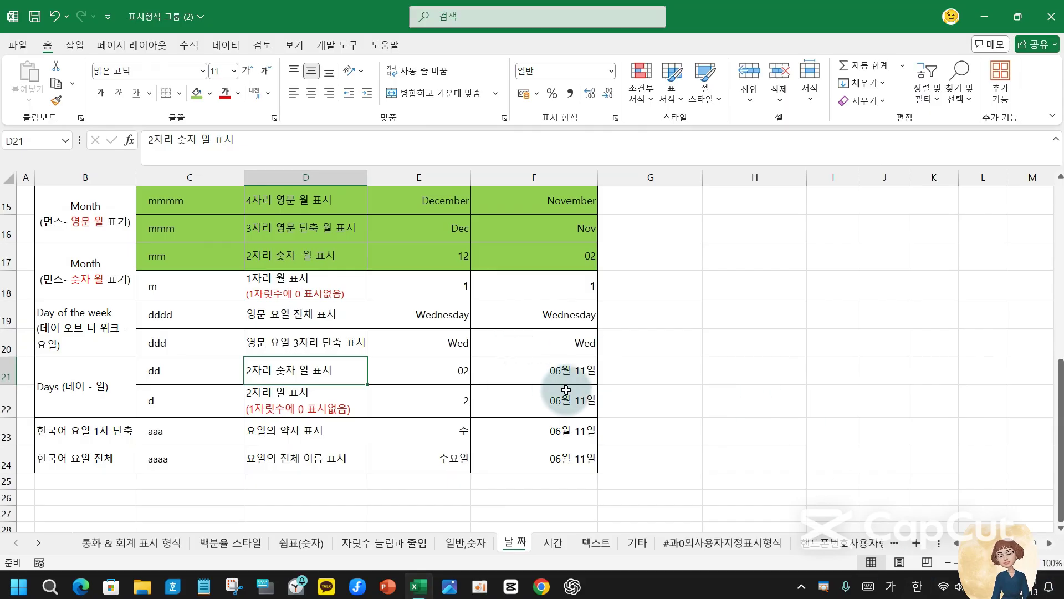
- Apply the custom format dd to F21 so it displays 11
click(577, 368)
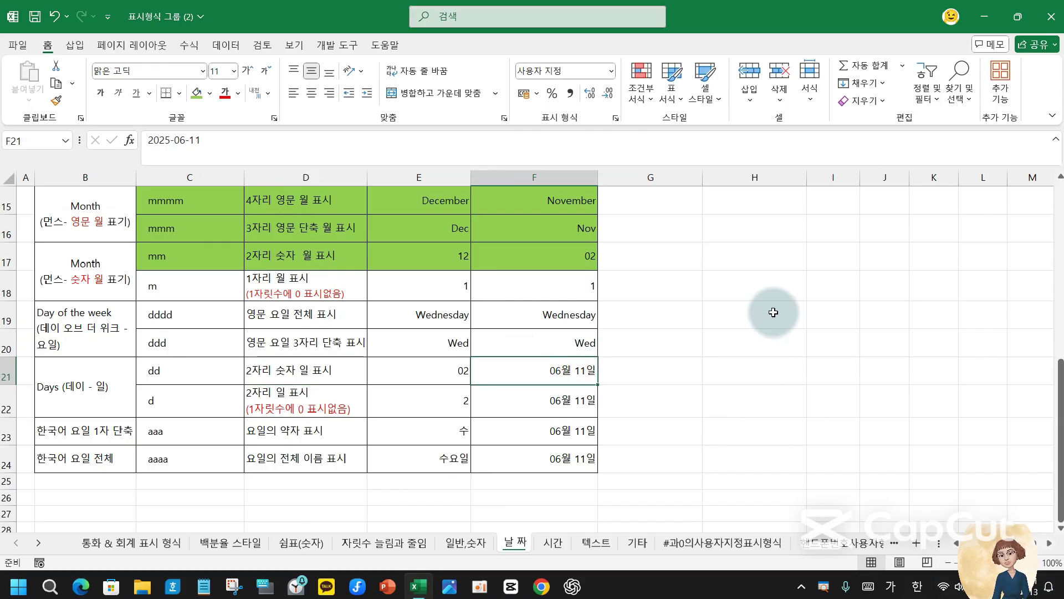
click(615, 117)
drag(802, 240, 612, 222)
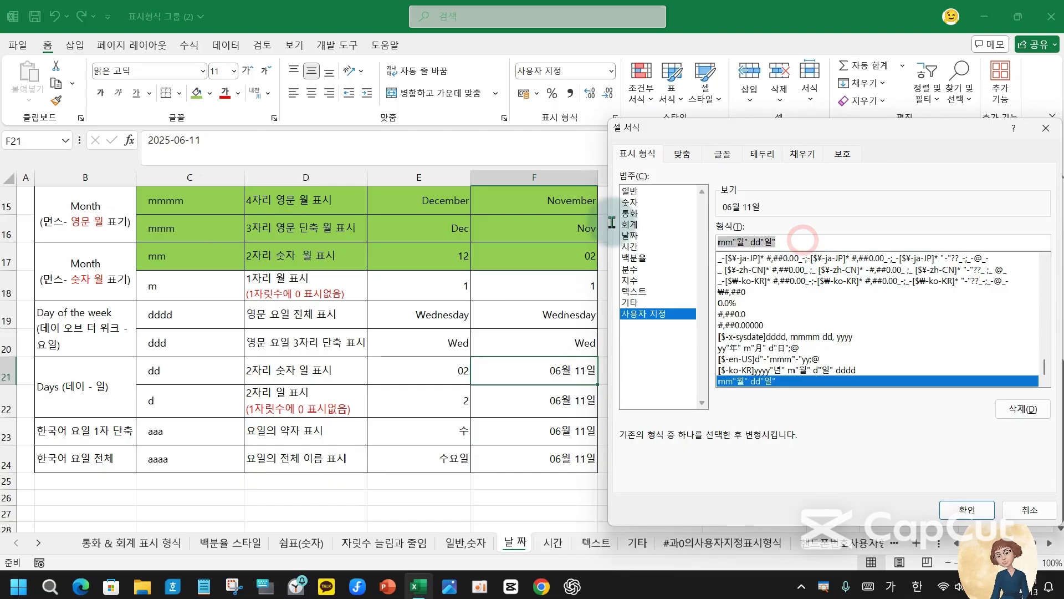
text(ㅇㅇ)
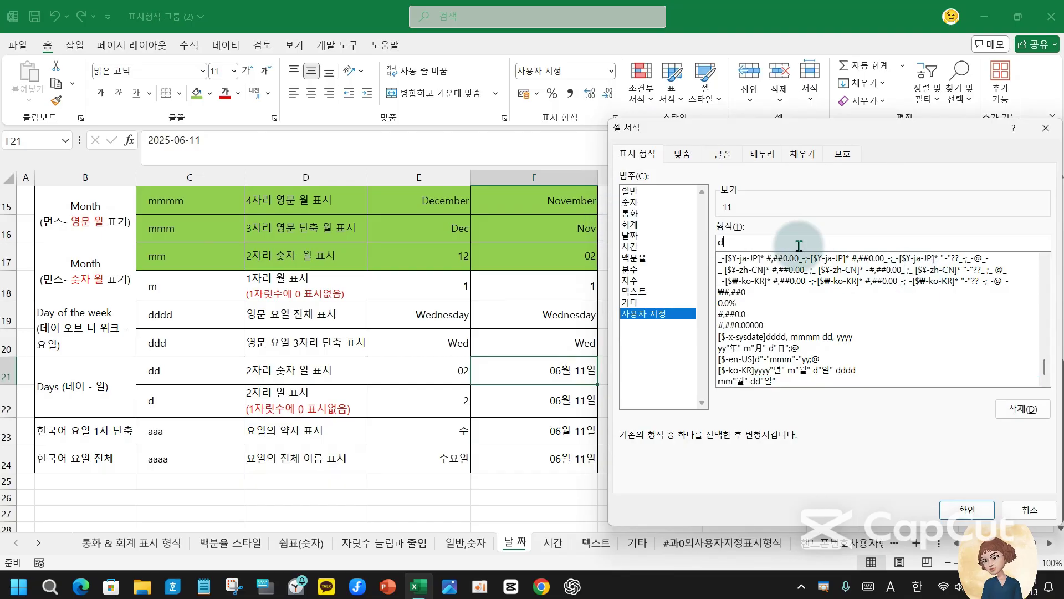
key(Return)
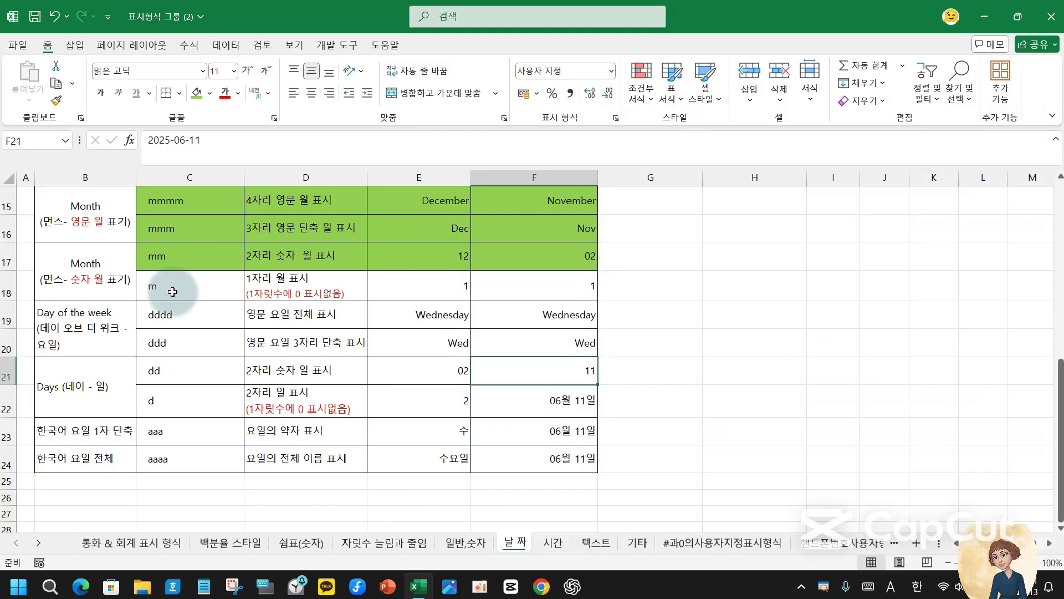
- Color '영문 요일', '영문 요일 3자리' and '2자리 숫자 일' red in D19–D21
click(283, 315)
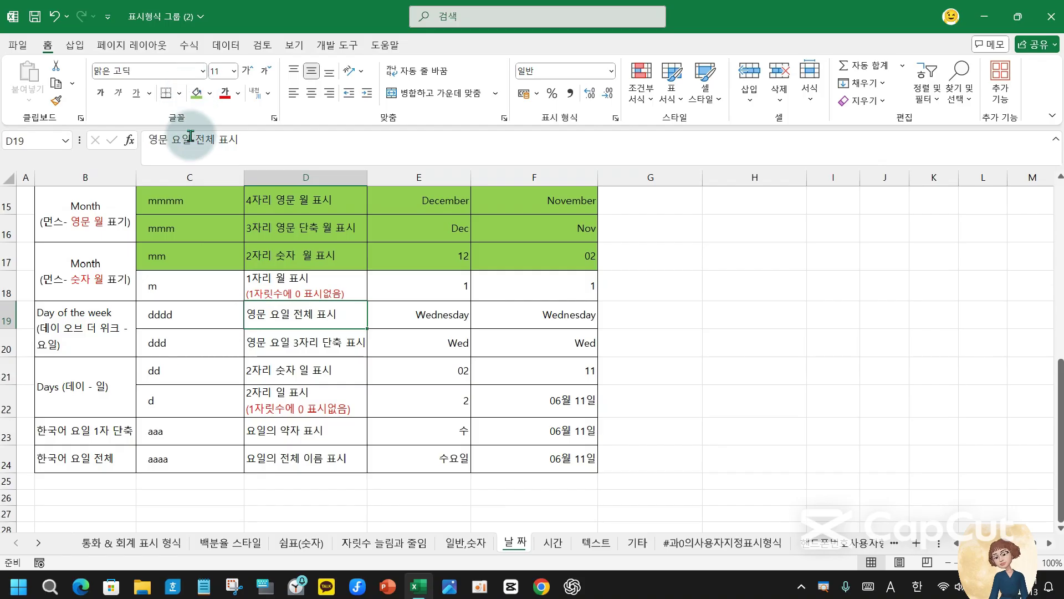
double_click(154, 140)
drag(174, 142, 192, 143)
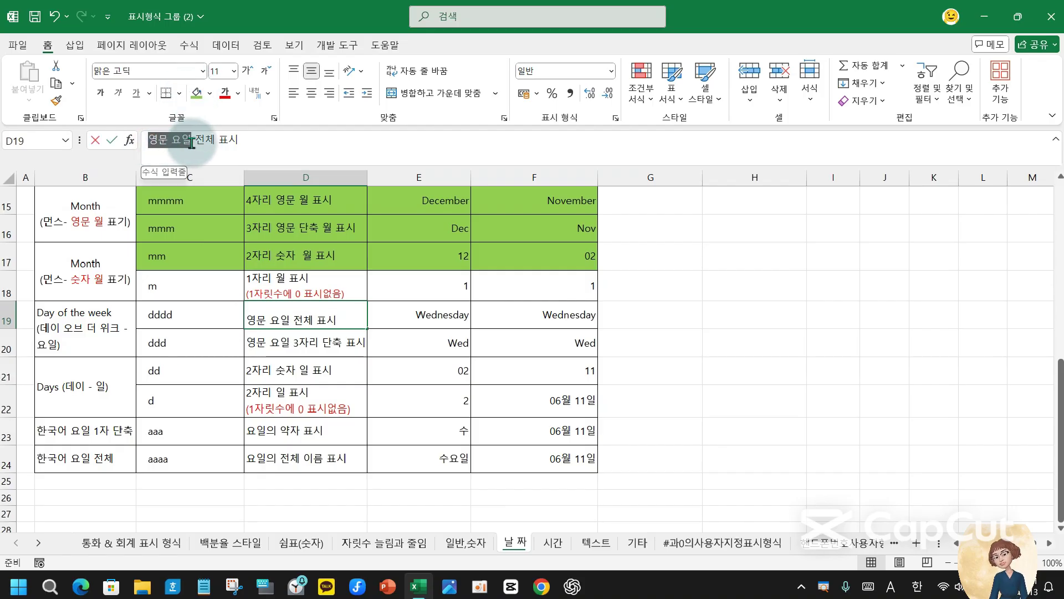
click(223, 93)
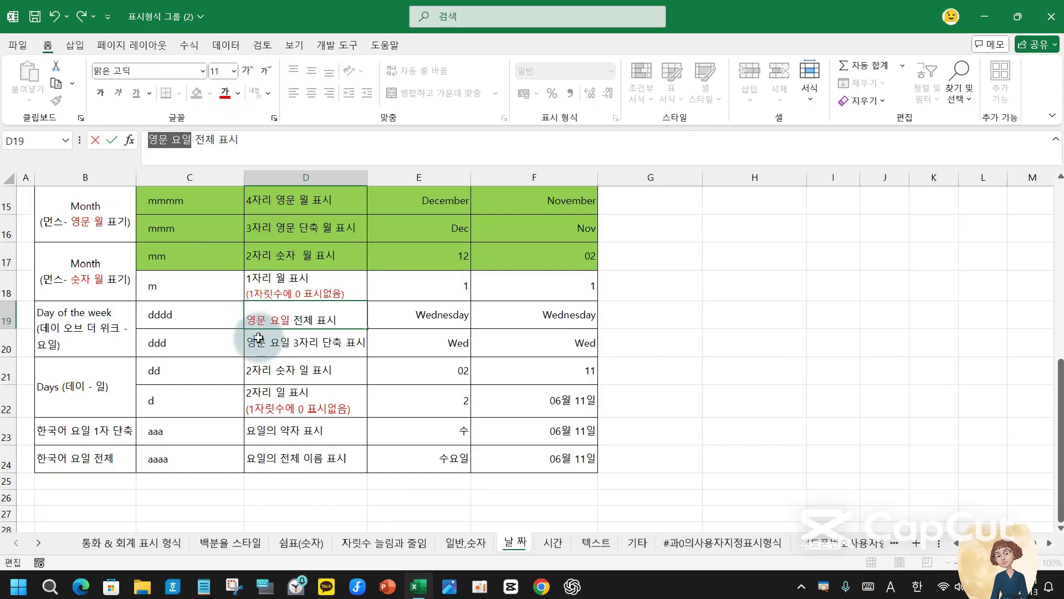
click(270, 351)
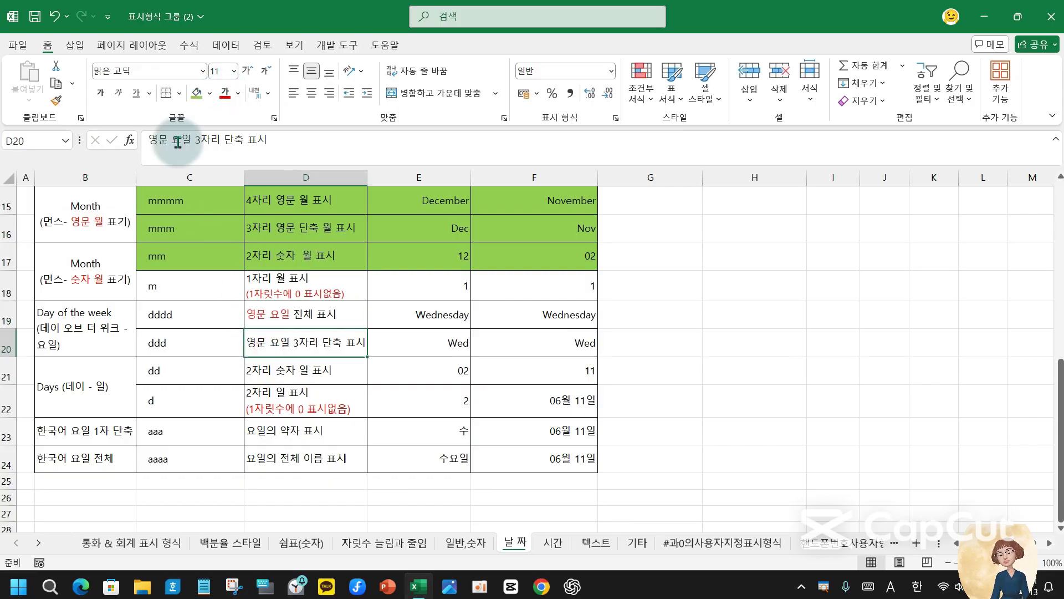
double_click(153, 140)
drag(174, 140, 220, 142)
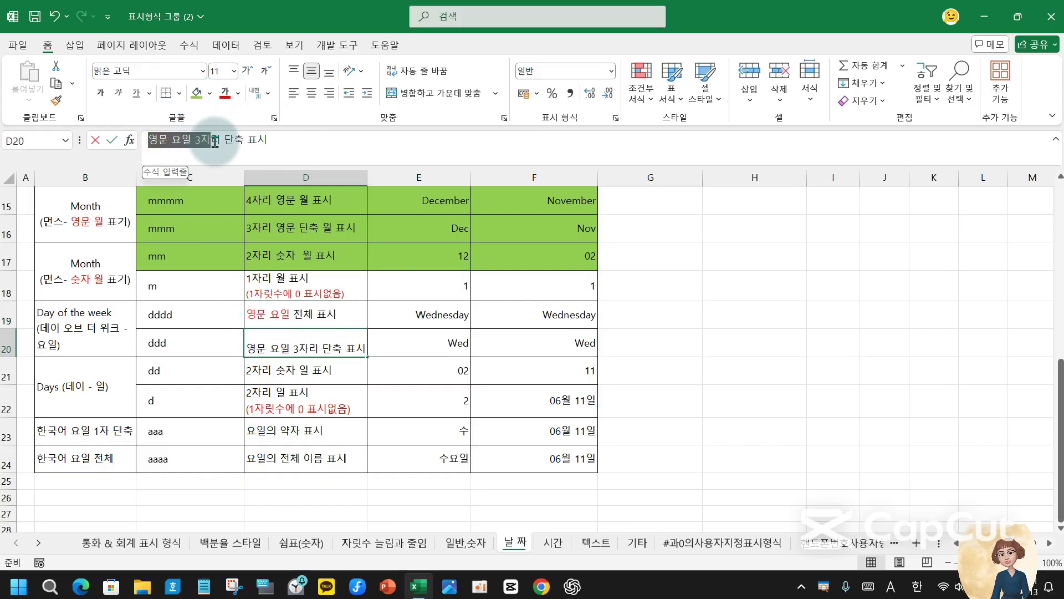
click(224, 100)
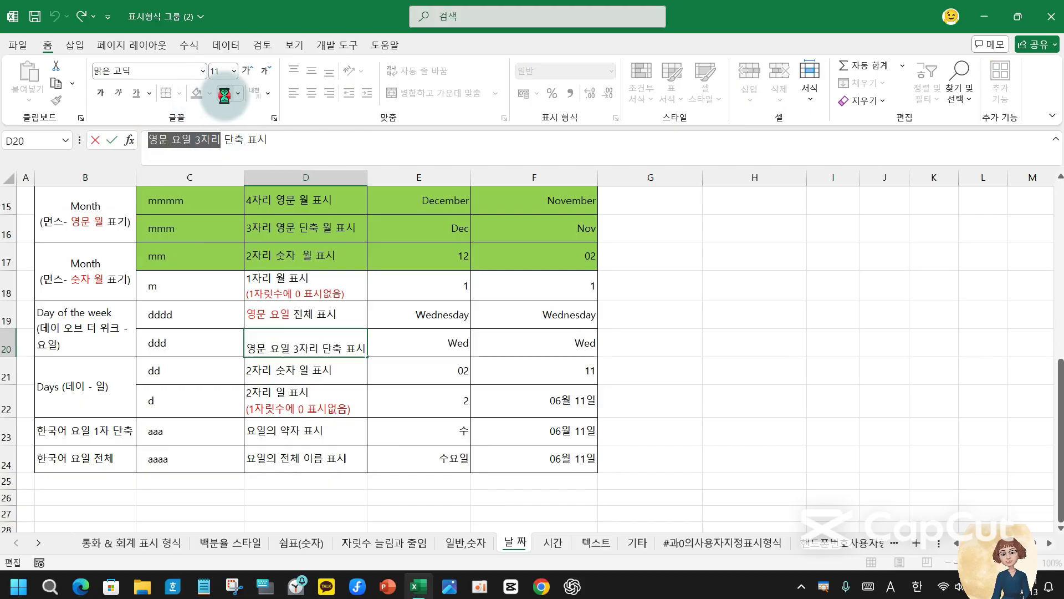
click(298, 377)
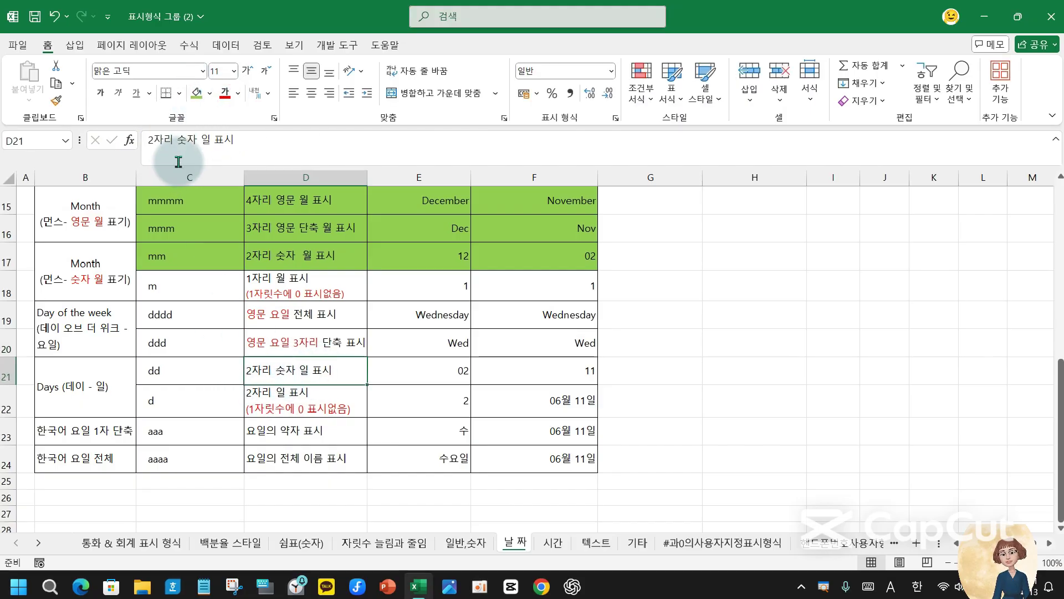
drag(150, 140, 205, 141)
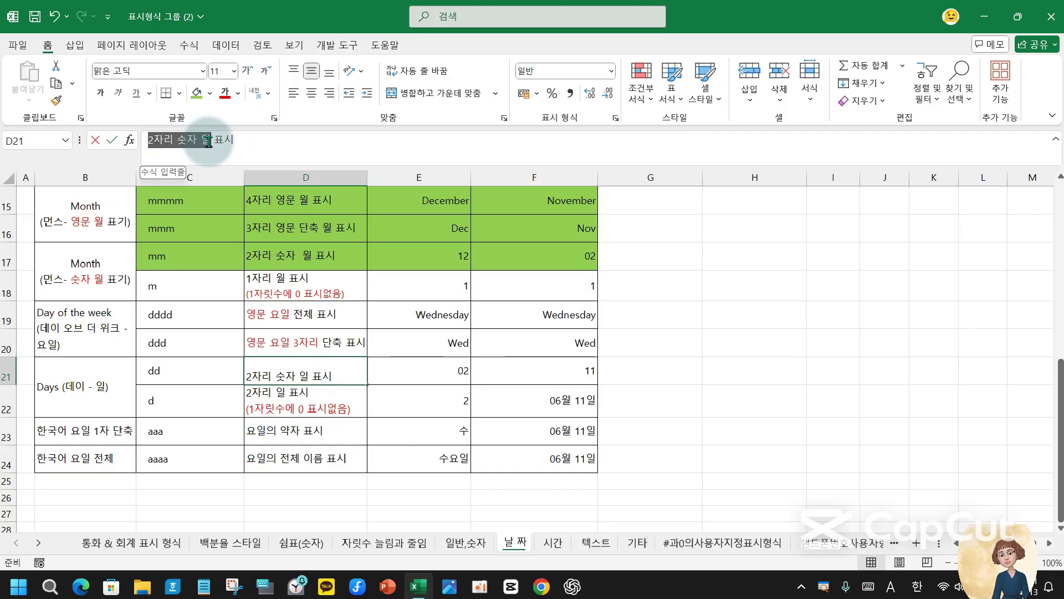
click(225, 93)
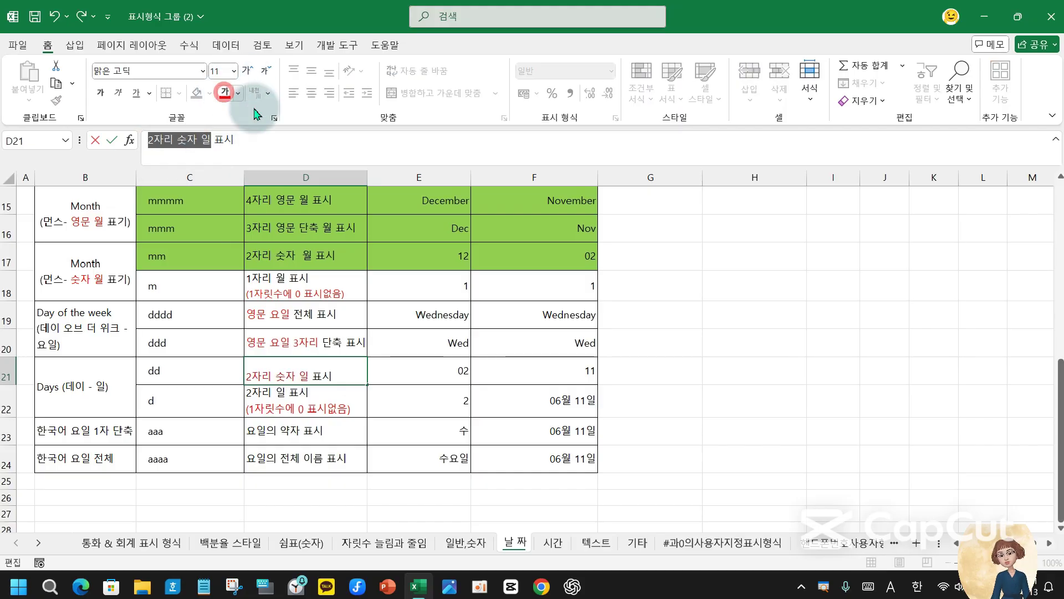
click(574, 368)
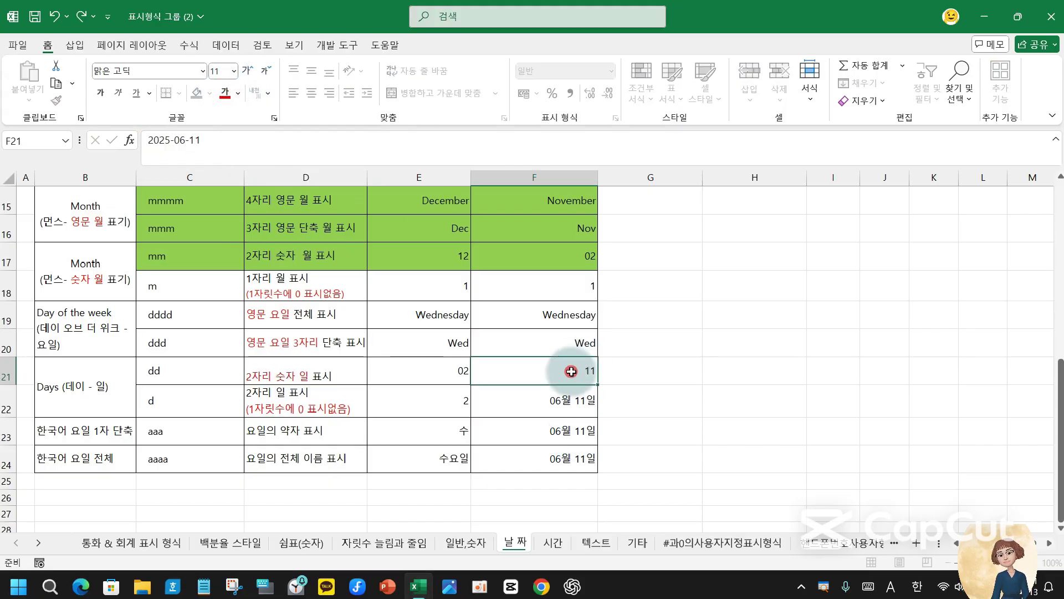
- Change the dates in F21 and F22 to 2025-06-02
click(576, 405)
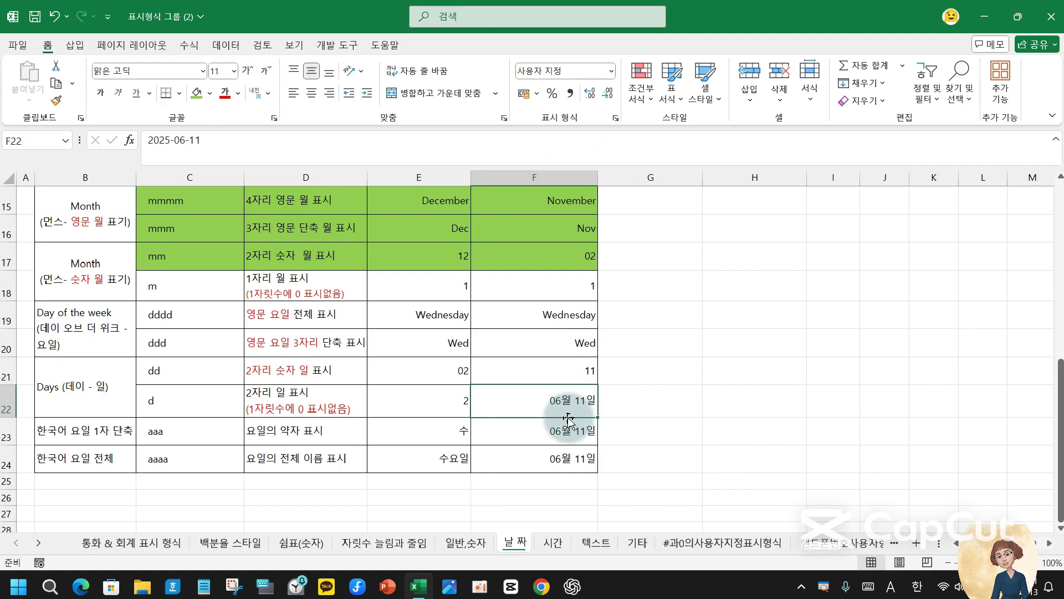
click(578, 375)
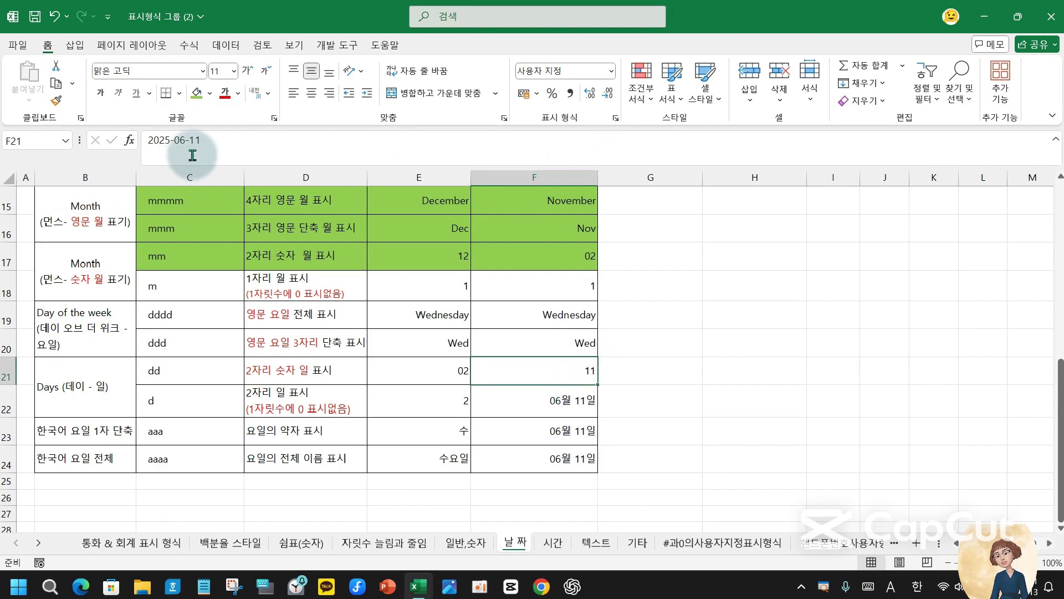
click(206, 140)
double_click(527, 377)
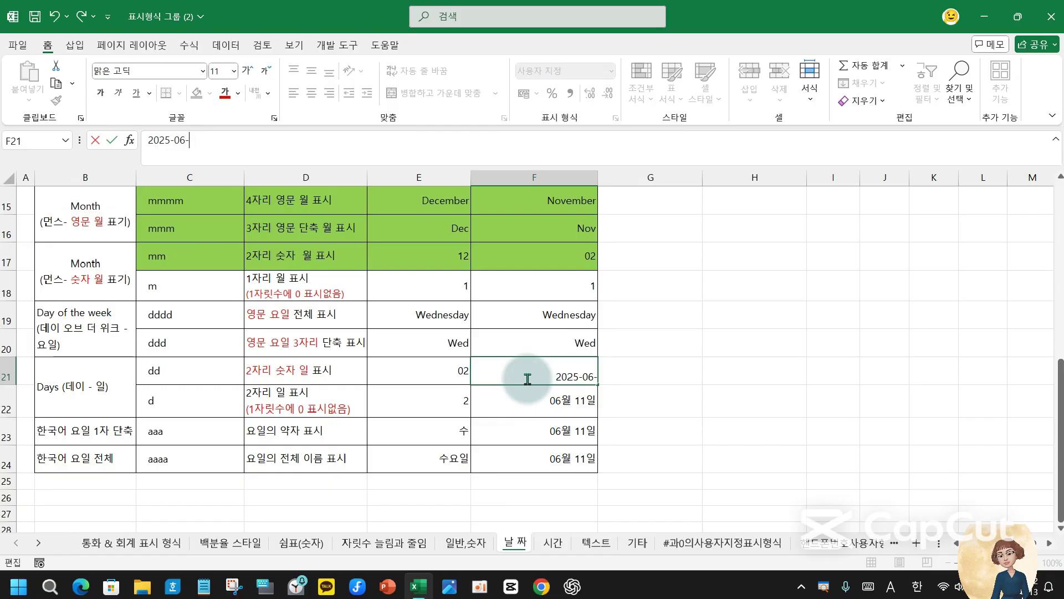
text(2)
key(Return)
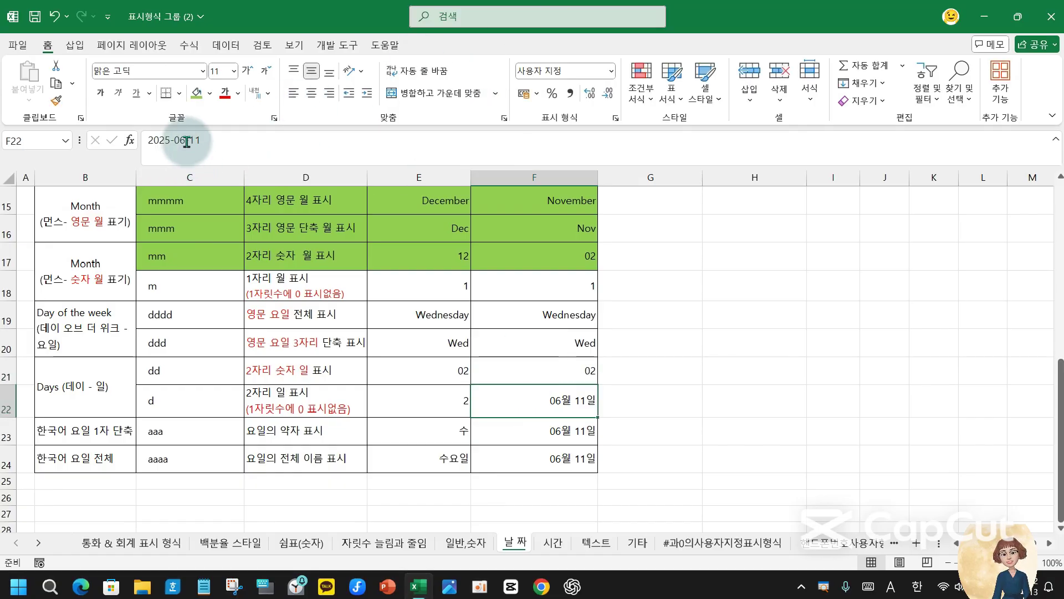
drag(194, 142, 259, 142)
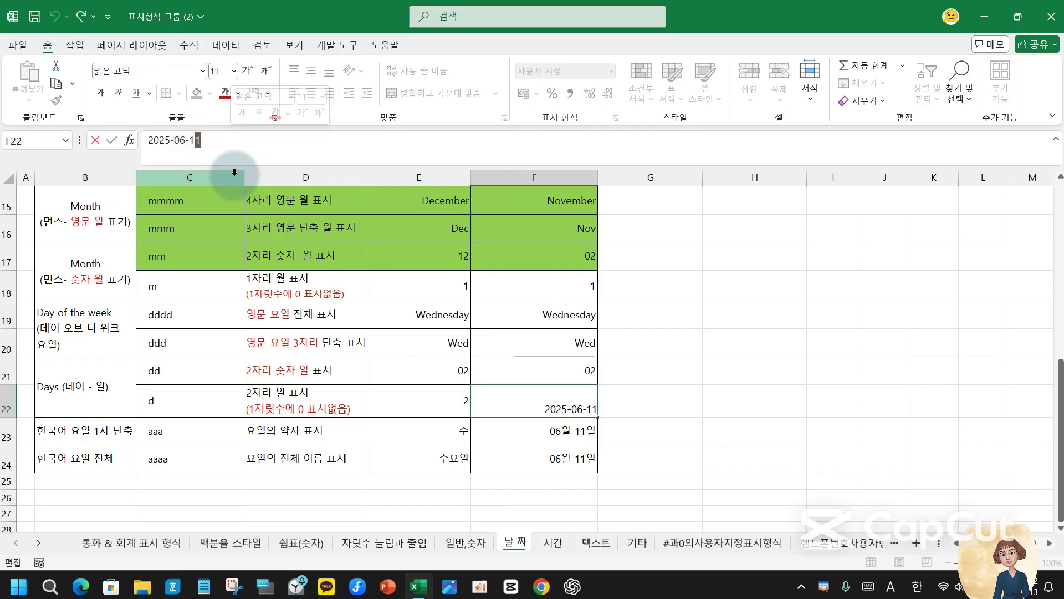
key(BackSpace)
key(Return)
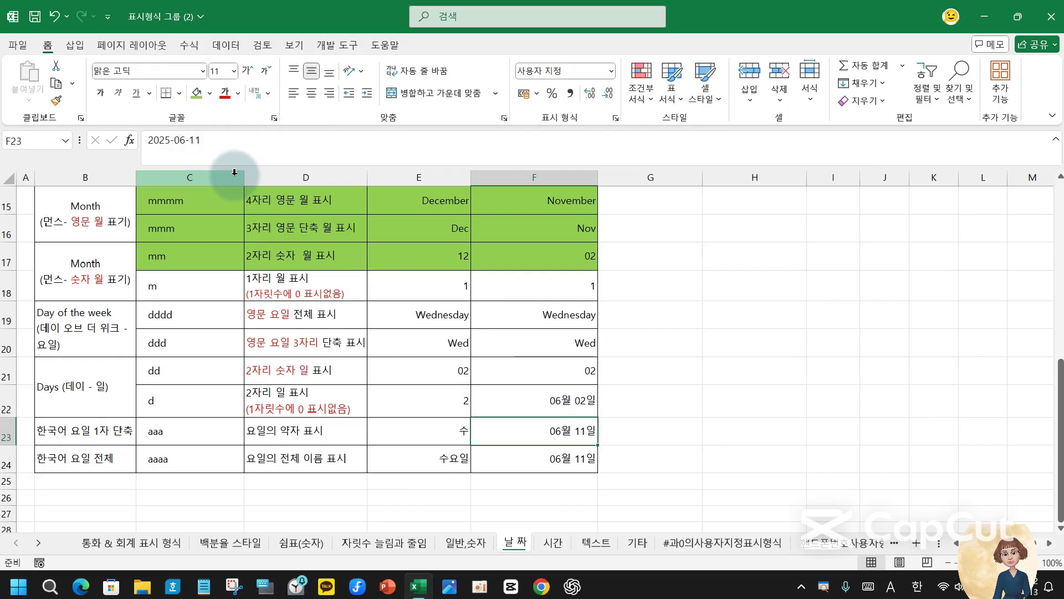
click(579, 401)
click(592, 366)
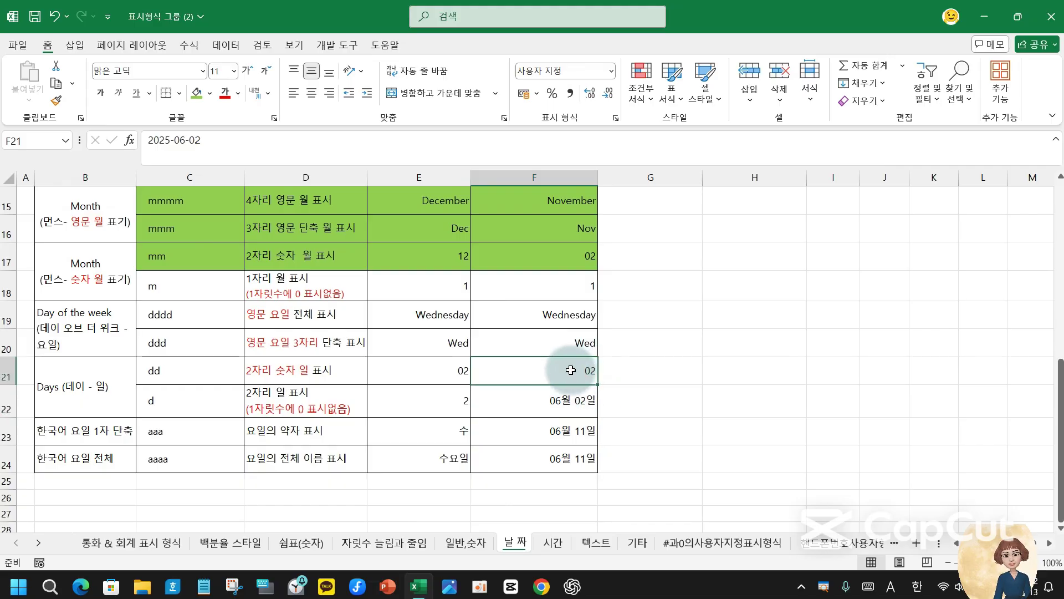
click(579, 399)
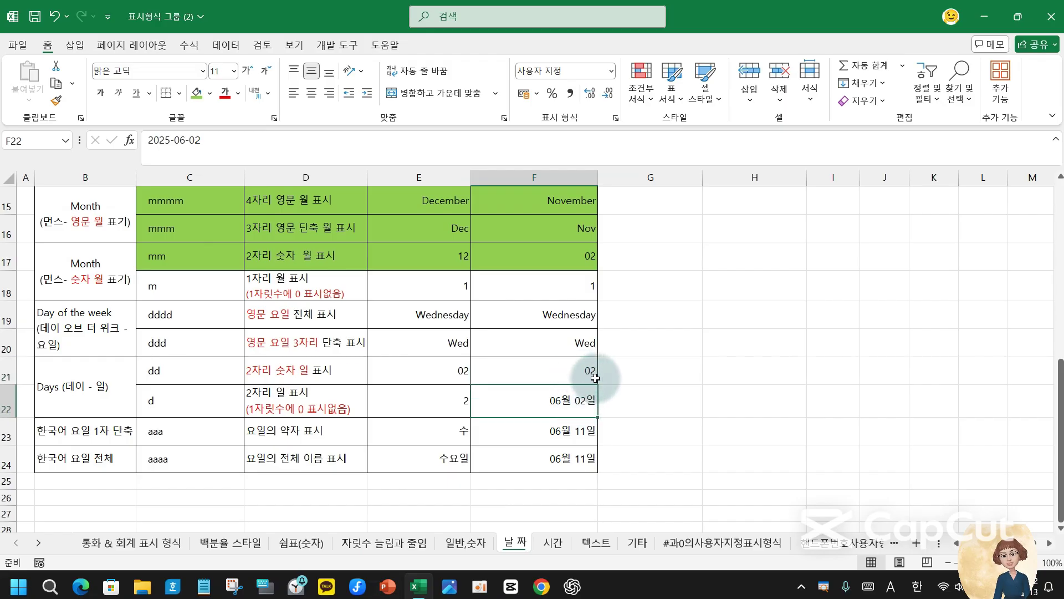
- Give F22 the custom format d so it displays 2
click(617, 119)
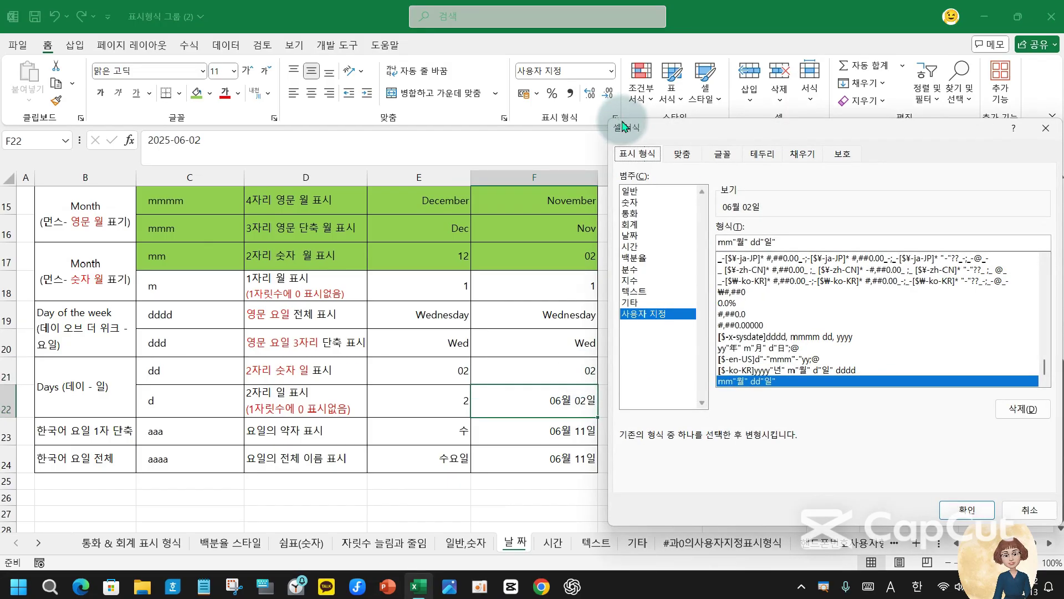
click(798, 238)
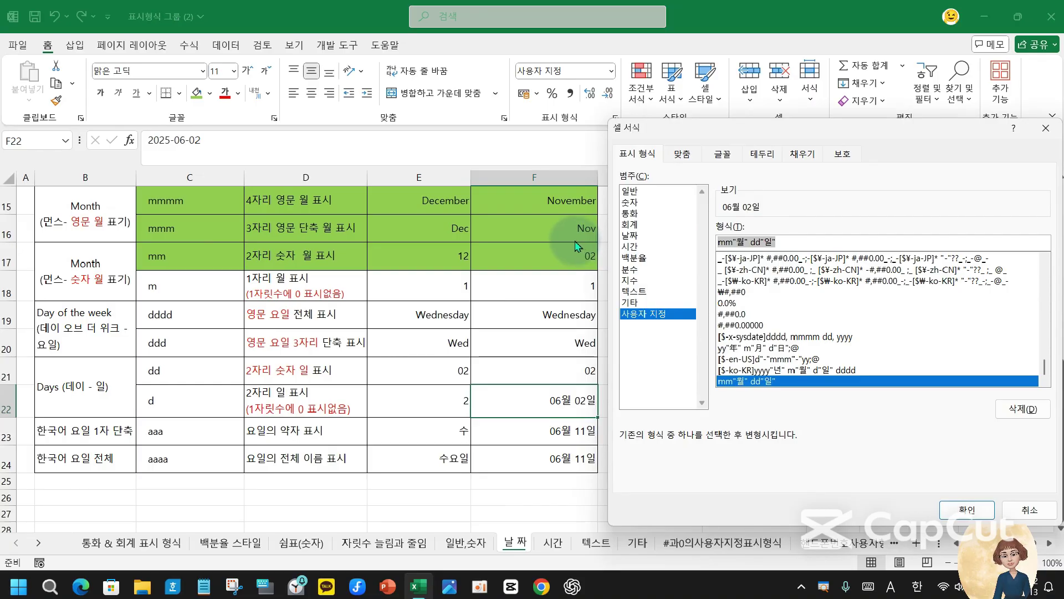
text(d)
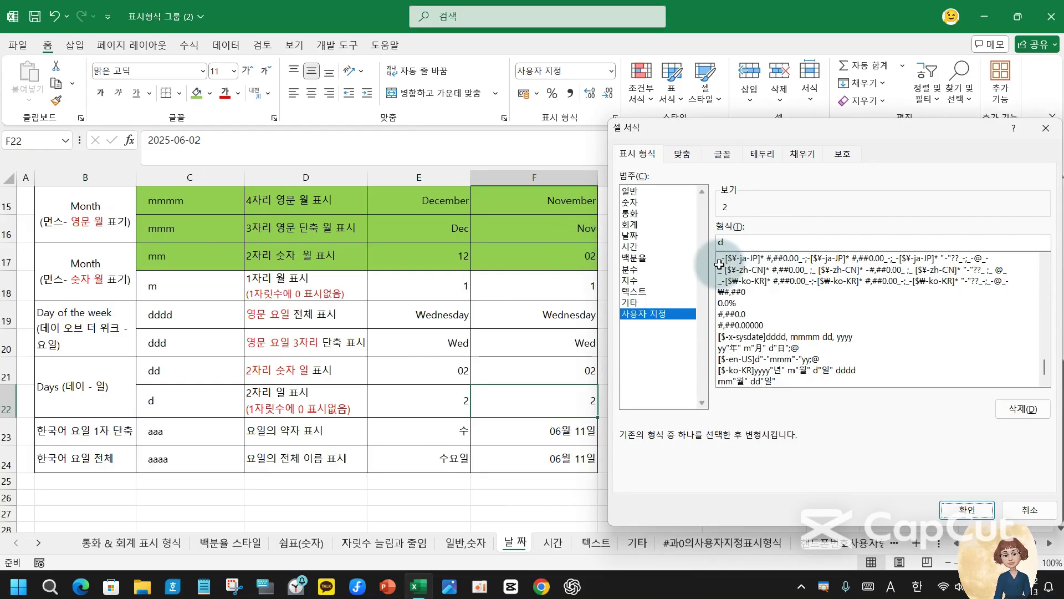
key(Return)
click(581, 402)
click(582, 372)
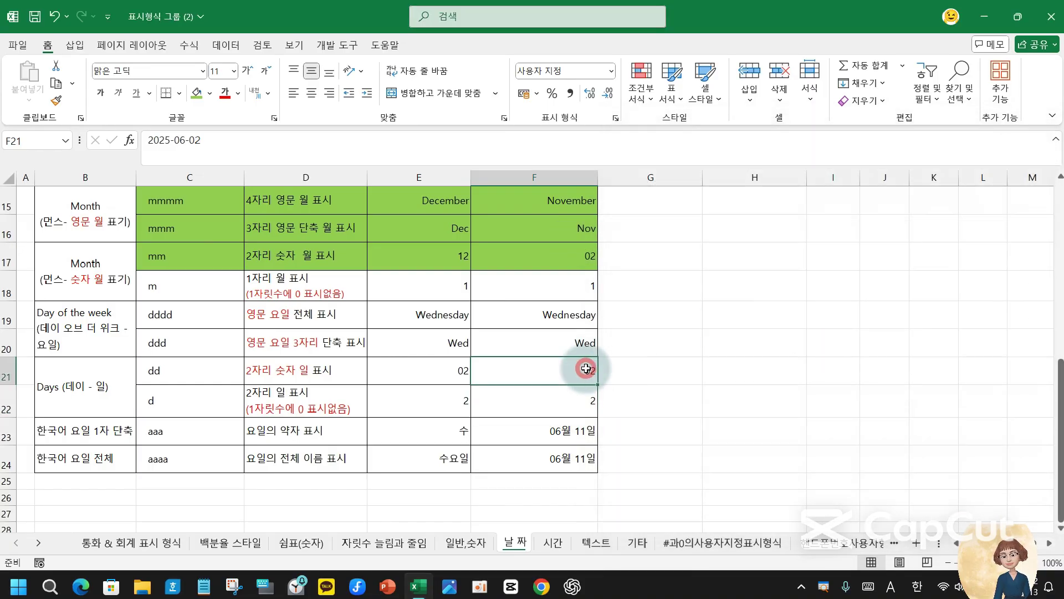
click(584, 394)
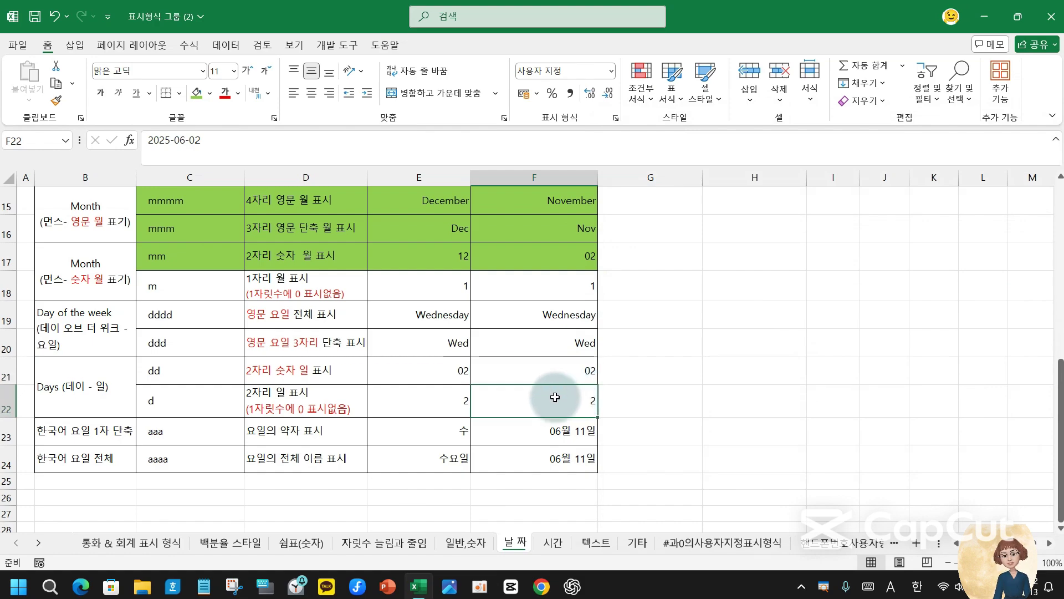
click(164, 372)
- Shade the dd row C21:F21 and the weekday rows C19:F20 light blue
drag(254, 371, 518, 368)
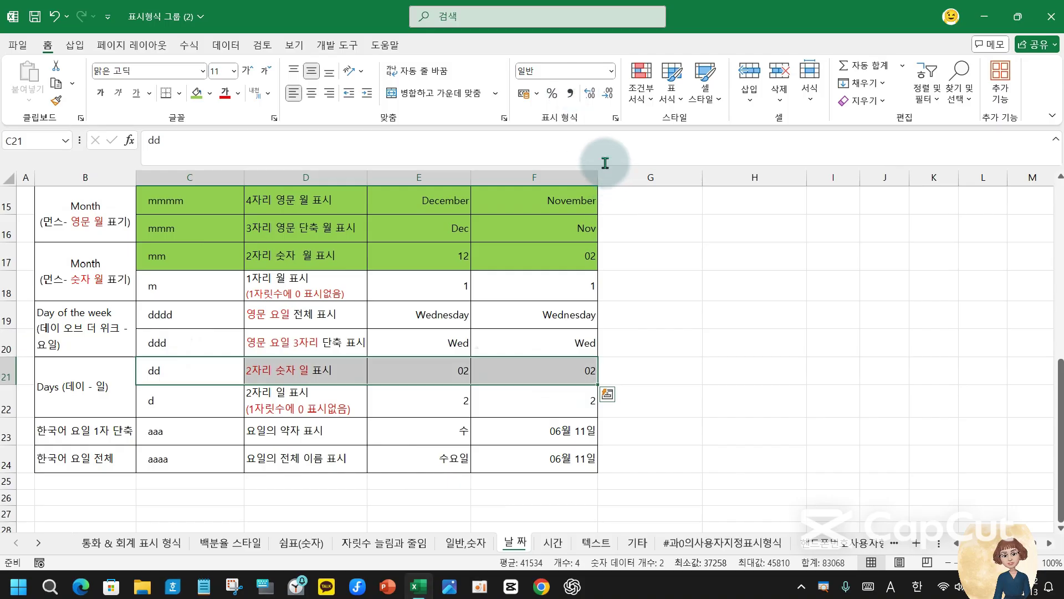
click(210, 93)
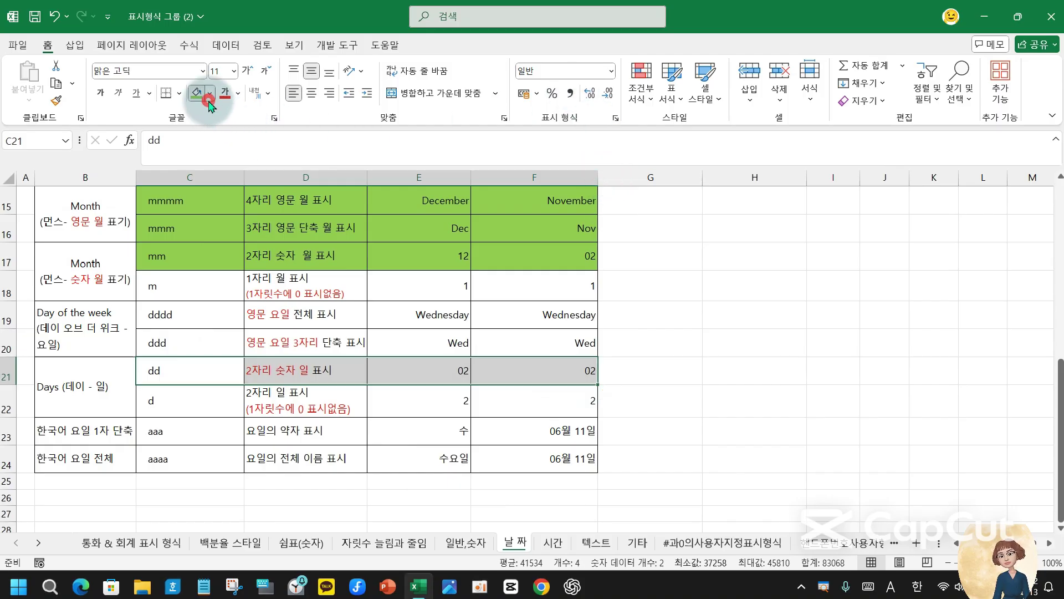
click(351, 185)
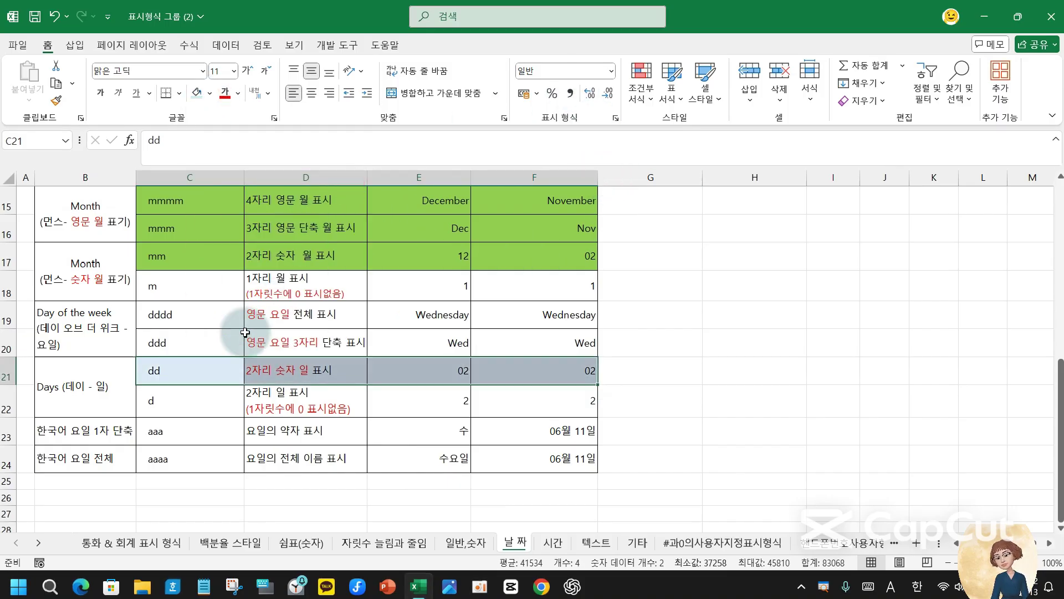
click(192, 321)
drag(191, 322, 518, 340)
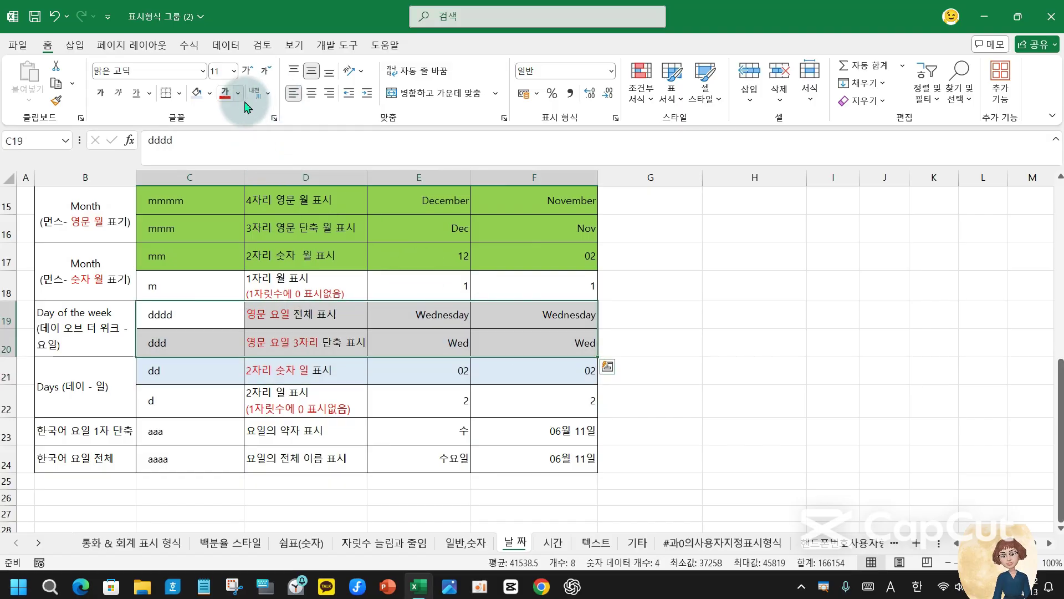
click(198, 93)
click(723, 373)
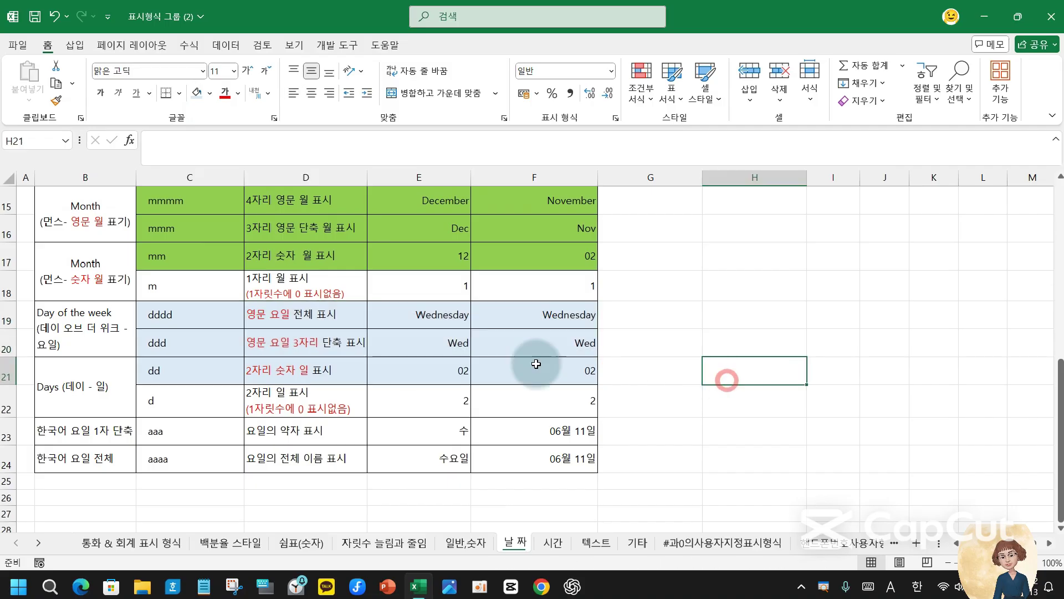
click(167, 317)
click(171, 347)
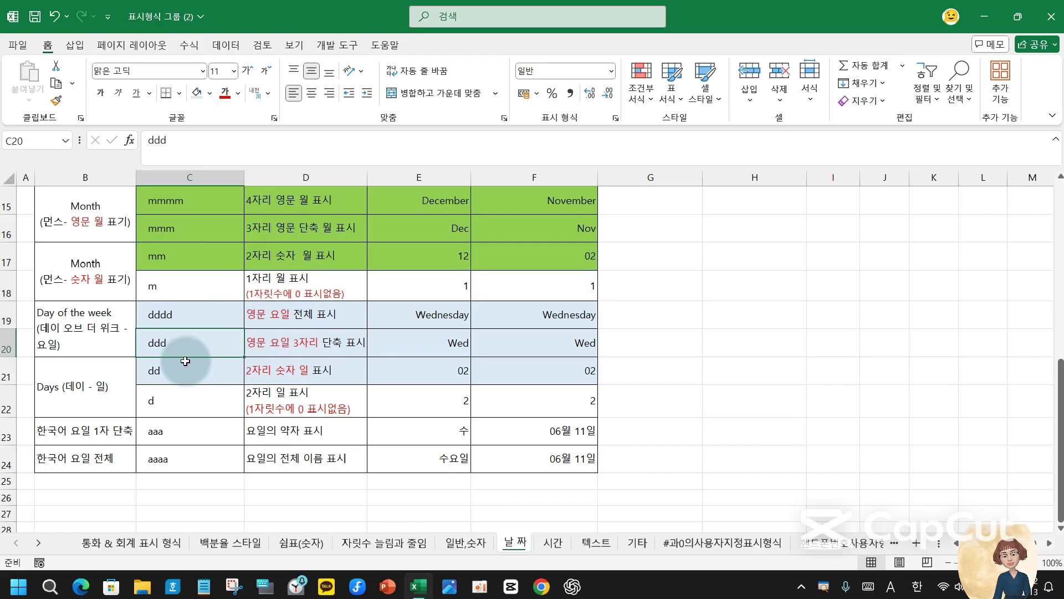
click(159, 369)
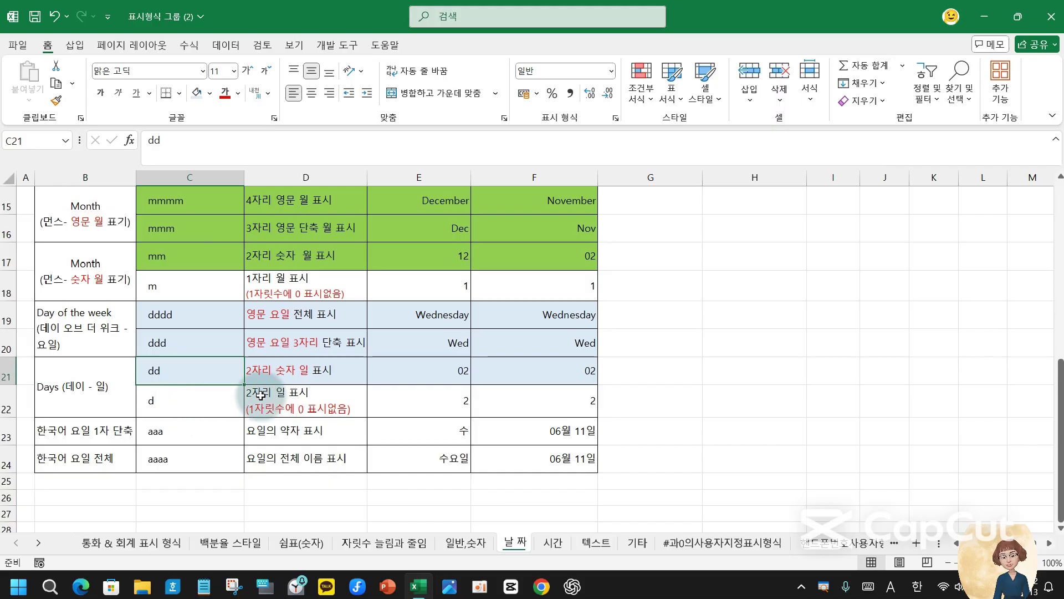
- Give F23 the custom format aaa so it shows 수
click(274, 407)
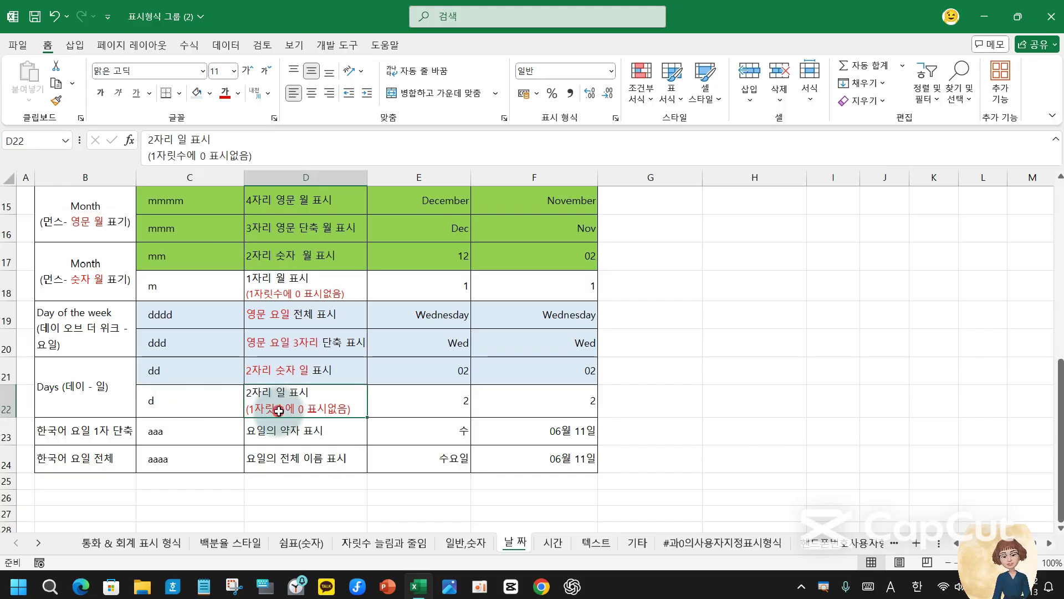
click(165, 431)
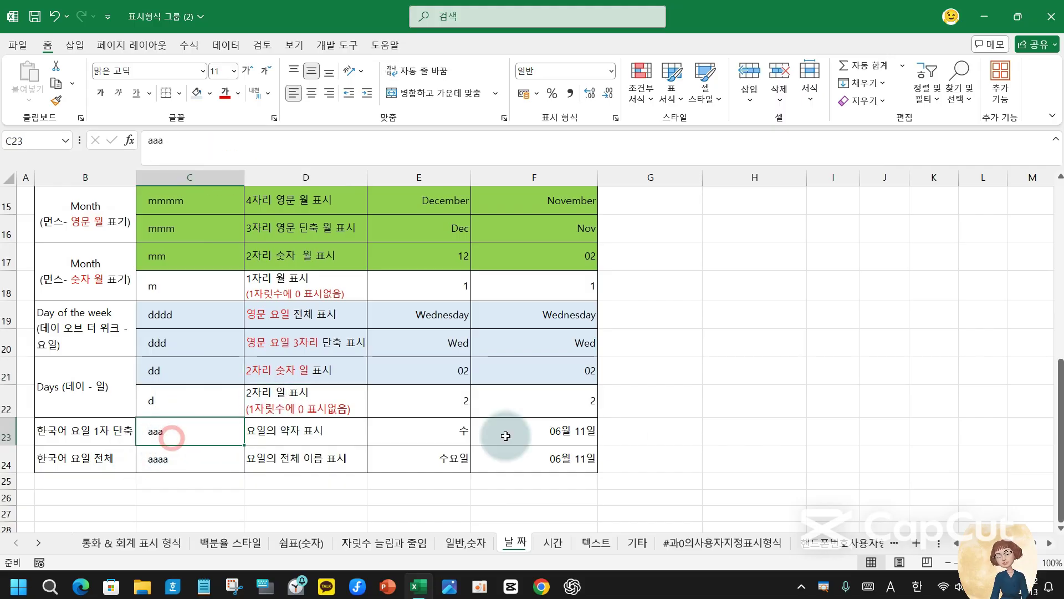
click(530, 438)
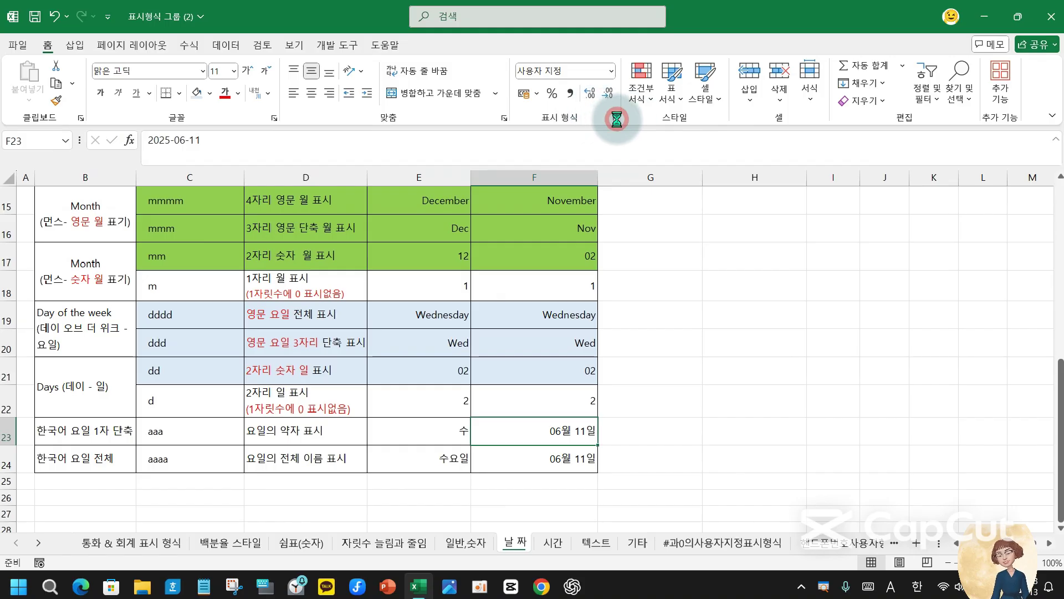
click(796, 242)
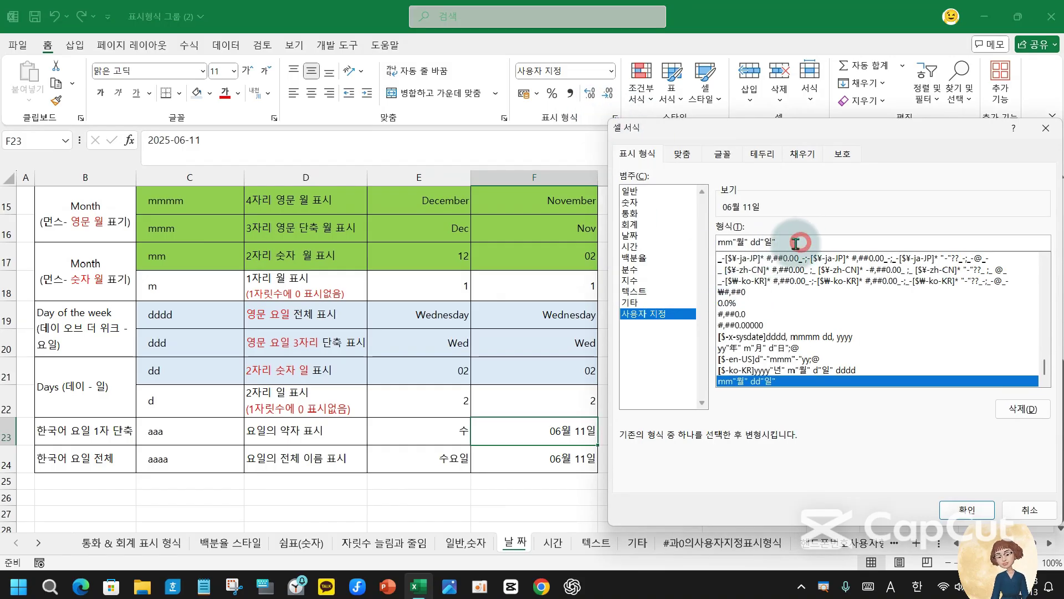
drag(787, 242, 686, 244)
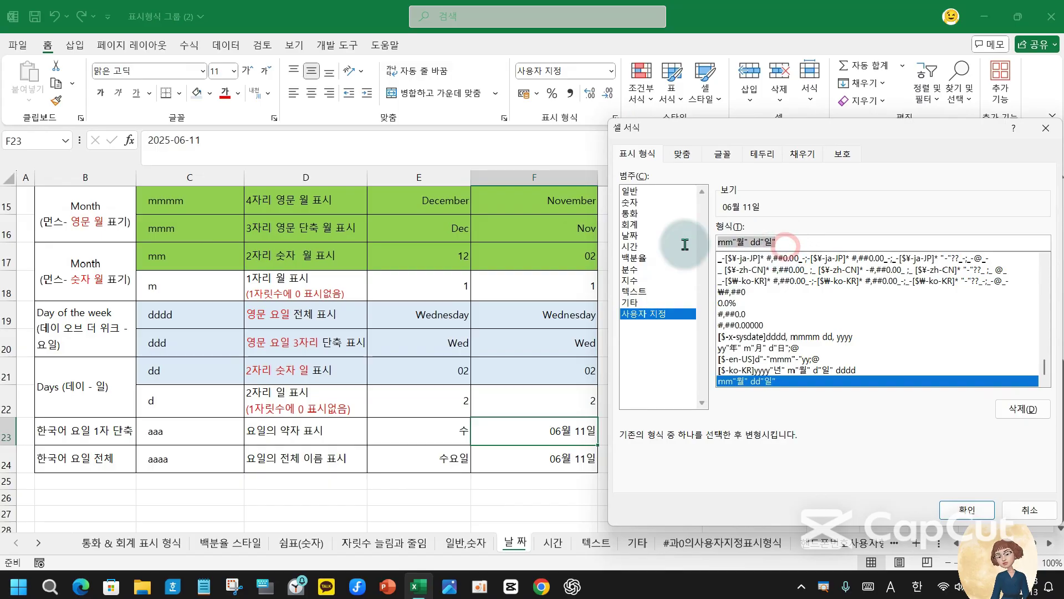
text(aaa)
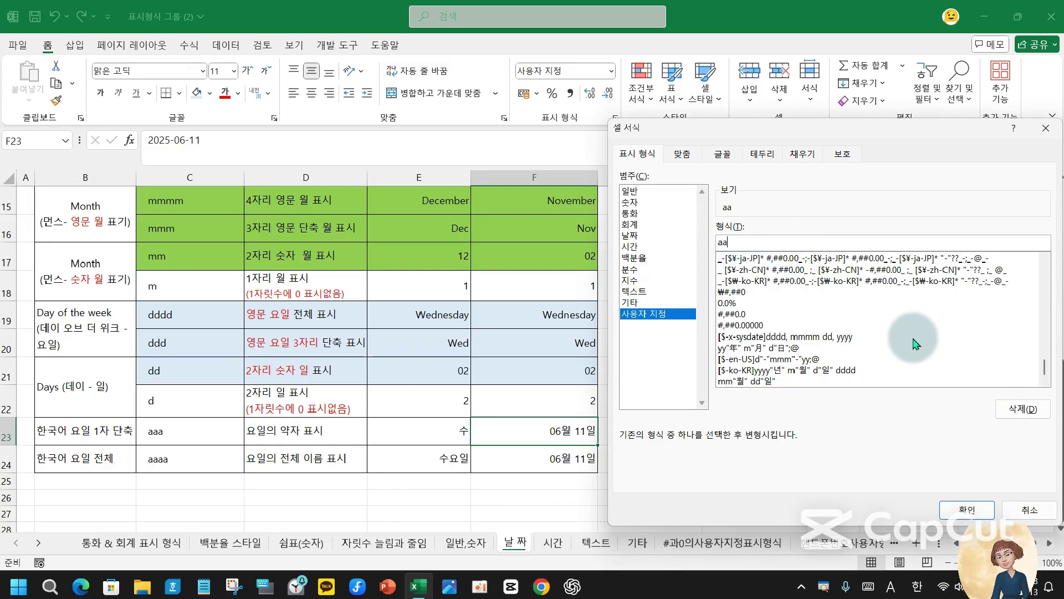
click(973, 513)
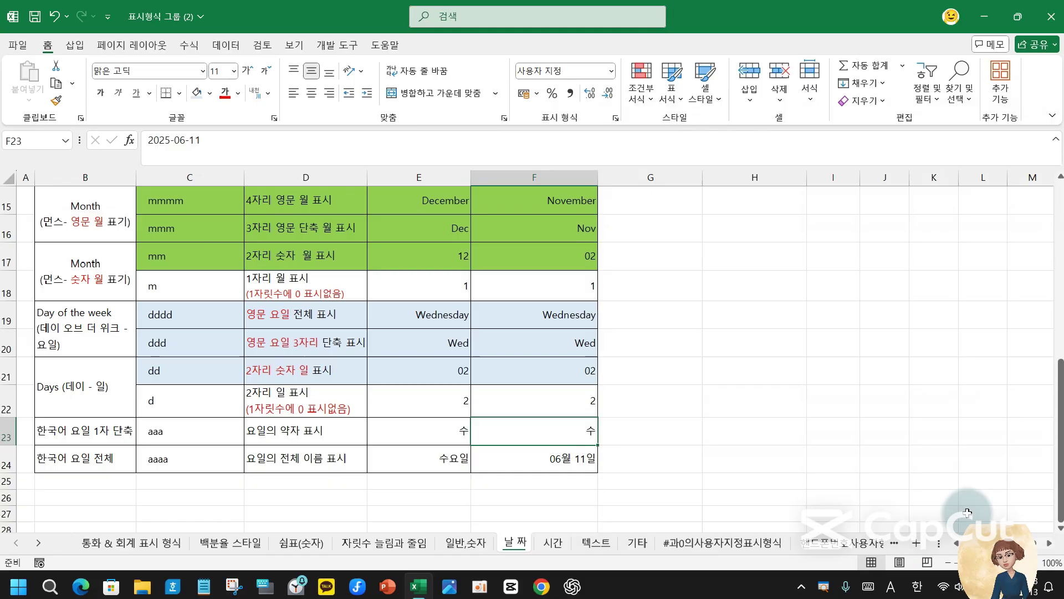
- Give F24 the custom format aaaa so it shows 수요일
click(570, 459)
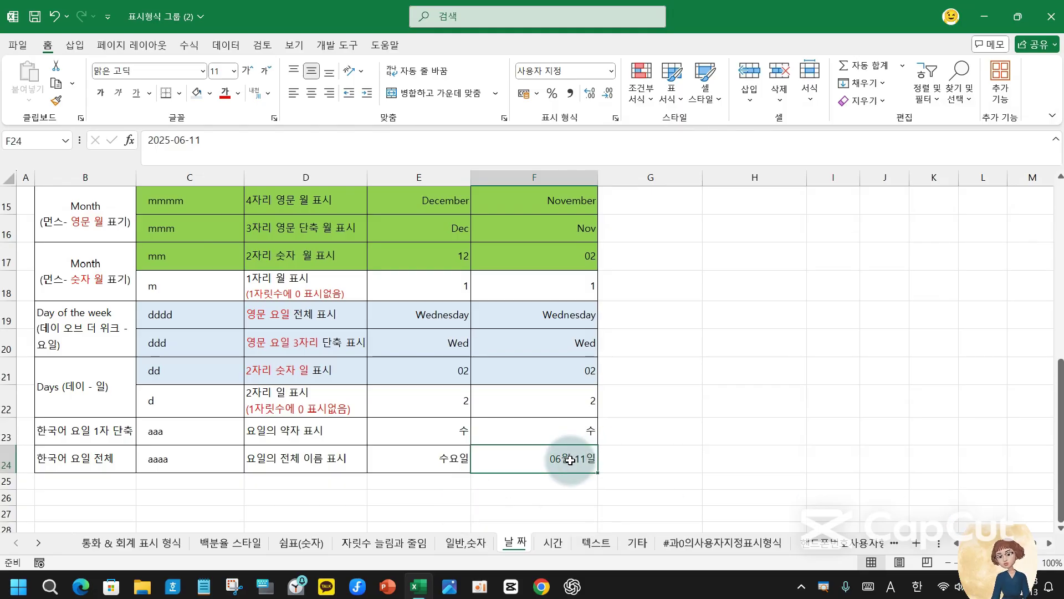
click(615, 120)
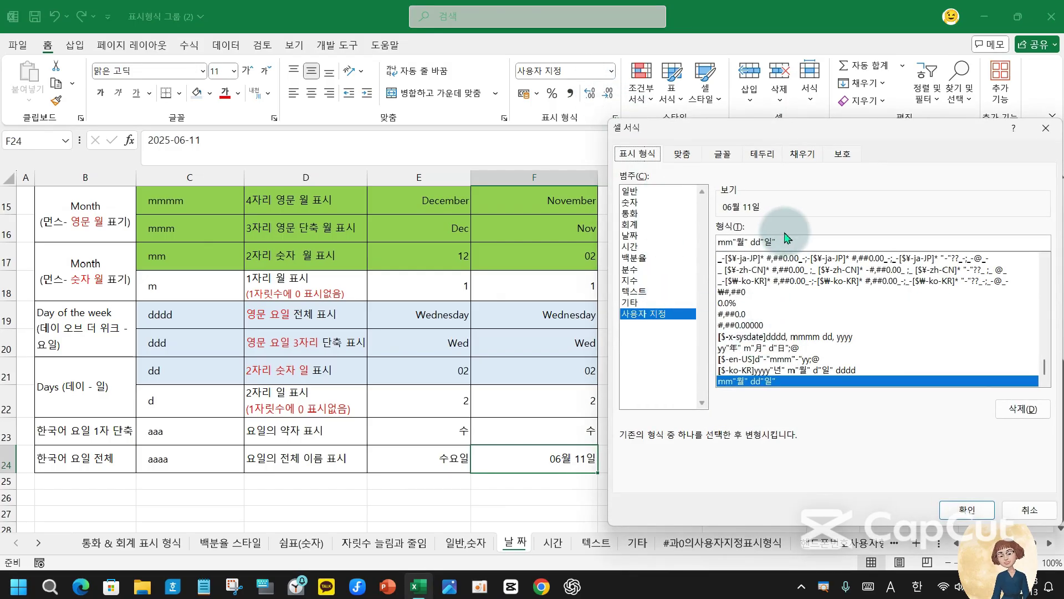
drag(793, 240, 627, 242)
text(aaaa)
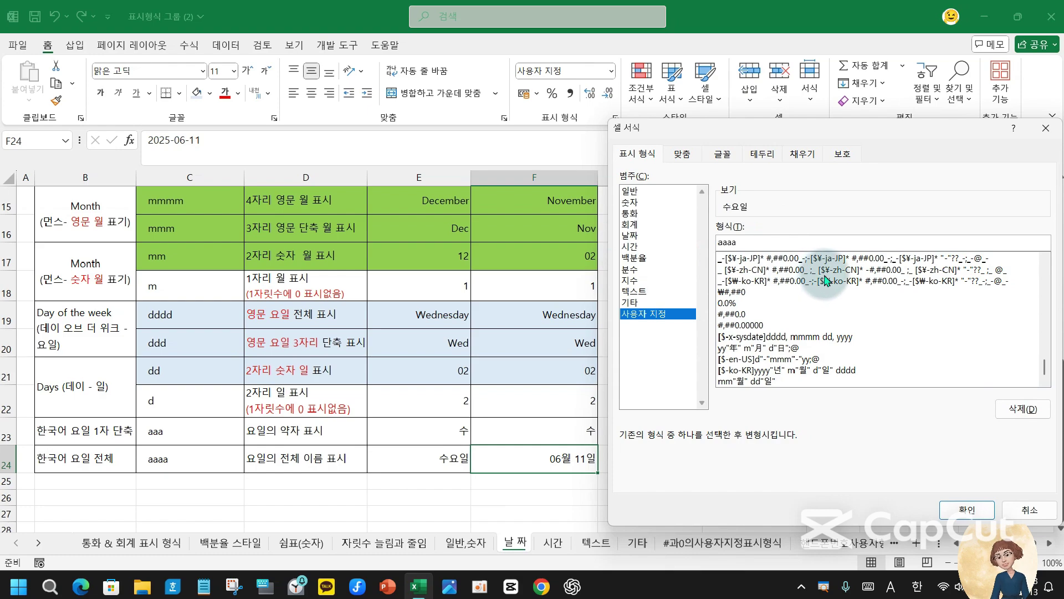
key(Return)
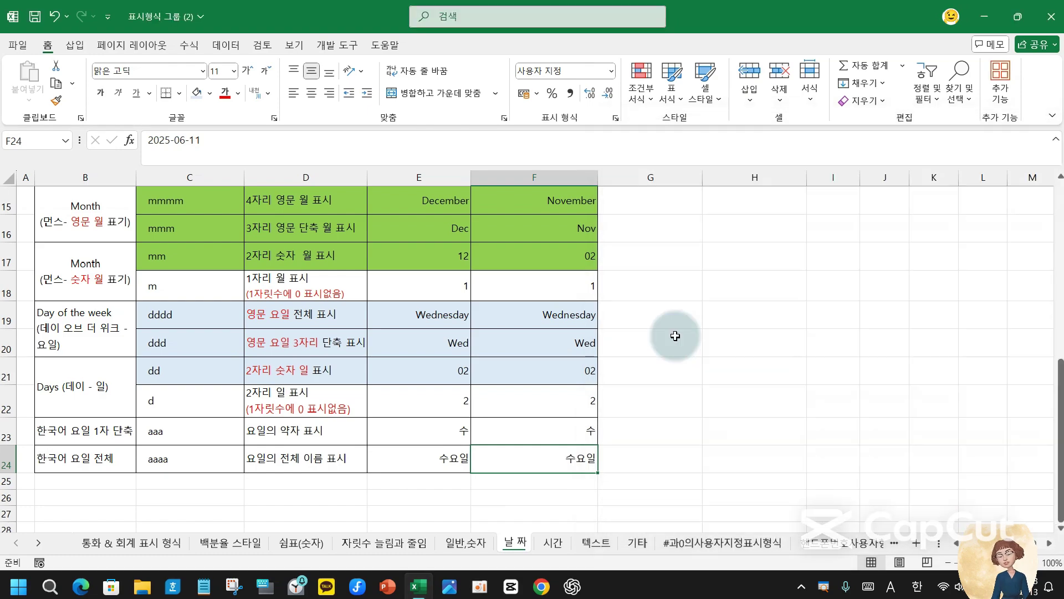
click(716, 279)
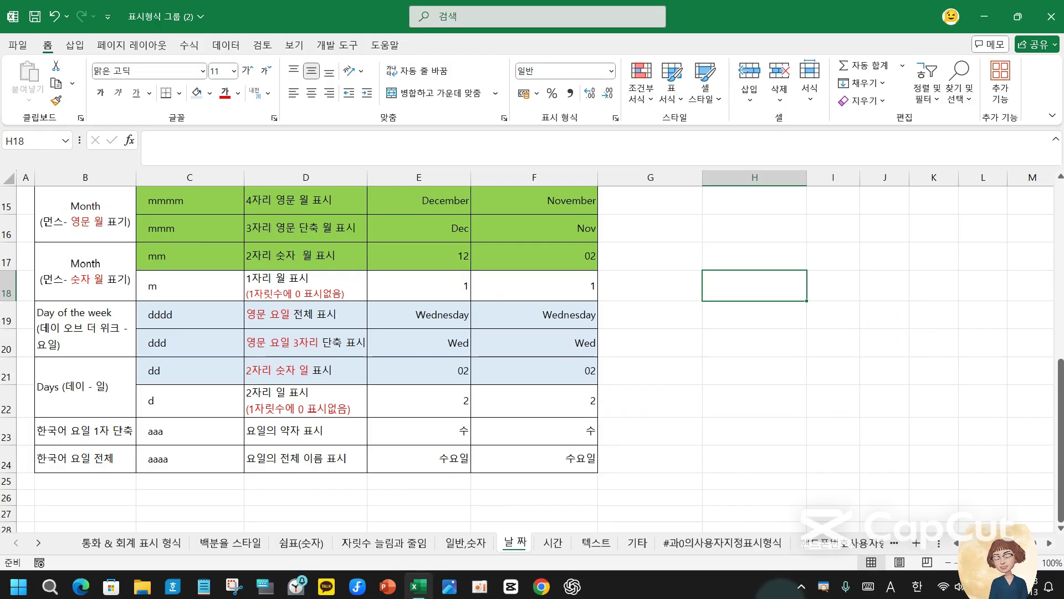
- Enter the sample dates 2024-12-25, 2024-12-30 and 2023-12-25 in H18:H20
text(24-12-25)
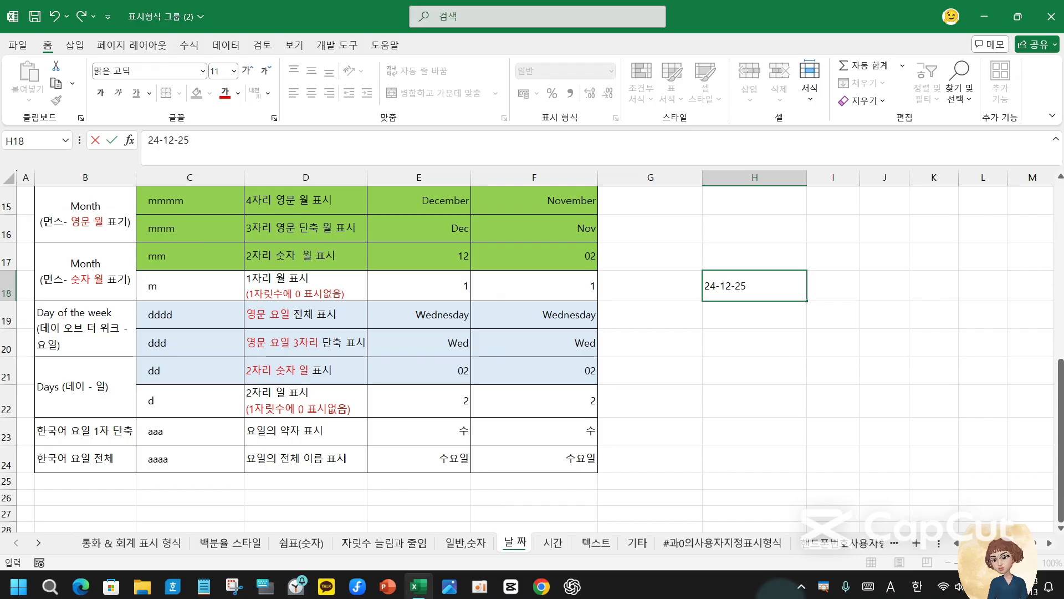
key(Return)
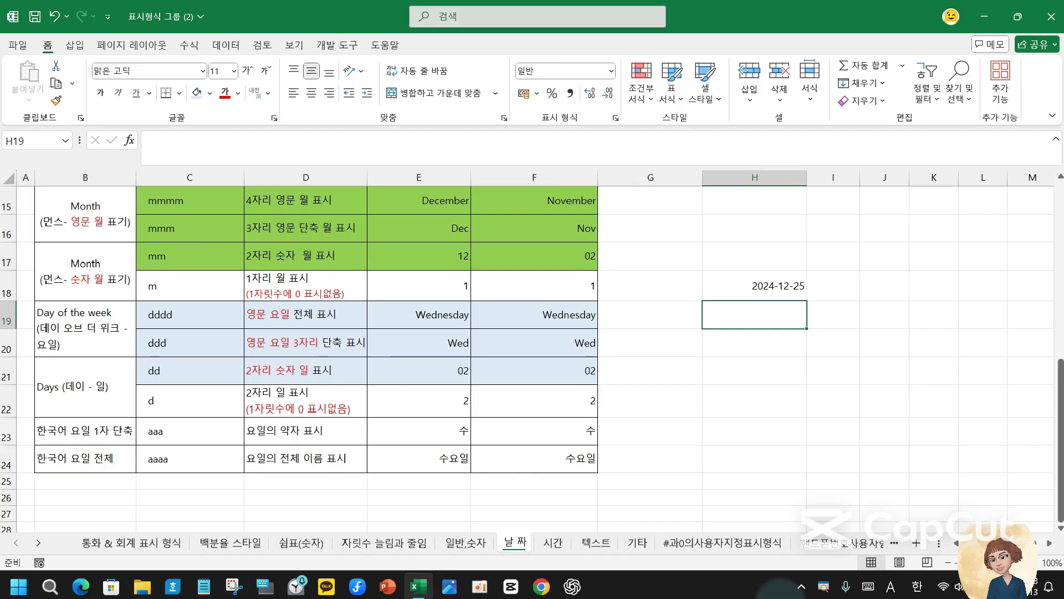
text(24-12-30)
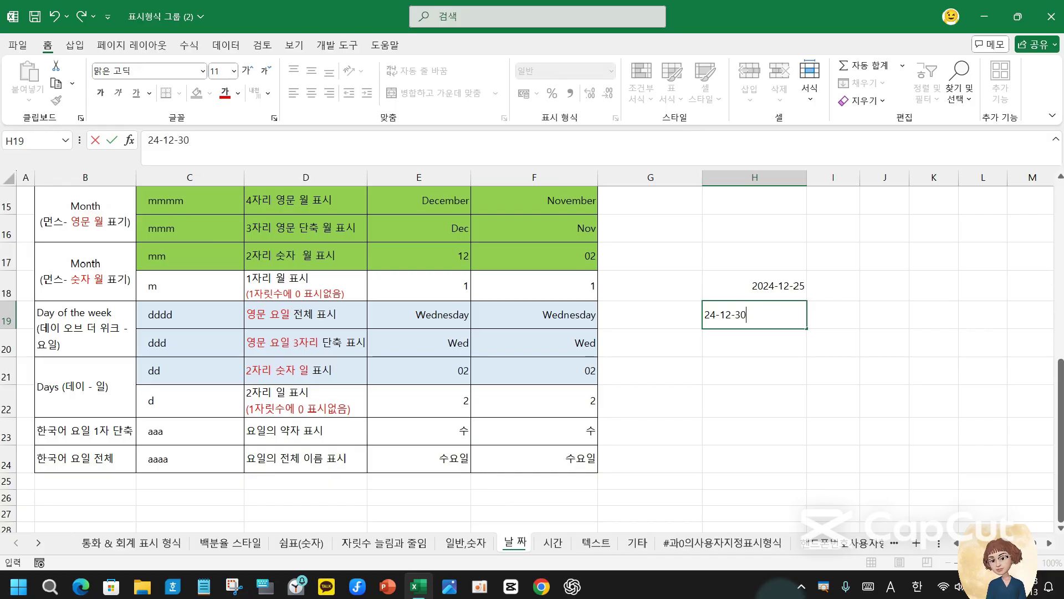
key(Return)
text(23-12-25)
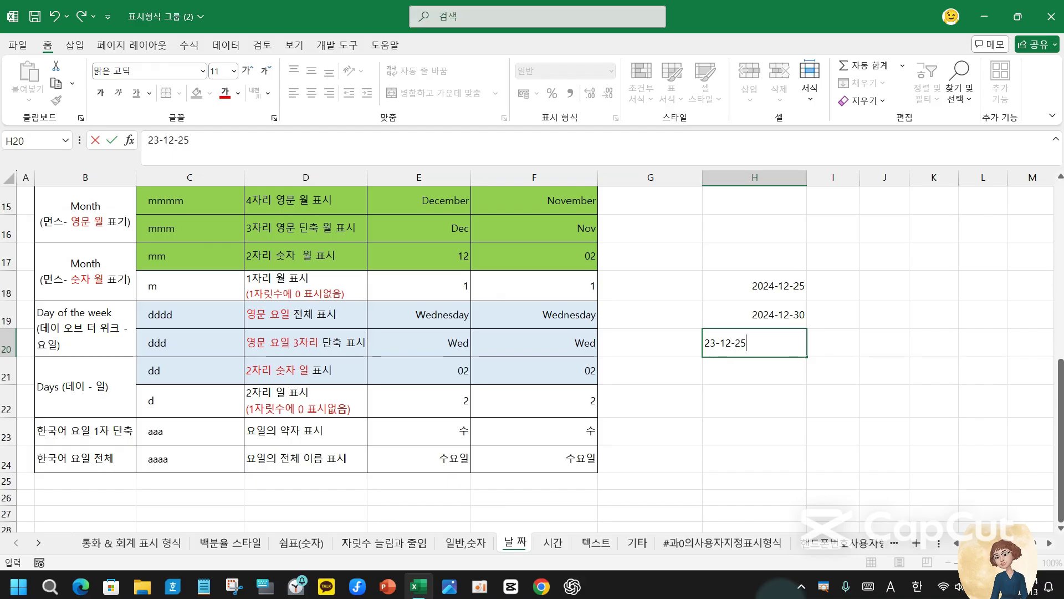
key(Return)
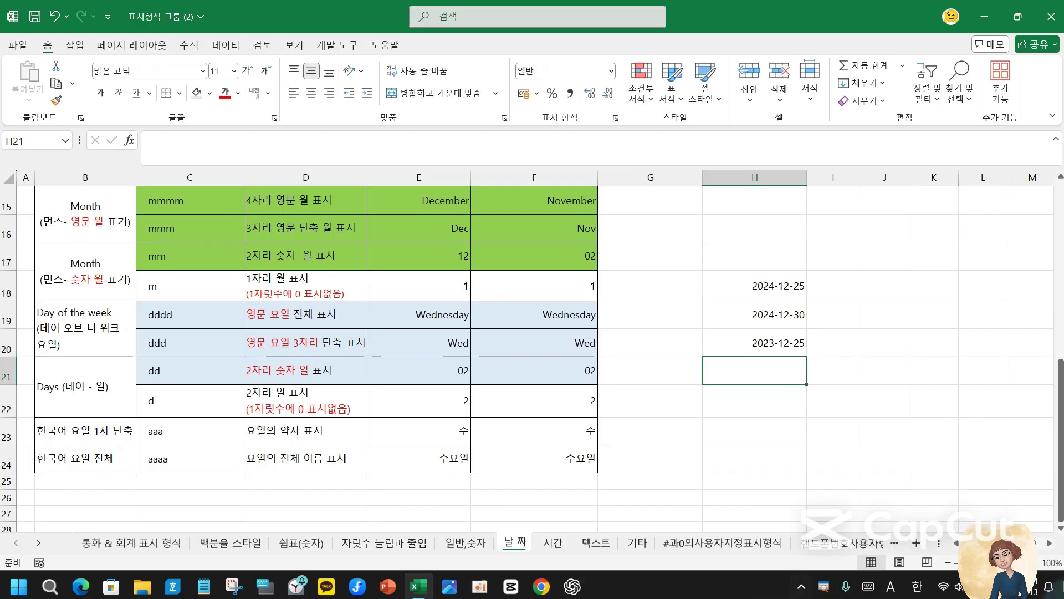
- Select the three sample dates in H18:H20
click(758, 284)
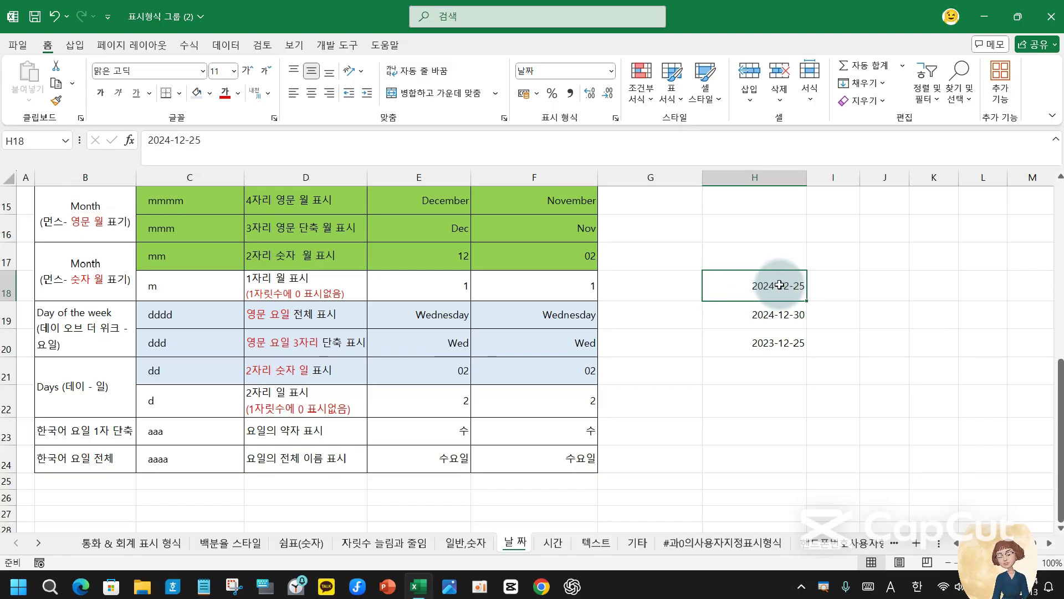
drag(779, 284, 769, 336)
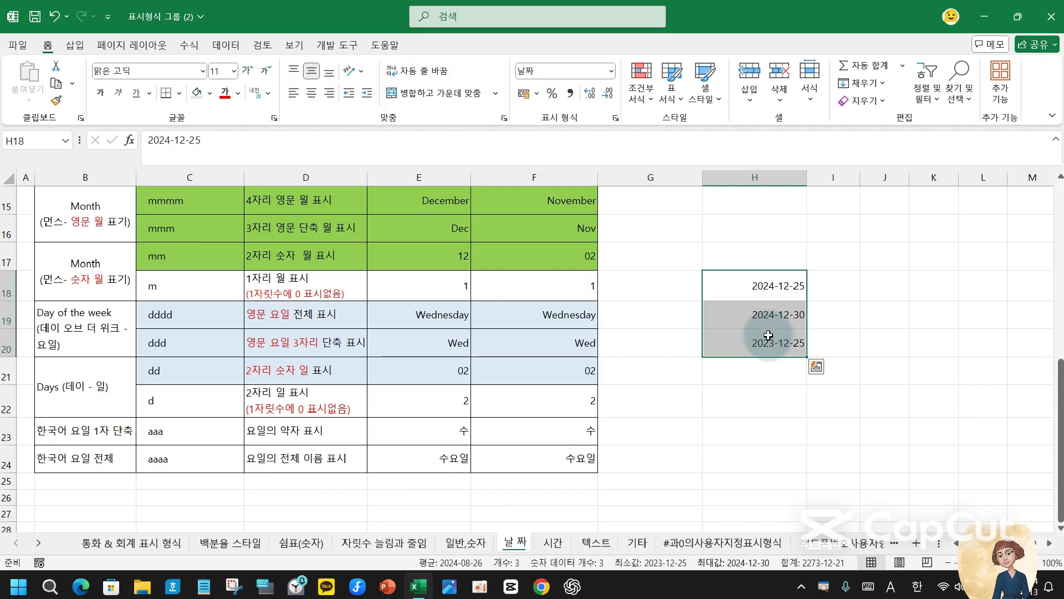
click(836, 284)
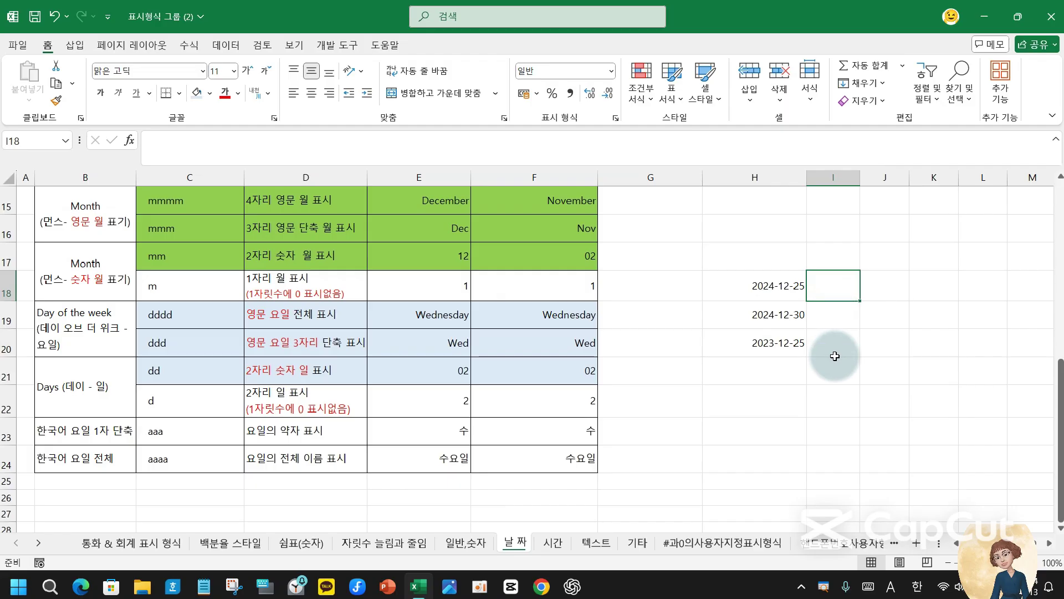
click(788, 288)
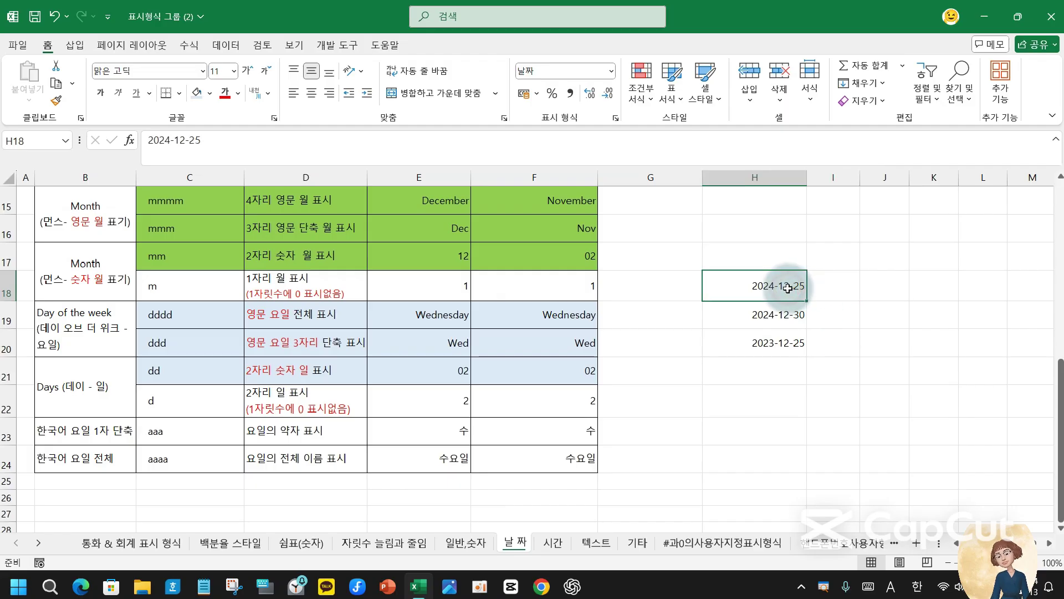
drag(788, 286, 776, 339)
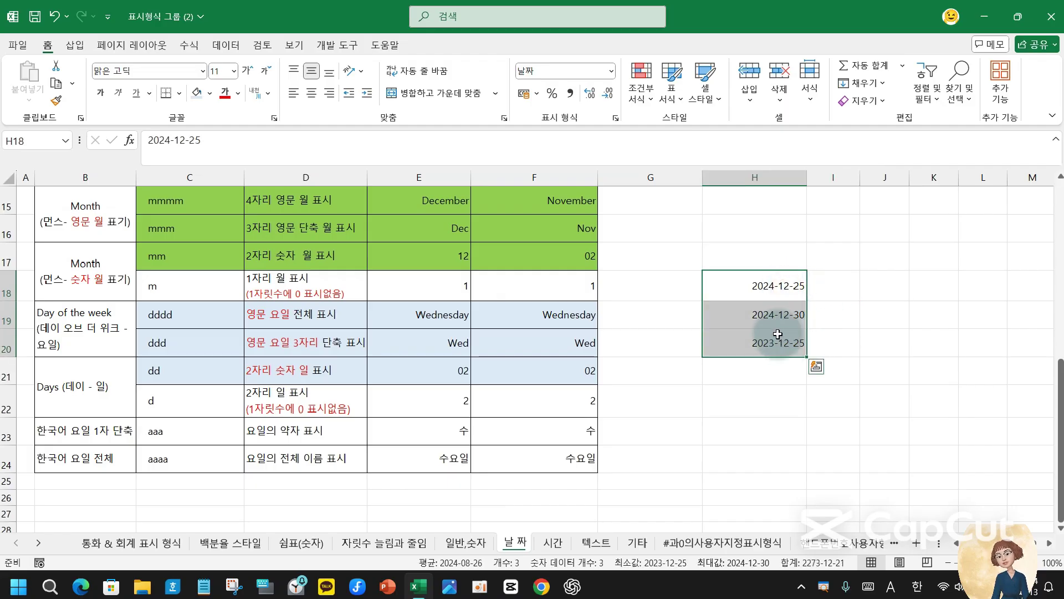
click(830, 285)
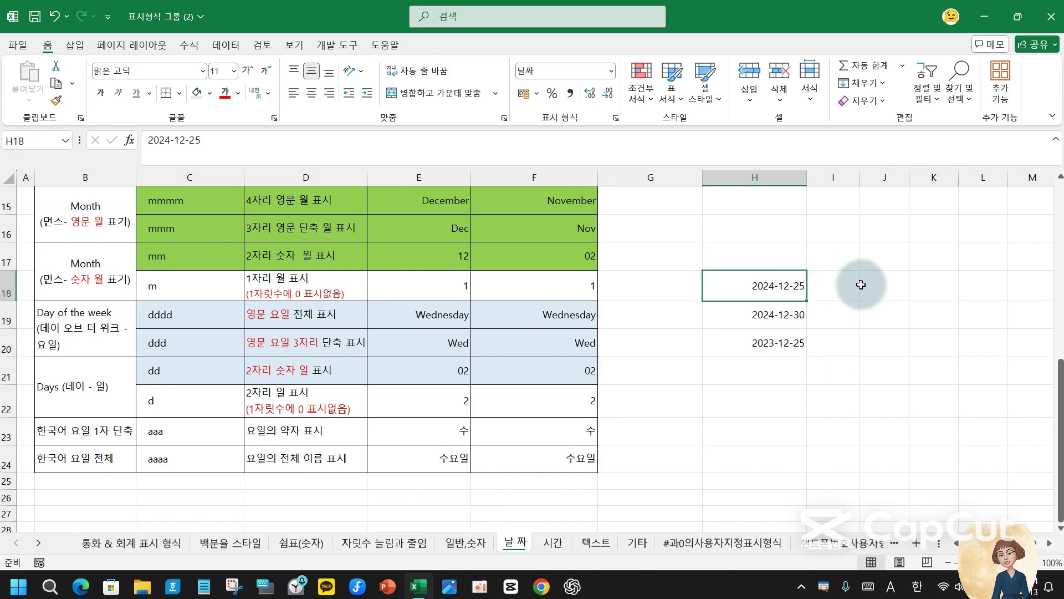
drag(765, 284, 771, 339)
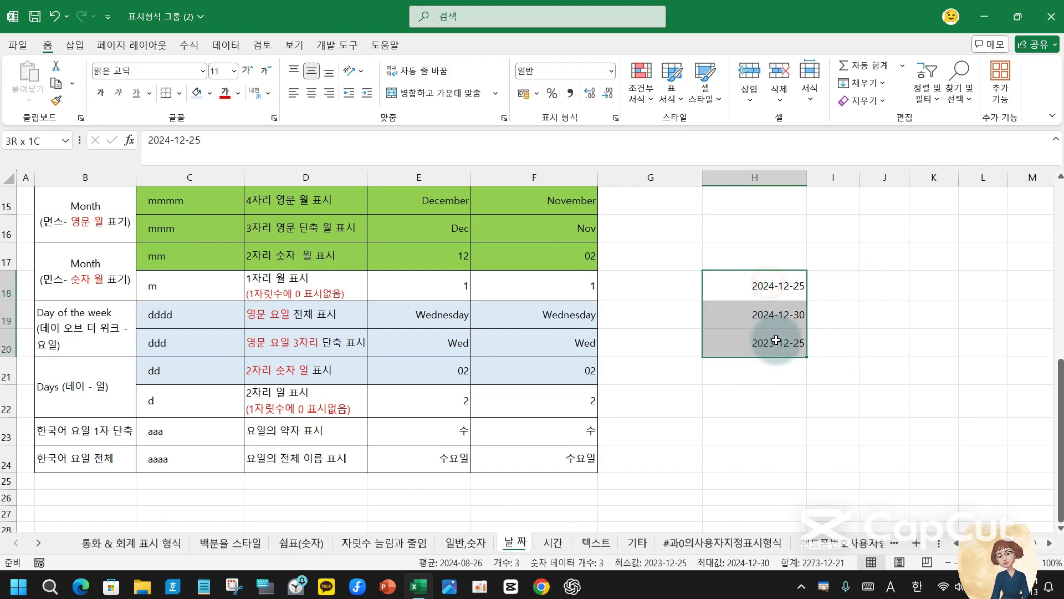
click(836, 284)
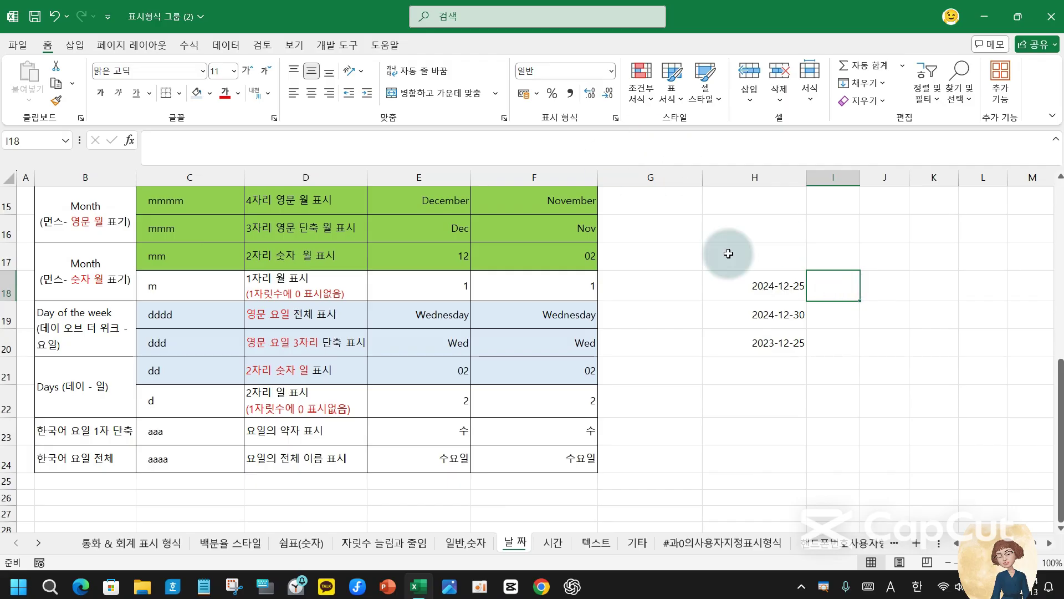
drag(765, 285, 767, 341)
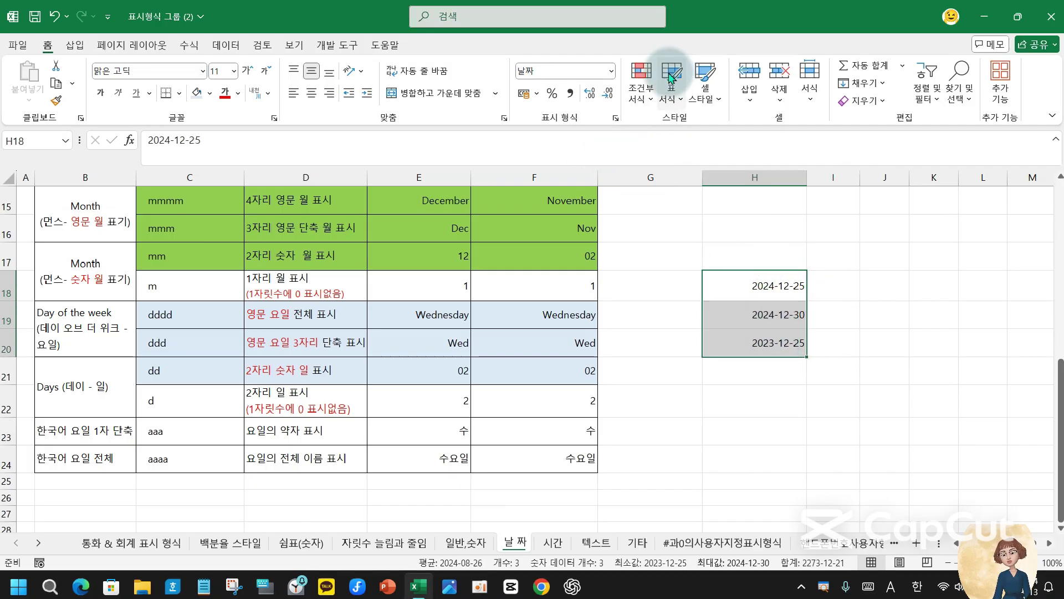
- Try the long date format on the sample dates, then undo it and the column widening
click(612, 71)
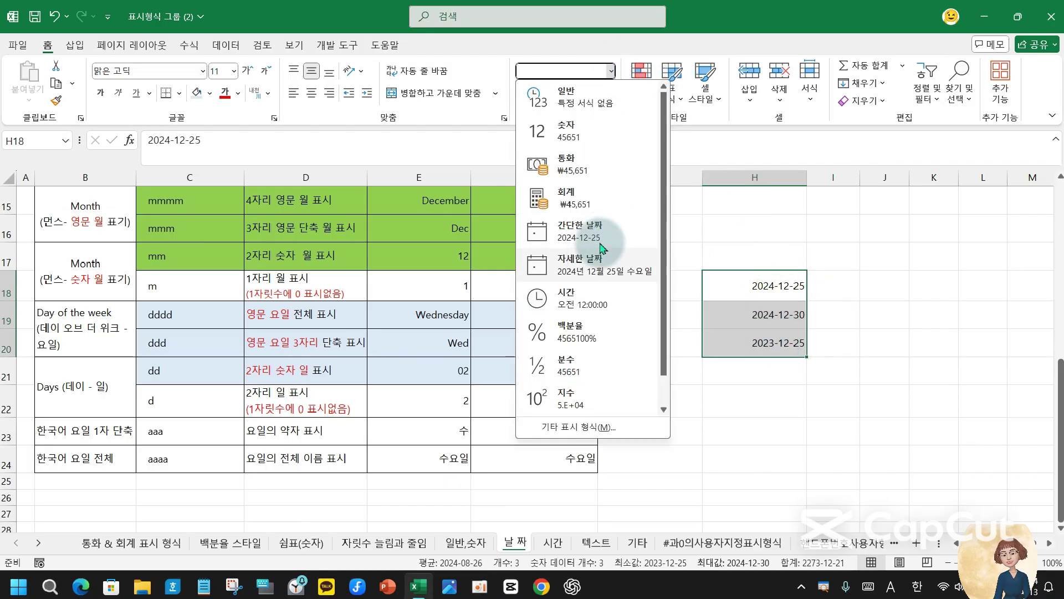
click(591, 276)
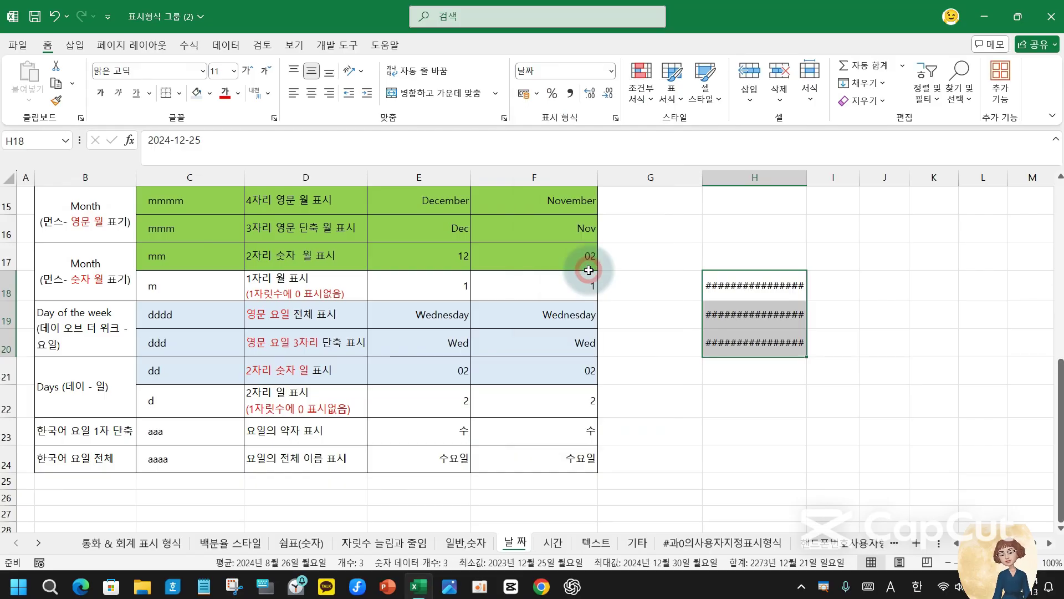
double_click(806, 177)
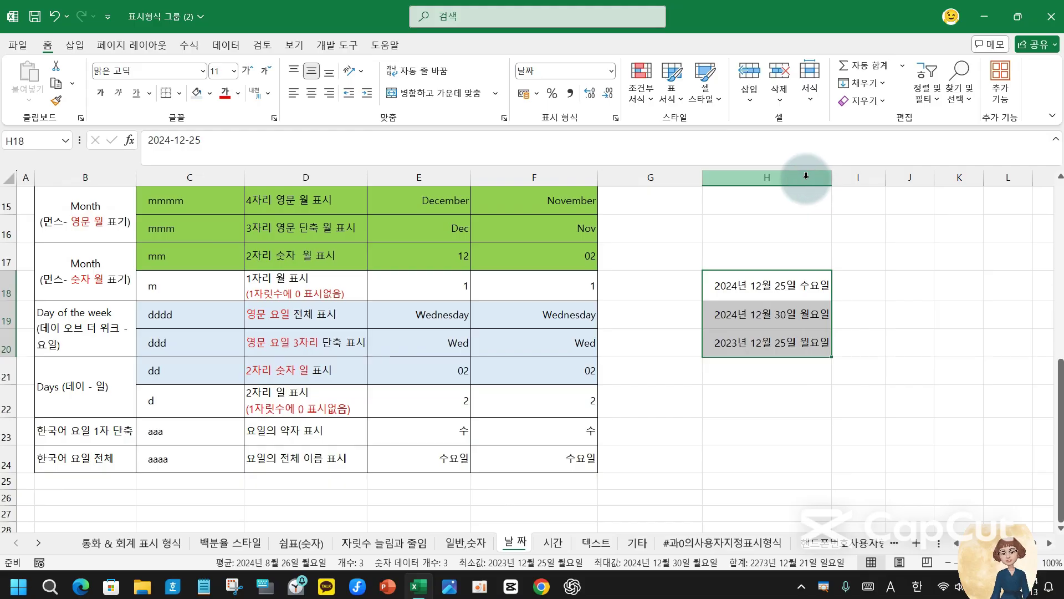
key(ctrl+z)
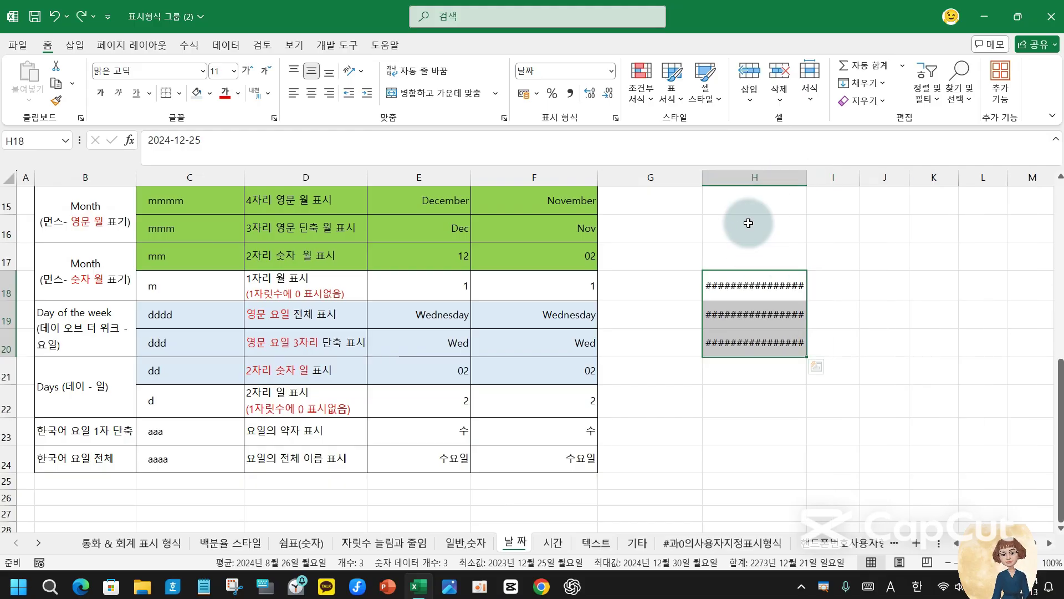
key(ctrl+z)
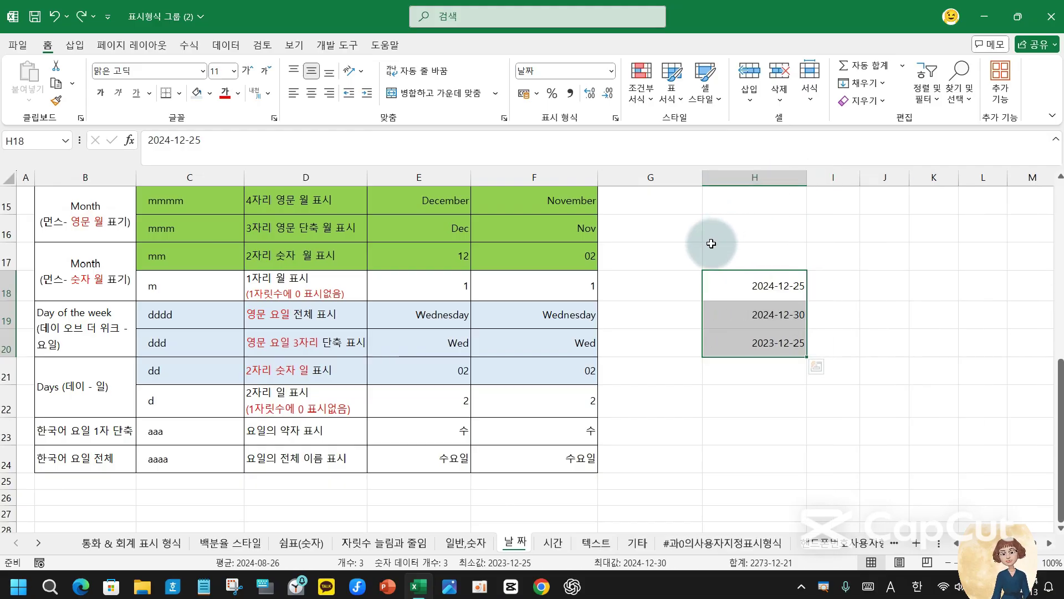
- Replace the yyyy-mm-dd code with the custom format aaaa to show full Korean weekday names
click(616, 118)
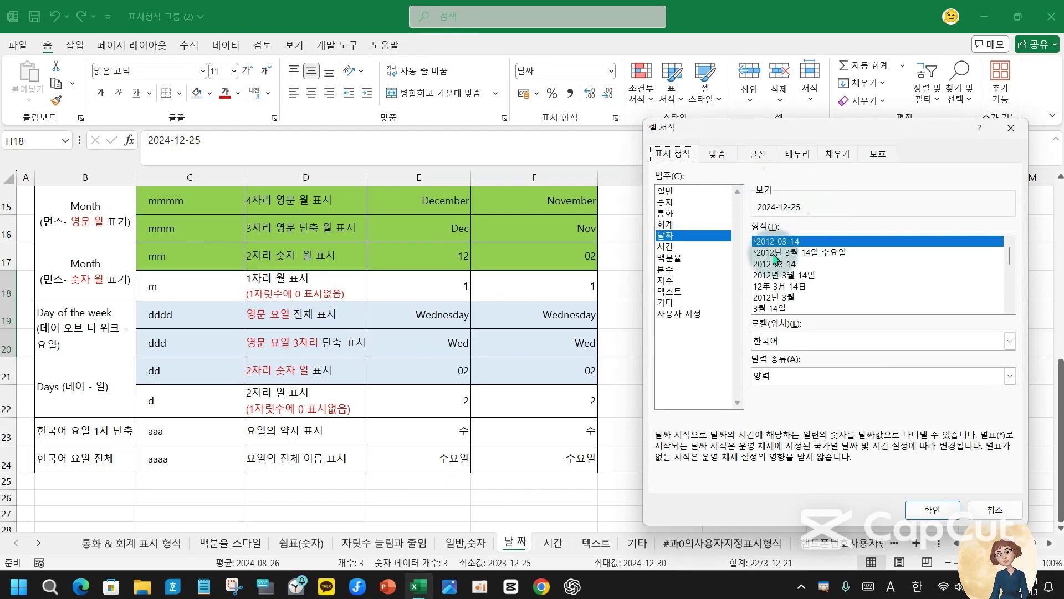
click(695, 313)
drag(831, 239, 651, 244)
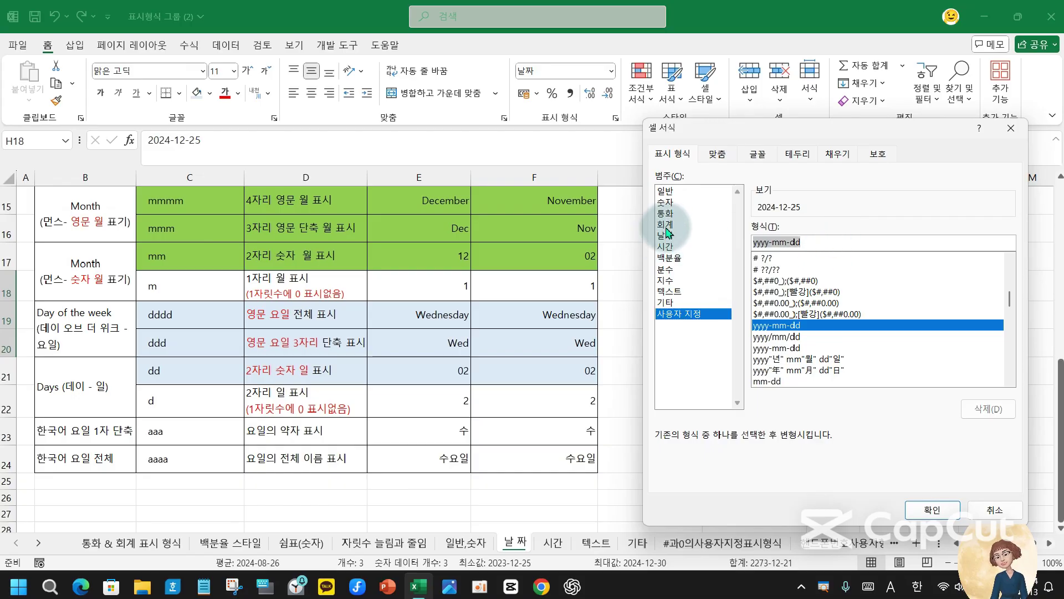
text(aaa)
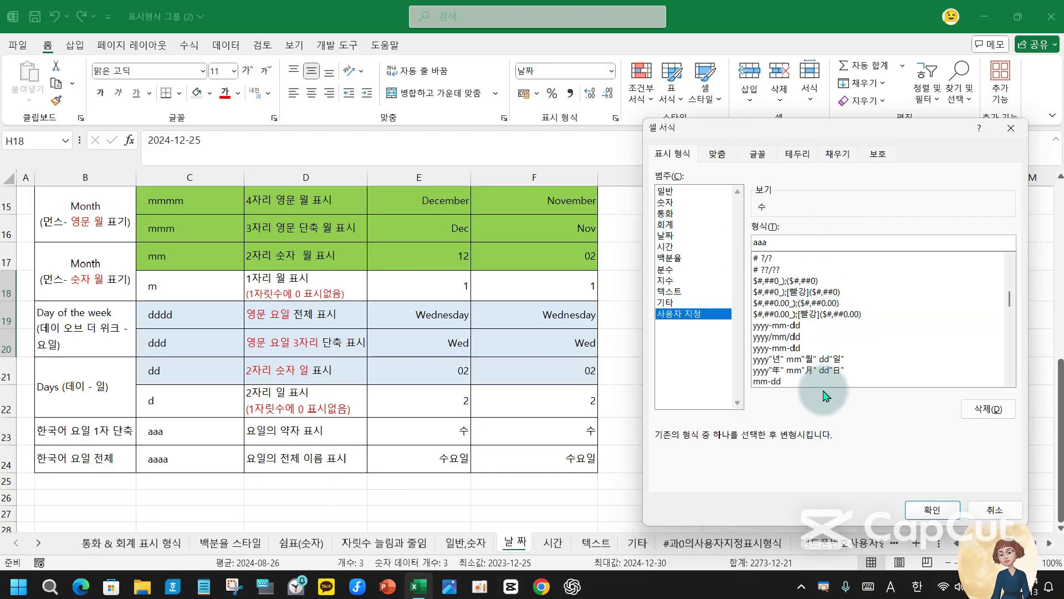
text(a)
click(932, 509)
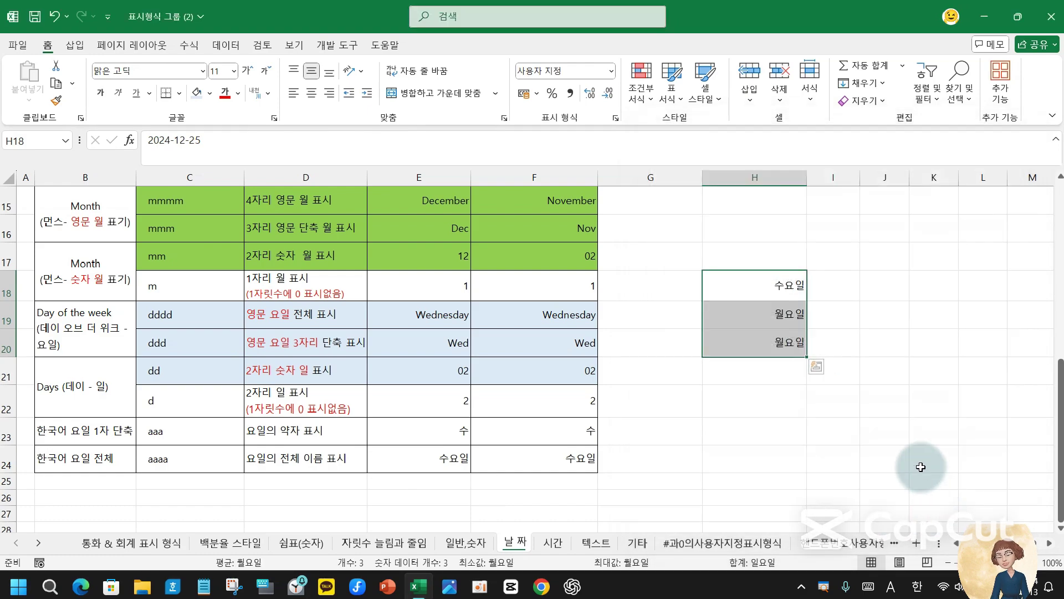
- Check the dates behind the weekday names in H18, H20 and H19
click(793, 279)
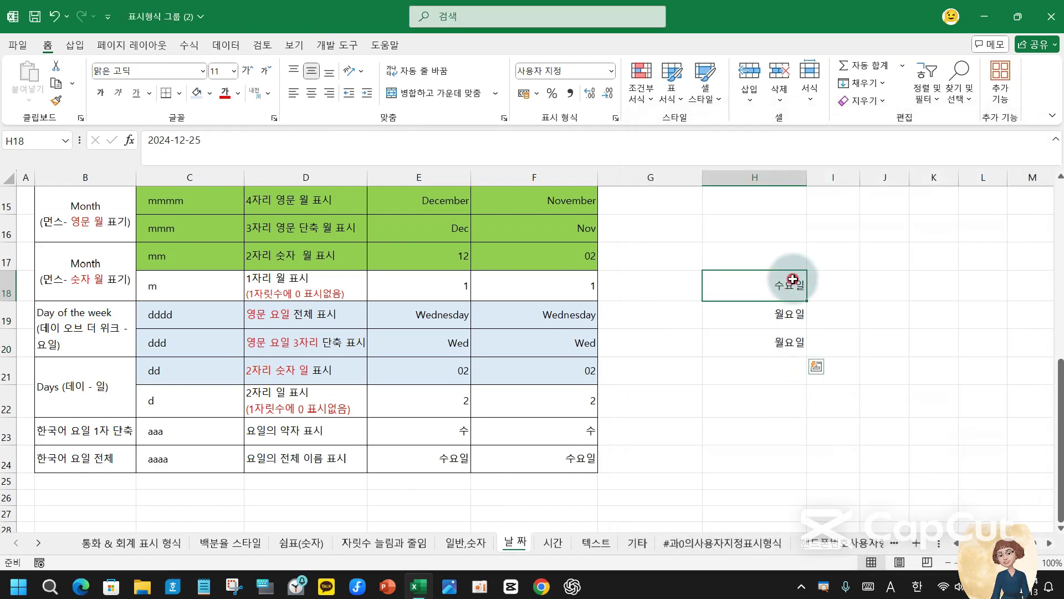
click(772, 342)
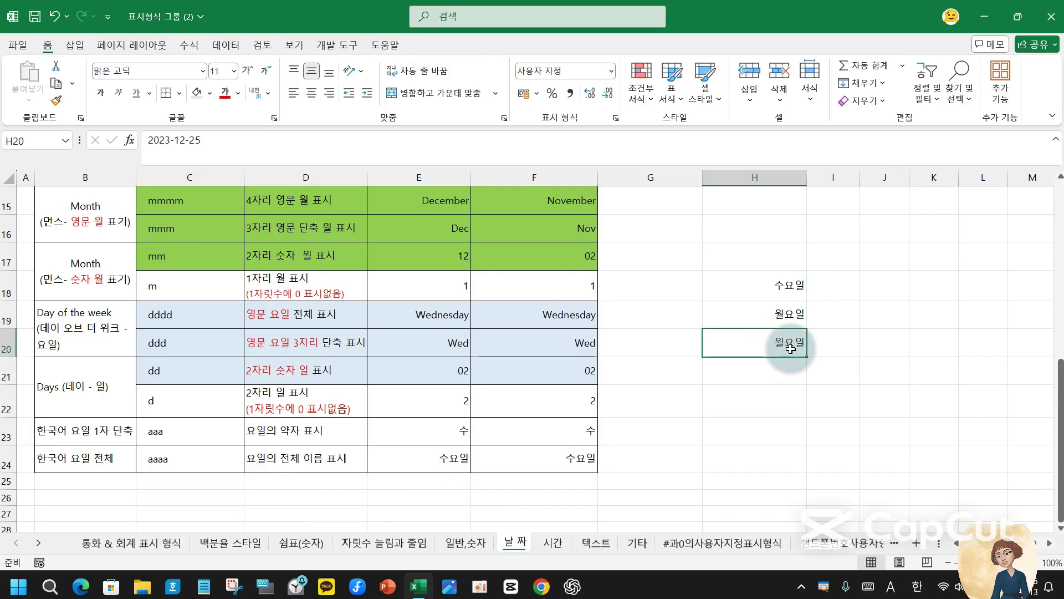
click(788, 317)
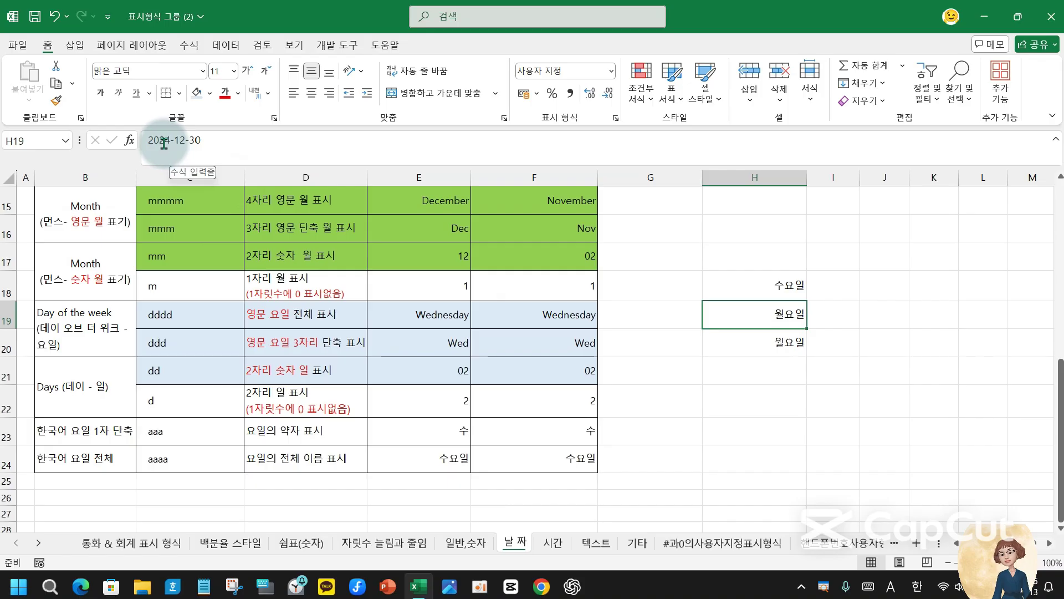
- Change H19's date so it shows 일요일, then delete the weekday examples in H18:H20
drag(165, 143, 350, 142)
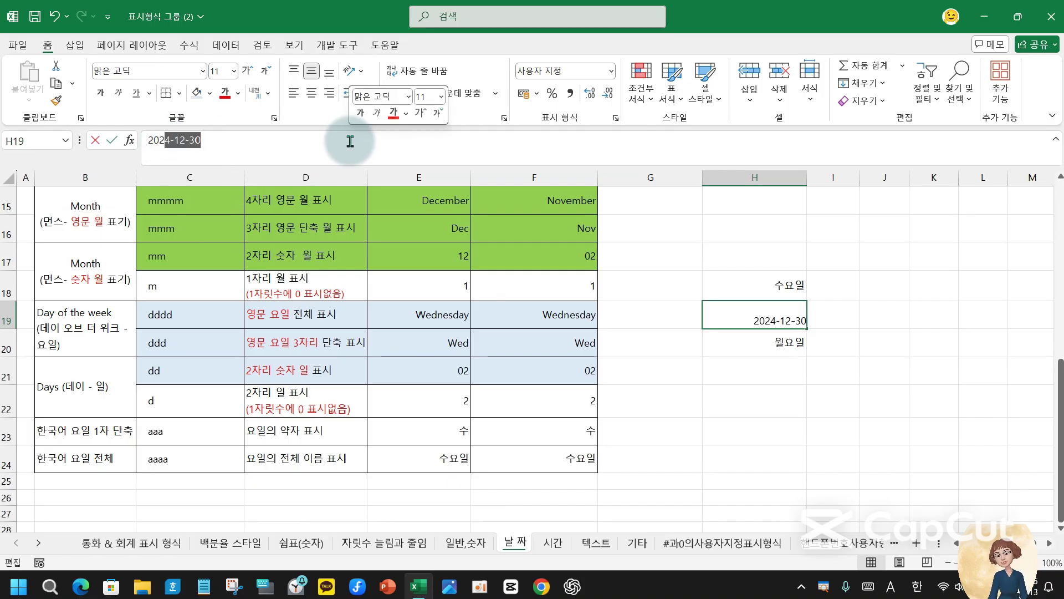
text(23-)
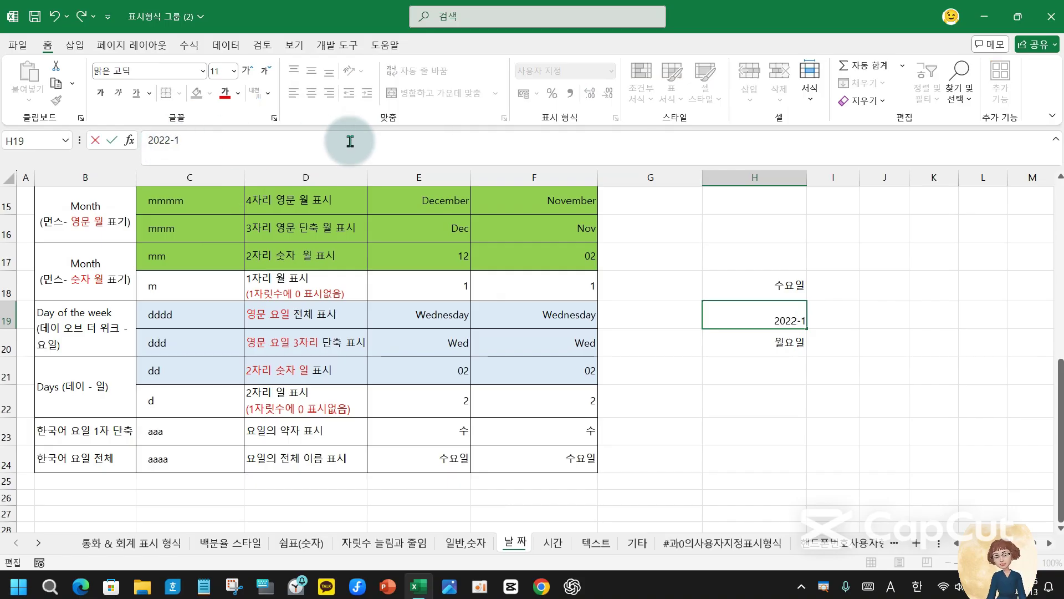
text(12-25)
key(Return)
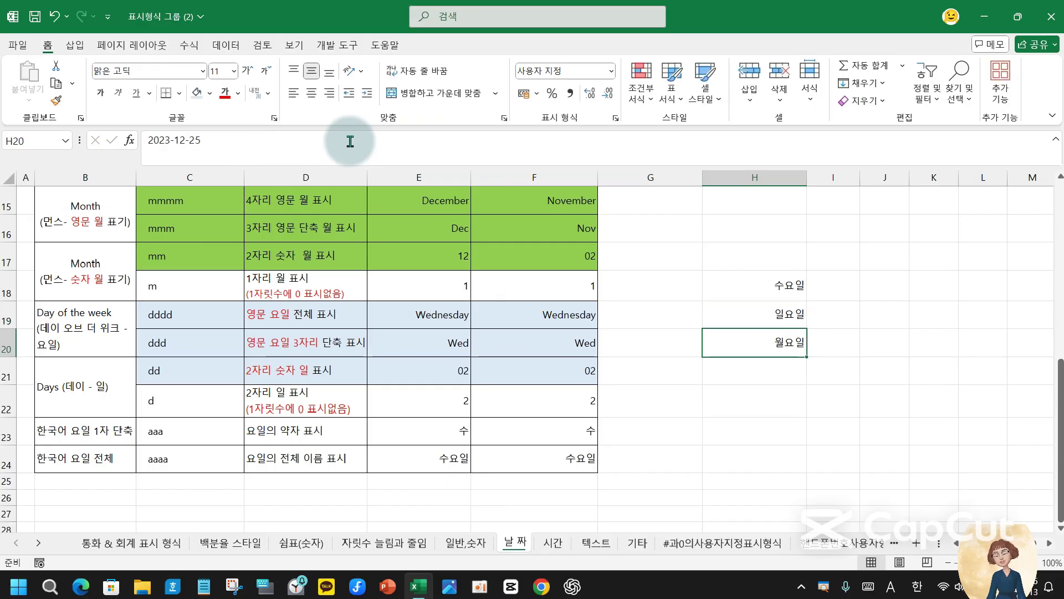
key(Up)
key(Up)
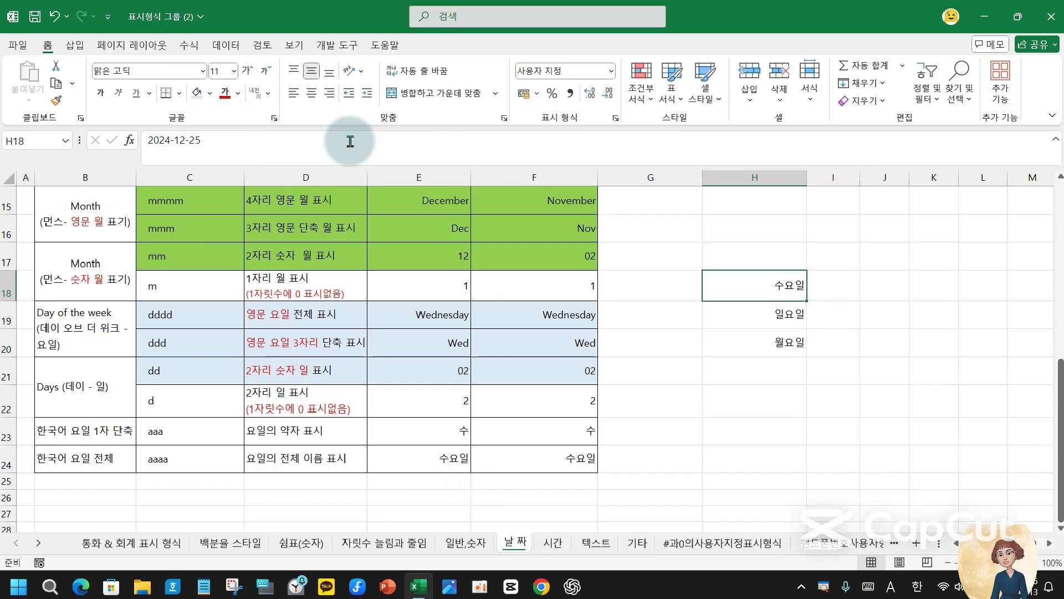
key(Down)
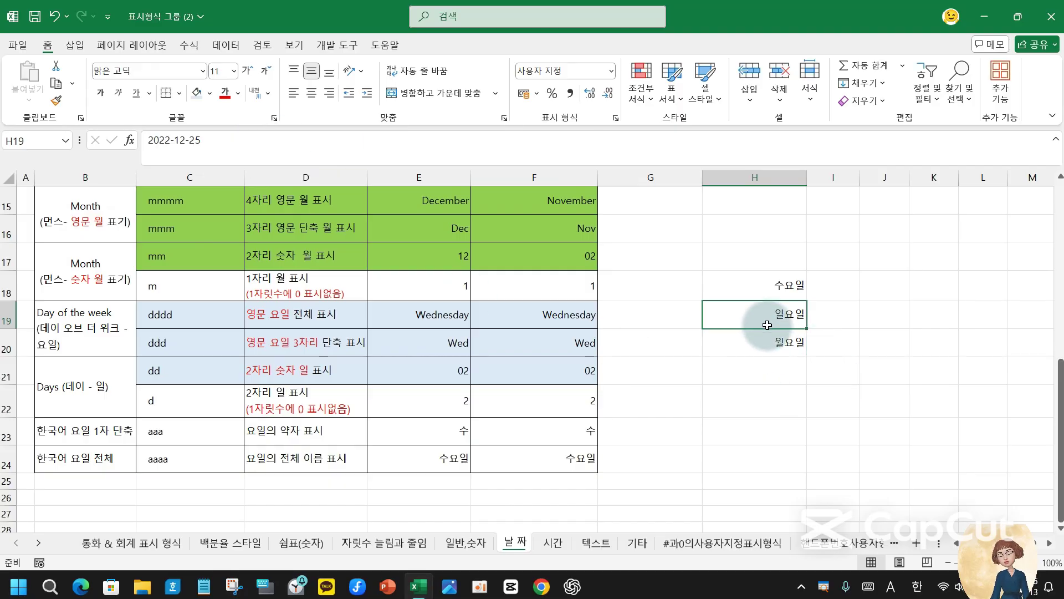
drag(756, 277, 792, 351)
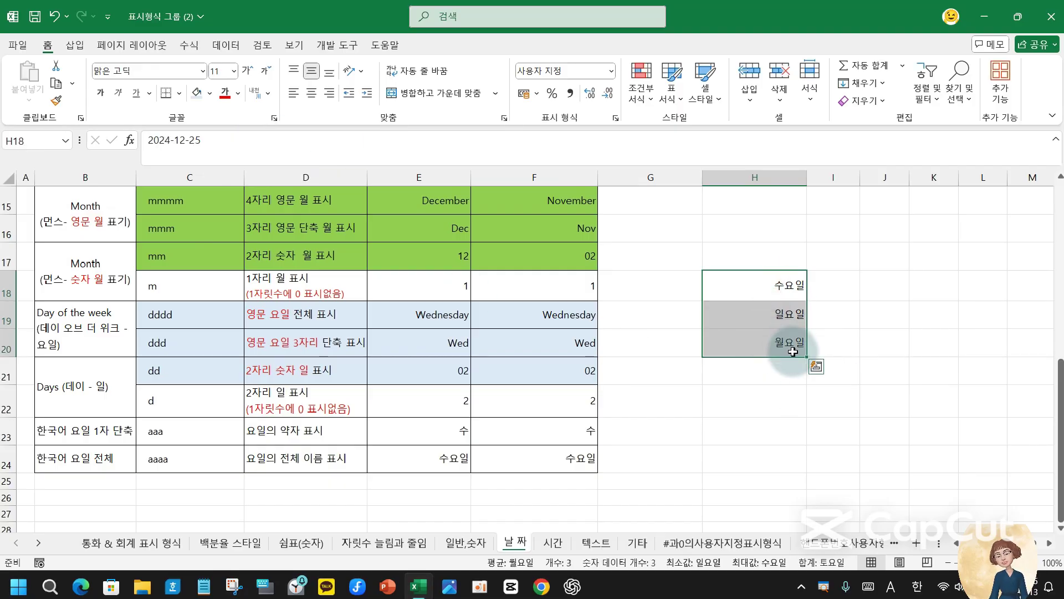
key(Delete)
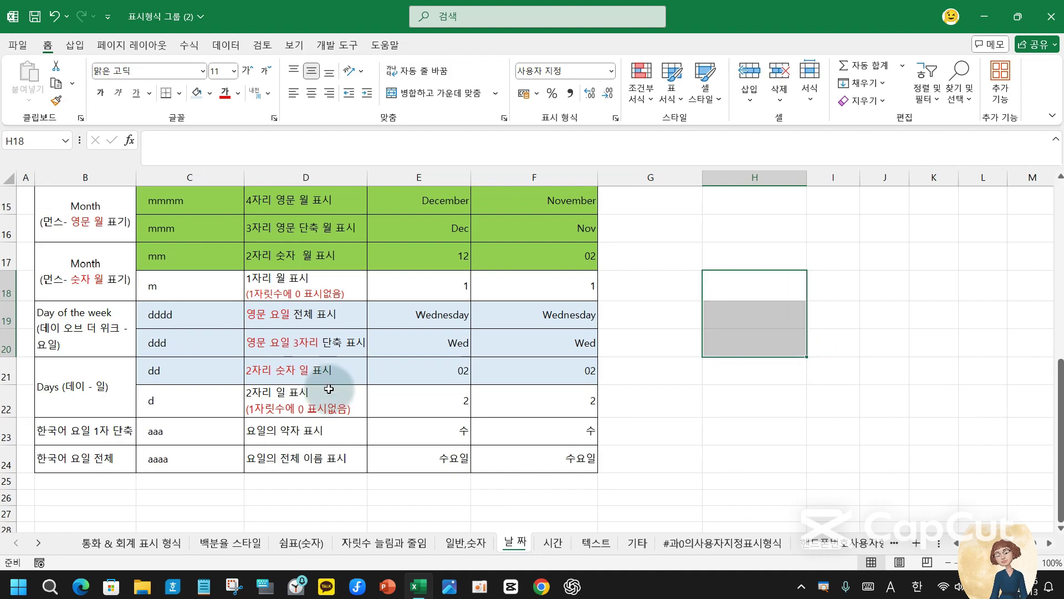
scroll(328, 389, up, 5)
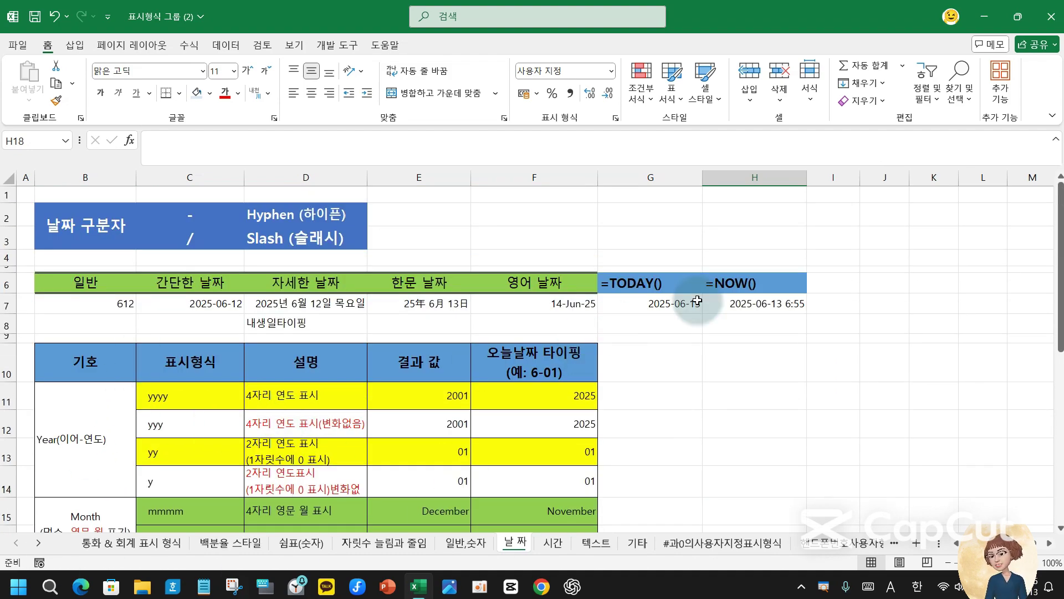
scroll(413, 455, down, 5)
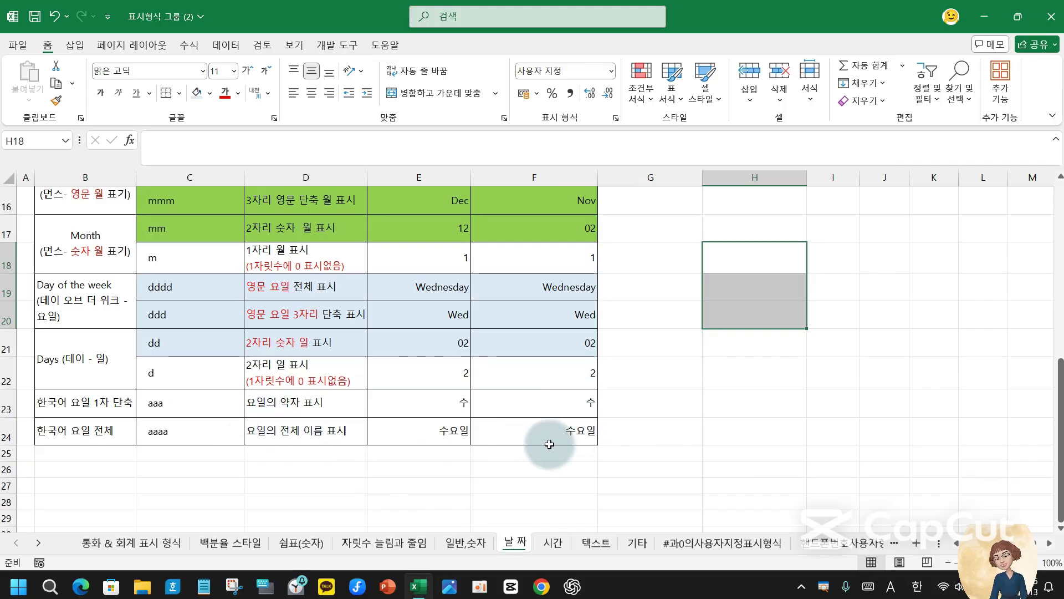
scroll(549, 444, up, 1)
click(652, 355)
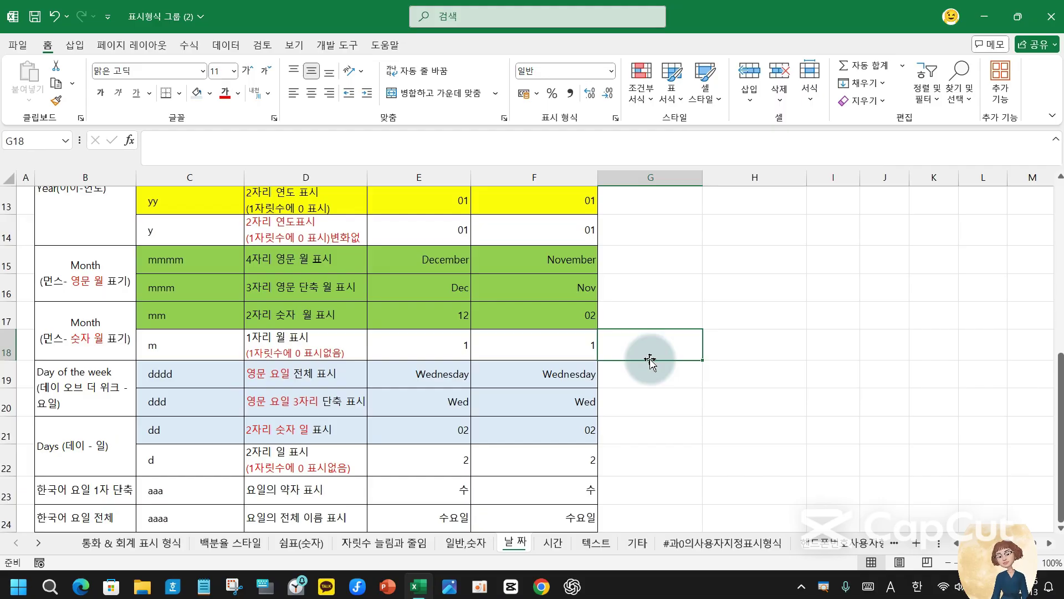
text(6)
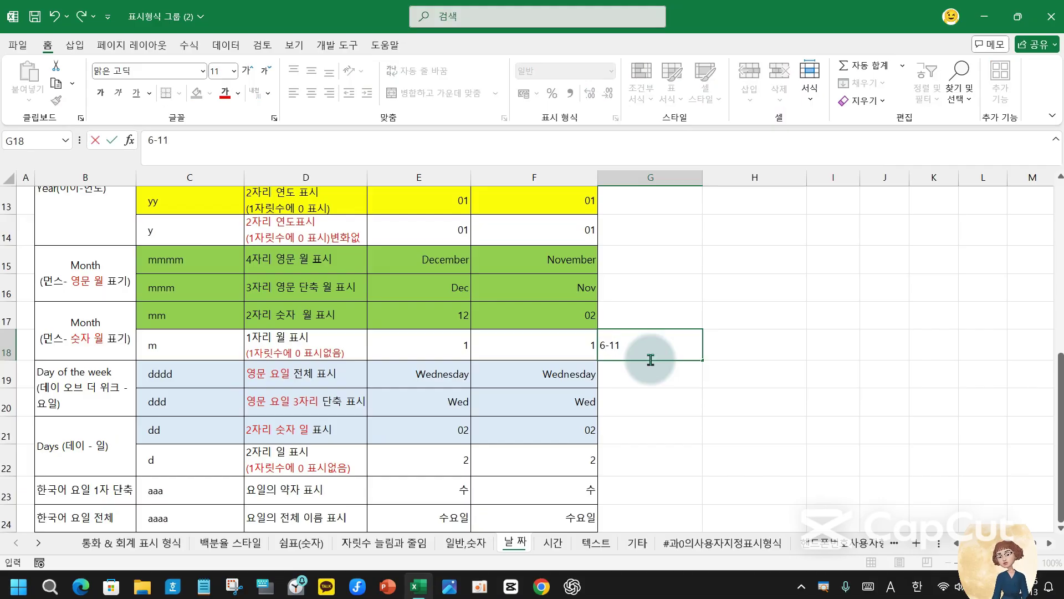
text(-11)
key(ctrl+Return)
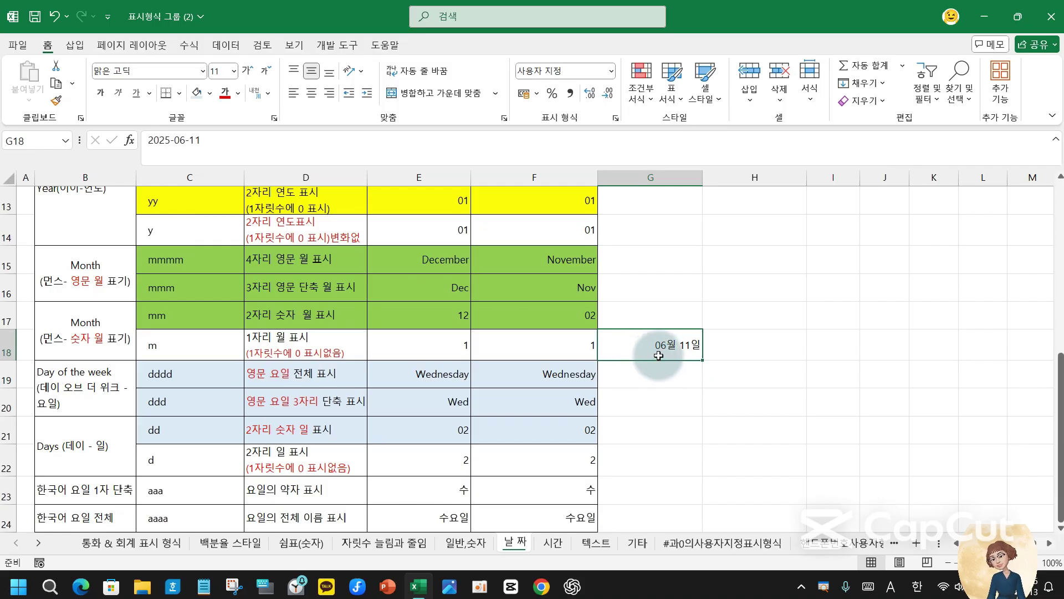
click(615, 117)
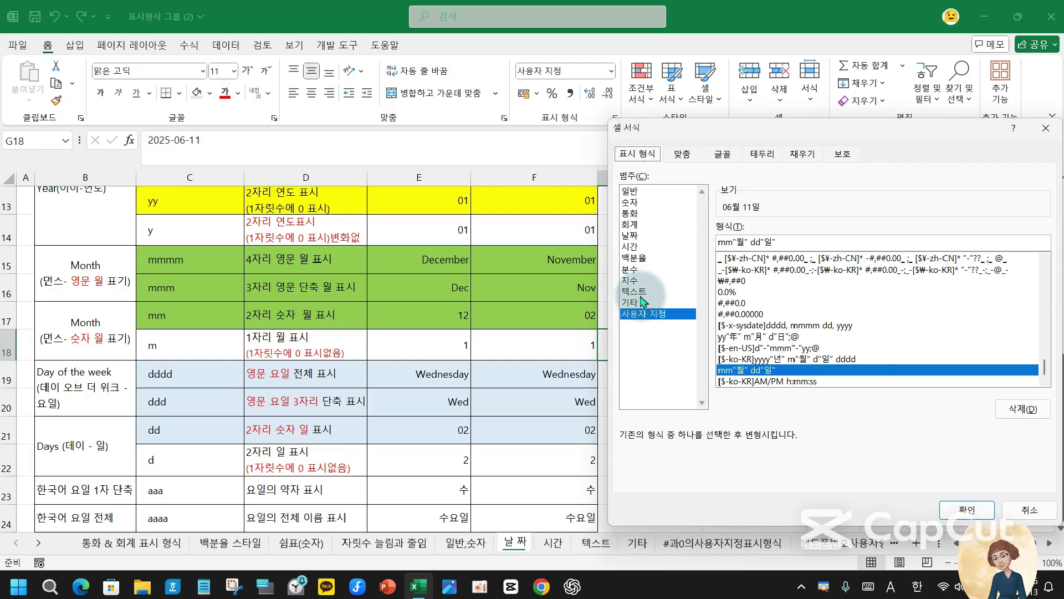
click(630, 224)
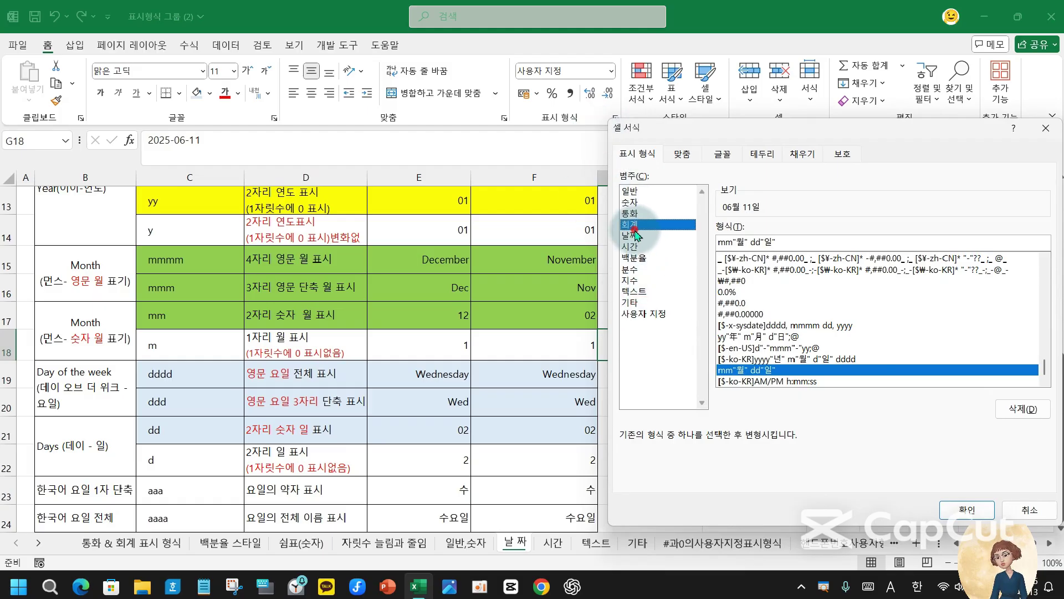
click(643, 314)
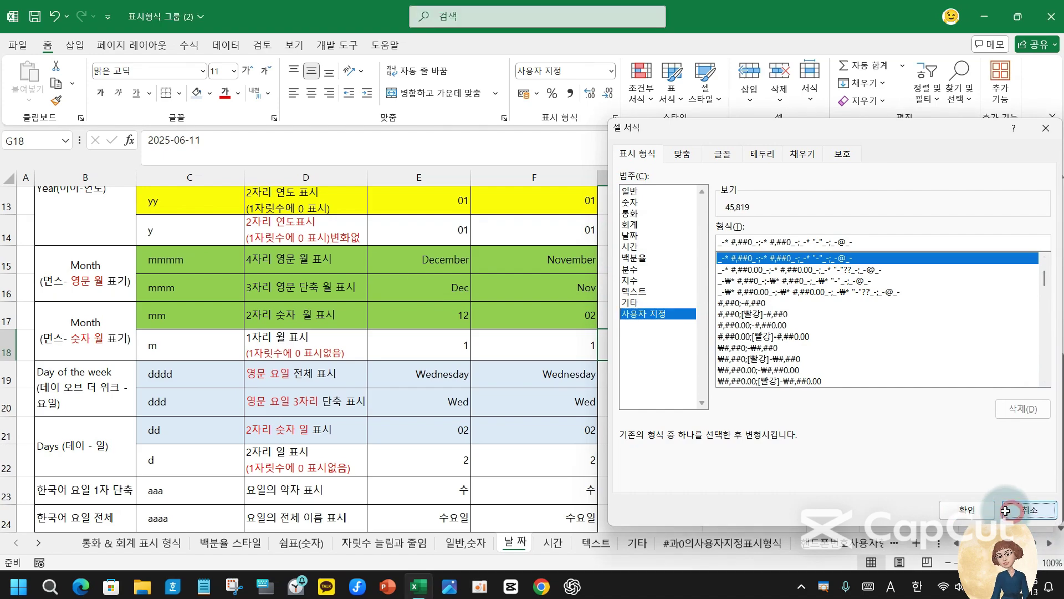
click(978, 519)
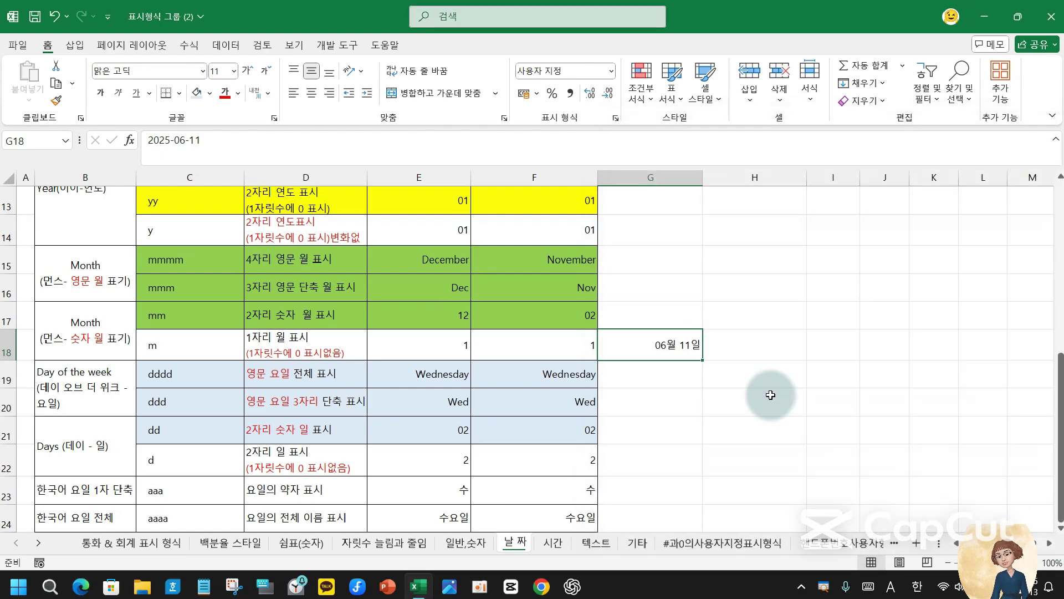
click(614, 119)
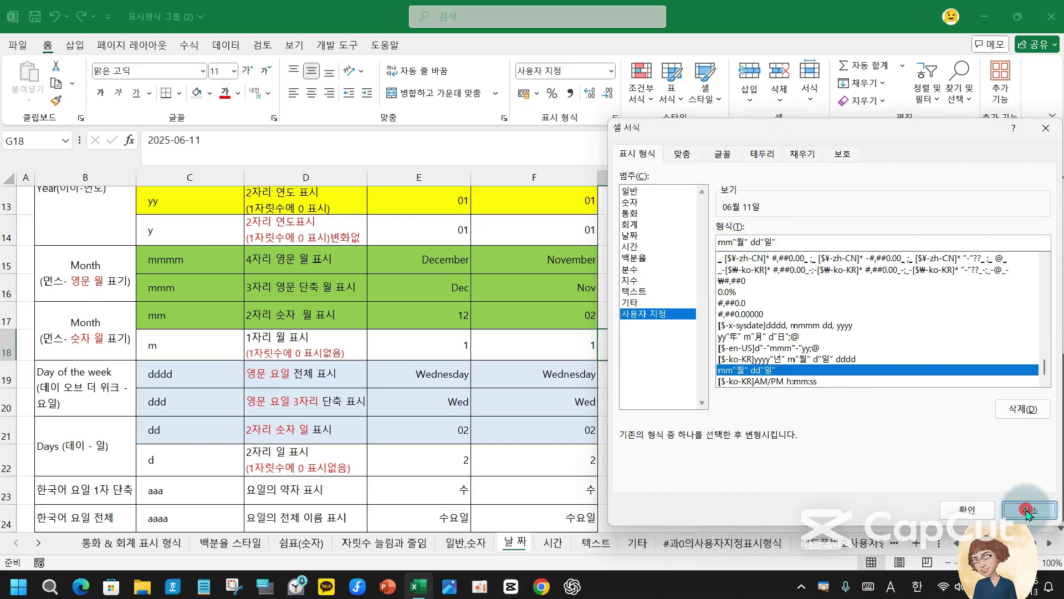
click(1029, 514)
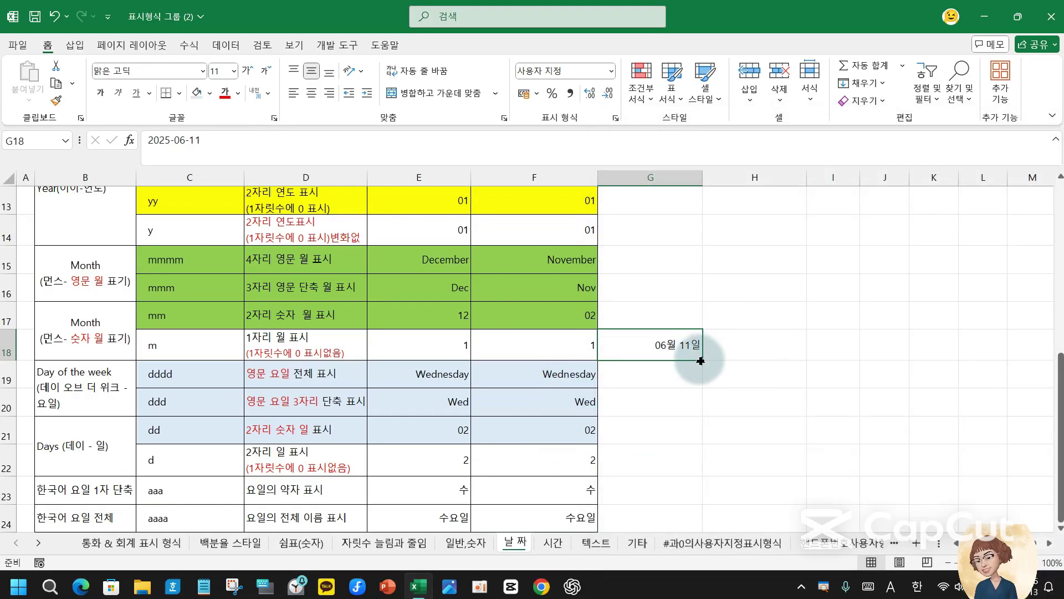
key(Delete)
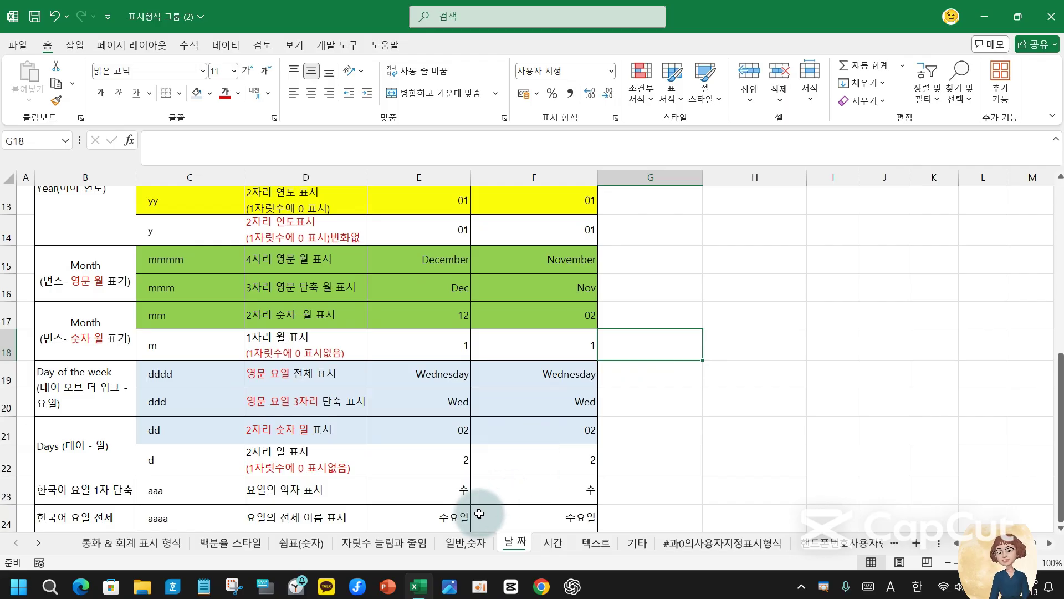
- Switch to the 시간 sheet, then to the 통화 & 회계 표시 형식 sheet
click(552, 544)
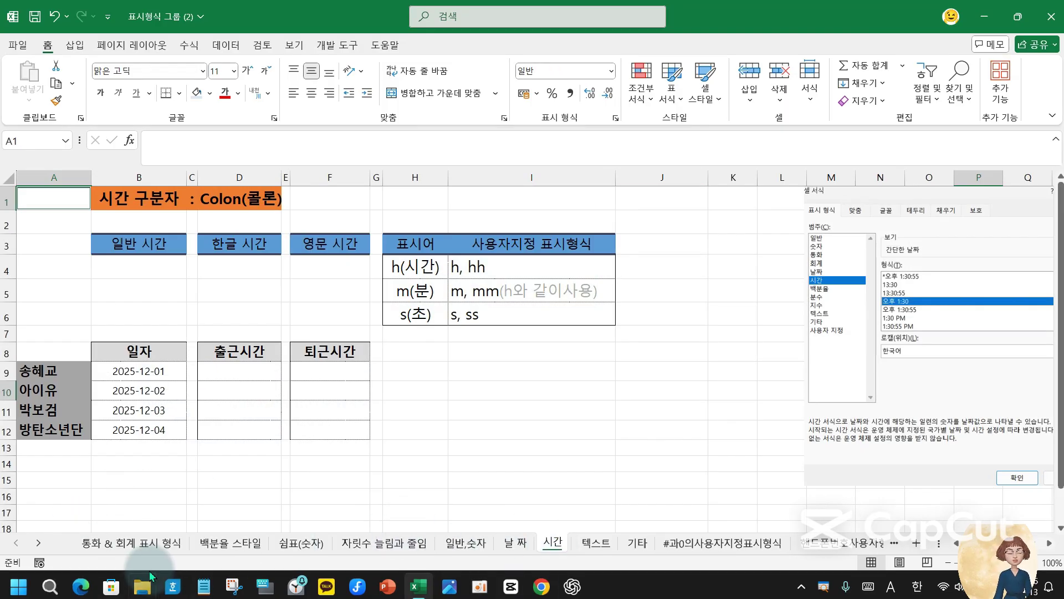
click(141, 543)
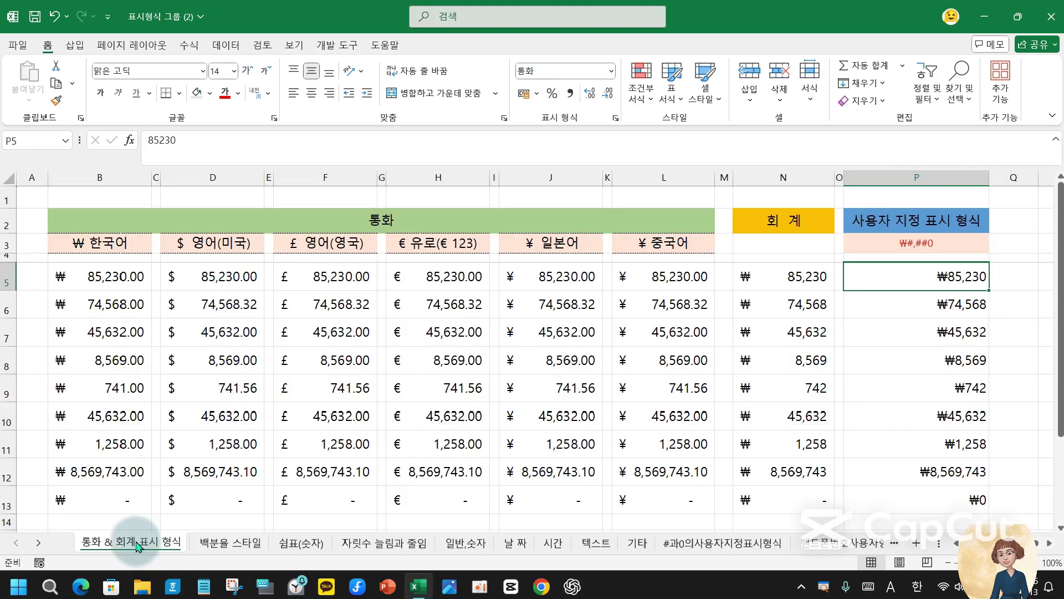
- Give the 통화 & 회계 표시 형식 tab a colour and colour the 백분율 스타일 tab yellow
right_click(138, 546)
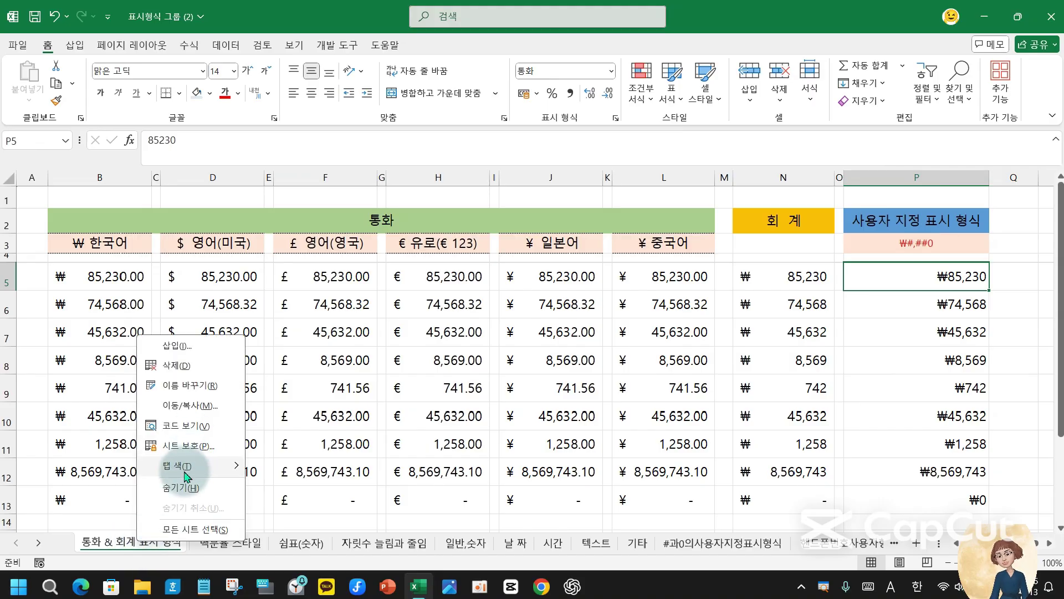
mouse_move(177, 465)
click(274, 509)
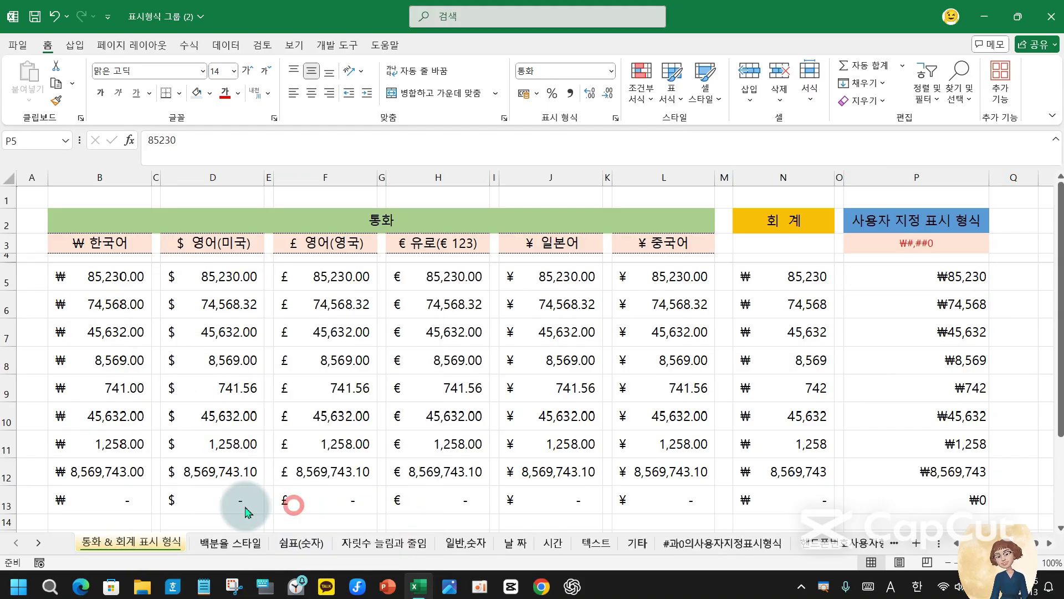
click(231, 544)
right_click(231, 545)
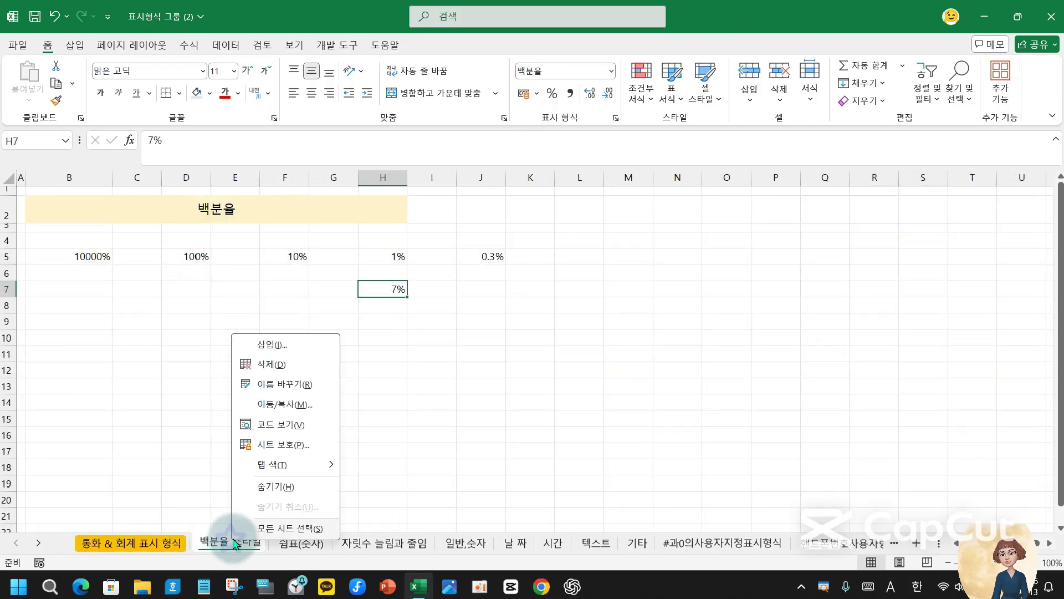
mouse_move(299, 468)
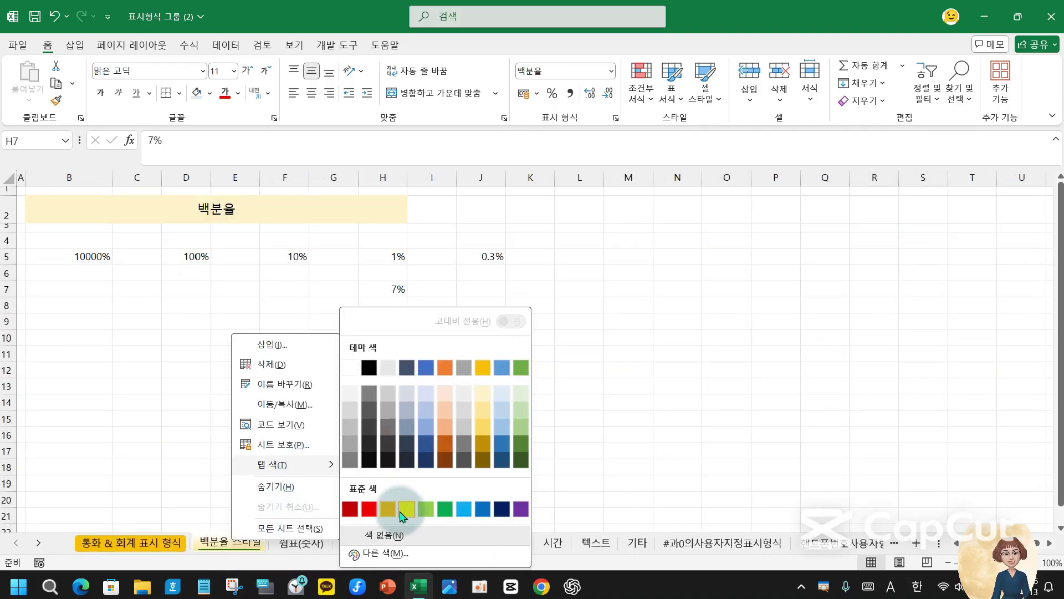
click(407, 508)
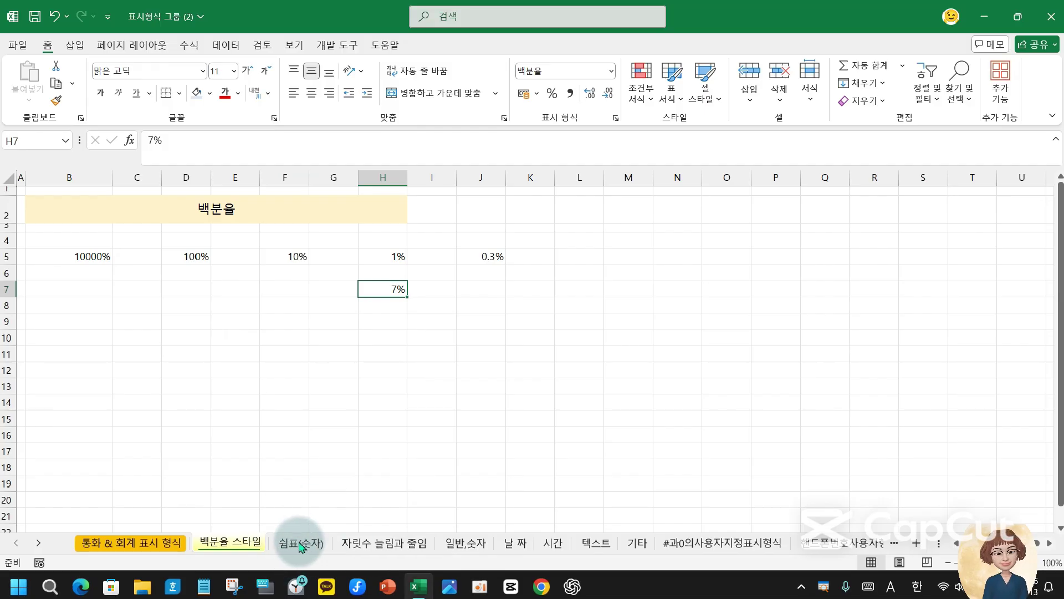
- Colour the 쉼표(숫자) tab green and the 자릿수 늘림과 줄임 tab blue
right_click(300, 546)
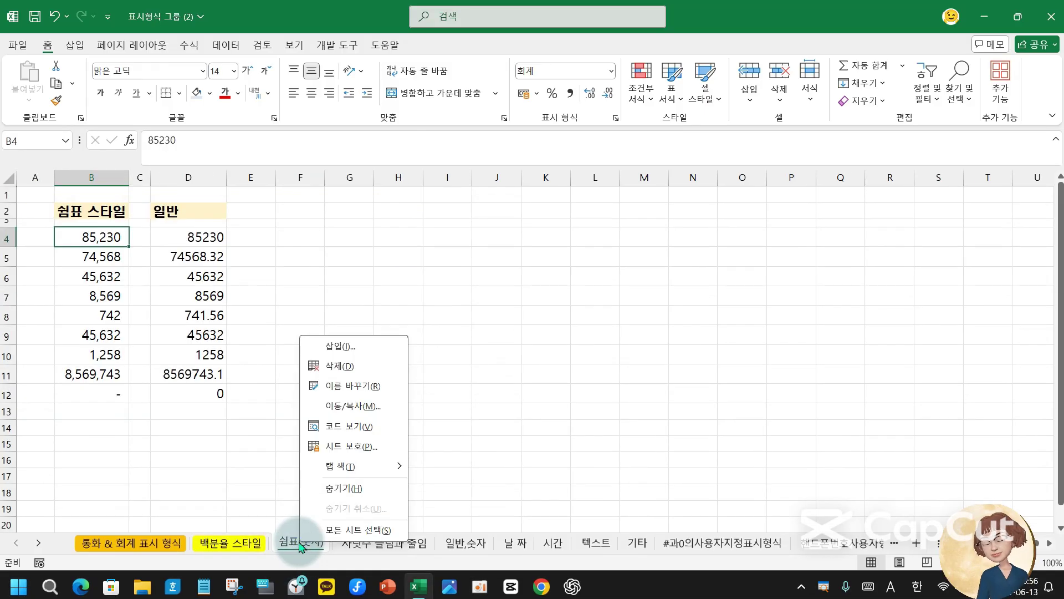
mouse_move(332, 466)
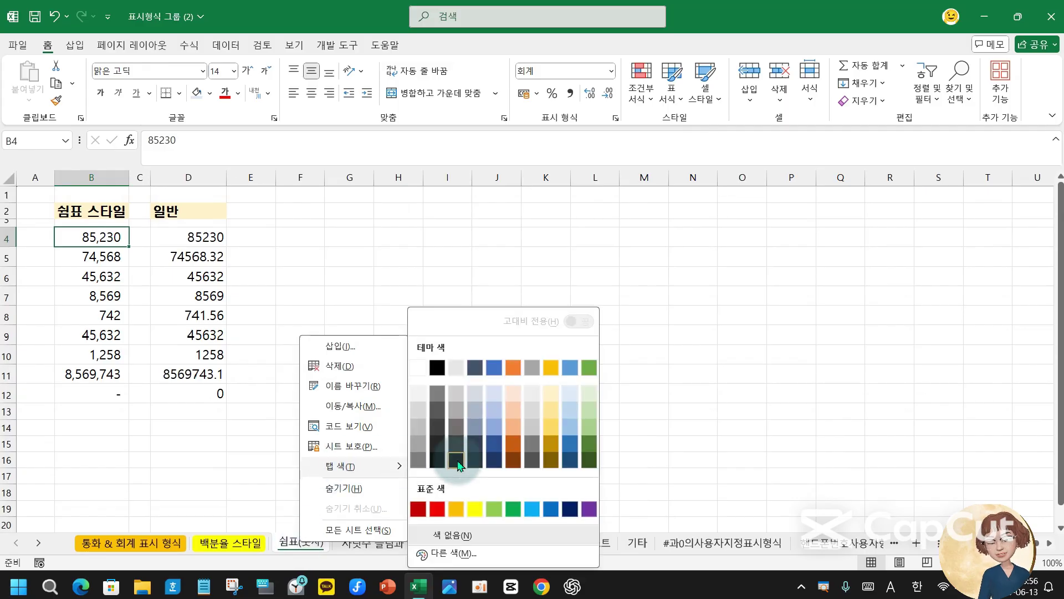
click(493, 508)
click(388, 544)
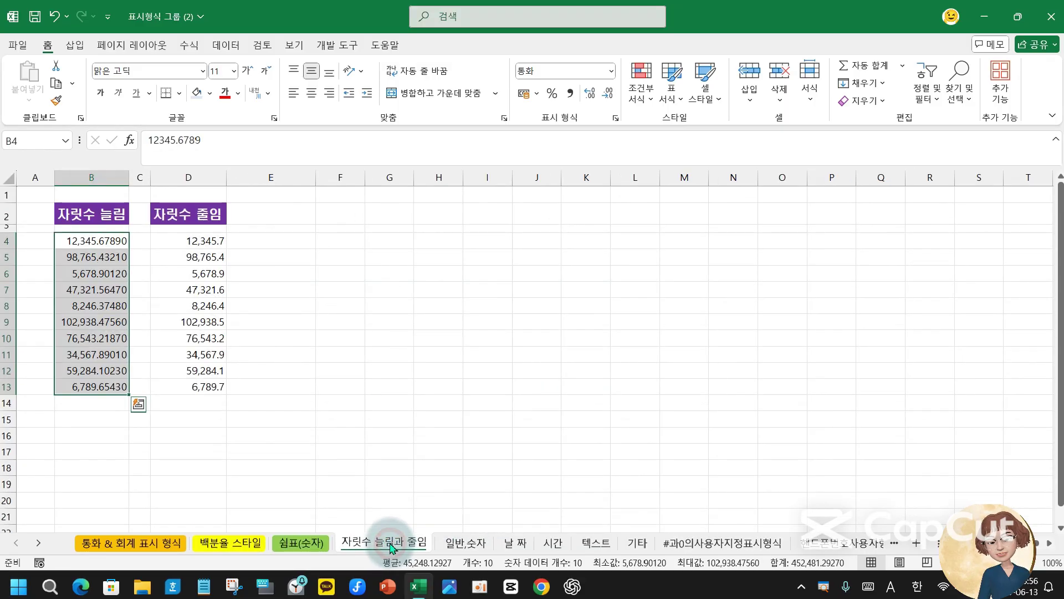
right_click(390, 546)
mouse_move(468, 468)
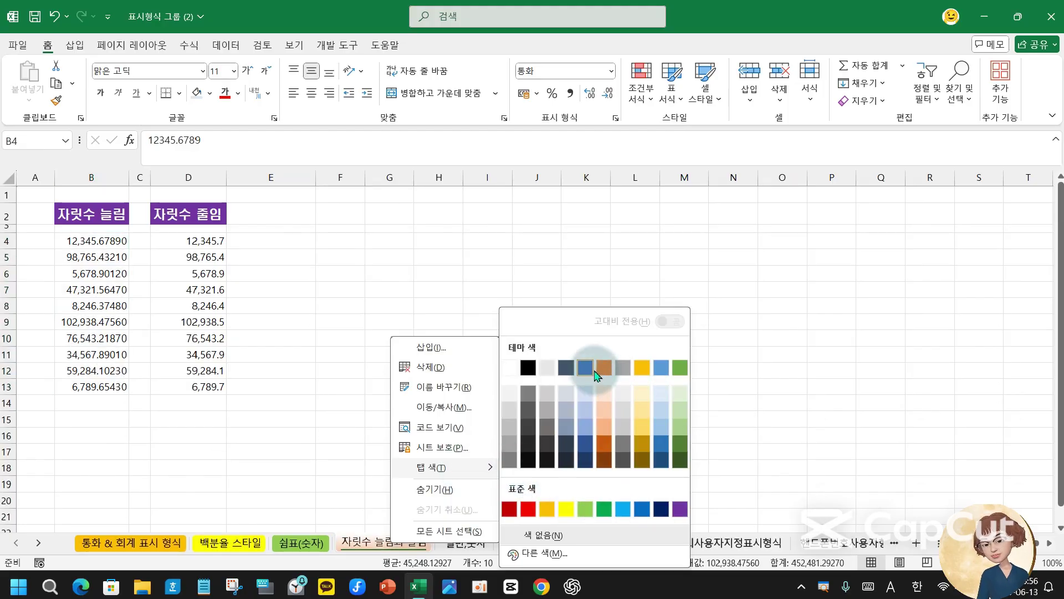
click(680, 367)
- Colour the 일반,숫자 tab orange and the 날짜 tab purple
right_click(454, 540)
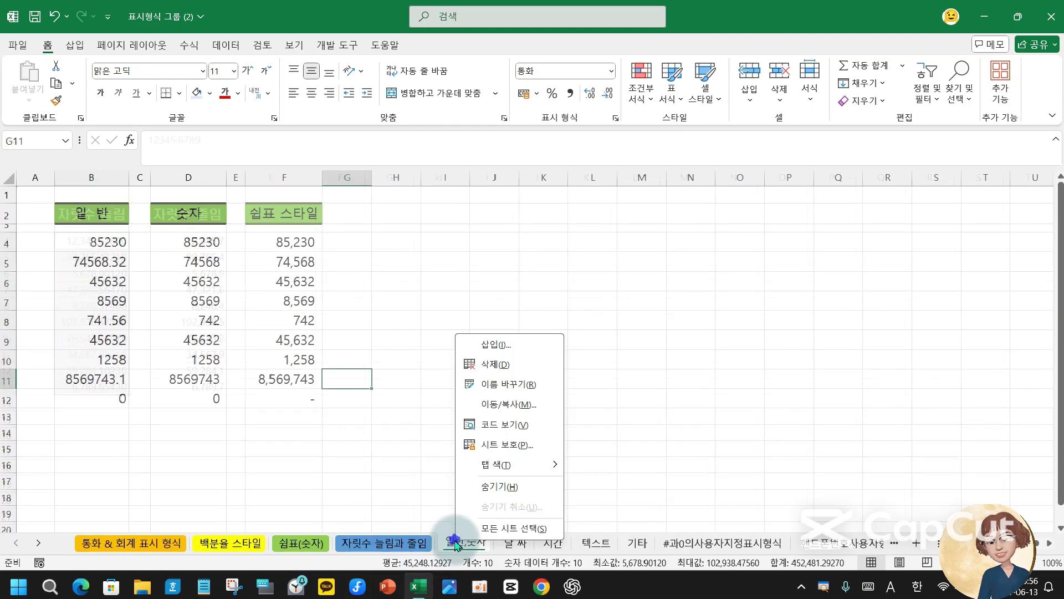
click(518, 470)
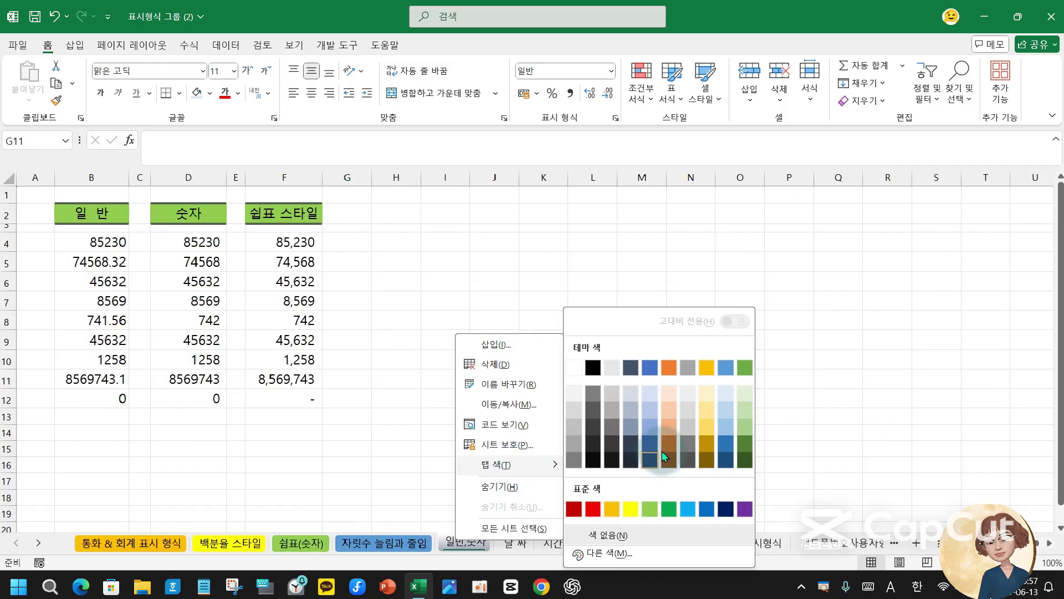
click(673, 370)
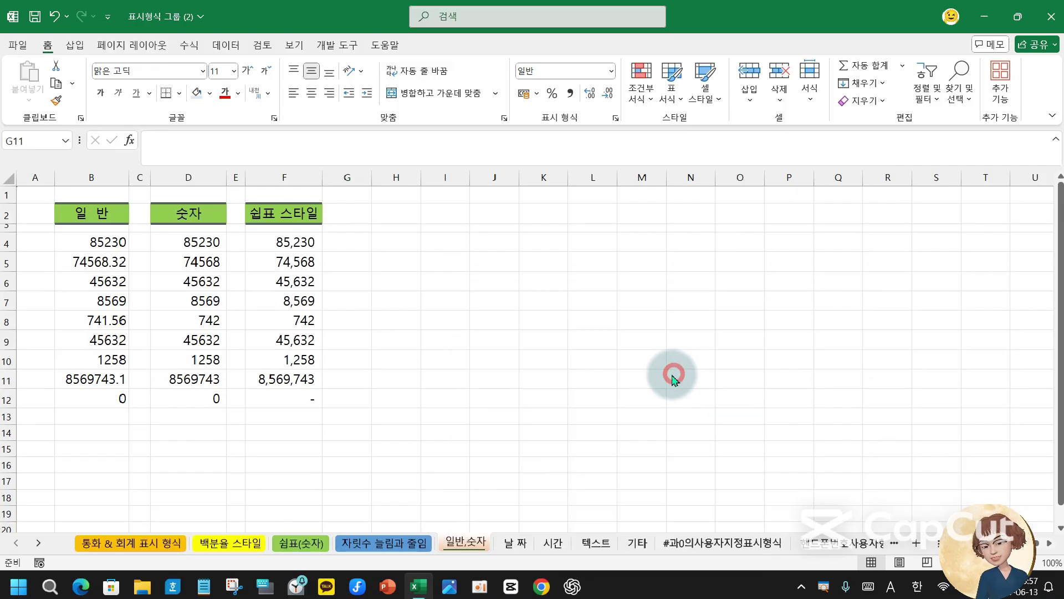
click(517, 544)
right_click(518, 547)
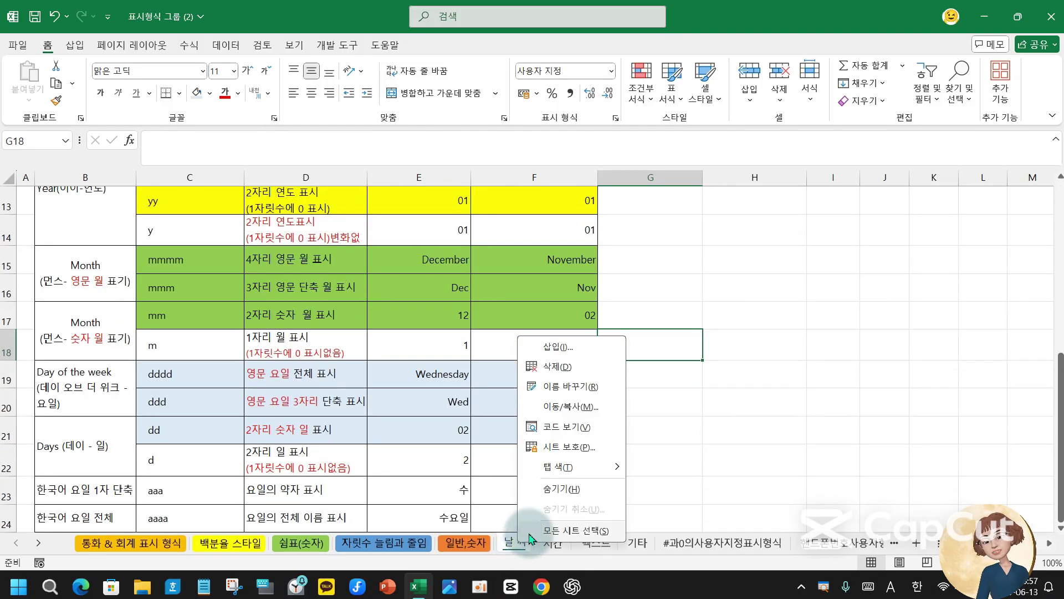
mouse_move(574, 471)
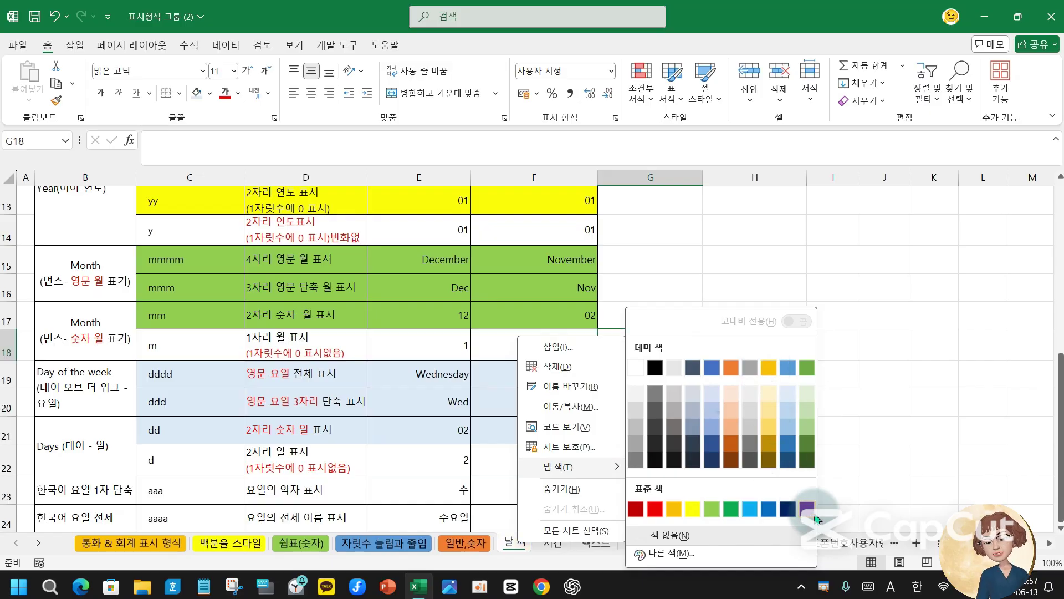
click(807, 508)
- Colour the 시간 sheet's tab green
click(543, 546)
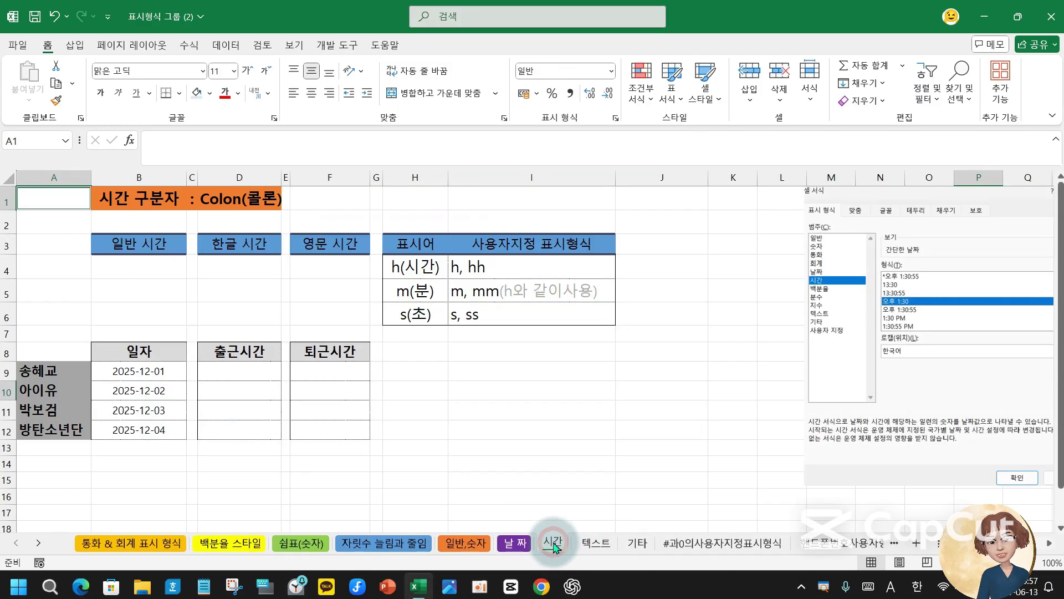
right_click(553, 544)
mouse_move(610, 472)
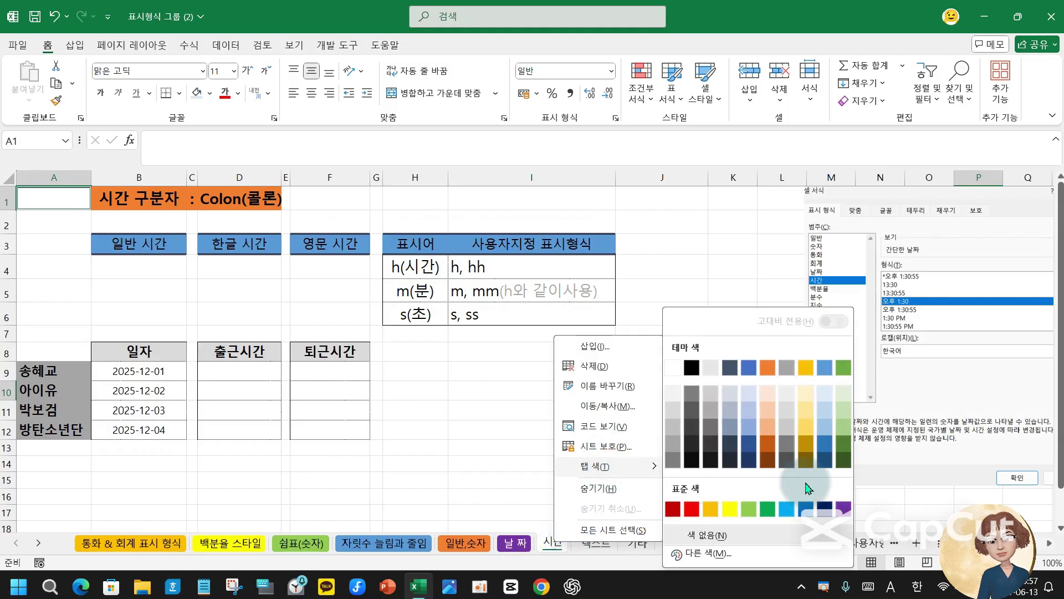
click(767, 515)
click(150, 463)
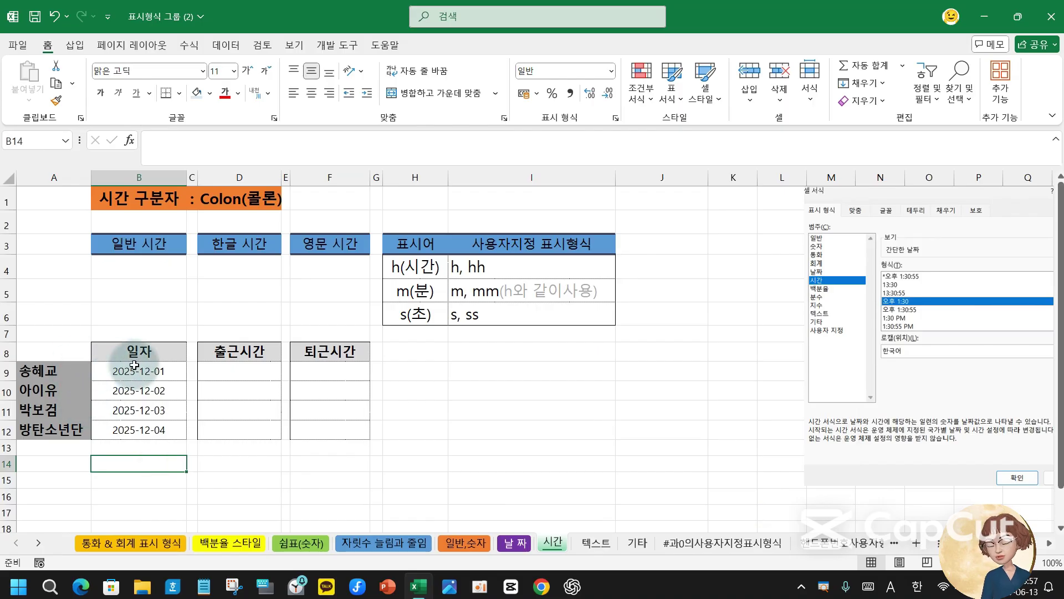
click(158, 199)
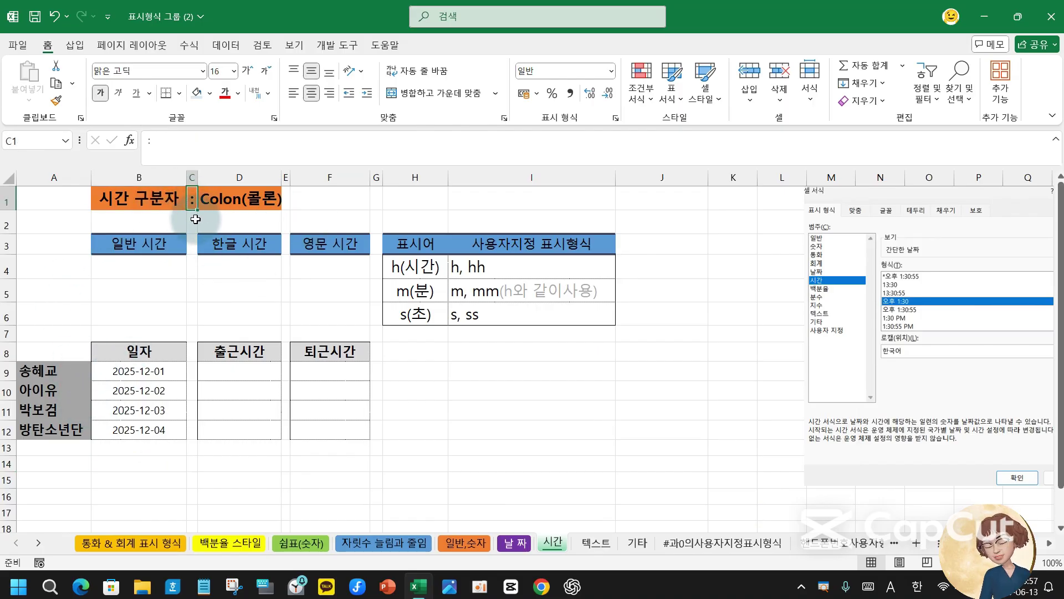
click(192, 221)
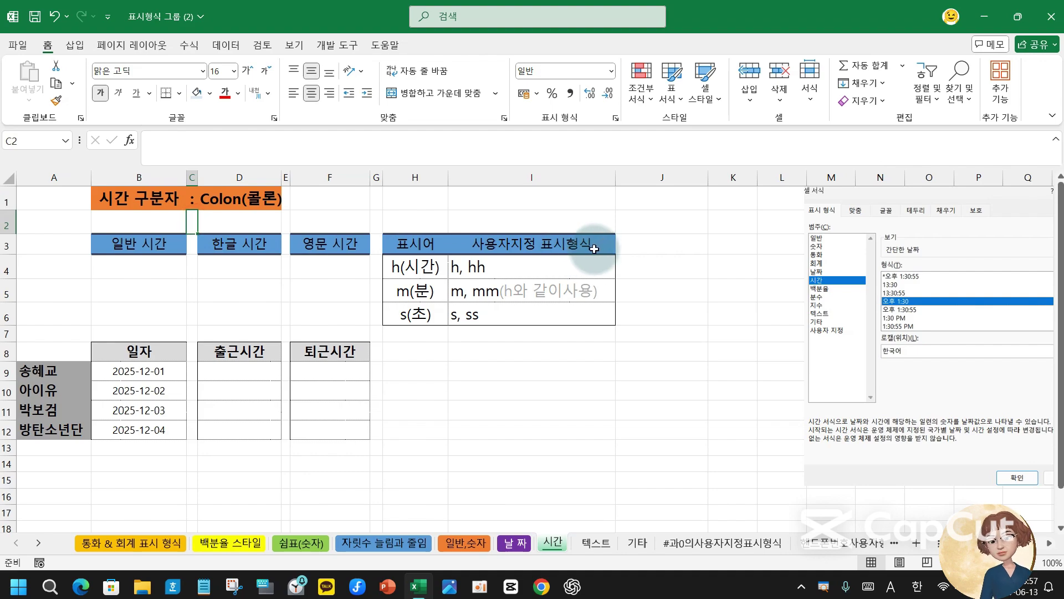
text(;)
key(Return)
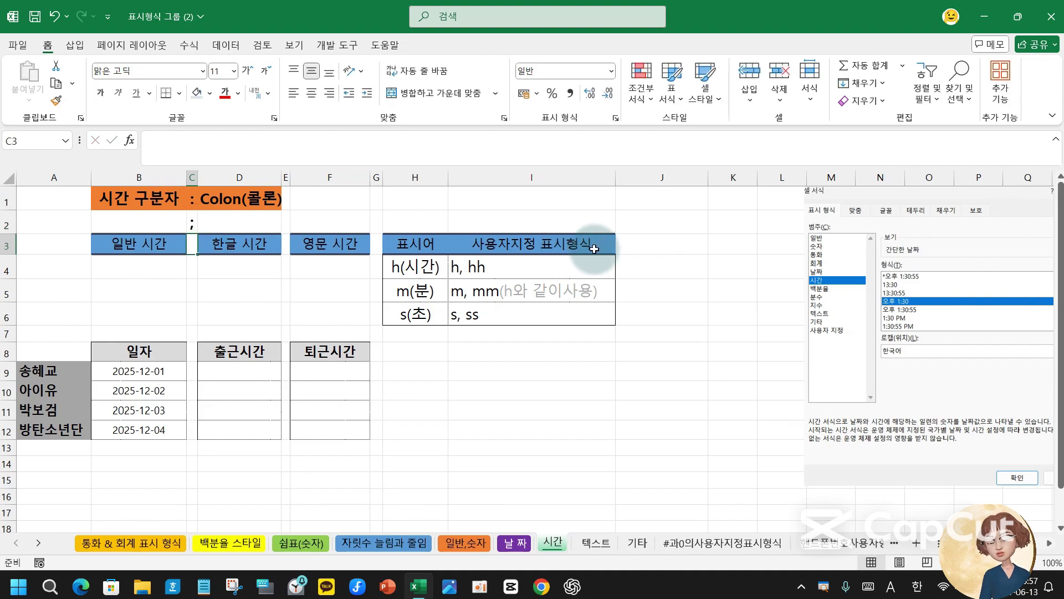
click(236, 221)
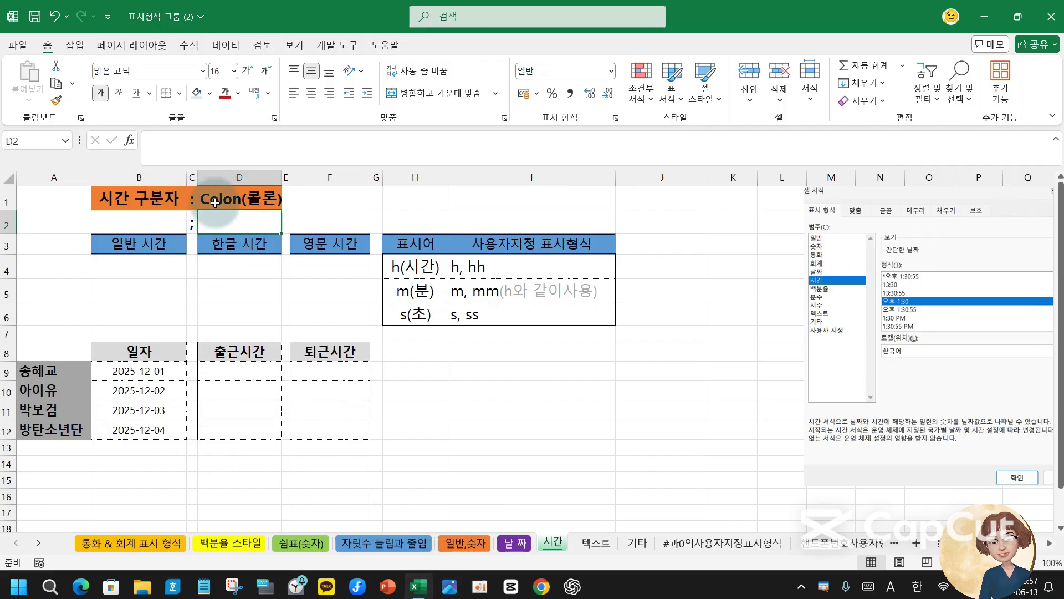
click(189, 202)
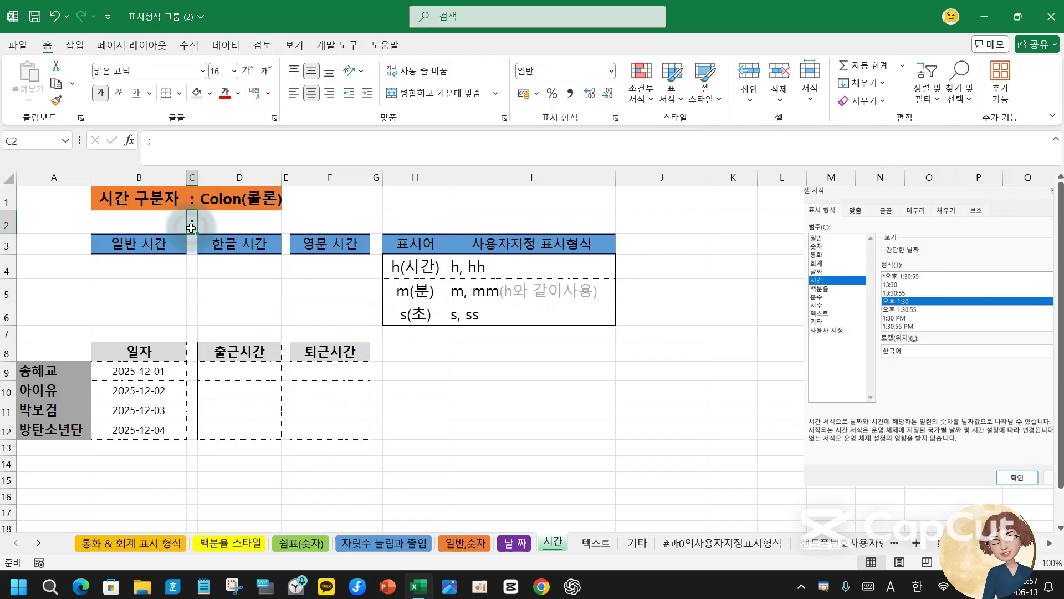
click(192, 225)
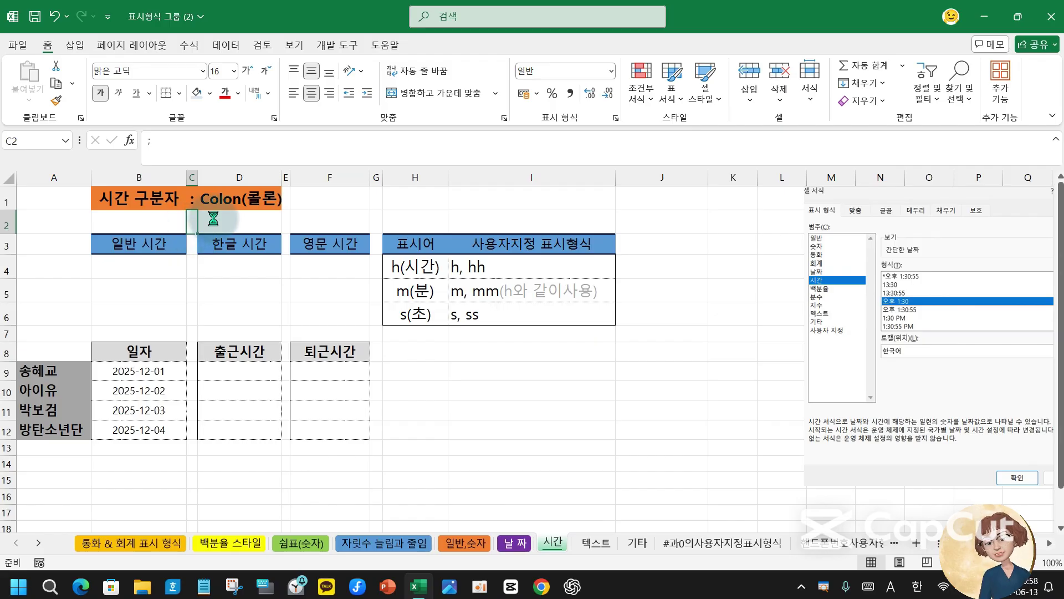
key(Delete)
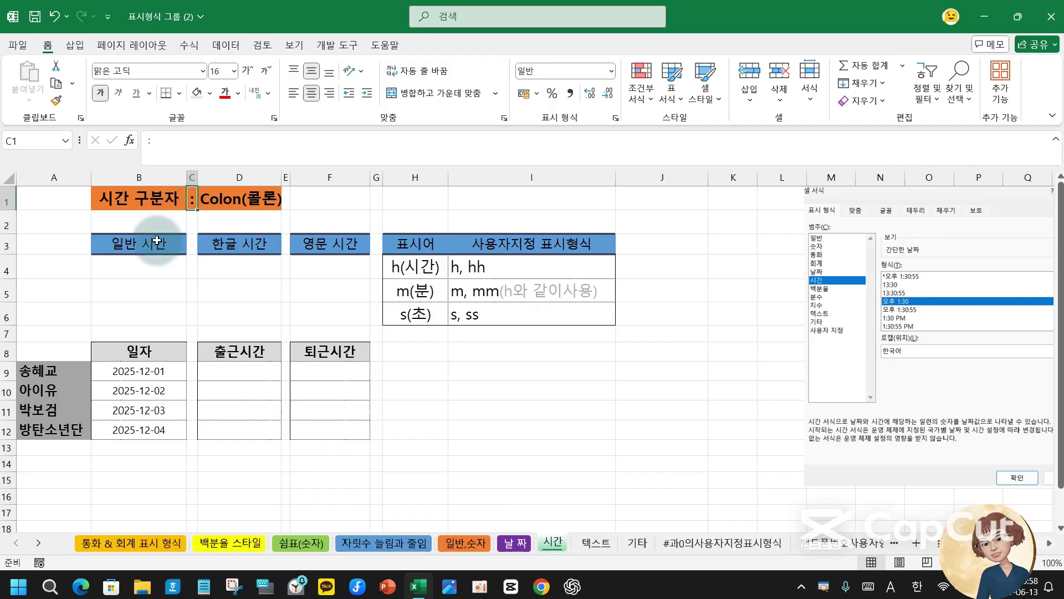
click(139, 262)
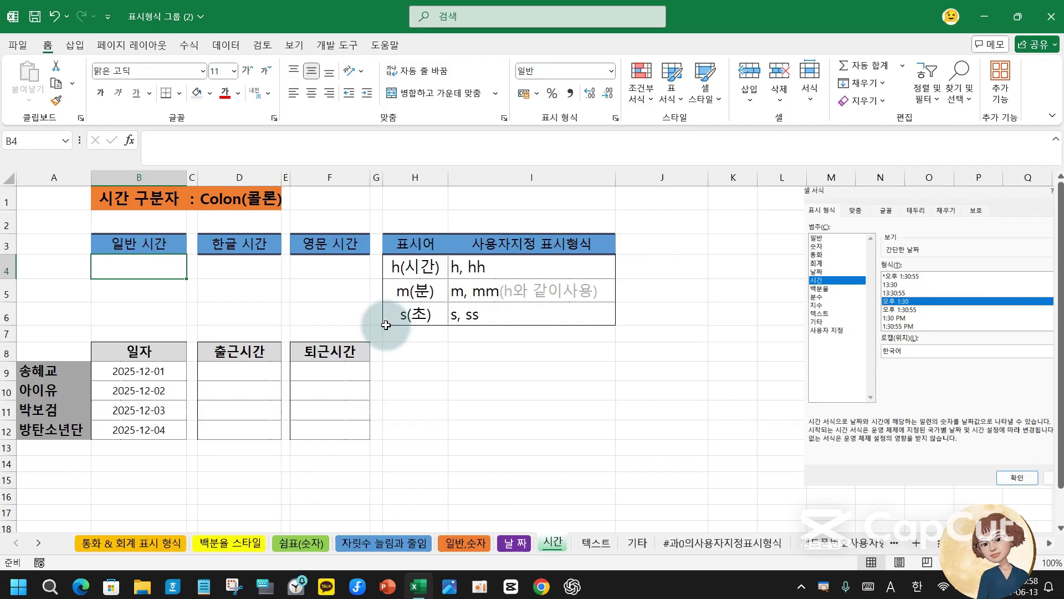
- Enter 611 in B4 under 일반 시간 and 6:59 in D4 under 한글 시간
text(611)
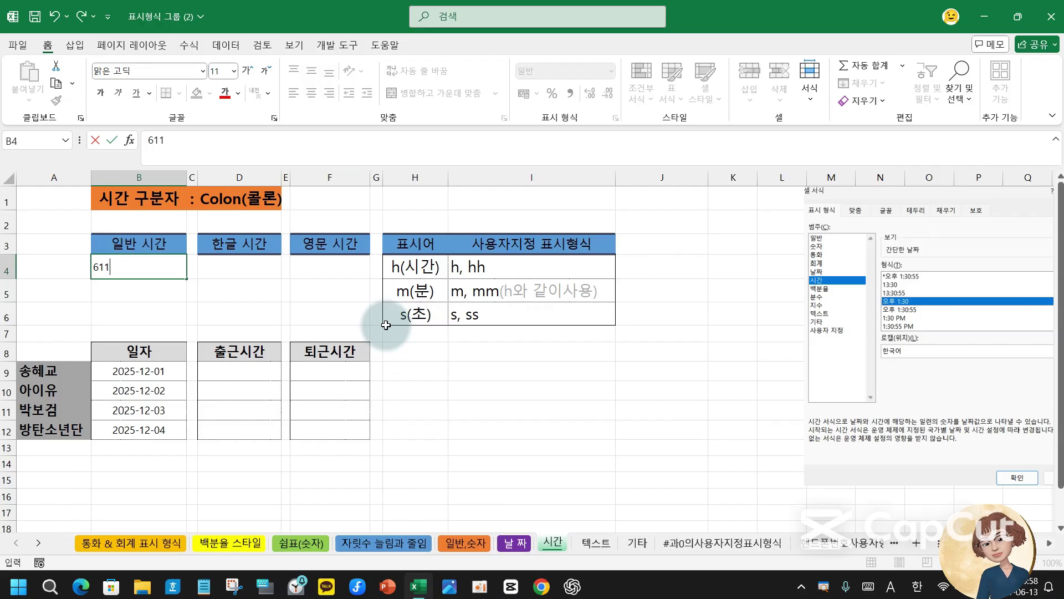
key(Return)
key(Up)
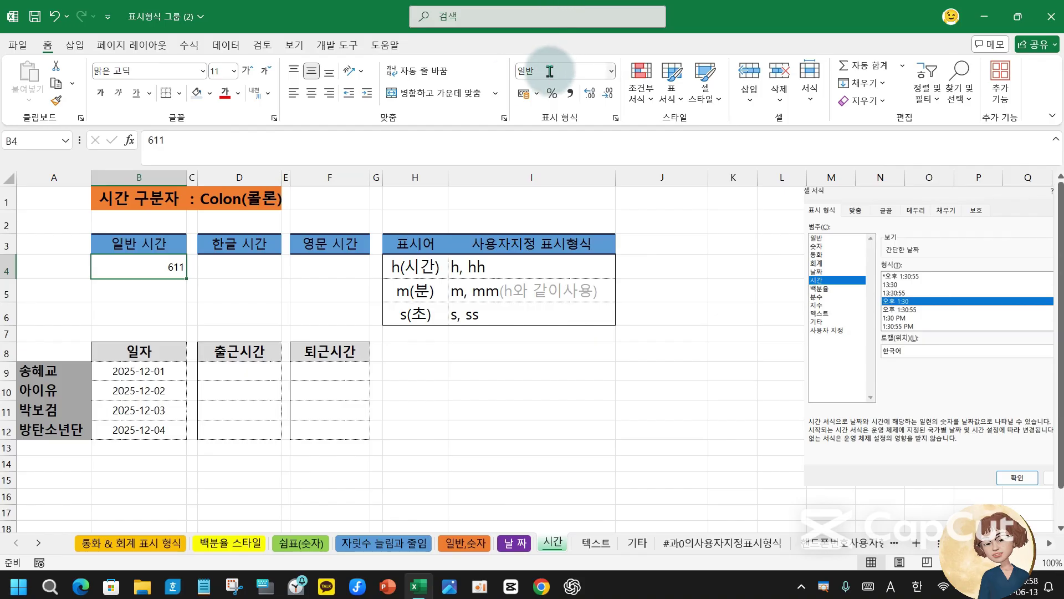
click(222, 268)
click(162, 270)
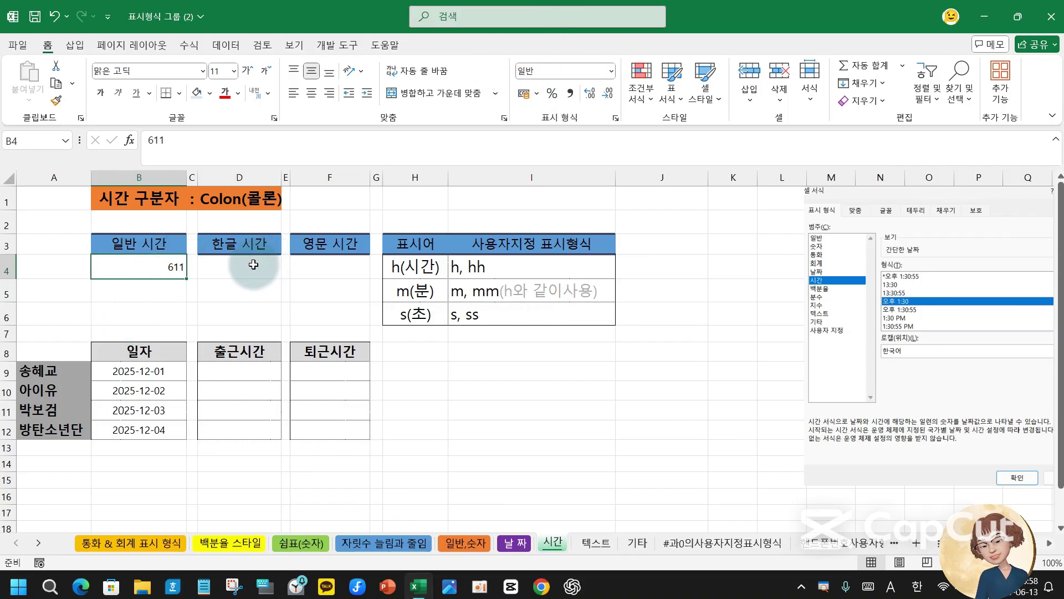
click(254, 264)
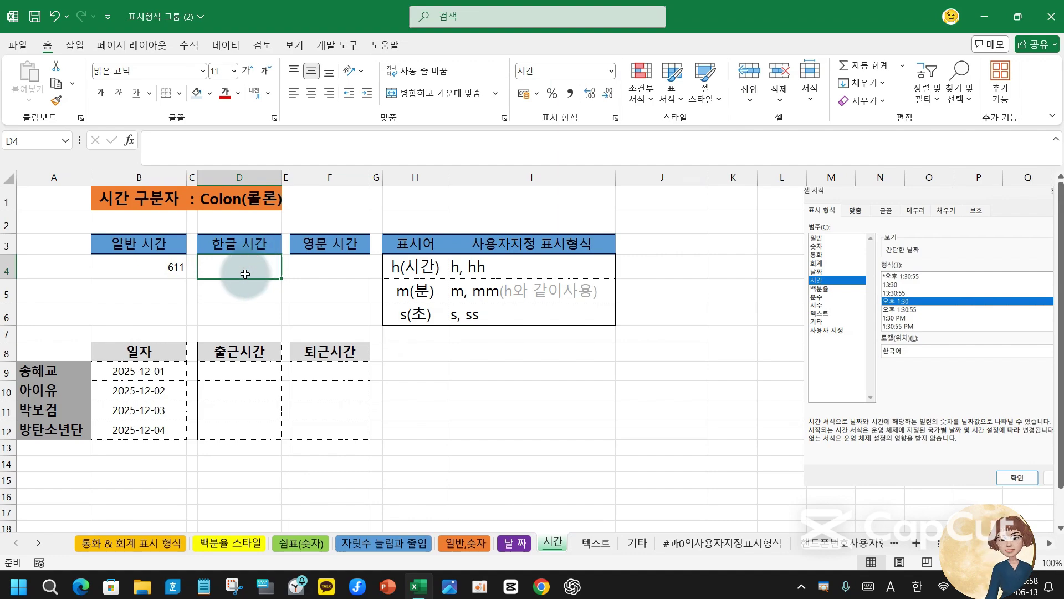
text(6:59)
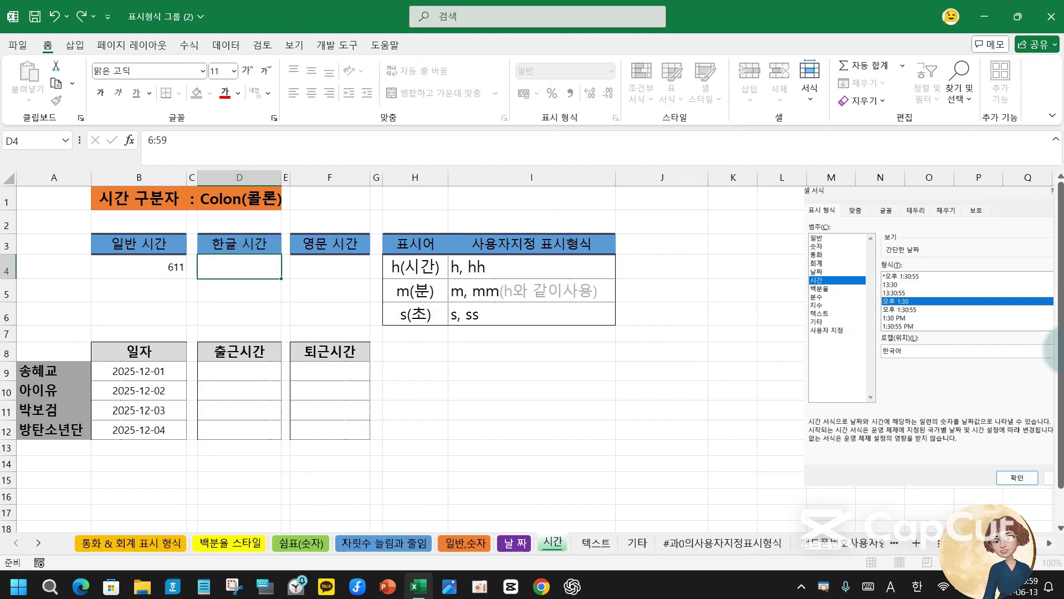
key(Return)
click(239, 267)
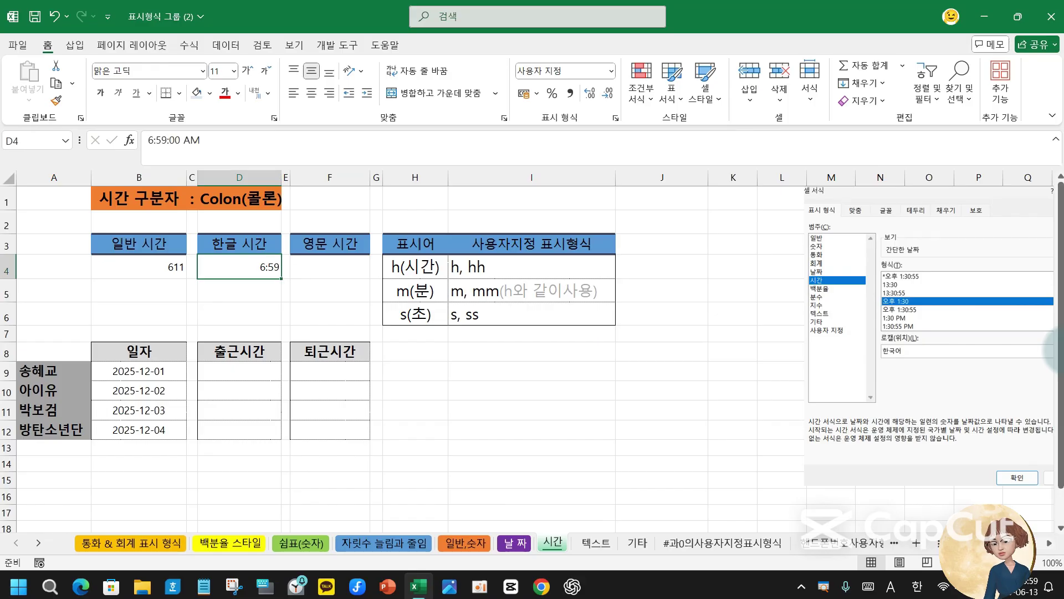
- Enter 7:39 in F4 under 영문 시간, then check the stored times in F4 and D4
click(333, 272)
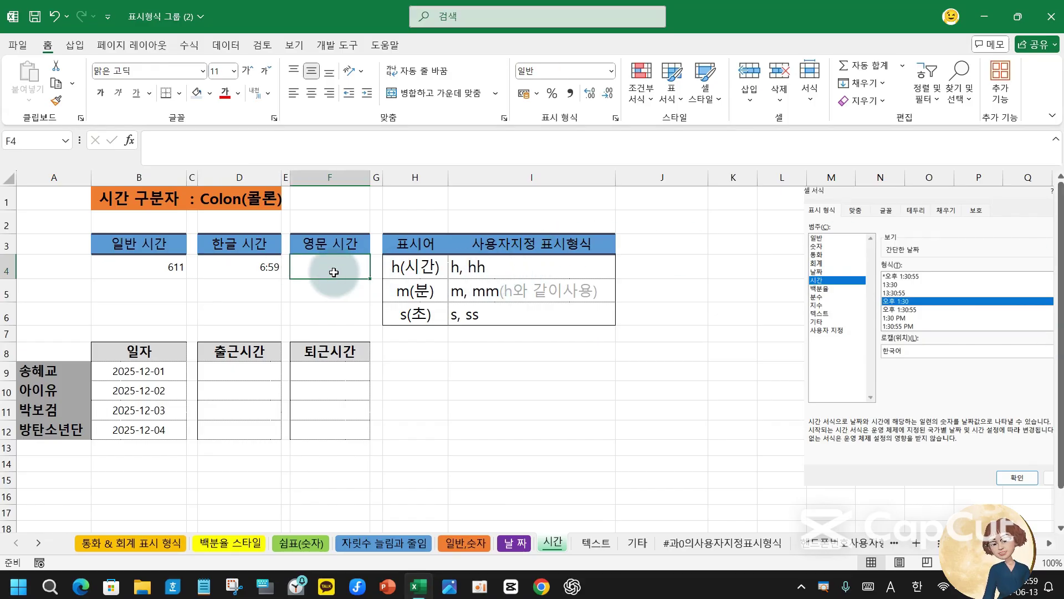
text(7:39)
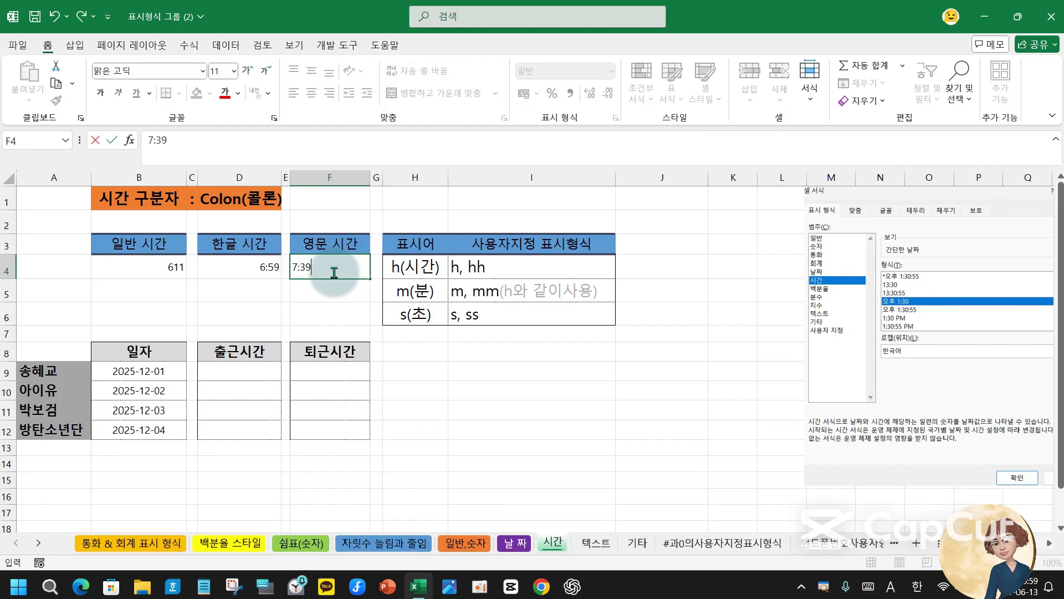
key(Return)
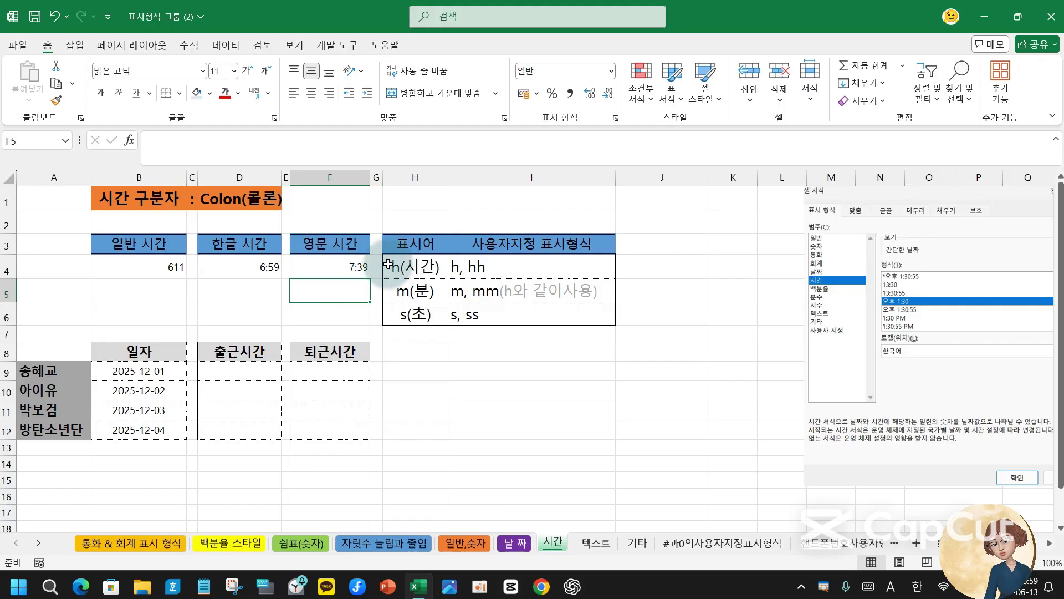
click(341, 270)
click(250, 271)
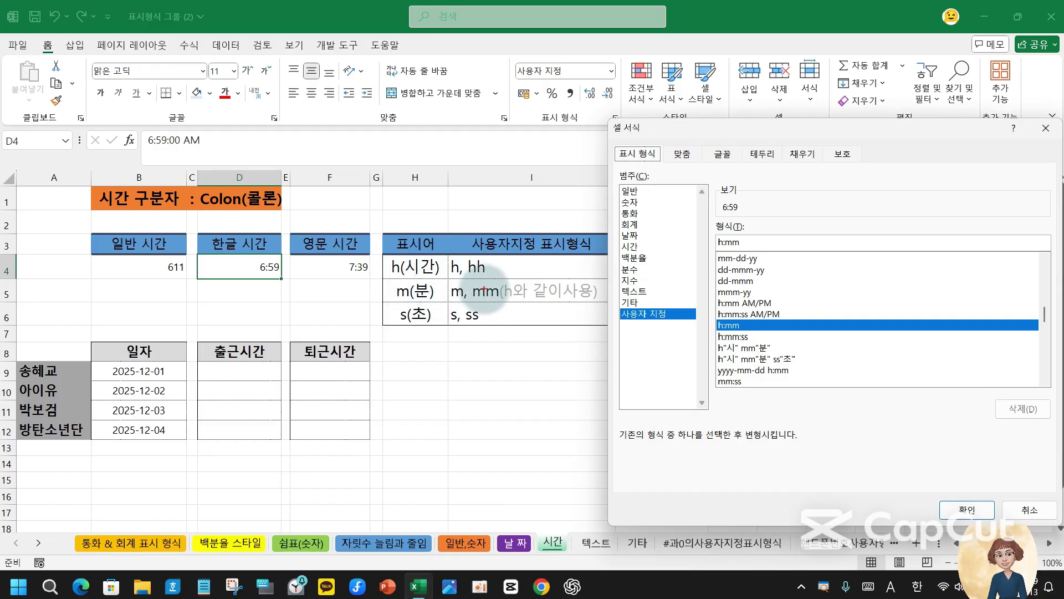
- Draw red boxes around the h in the h, hh code and the h of h:mm
drag(448, 248, 457, 281)
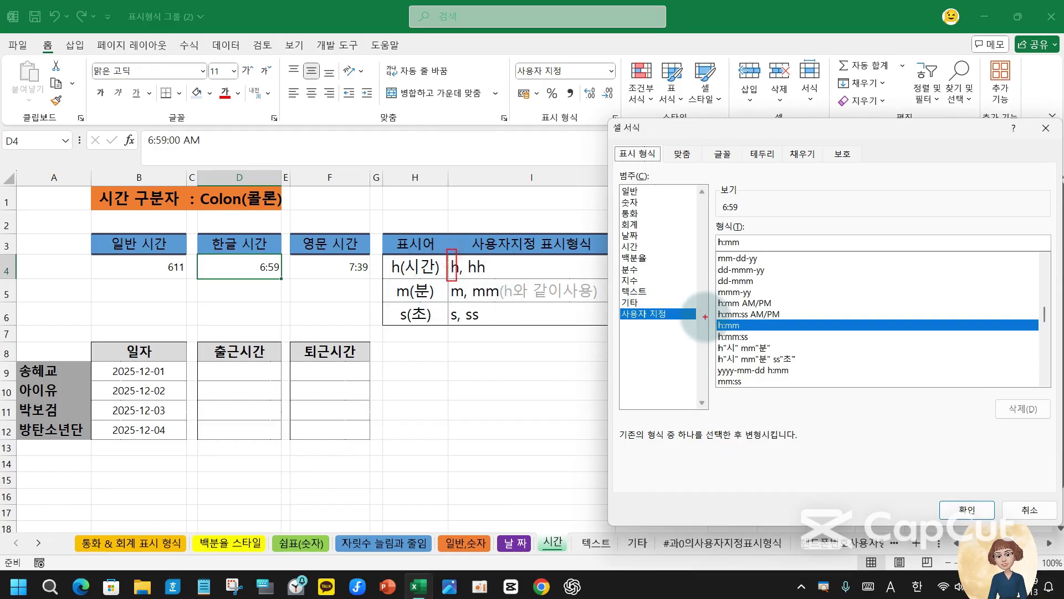
drag(710, 314, 724, 336)
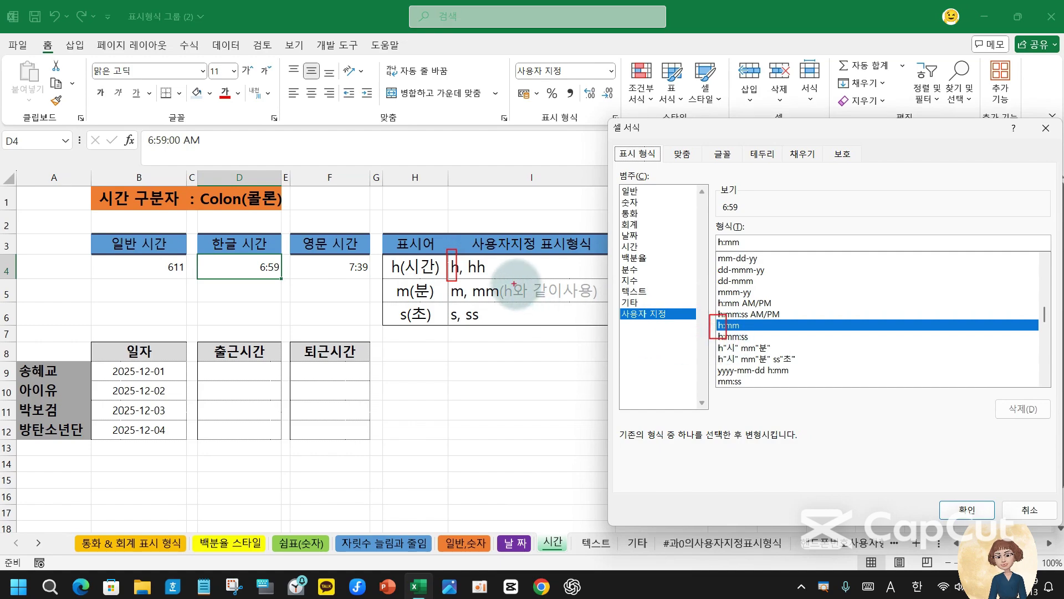
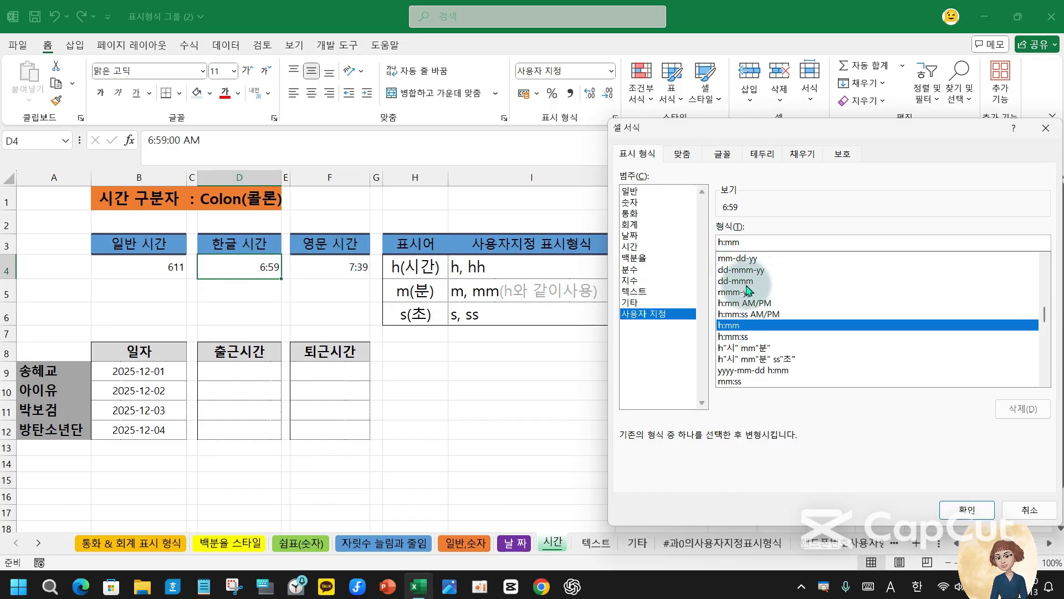
- Change D4's custom time format from h:mm to hh:mm so it shows 06:59
text(h)
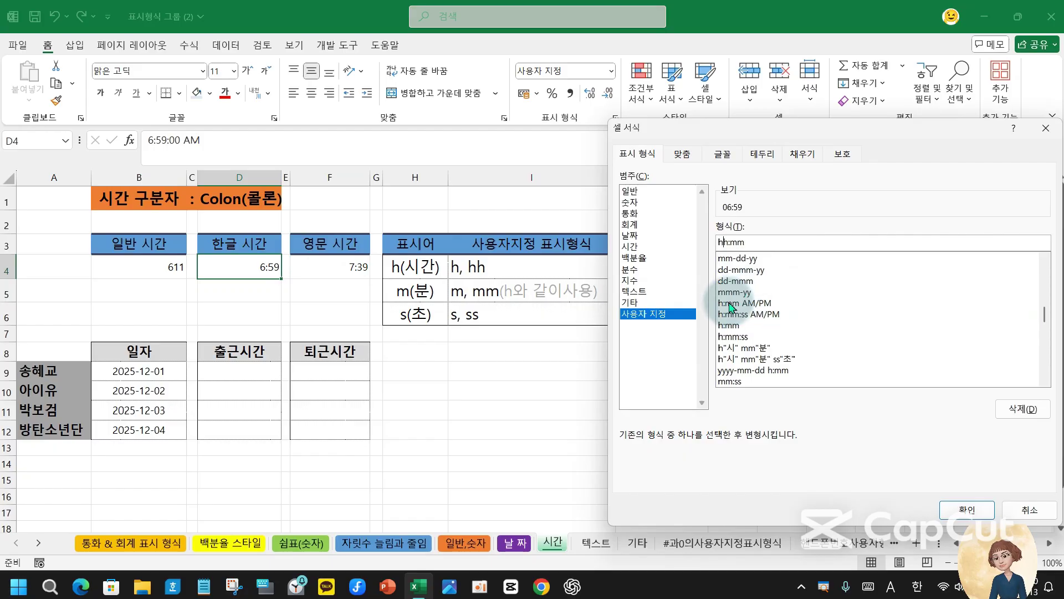
key(Return)
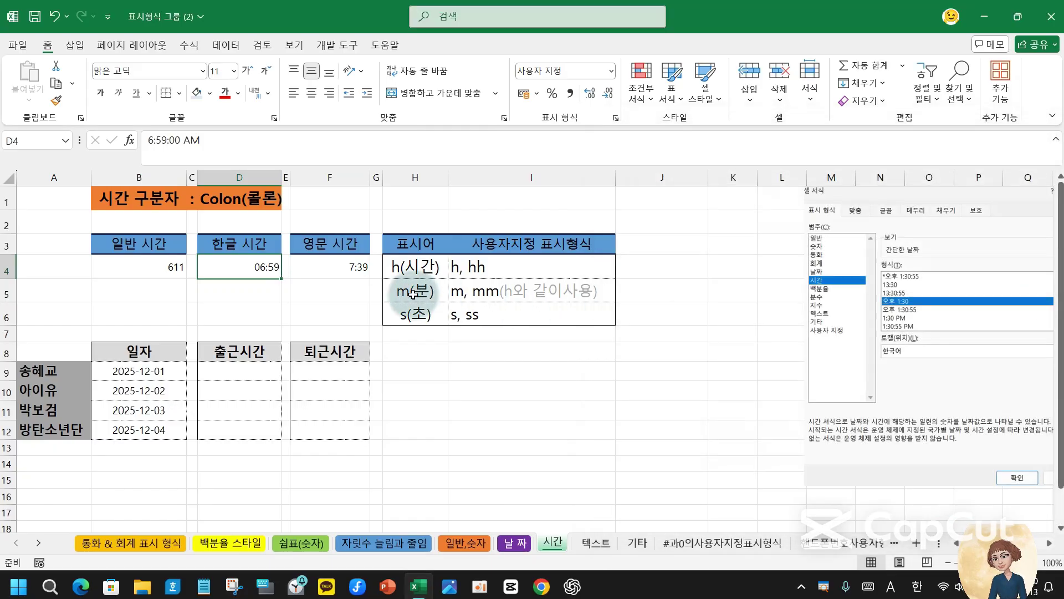
click(353, 270)
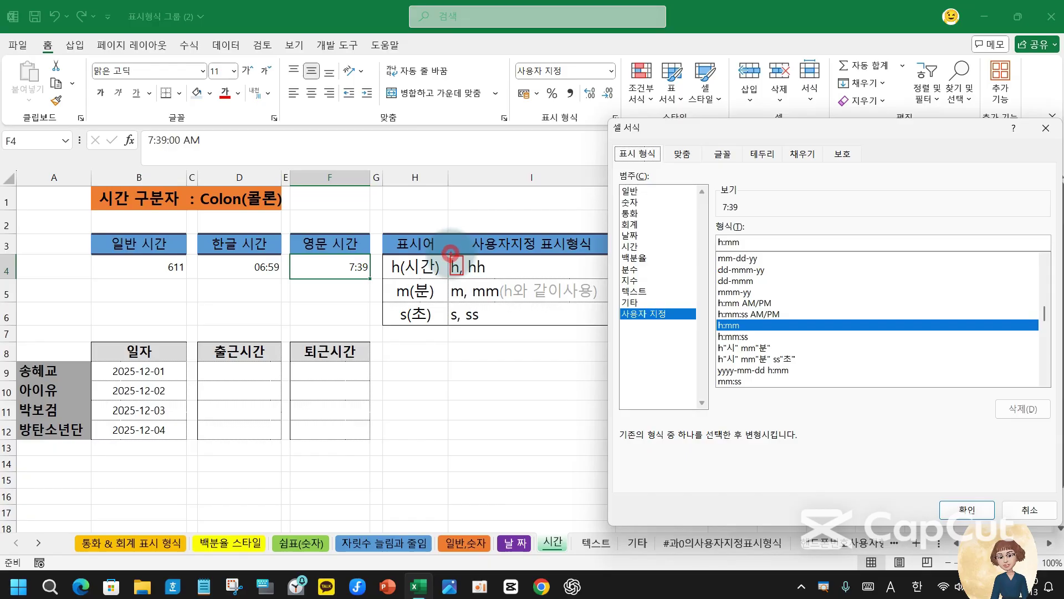
drag(450, 253, 502, 221)
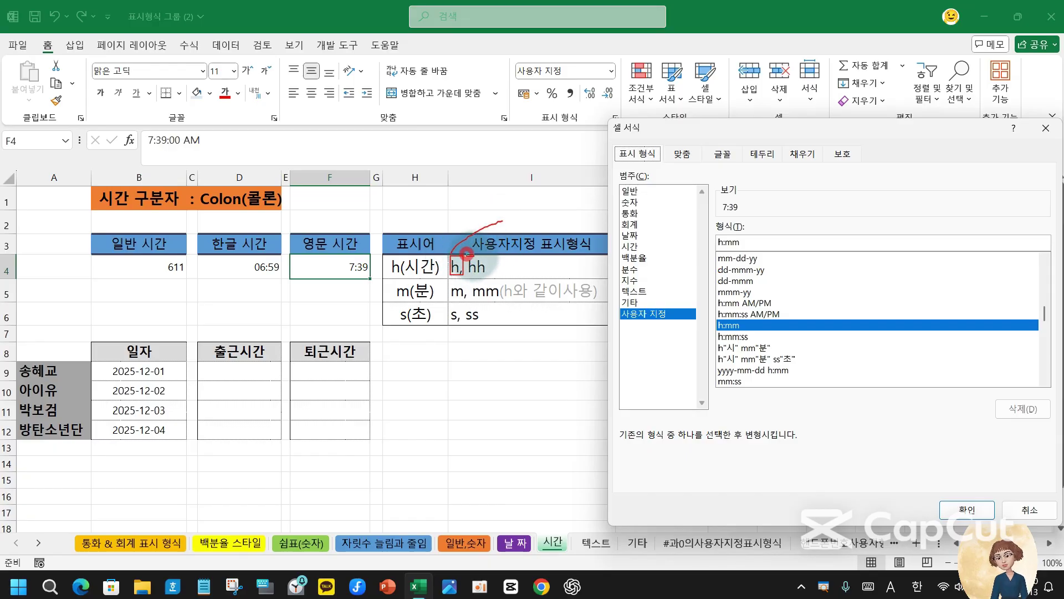
mouse_move(467, 256)
mouse_down()
mouse_move(494, 275)
mouse_move(578, 229)
mouse_up()
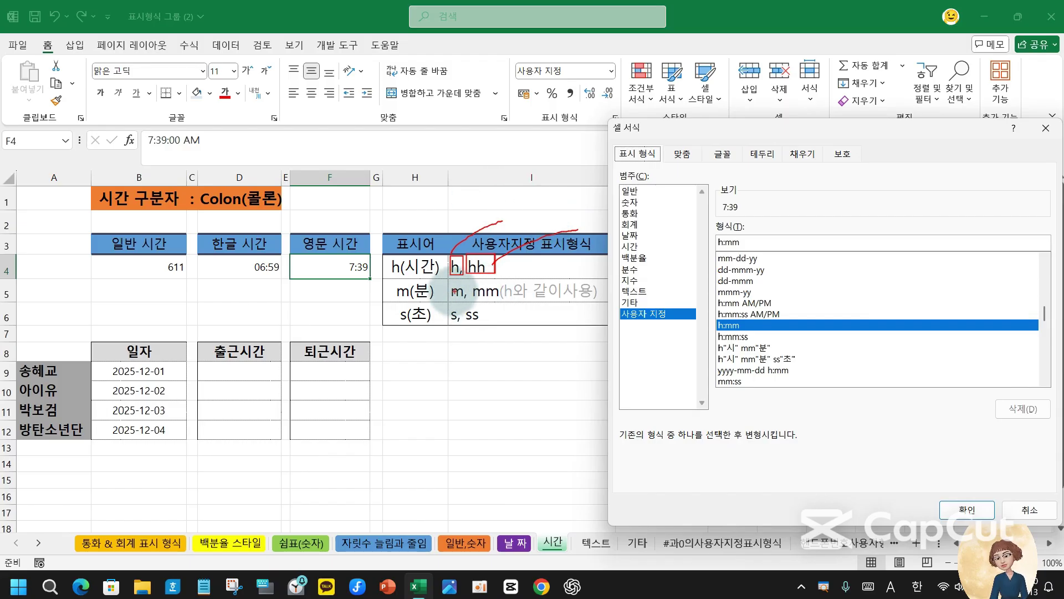
drag(448, 283, 461, 300)
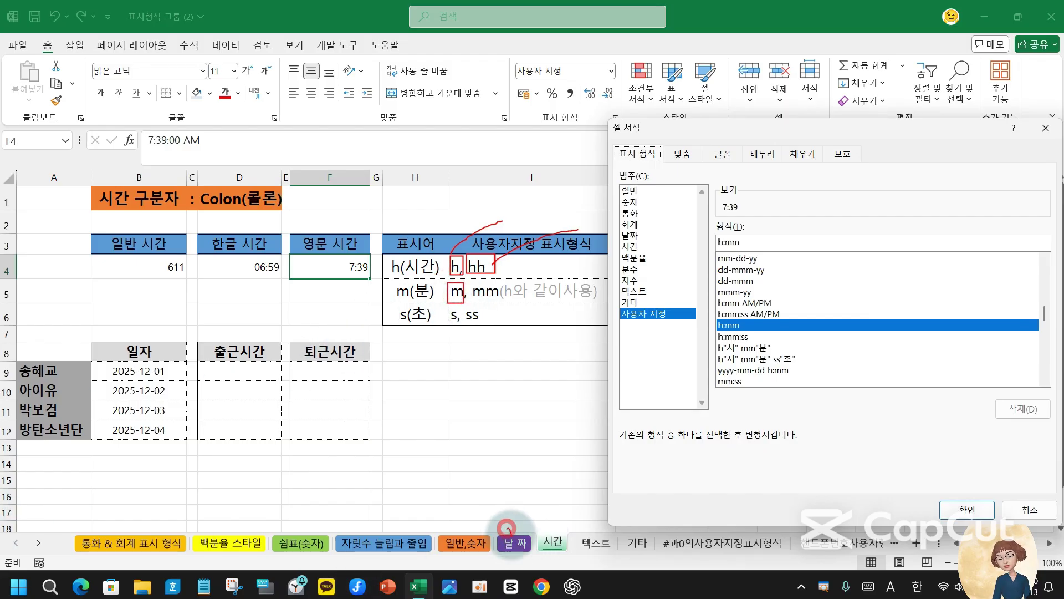
drag(506, 528, 540, 513)
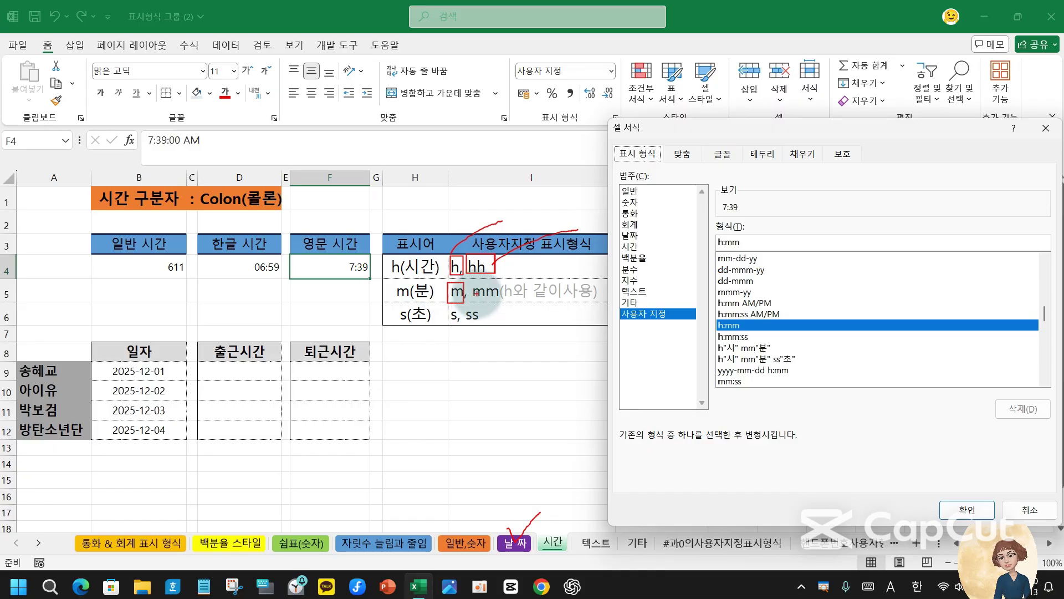
drag(467, 284, 498, 300)
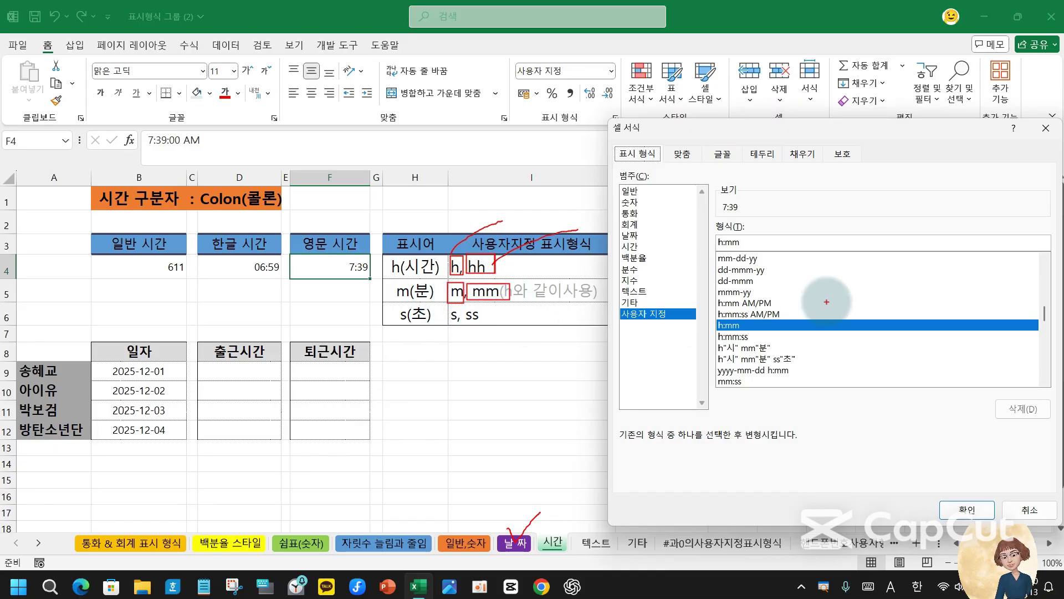
drag(747, 333, 724, 321)
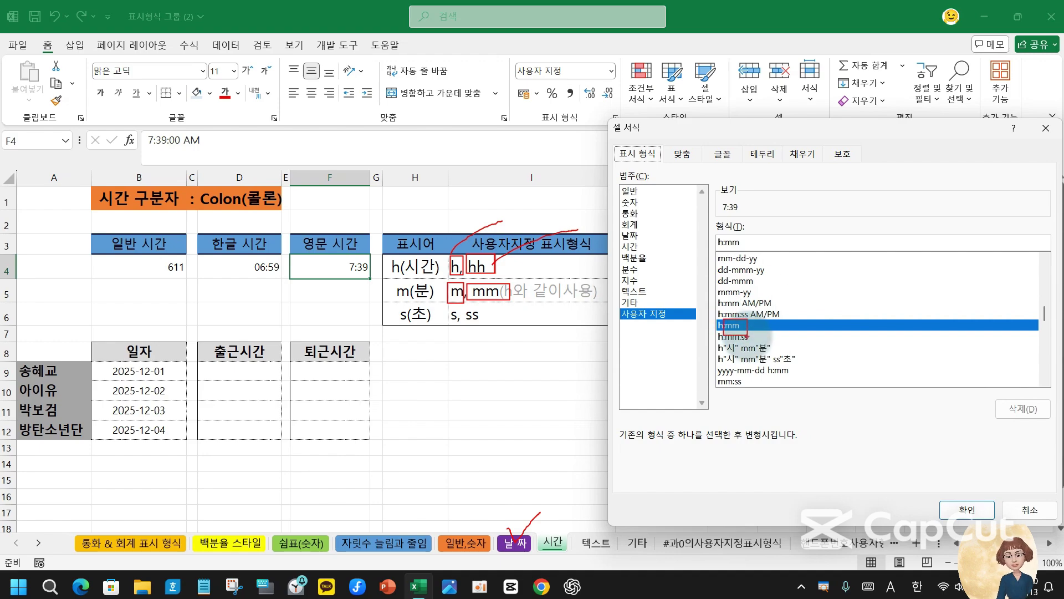
key(Escape)
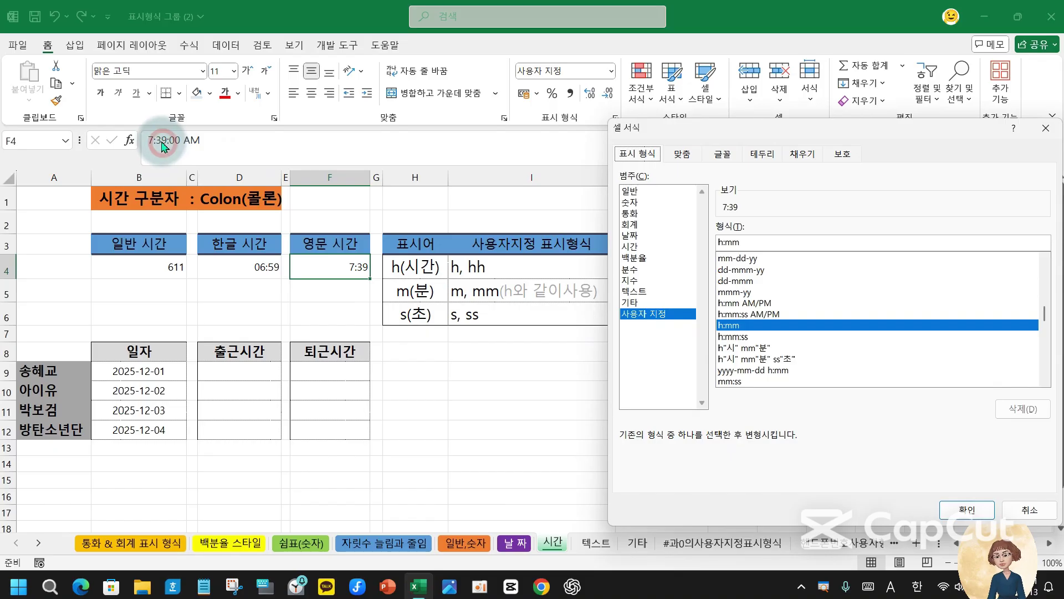
click(1029, 511)
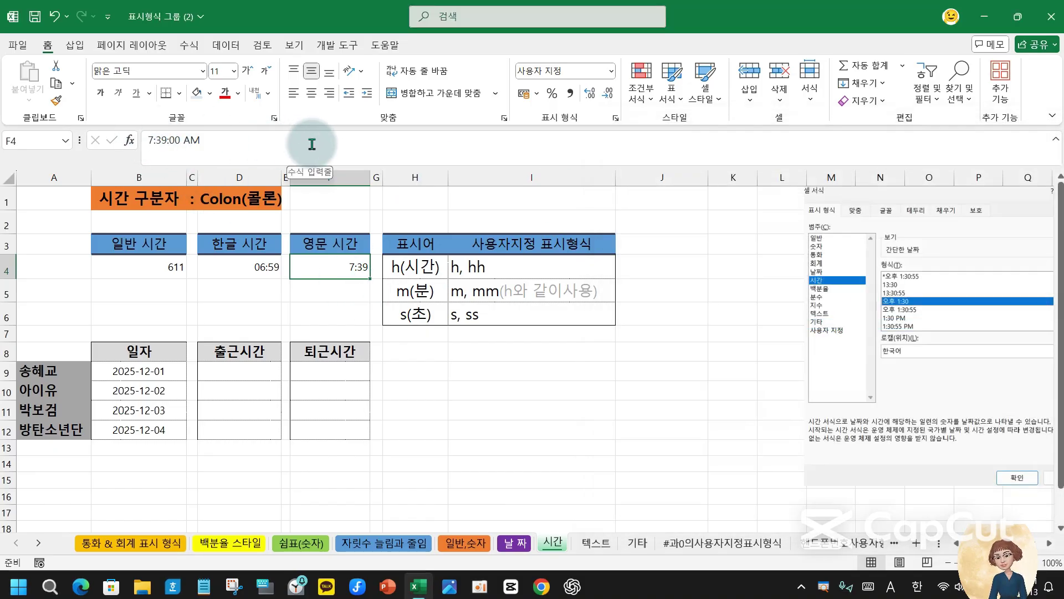
- Enter the time 7:01 in both F4 and D4
text(7)
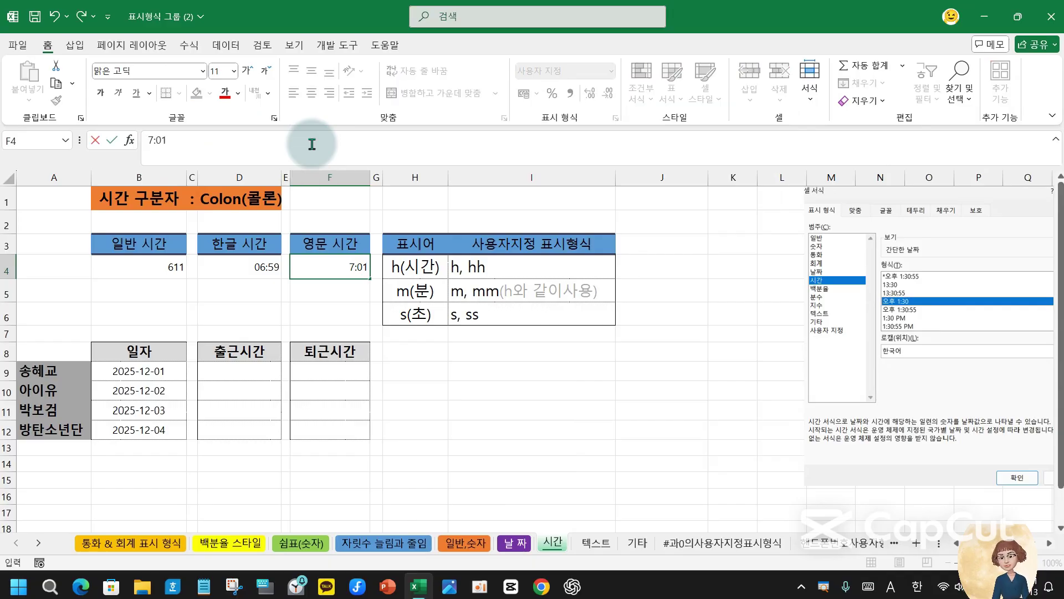
key(Return)
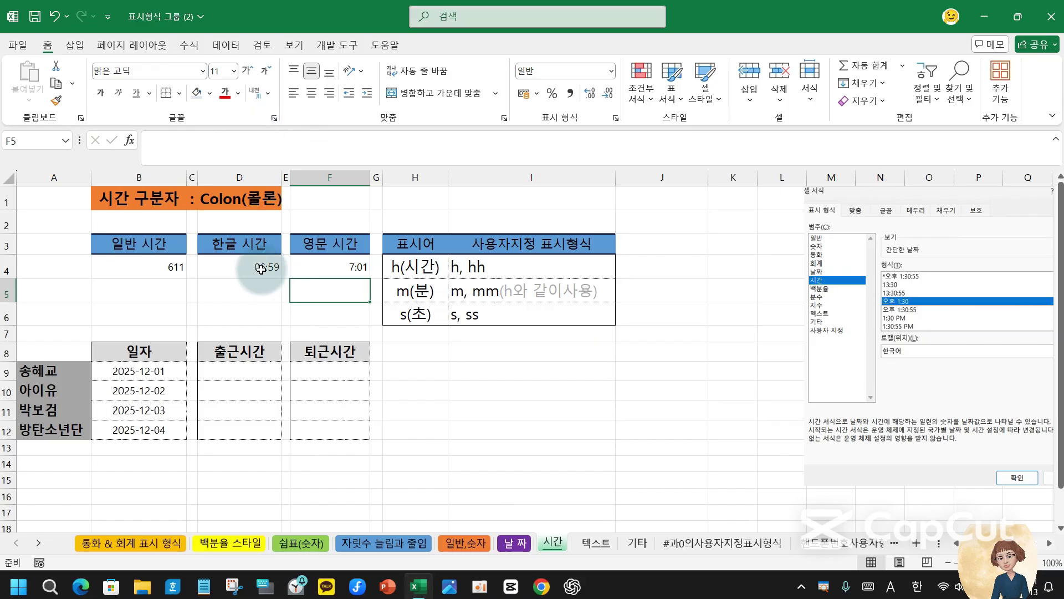
click(272, 267)
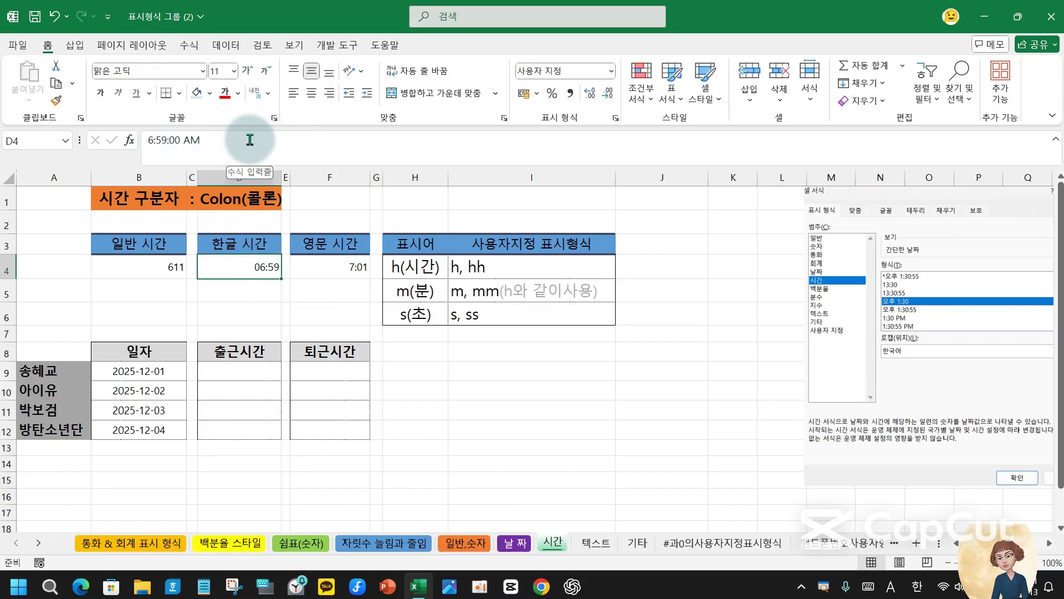
text(7:01)
key(Return)
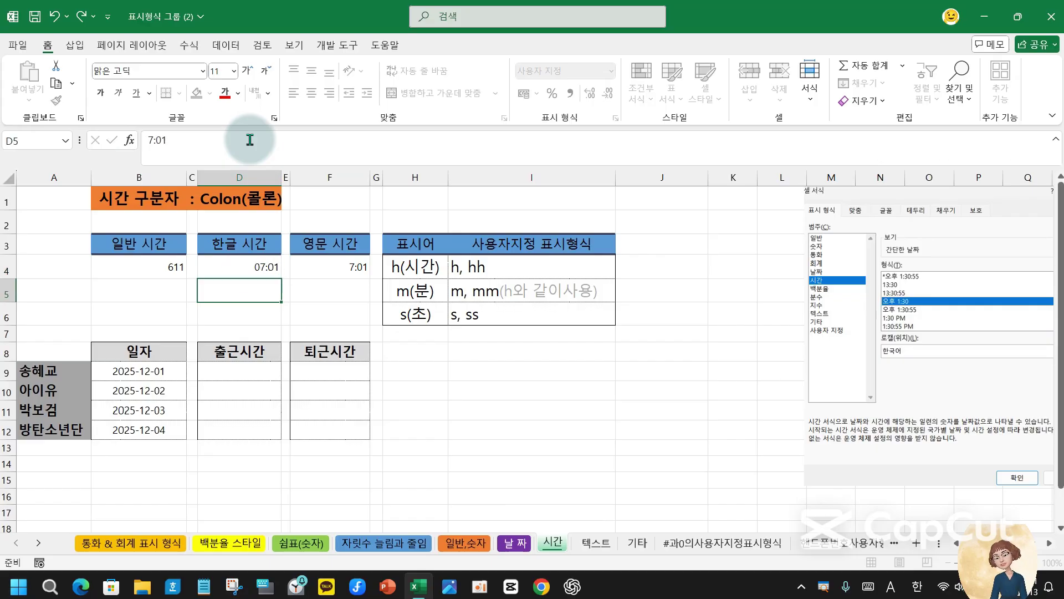
- Shorten D4's custom format to hh:m so it displays 07:1
click(267, 270)
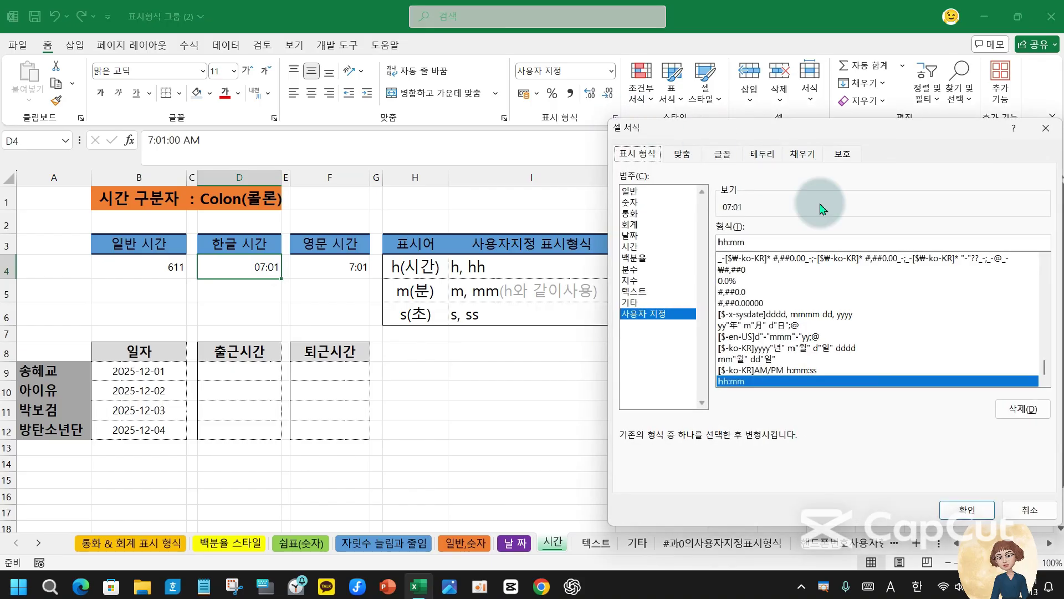
click(743, 241)
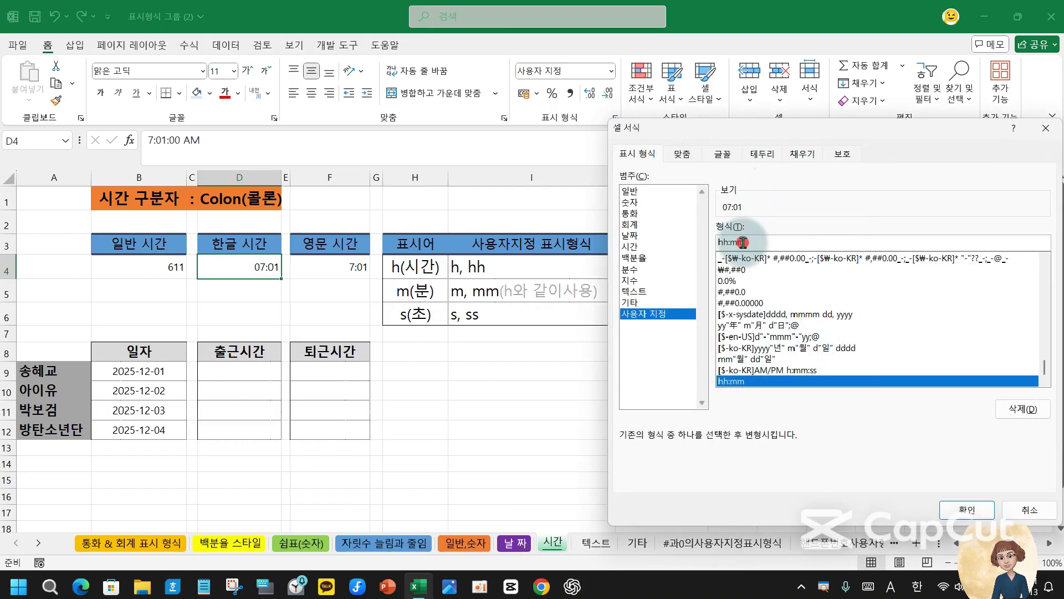
key(BackSpace)
key(Return)
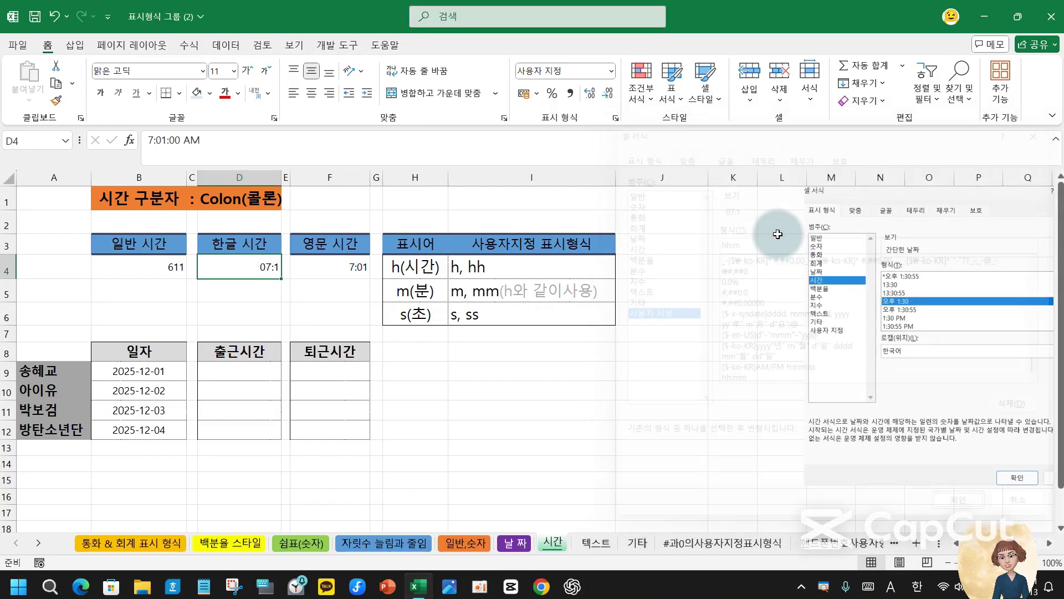
click(347, 267)
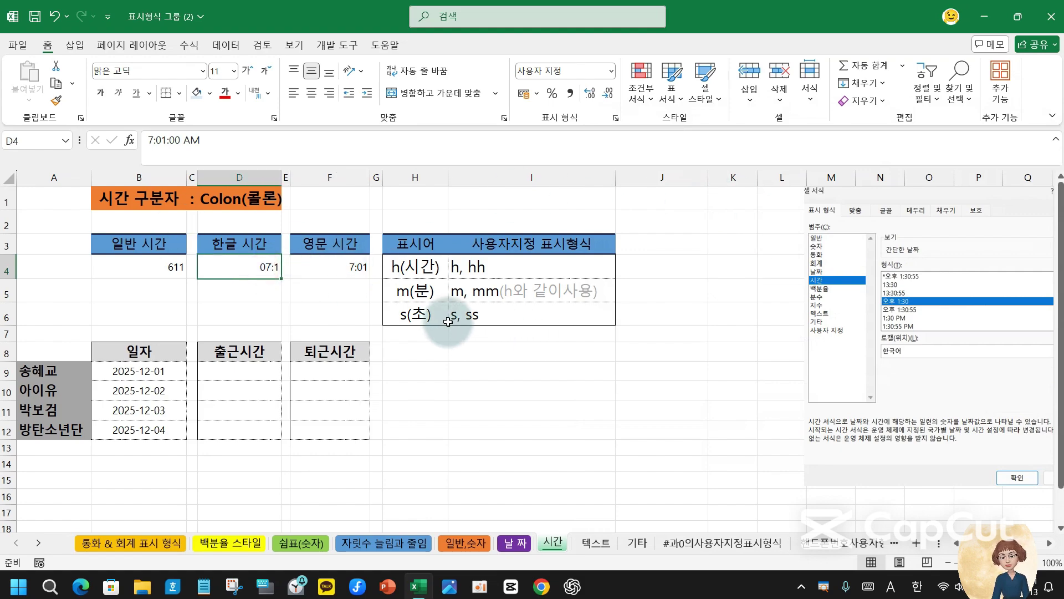
click(415, 317)
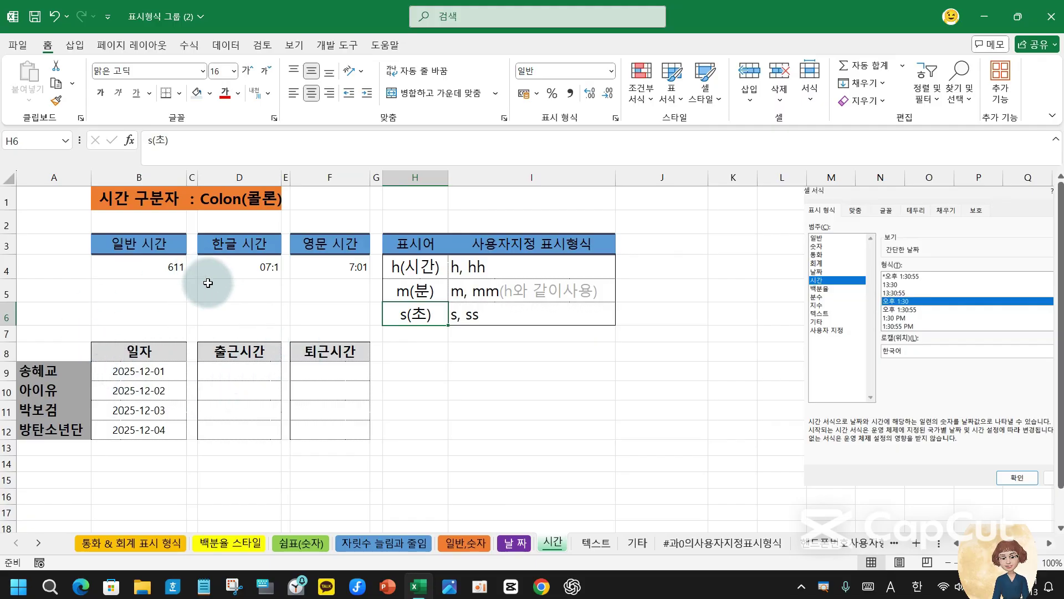
- Apply the built-in *오후 1:30:55 Korean time format to D4, previewing 오전 7:01:00
click(236, 269)
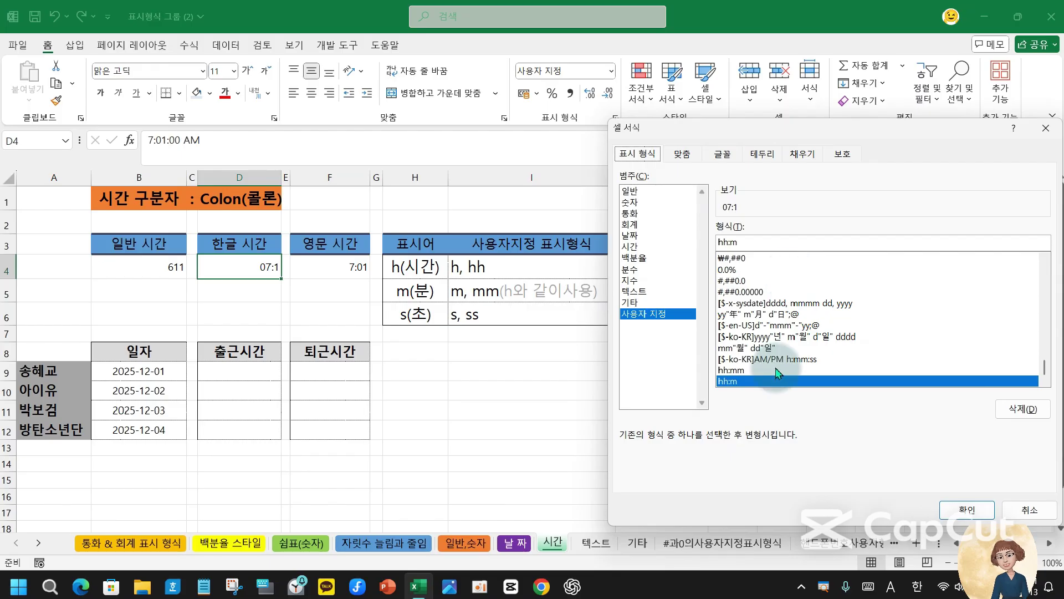
scroll(770, 366, up, 1)
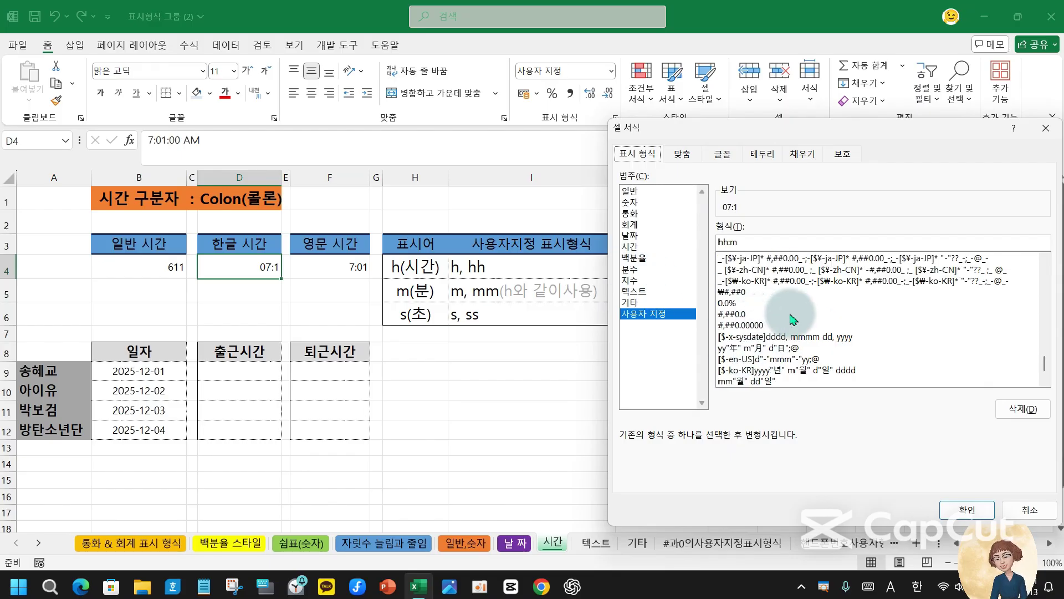
click(630, 246)
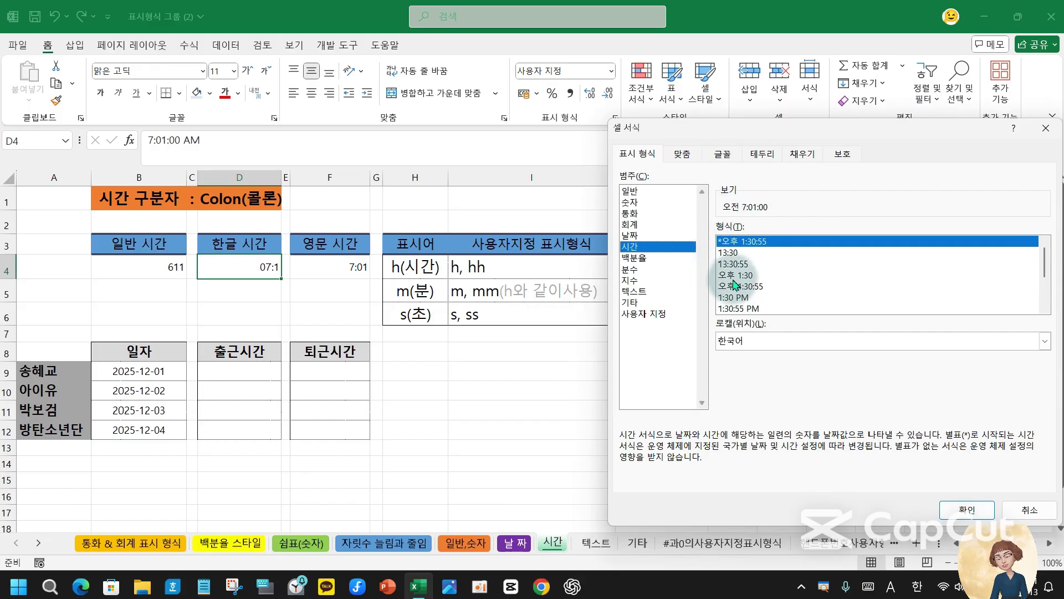
click(632, 313)
click(634, 246)
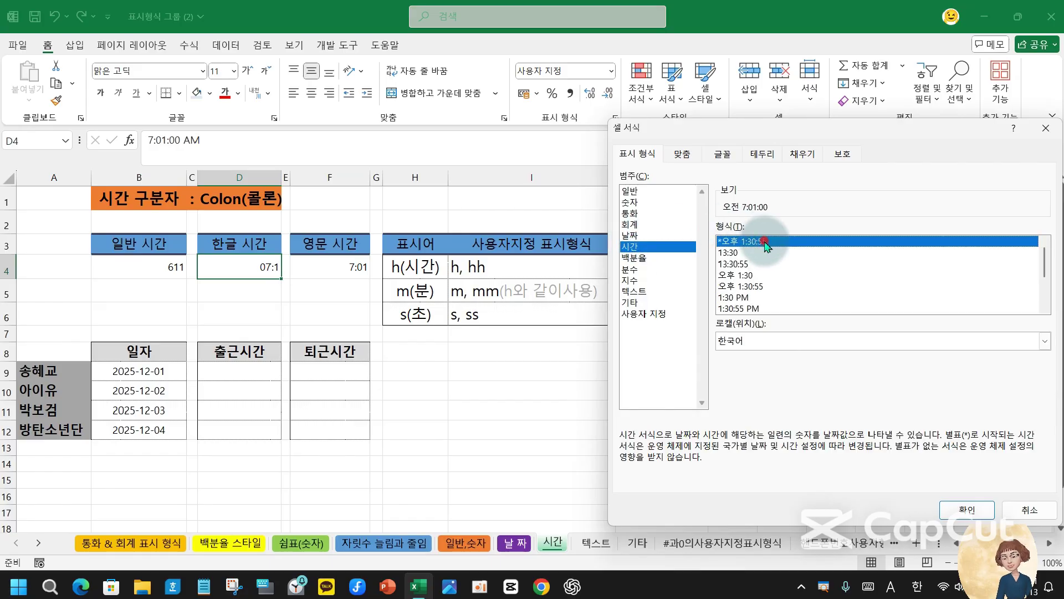
click(962, 508)
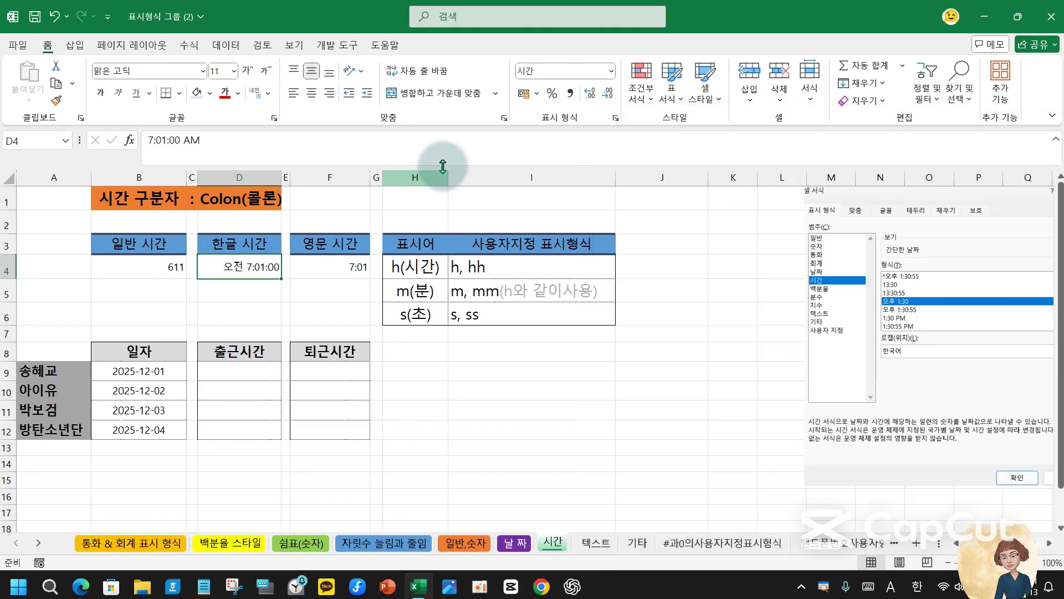
click(617, 119)
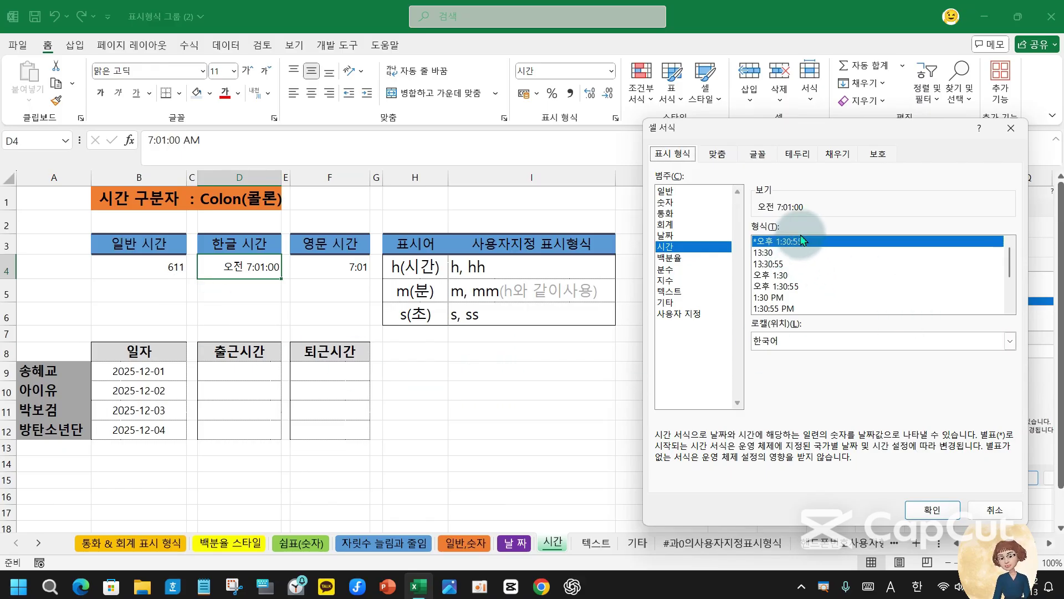
- Mark D4, the 오후 1:30:55 format and the 오전 7:01:00 preview in red, then clear the marks
key(ctrl+2)
mouse_move(792, 228)
mouse_down()
mouse_move(803, 242)
mouse_move(885, 224)
mouse_up()
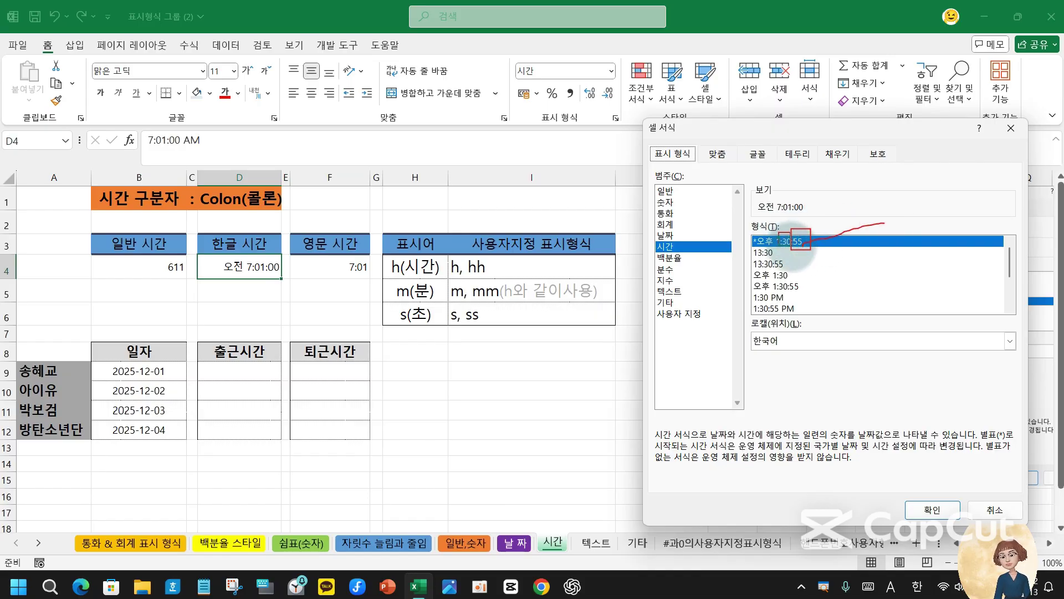
drag(802, 246, 860, 272)
mouse_move(770, 233)
mouse_down()
mouse_move(780, 245)
mouse_move(907, 218)
mouse_up()
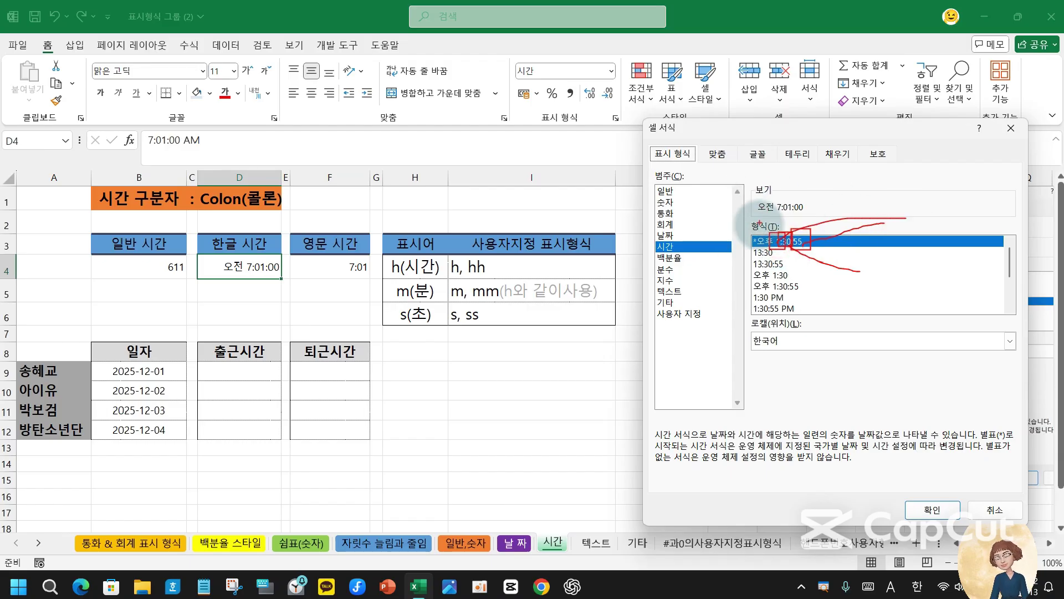
mouse_move(193, 255)
mouse_down()
mouse_move(284, 286)
mouse_move(568, 253)
mouse_move(743, 215)
mouse_up()
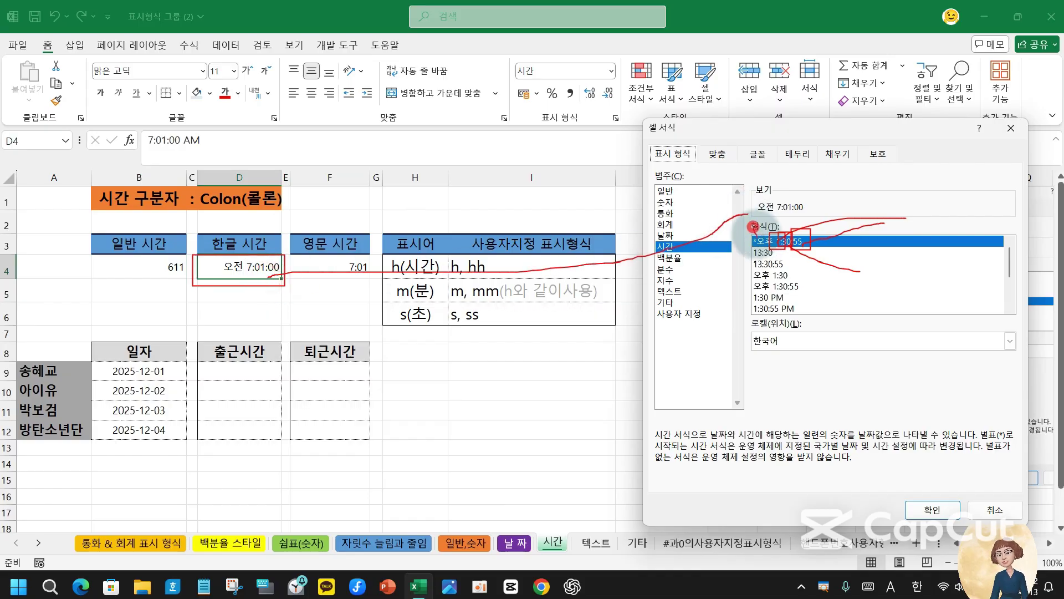
mouse_move(233, 279)
mouse_down()
mouse_move(236, 296)
mouse_move(221, 285)
mouse_move(252, 317)
mouse_up()
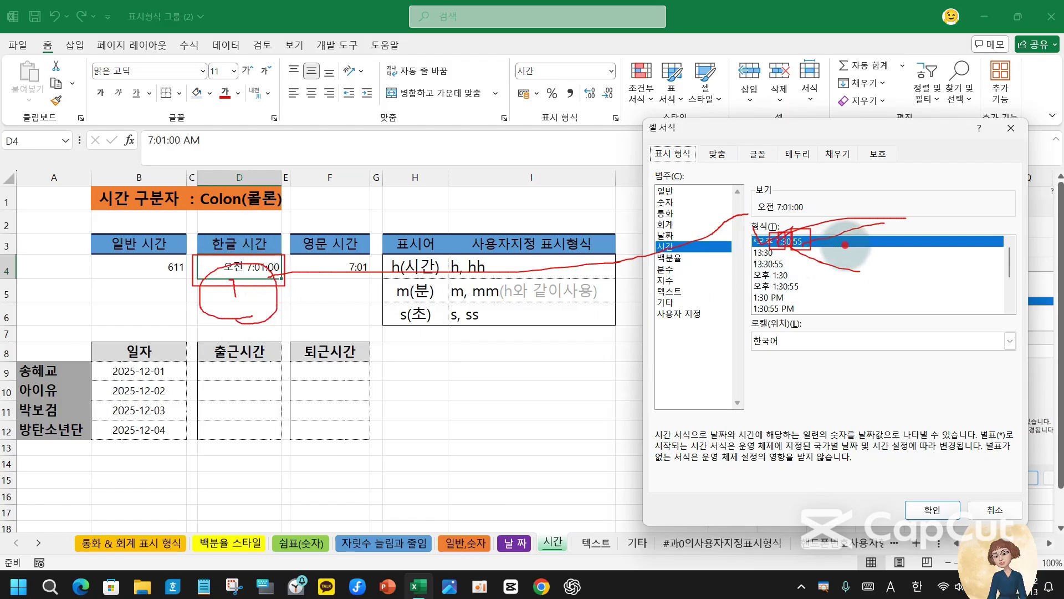
mouse_move(845, 245)
mouse_down()
mouse_move(891, 268)
mouse_move(915, 228)
mouse_move(887, 286)
mouse_up()
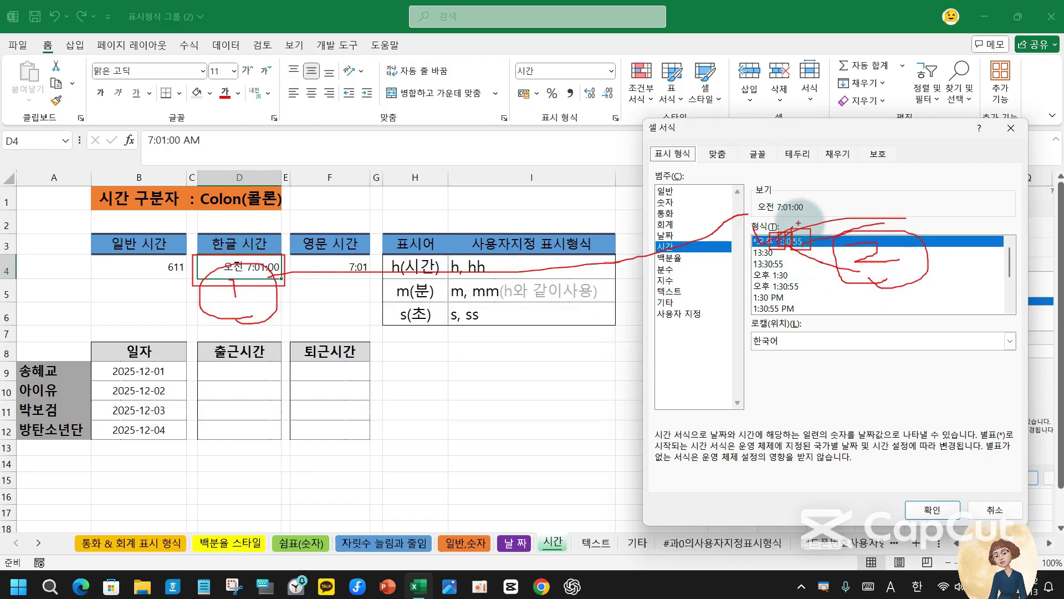
drag(749, 193, 822, 224)
mouse_move(797, 178)
mouse_down()
mouse_move(826, 187)
mouse_move(834, 210)
mouse_move(815, 219)
mouse_move(801, 166)
mouse_move(821, 208)
mouse_up()
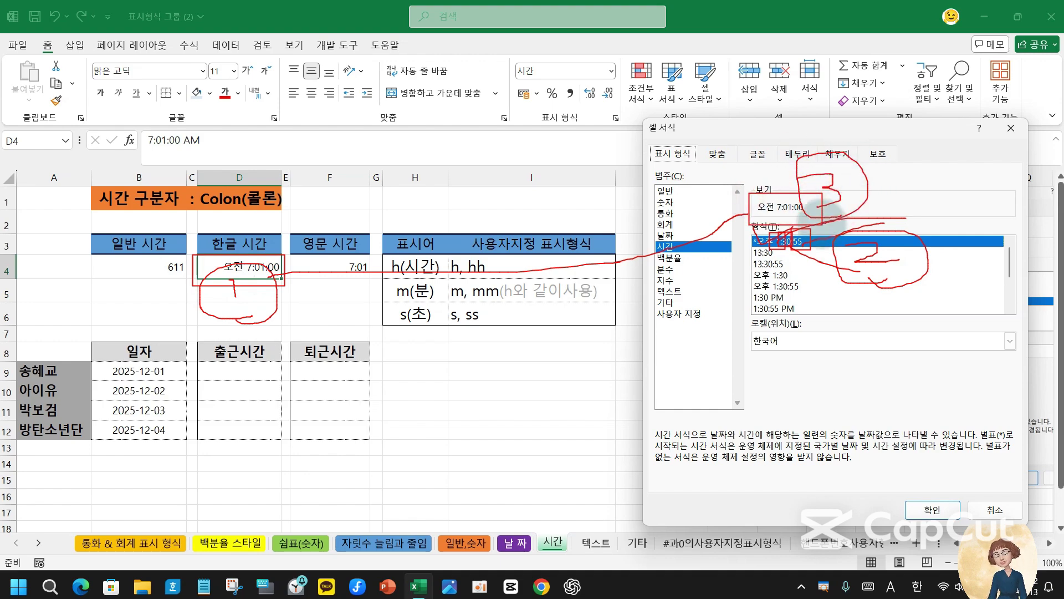
key(Escape)
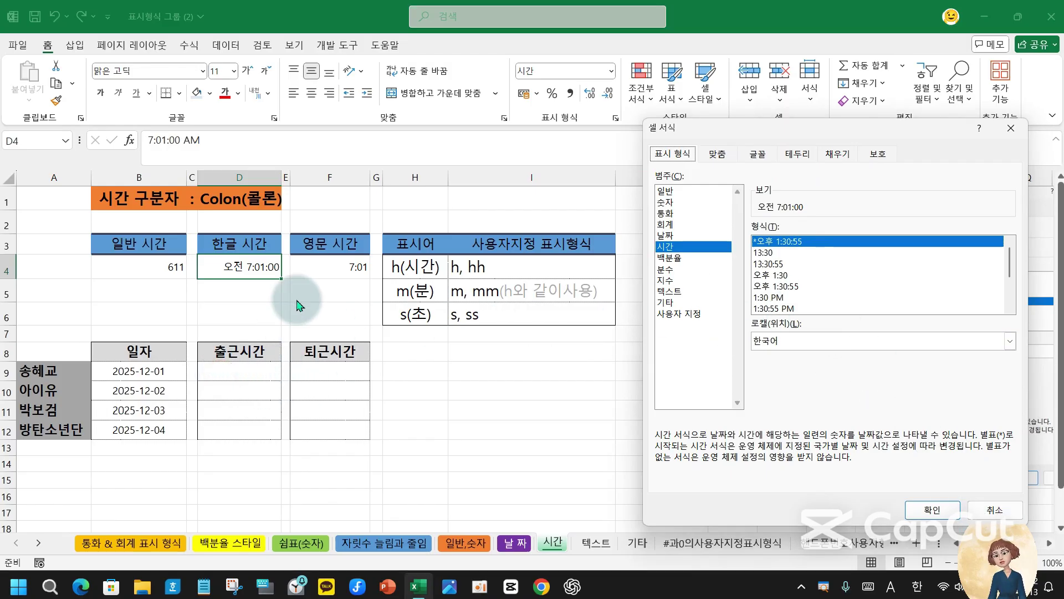
- Format F4 with the 1:30:55 PM time format and begin editing its entry
click(995, 510)
click(329, 268)
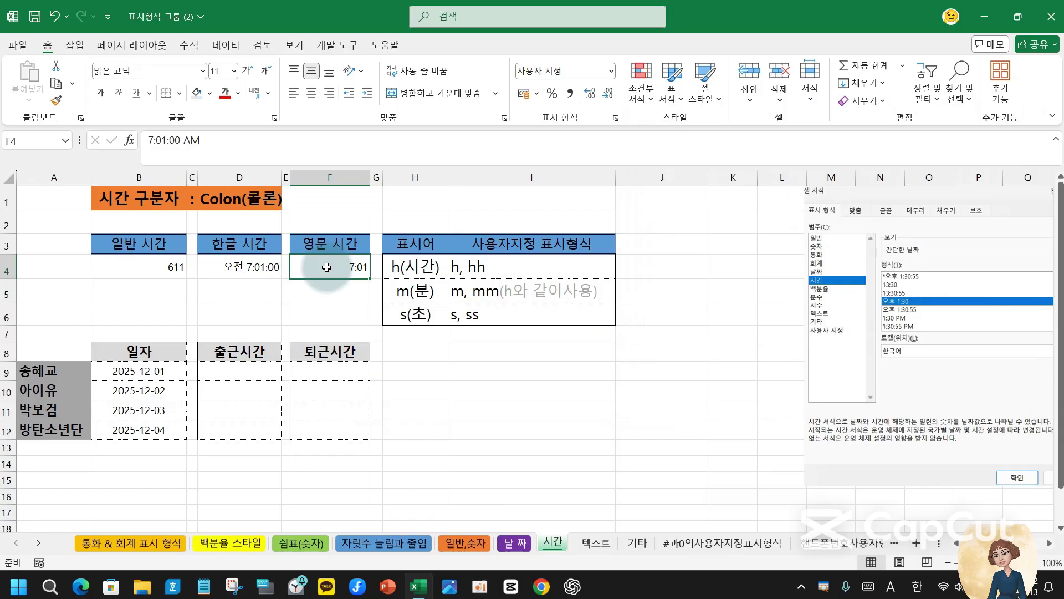
click(616, 119)
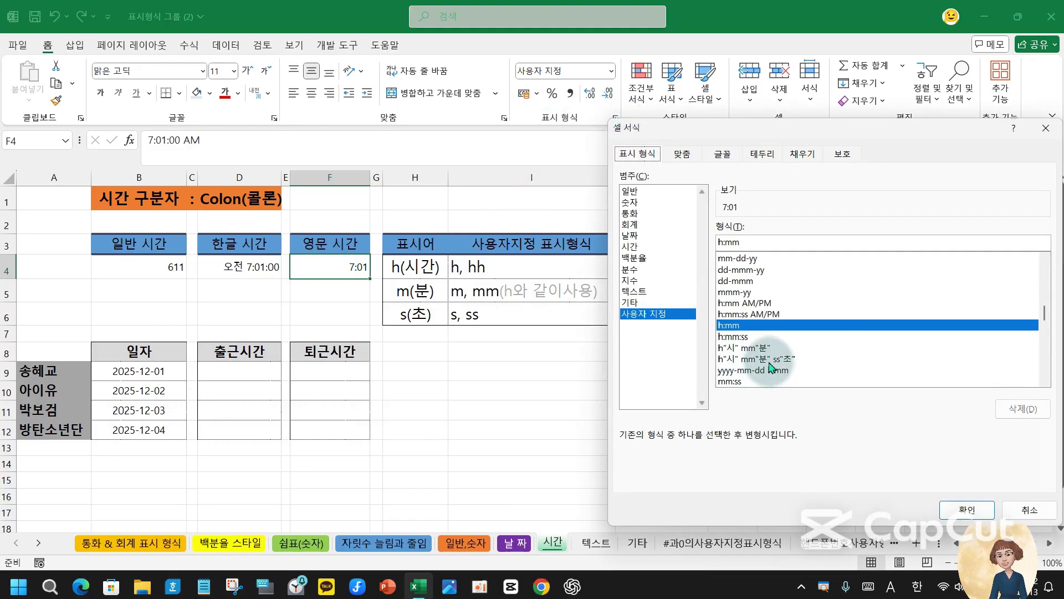
click(629, 246)
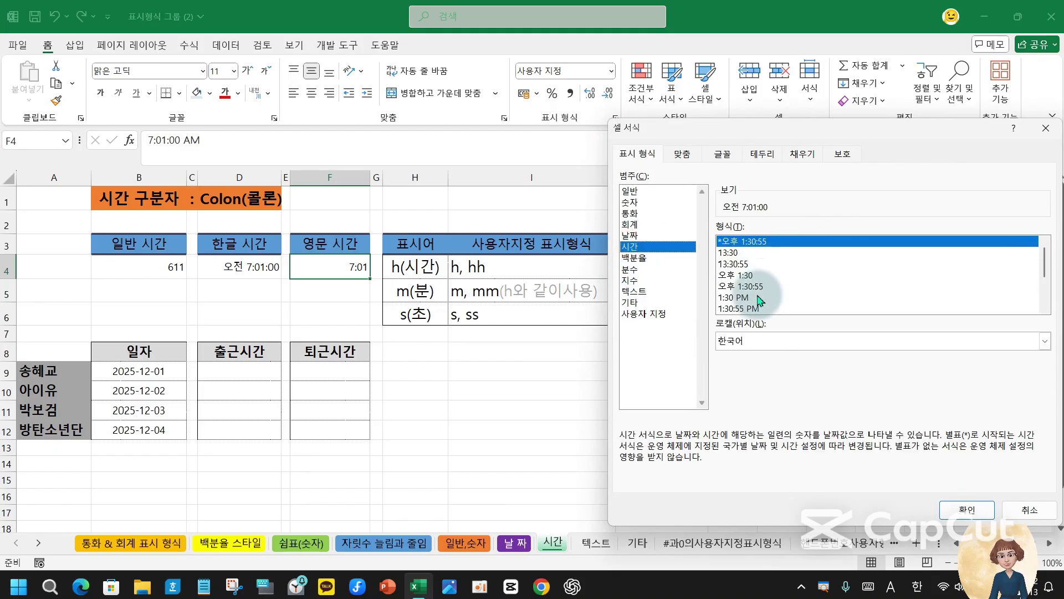
click(746, 309)
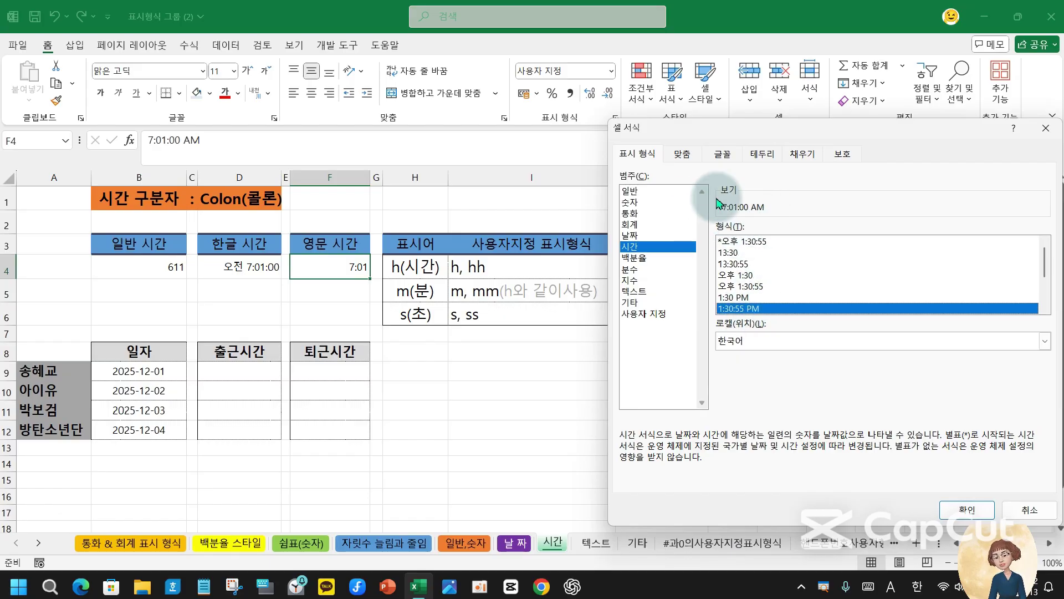
click(967, 510)
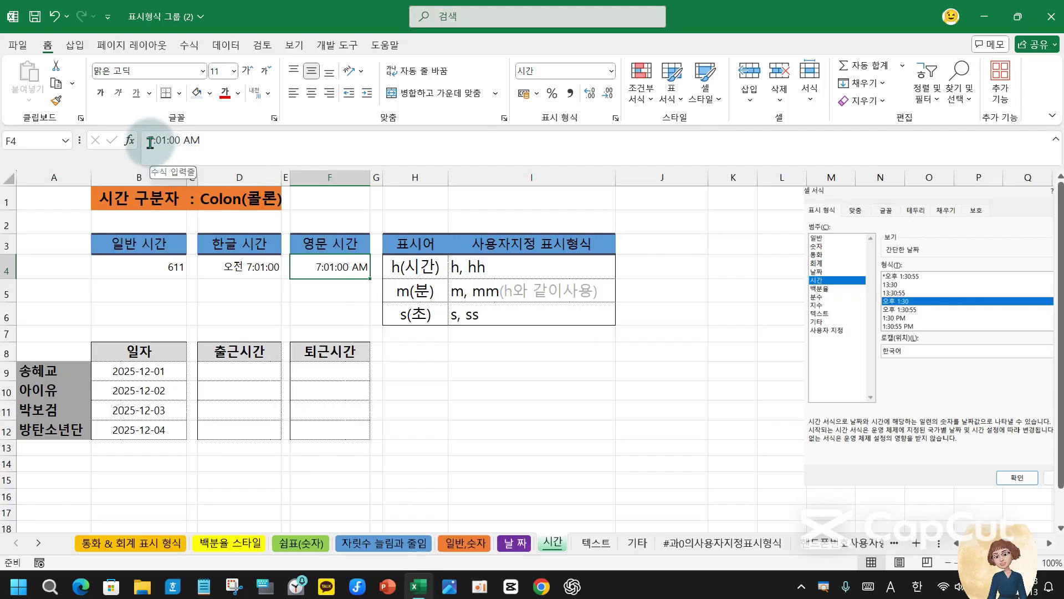
click(150, 143)
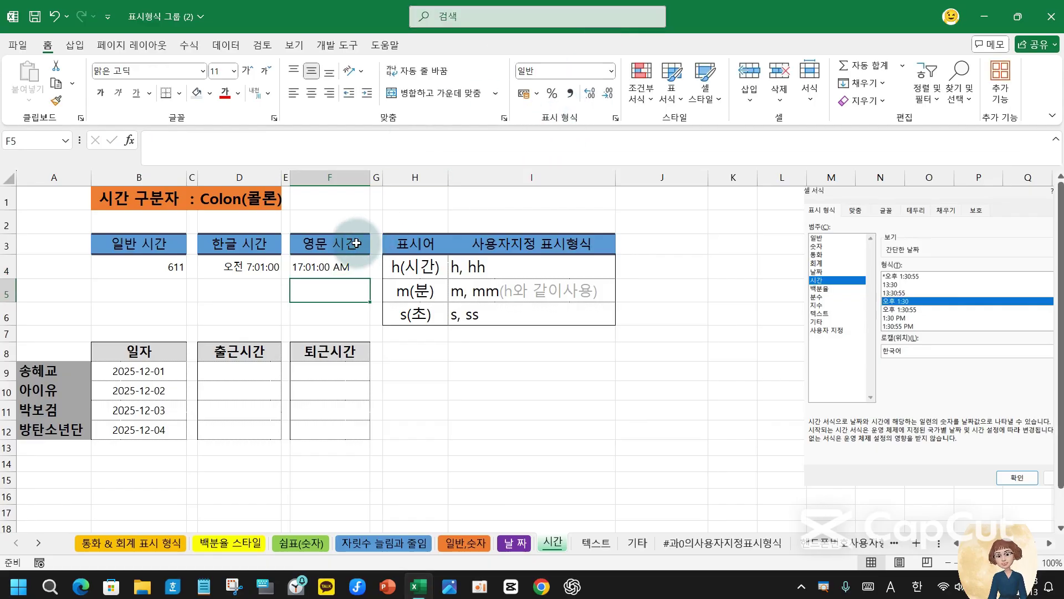
click(352, 266)
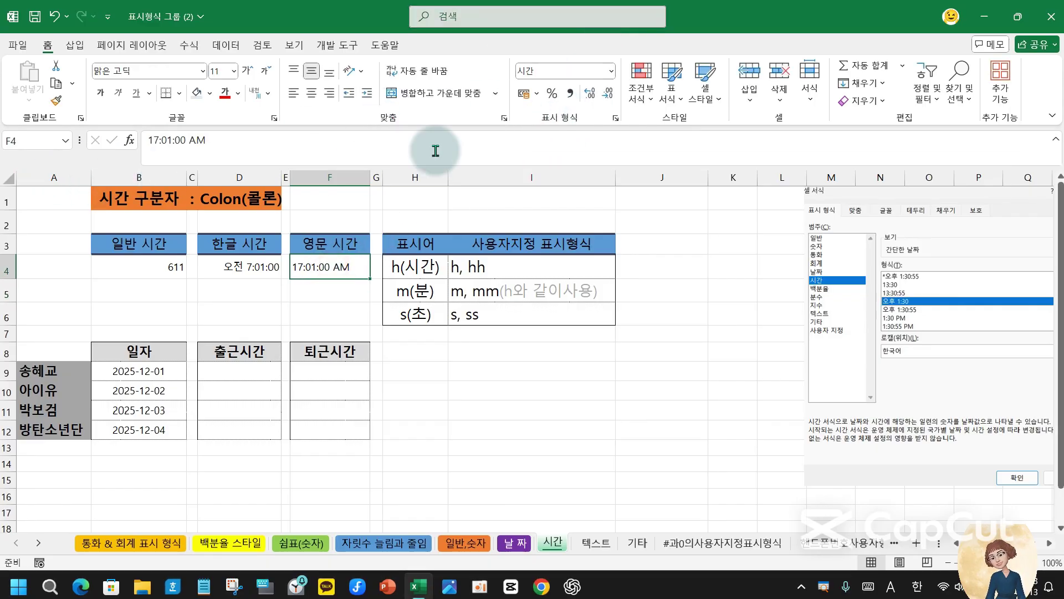
click(616, 118)
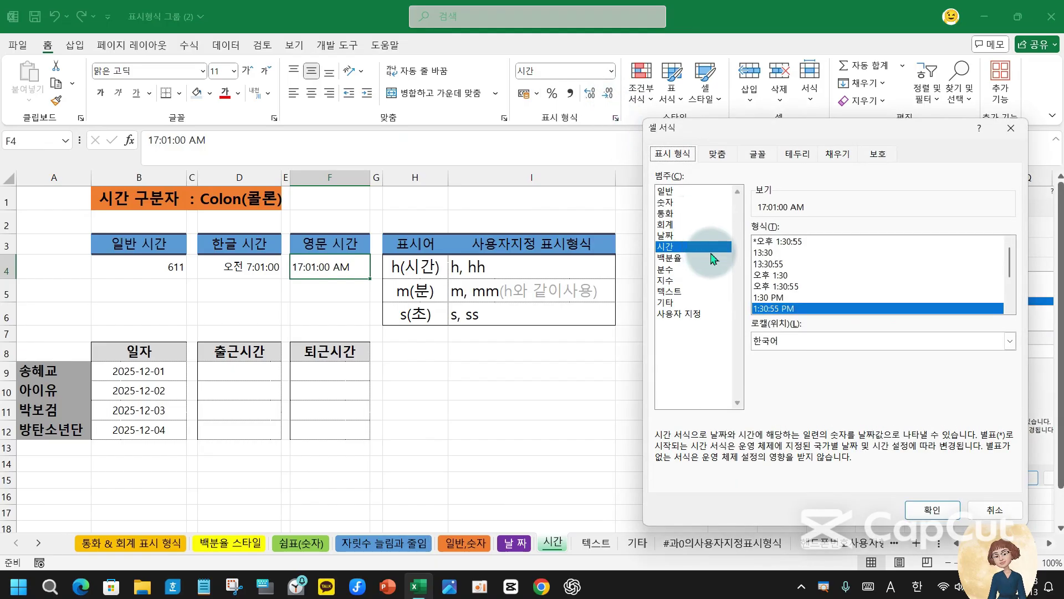
click(818, 309)
scroll(821, 303, down, 2)
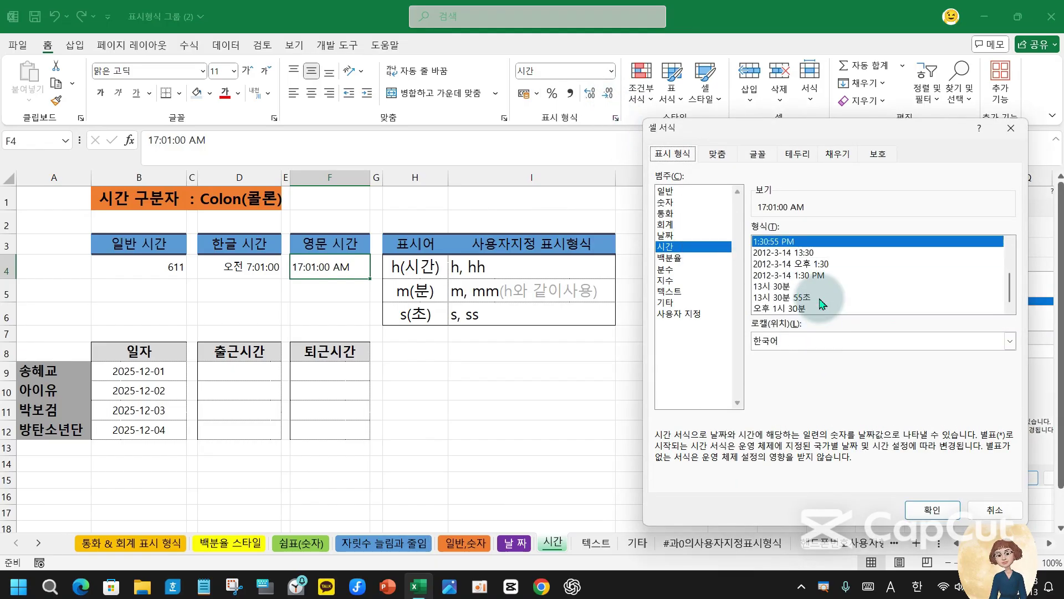
scroll(821, 303, up, 1)
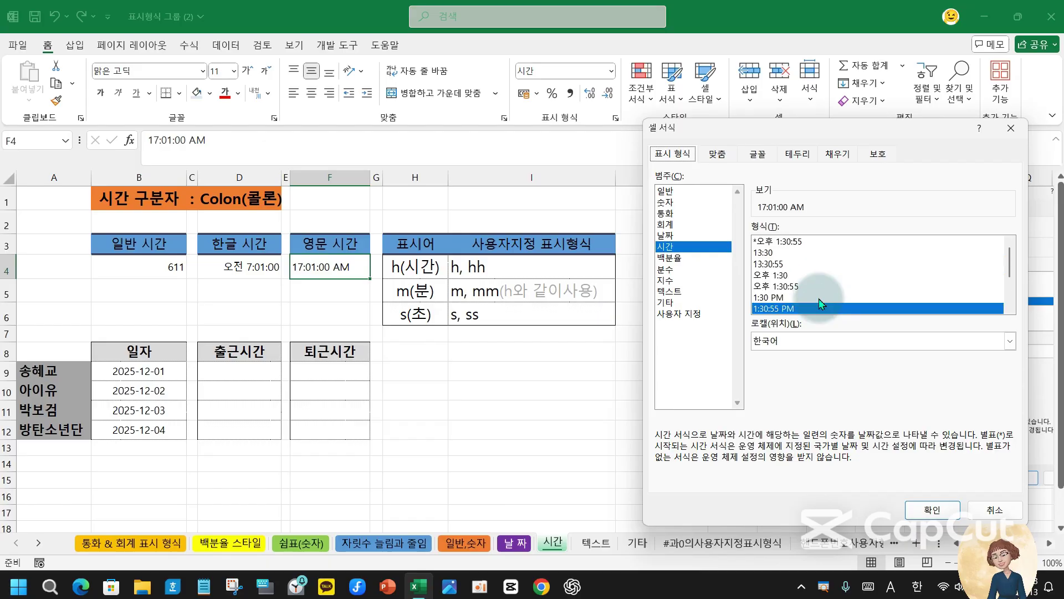
scroll(821, 303, down, 1)
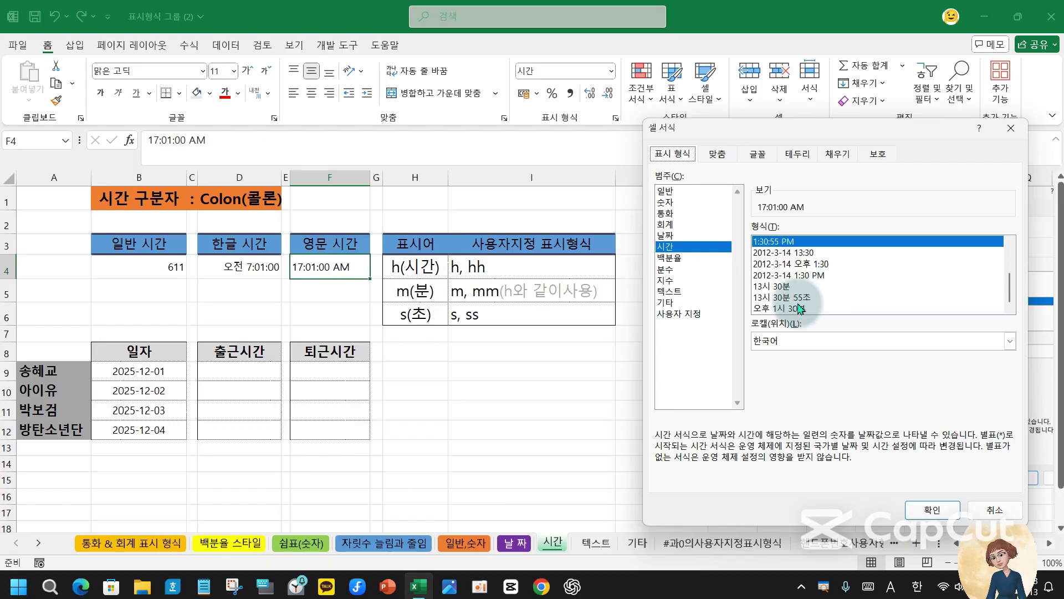
click(988, 510)
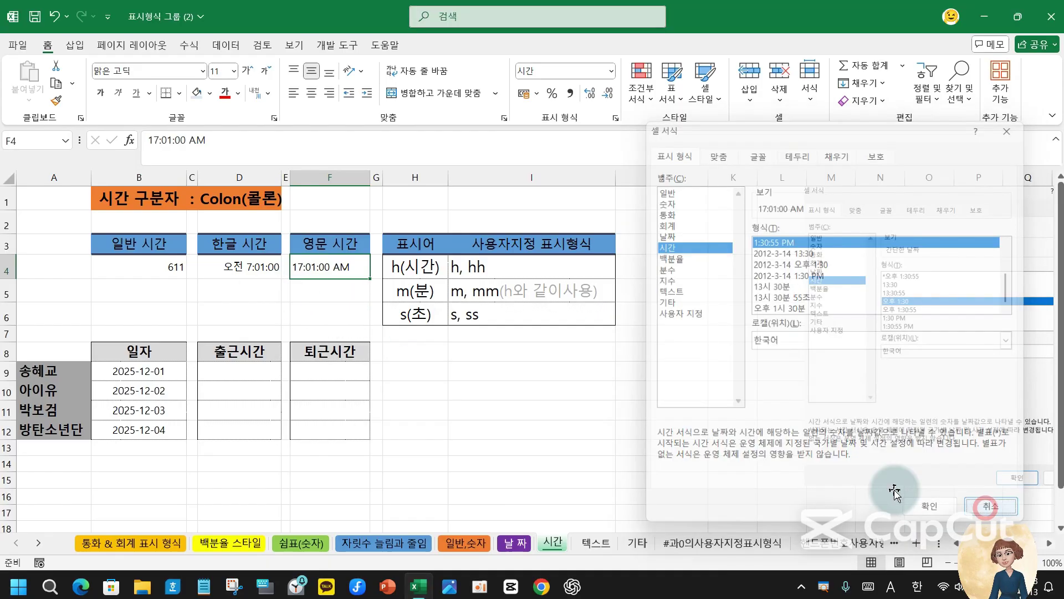
click(236, 286)
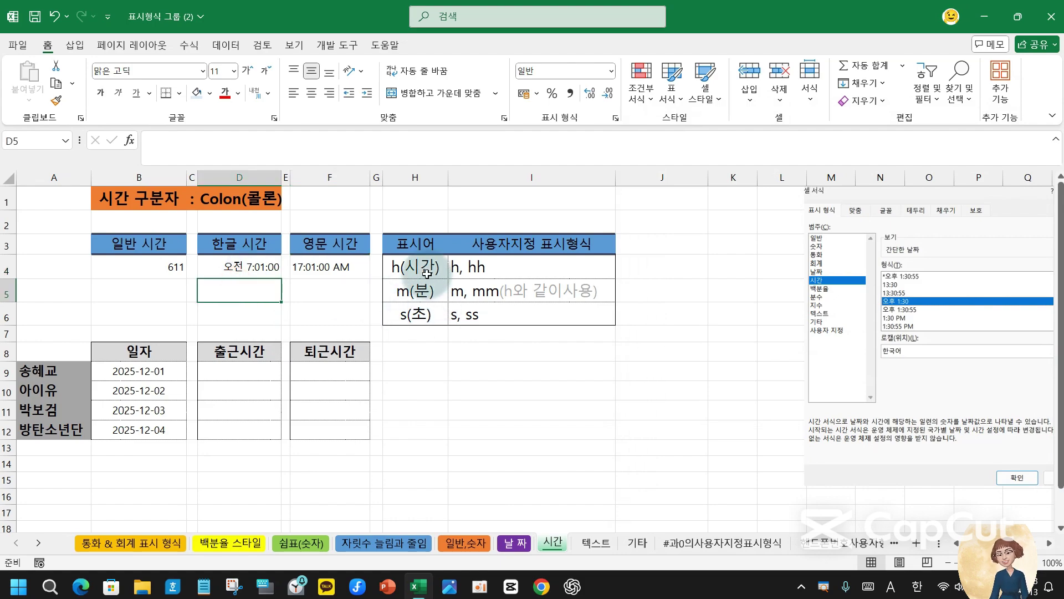
- Enter 20:30:22 in D5 and 20:31:23 in F5
text(20:30:22)
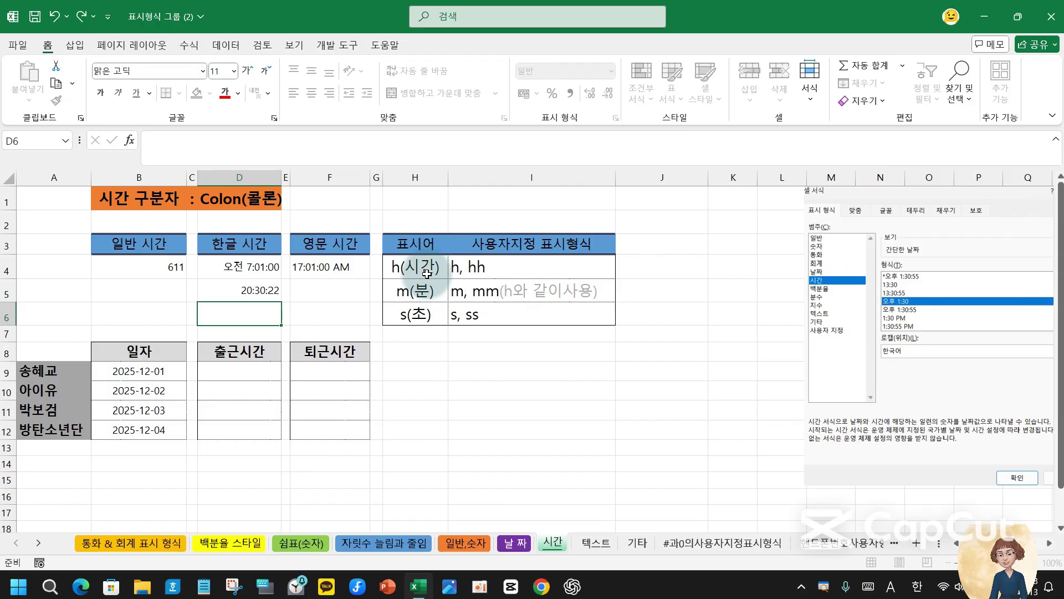
key(Up)
key(Right)
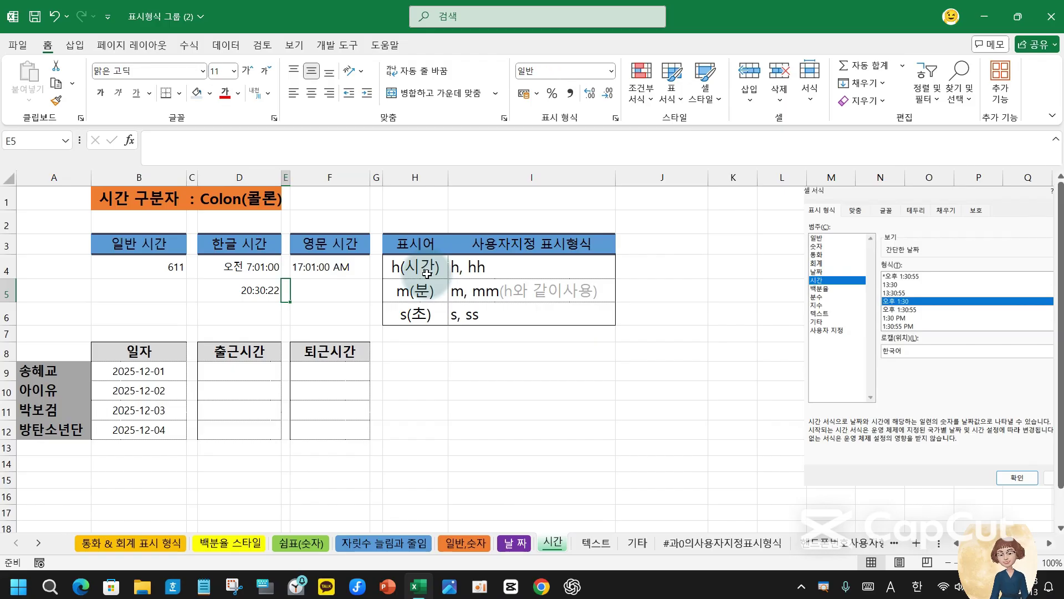
key(Right)
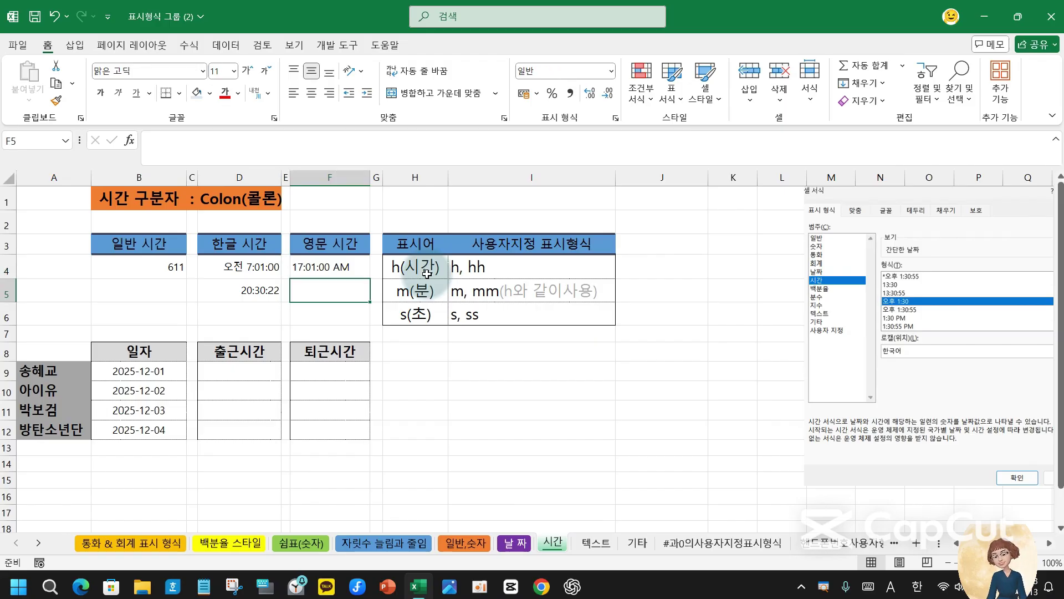
text(20:31:23)
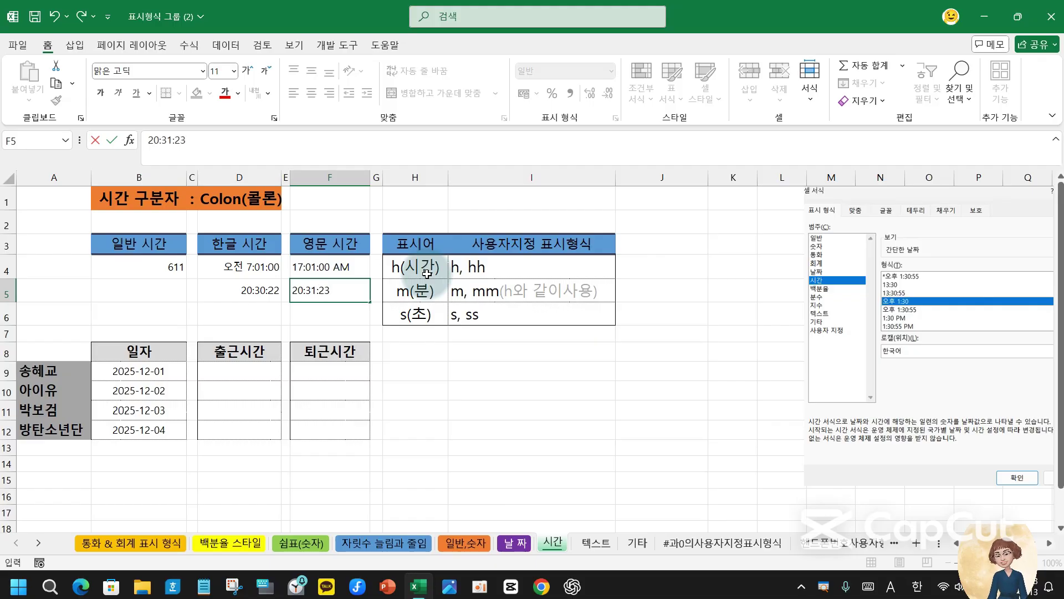
key(Return)
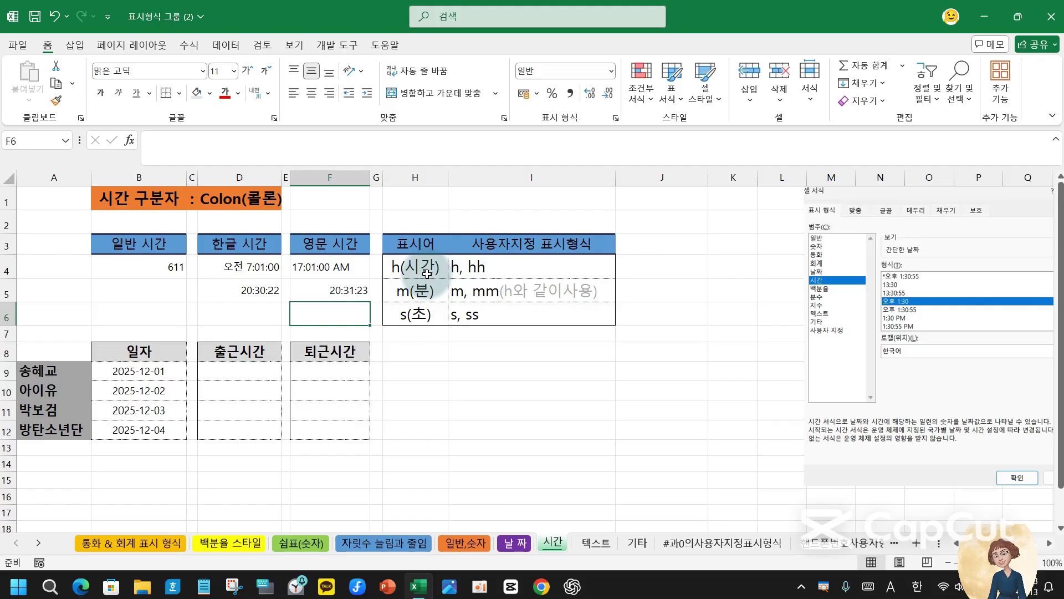
click(250, 290)
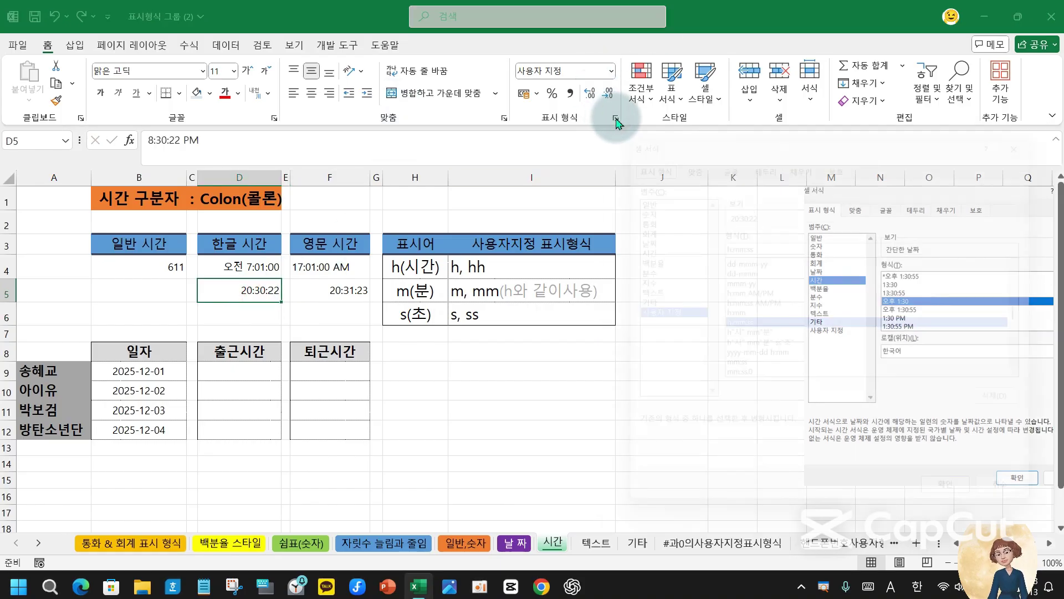
- Apply the *오후 1:30:55 time format to D5 so it shows 오후 8:30:22
click(628, 246)
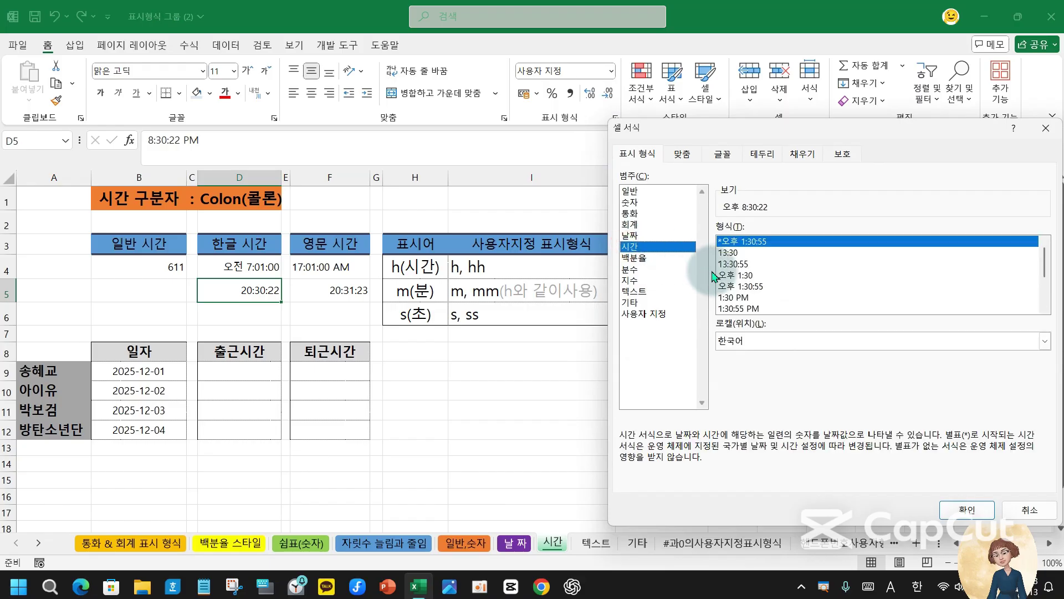
click(741, 287)
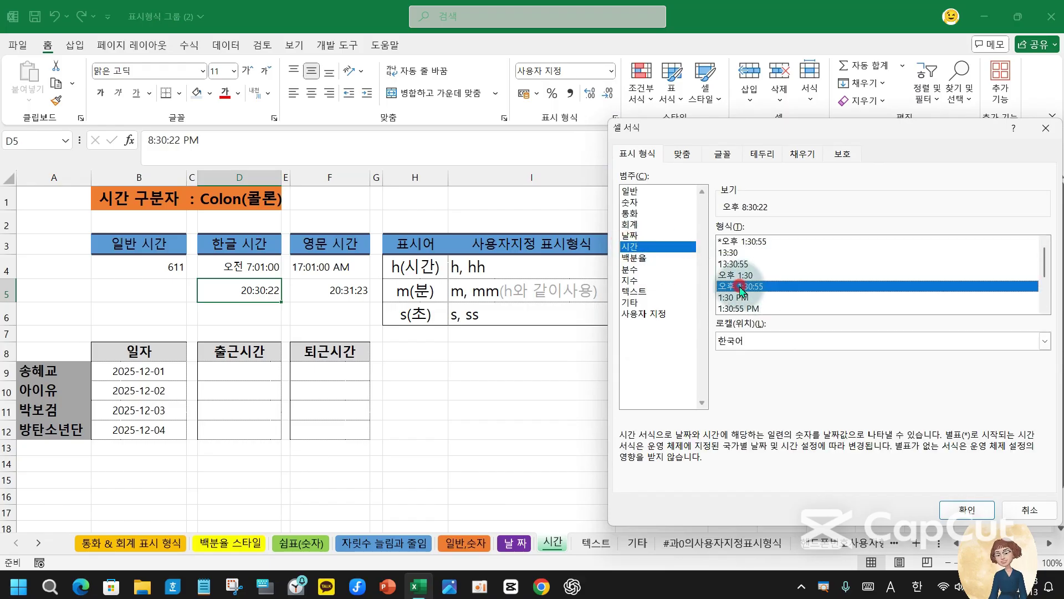
click(741, 243)
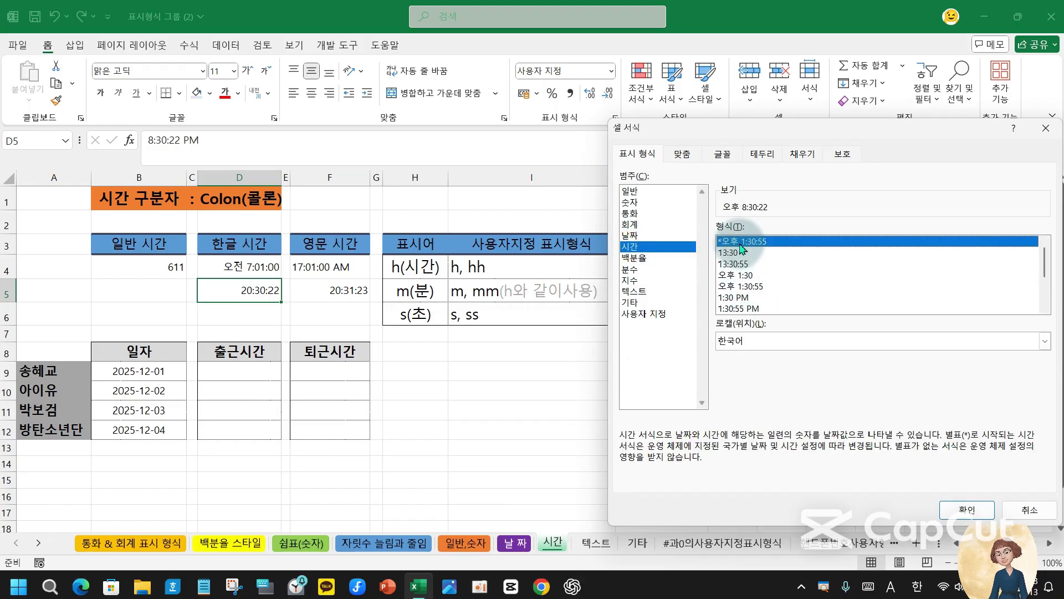
click(965, 509)
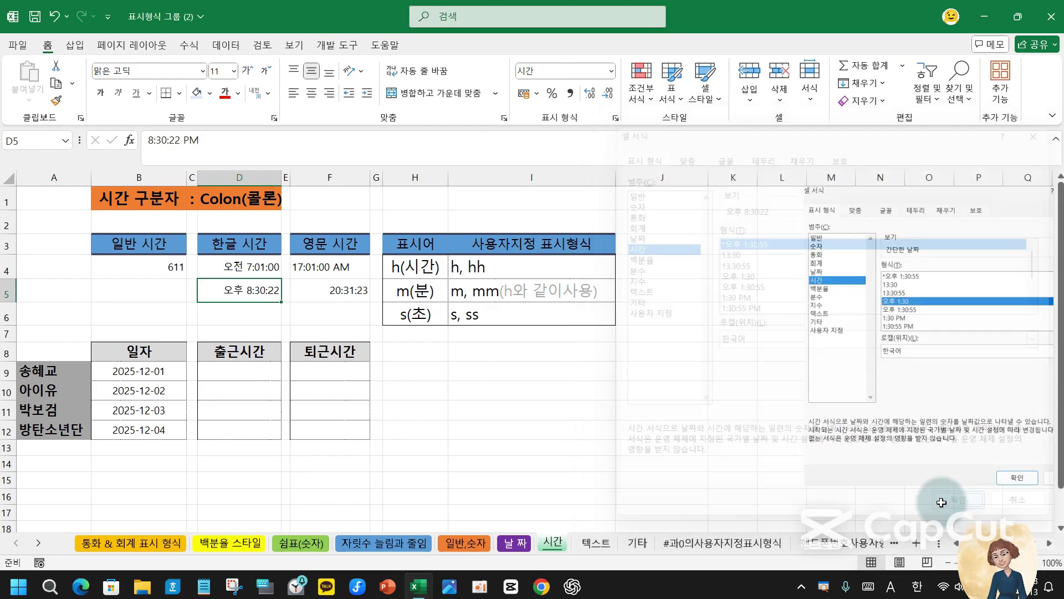
- Format F5 with the 1:30:55 PM time format so it shows 8:31:23 PM
click(327, 290)
key(ctrl+1)
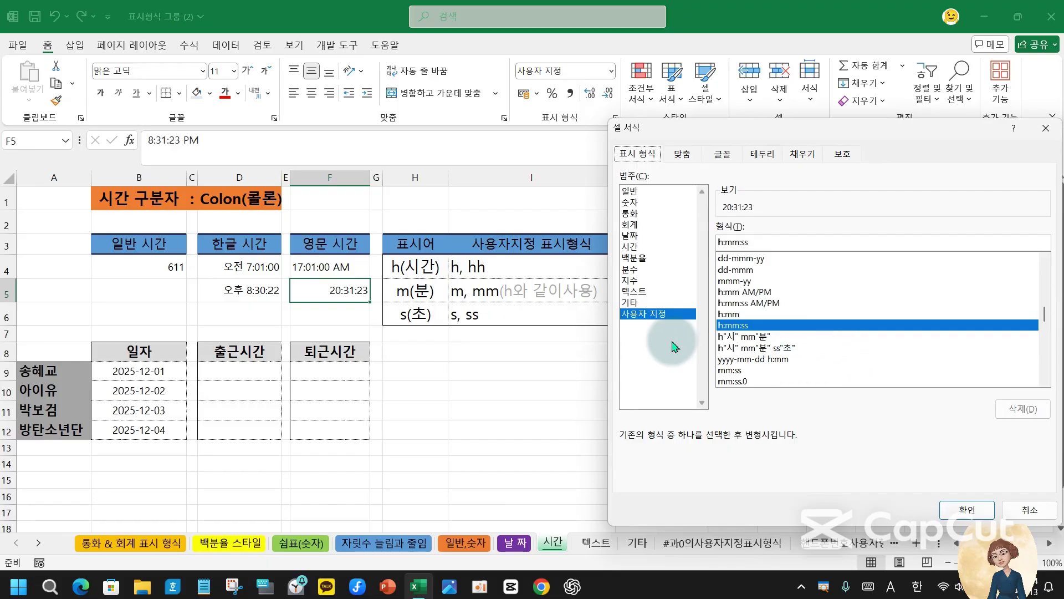
click(631, 248)
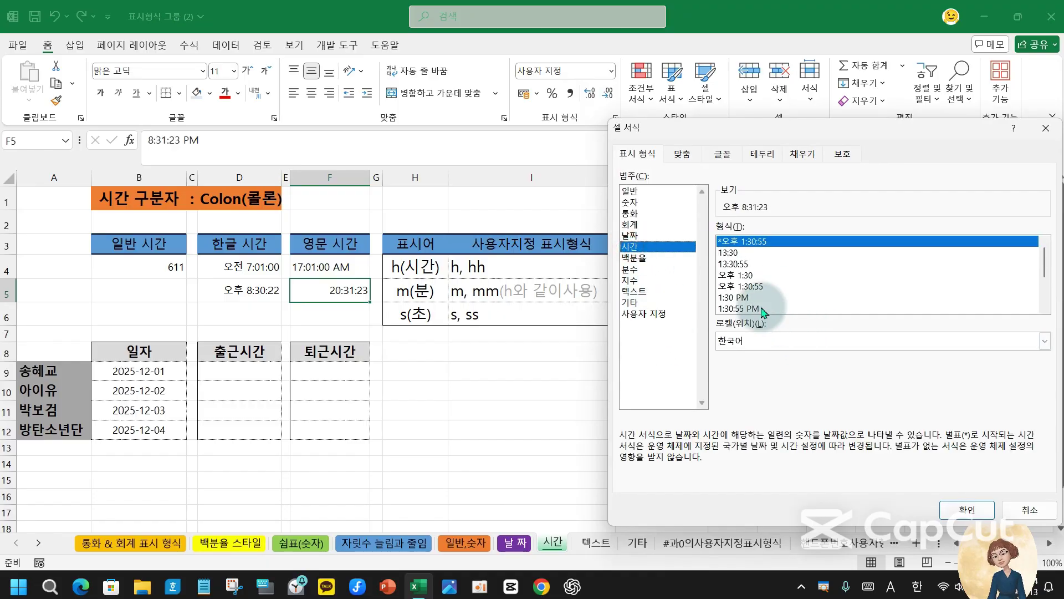
click(749, 308)
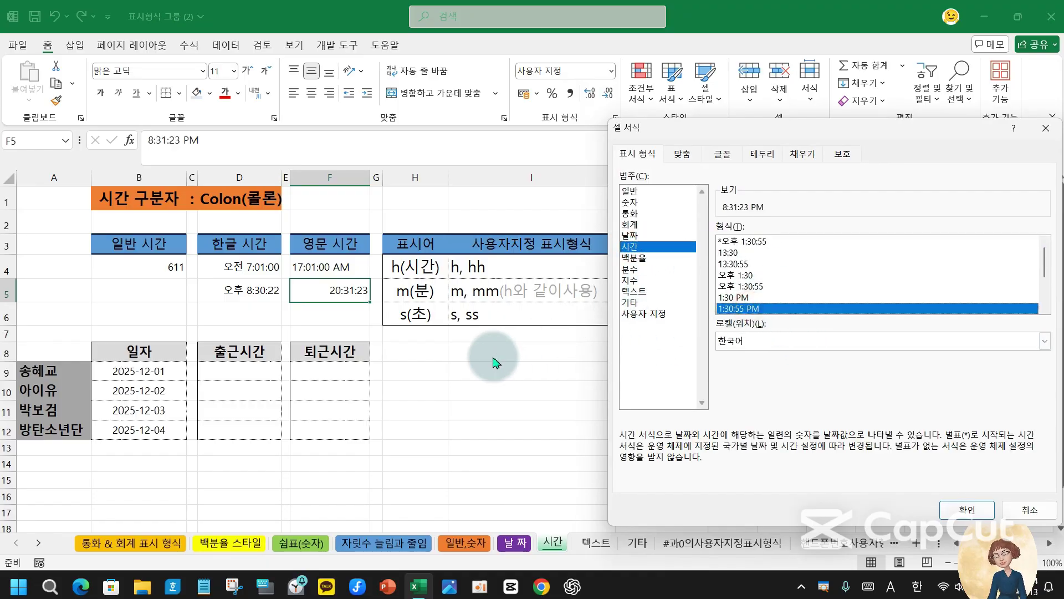
click(967, 509)
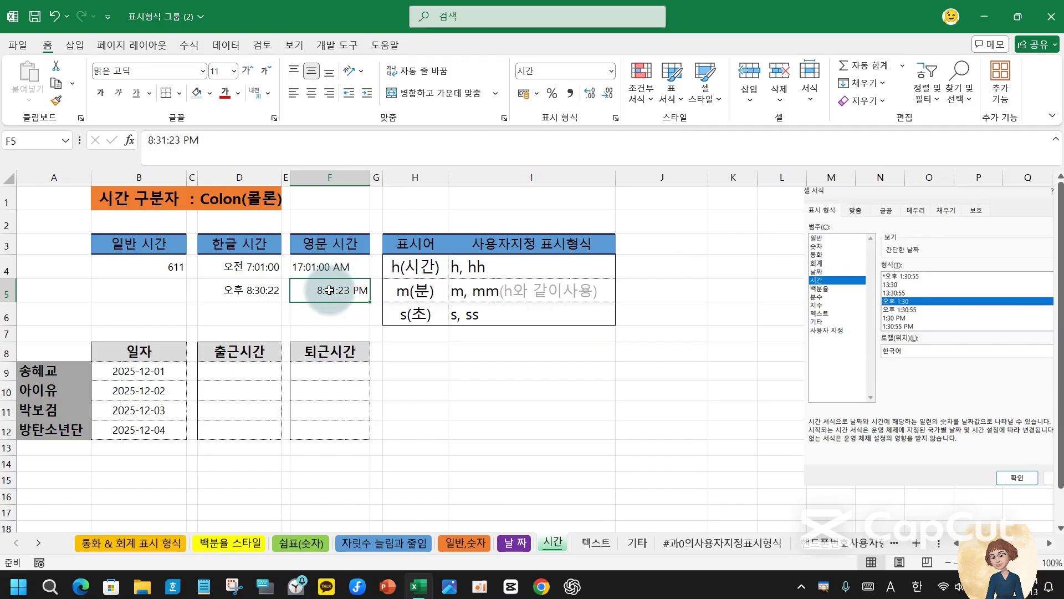
- Correct F4 to 17:01 so it displays 5:01:00 PM, then compare D4, D5 and F5
click(338, 266)
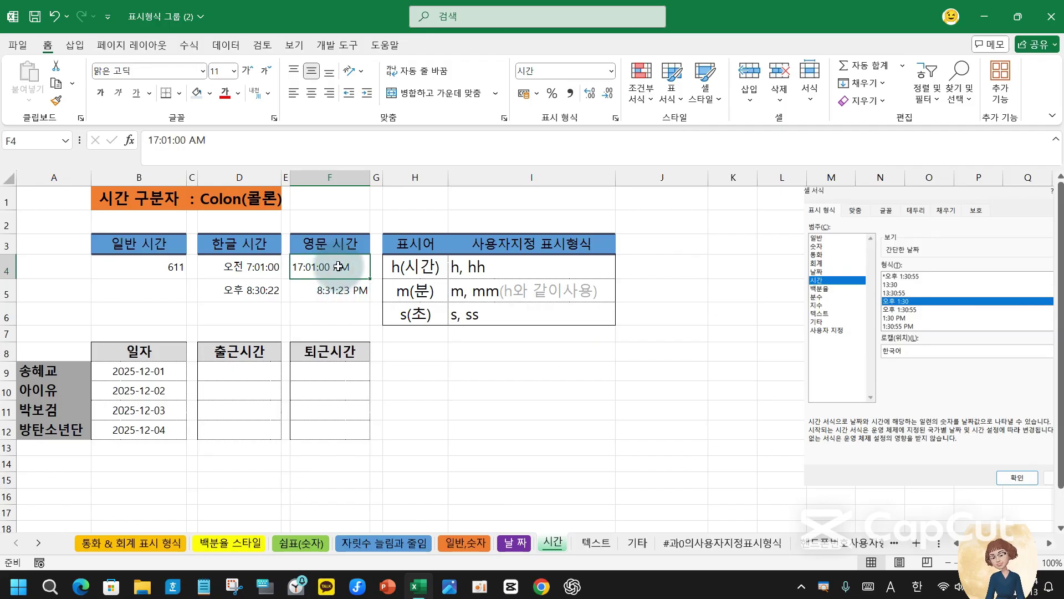
click(616, 119)
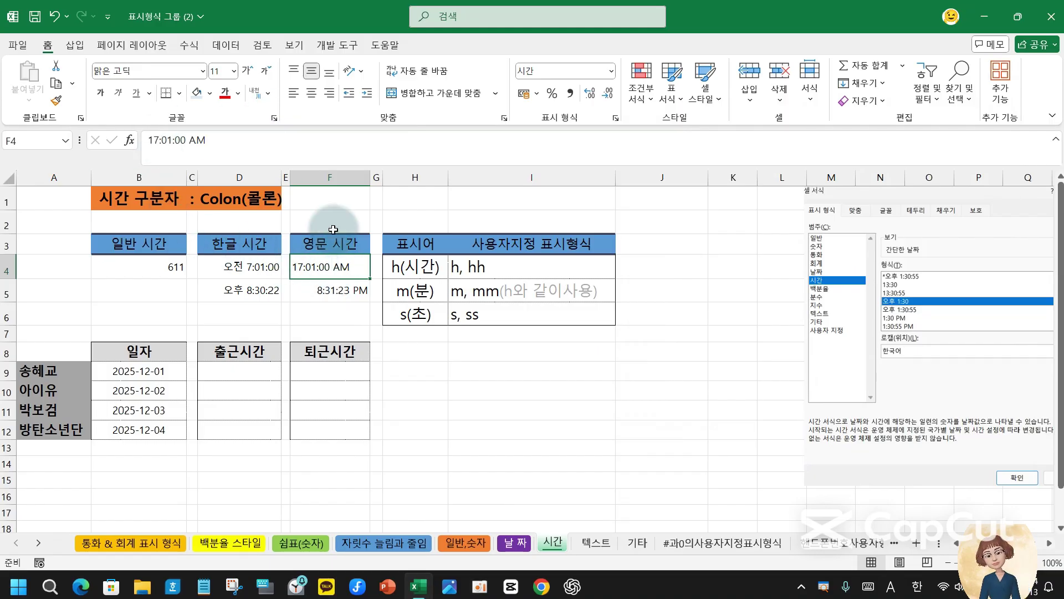
text(17:01)
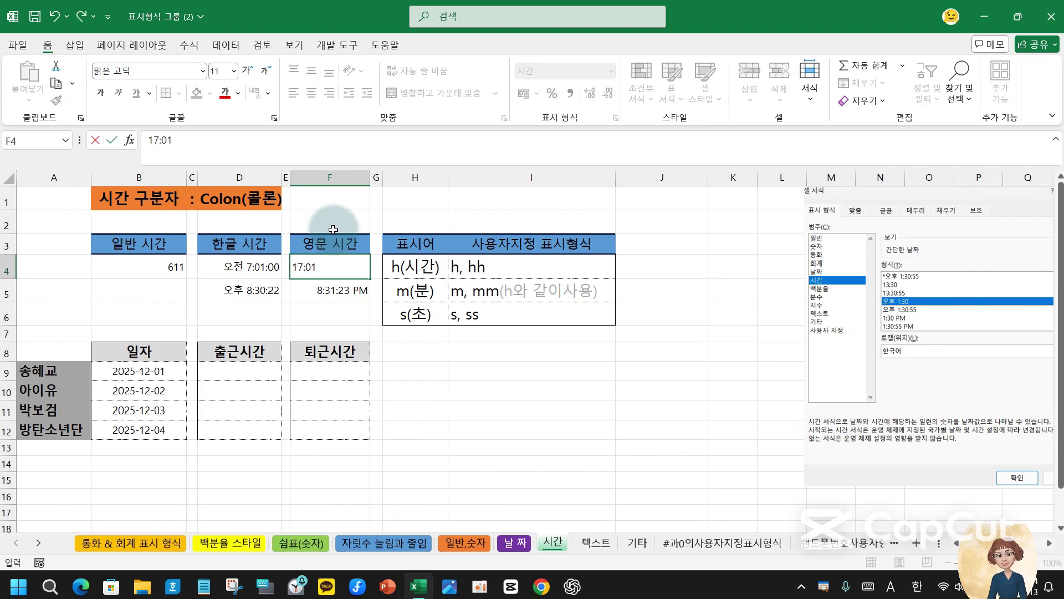
key(Return)
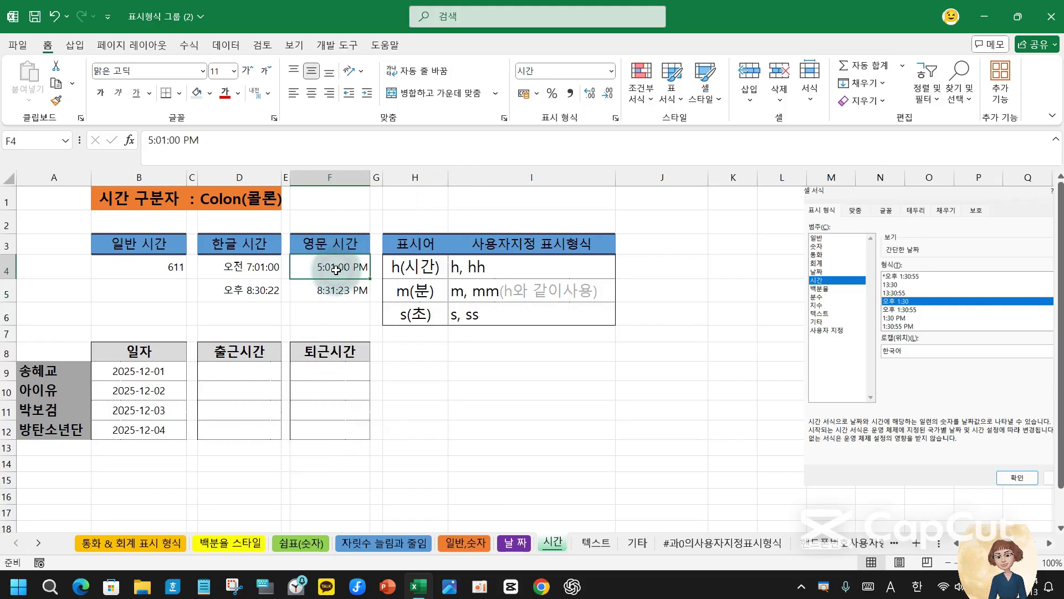
click(244, 267)
click(239, 289)
click(318, 291)
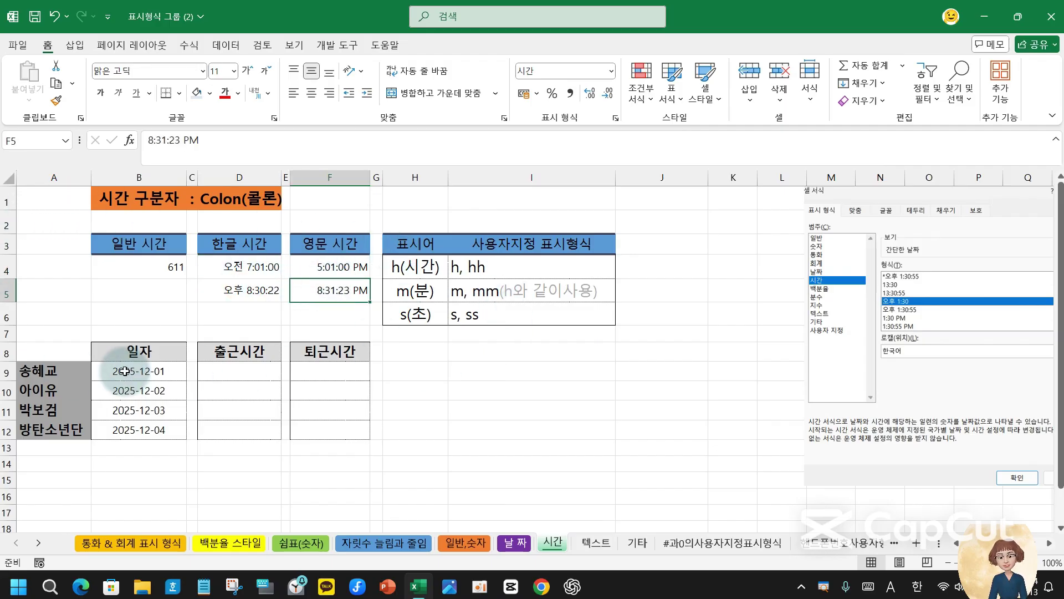
- Compare the empty clock-in D9, clock-out F9 and H9 cells in row 9
click(235, 372)
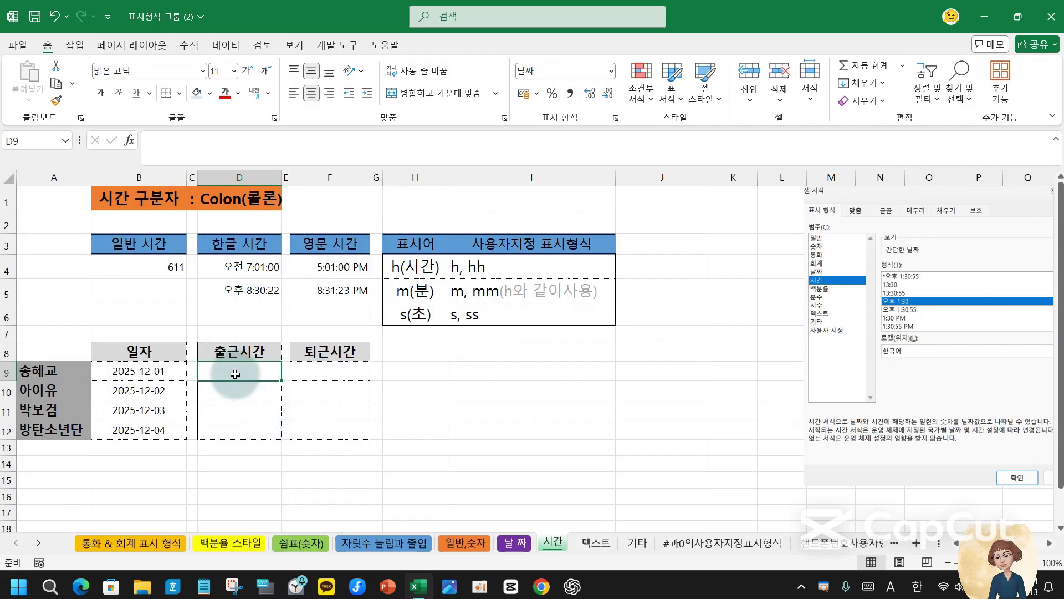
click(341, 372)
click(231, 380)
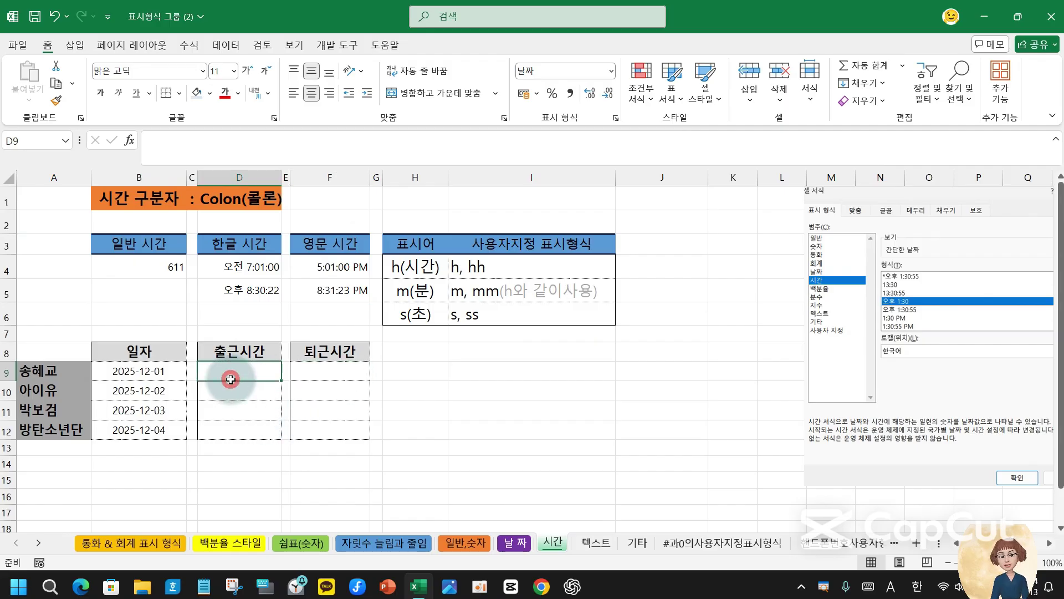
click(332, 377)
click(228, 377)
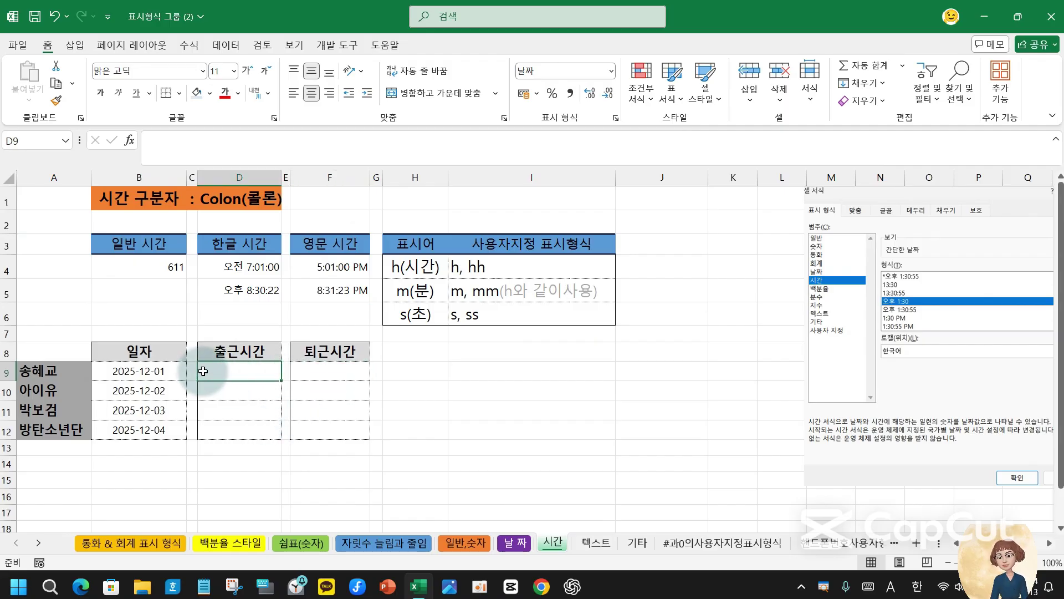
click(344, 372)
click(425, 376)
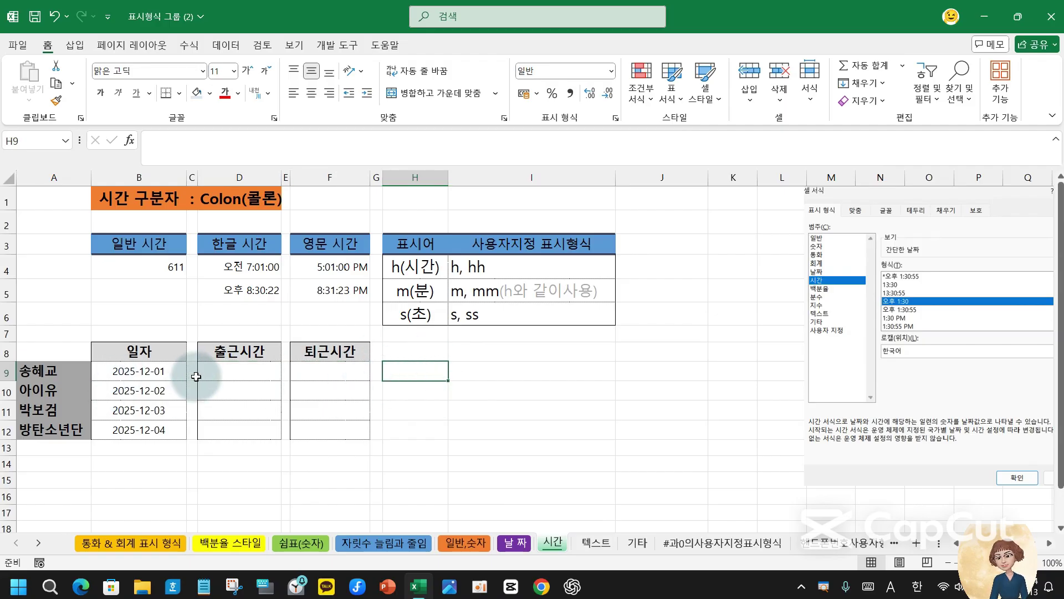
click(236, 378)
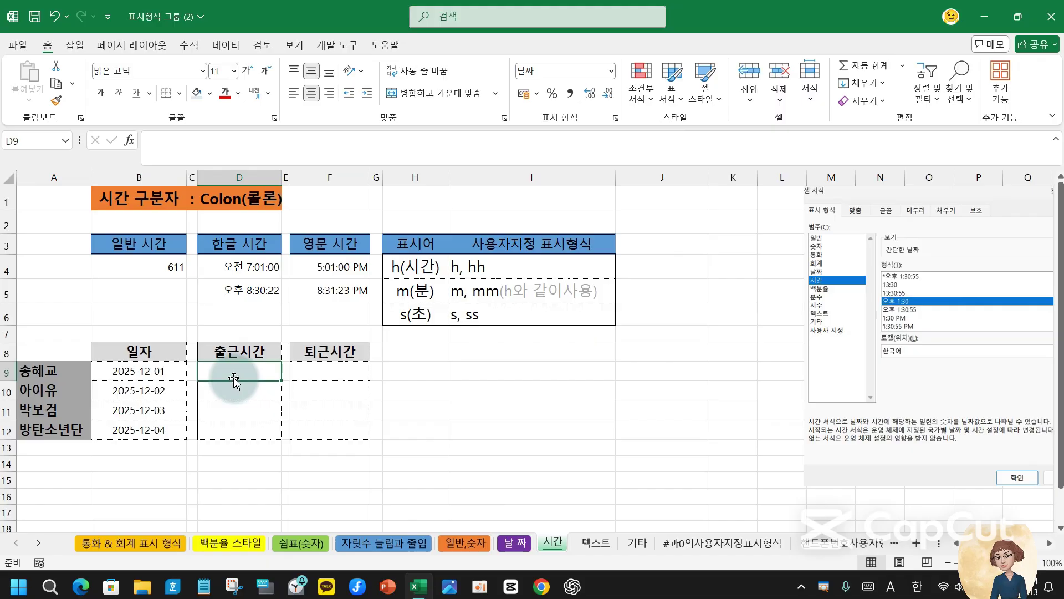
click(336, 371)
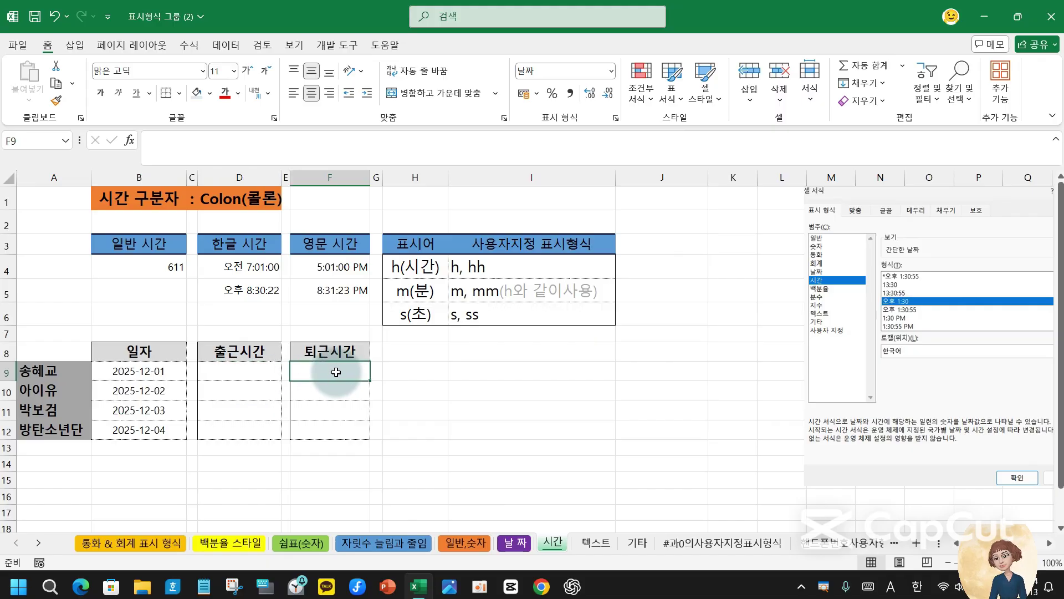
click(217, 372)
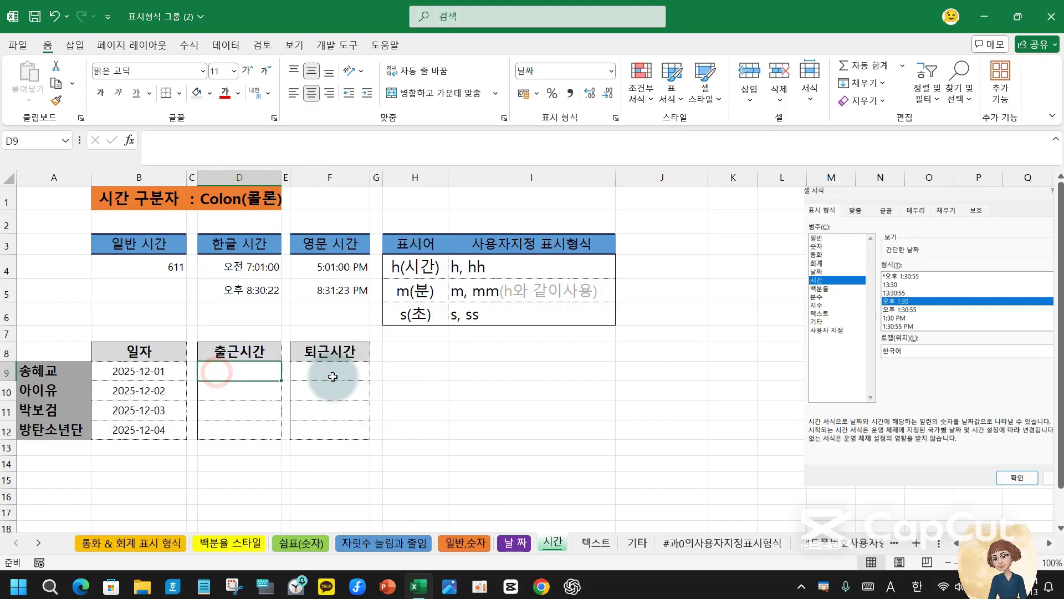
click(332, 377)
click(434, 377)
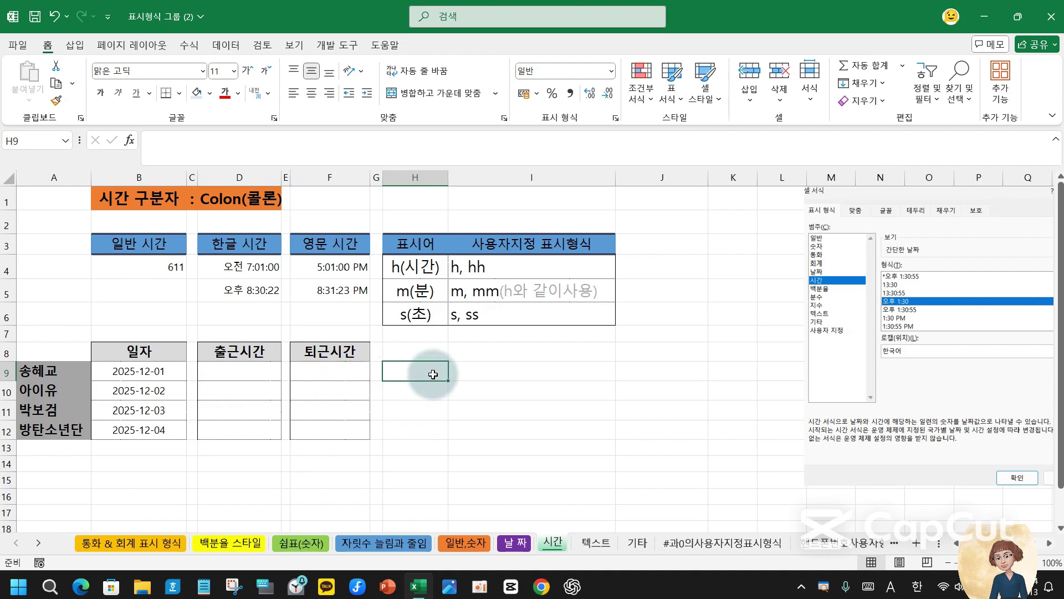
- Select H9:H12, D9 and C1, then switch to the 텍스트 sheet
drag(433, 375, 428, 428)
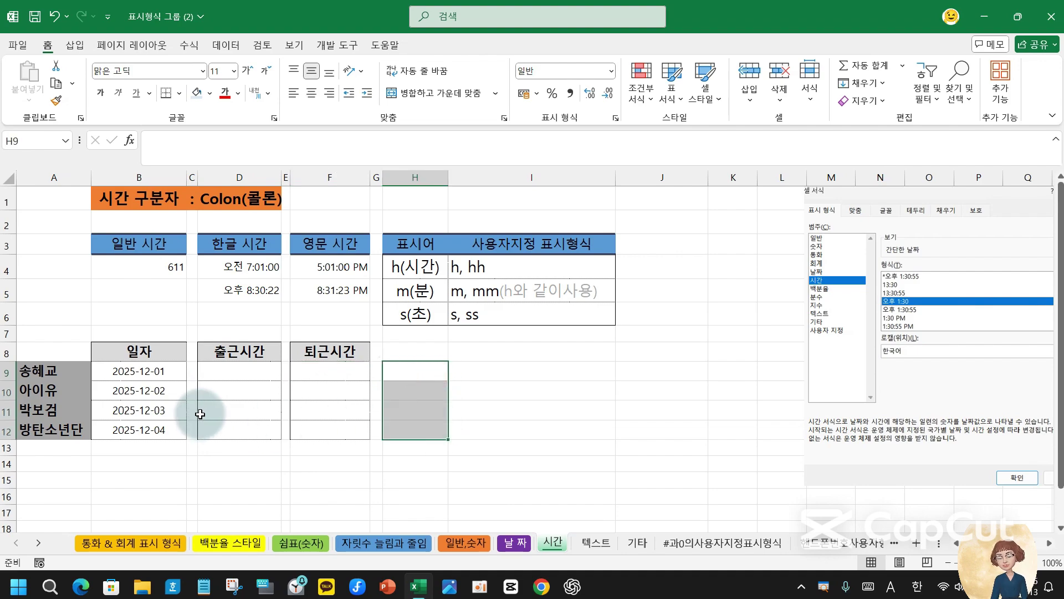
click(219, 372)
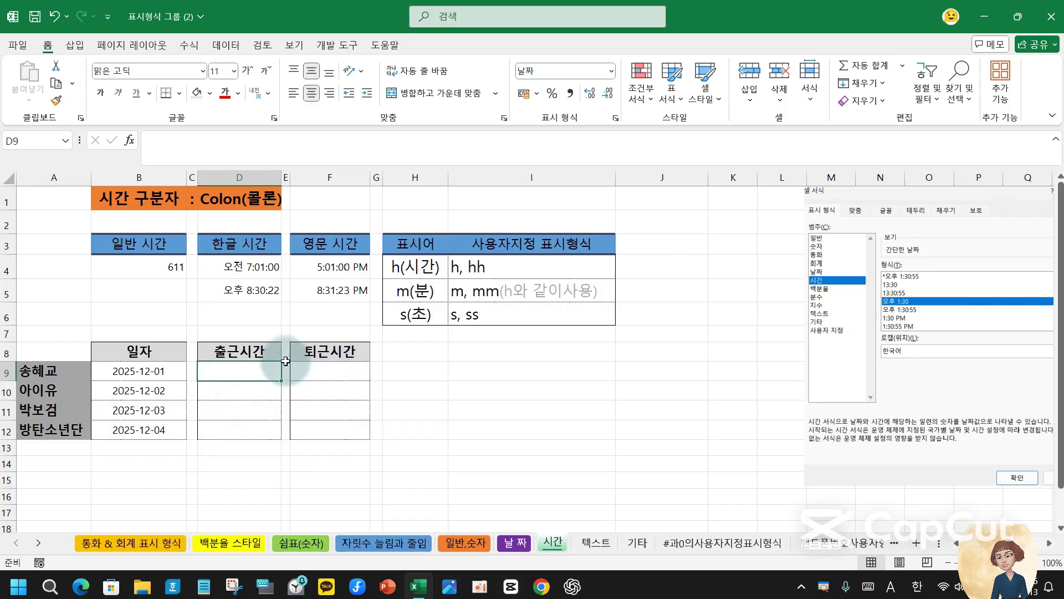
click(192, 202)
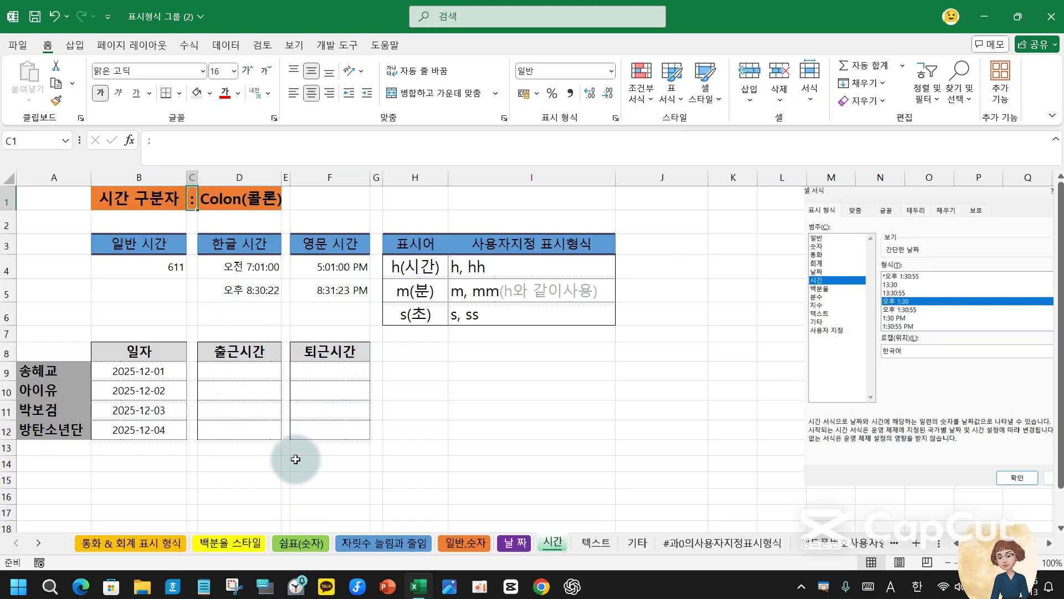
click(596, 542)
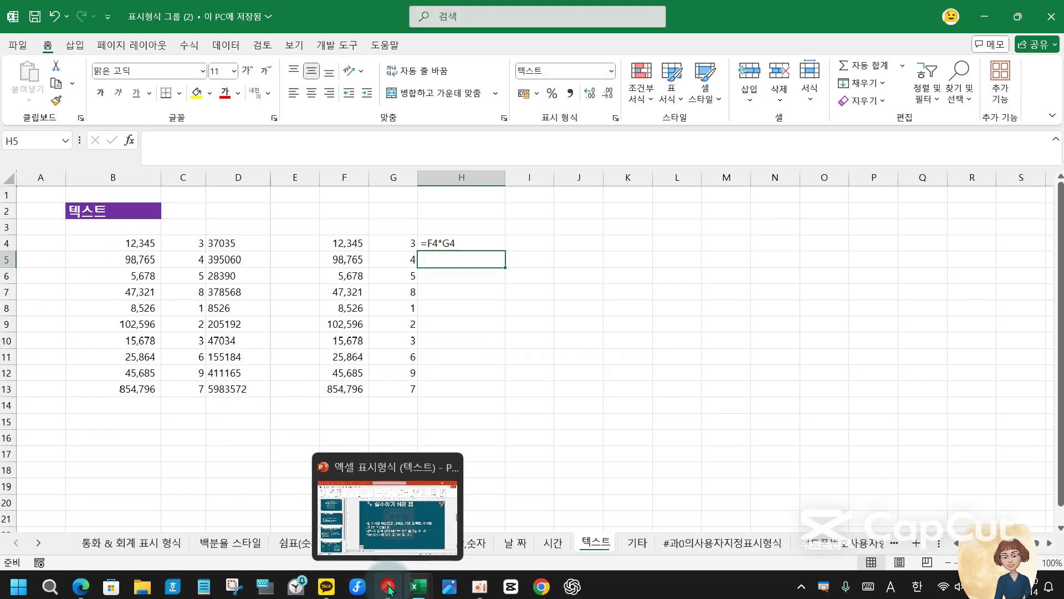
click(388, 586)
click(135, 189)
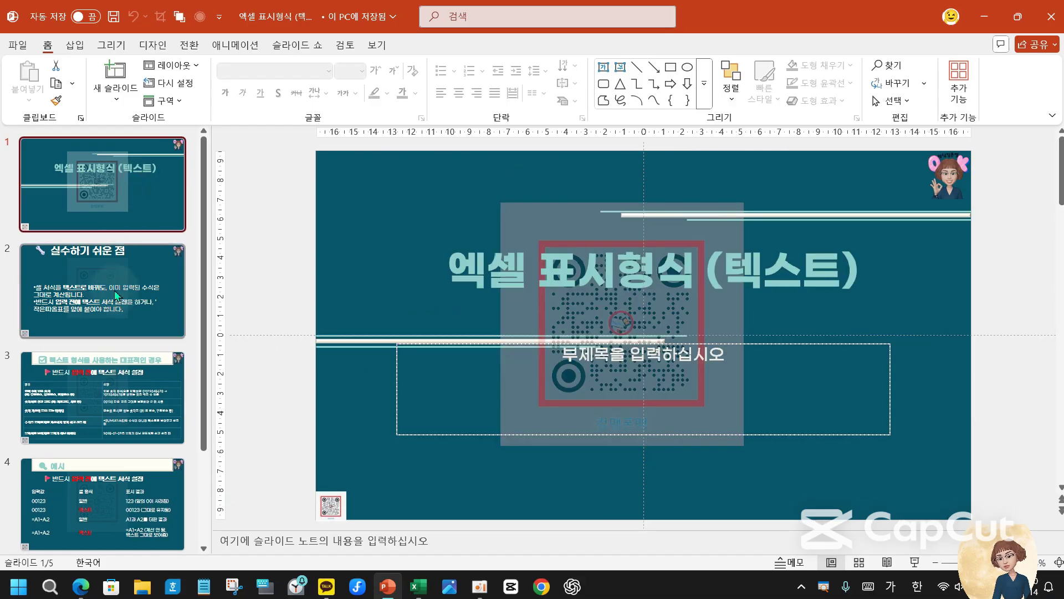
click(101, 283)
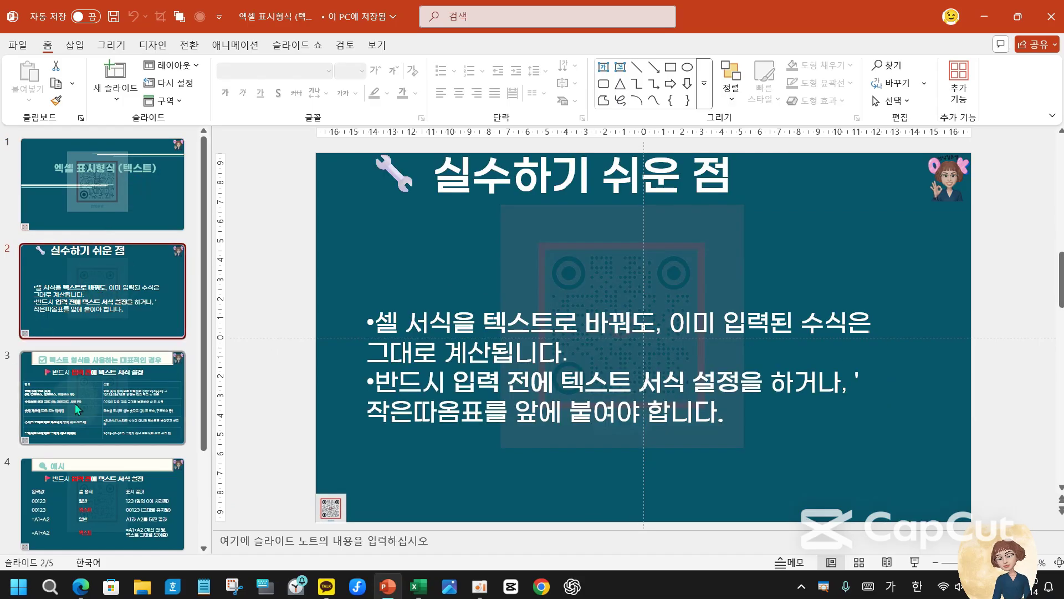
click(70, 408)
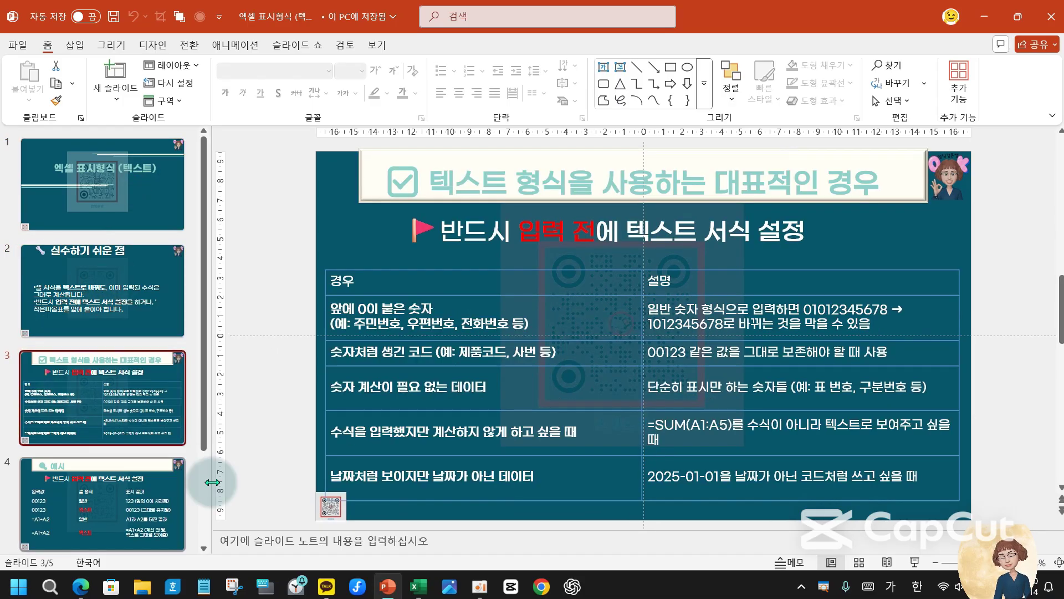
mouse_move(418, 586)
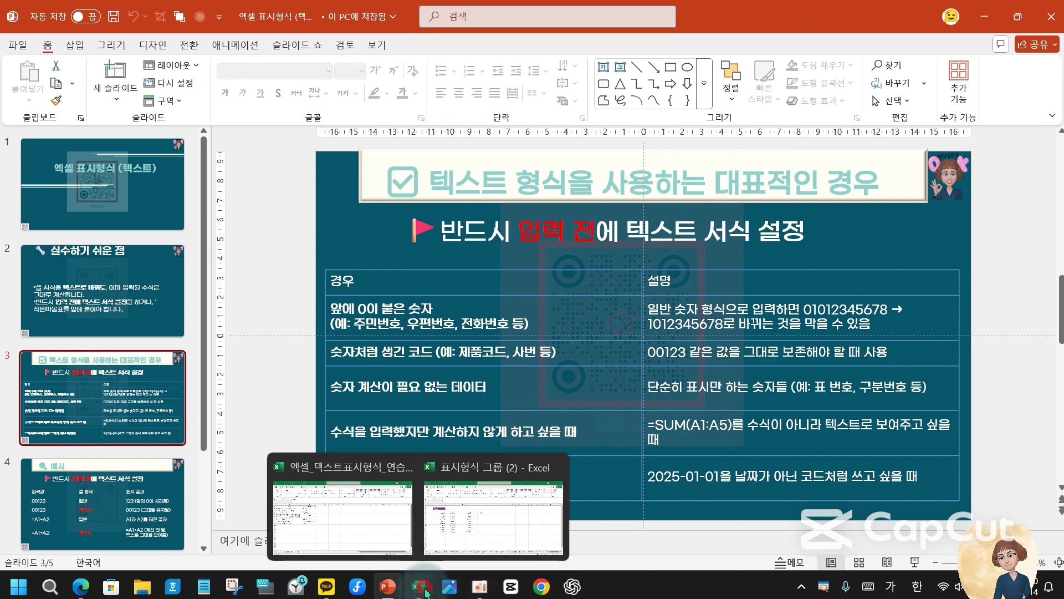
click(494, 516)
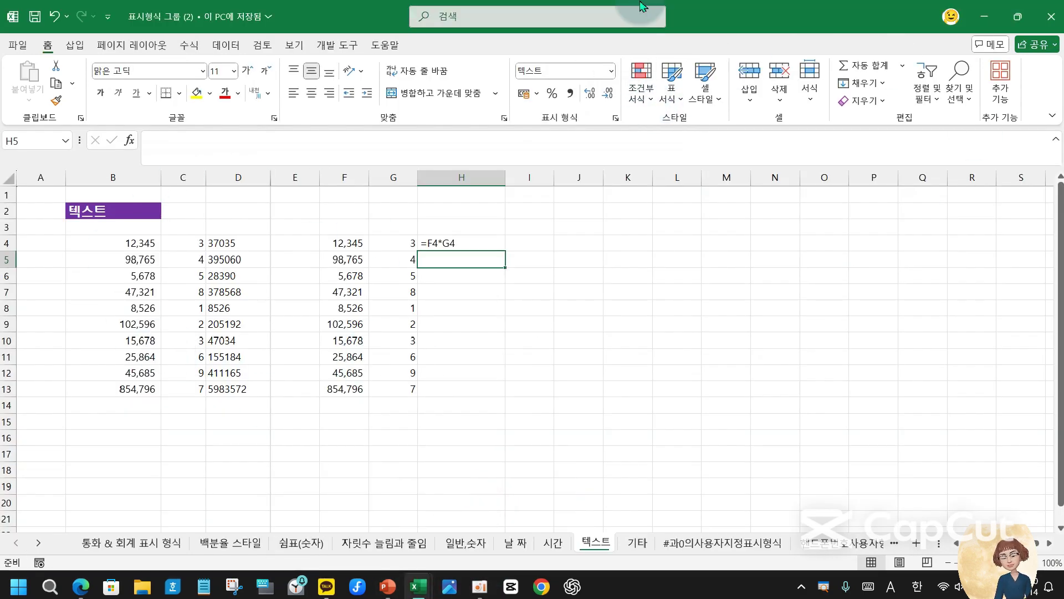
- In the text-format practice workbook, delete columns C through E and widen column C
mouse_move(419, 585)
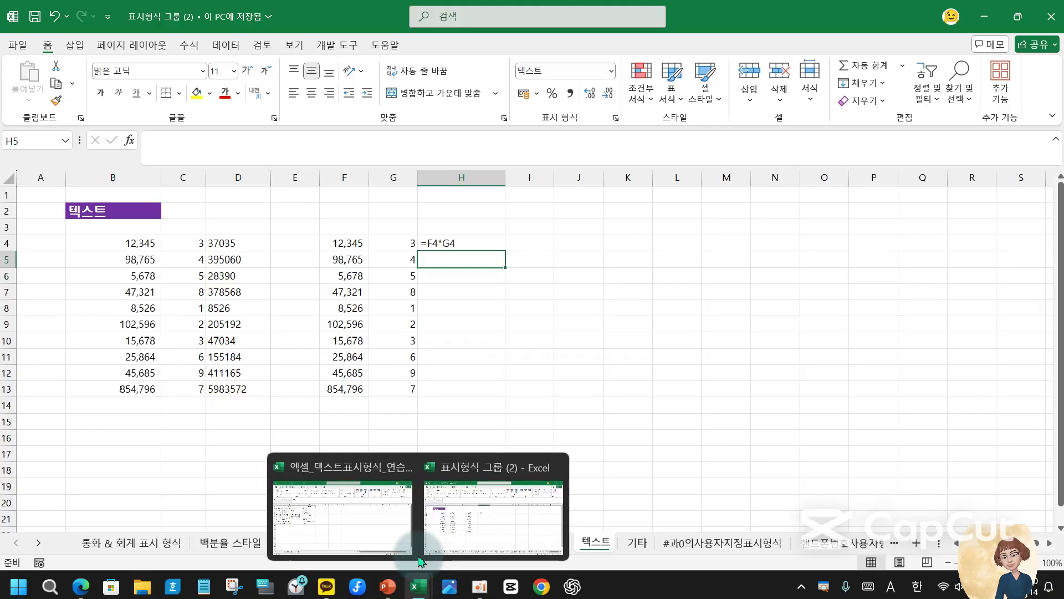
click(331, 546)
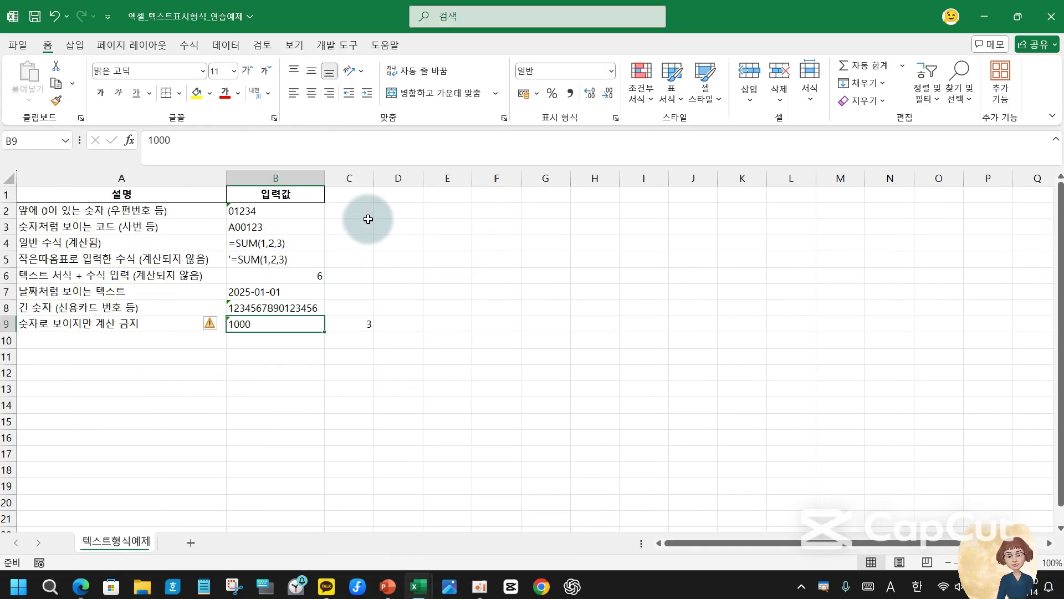
click(350, 211)
drag(355, 176, 447, 173)
right_click(447, 173)
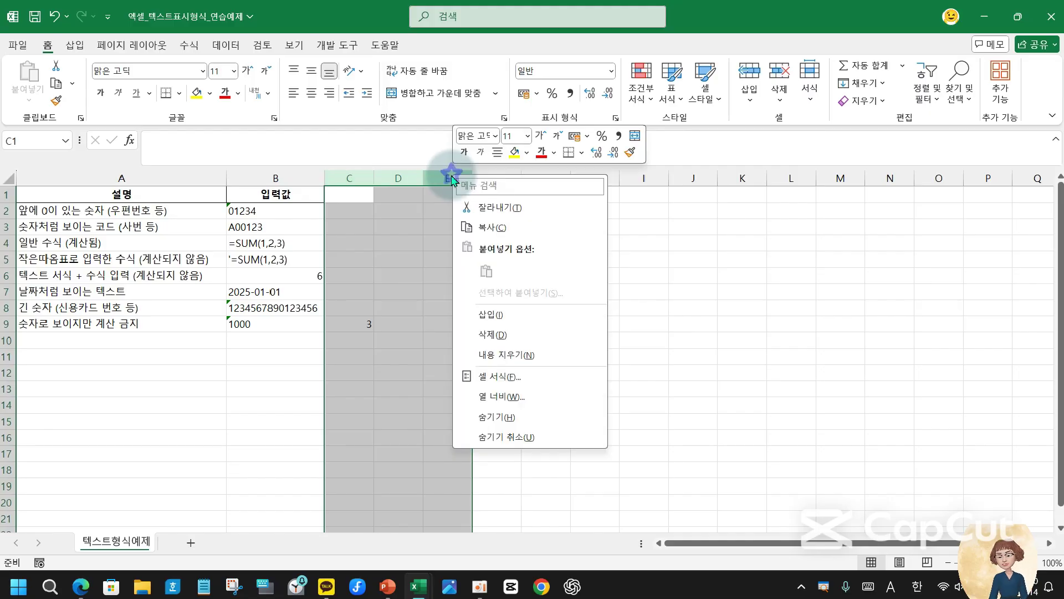
click(491, 323)
click(361, 214)
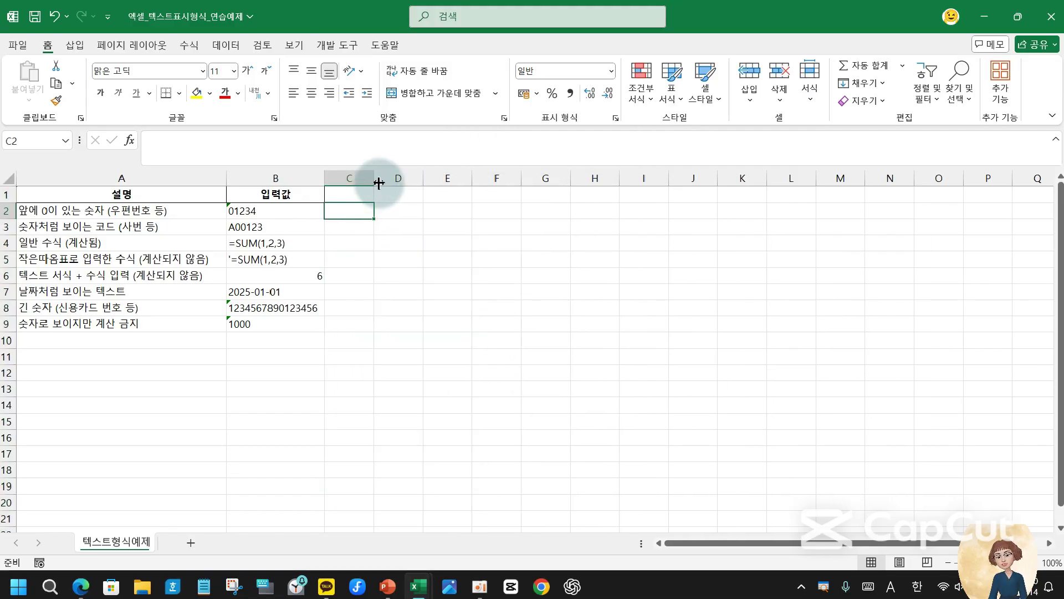
drag(376, 182, 417, 183)
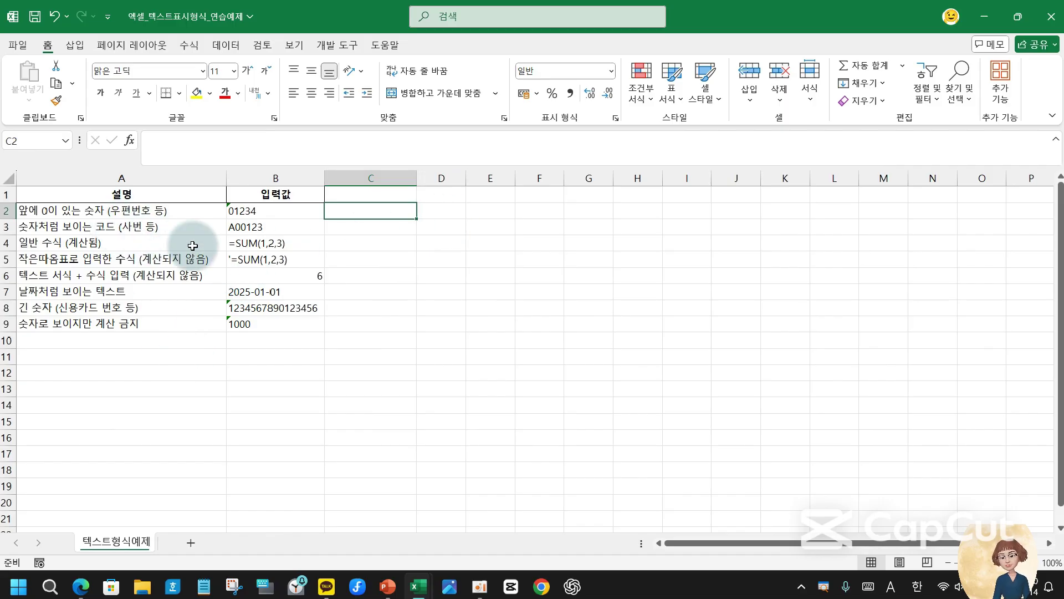
- Browse C2's number format list from General down to Text
click(613, 71)
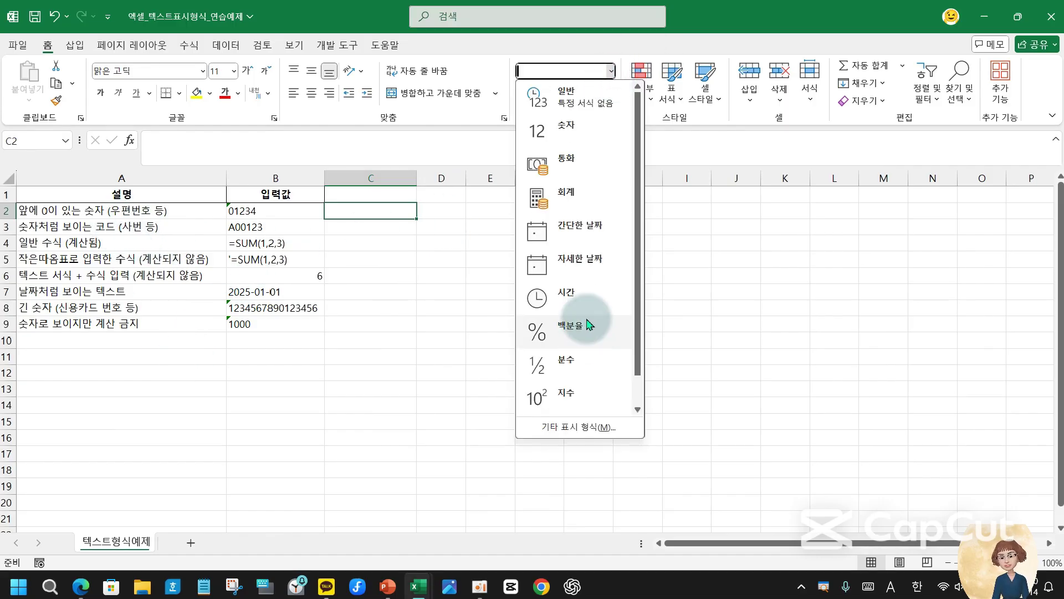
scroll(592, 368, down, 1)
scroll(589, 382, up, 1)
scroll(588, 382, down, 1)
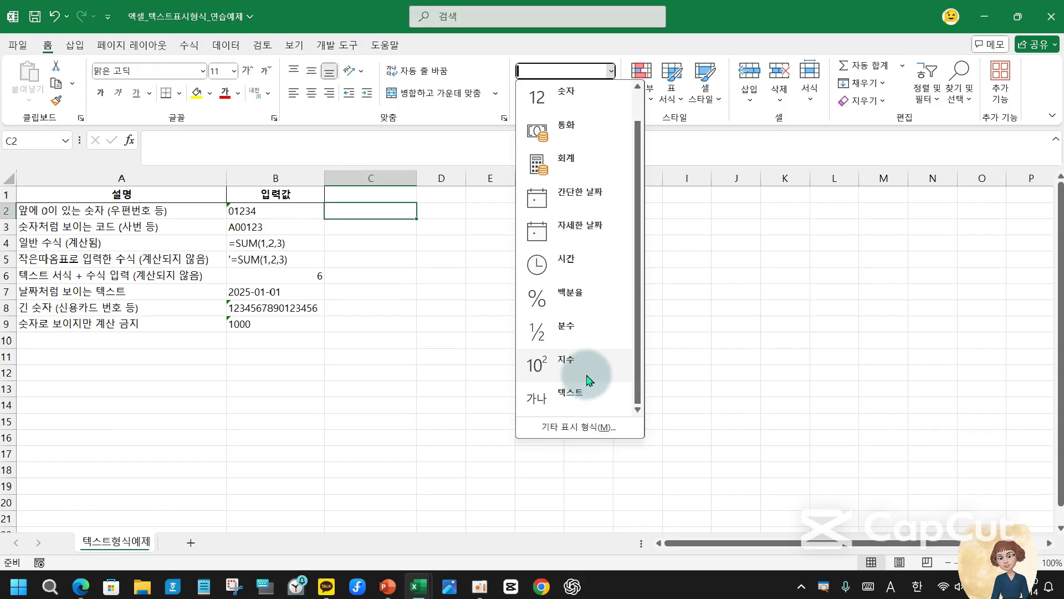
drag(637, 179, 629, 245)
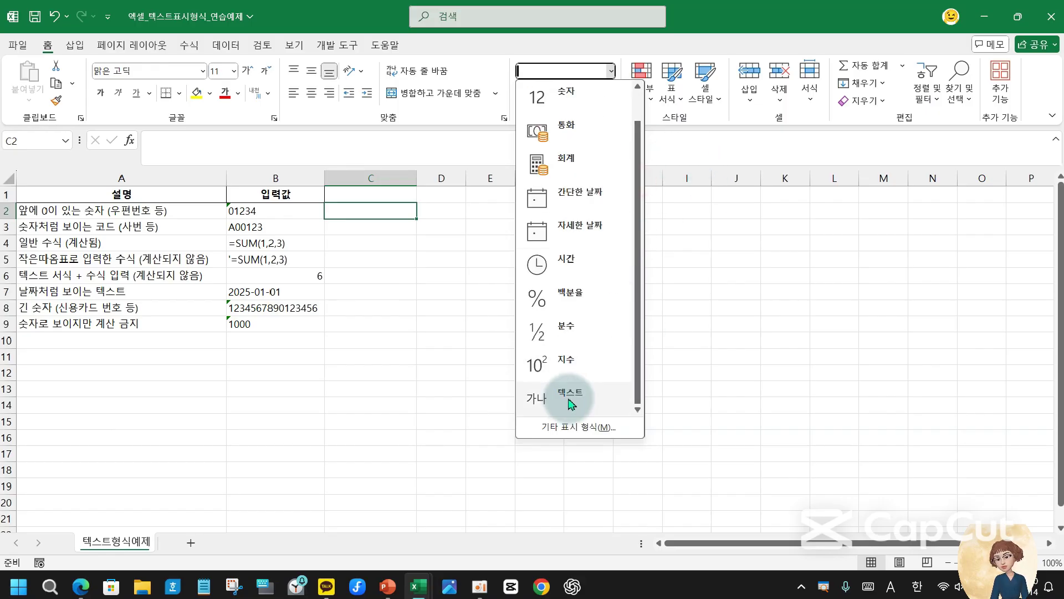
scroll(588, 363, up, 1)
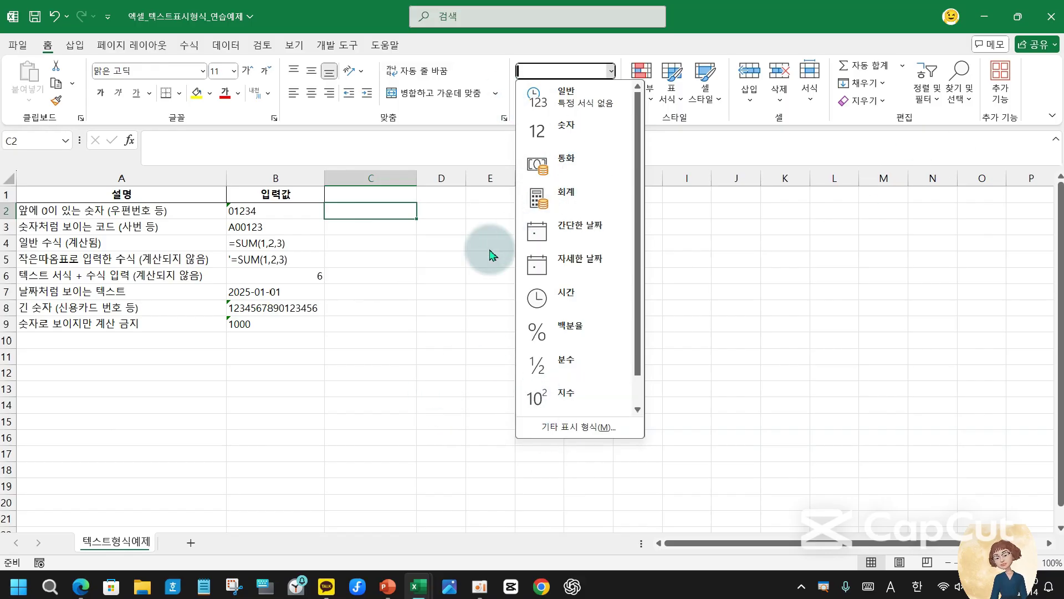
- Enter 01234 in C2 and confirm General format stores it as 1234
click(443, 217)
click(442, 215)
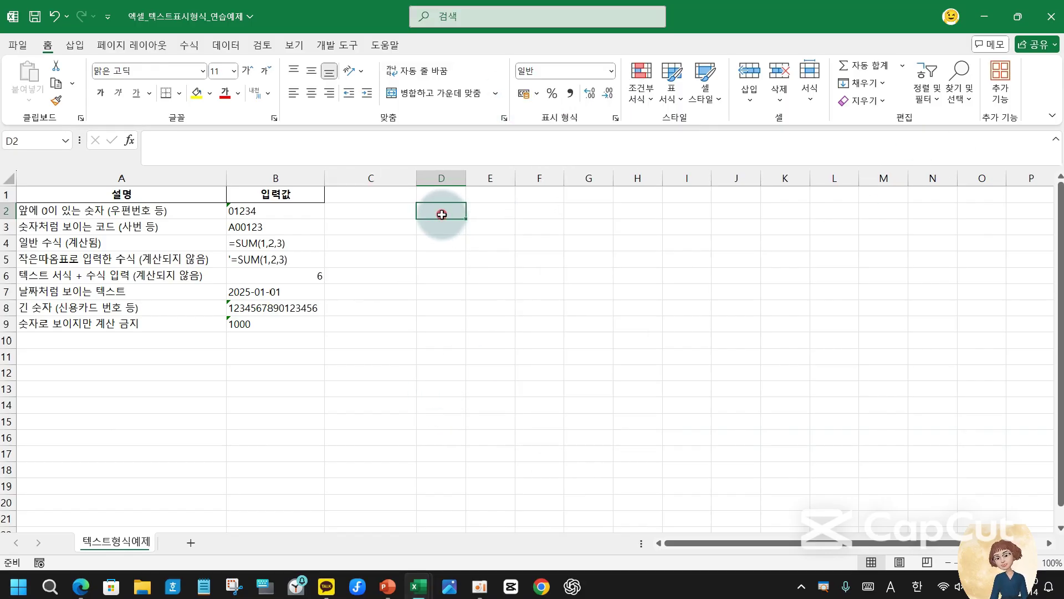
drag(442, 215, 501, 273)
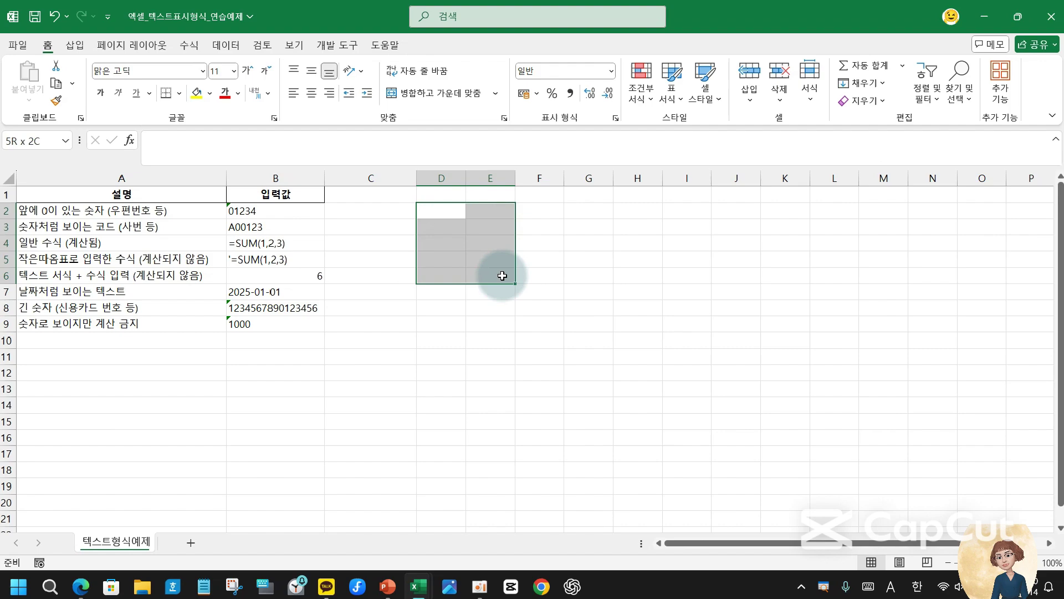
click(385, 209)
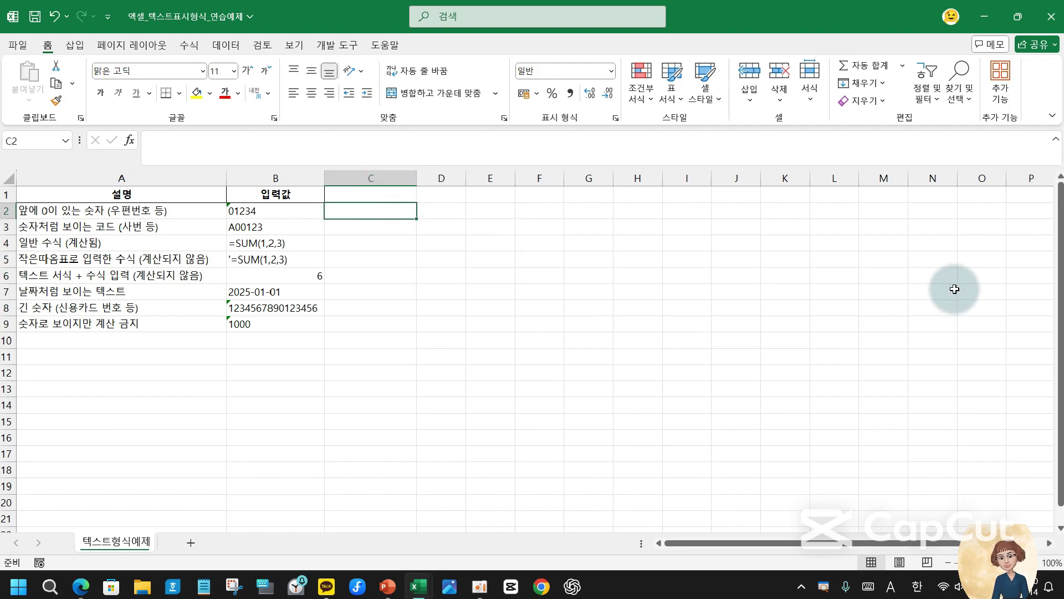
text(01234)
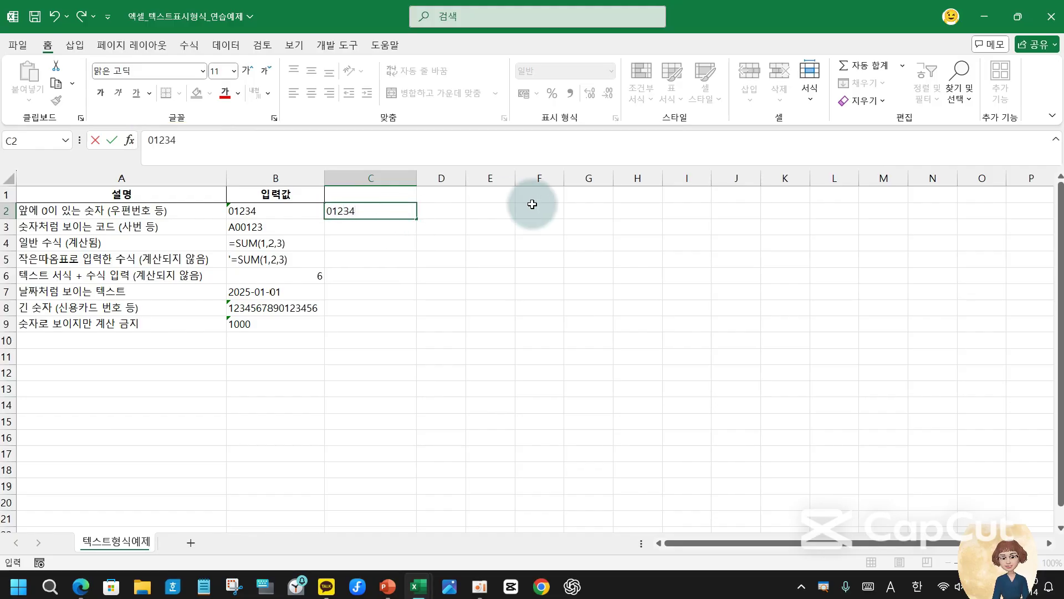
key(Return)
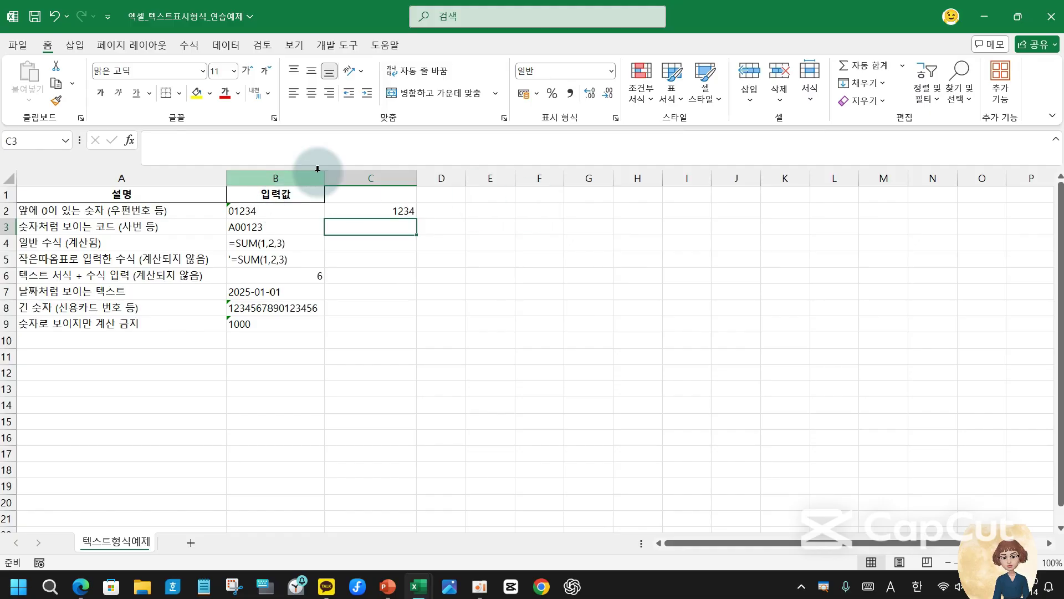
click(373, 211)
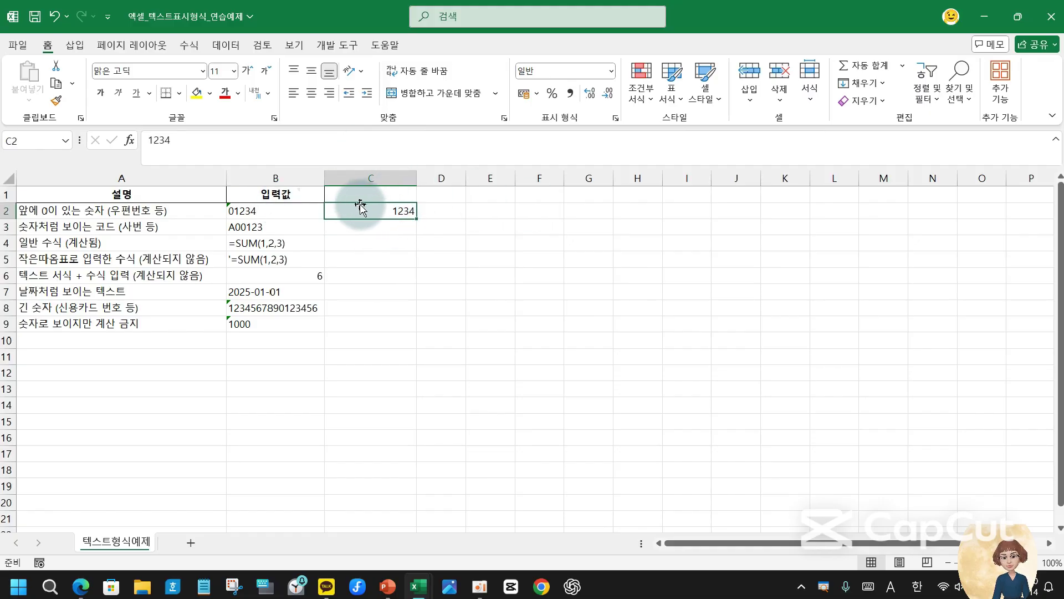
- Apply the Text number format to cell C2
click(610, 71)
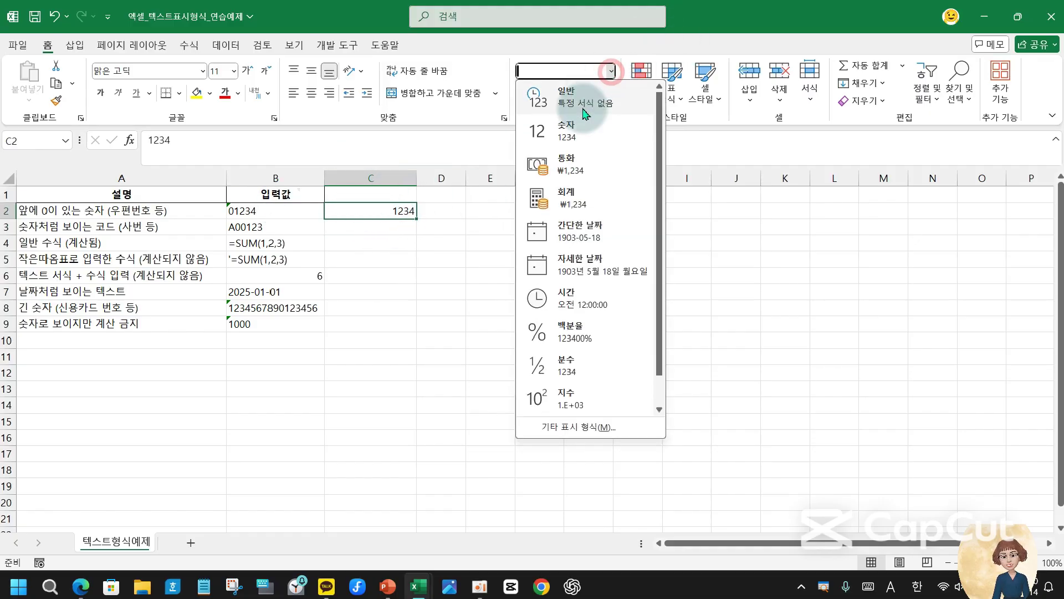
scroll(614, 379, down, 1)
click(602, 402)
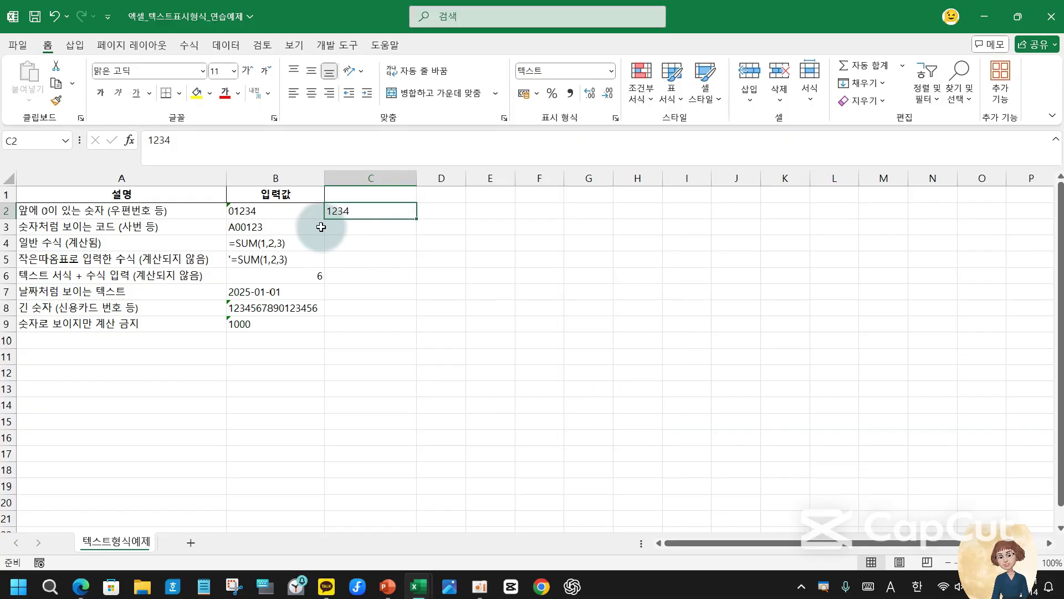
- Format D2 as Text, enter 01234 with its leading zero kept, and compare with C2
click(442, 211)
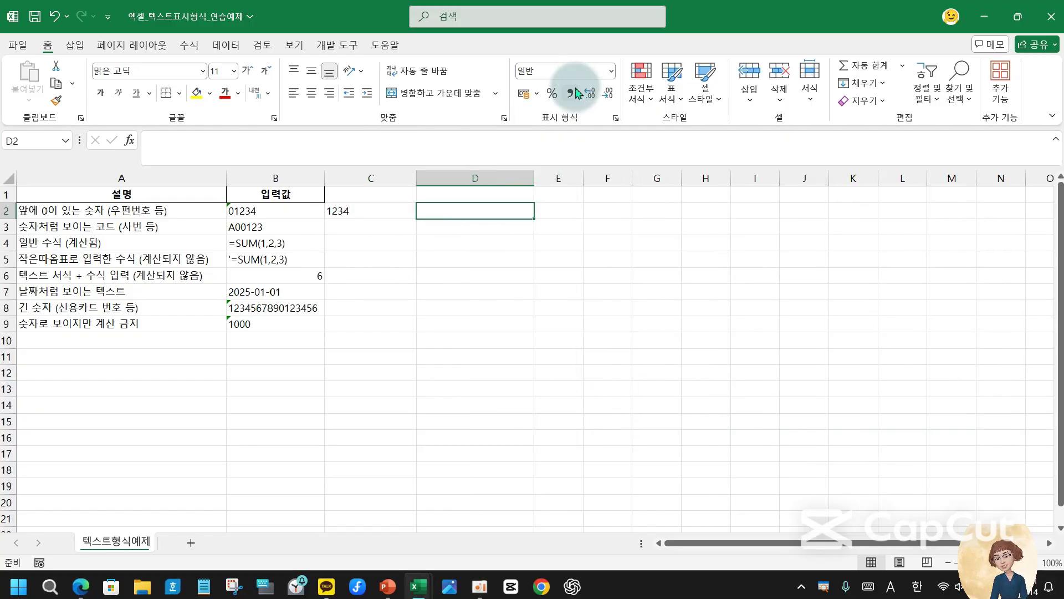
click(611, 71)
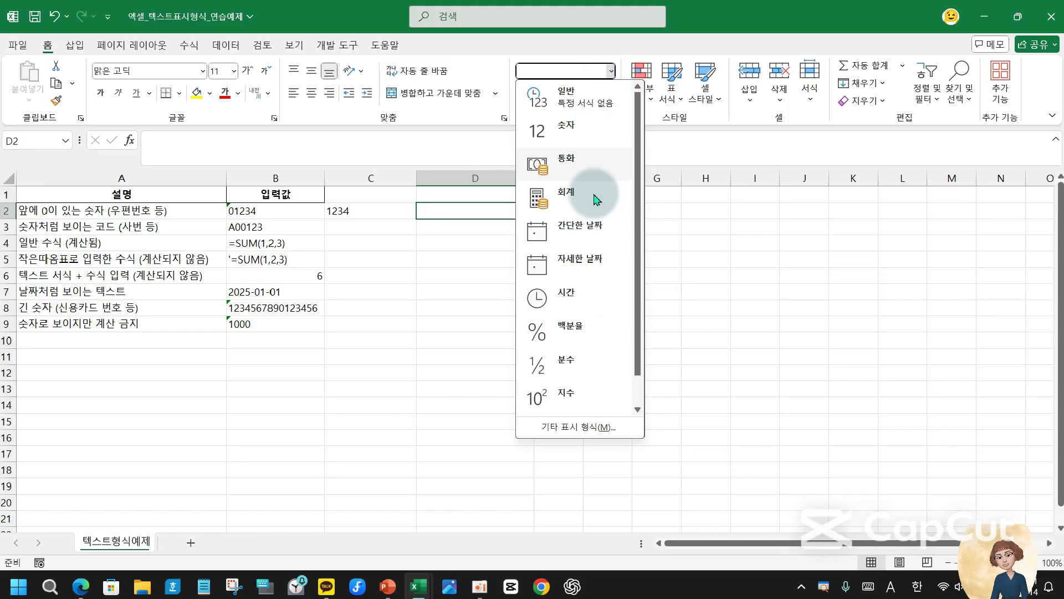
scroll(576, 367, down, 1)
click(572, 397)
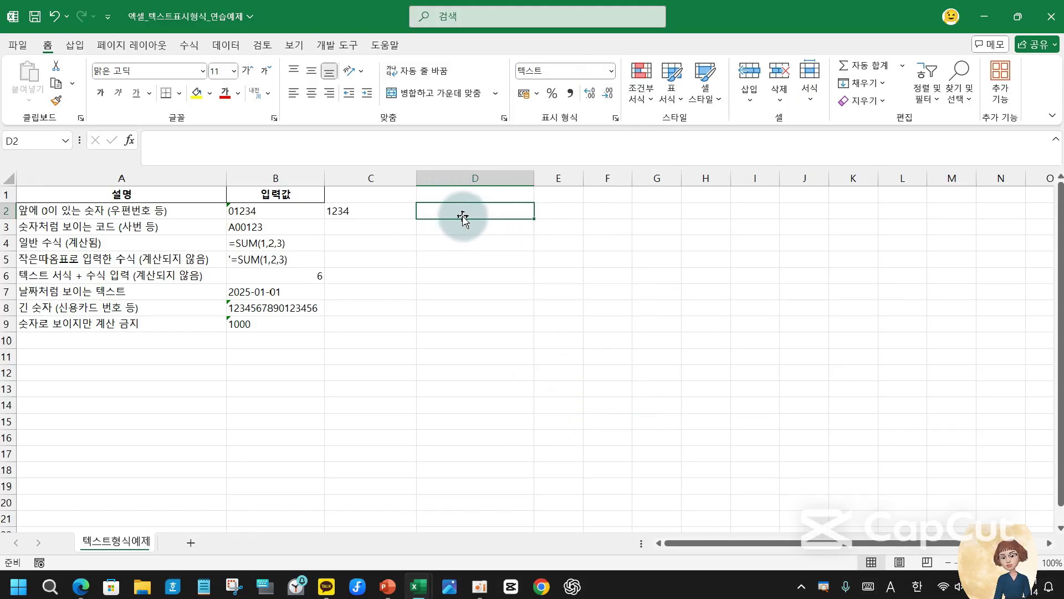
text(0)
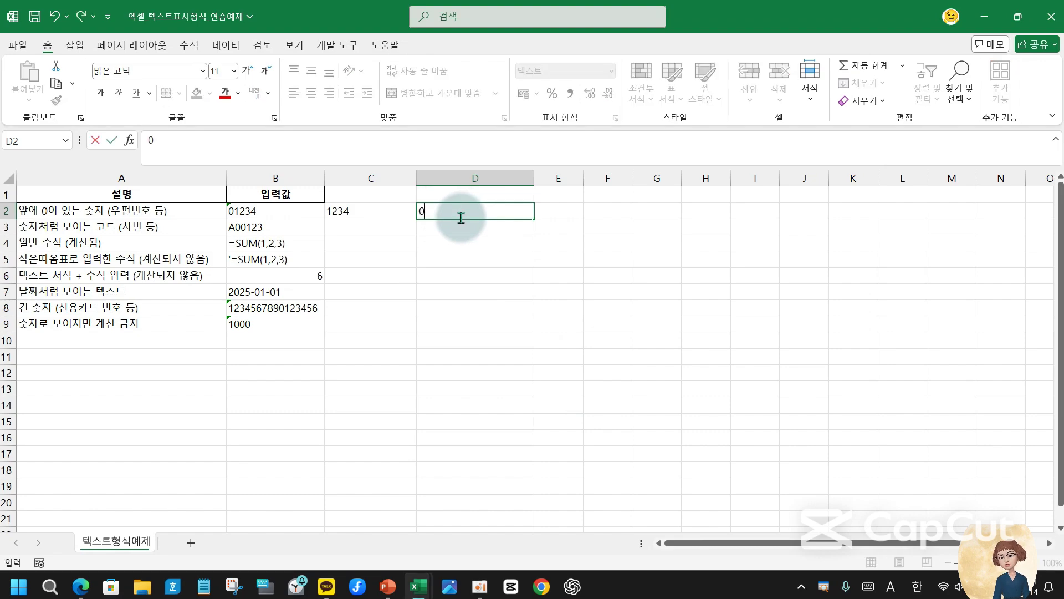
text(1234)
key(Return)
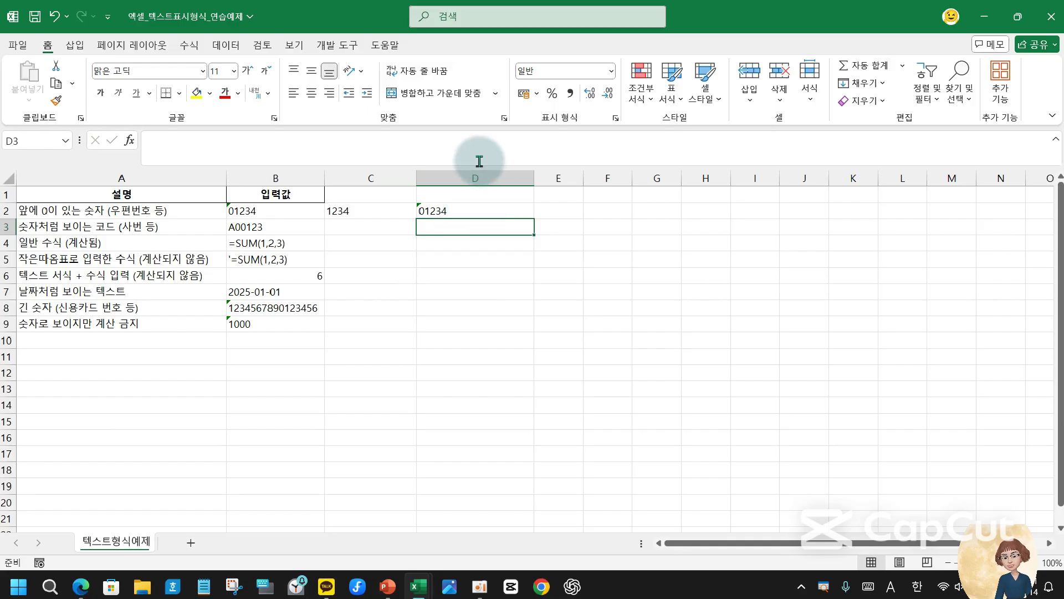
click(365, 206)
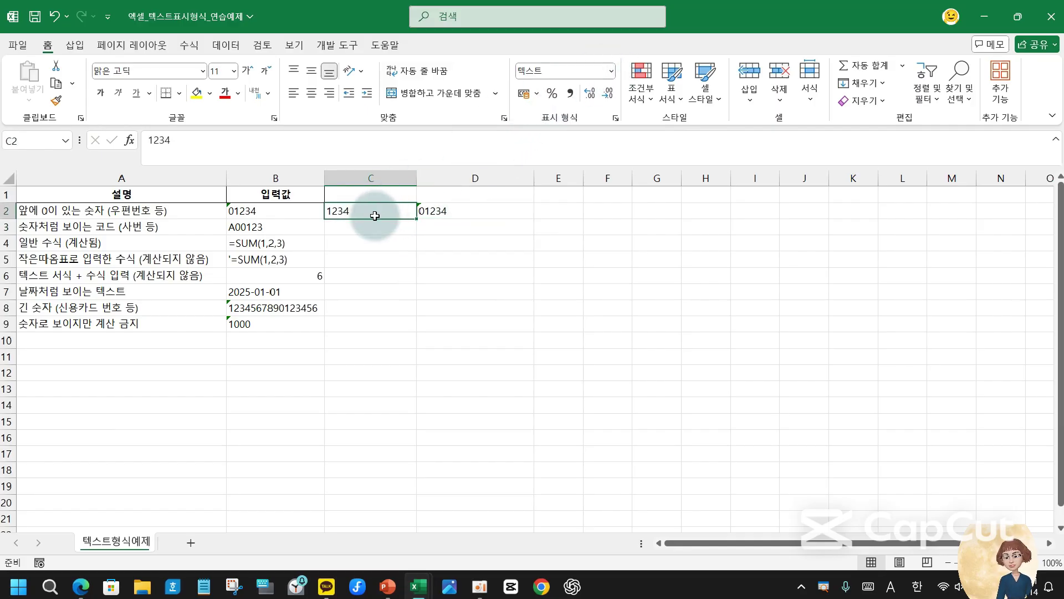
click(461, 209)
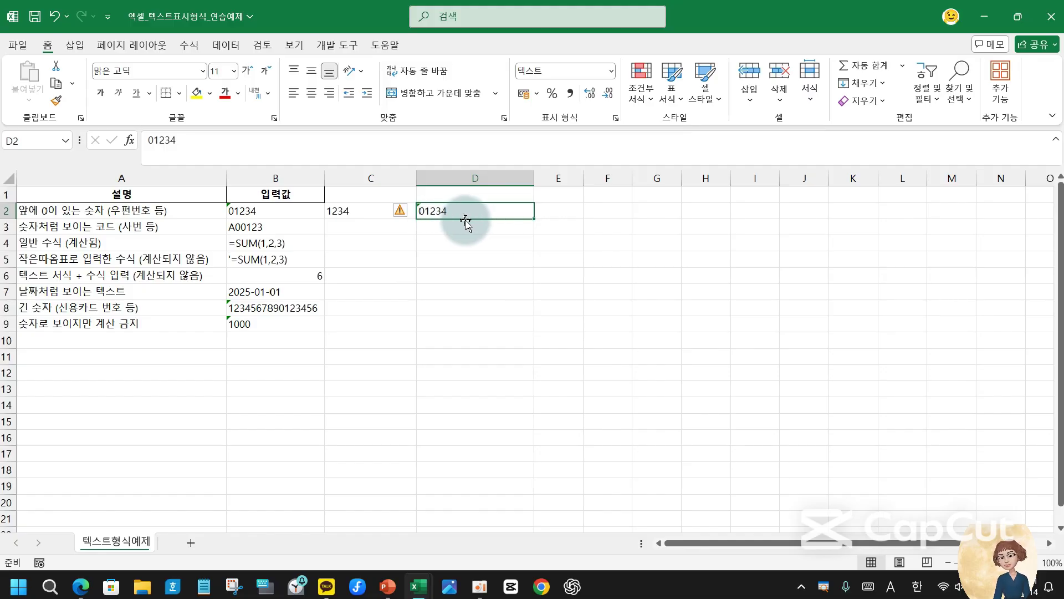
- Enter =SUM(1,2,3) in C4 so it displays 6, and check its formula
click(50, 210)
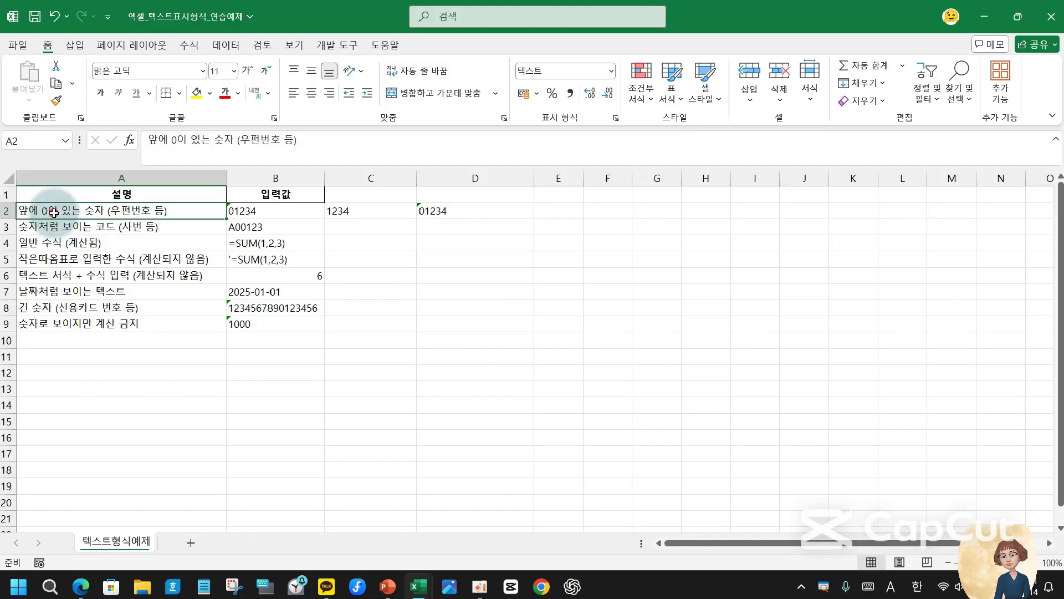
click(431, 208)
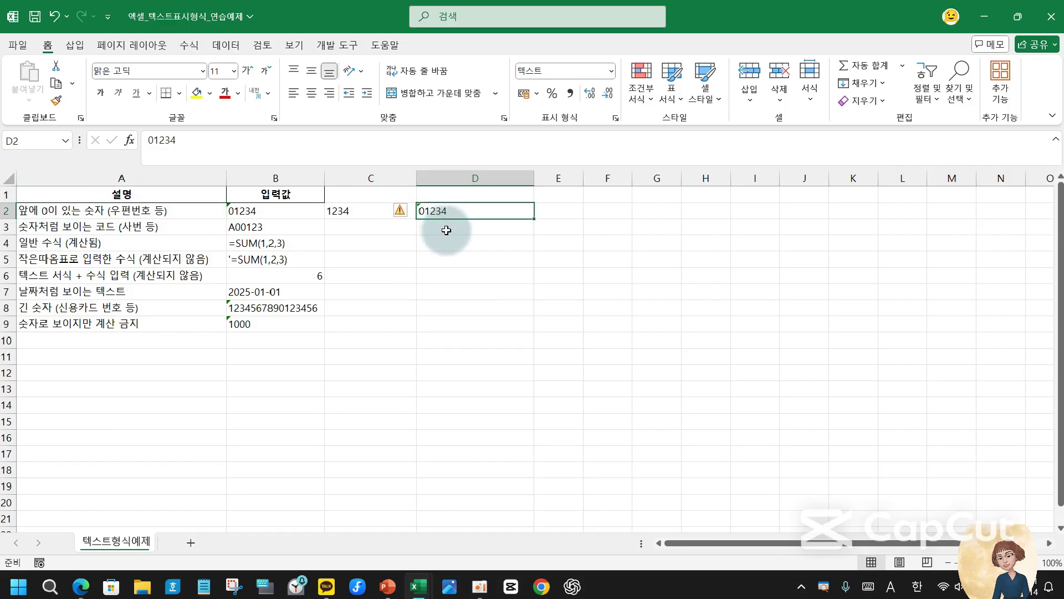
click(458, 225)
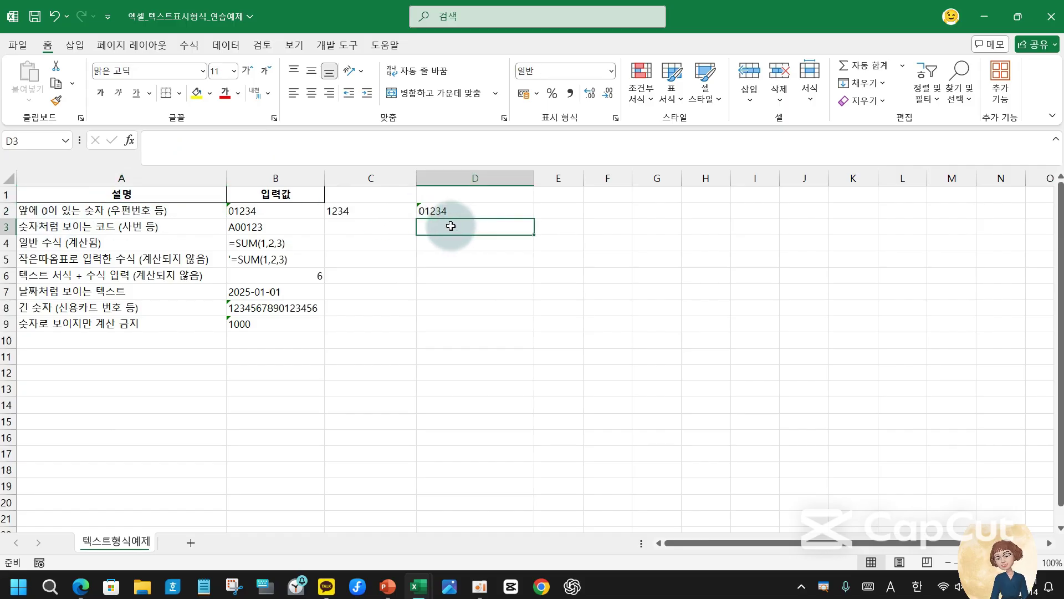
click(351, 243)
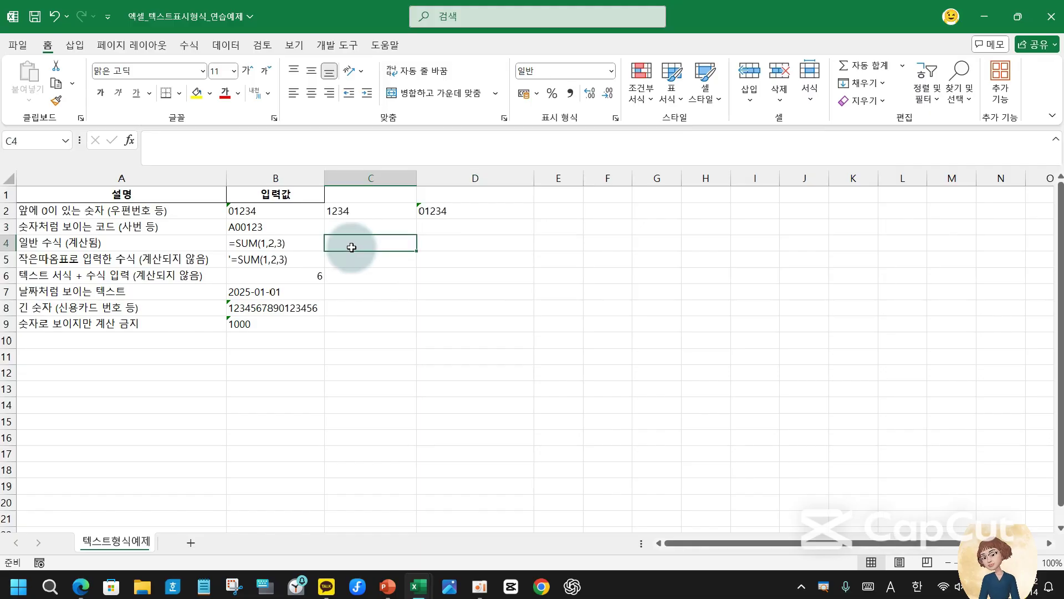
mouse_move(390, 589)
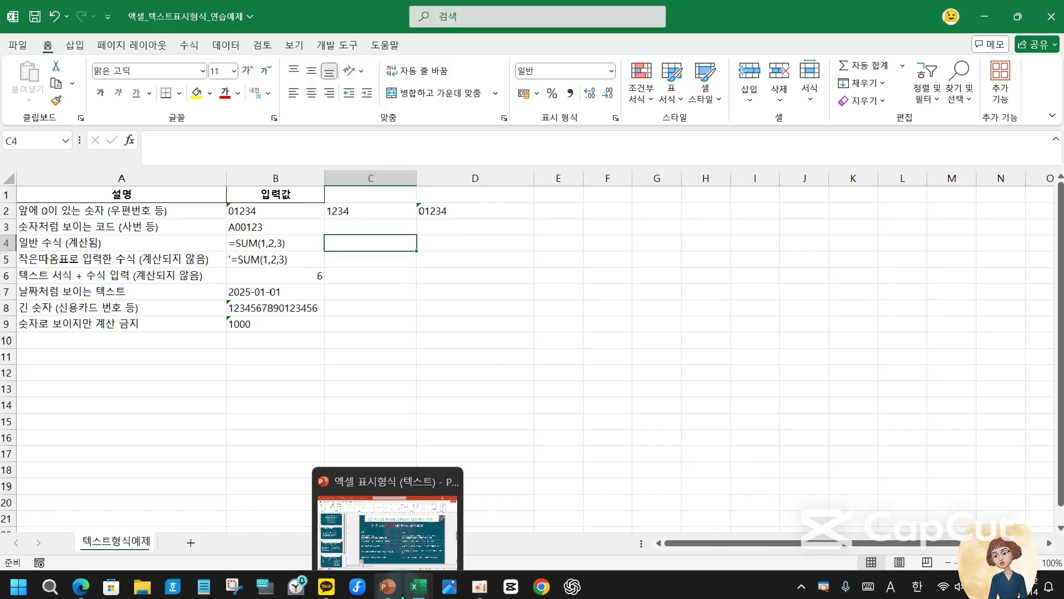
text(=)
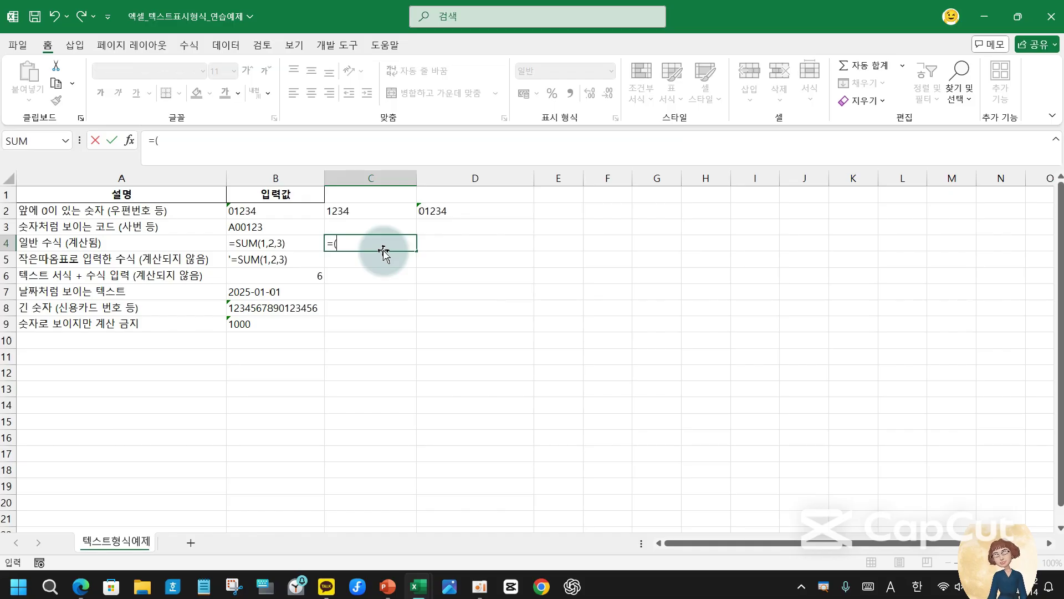
text(sum)
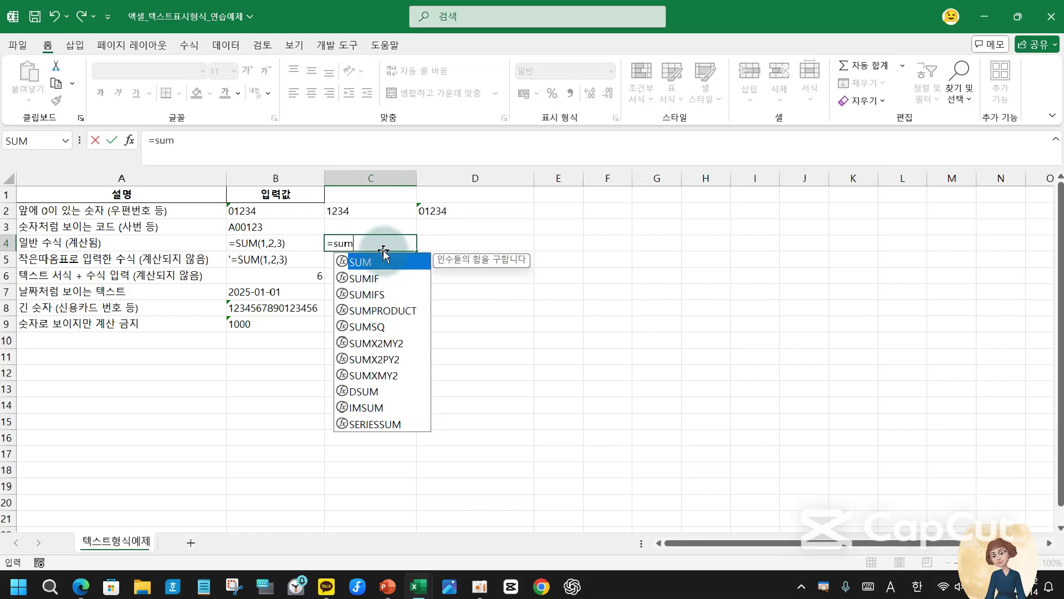
text(()
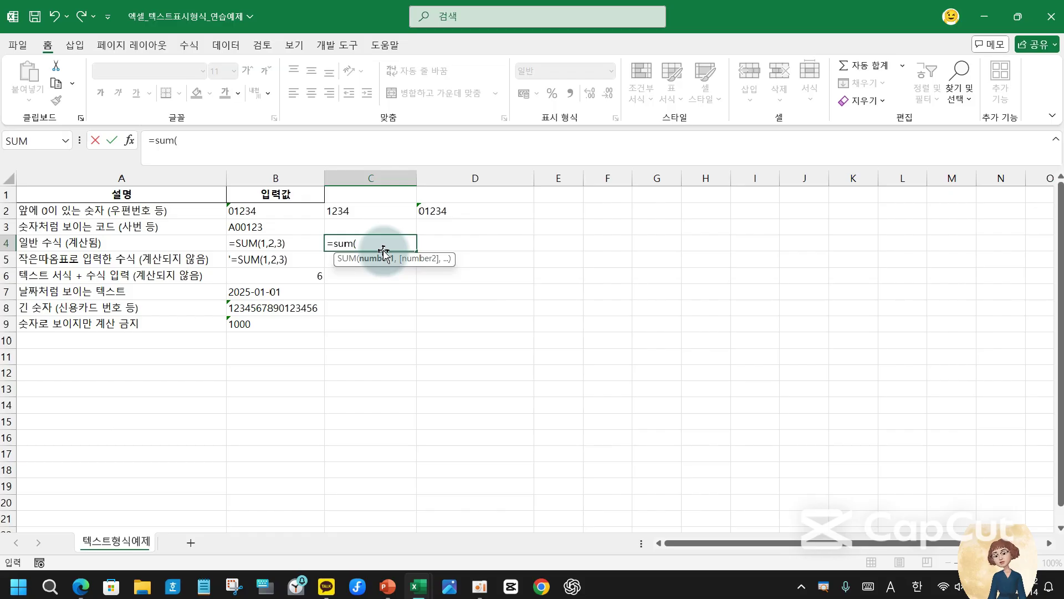
text(1,2,)
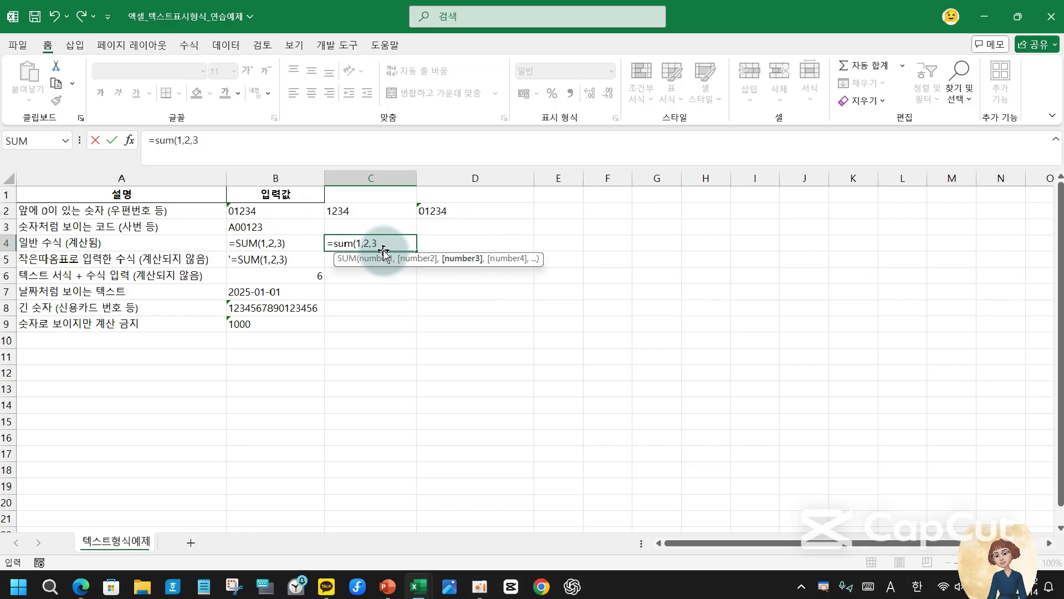
text(3))
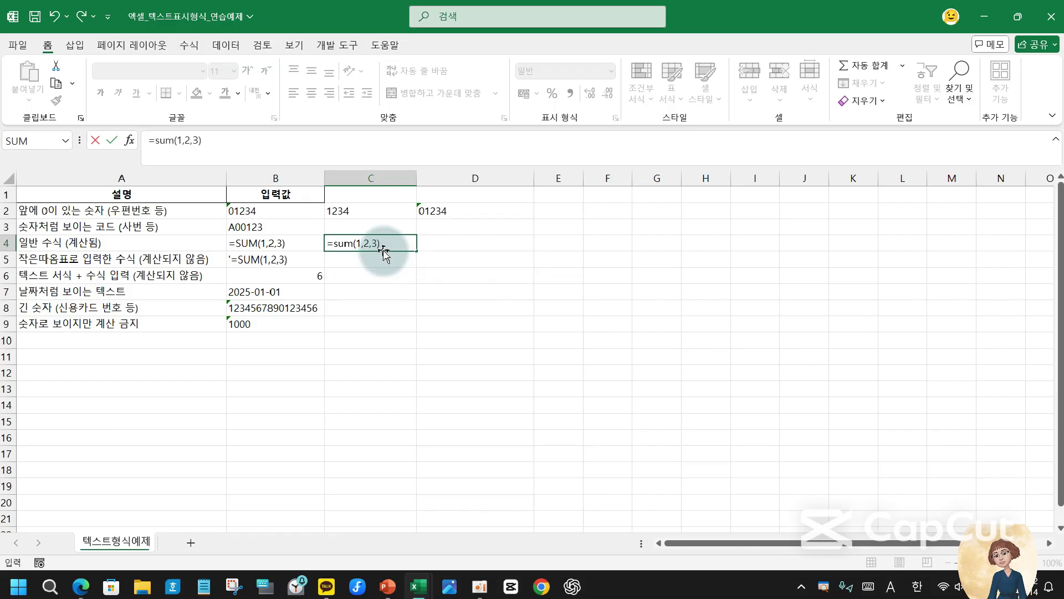
key(Return)
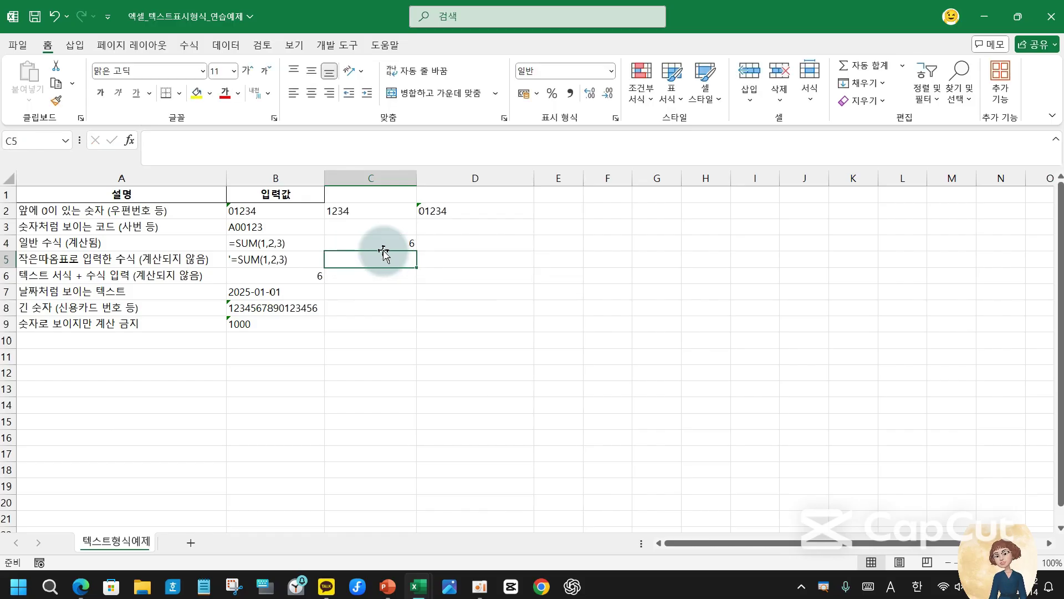
click(383, 250)
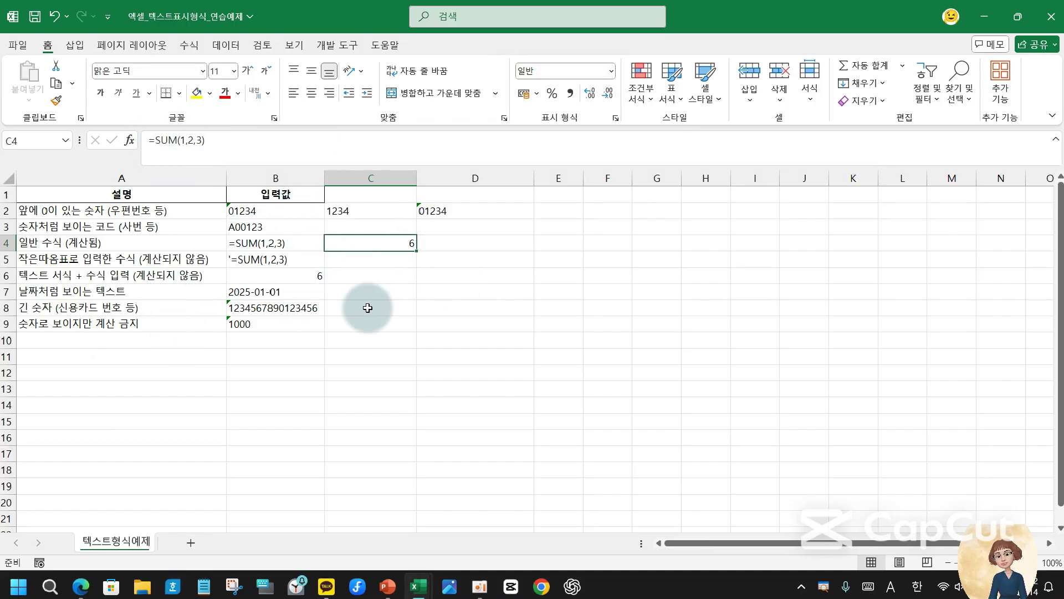
click(444, 240)
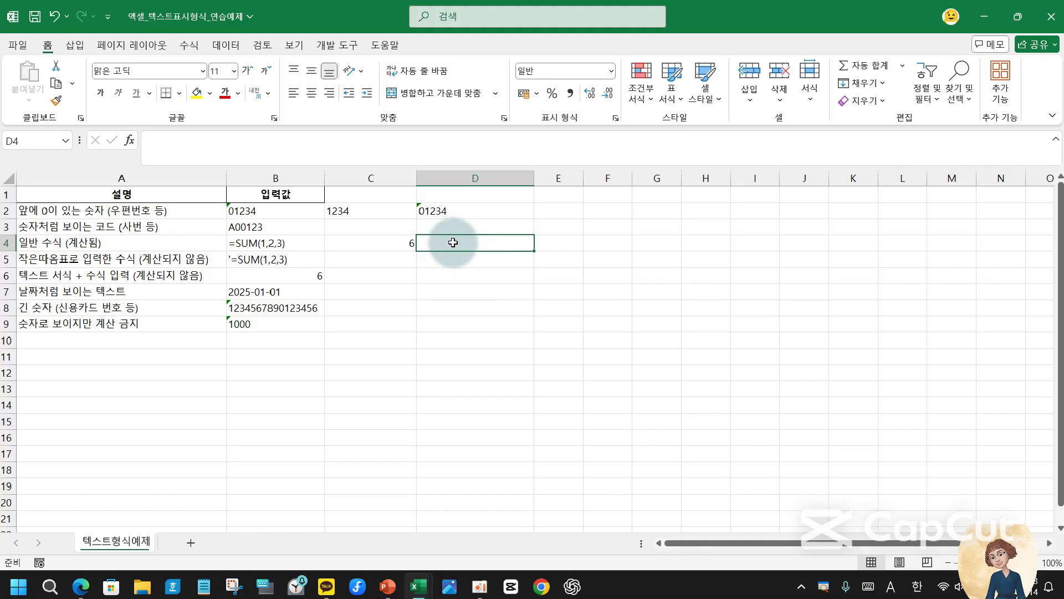
- Format D4 as Text, enter =sum(1,2,3) as literal text, then minimize Excel
click(610, 71)
scroll(552, 353, down, 1)
click(588, 401)
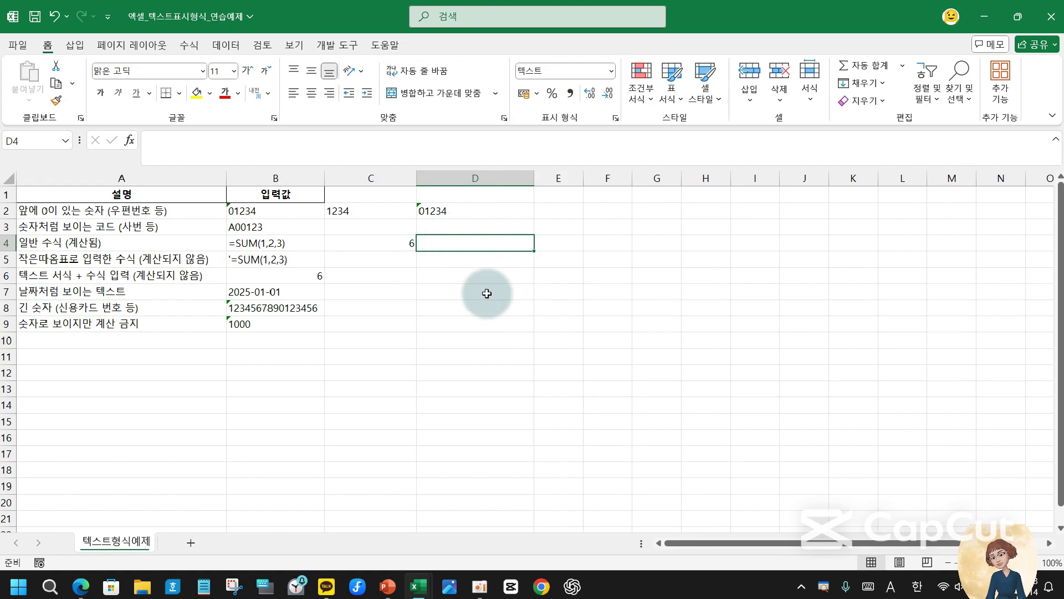
text(=su)
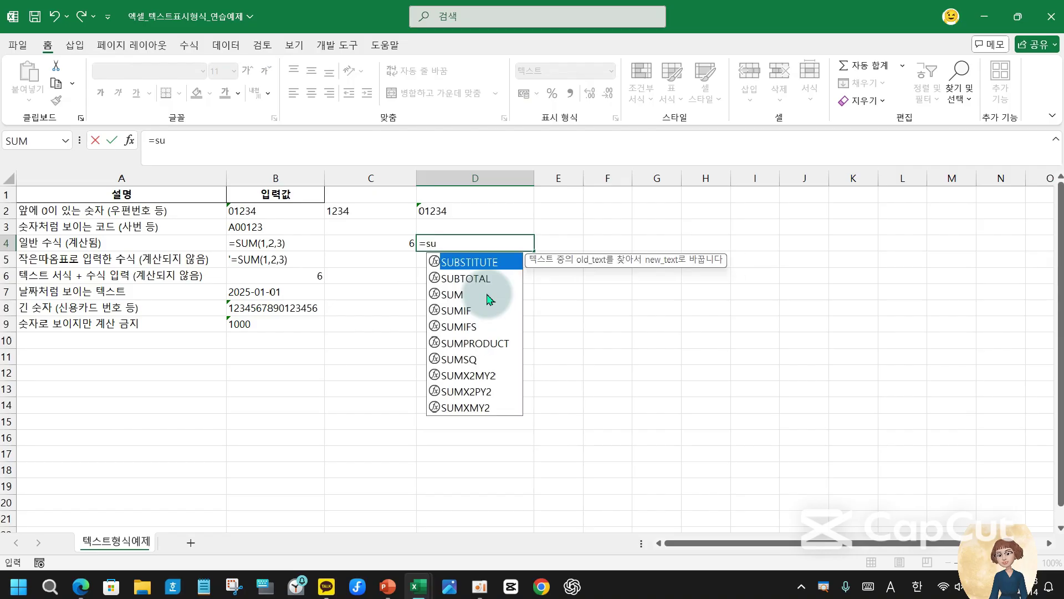
text(m(1,2)
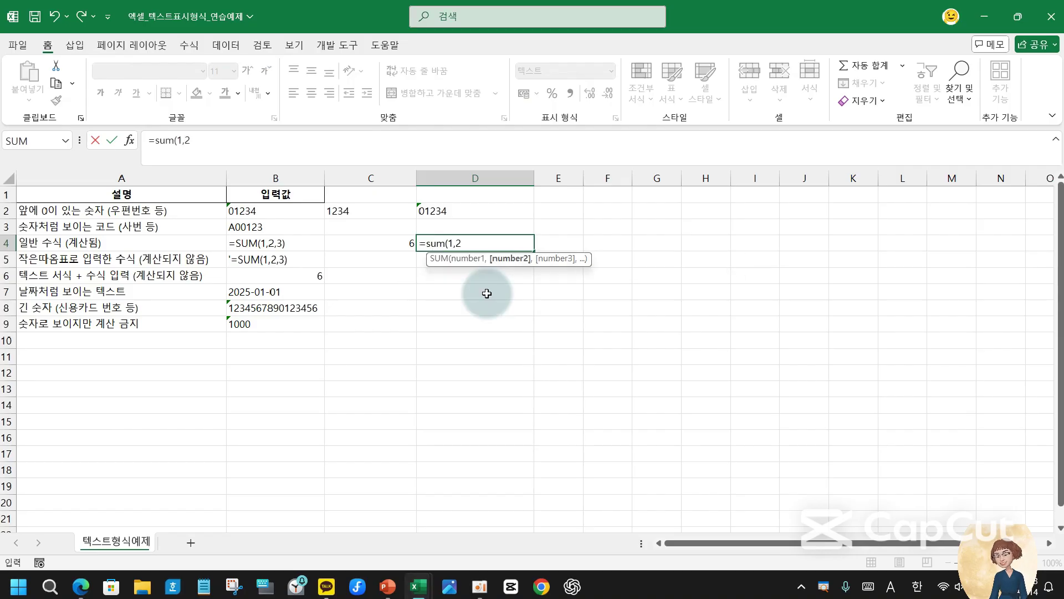
text(,3))
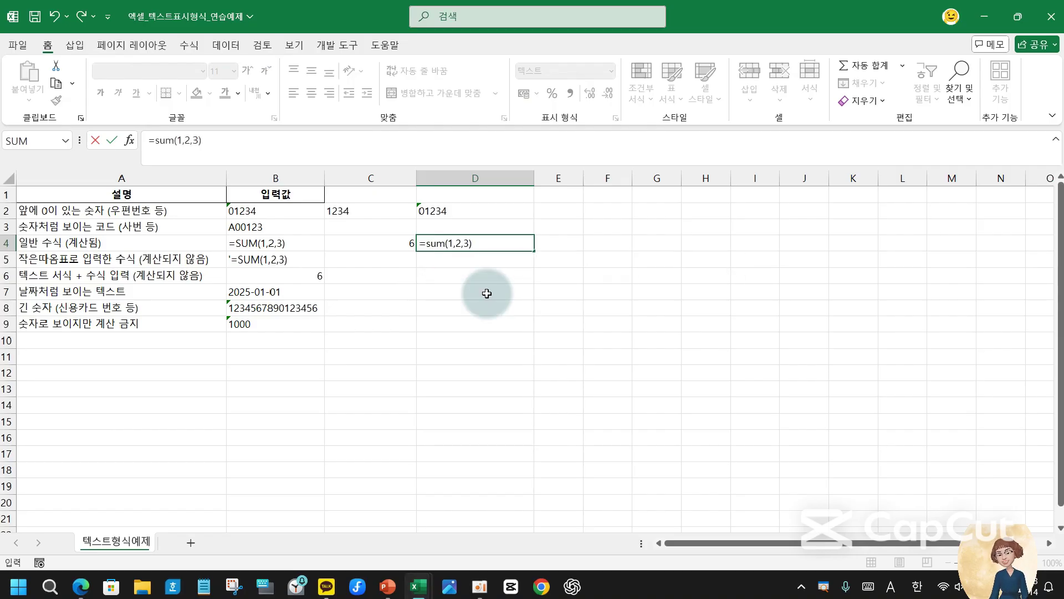
key(Return)
key(Up)
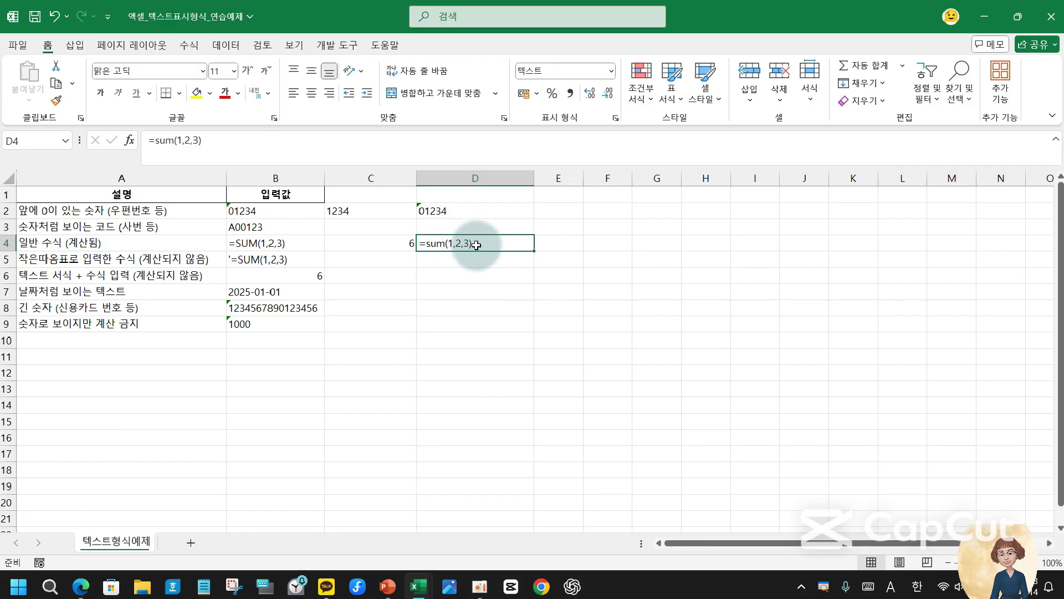
click(78, 263)
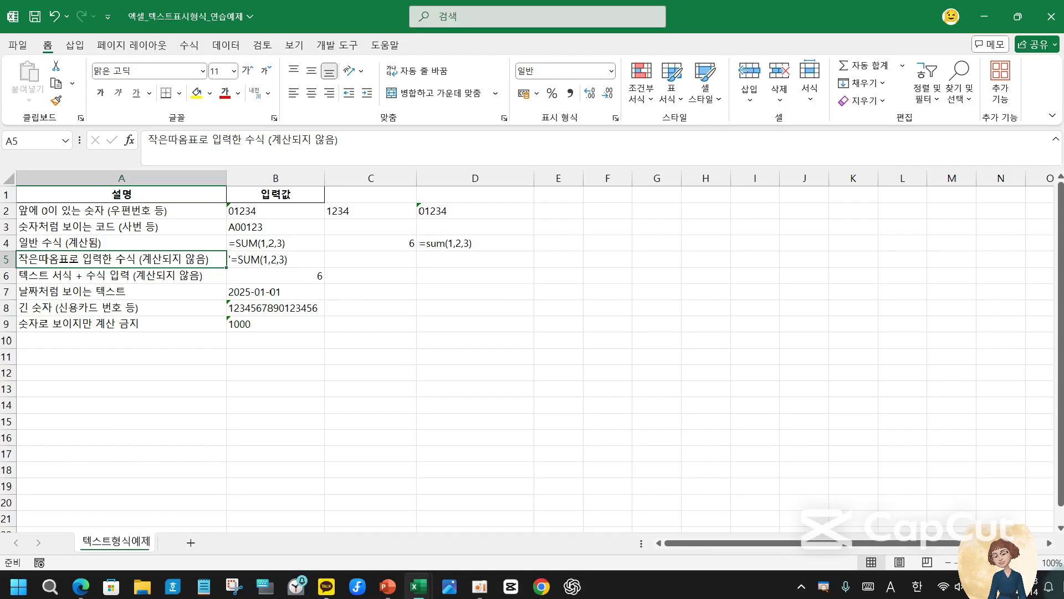
click(1063, 593)
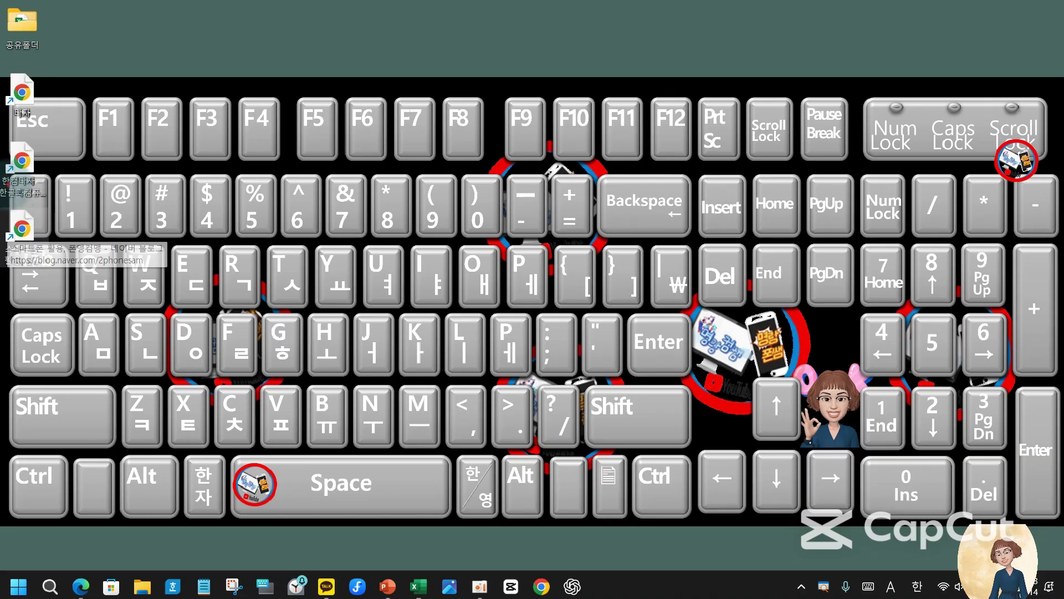
- Delete both Chrome shortcuts from the desktop
click(21, 166)
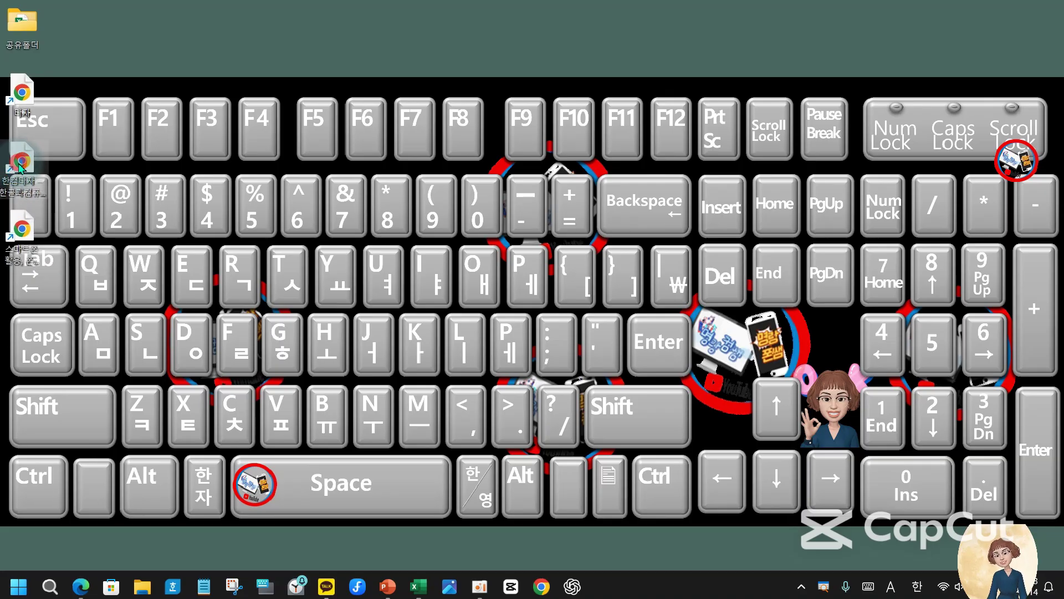
right_click(21, 166)
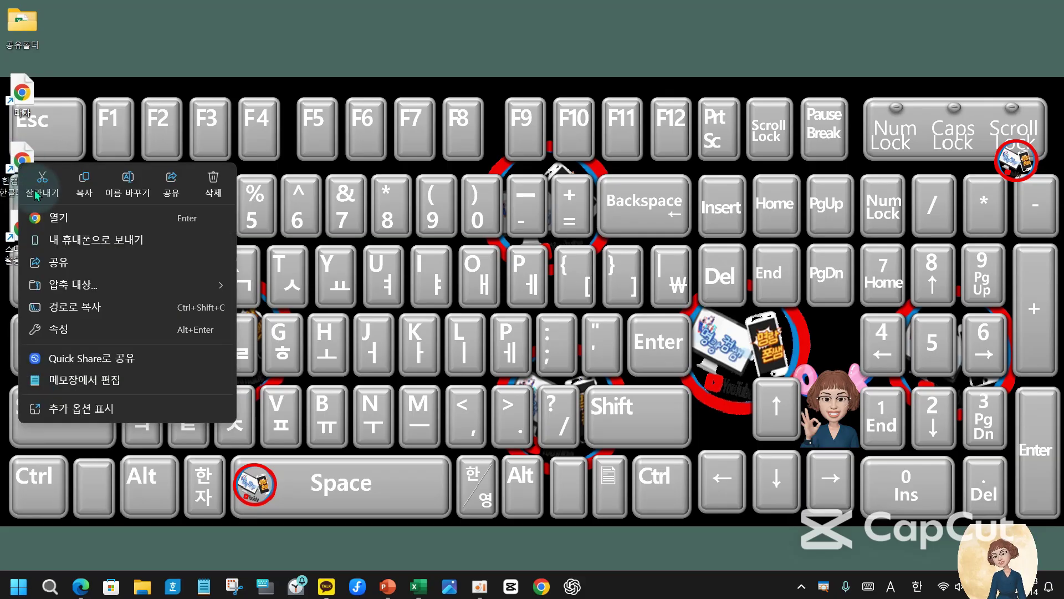
click(200, 184)
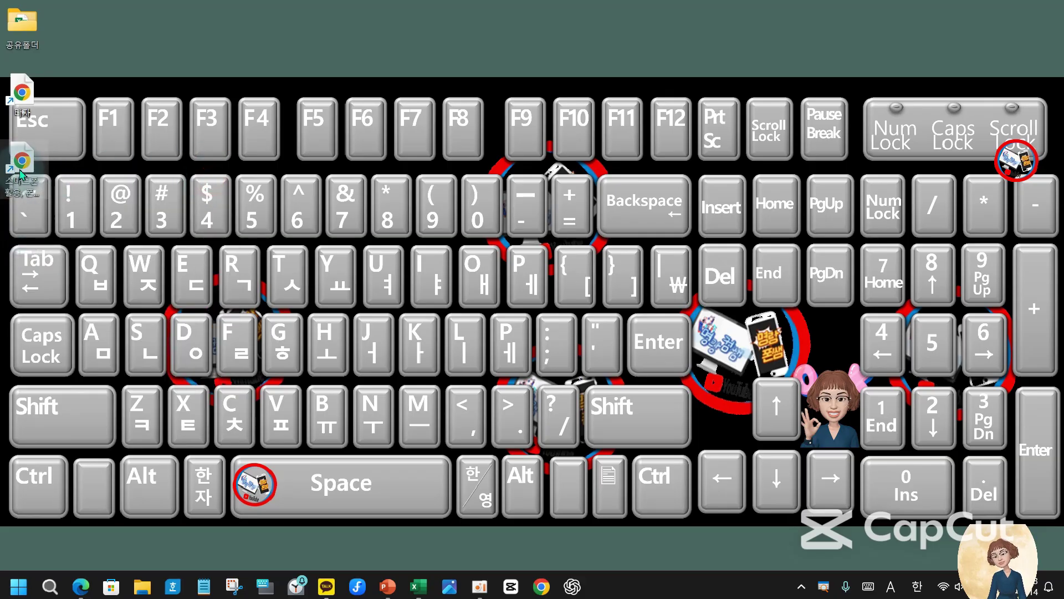
right_click(20, 166)
click(213, 183)
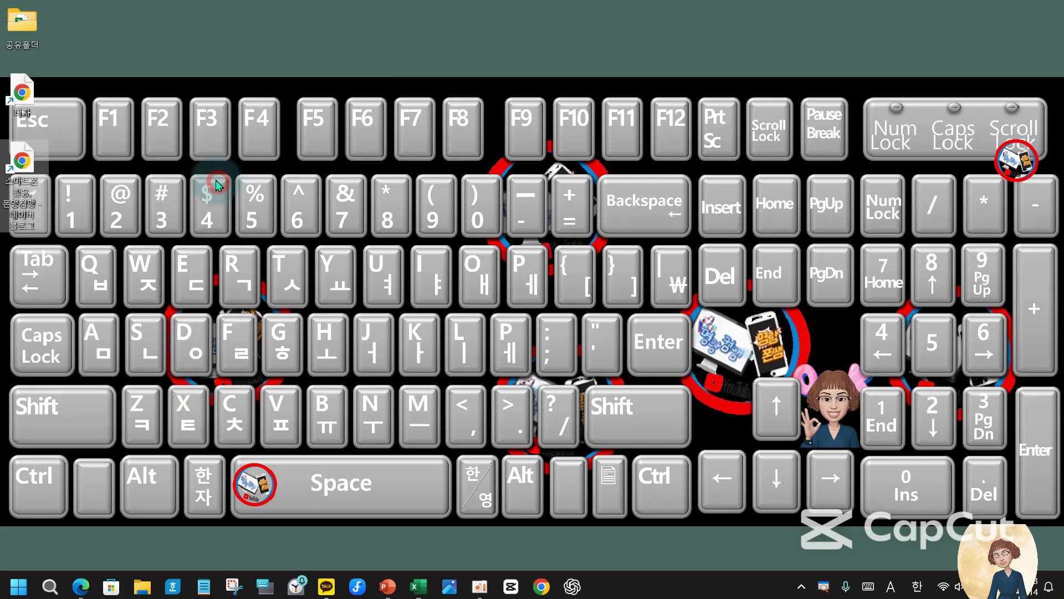
right_click(20, 95)
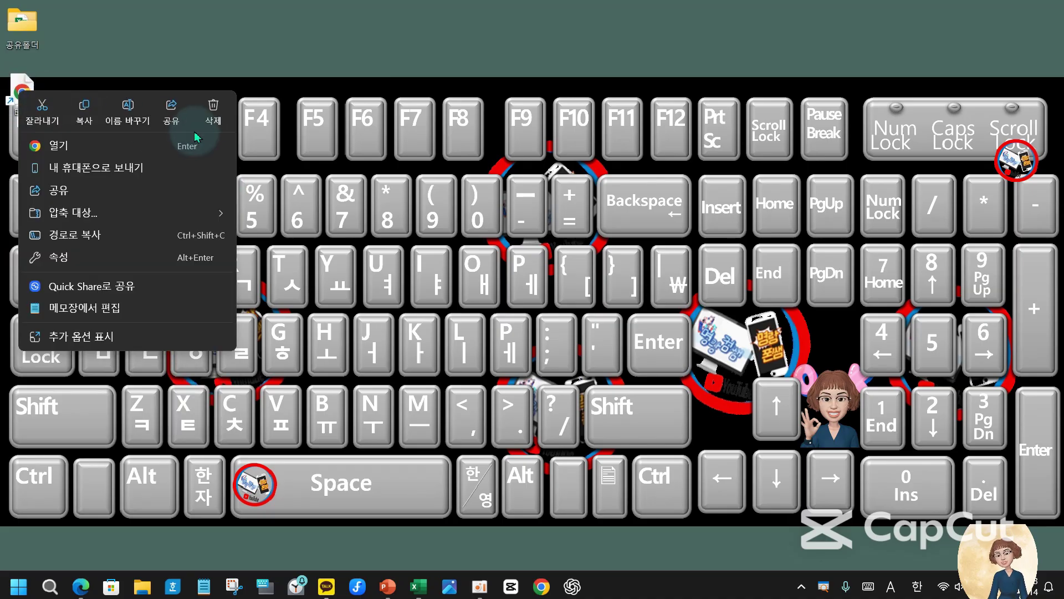
click(209, 107)
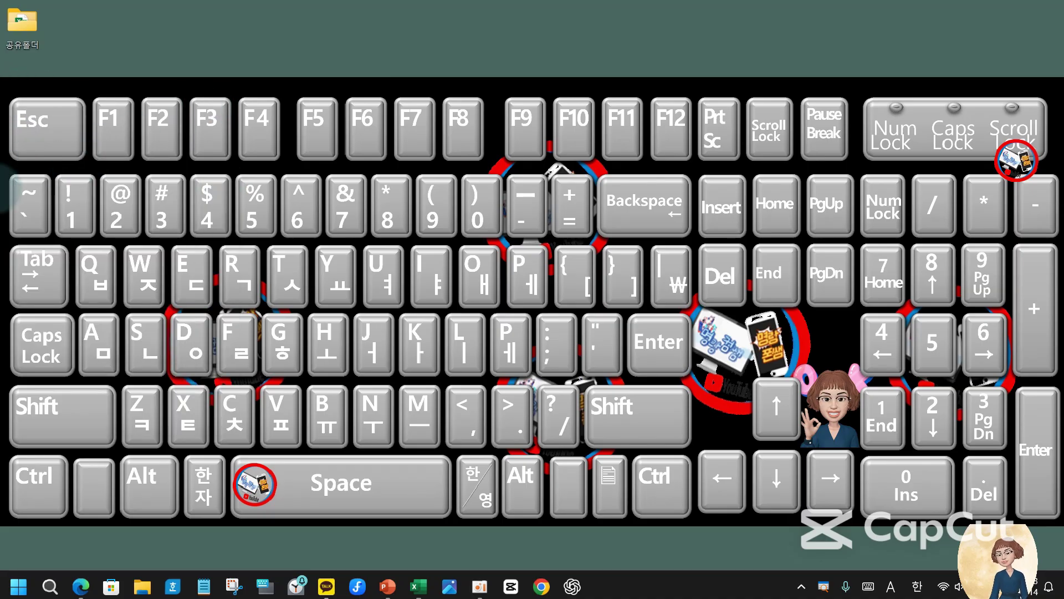
- Highlight the ~ and backtick keys with red rectangles, then clear the annotations
drag(41, 233, 50, 241)
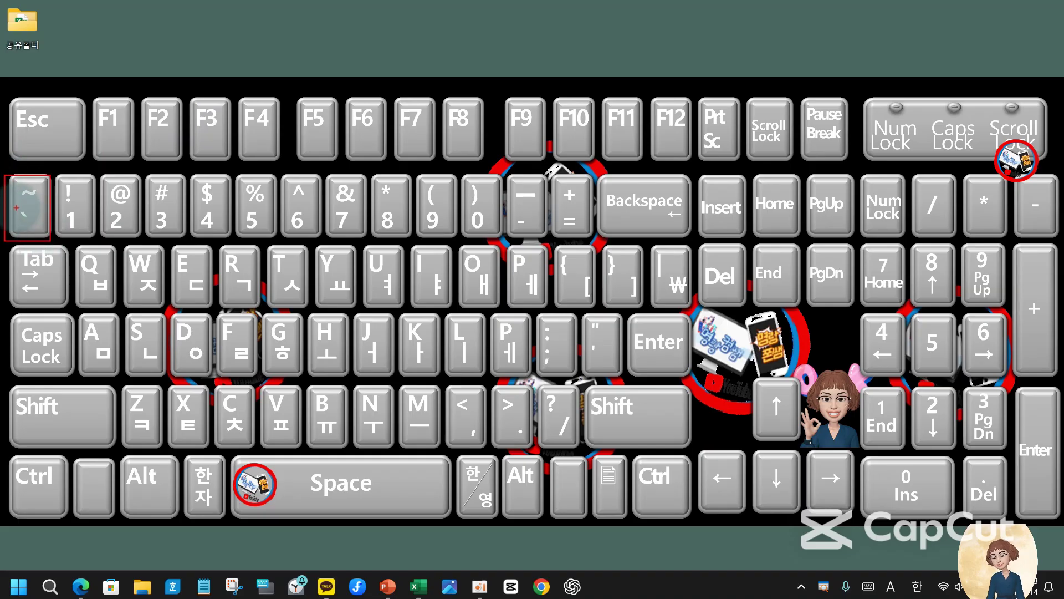
mouse_move(15, 206)
mouse_down()
mouse_move(33, 229)
mouse_move(53, 188)
mouse_up()
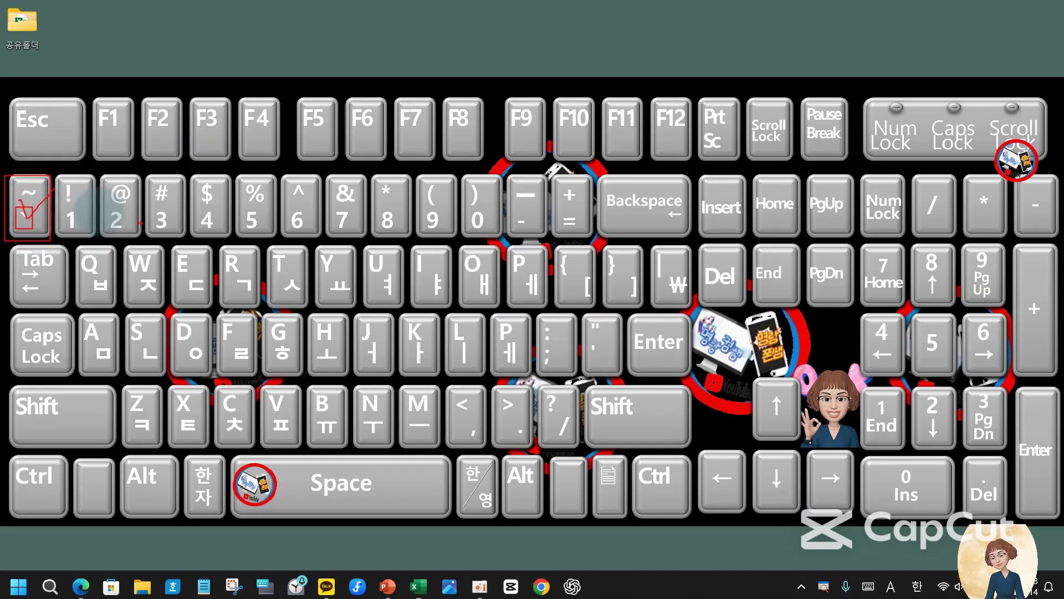
key(Escape)
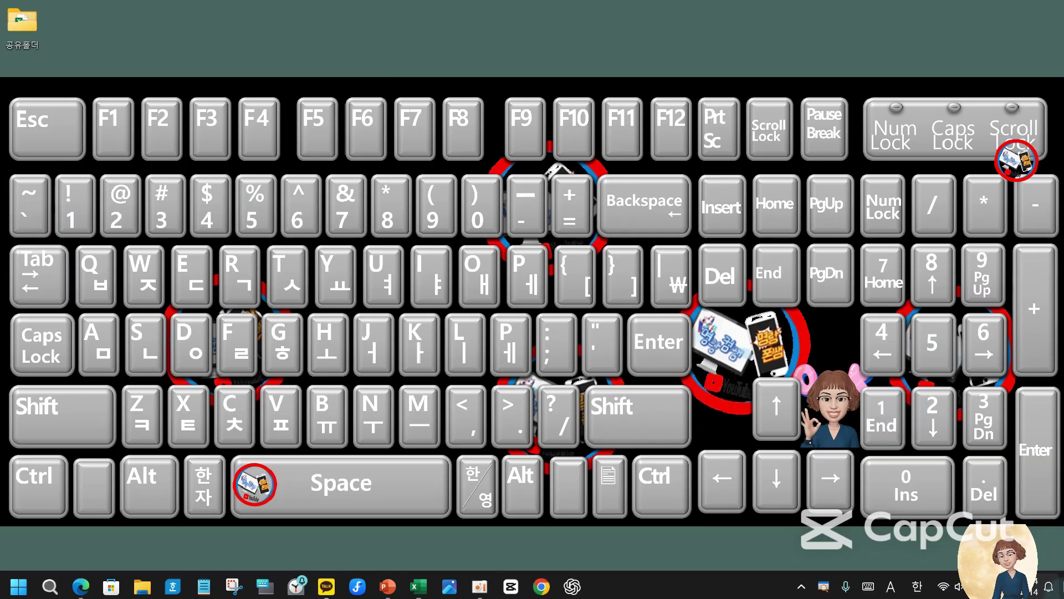
- Bring Excel back and switch to the 엑셀_텍스트표시형식_연습예제 workbook
mouse_move(418, 586)
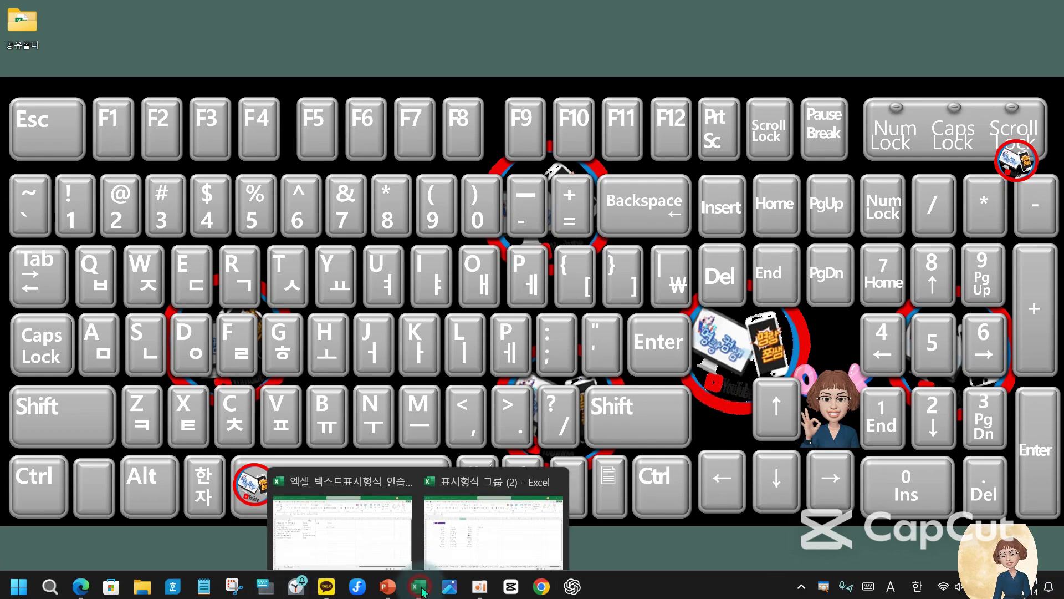
click(549, 478)
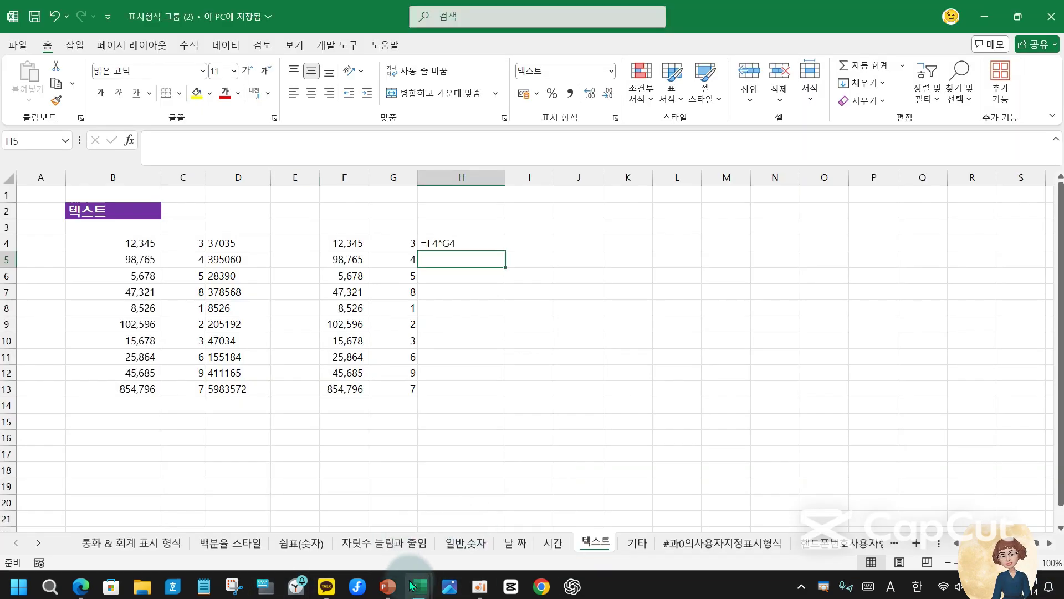
click(341, 527)
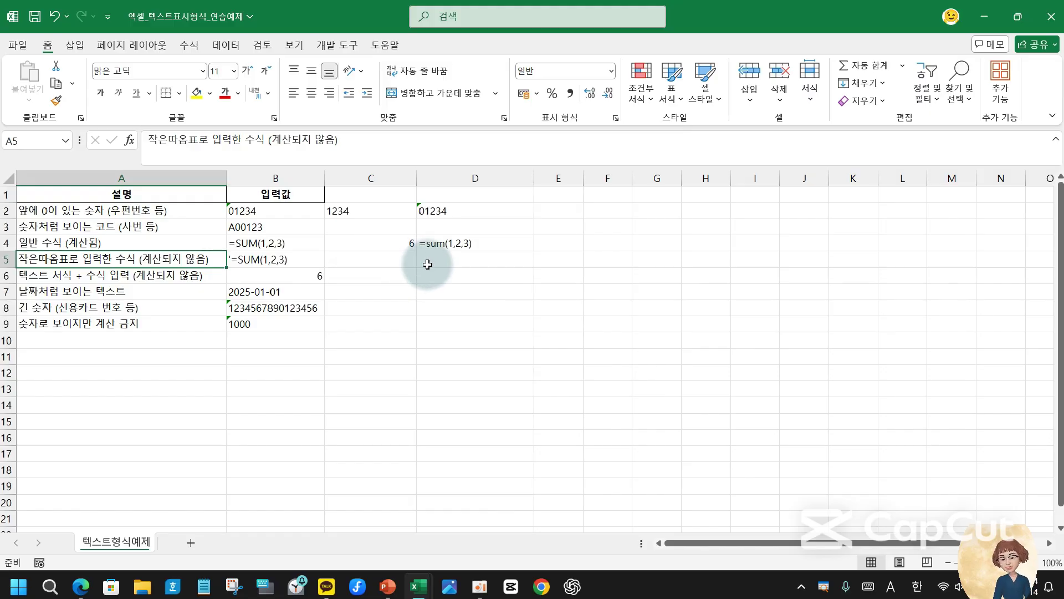
- Select row 5's label and entry and review the number formats without changing them
click(390, 262)
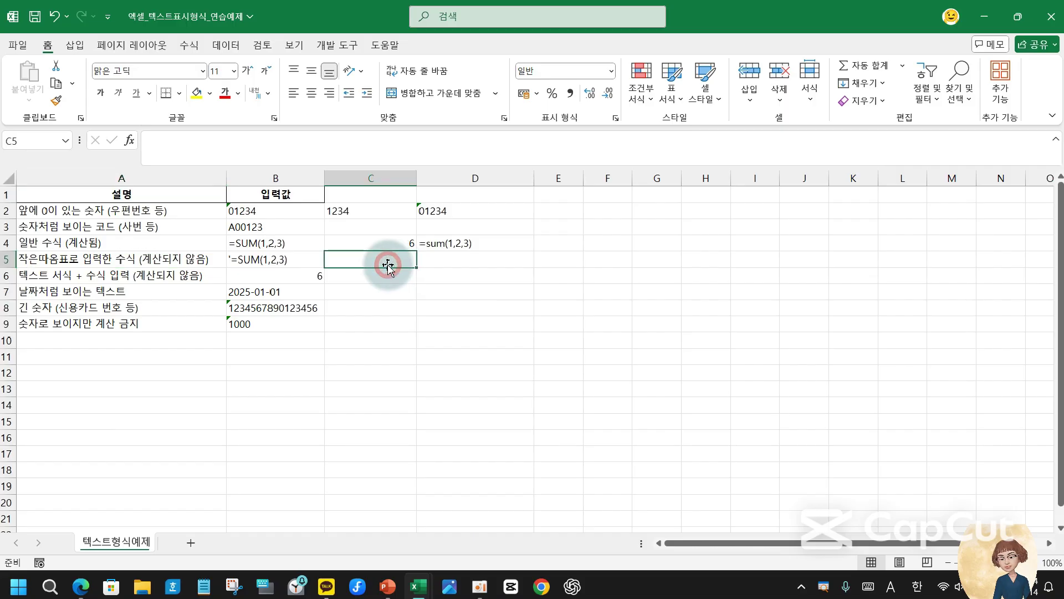
drag(114, 256, 253, 263)
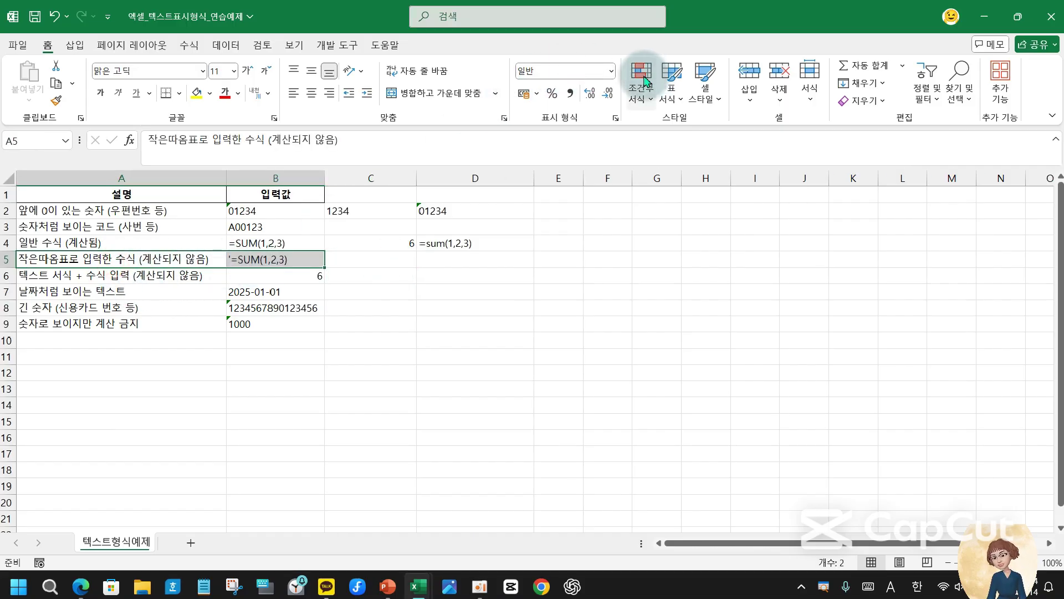
click(612, 71)
scroll(610, 355, down, 1)
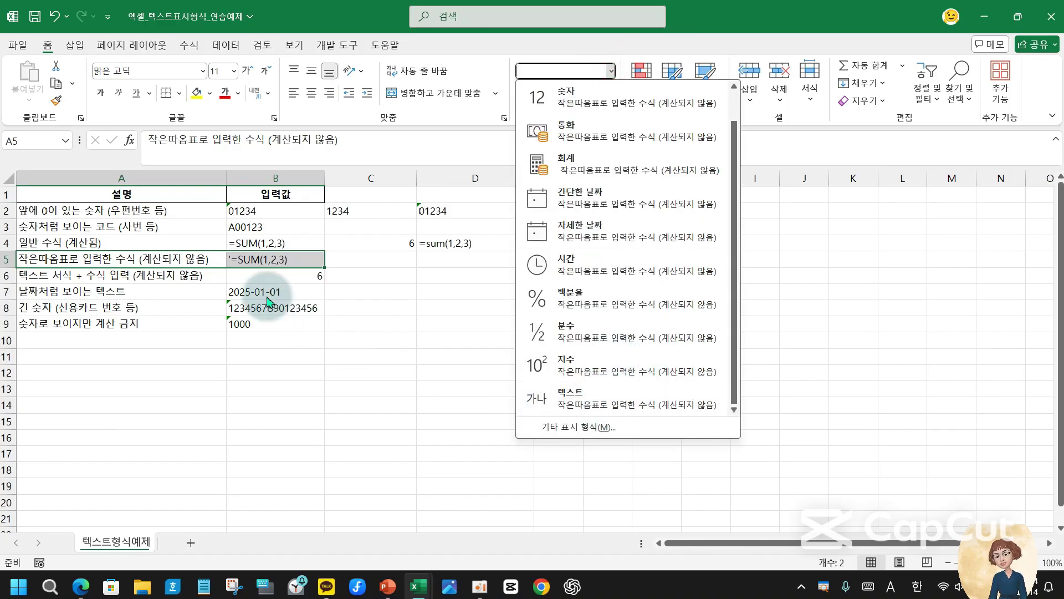
click(367, 269)
- Enter '=sum(1,2,3) in D5 so it shows as literal text, and check its contents
click(438, 256)
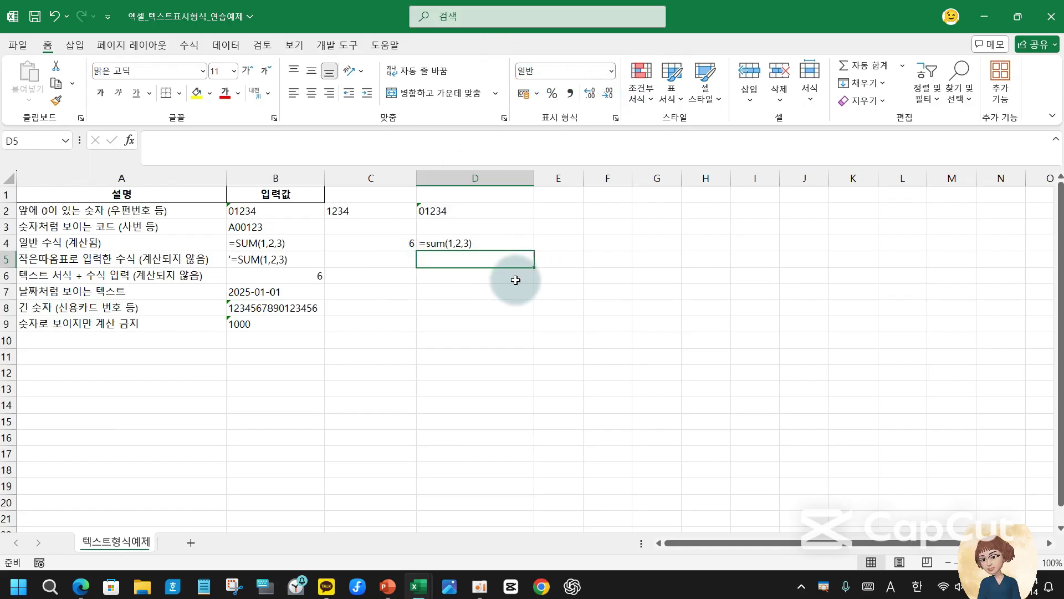
text('=sum(1,2,3)
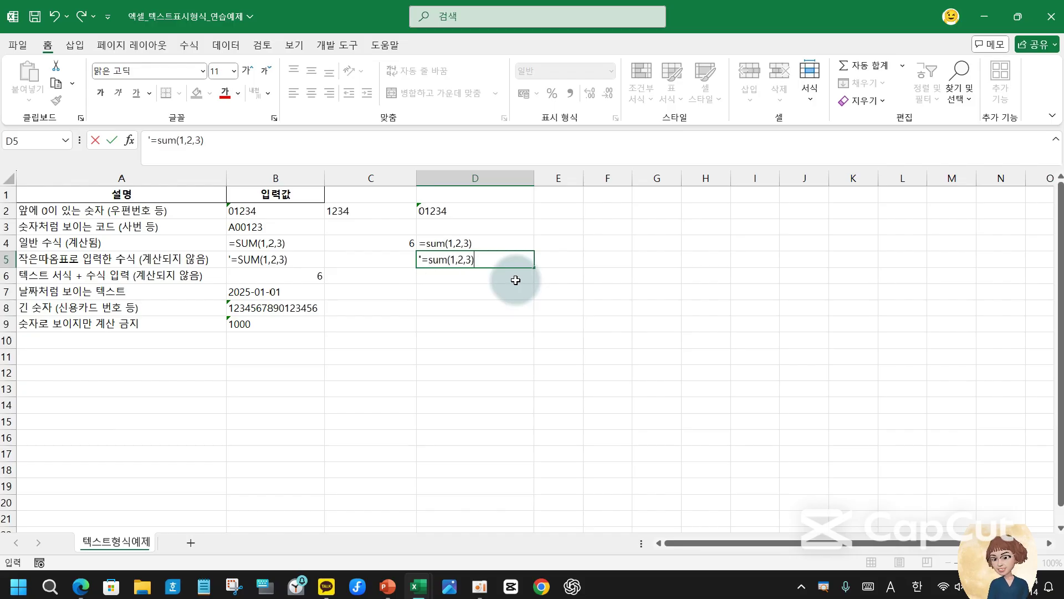
key(Return)
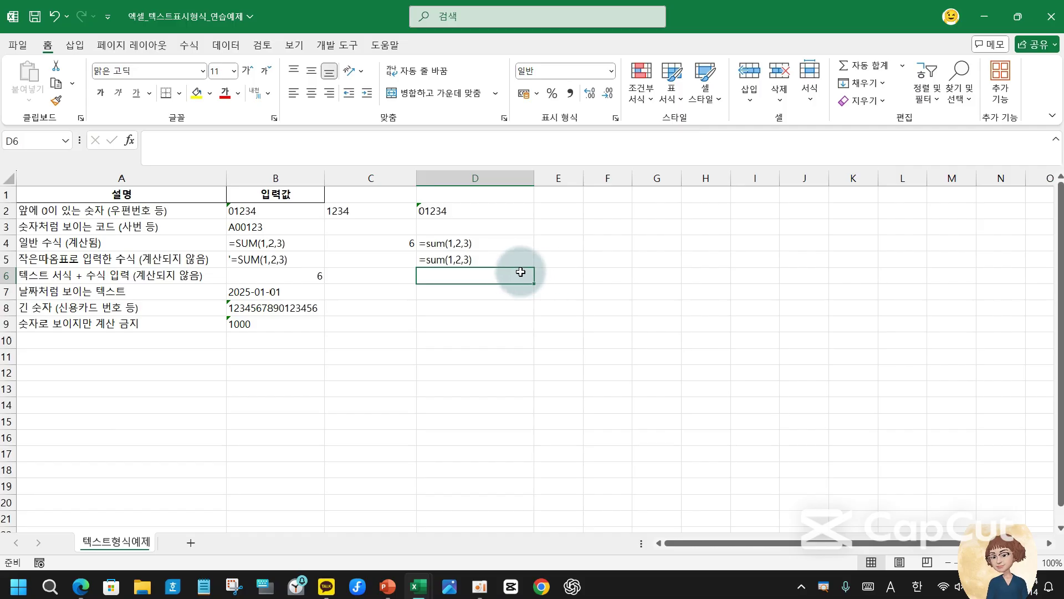
click(476, 259)
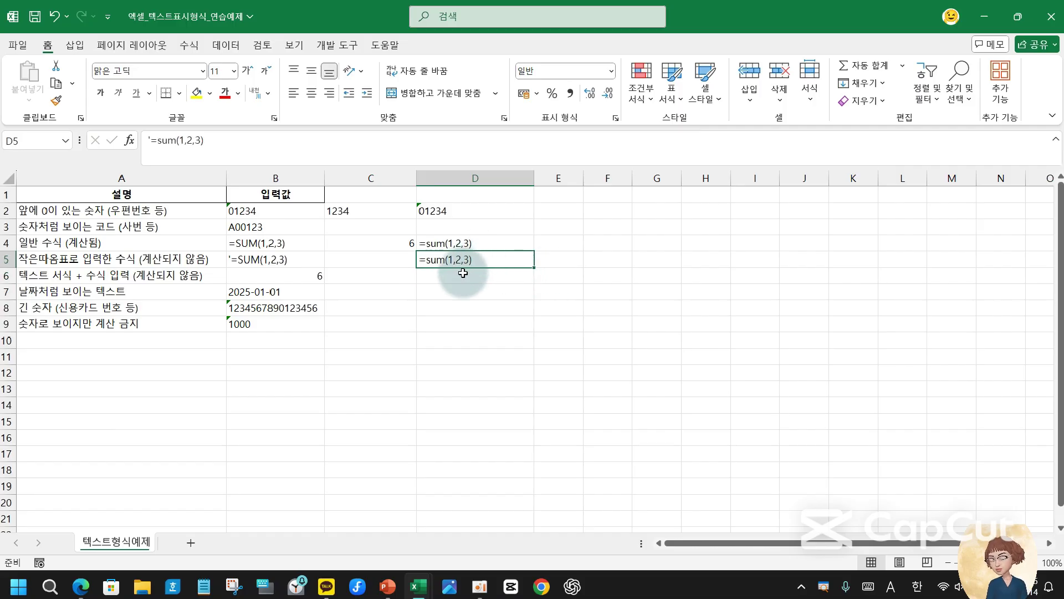
click(463, 273)
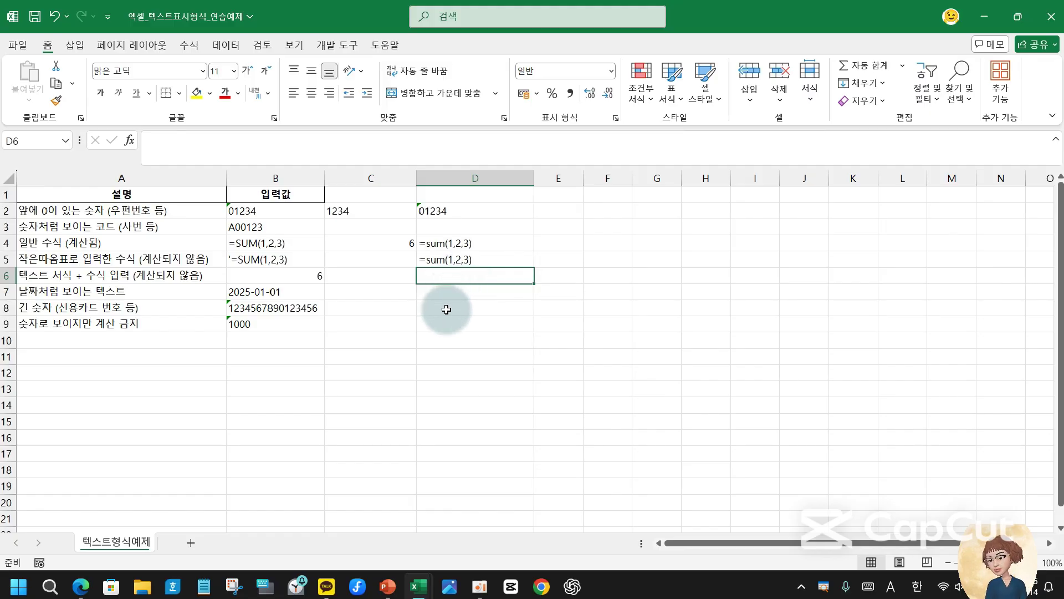
- Enter 6/12 in C7, which Excel converts to the date 06월 12일
click(73, 294)
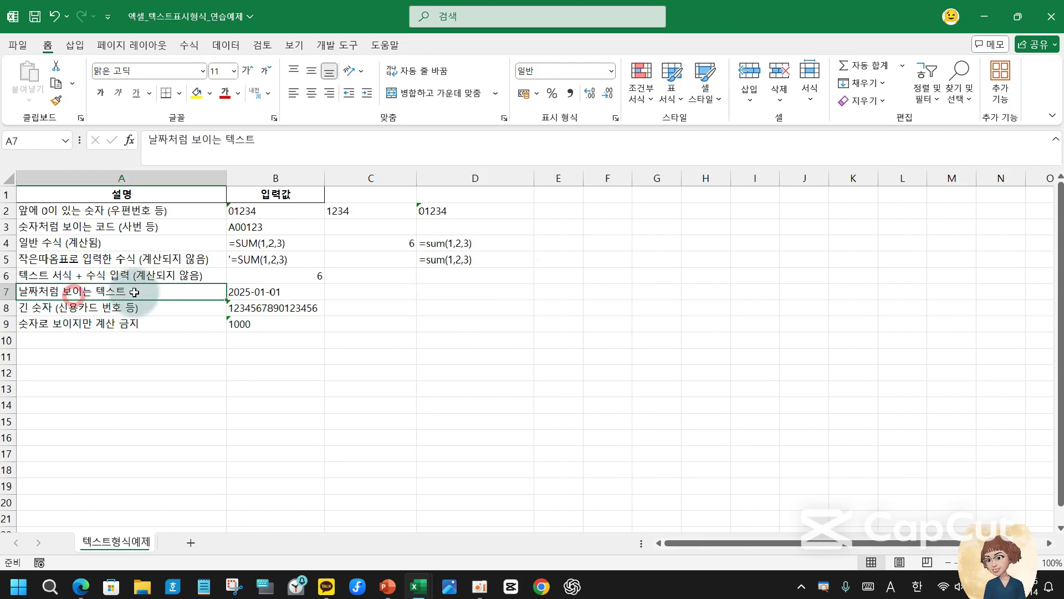
click(244, 292)
click(438, 293)
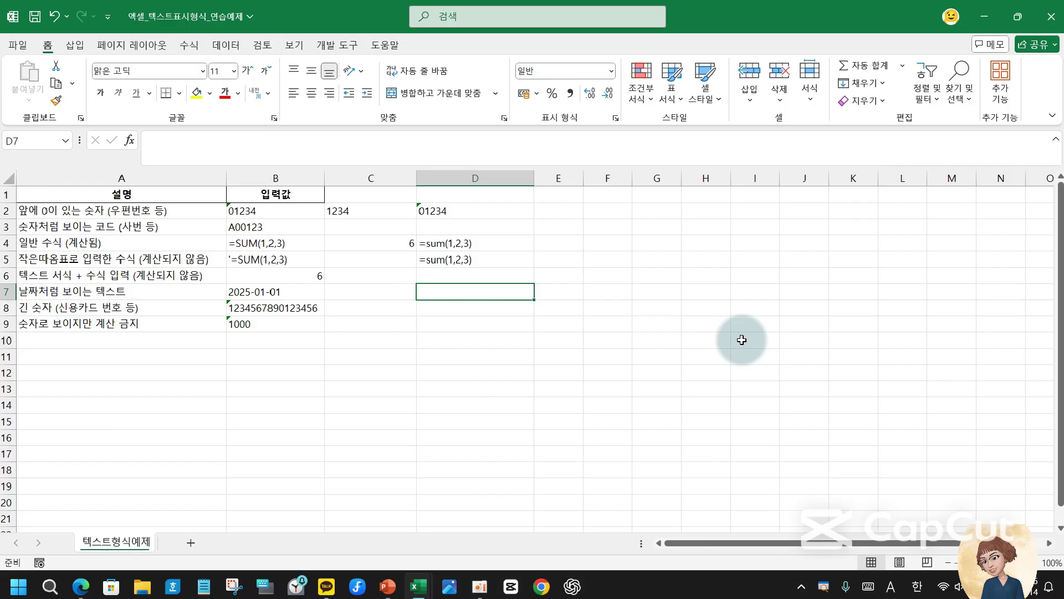
text(6)
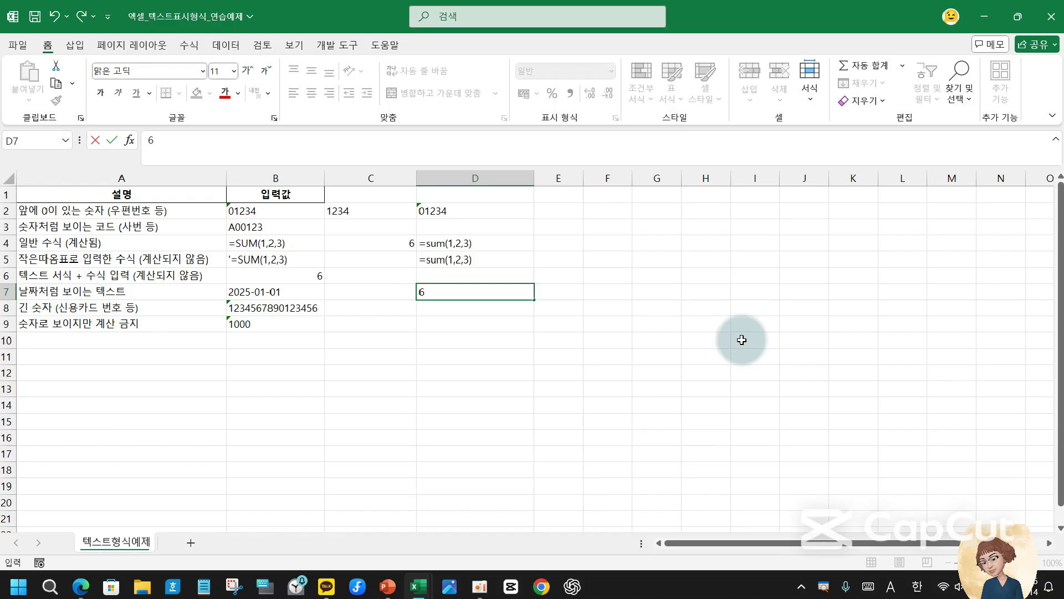
key(Escape)
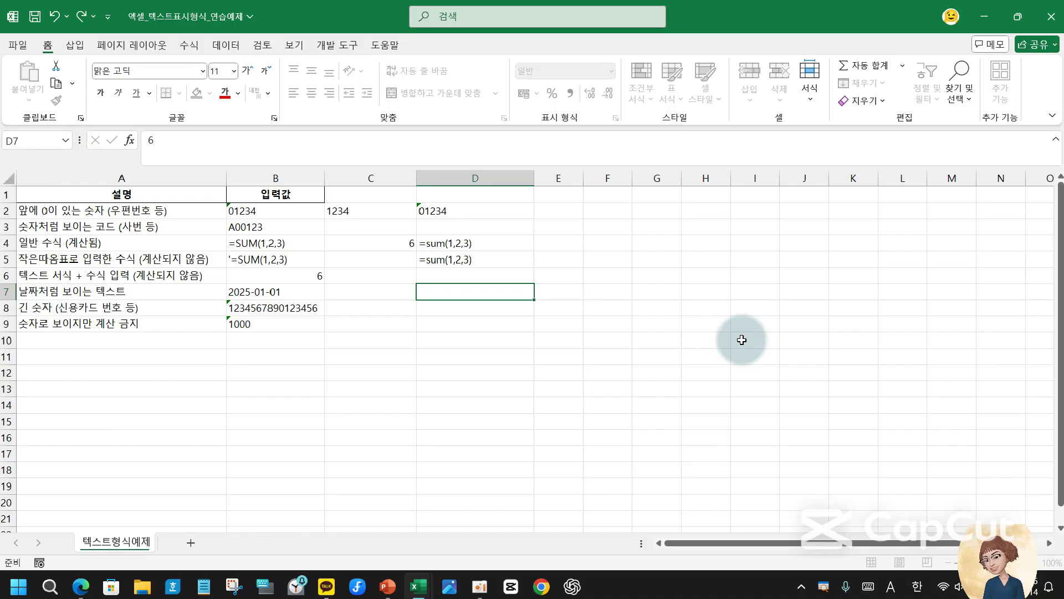
key(Left)
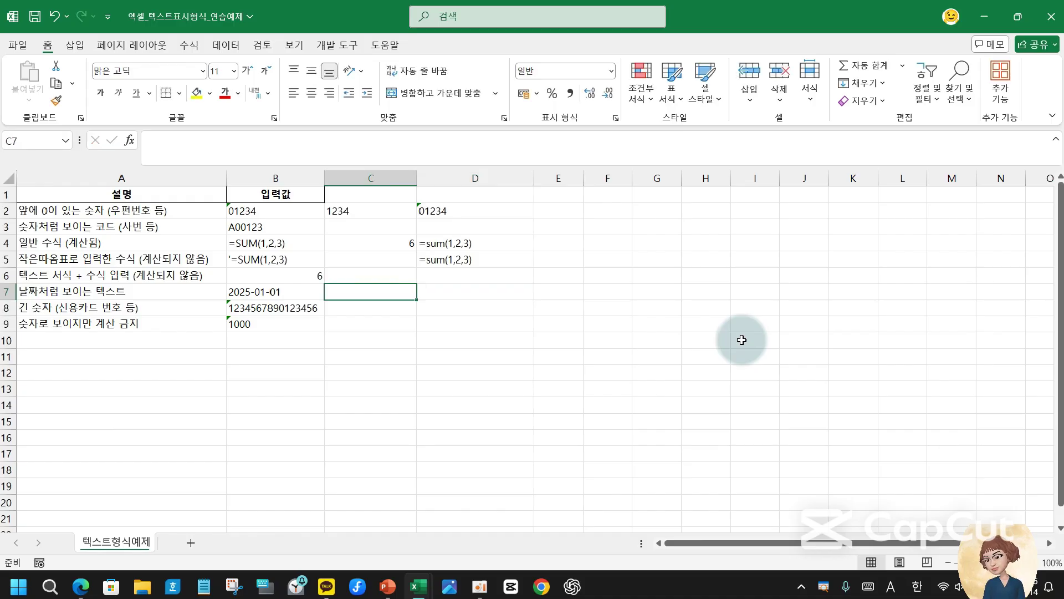
text(6/12)
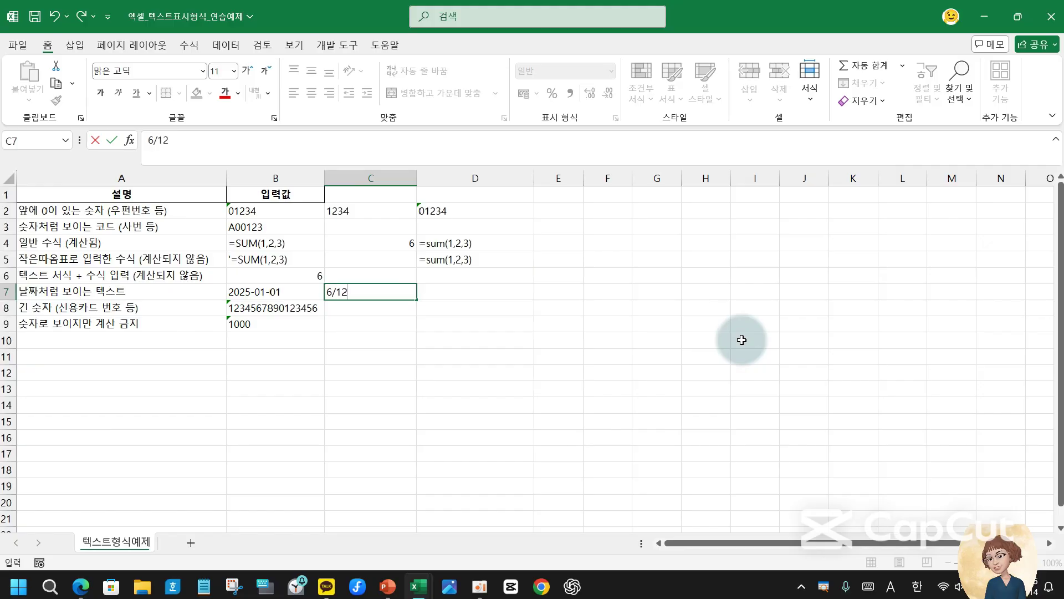
key(ctrl+Return)
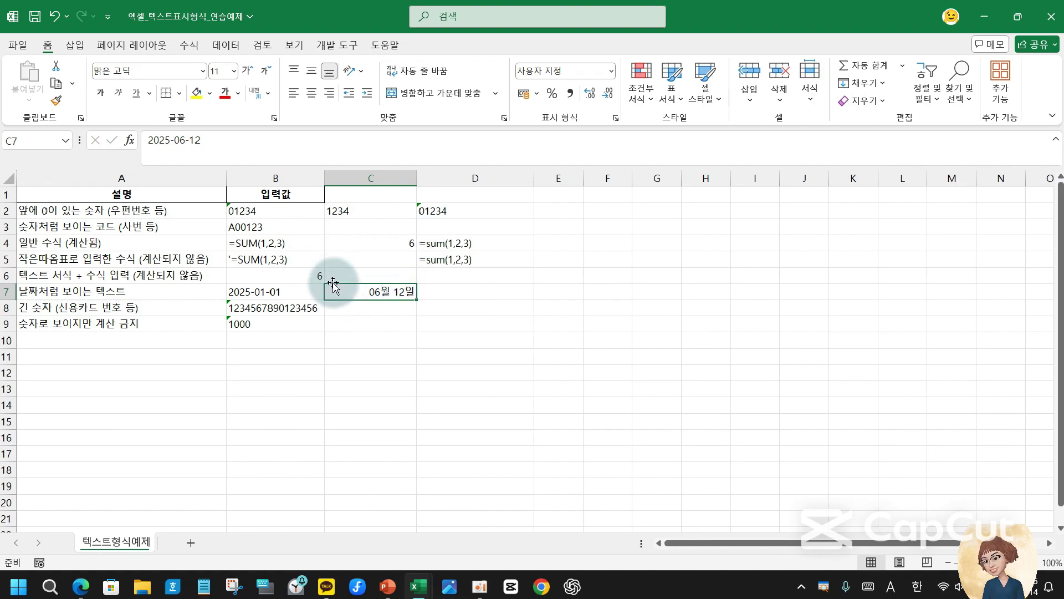
drag(260, 438, 261, 422)
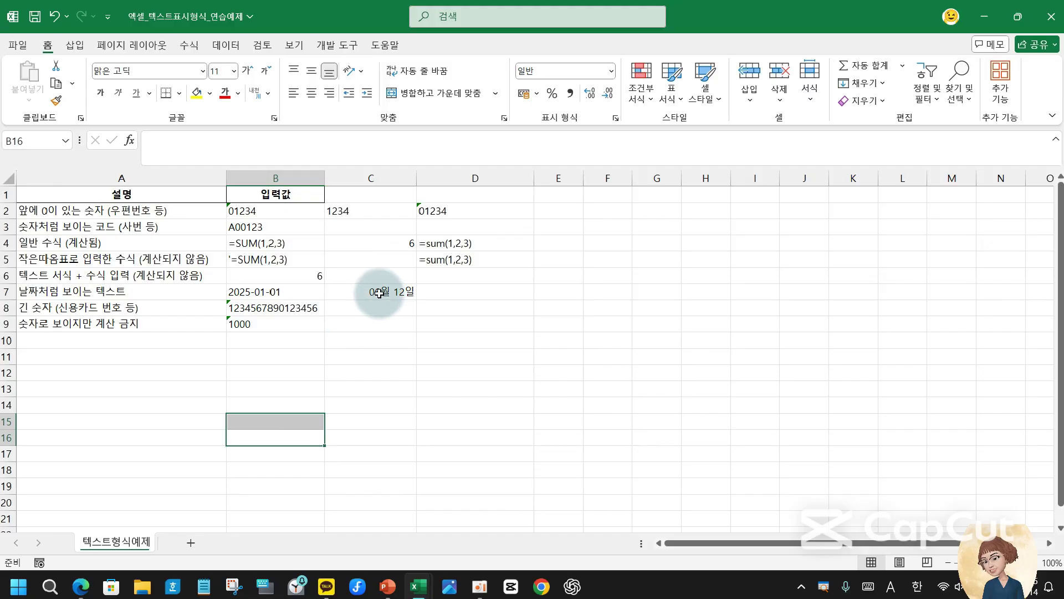
click(379, 294)
- Format D7 as Text, enter 6/12 as plain text, and narrow column D
click(467, 291)
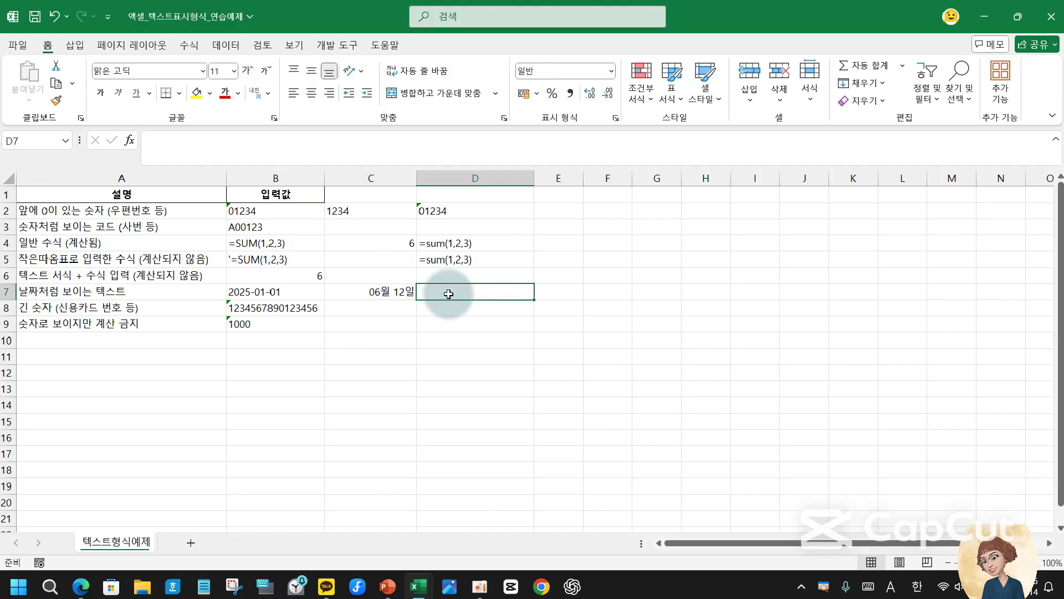
click(612, 70)
scroll(574, 348, down, 1)
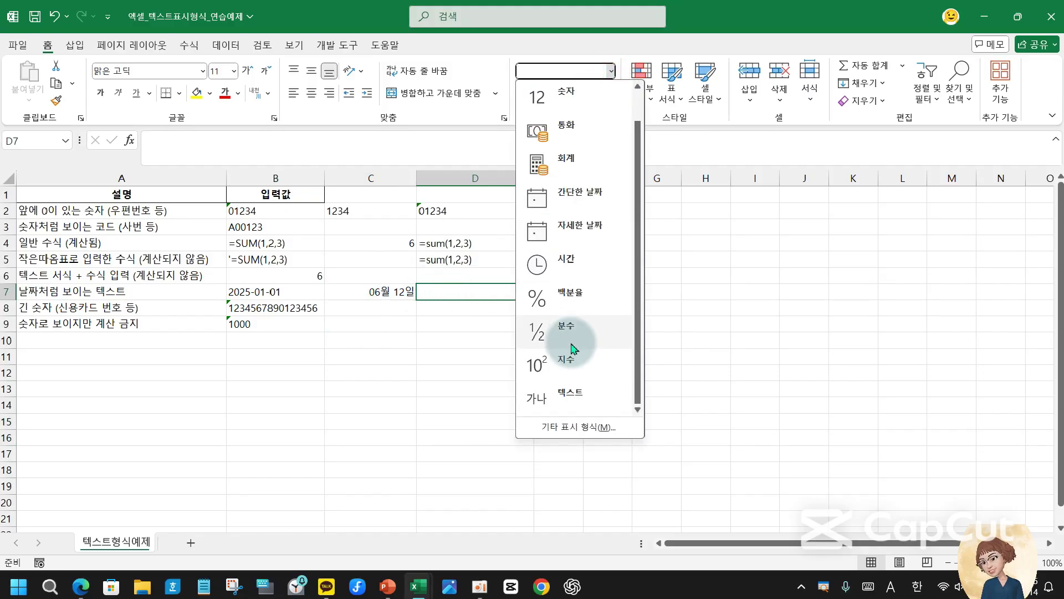
click(564, 391)
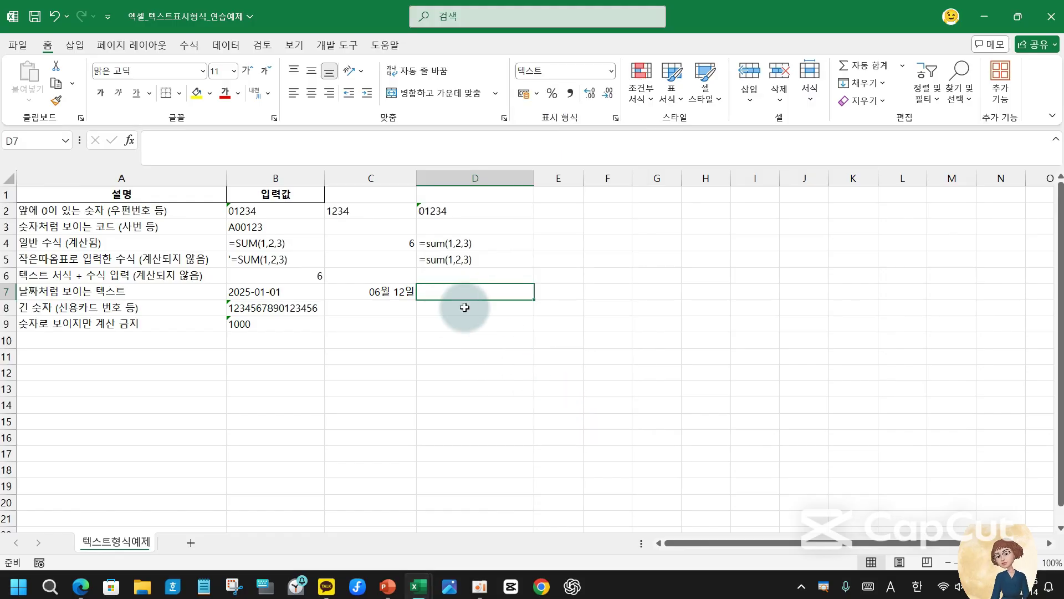
text(6/12)
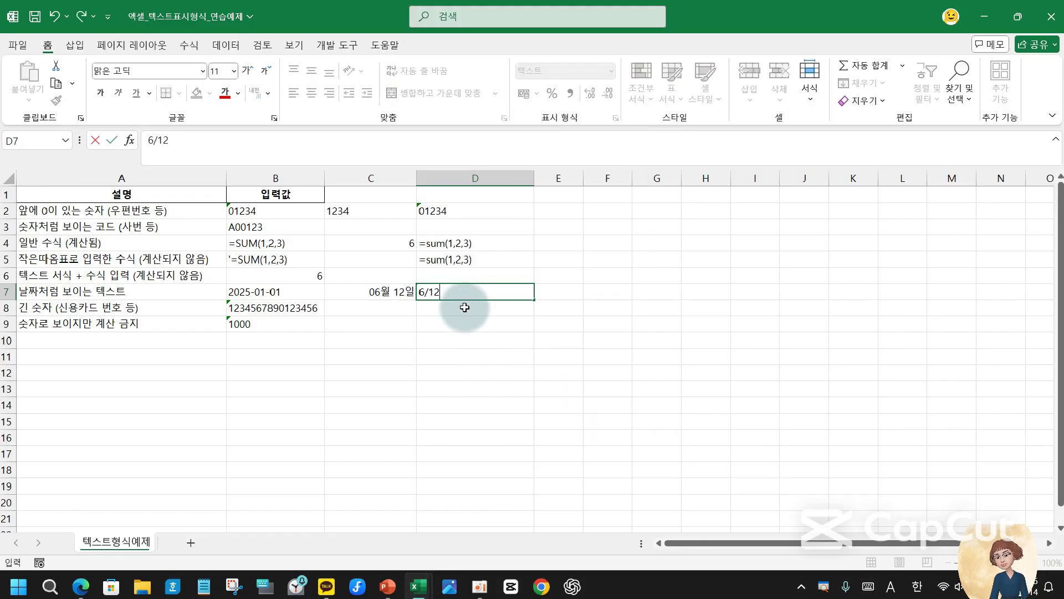
key(ctrl+Return)
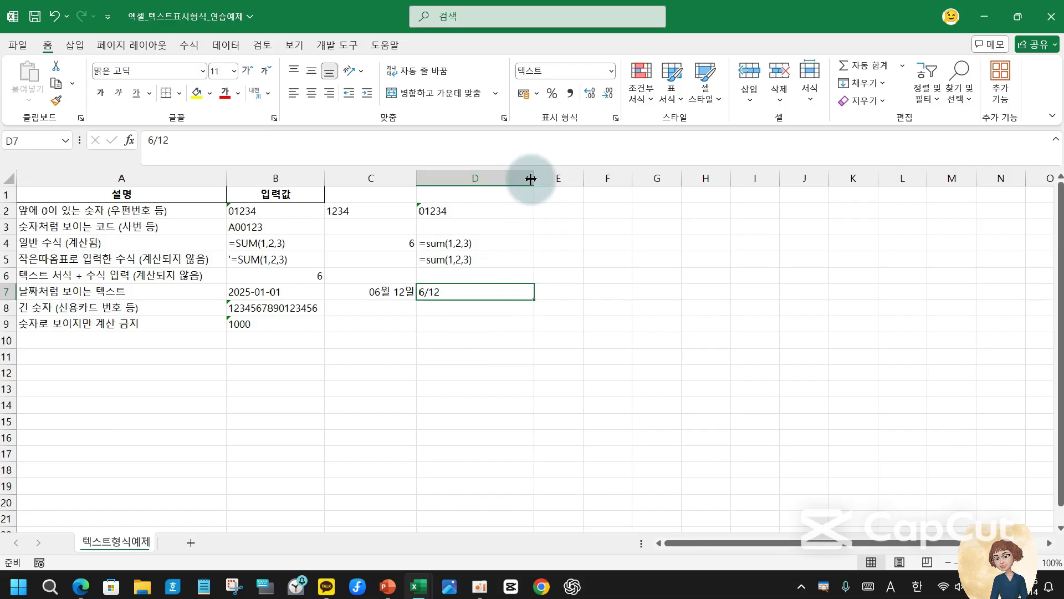
drag(532, 177, 498, 178)
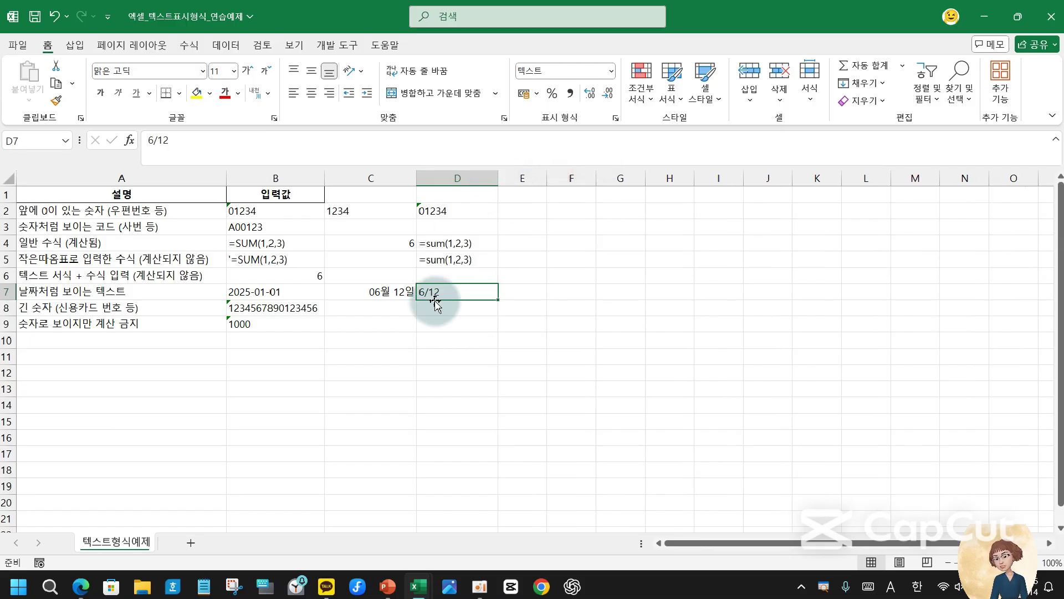
click(438, 311)
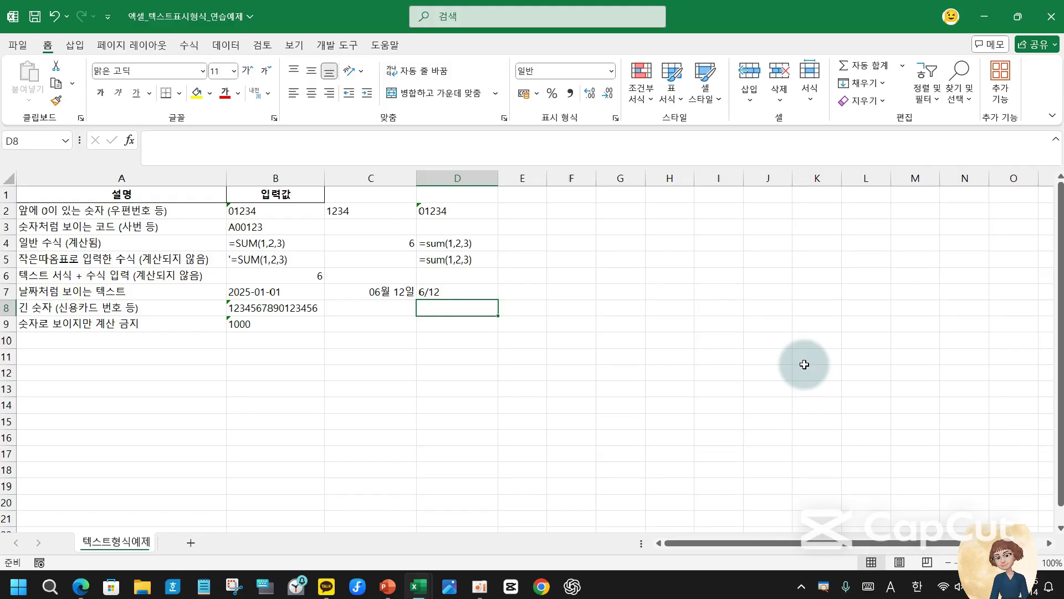
- Enter the long number in D8 and move its 1.23457E+17 result into C8
text(123456789123456789)
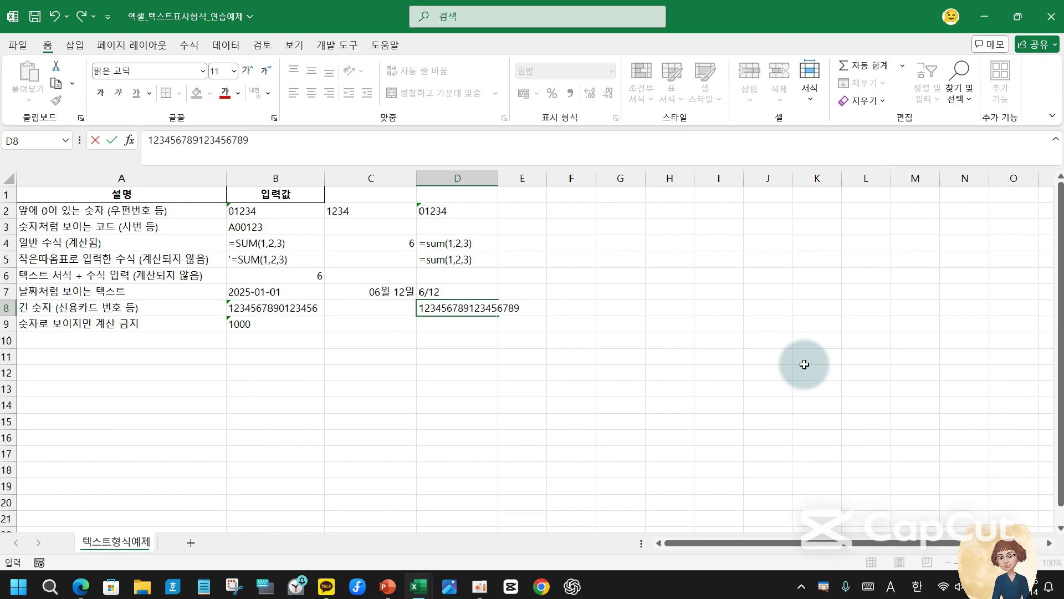
key(Return)
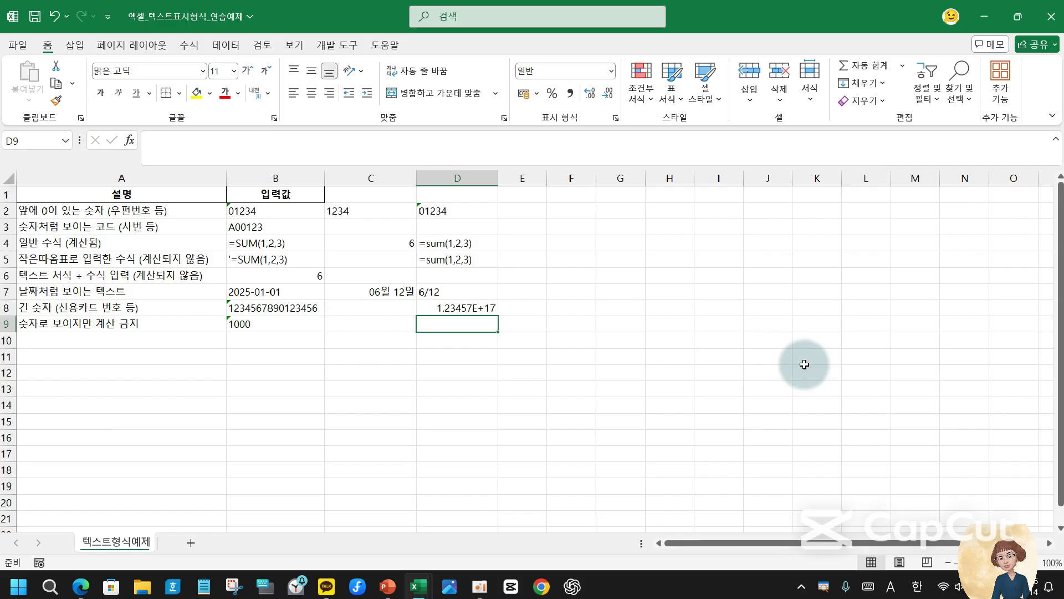
key(Up)
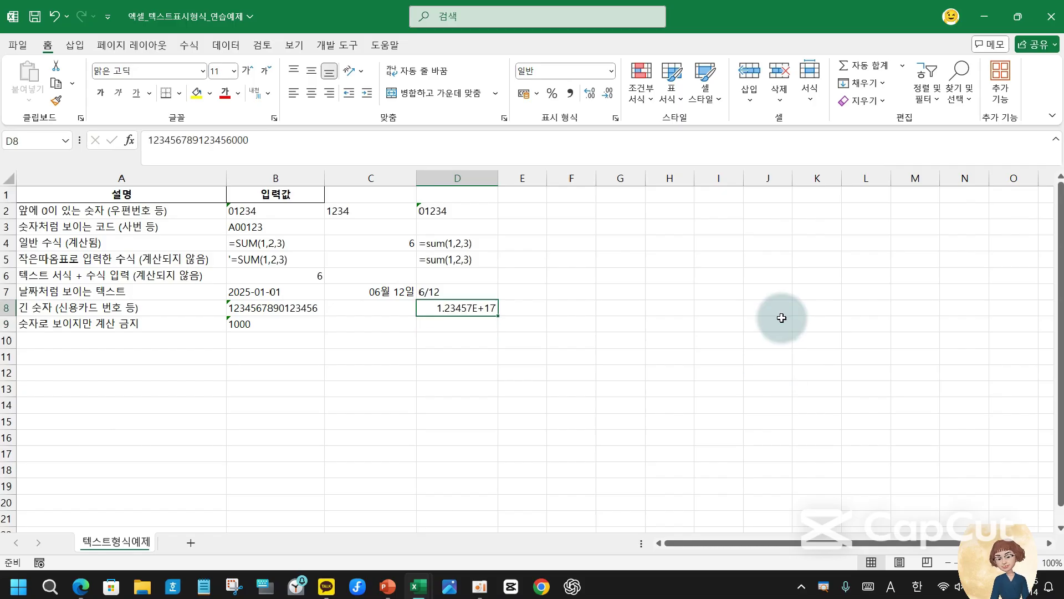
drag(416, 298, 508, 316)
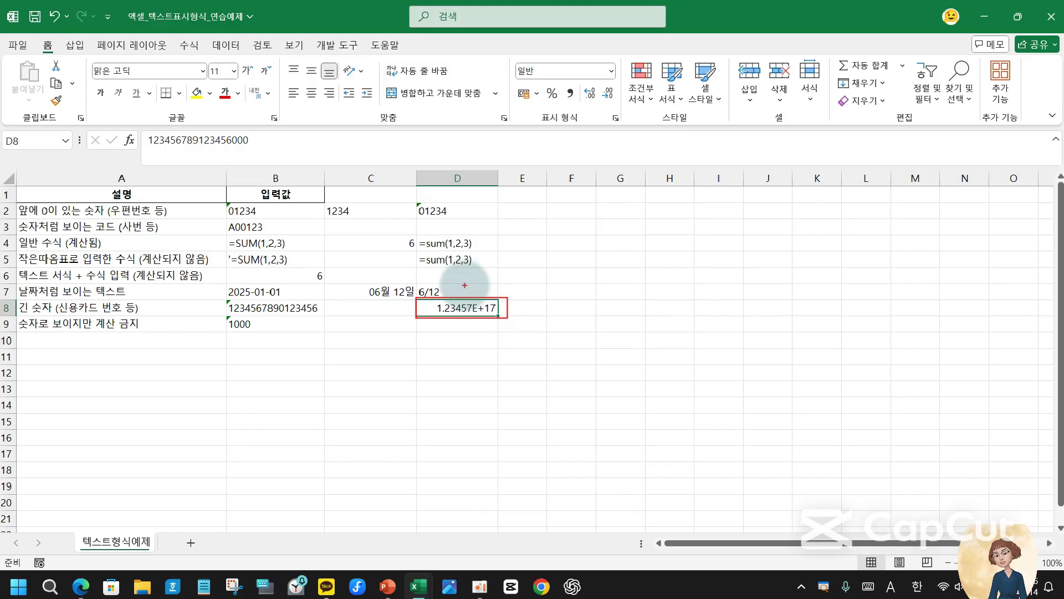
key(Escape)
drag(437, 315, 396, 308)
click(435, 307)
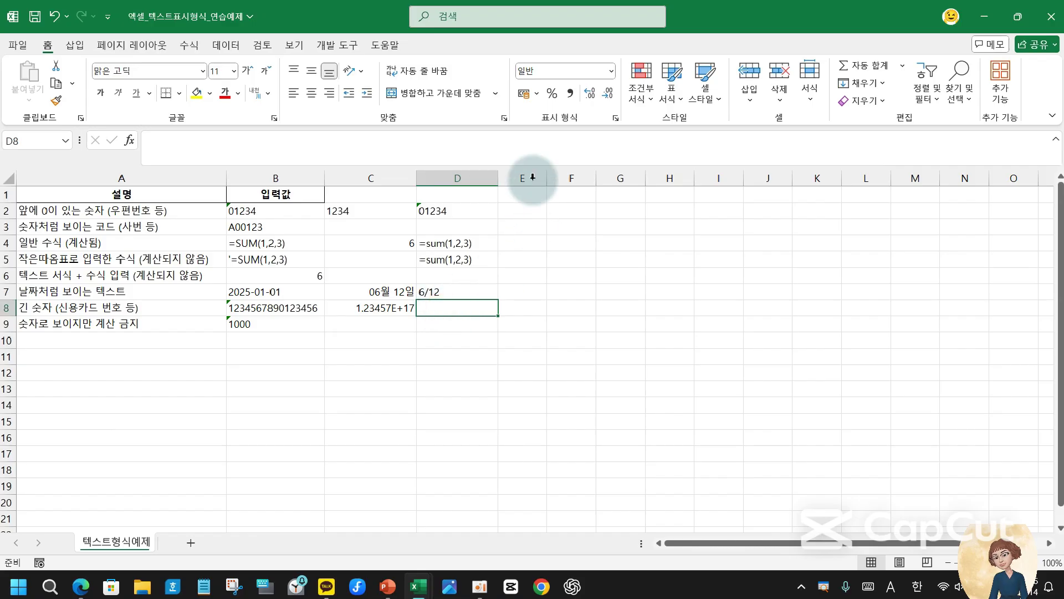
click(611, 71)
scroll(601, 347, down, 1)
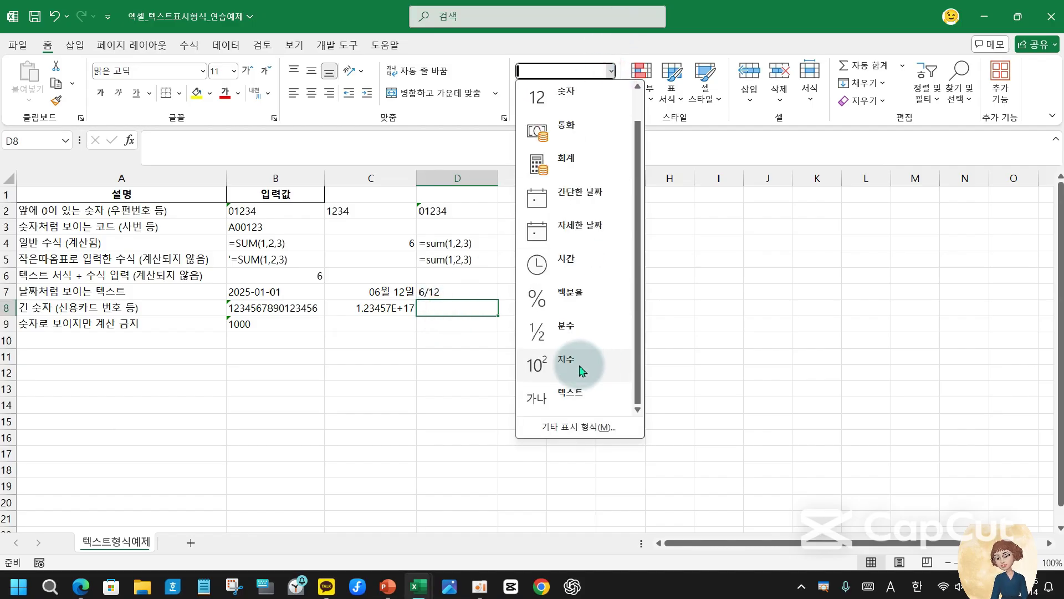
click(570, 380)
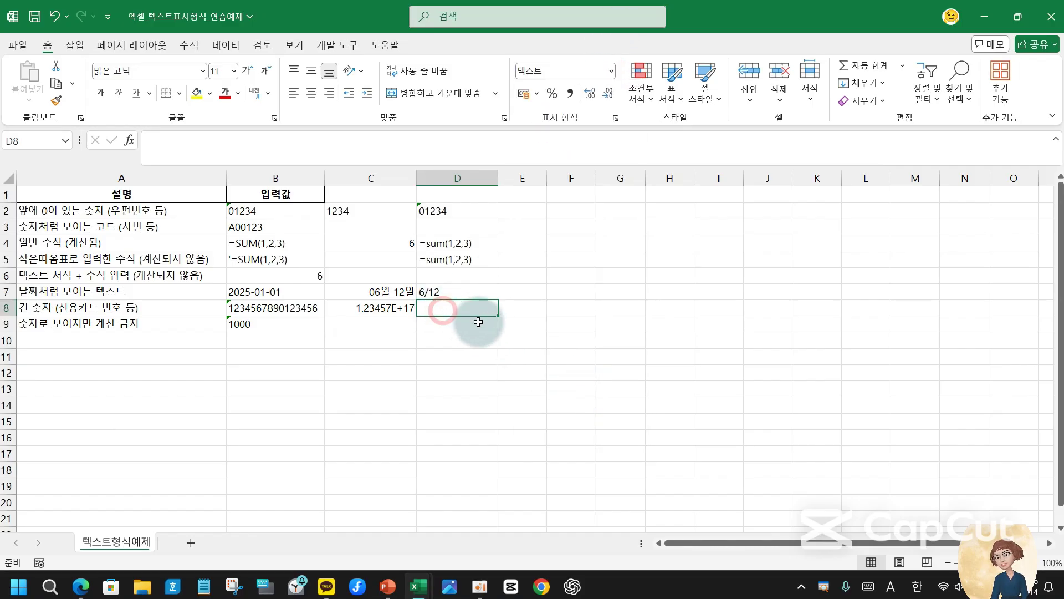
text(123456789123456789)
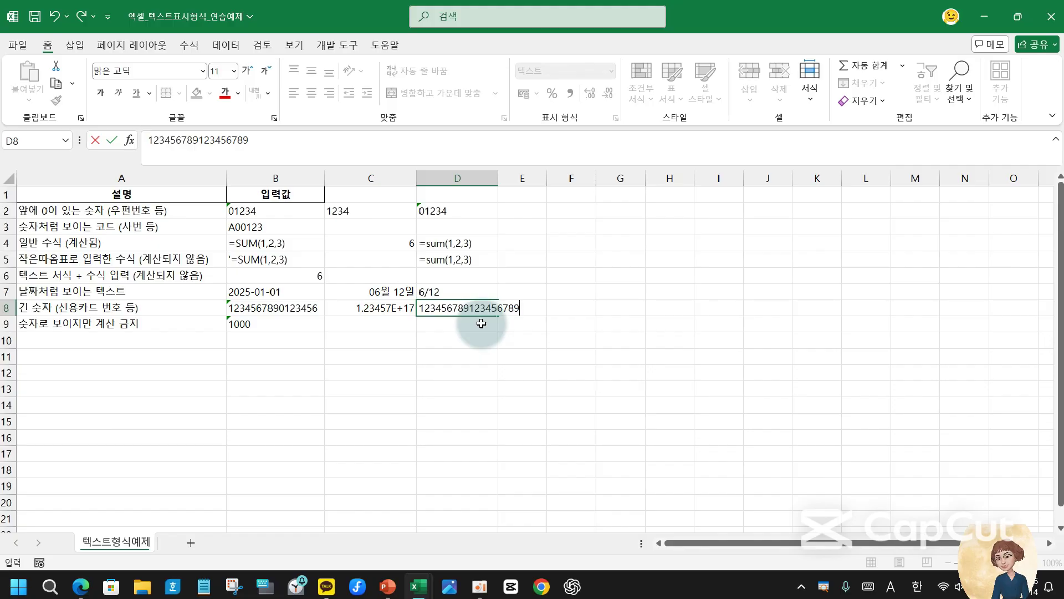
click(481, 324)
key(Up)
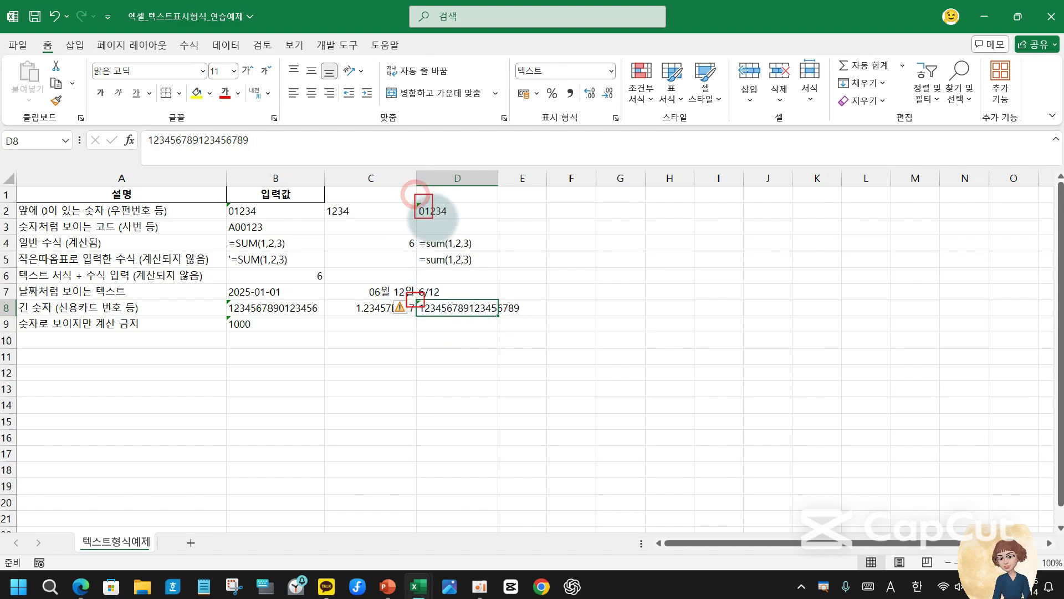
click(406, 311)
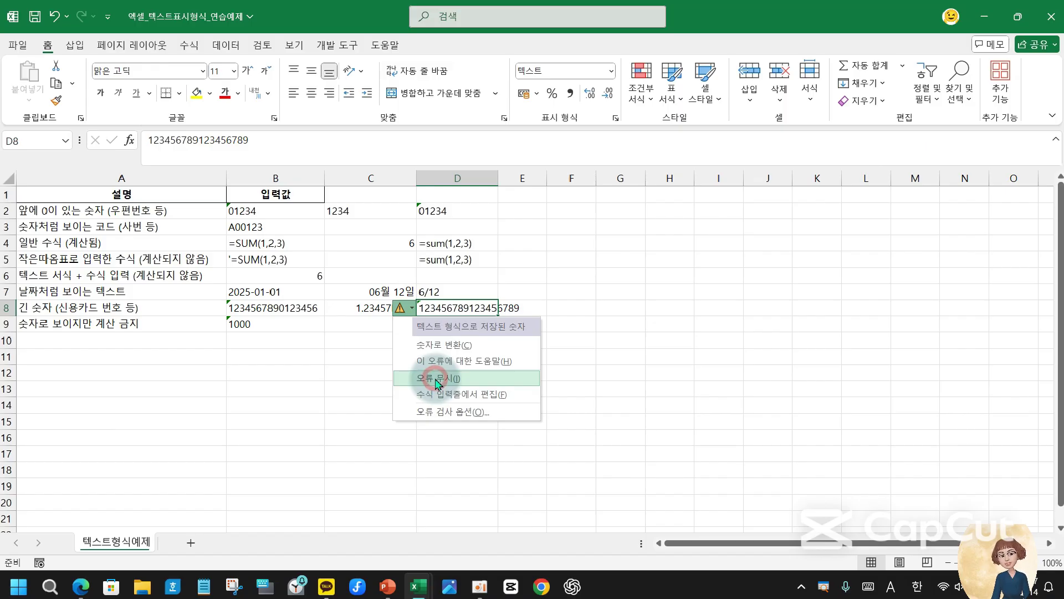
click(438, 381)
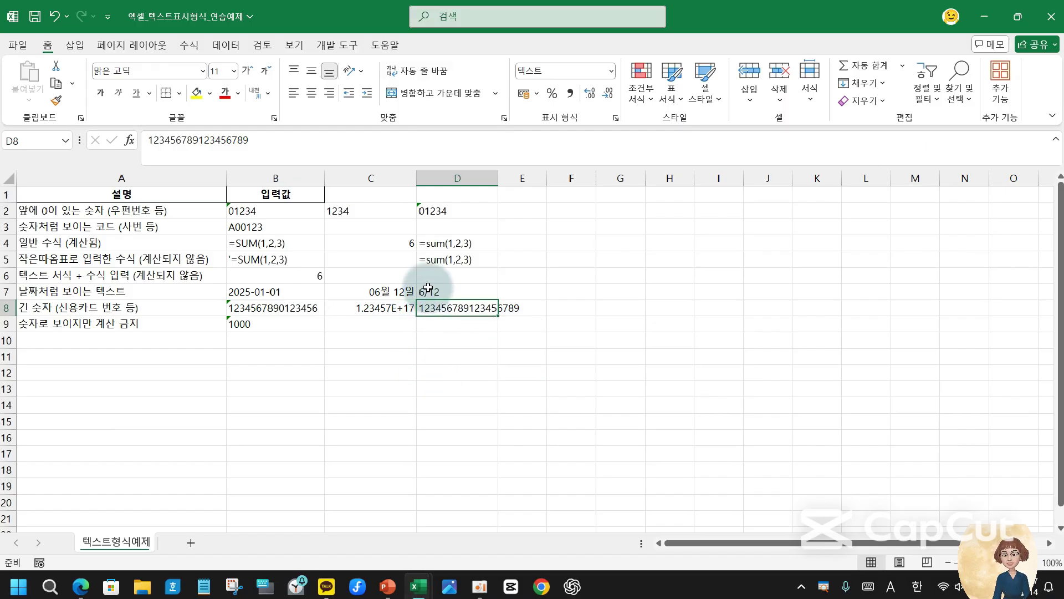
- Dismiss D2's error warning with 오류 무시 (Ignore Error)
click(419, 209)
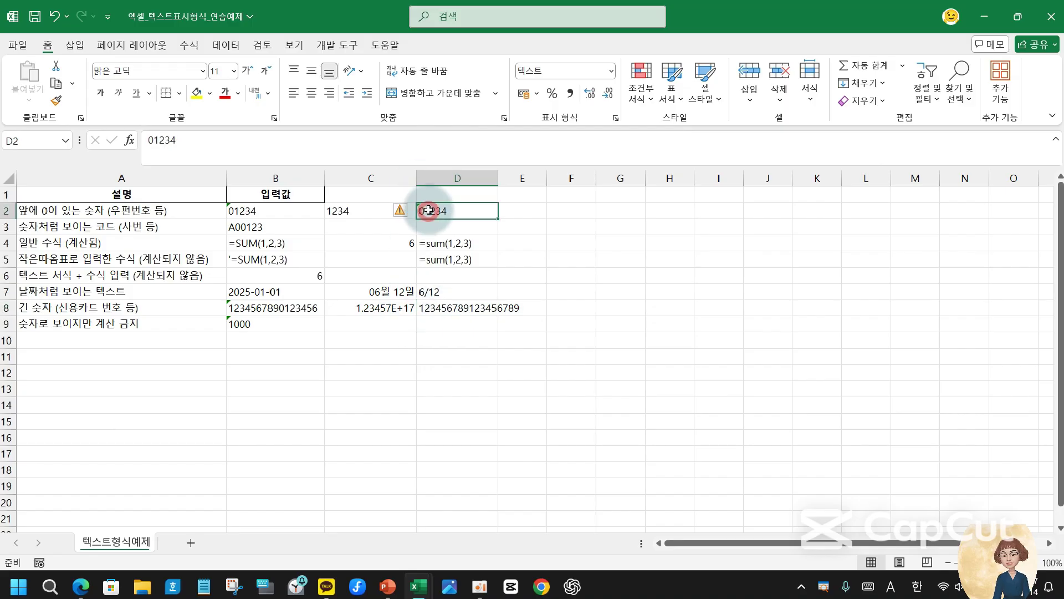
click(401, 210)
click(425, 281)
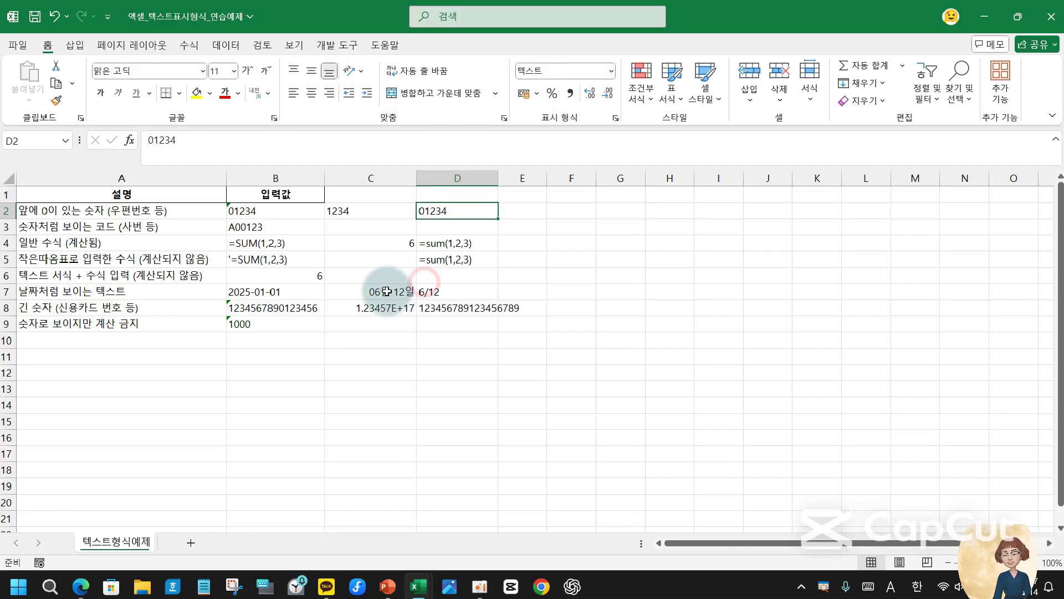
click(440, 324)
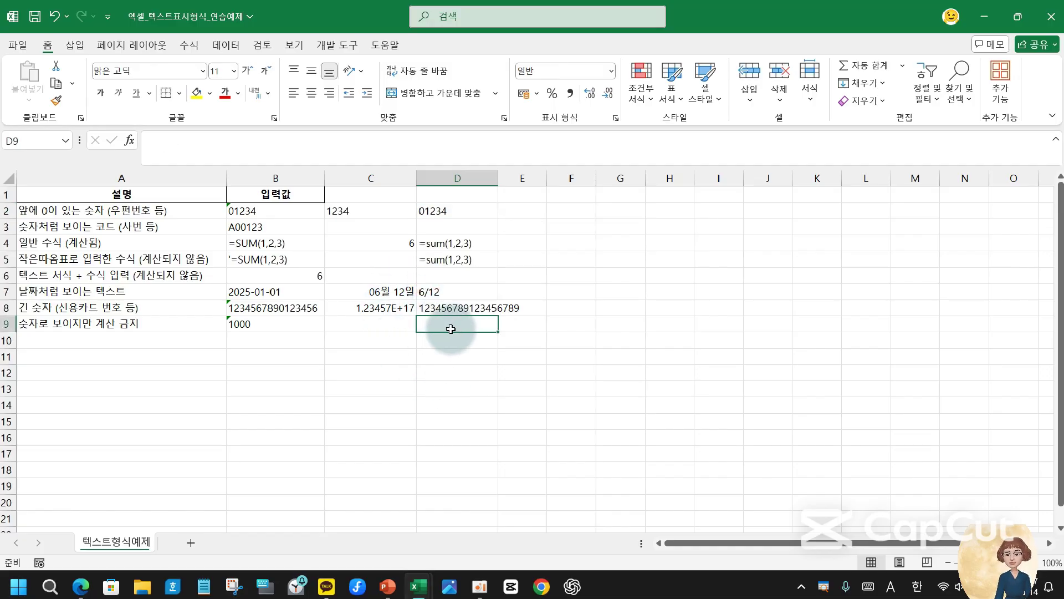
- Enter 1000 in C9 and 10 in C10
click(380, 327)
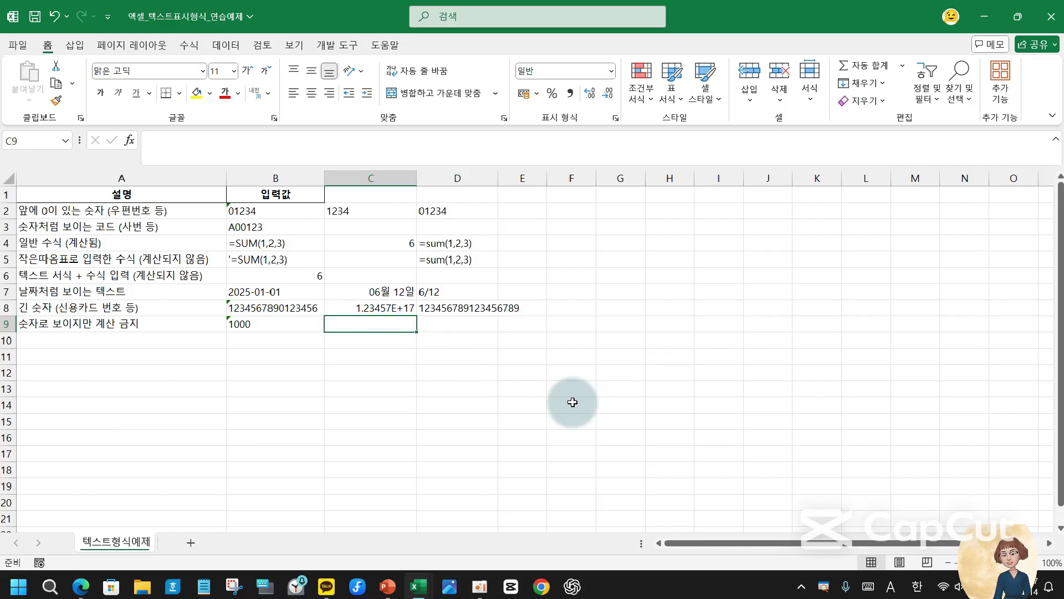
click(260, 327)
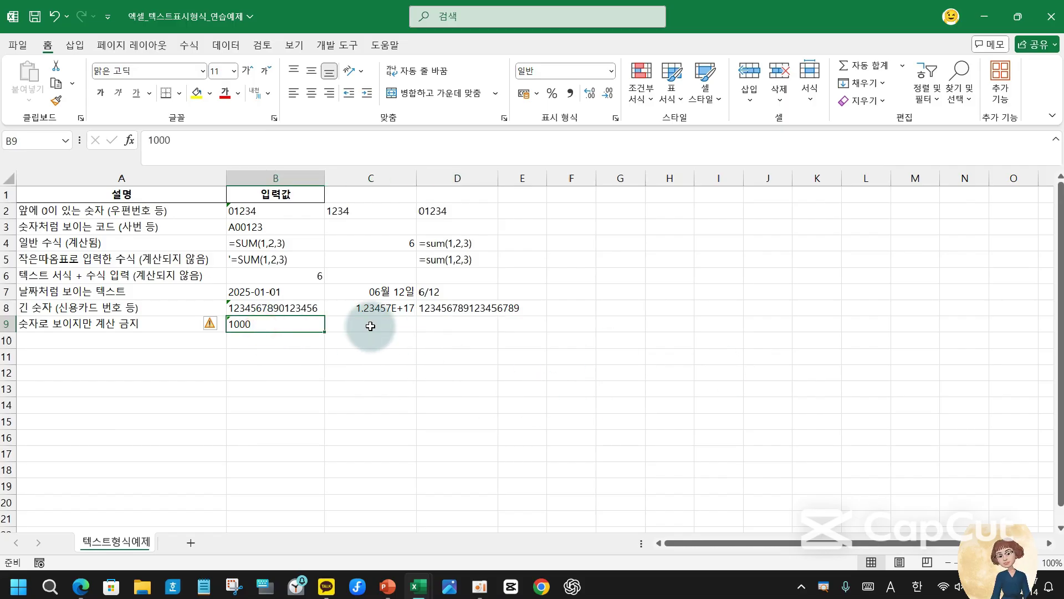
click(369, 324)
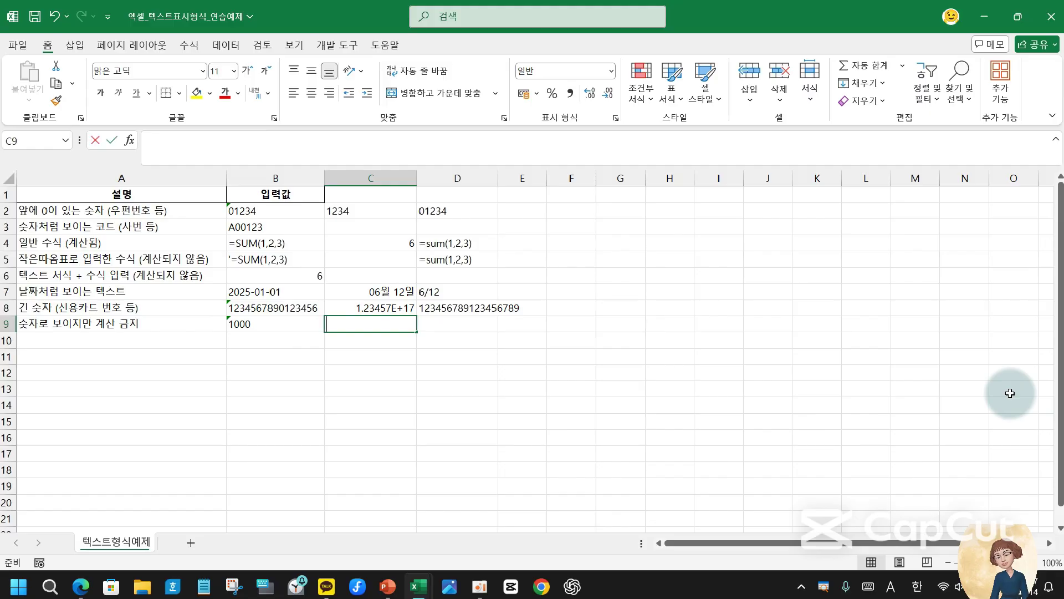
text(1000)
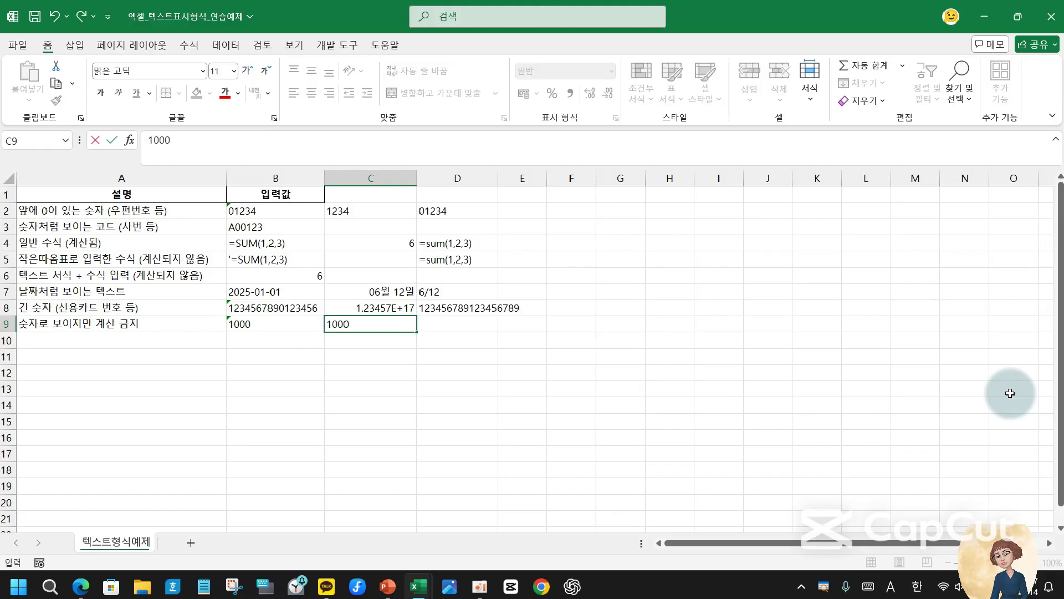
key(Return)
text(10)
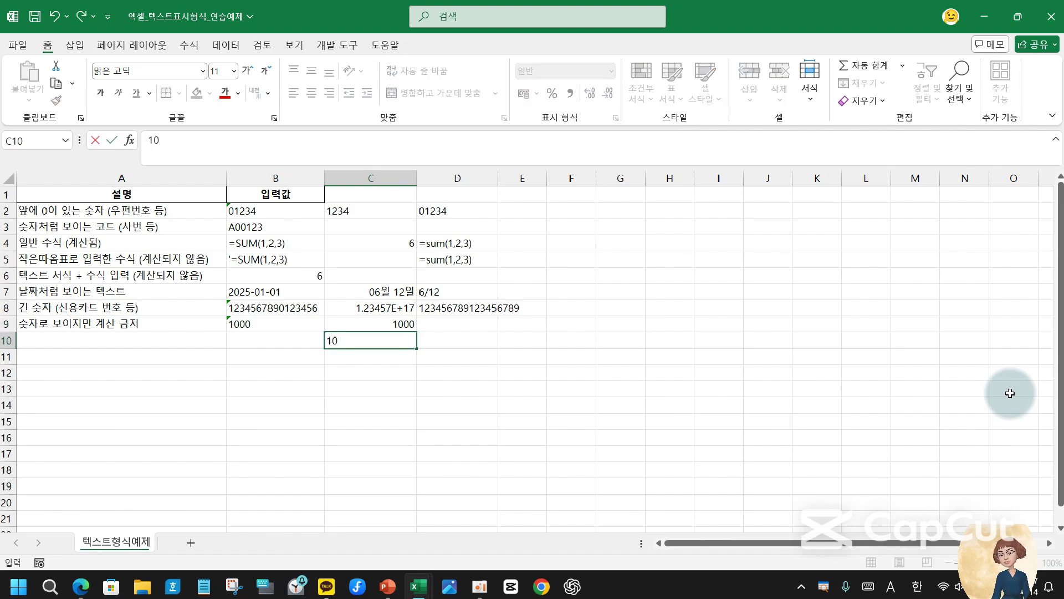
key(Return)
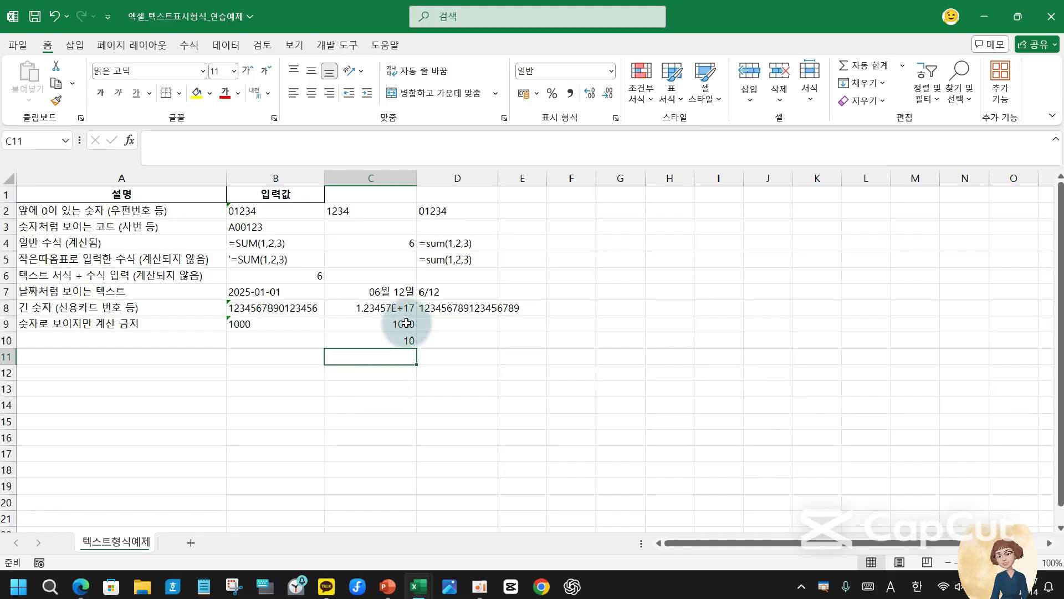
- Sum C9:C10 in C11 to get 1010 and check the formula
text(=)
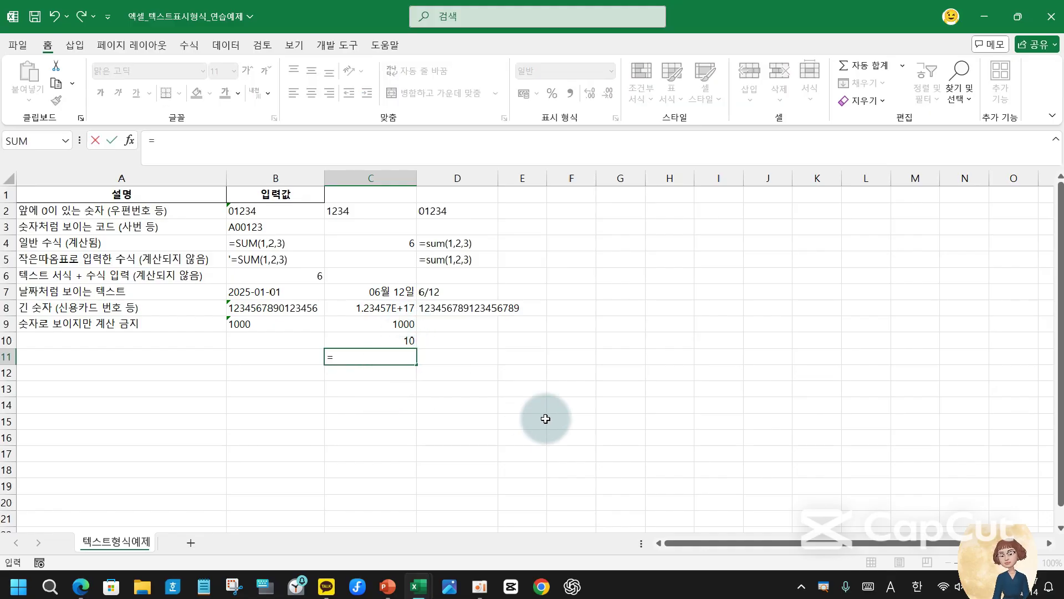
text(sum)
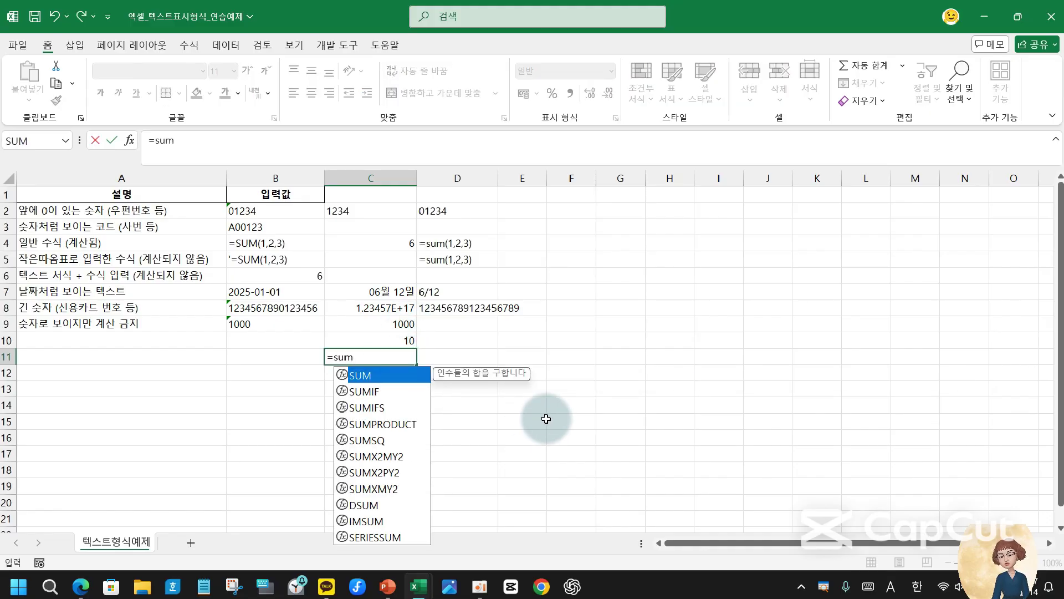
text(()
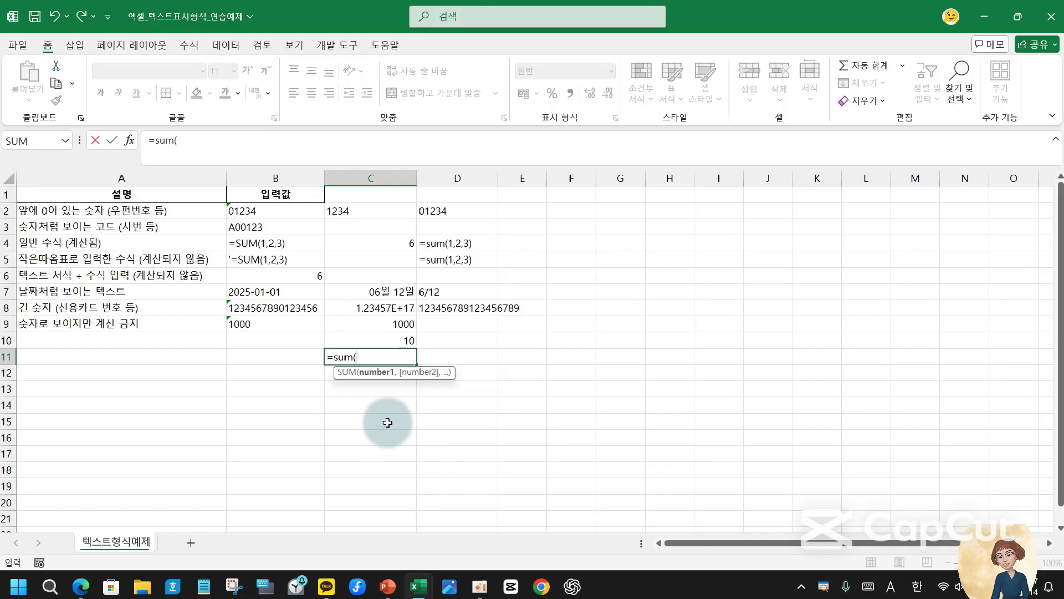
drag(399, 322, 400, 342)
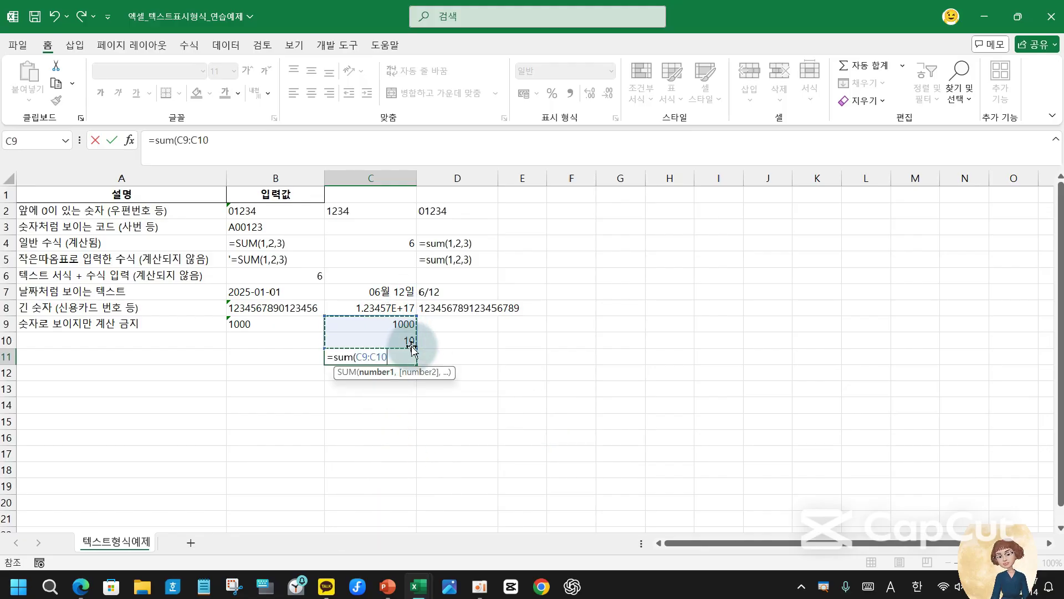
text())
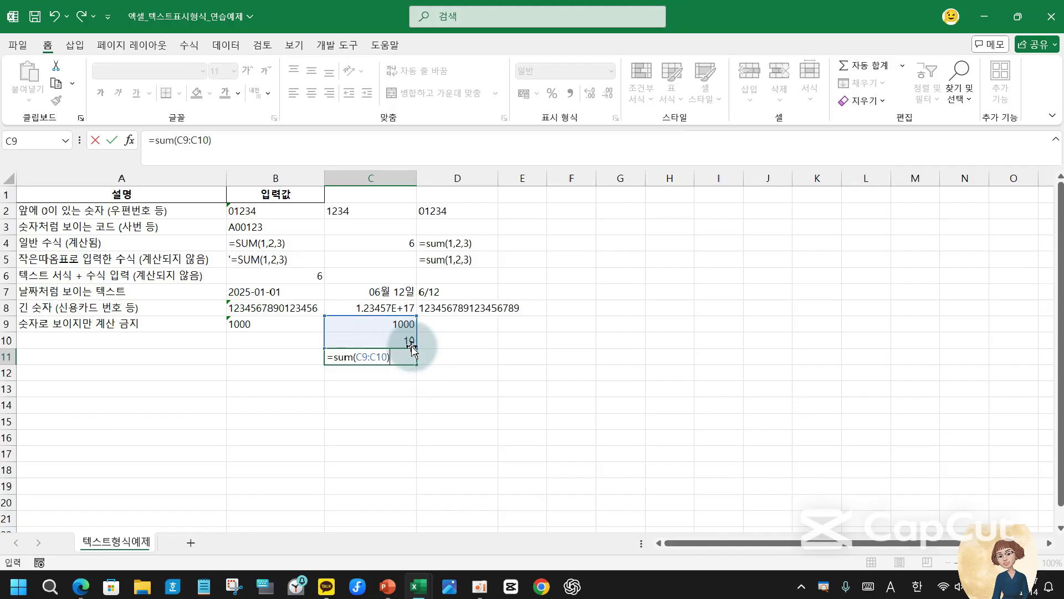
key(Return)
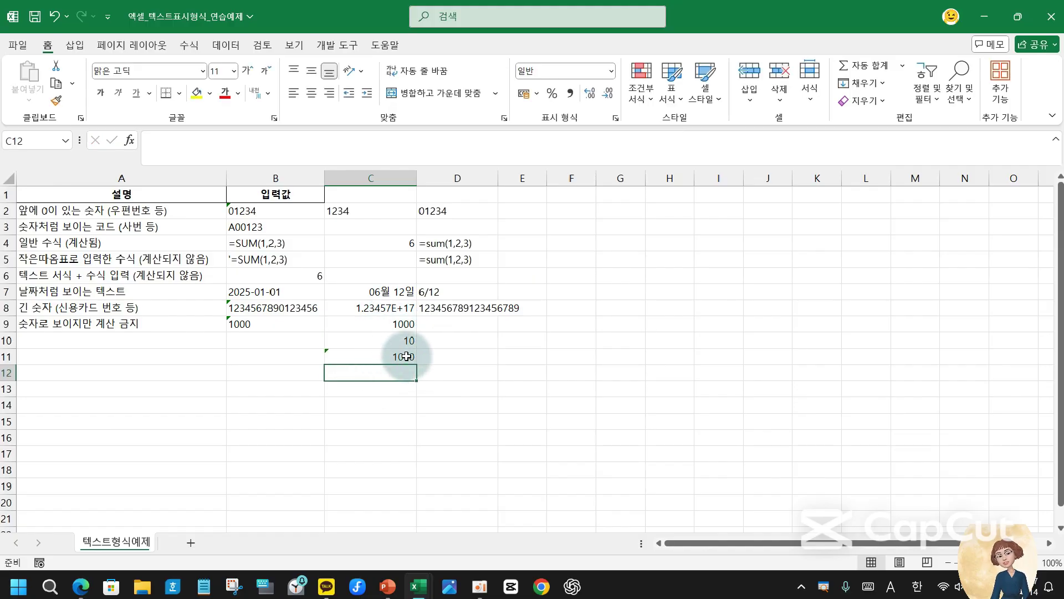
click(407, 356)
click(435, 325)
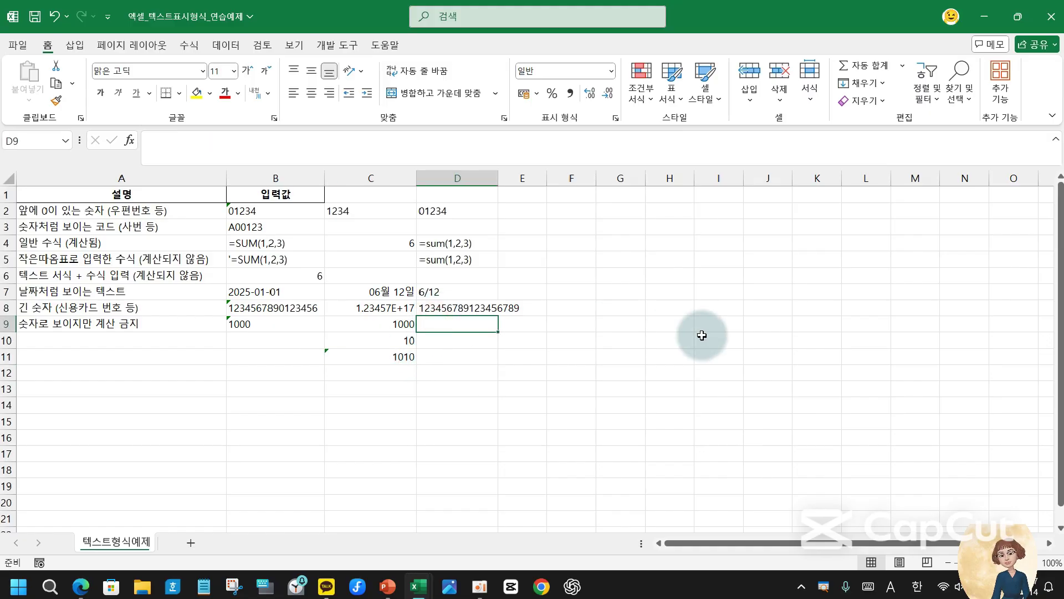
- Format D9 as 텍스트 and enter 1000, with 10 in D10
click(612, 72)
click(590, 394)
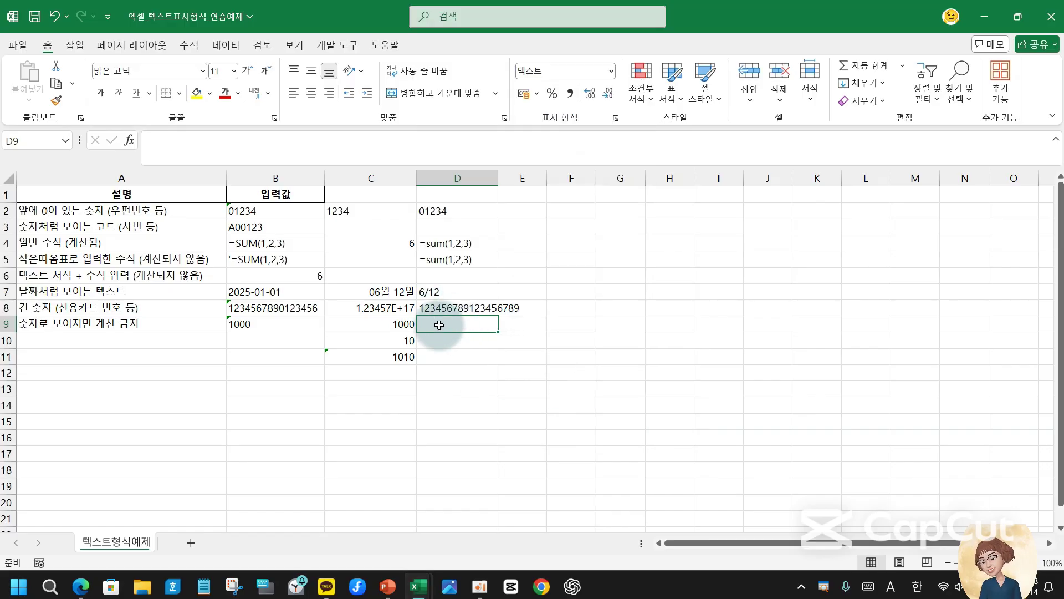
text(1)
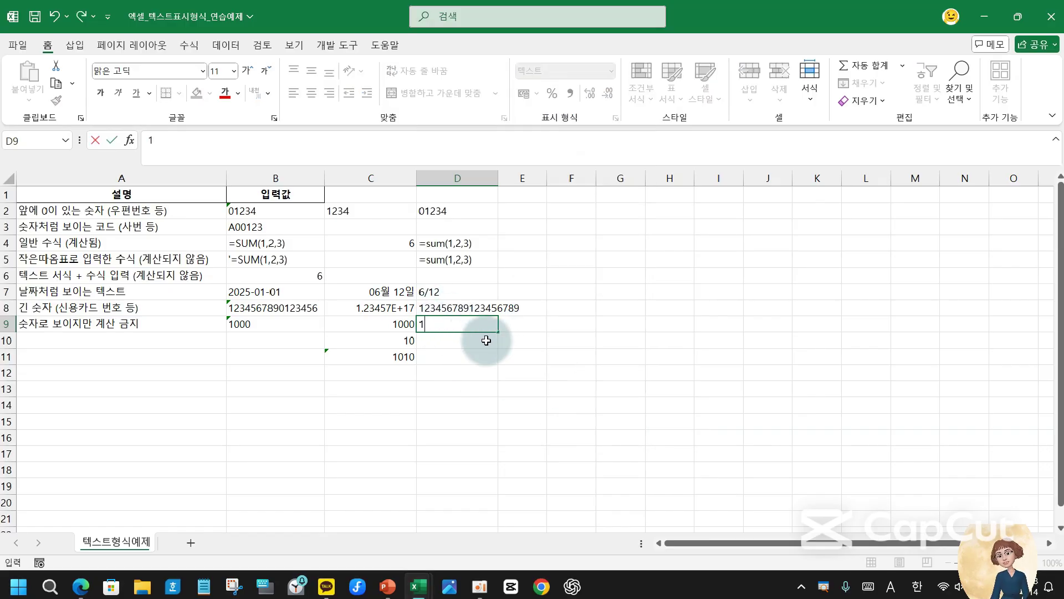
text(000)
click(486, 340)
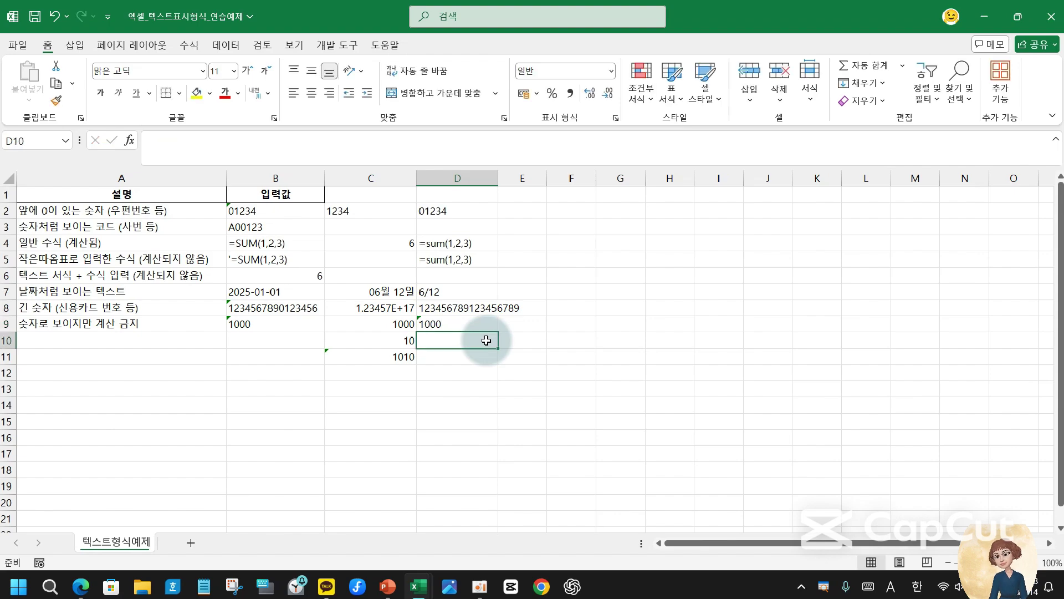
text(10)
key(Return)
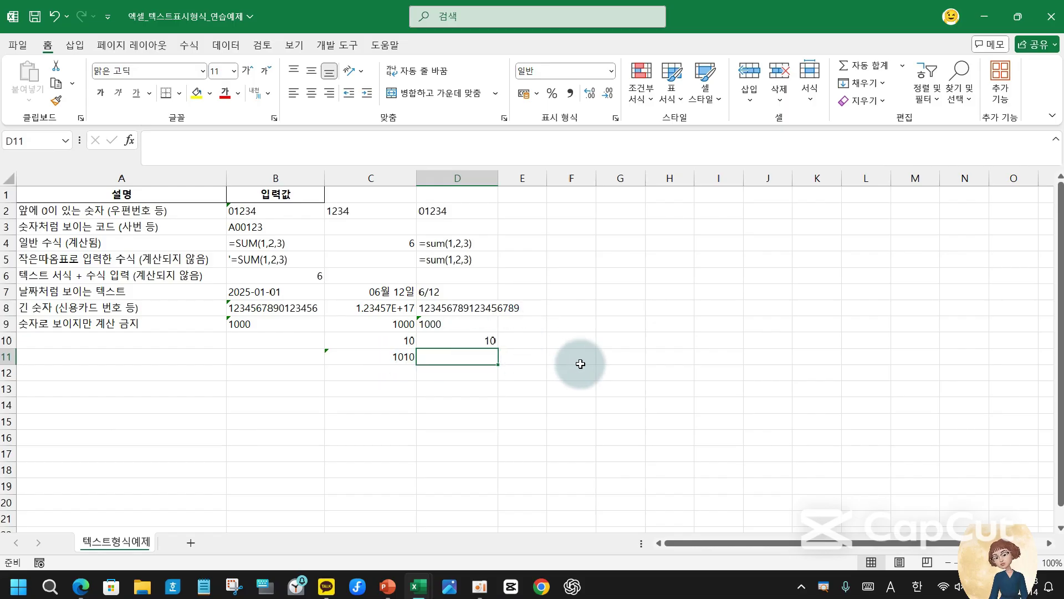
- Enter =sum(D9:D10) in D11, showing only 10, and compare with D9's text warning
text(=su)
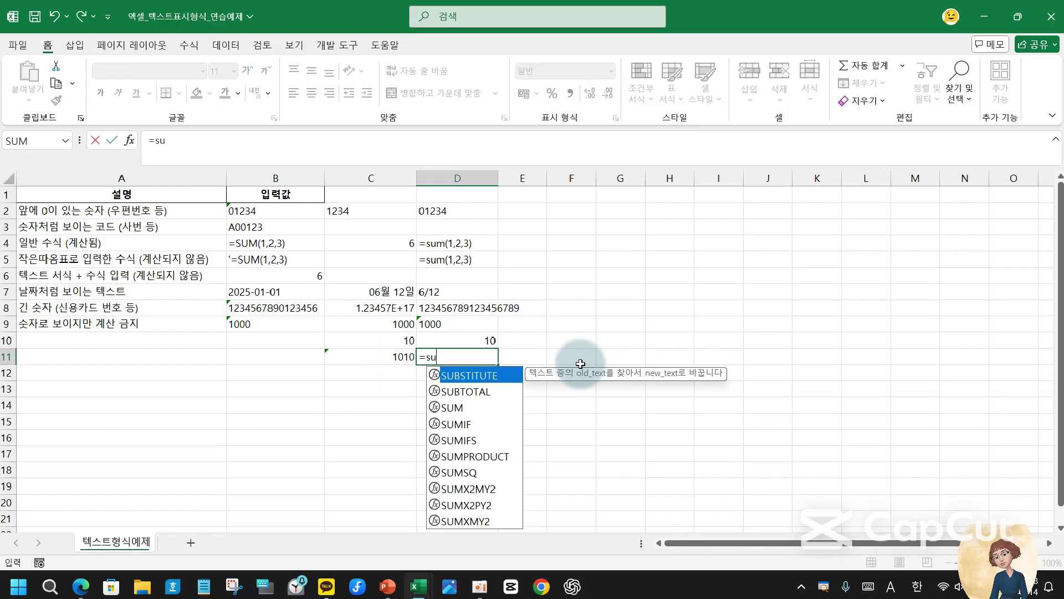
text(m()
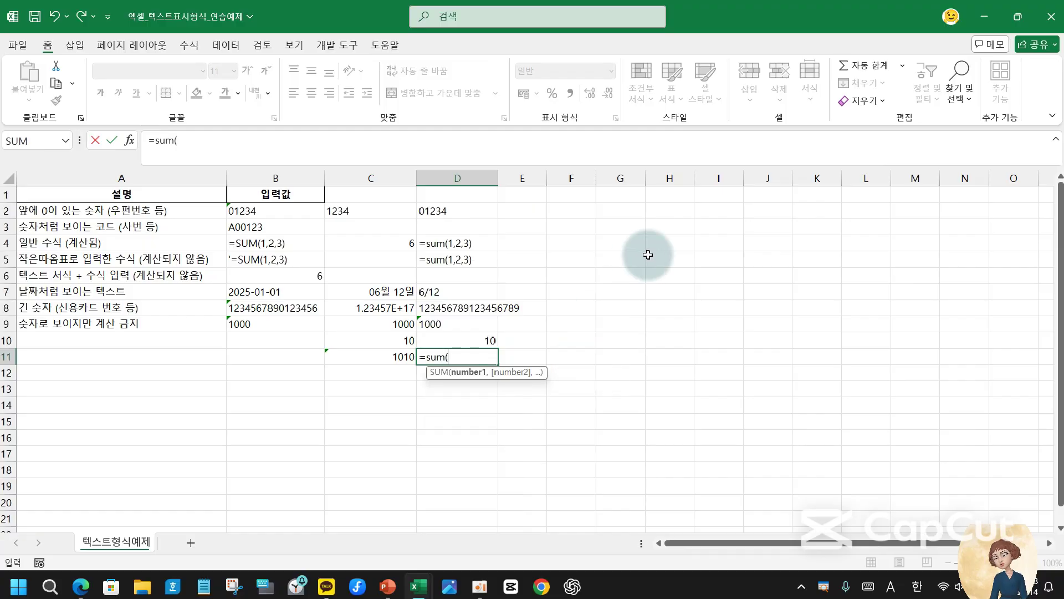
drag(468, 322, 468, 334)
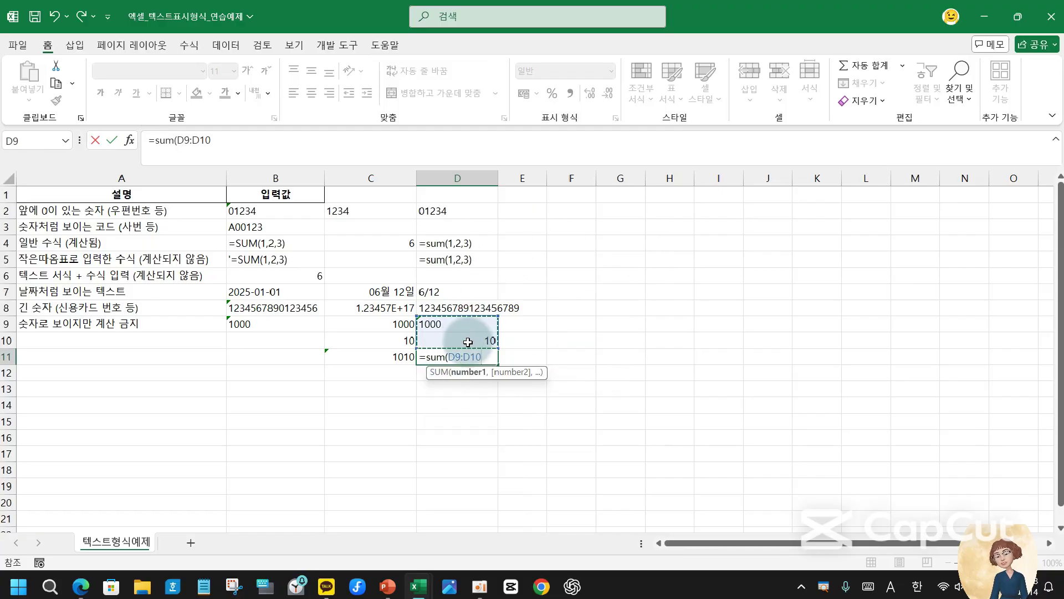
text())
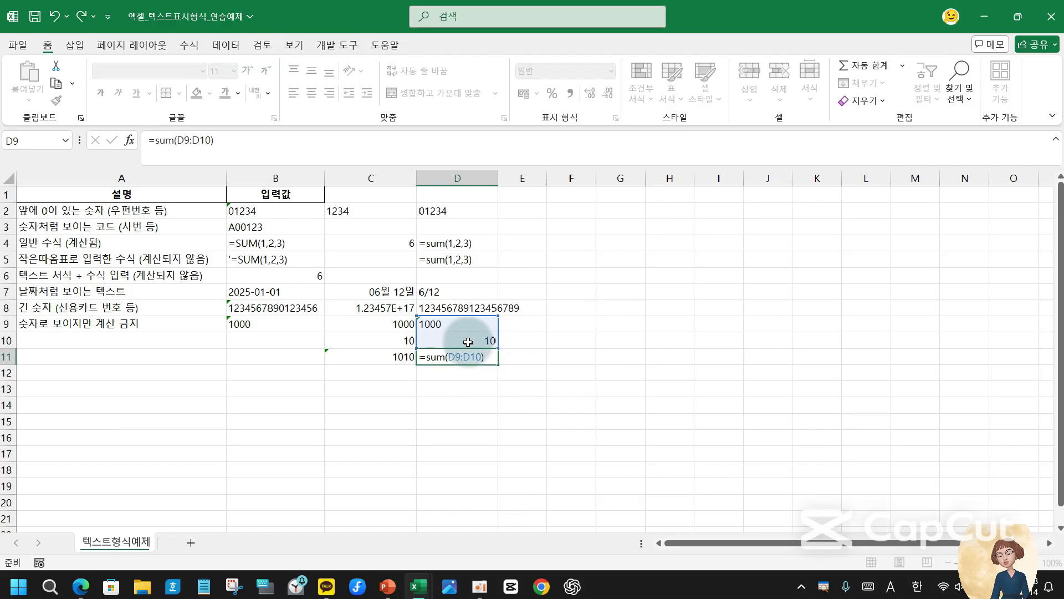
key(Return)
click(442, 358)
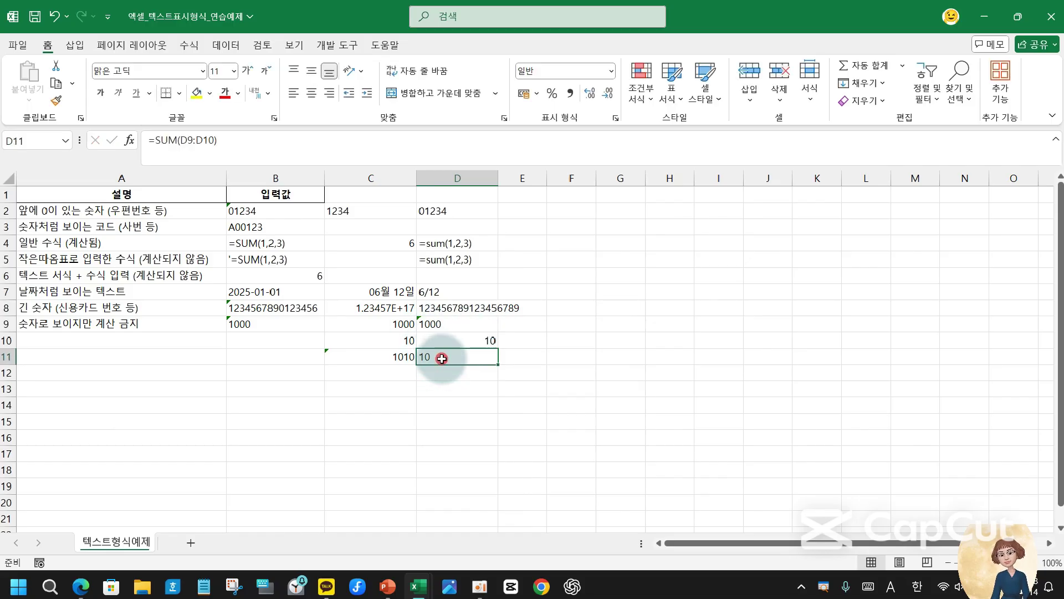
click(459, 321)
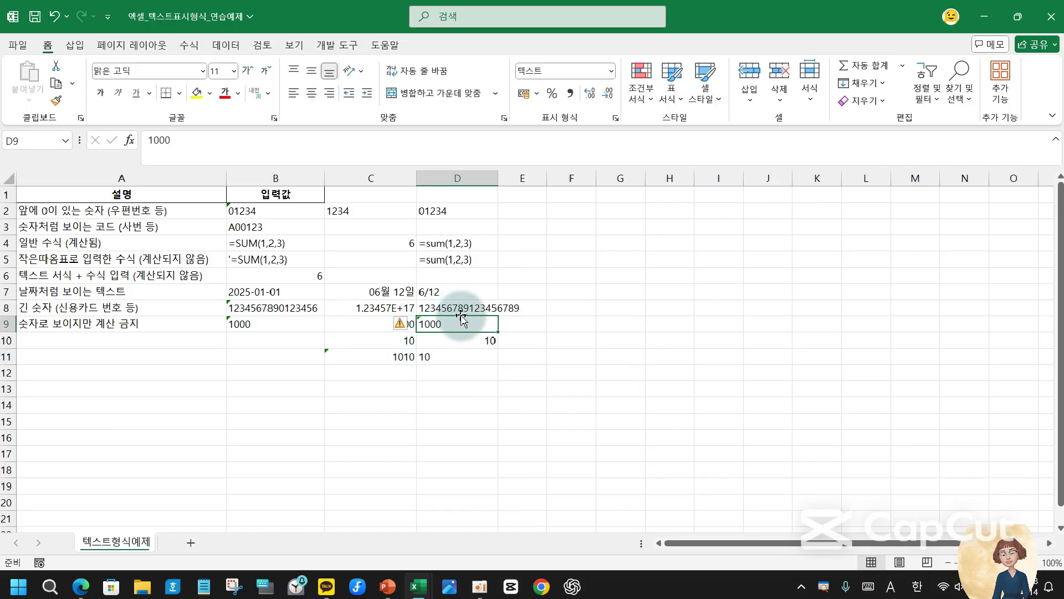
click(463, 359)
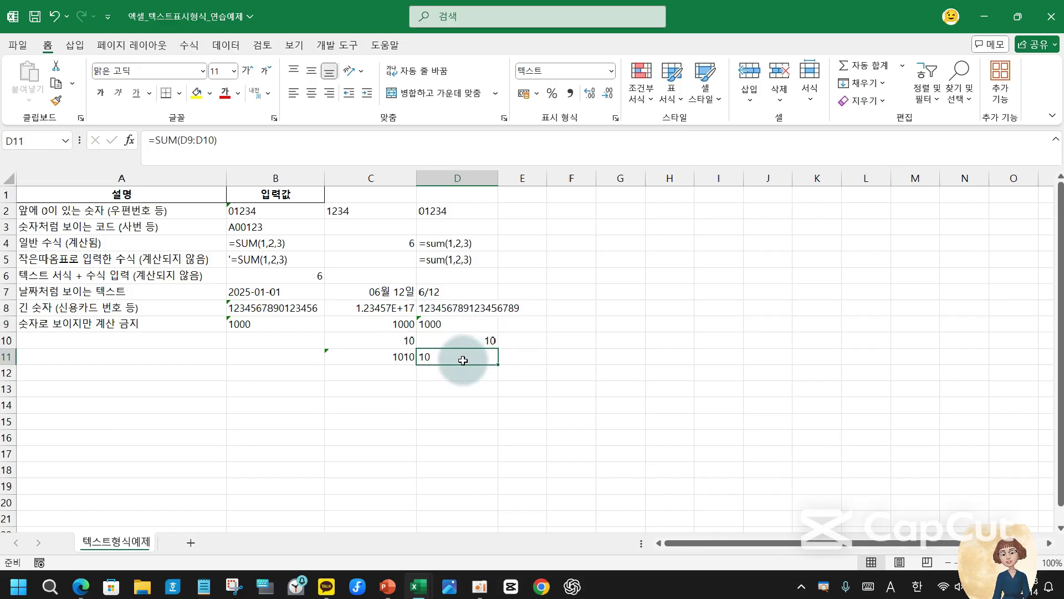
click(443, 327)
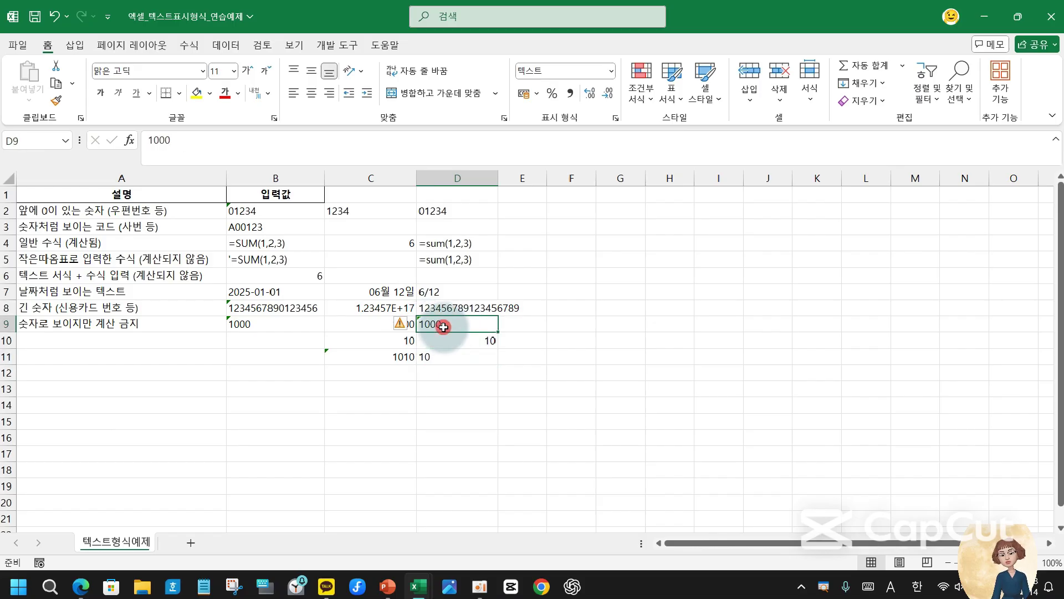
click(449, 357)
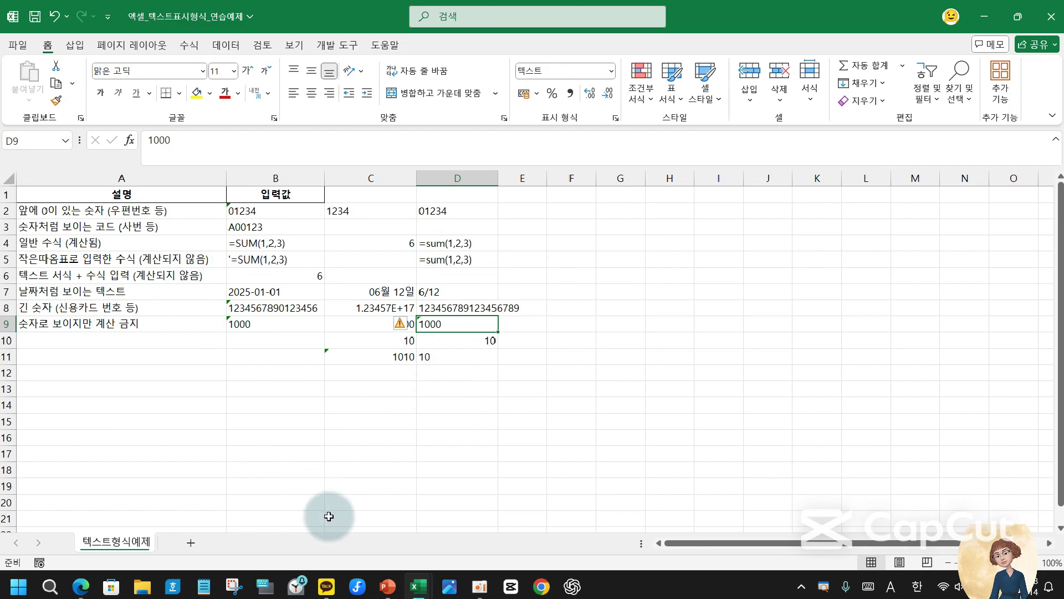
- Switch to the 표시형식 그룹 (2) workbook window
mouse_move(420, 587)
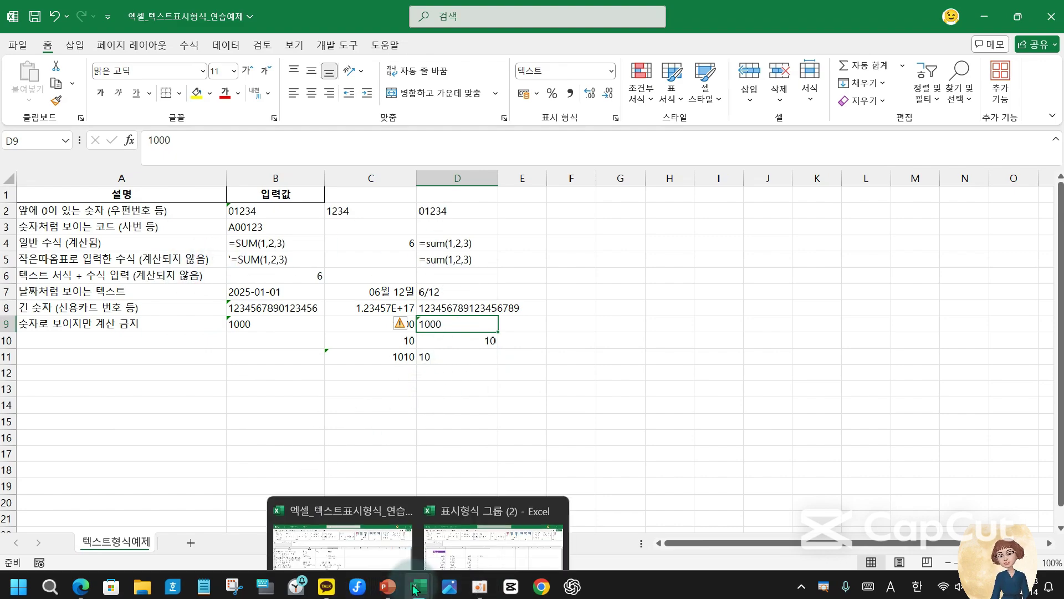
mouse_move(500, 517)
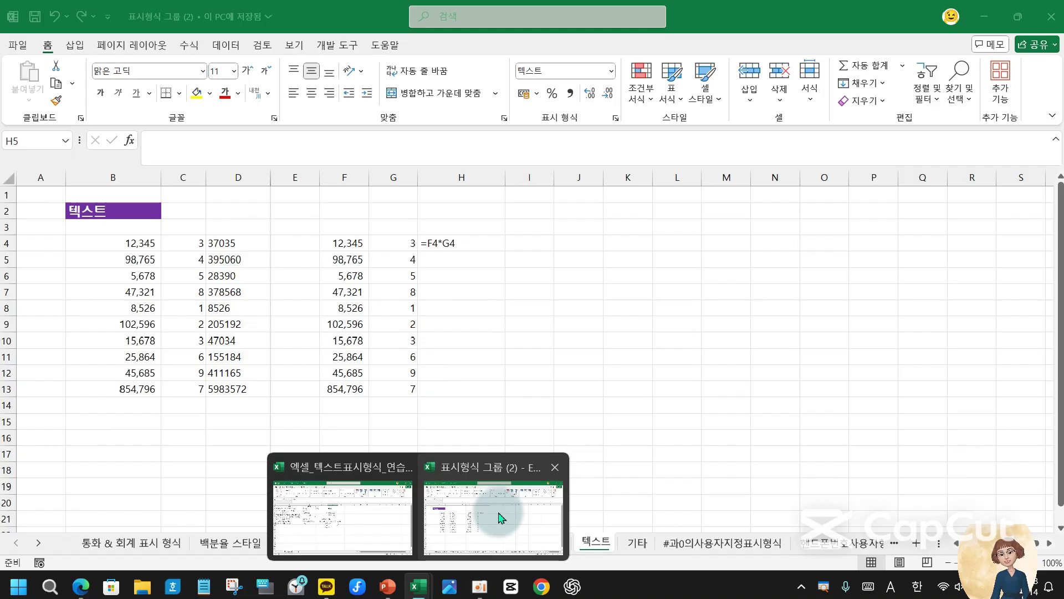
click(497, 515)
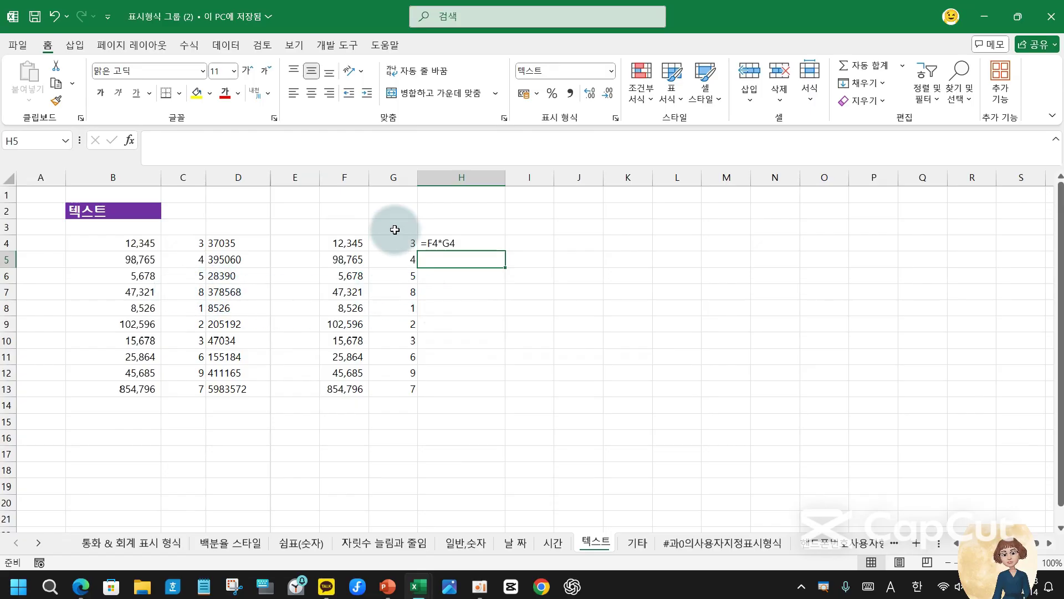
- Delete columns E through H on the 텍스트 sheet and check B4 and C4
click(230, 244)
drag(295, 177, 518, 177)
right_click(479, 171)
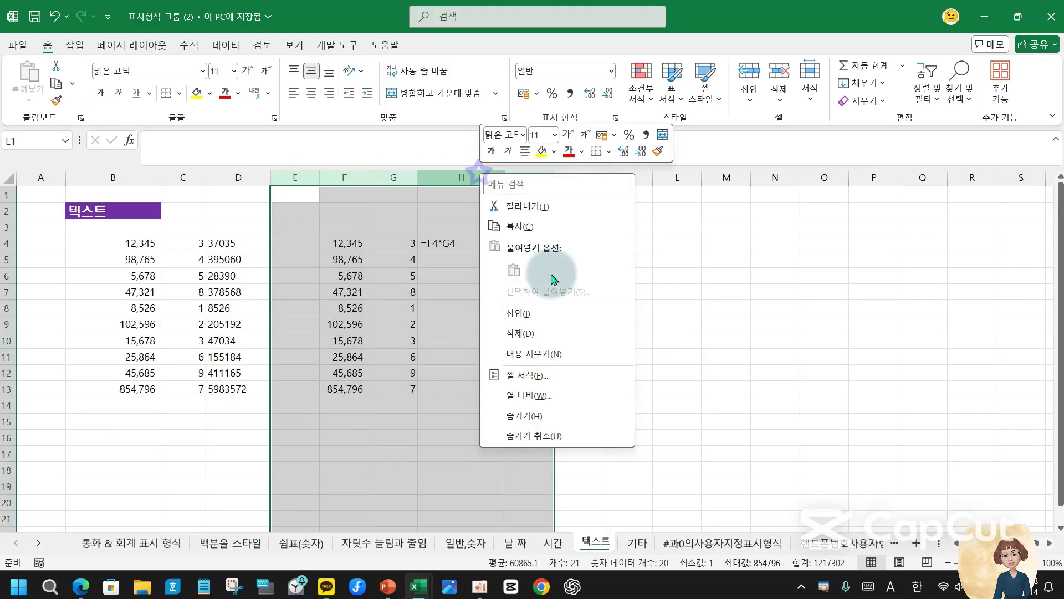
click(535, 332)
click(142, 244)
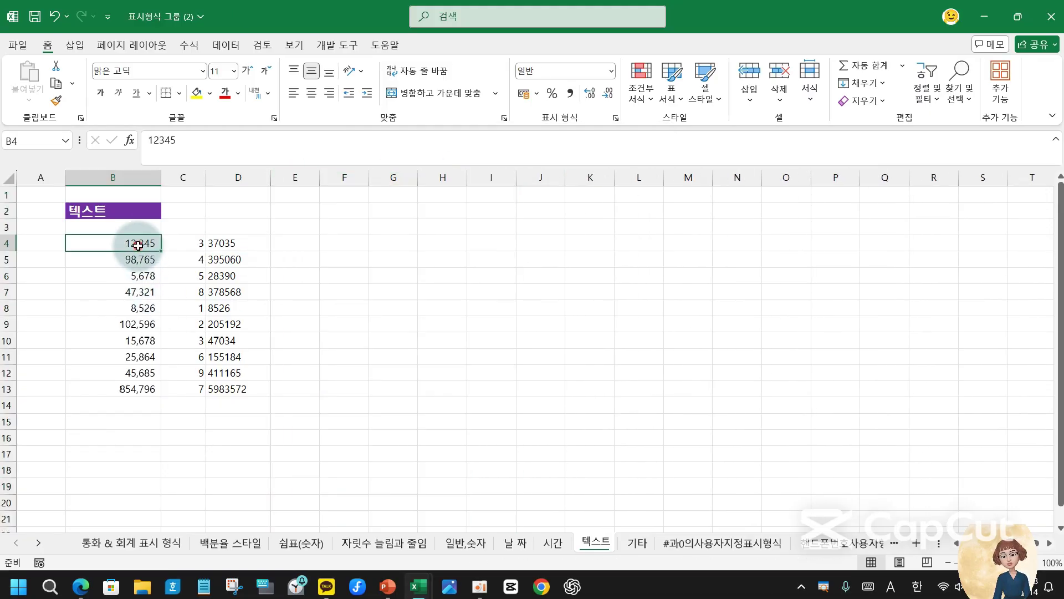
click(174, 241)
- Review B4 (12345), C4 (3) and D4's formula =B4*C4, highlighting the formula
click(247, 239)
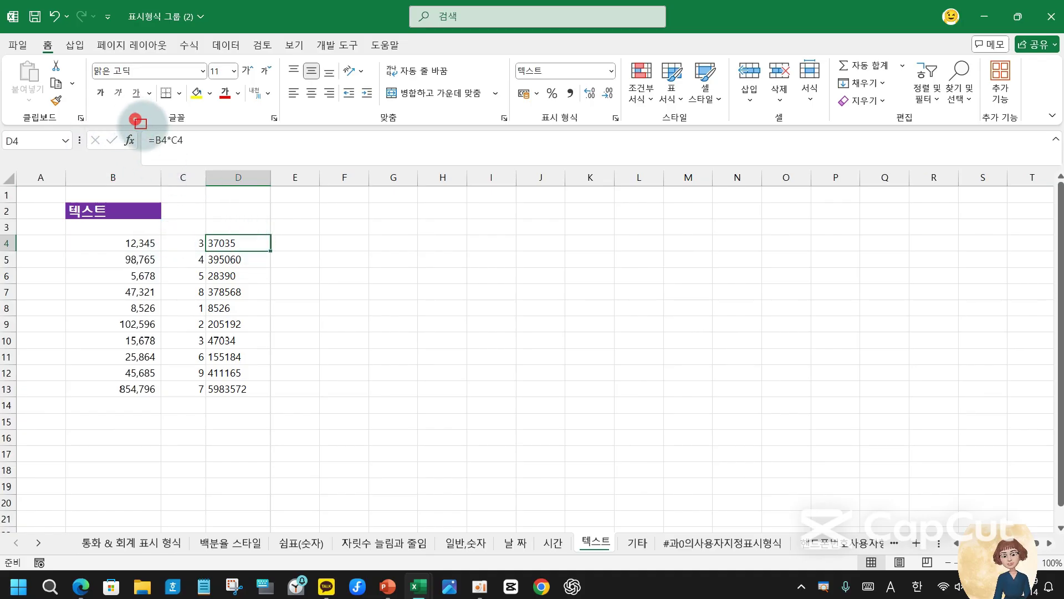
drag(135, 119, 206, 165)
key(Escape)
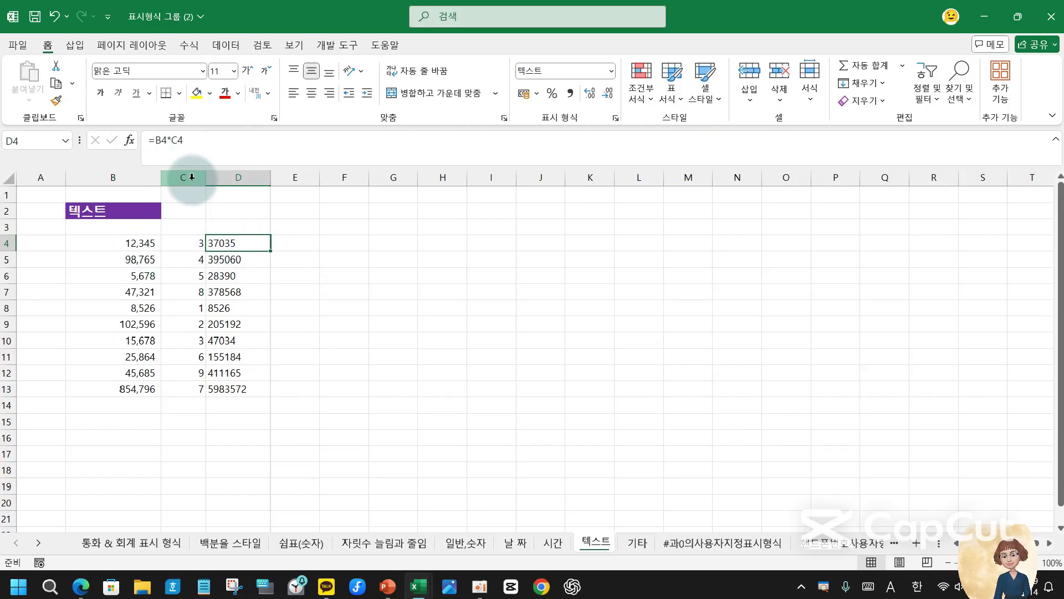
click(147, 244)
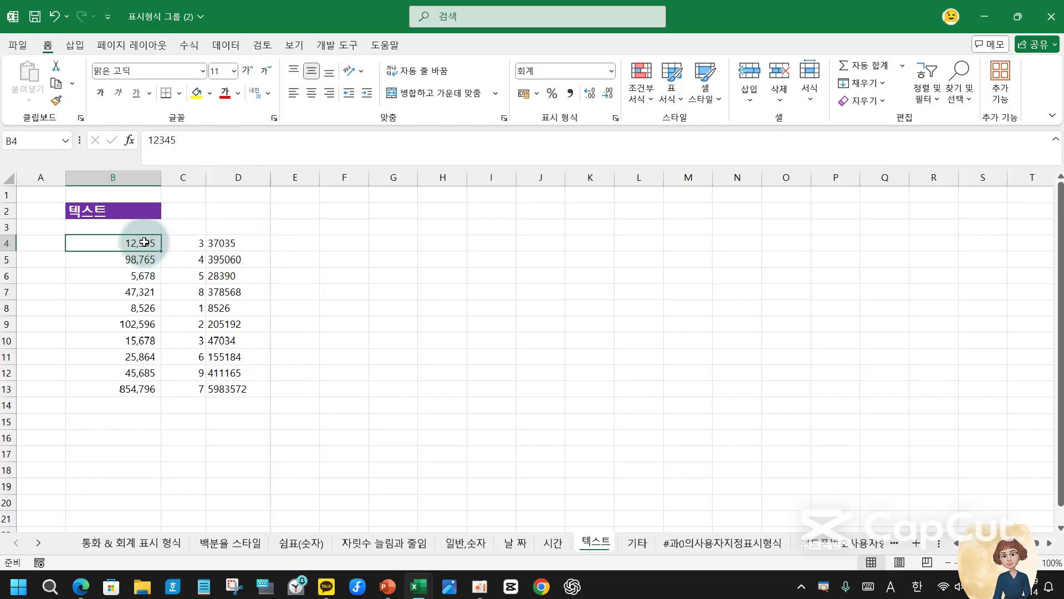
drag(144, 242, 181, 242)
click(217, 243)
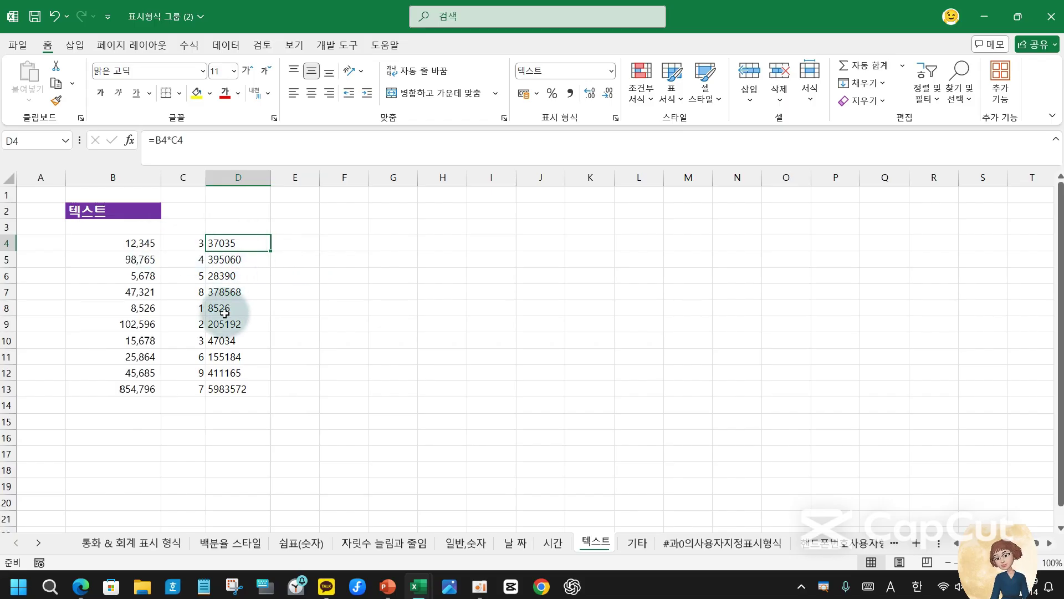
click(143, 243)
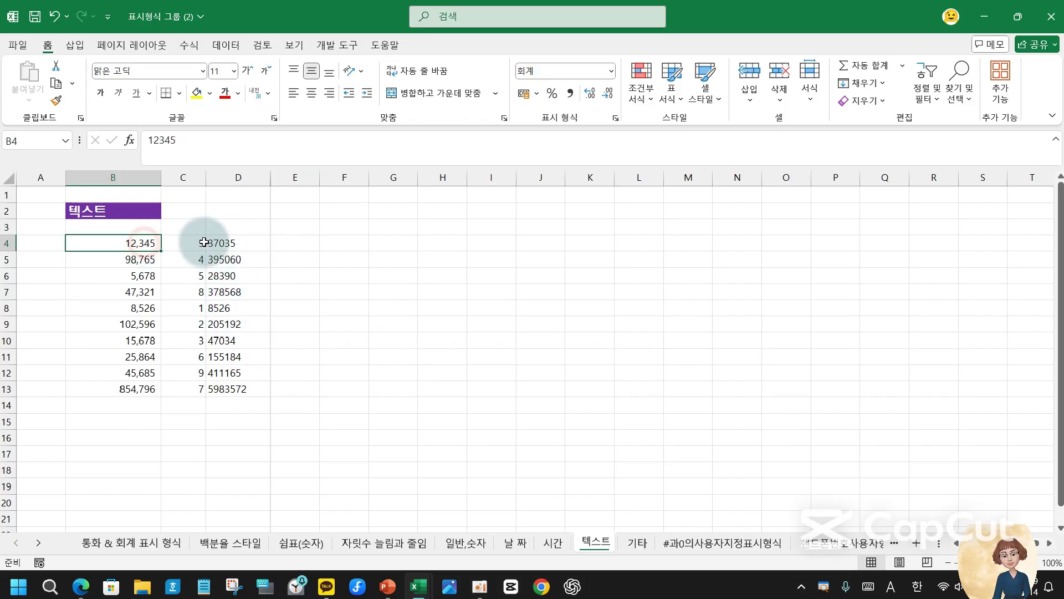
click(184, 242)
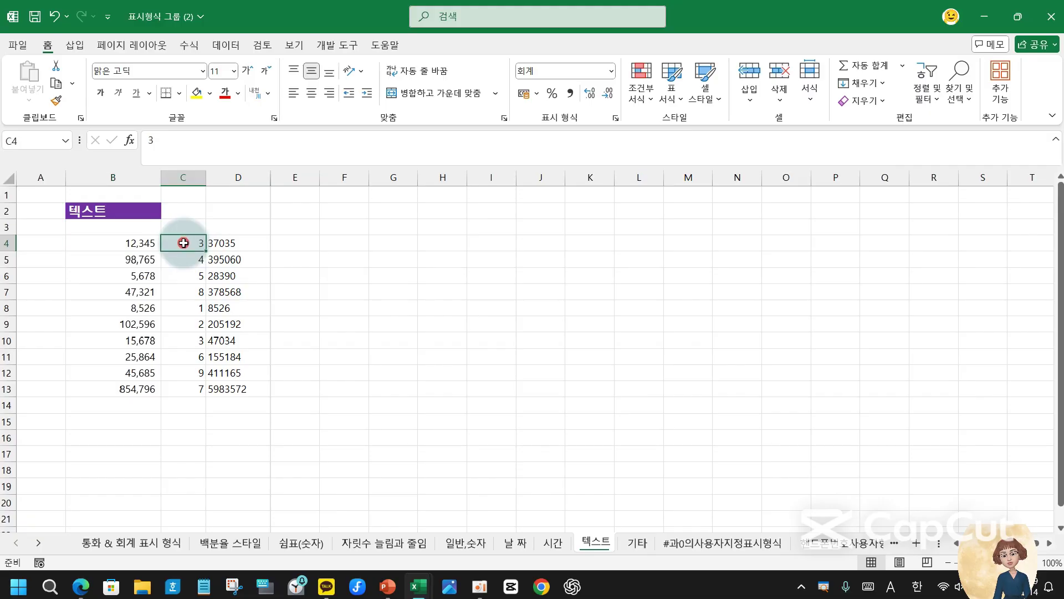
click(222, 243)
- Set empty cell E4 to the 텍스트 (Text) number format
click(300, 241)
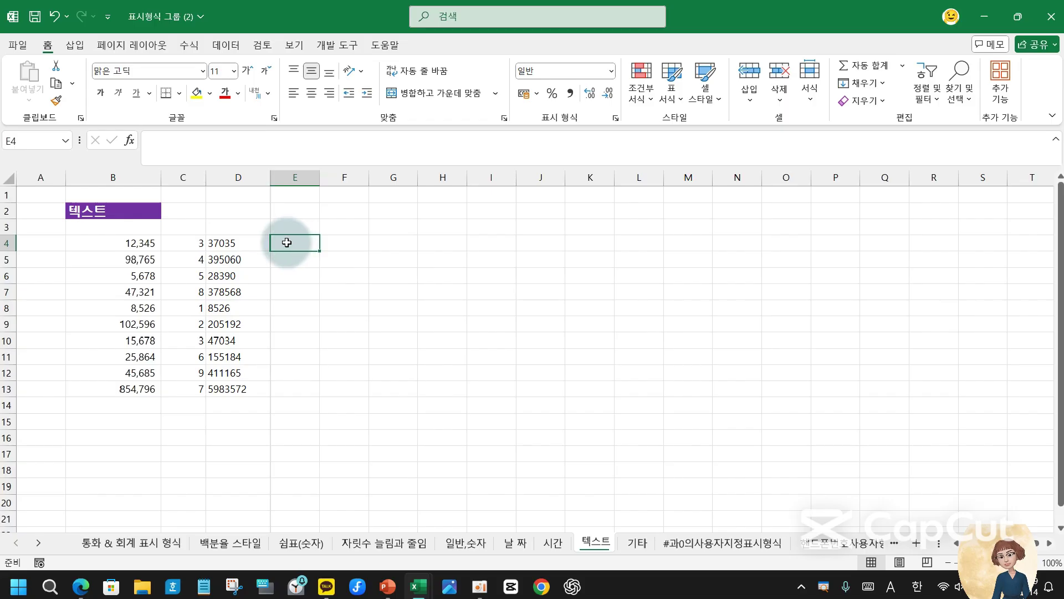
click(610, 68)
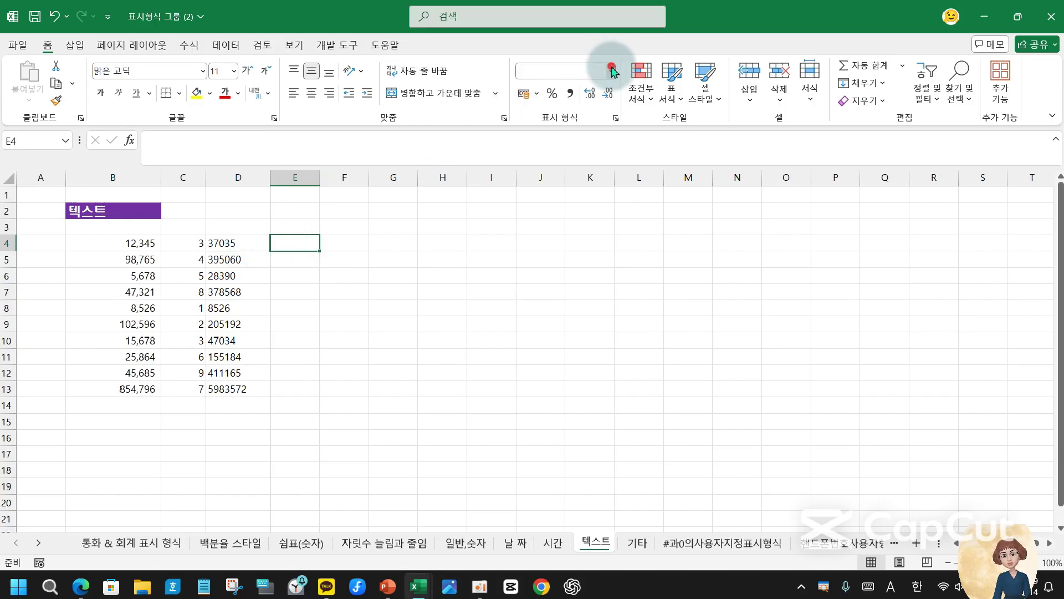
click(571, 391)
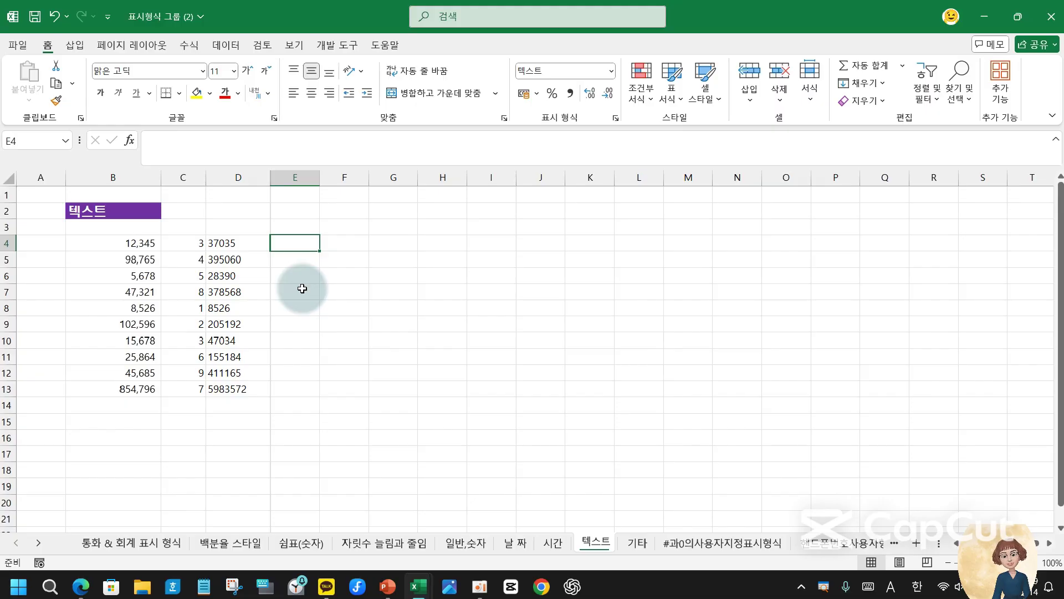
- Enter the formula =B4*C4 in E4, which stays as literal text
text(=)
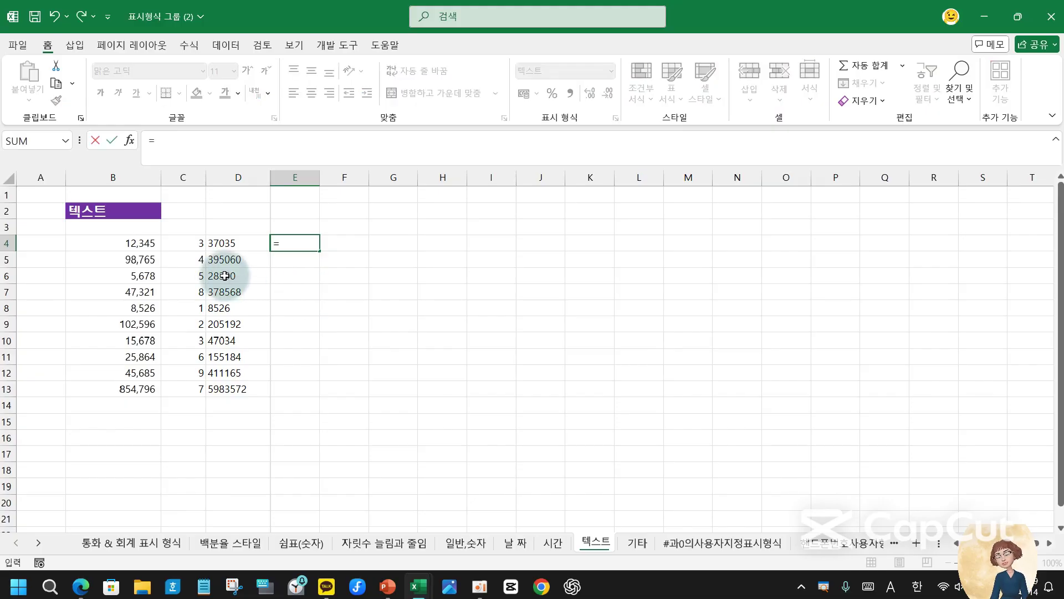
click(141, 247)
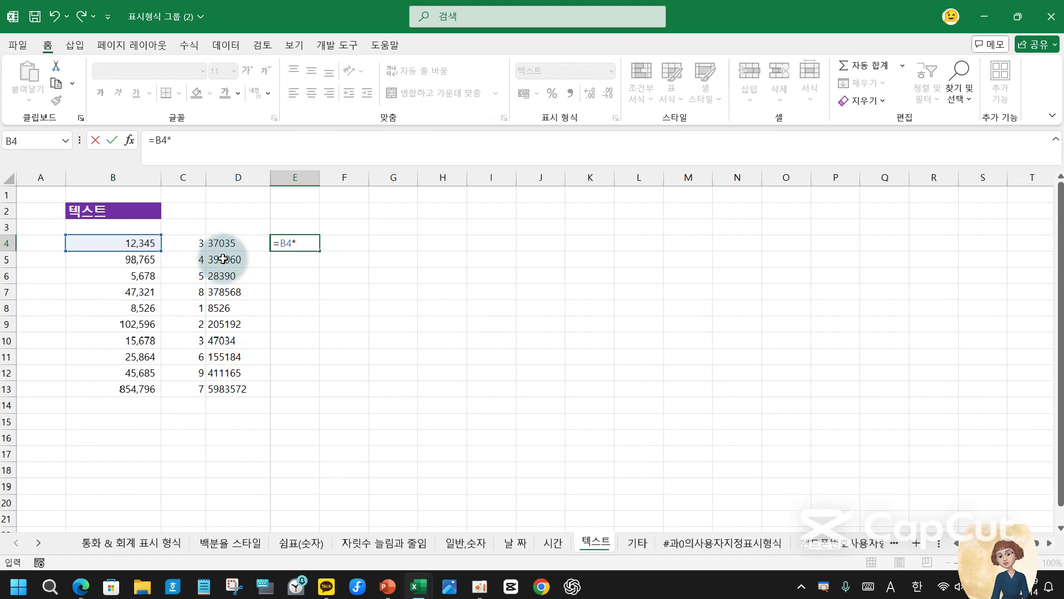
click(190, 240)
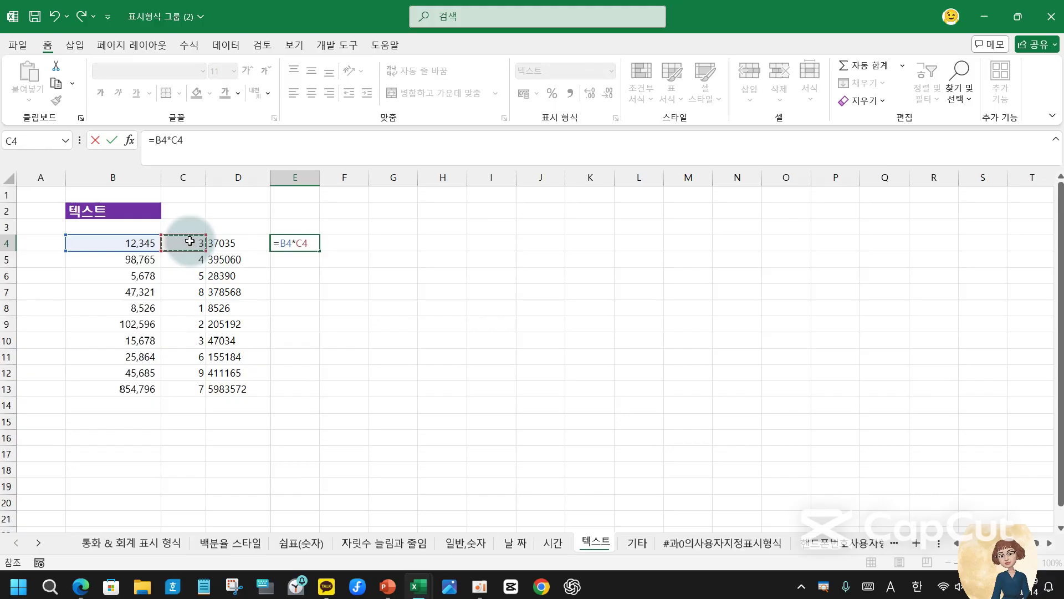
key(Return)
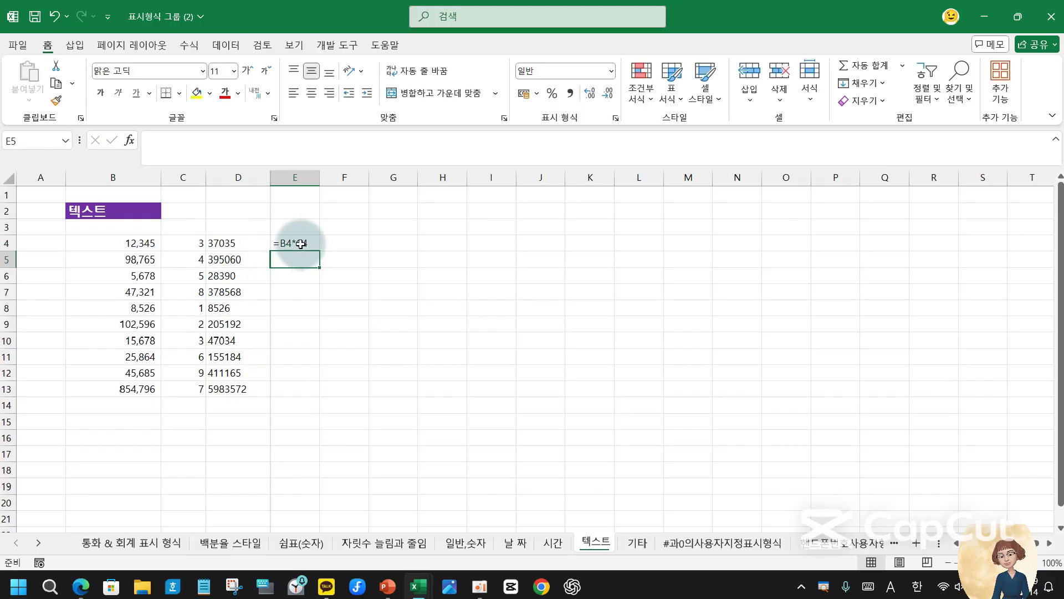
- Compare E4 with D4, then switch D4 to 일반 (General), showing 37035 right-aligned
click(288, 242)
click(225, 241)
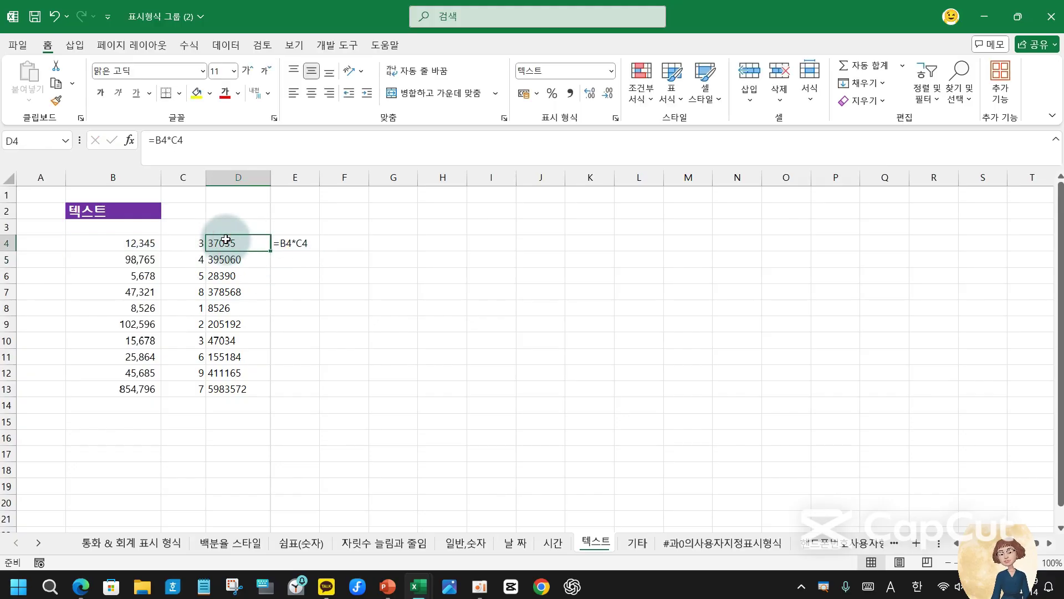
click(302, 245)
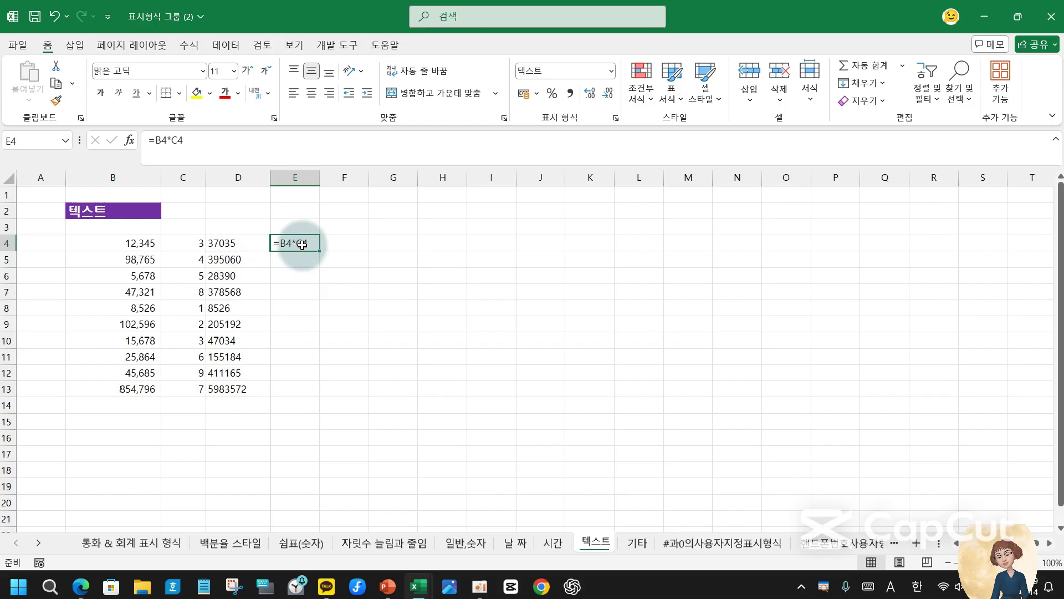
click(239, 238)
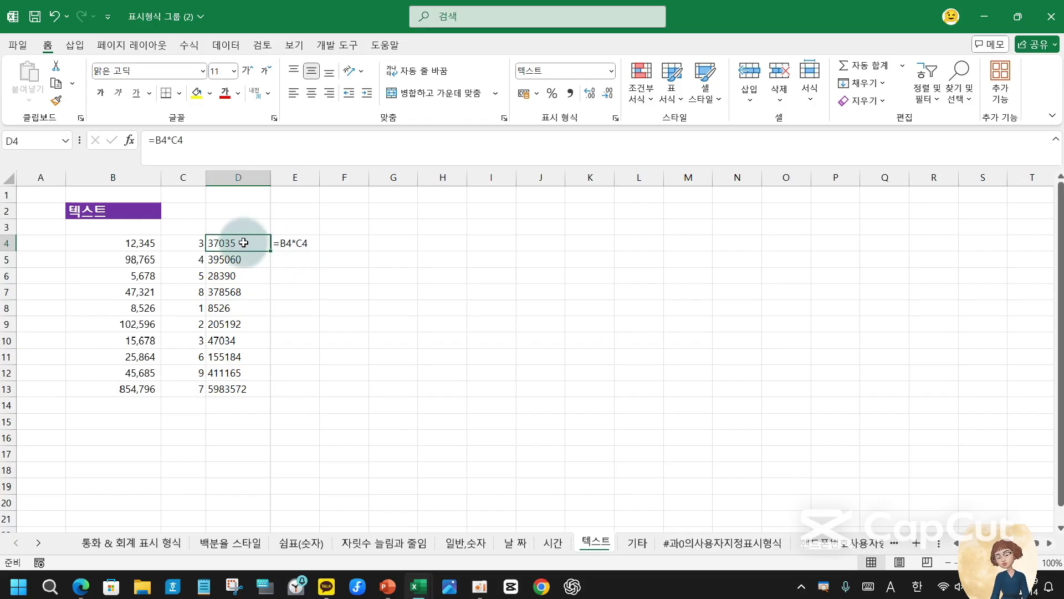
click(611, 70)
click(559, 95)
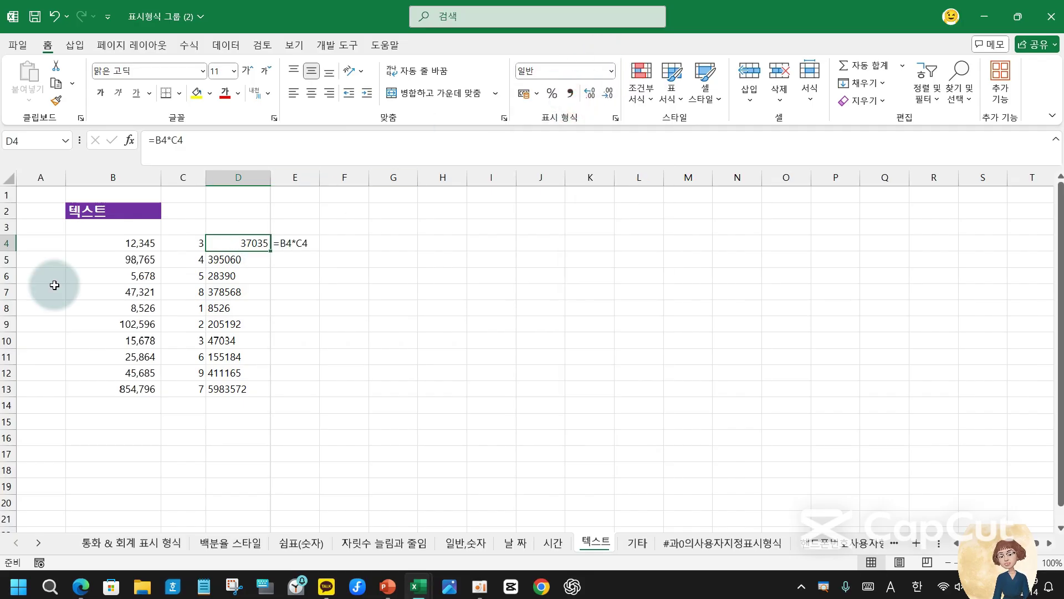
- Return D4 to the 텍스트 (Text) format, left-aligning its 37035
click(611, 72)
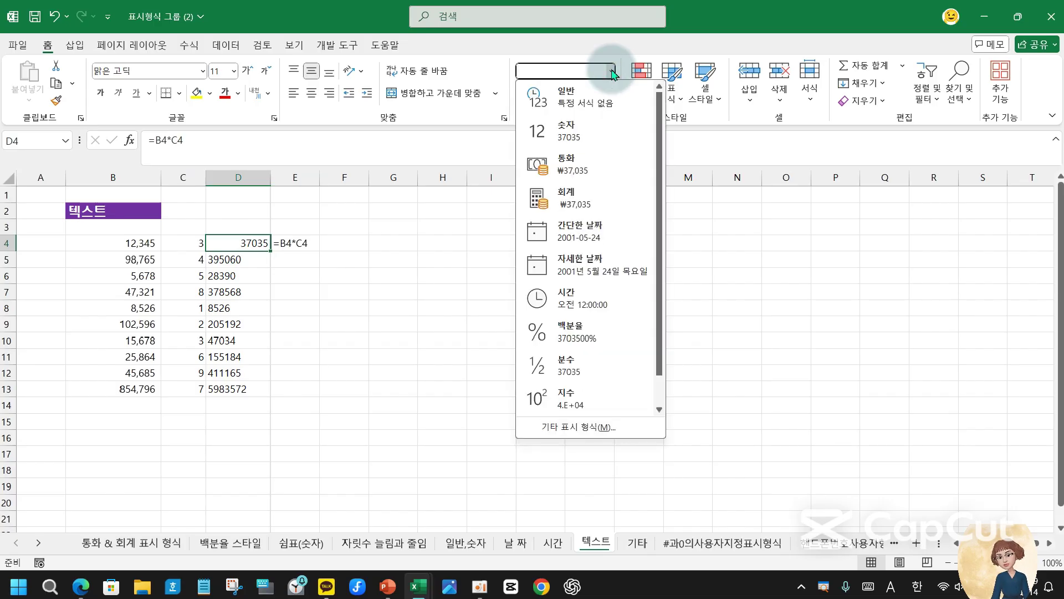
scroll(601, 360, down, 1)
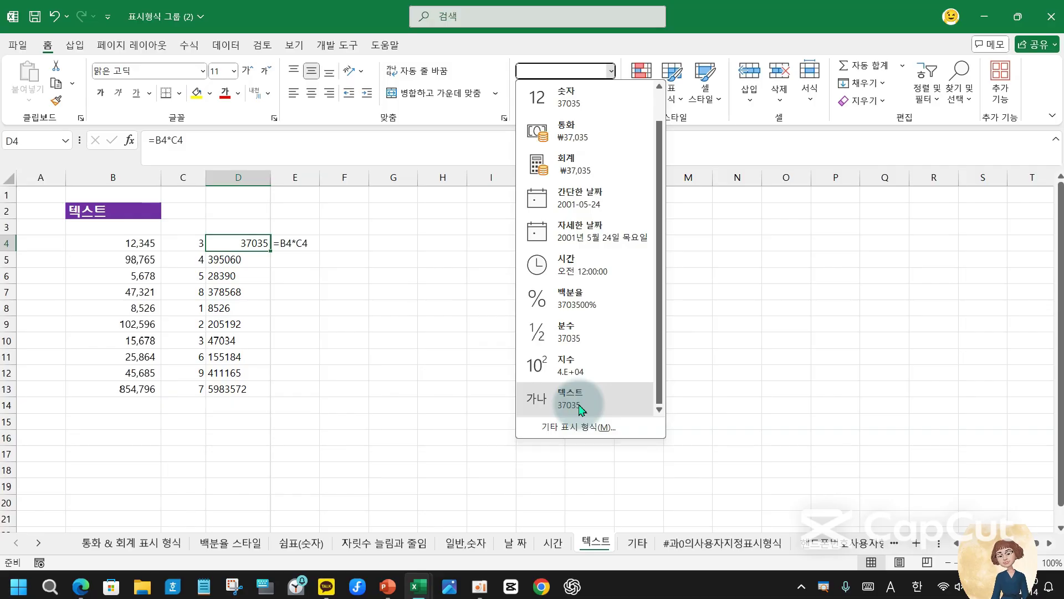
click(581, 410)
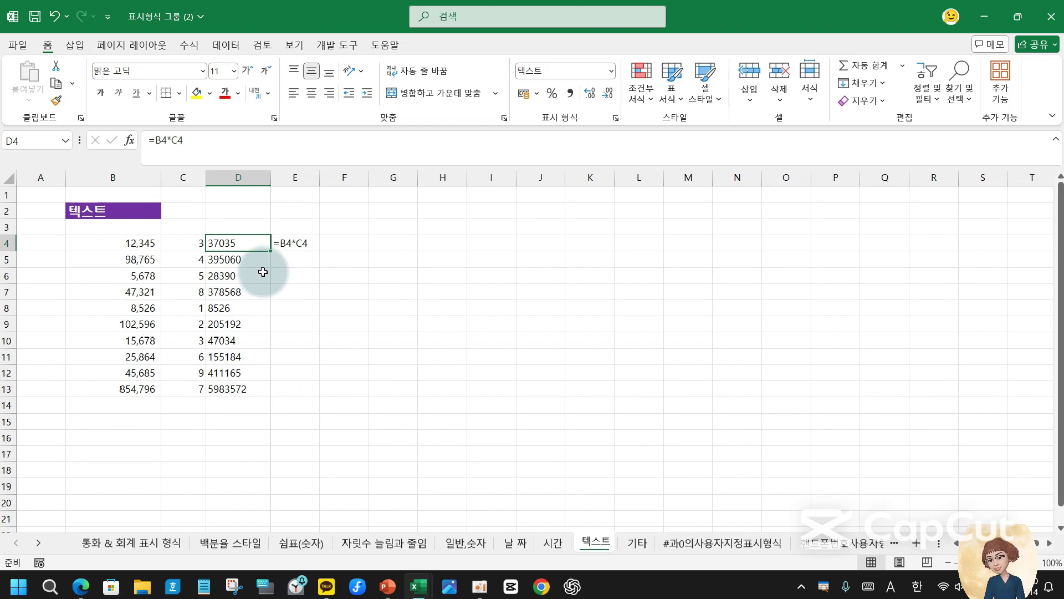
- Compare E4 with D4, then select the range E4:E13
click(294, 244)
click(240, 242)
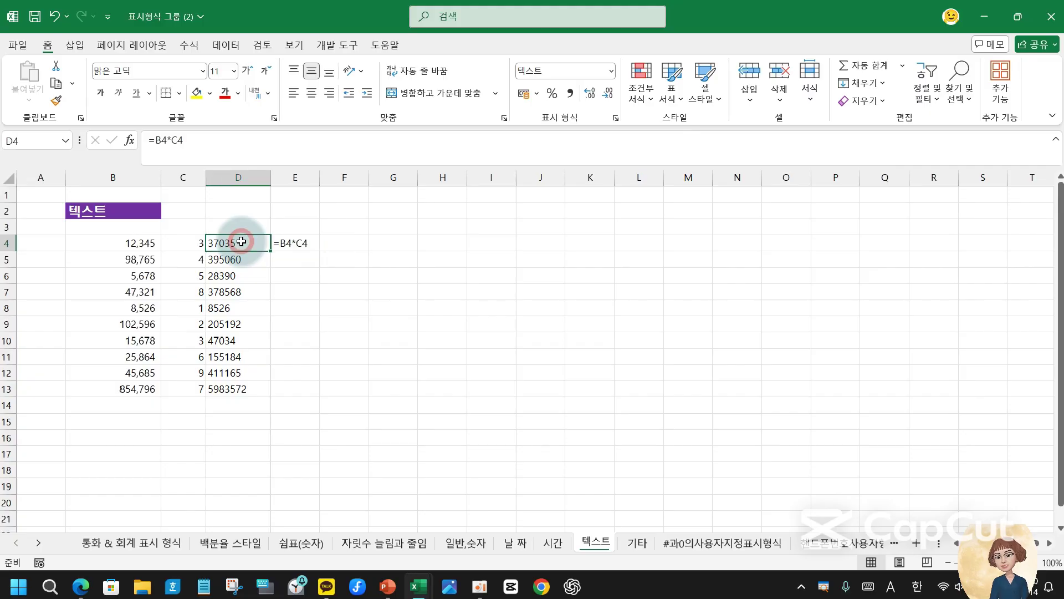
click(304, 242)
drag(305, 242, 286, 388)
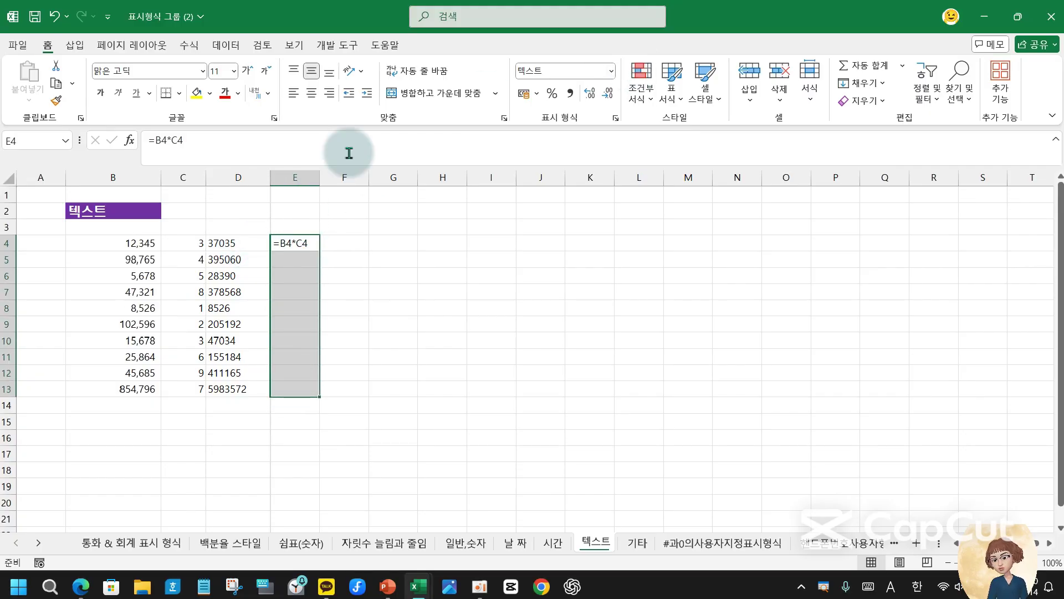
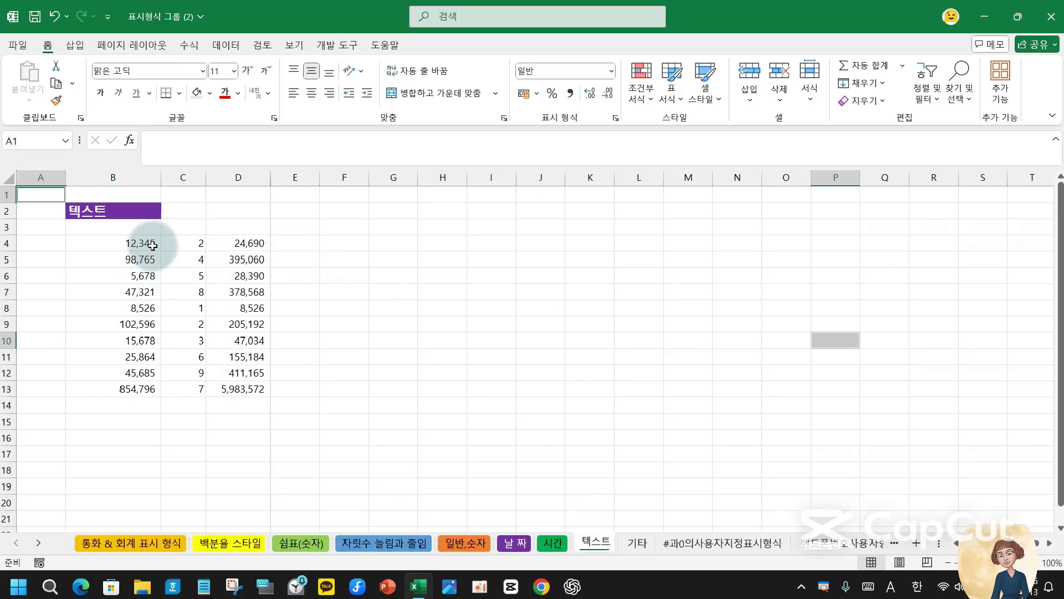
- Select cell B4, the first number in column B
click(142, 243)
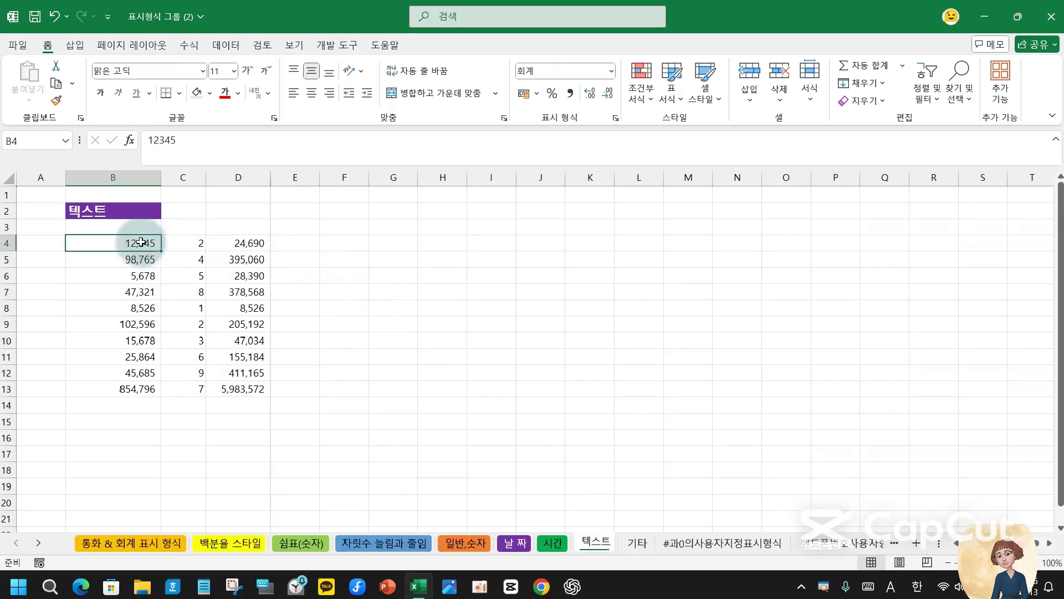
drag(141, 243, 129, 387)
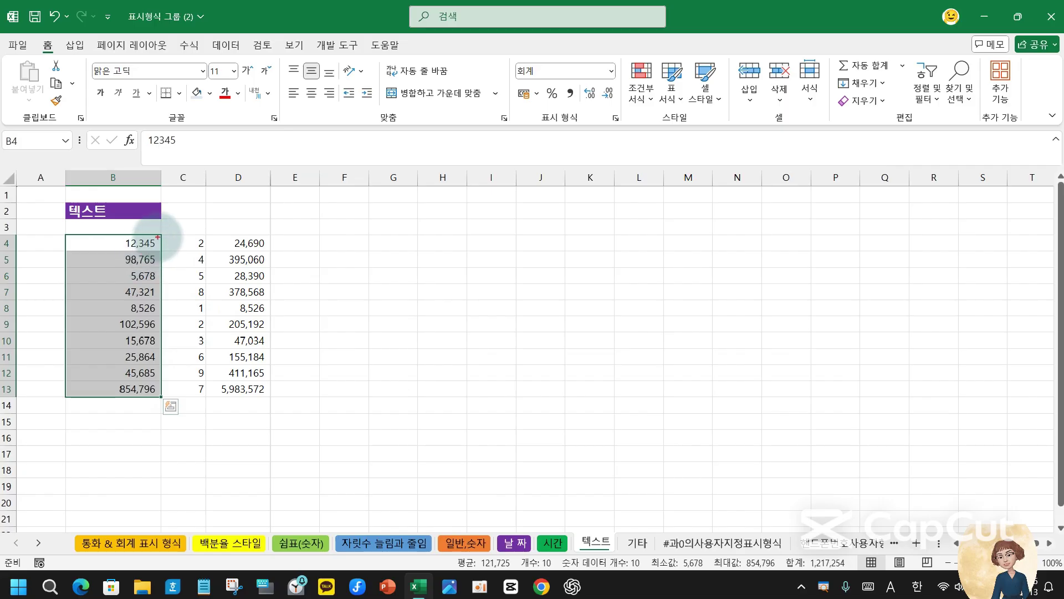
mouse_move(157, 234)
mouse_down()
mouse_move(161, 408)
mouse_move(113, 407)
mouse_move(157, 404)
mouse_move(149, 425)
mouse_up()
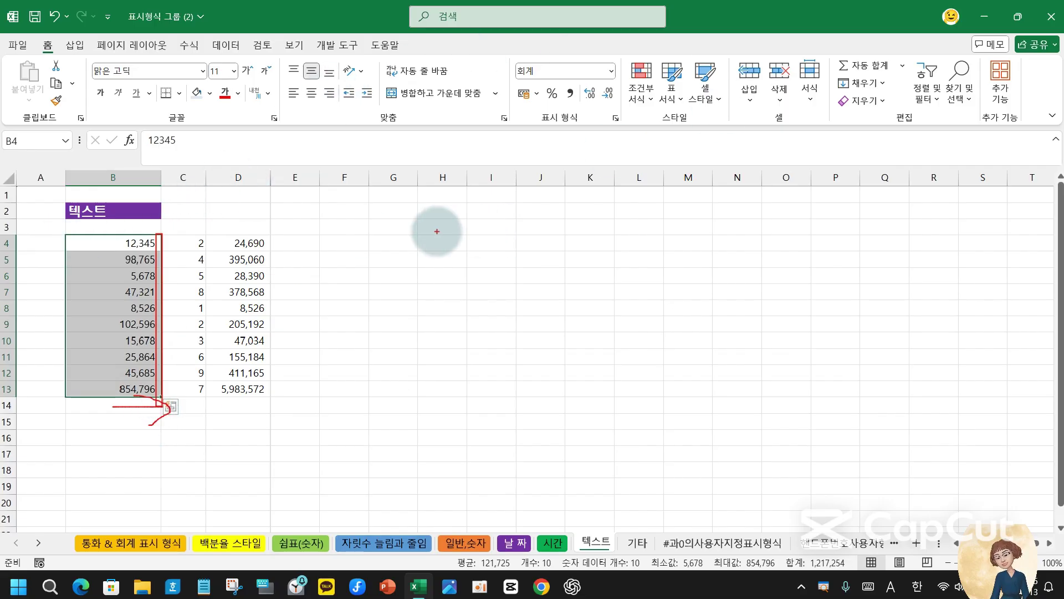
- Enter 1233 in F4 and 다리 in F5, widen column F, then reselect B4:B13
click(347, 241)
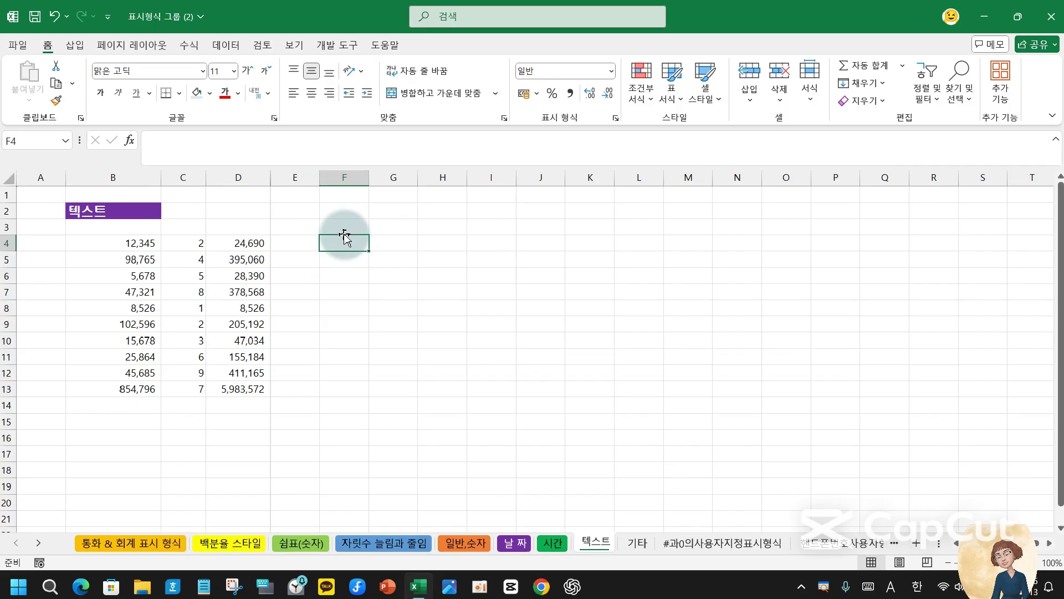
text(1233)
key(Return)
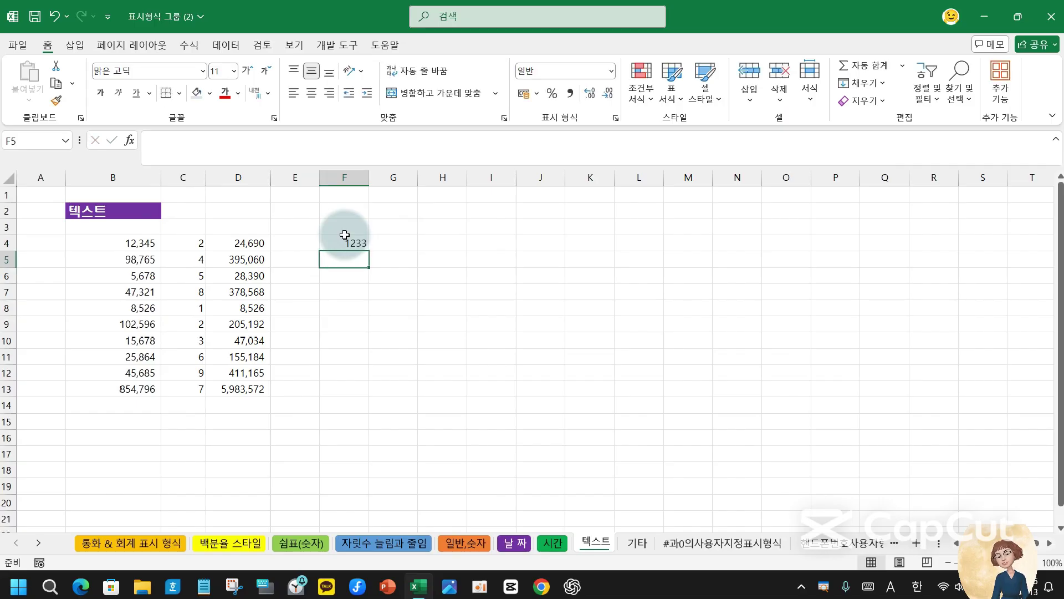
drag(369, 178, 401, 182)
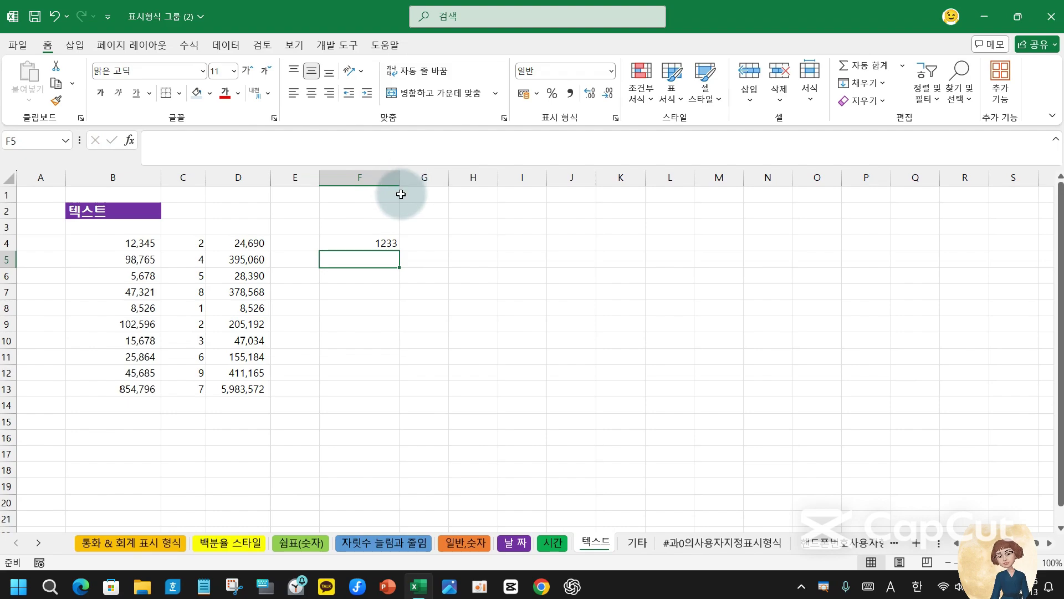
text(e)
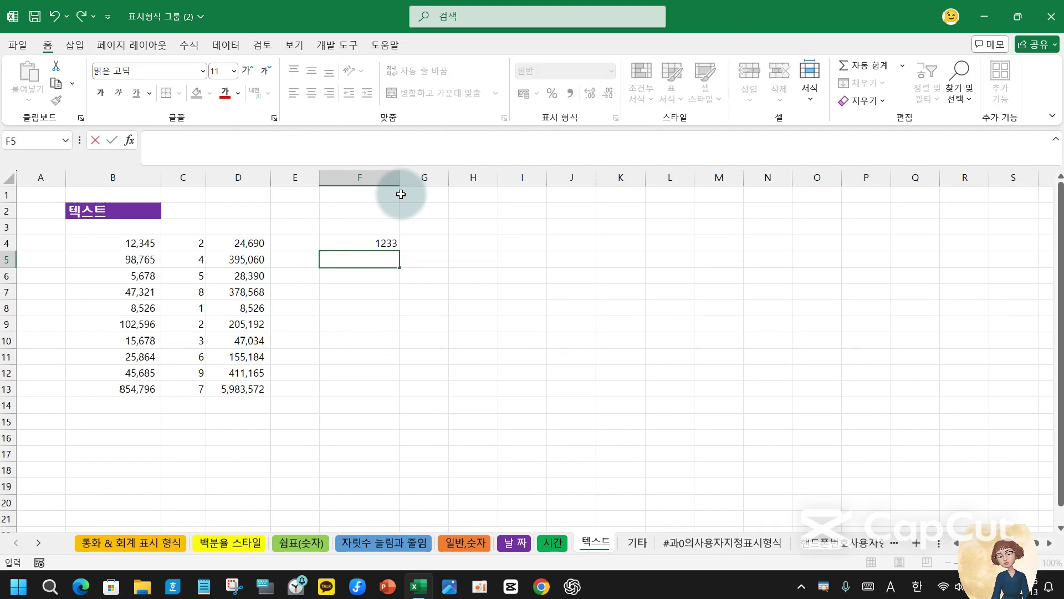
text(리)
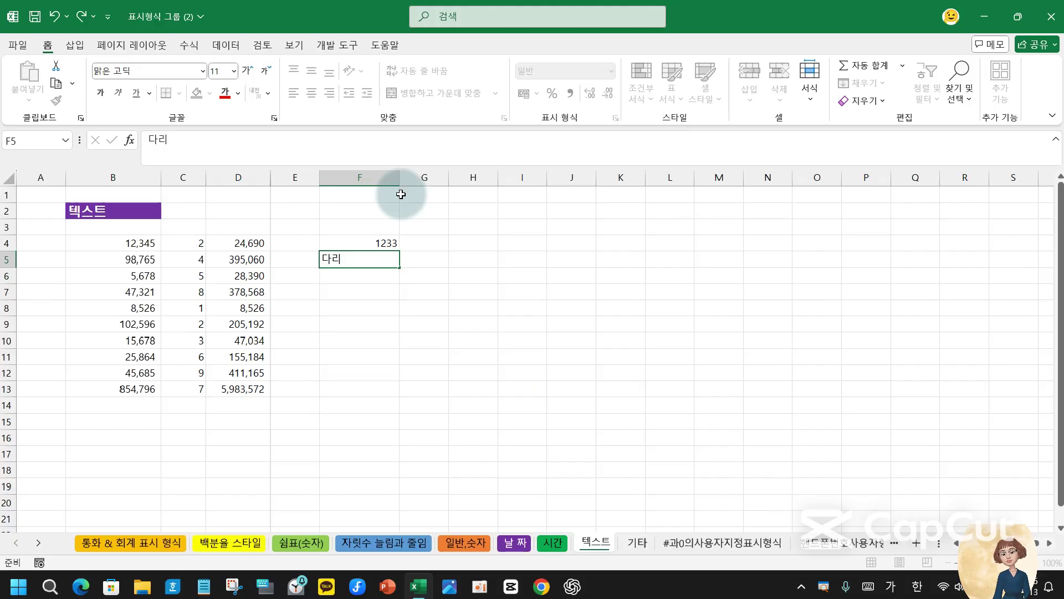
key(Return)
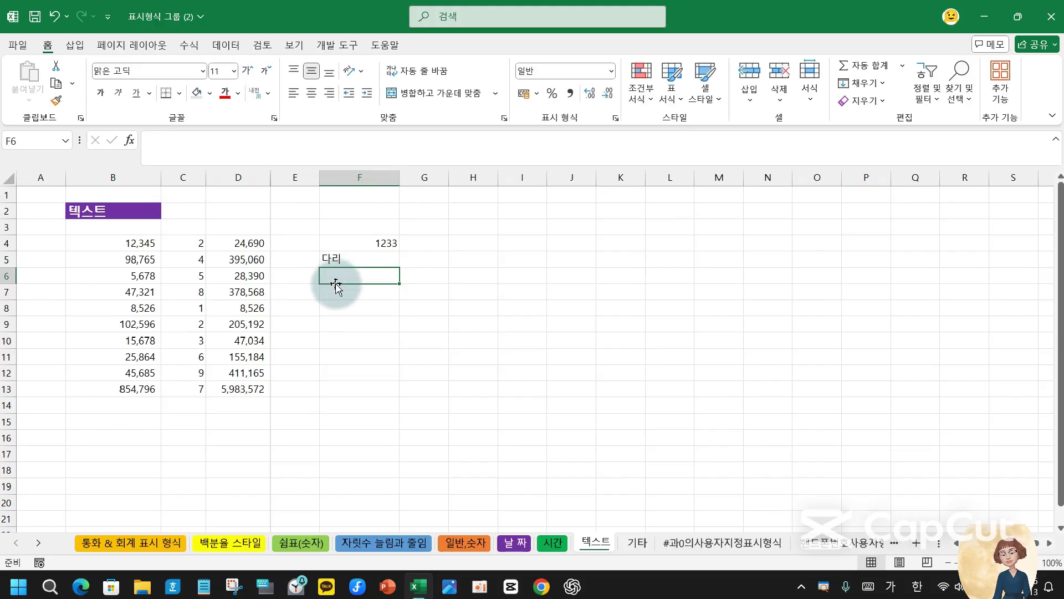
drag(114, 240, 123, 384)
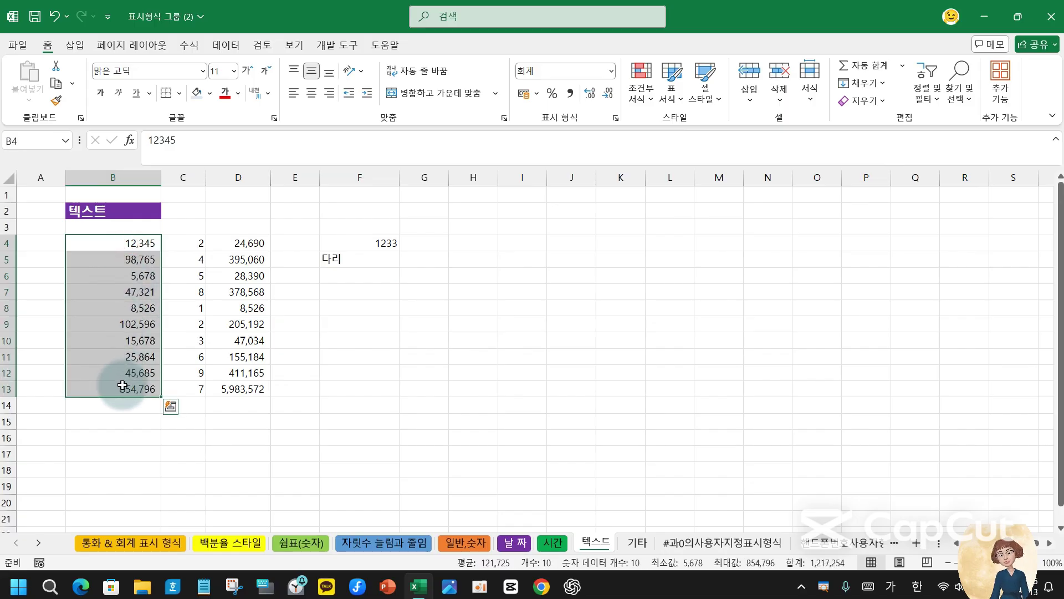
- Apply the 텍스트 (Text) number format to B4:B13
click(611, 71)
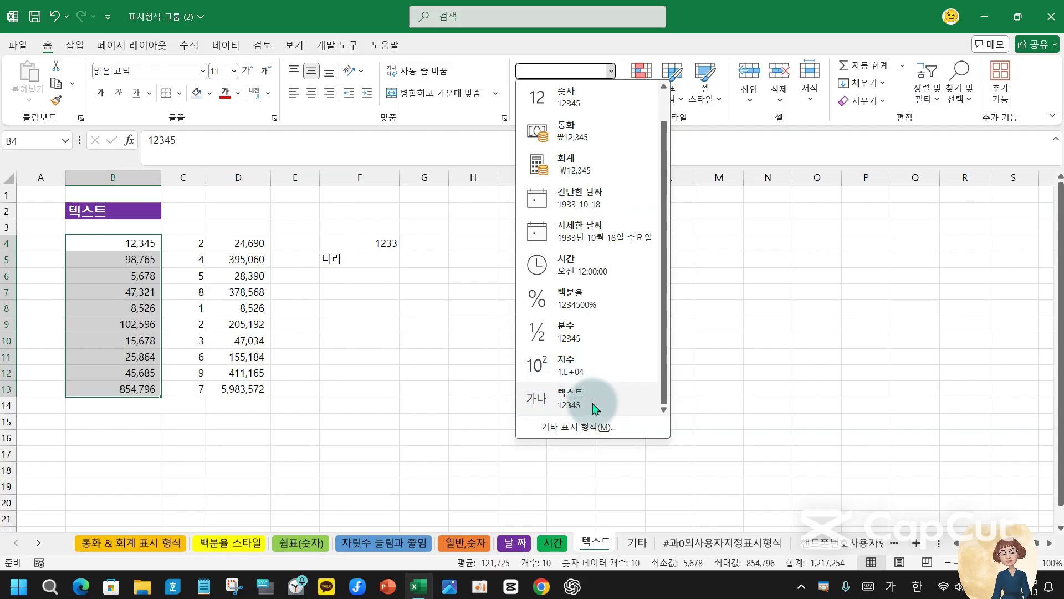
click(594, 409)
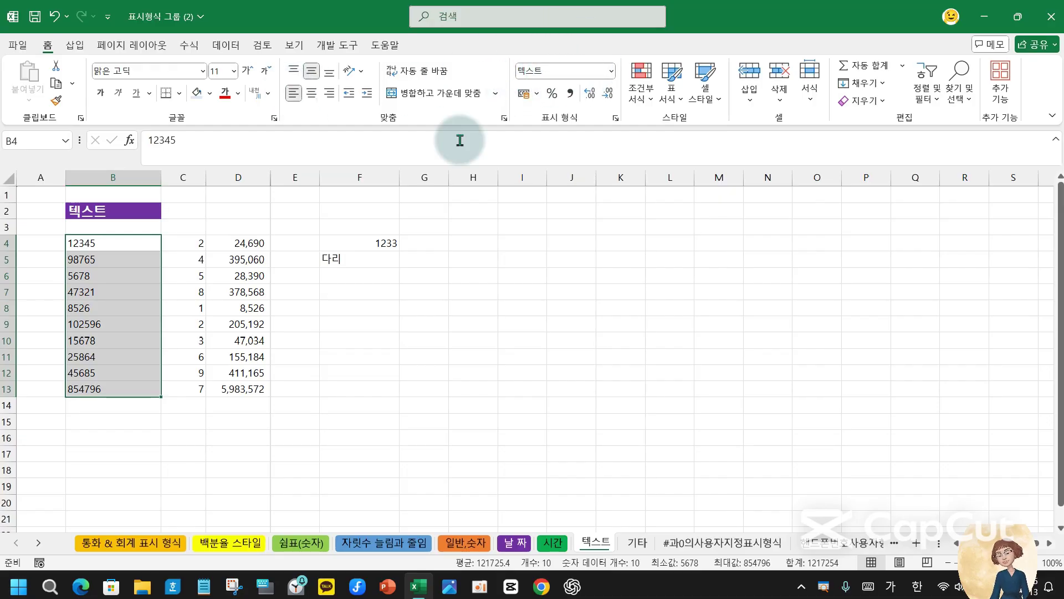
- Compare the formats of B4, C4 and D4, then switch to the 기타 sheet
click(185, 242)
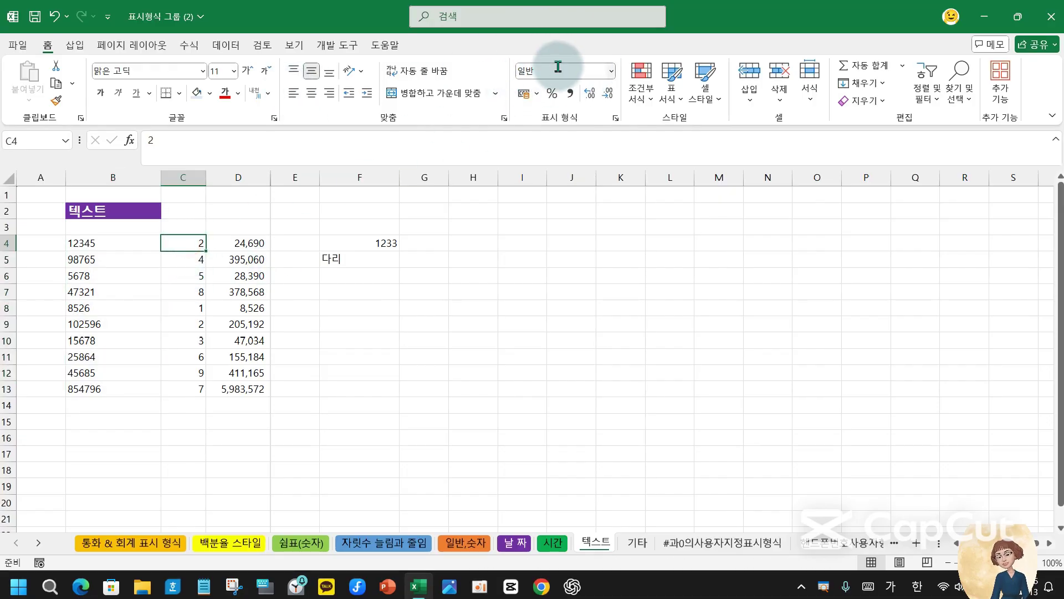
click(235, 244)
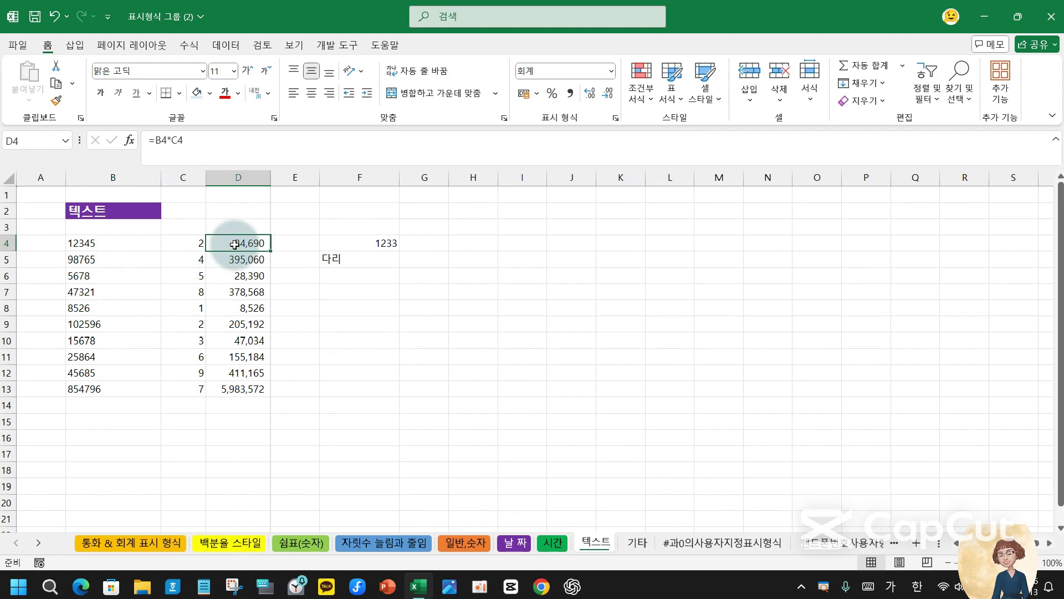
drag(235, 244, 235, 388)
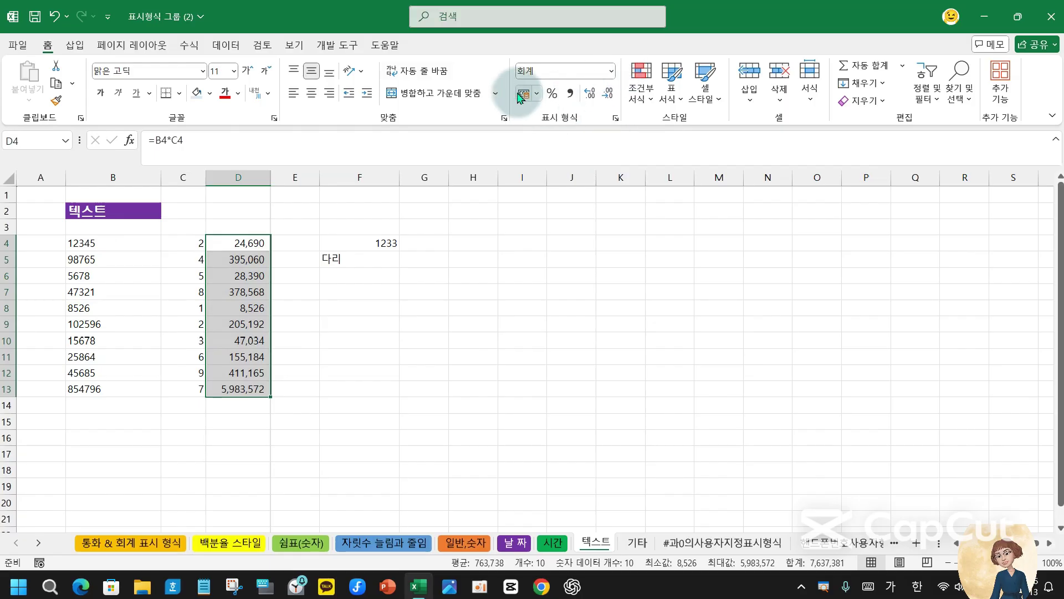
click(188, 243)
click(119, 243)
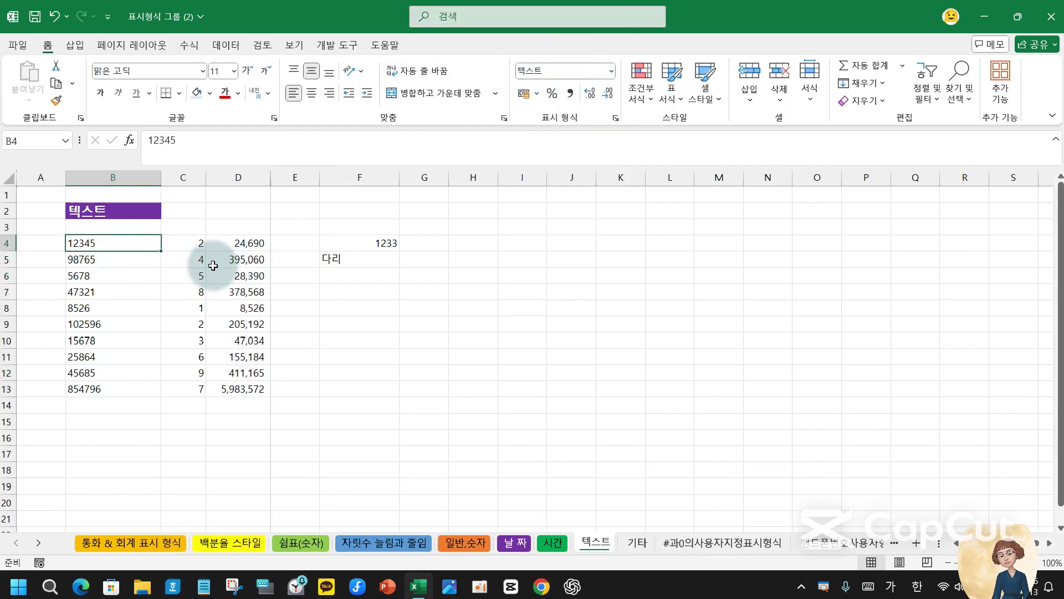
click(188, 242)
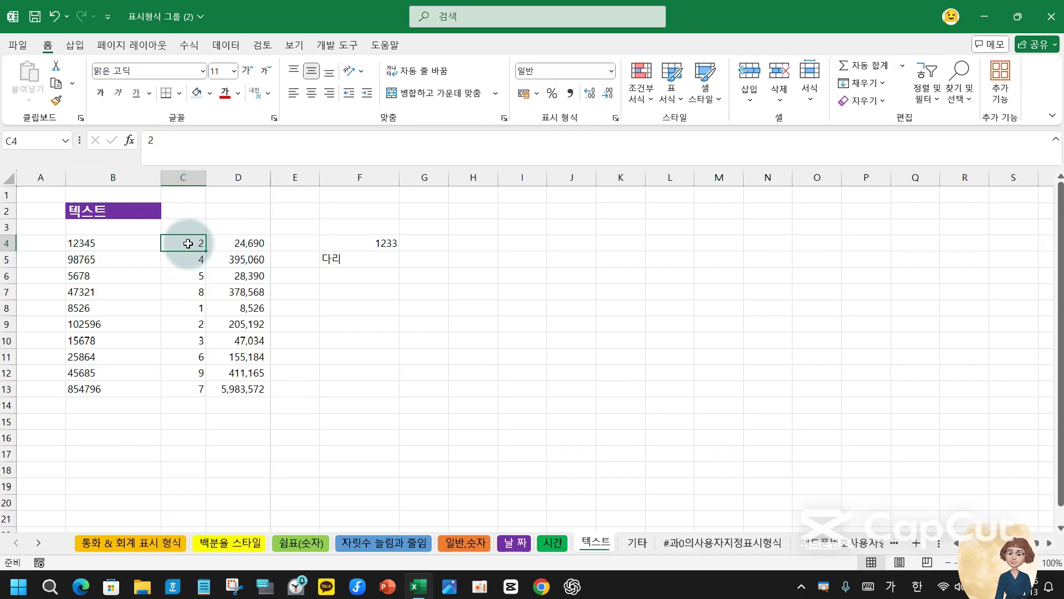
click(246, 242)
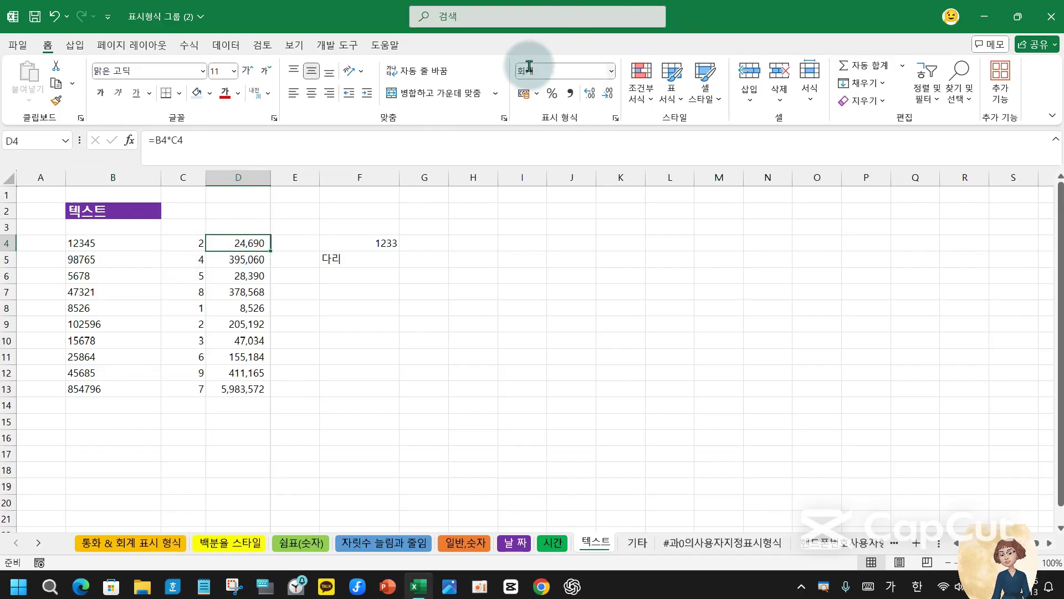
click(286, 279)
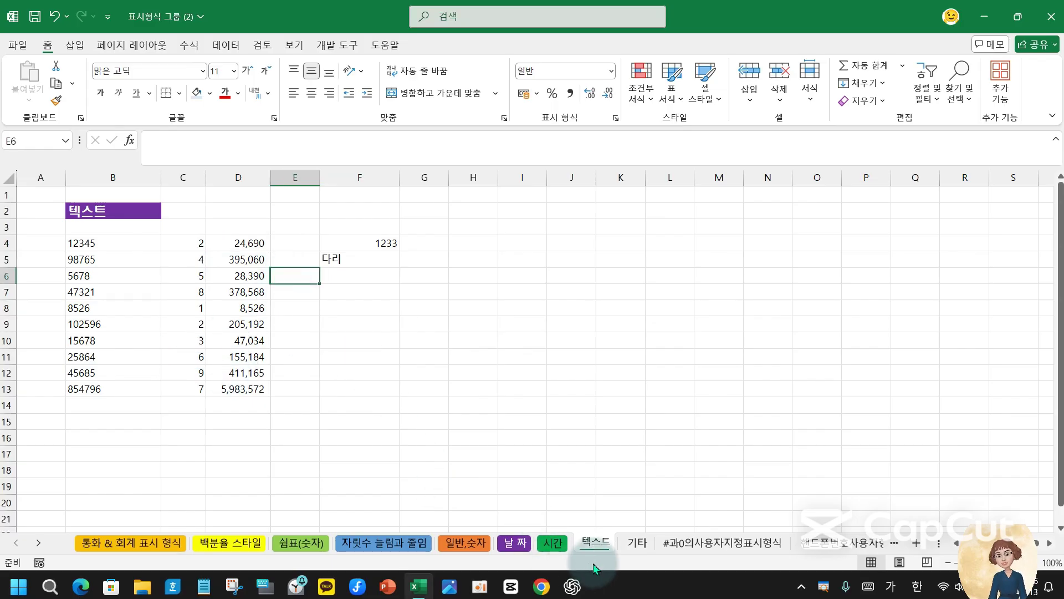
click(636, 542)
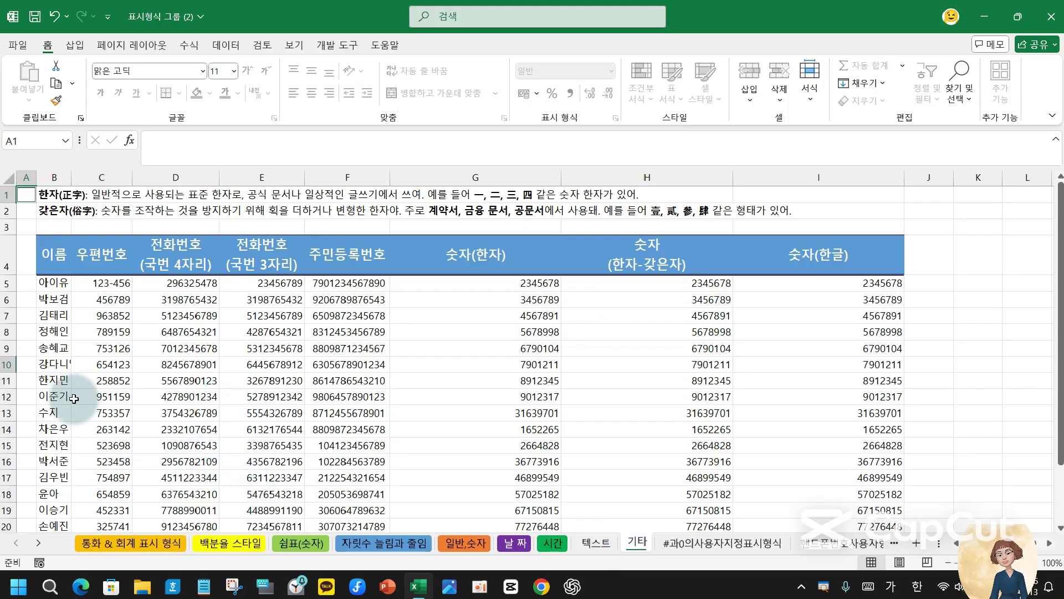
click(91, 287)
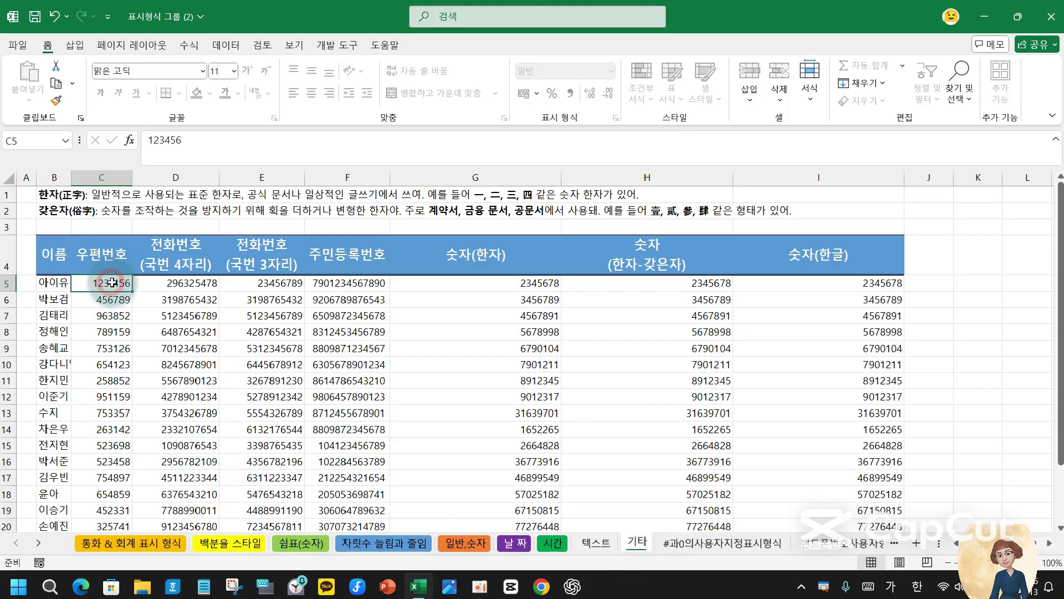
drag(99, 290, 95, 498)
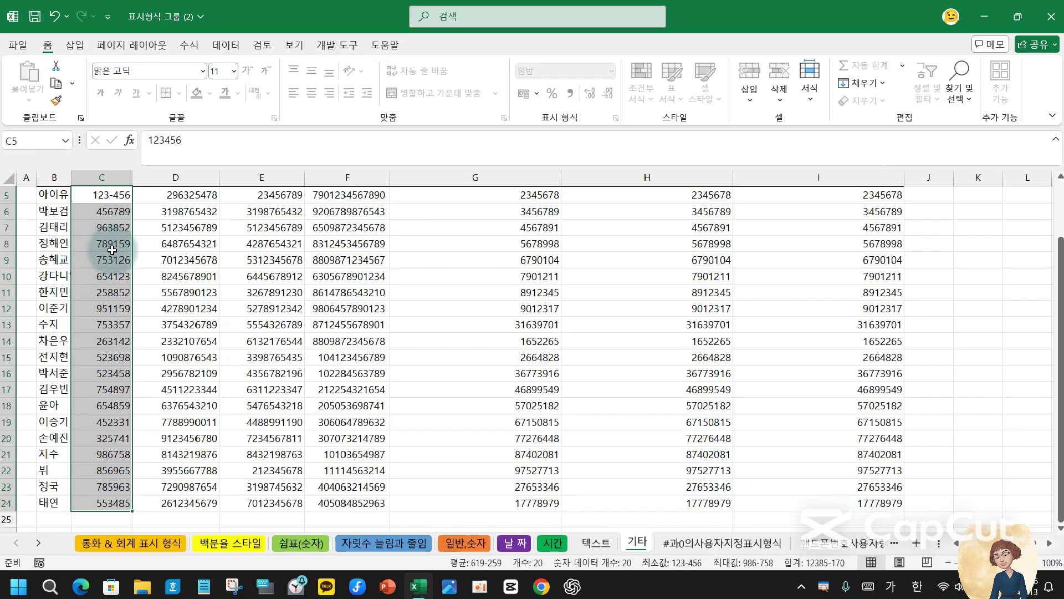
scroll(112, 314, up, 1)
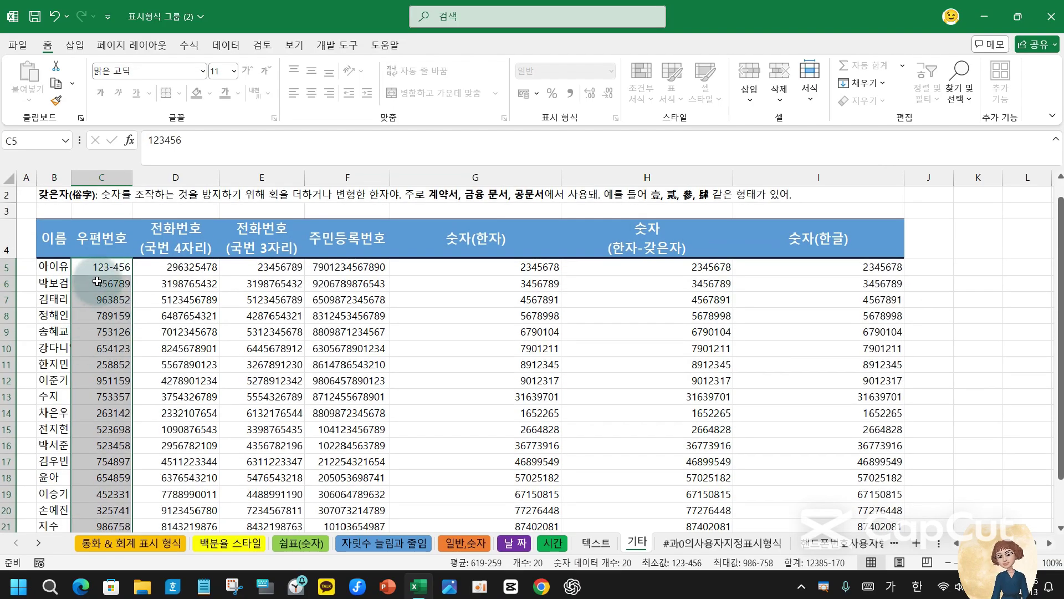
click(188, 320)
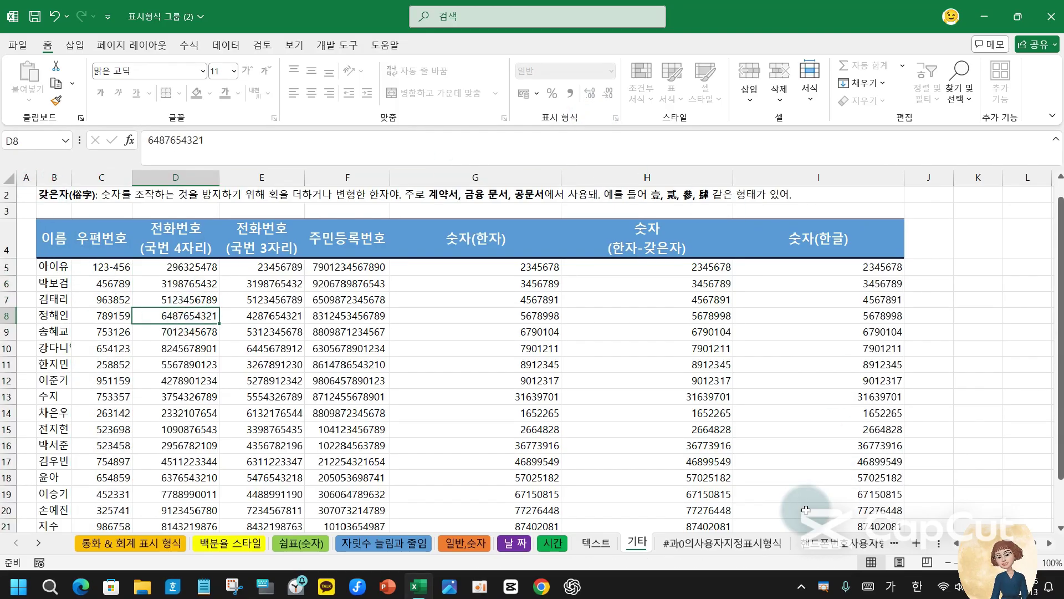
scroll(169, 374, up, 1)
click(102, 315)
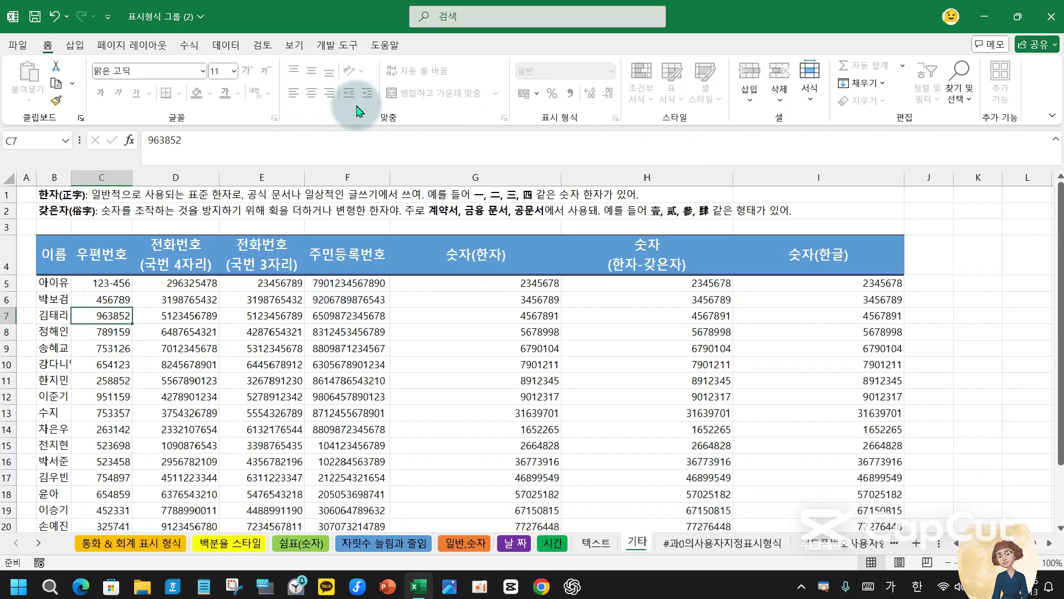
mouse_move(130, 76)
mouse_down()
mouse_move(424, 93)
mouse_move(602, 51)
mouse_move(745, 67)
mouse_move(497, 90)
mouse_up()
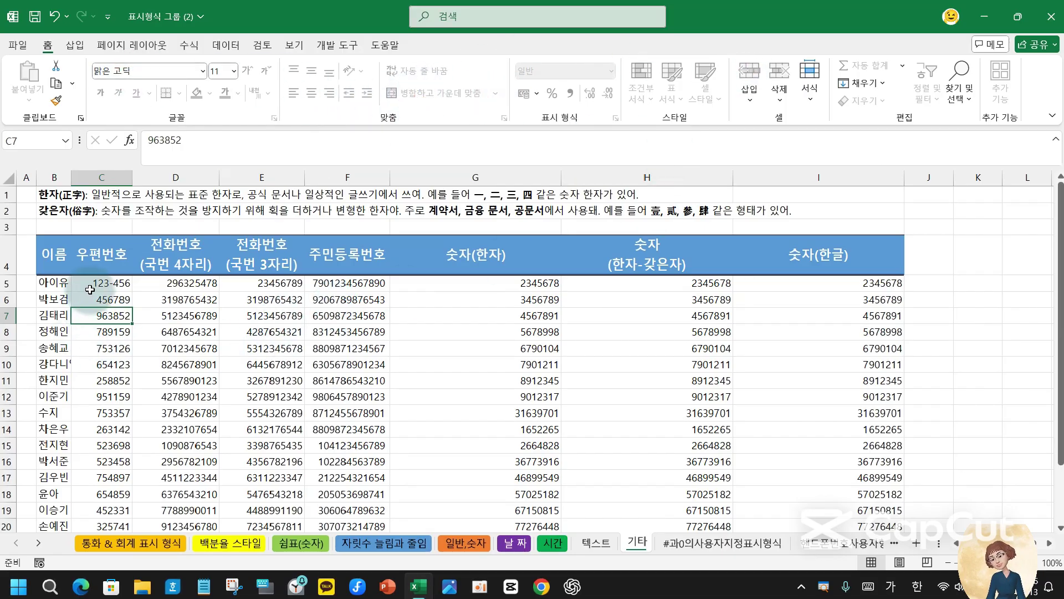
click(91, 285)
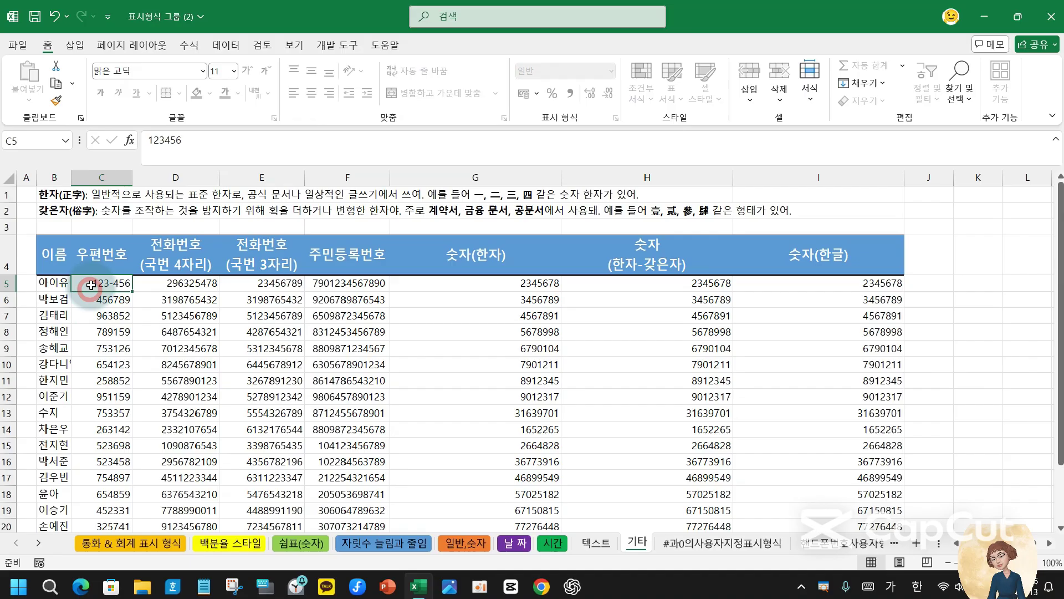
- Unprotect the 기타 sheet with its password and select the column C postal codes
click(294, 49)
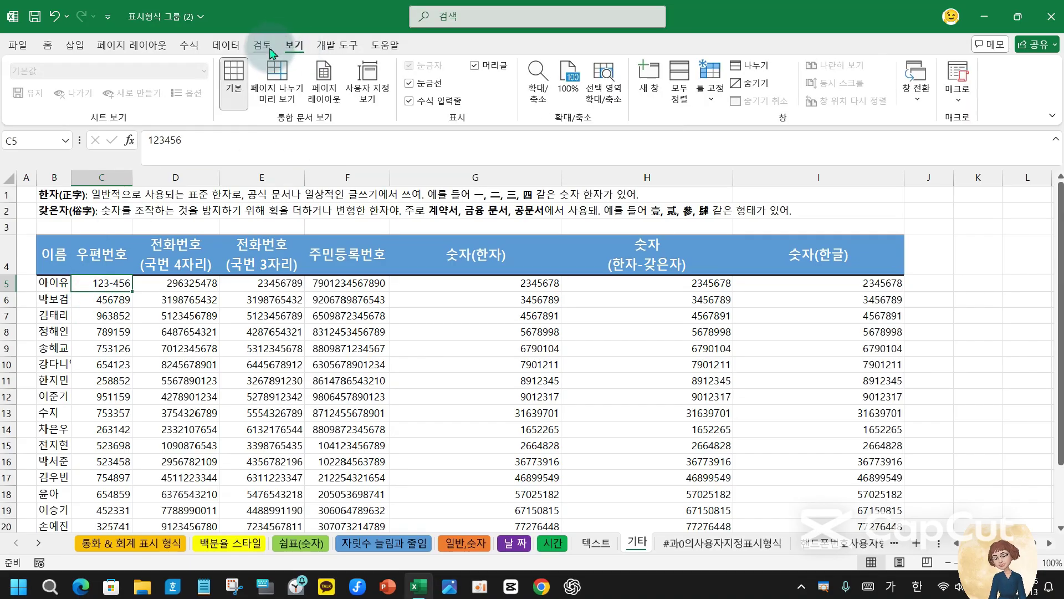
click(232, 49)
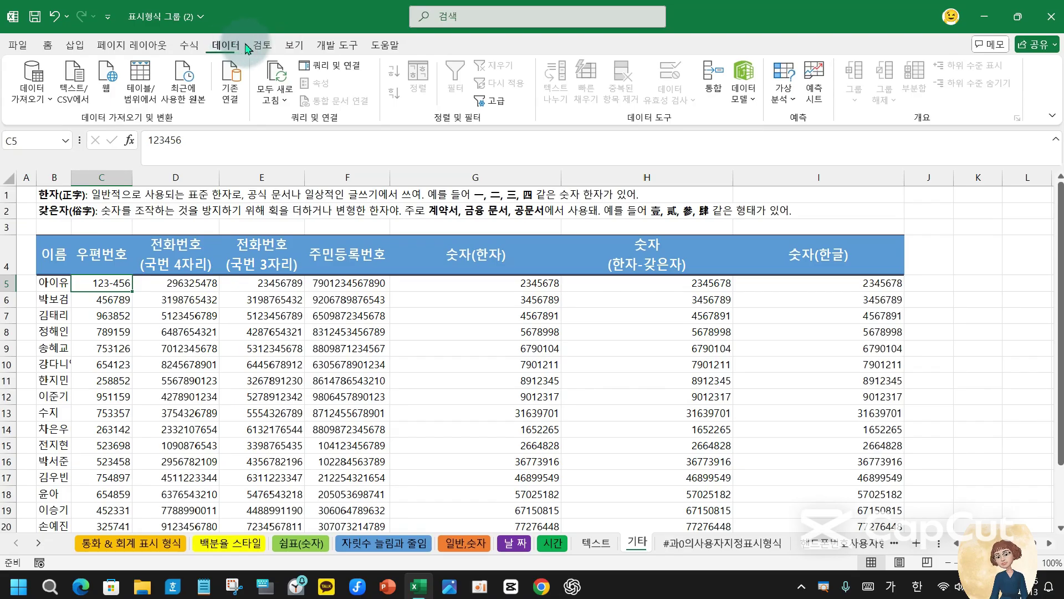
click(266, 48)
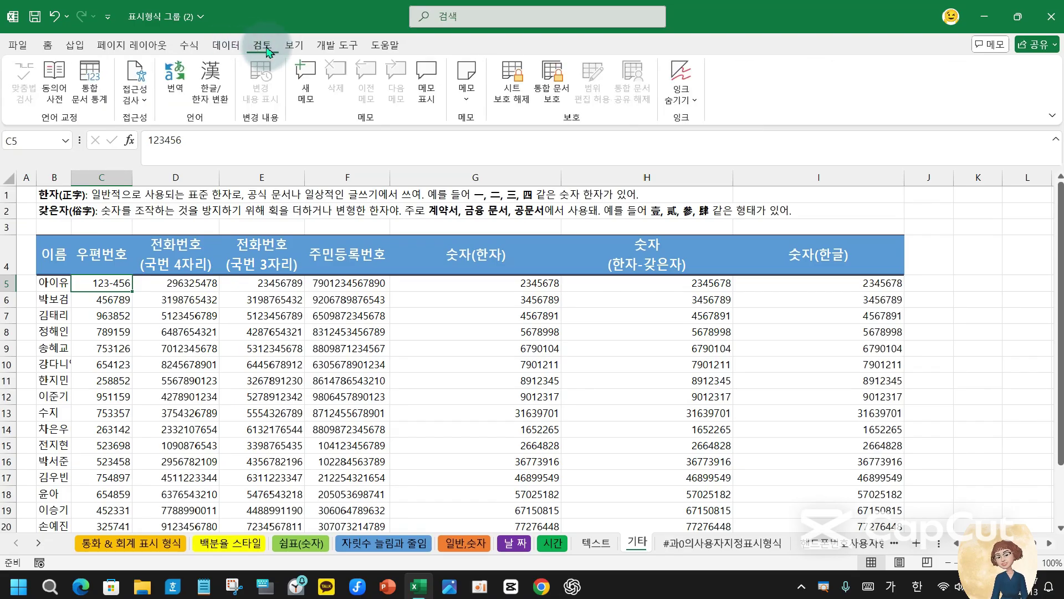
click(519, 80)
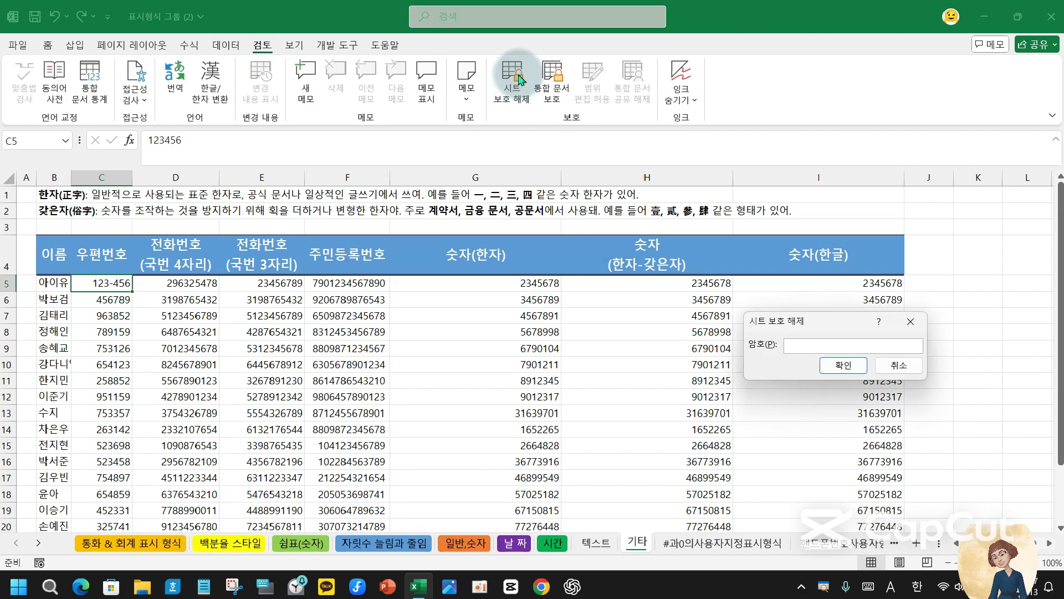
text(12)
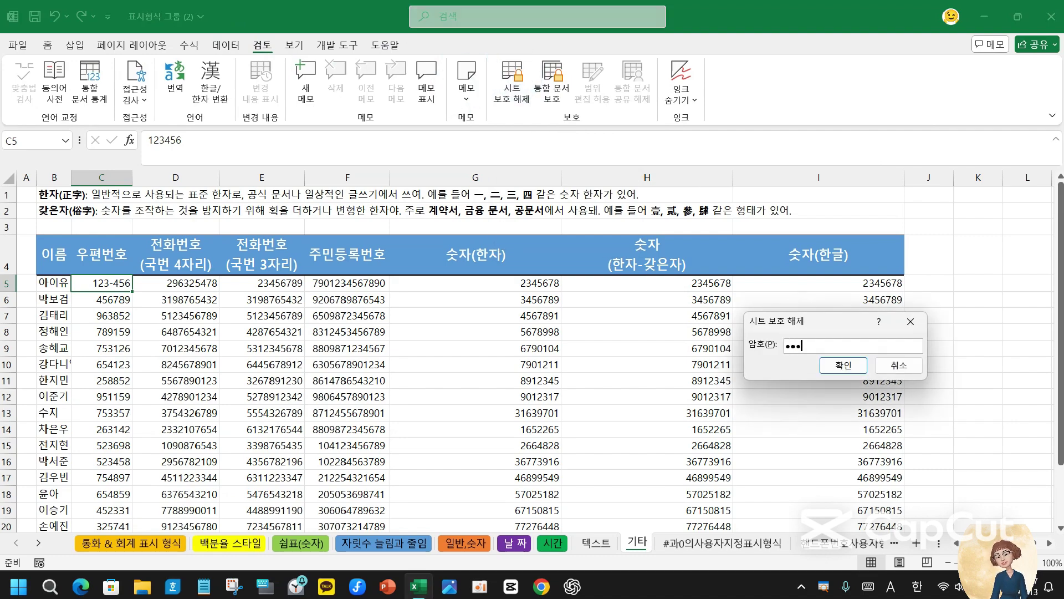
text(34)
key(Return)
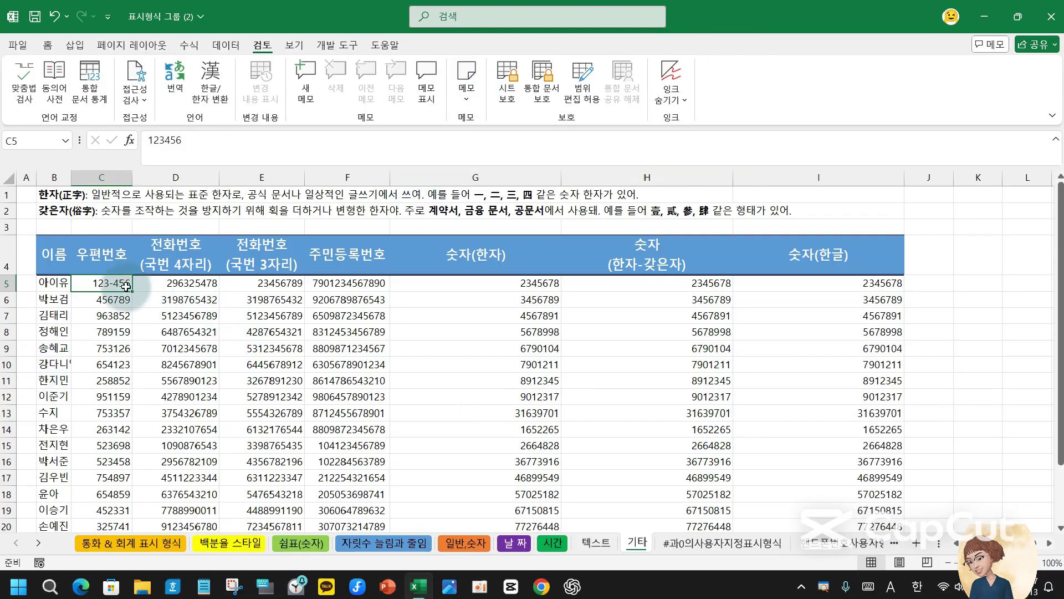
drag(103, 283, 105, 503)
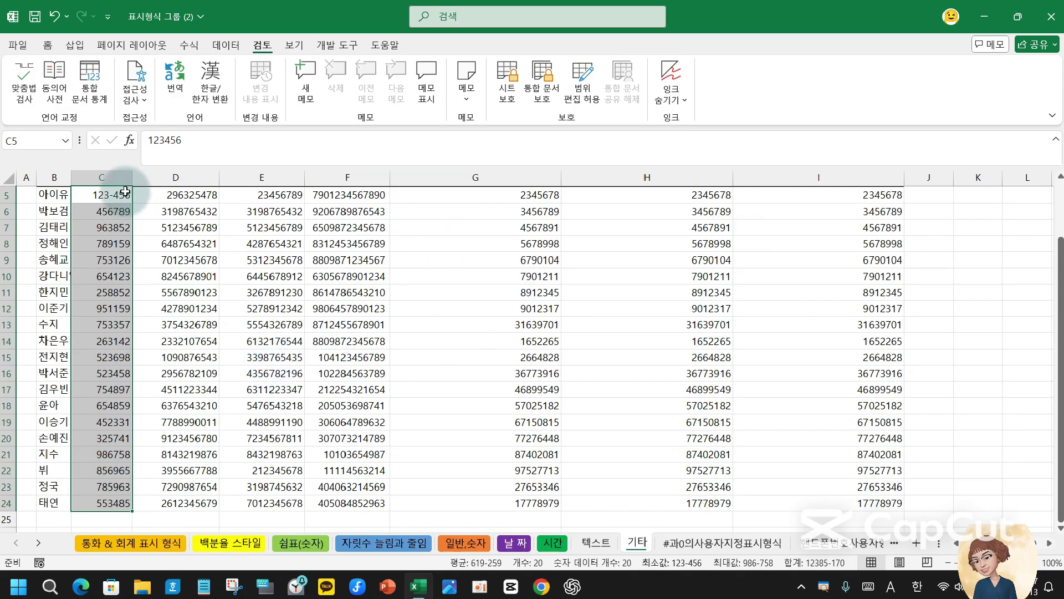
- Format the column C postal codes with the Special 우편 번호 format, e.g. 456-789
click(48, 46)
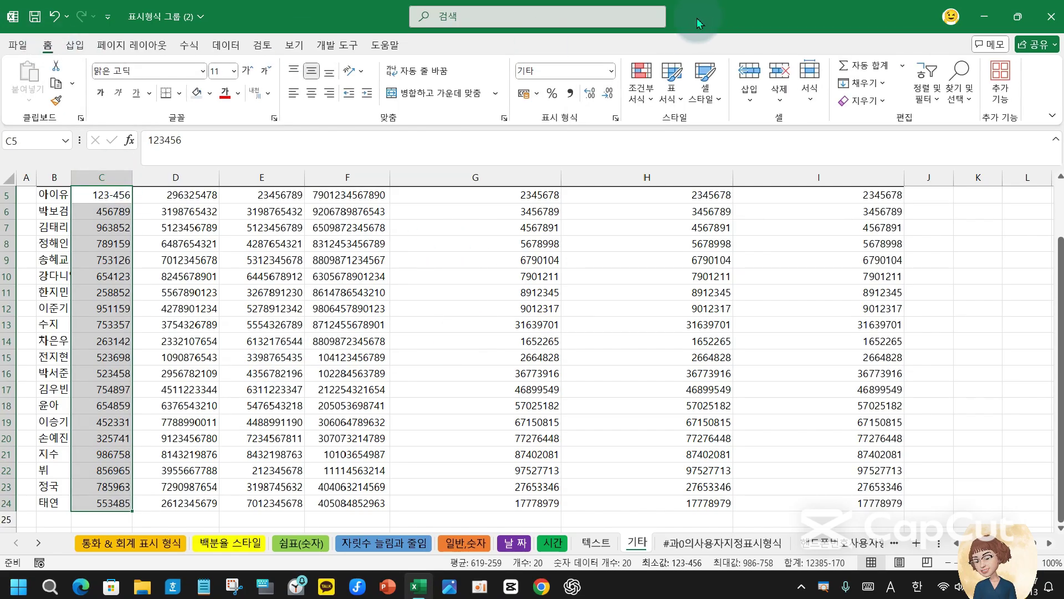
click(615, 117)
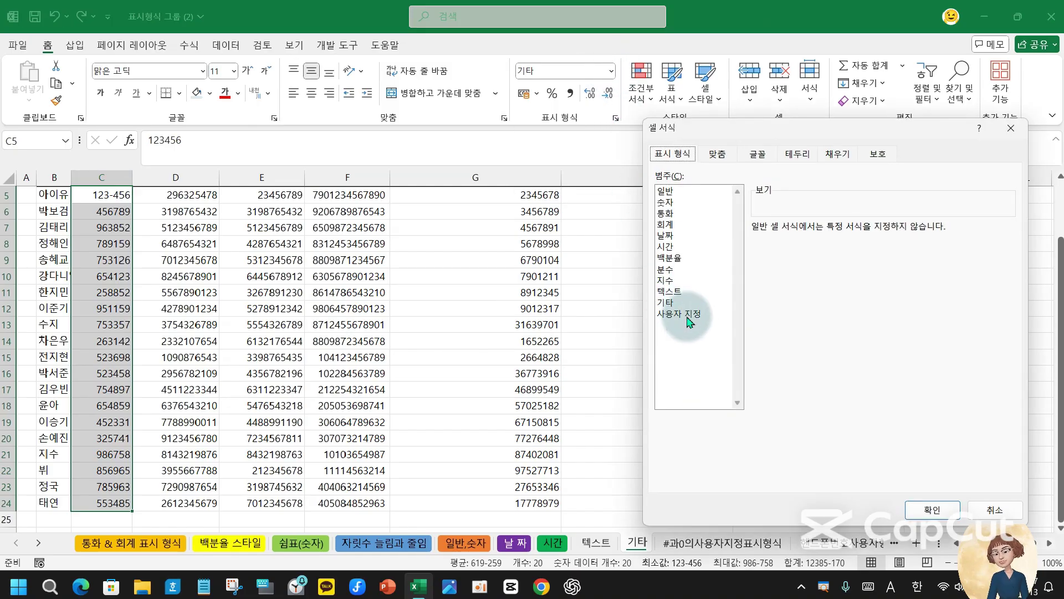
click(665, 303)
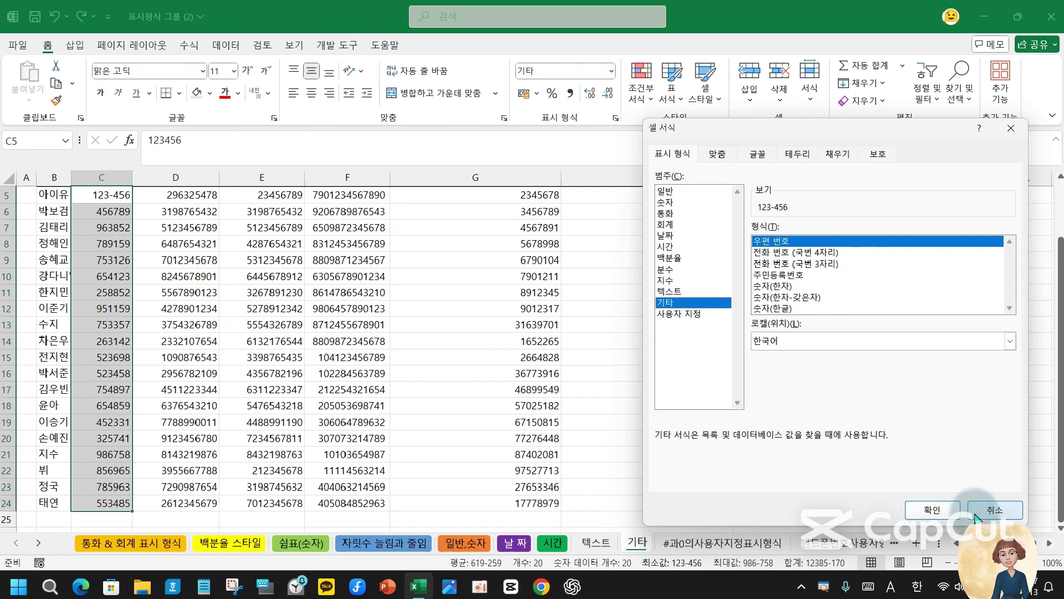
click(934, 510)
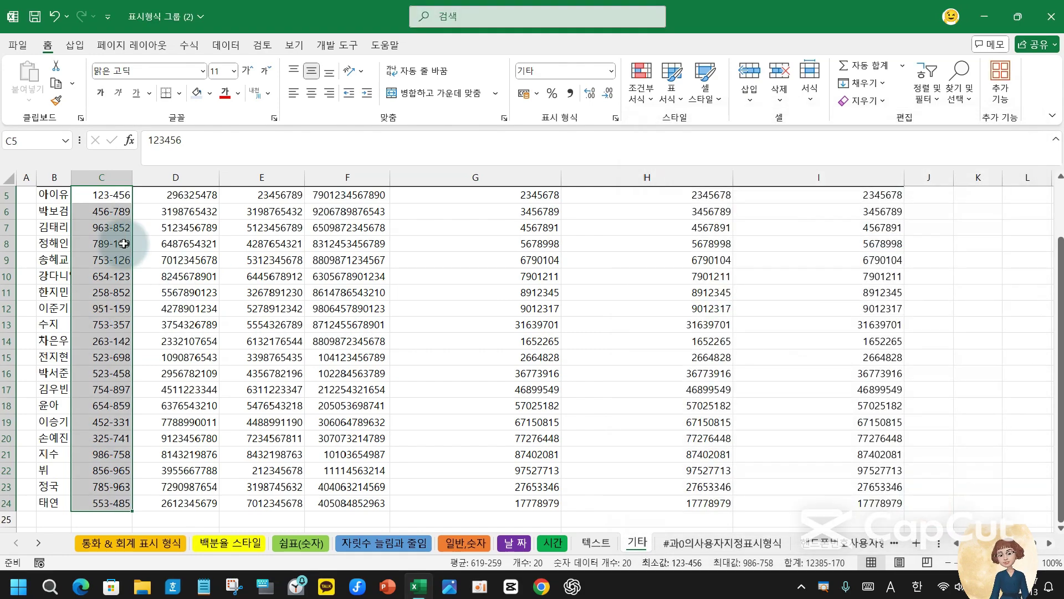
scroll(111, 249, up, 2)
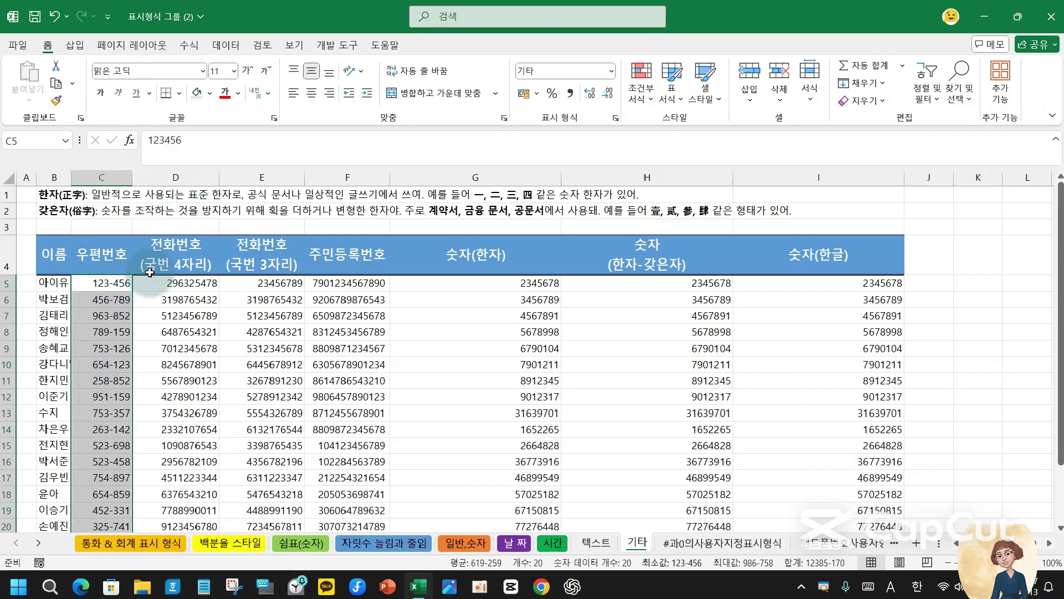
- Apply the Special phone number format with four-digit exchange to D5:D24
click(183, 281)
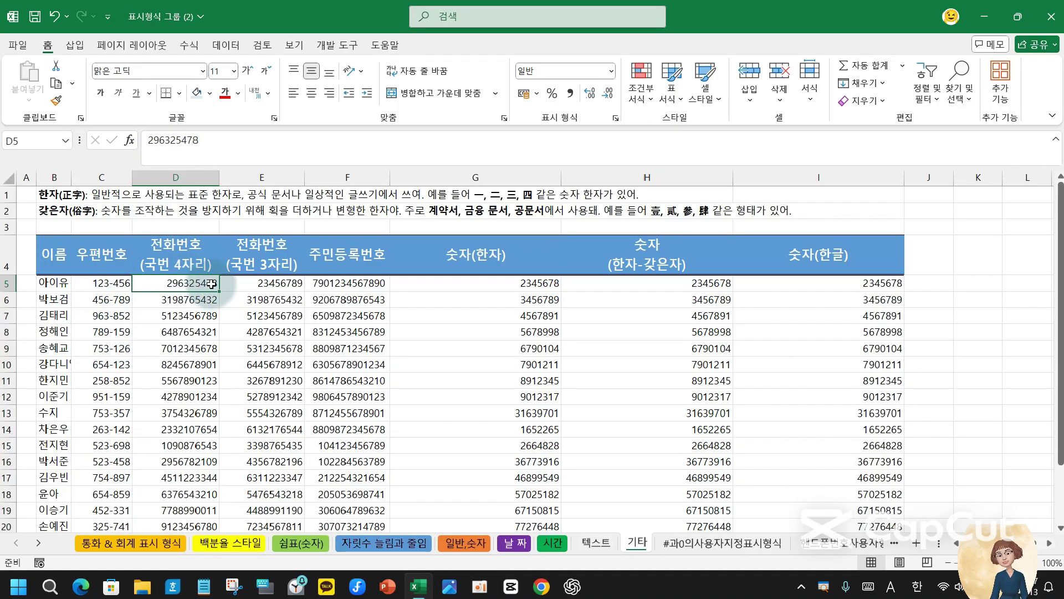
drag(201, 285, 174, 497)
scroll(173, 541, down, 1)
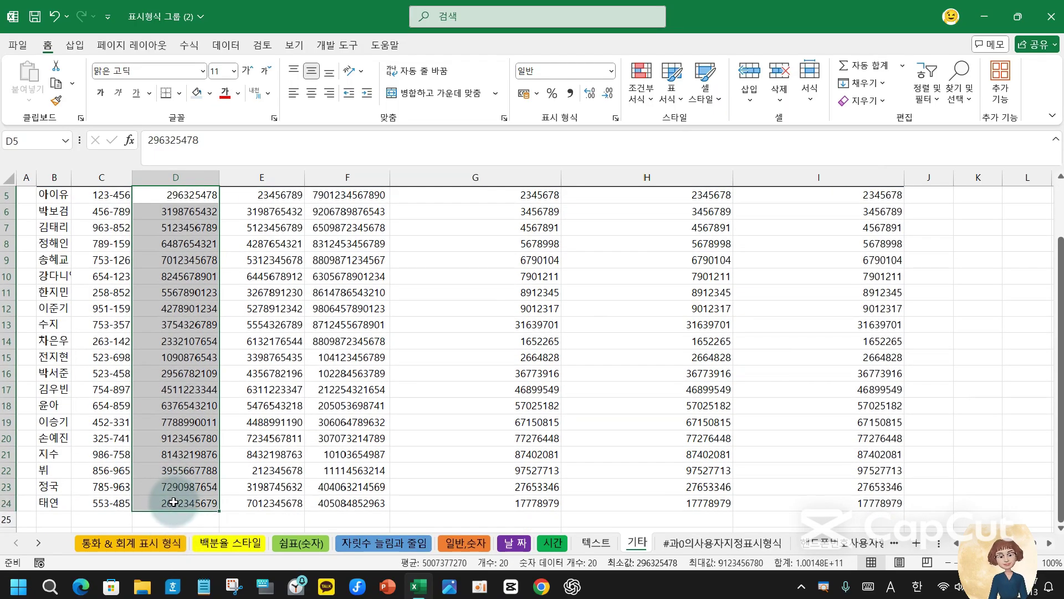
scroll(177, 444, up, 2)
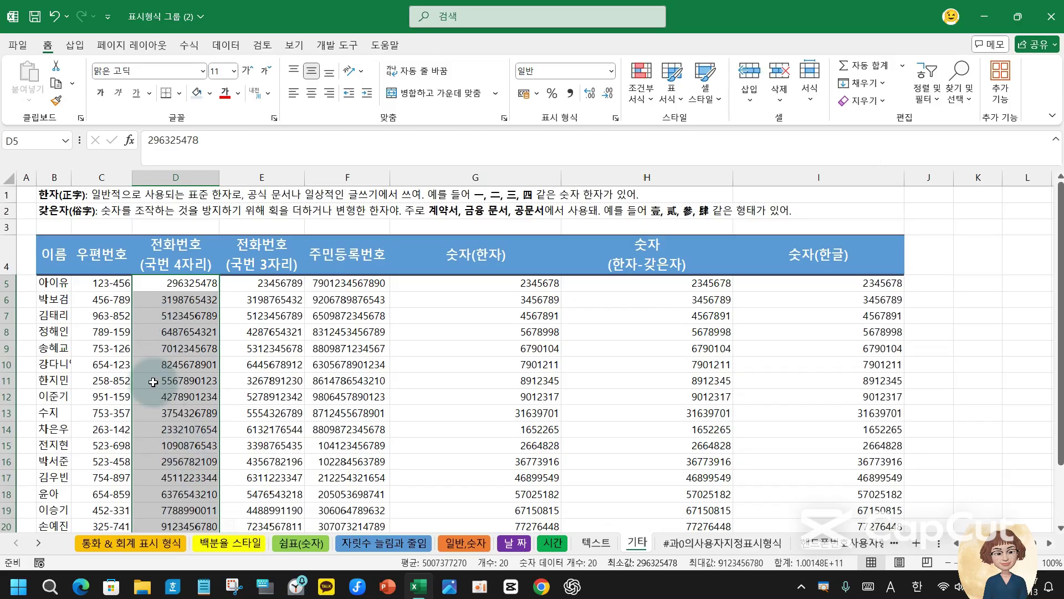
click(617, 118)
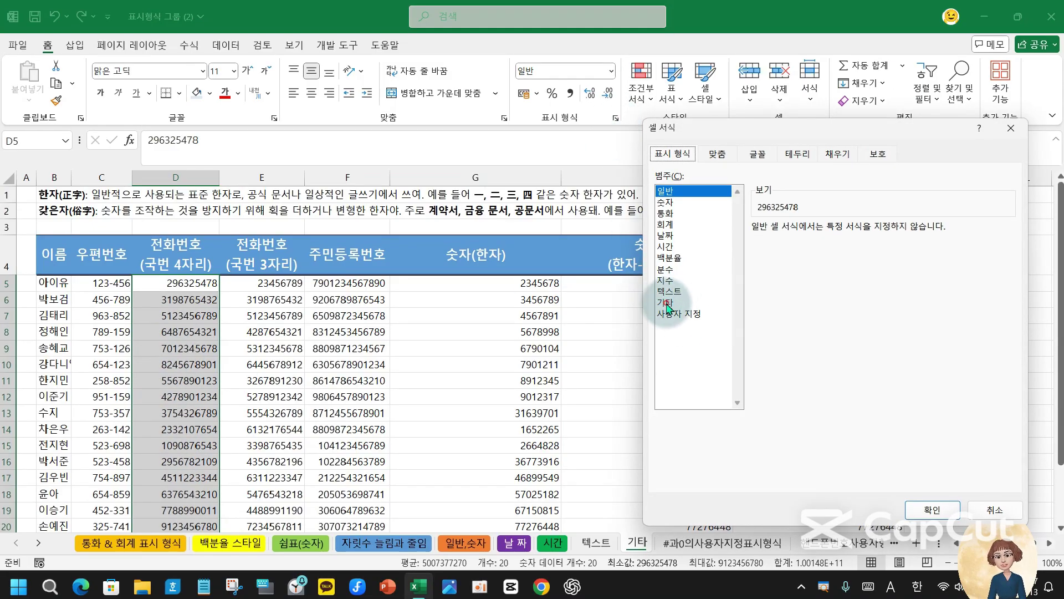
click(668, 304)
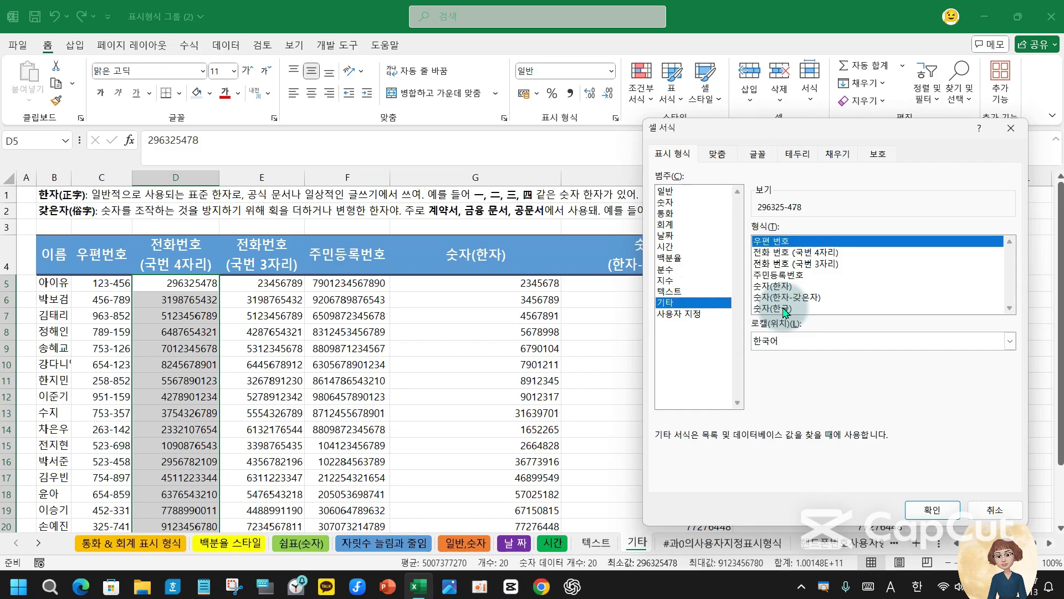
click(817, 256)
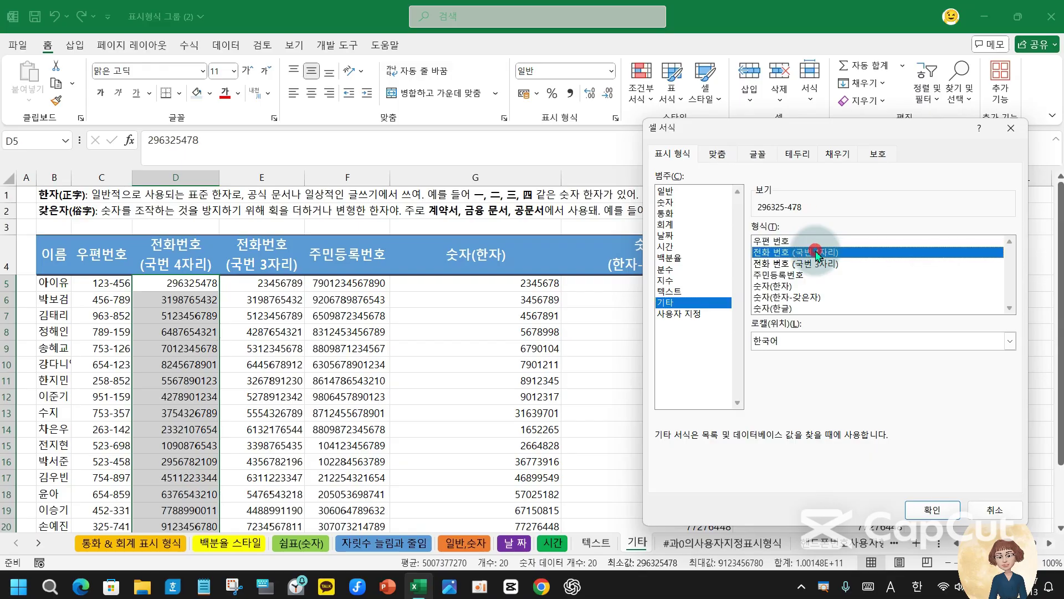
click(933, 509)
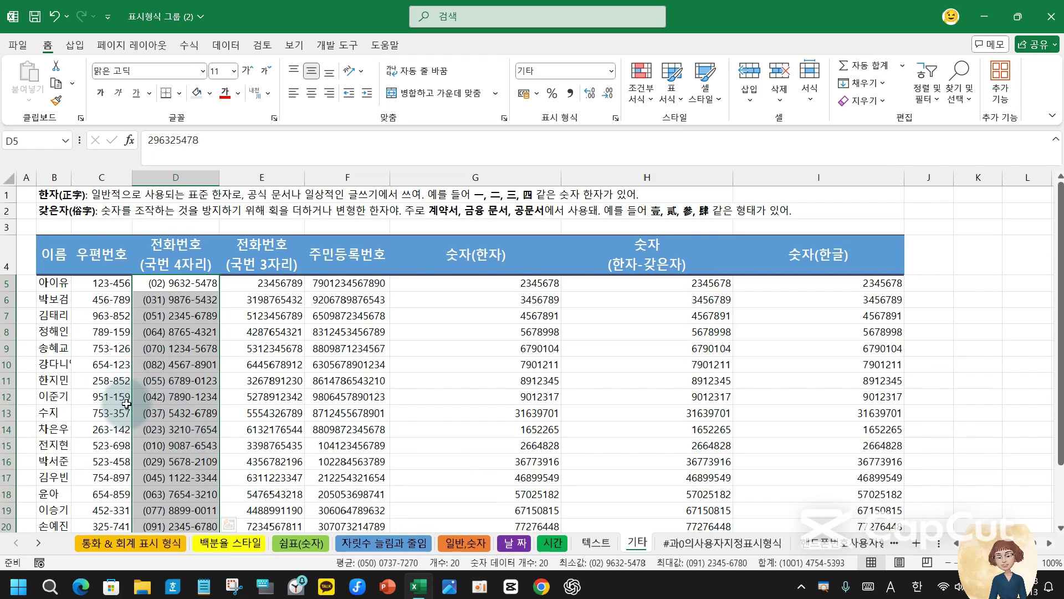
- Reselect D5:D24 and return it to the 일반 (General) format, showing plain digits
click(281, 285)
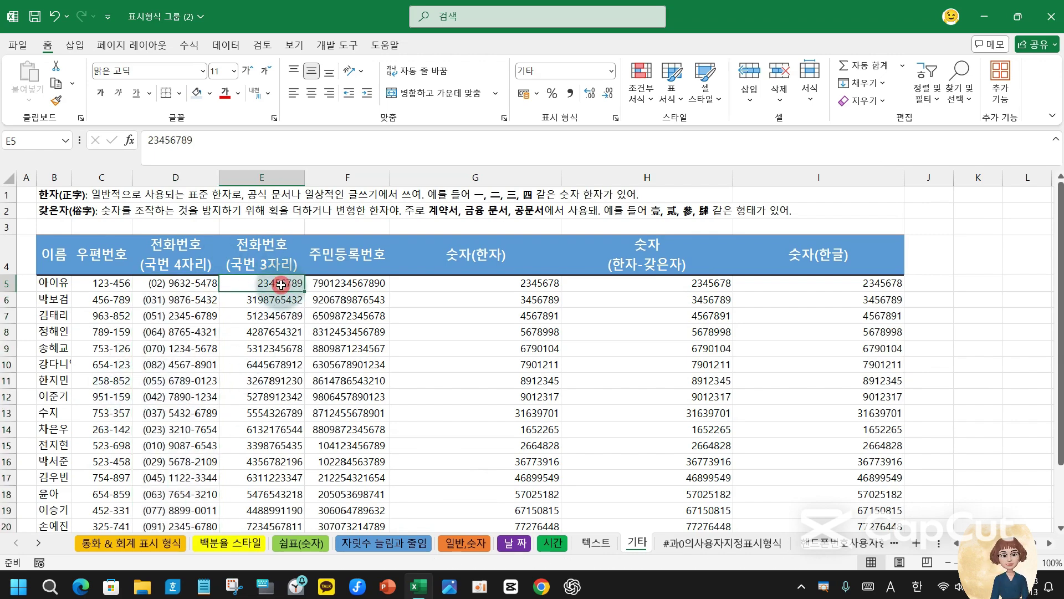
click(172, 283)
drag(182, 282, 178, 466)
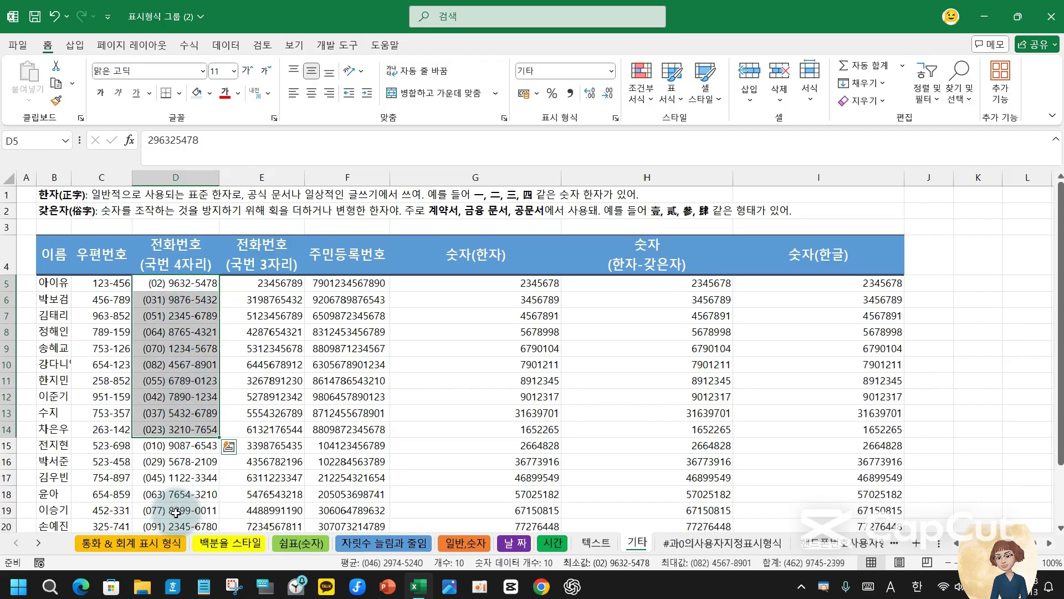
click(196, 284)
drag(196, 283, 204, 498)
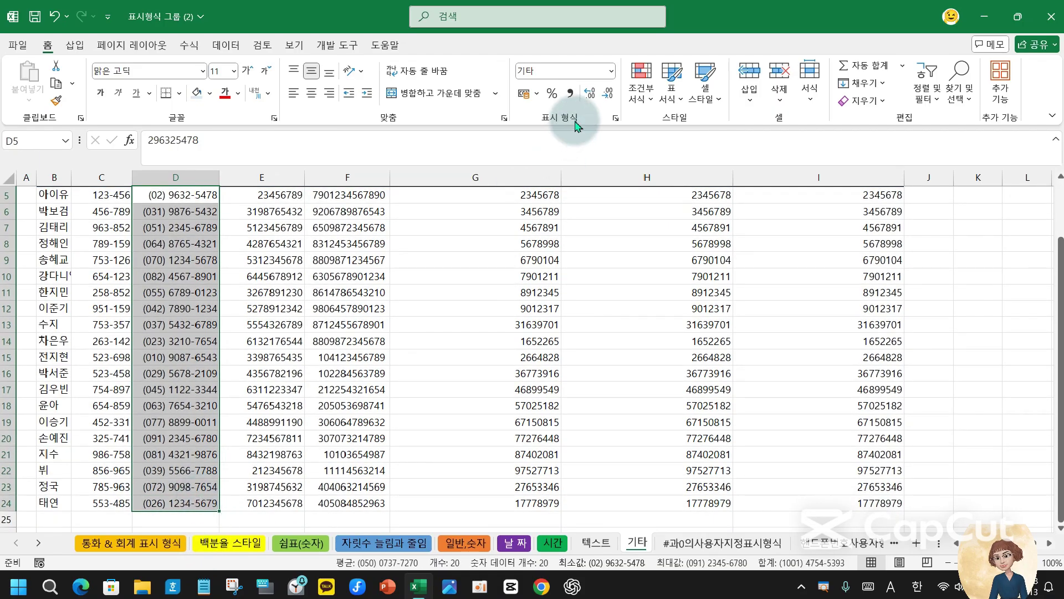
click(611, 71)
click(572, 99)
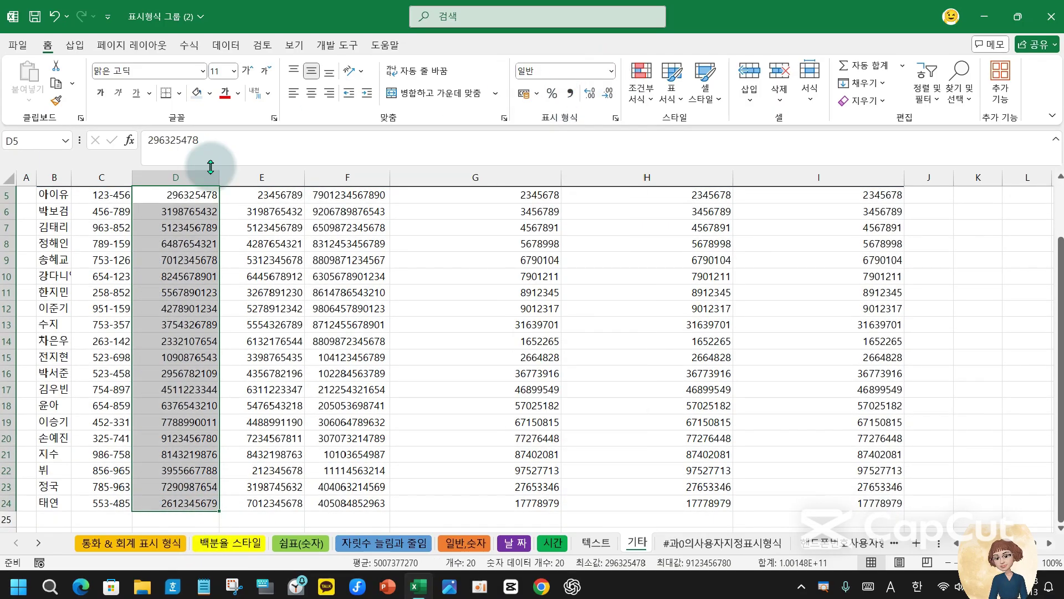
- Apply the Special 전화 번호 (국번 3자리) format to E5:E24, e.g. (02) 345-6789
scroll(288, 246, up, 2)
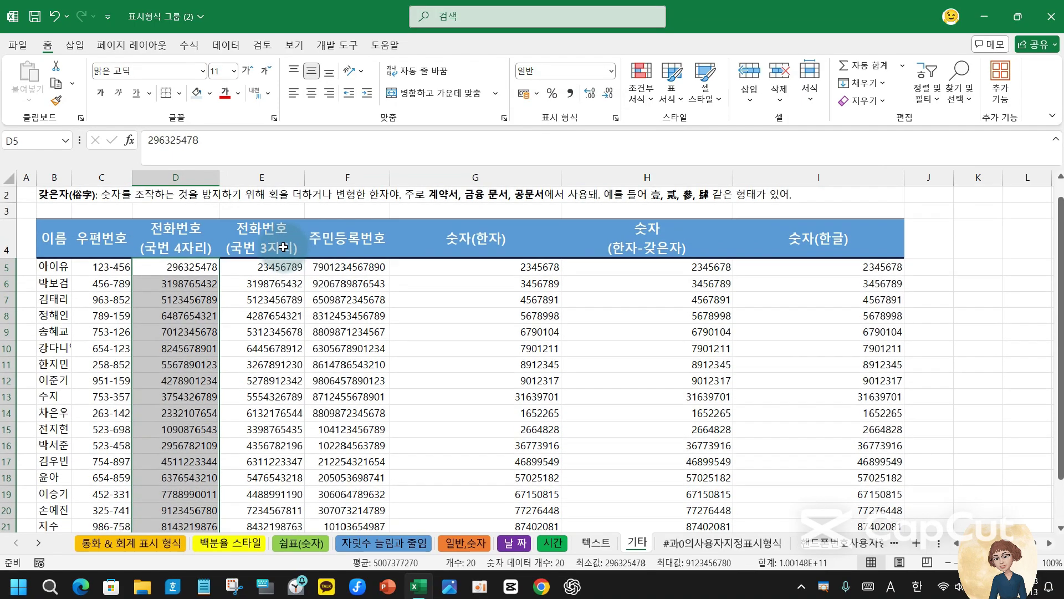
drag(268, 265, 261, 498)
scroll(408, 280, up, 2)
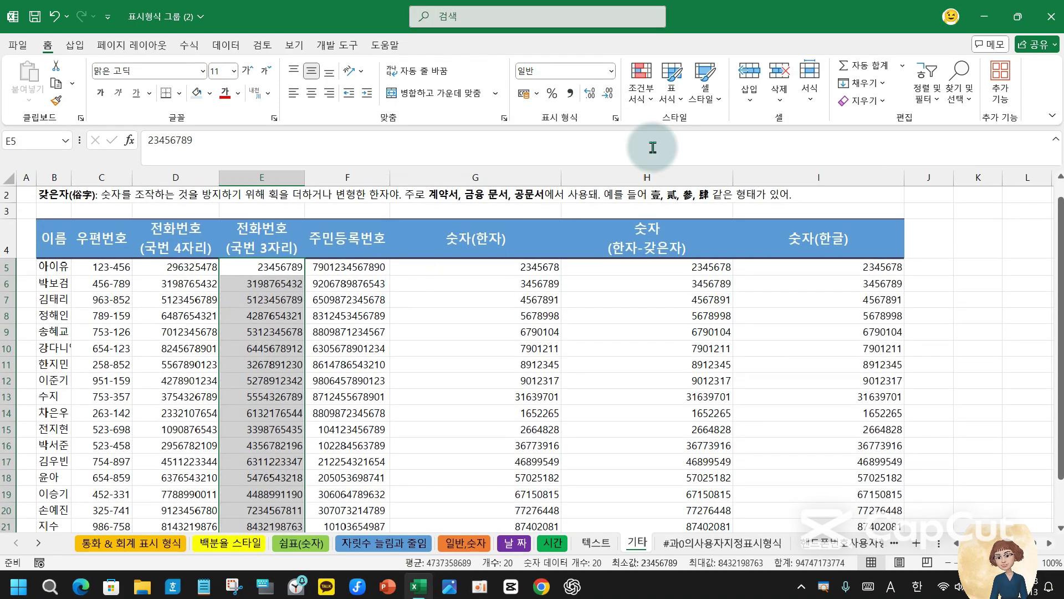
click(616, 118)
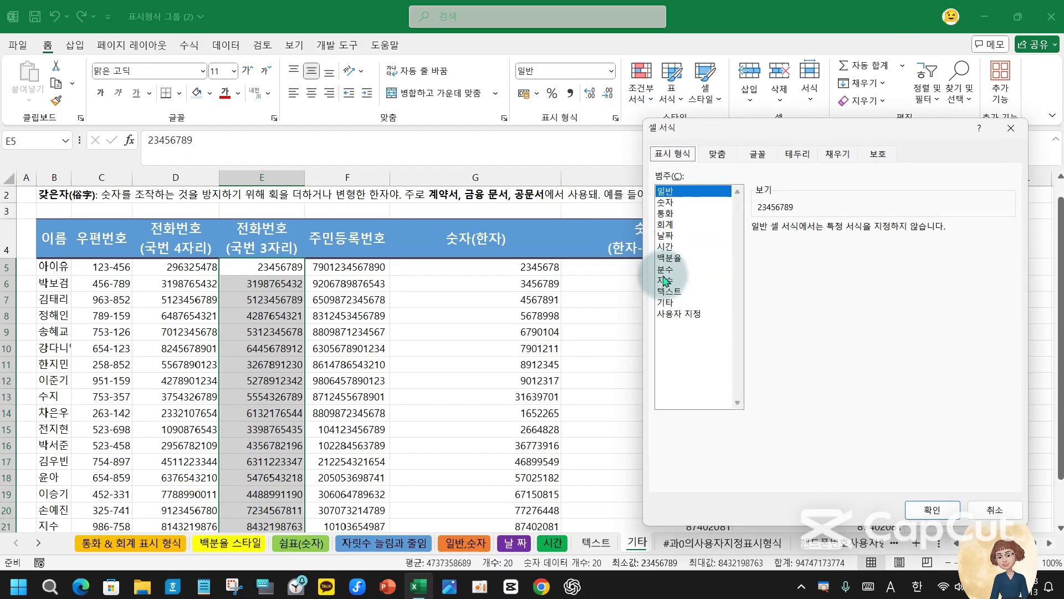
click(668, 301)
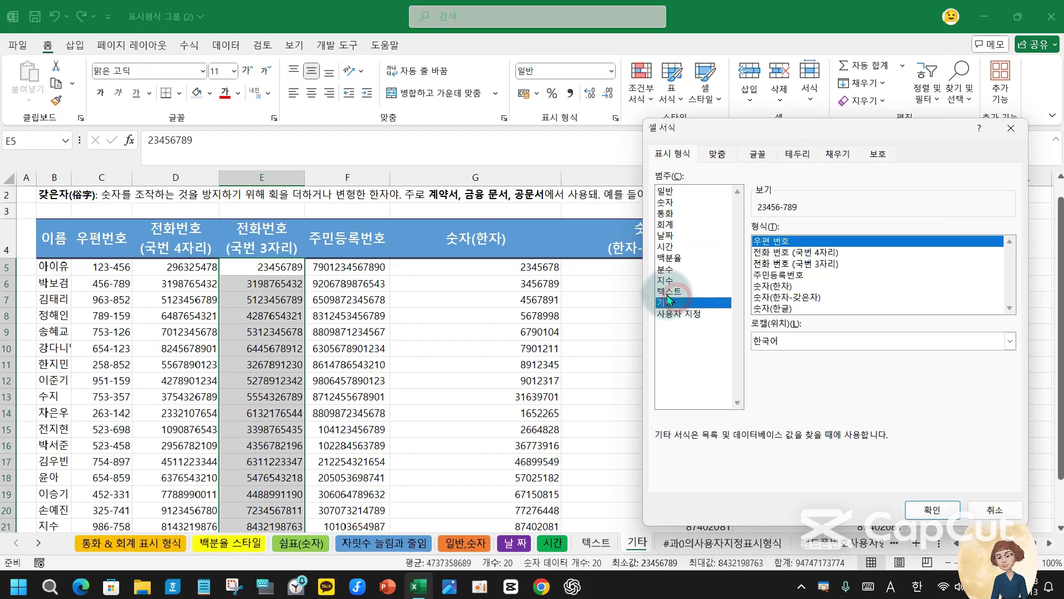
click(786, 268)
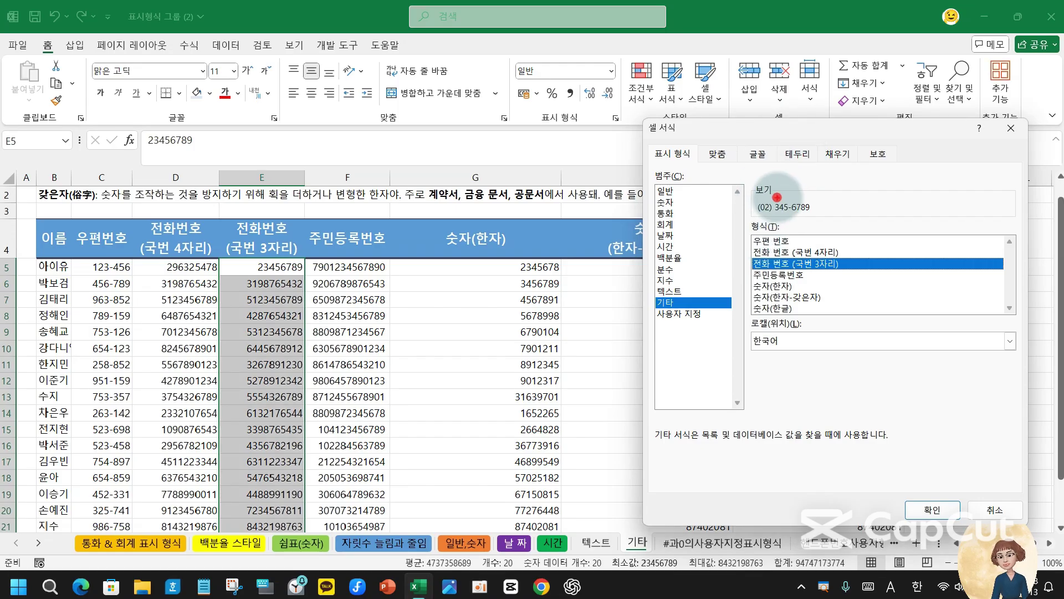
drag(777, 197, 786, 215)
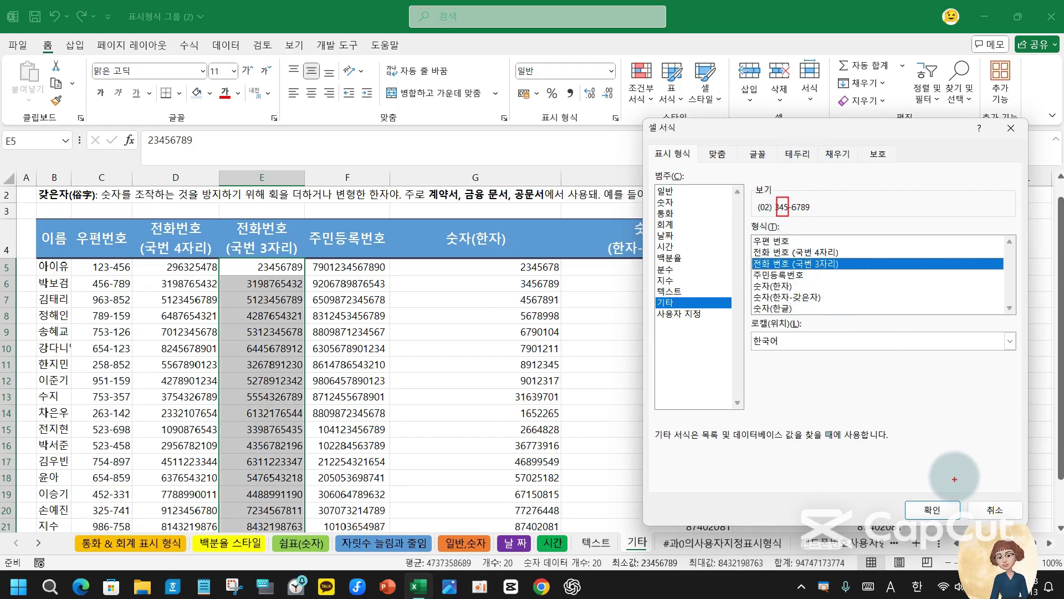
click(935, 509)
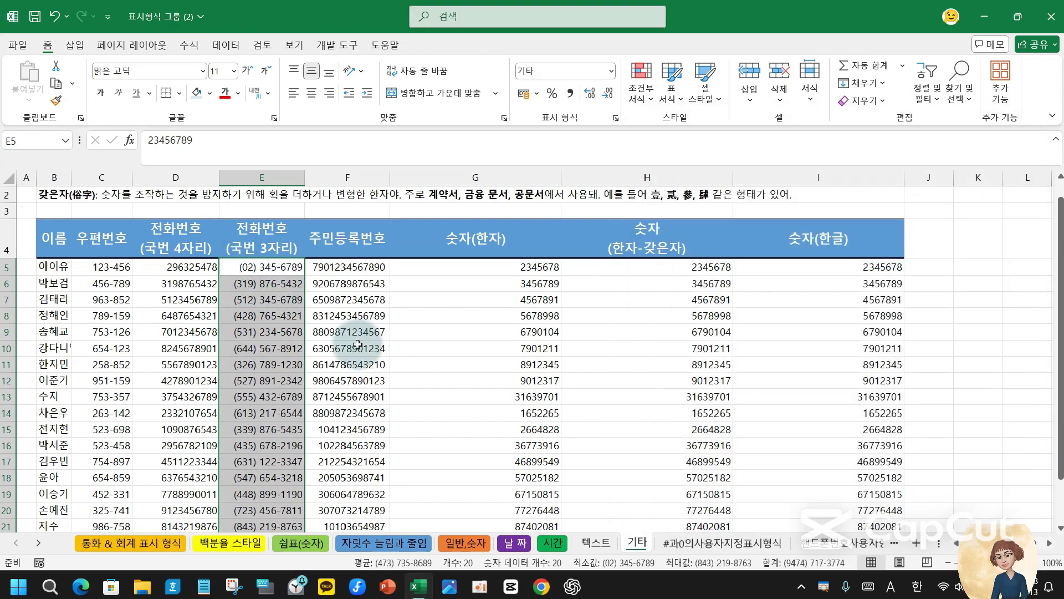
- Select the column F values, then go to empty cell F25 below the table
click(346, 265)
drag(346, 264, 312, 531)
click(317, 522)
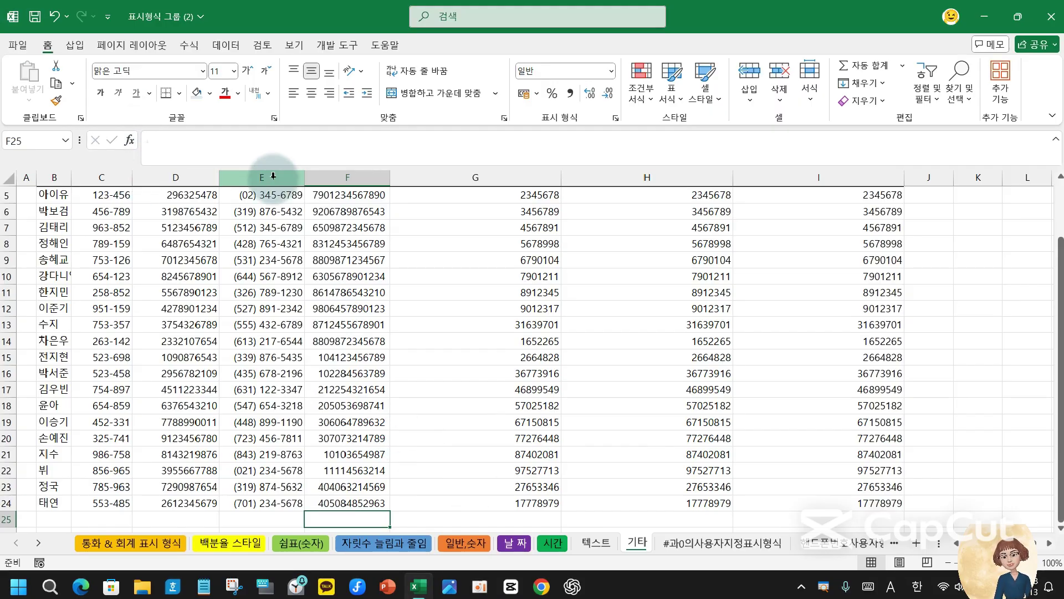
- Enter test numbers starting with 0 in F25, showing Excel drops the leading zero
text(010111-12345678)
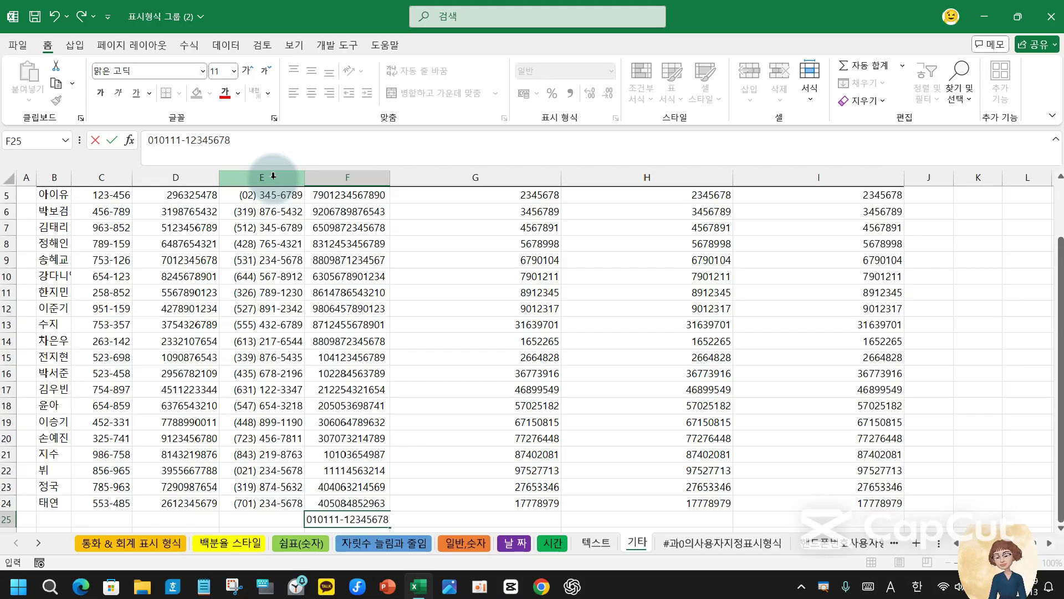
key(Return)
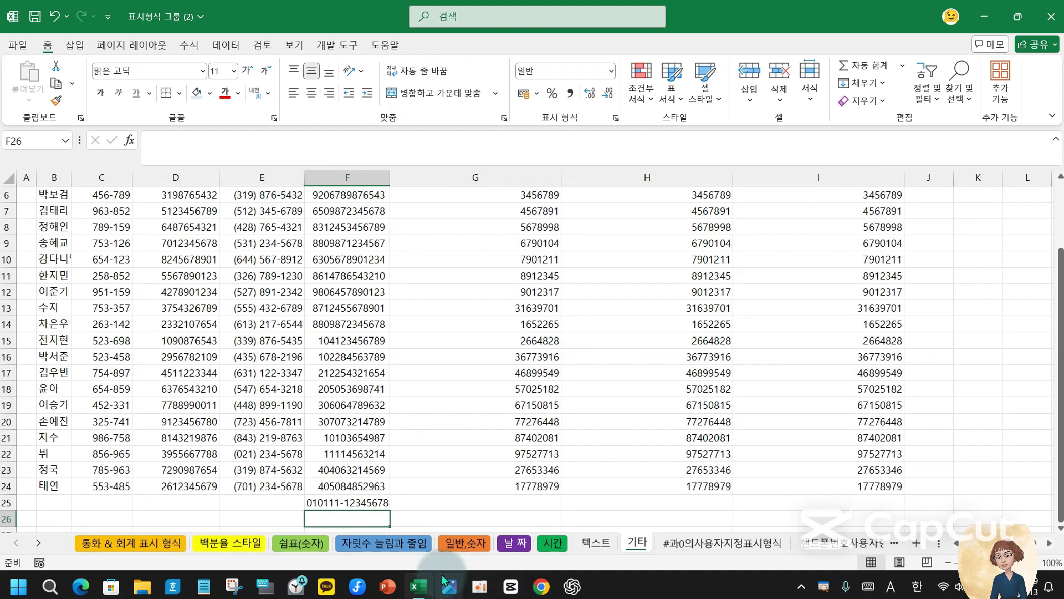
click(340, 503)
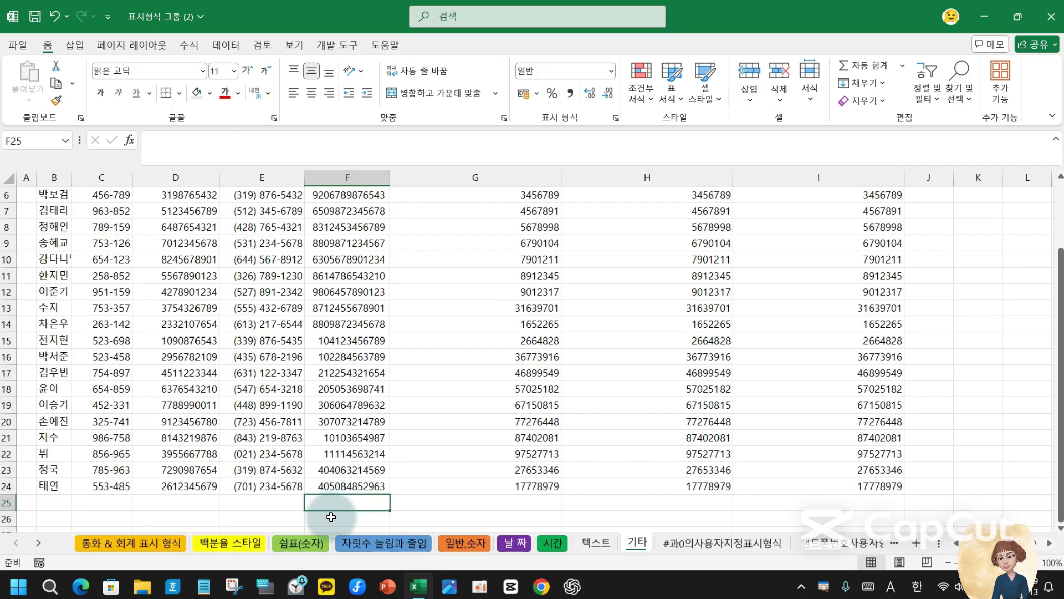
text(01011123456)
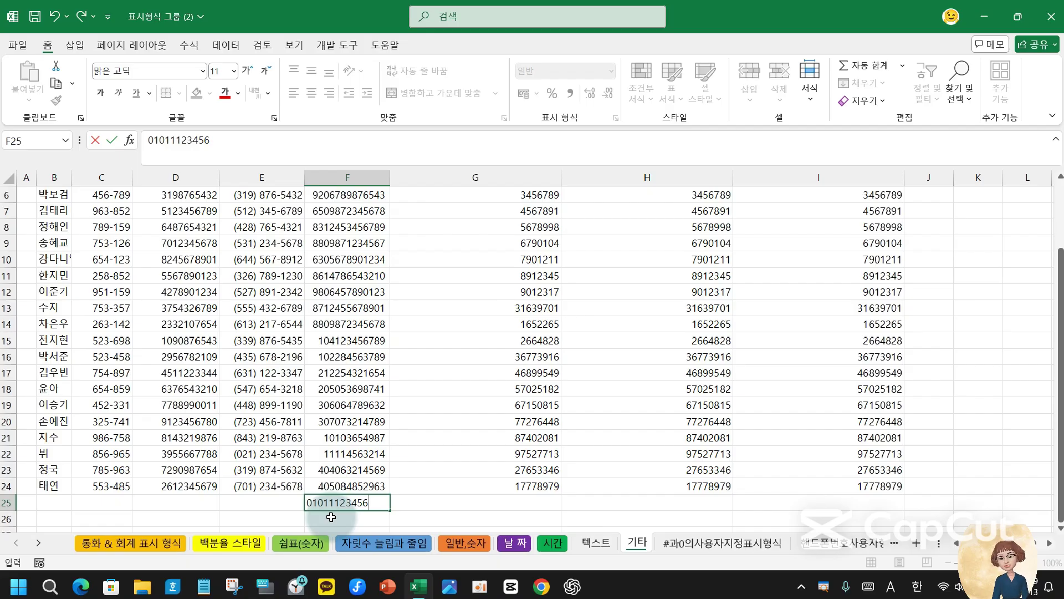
click(331, 516)
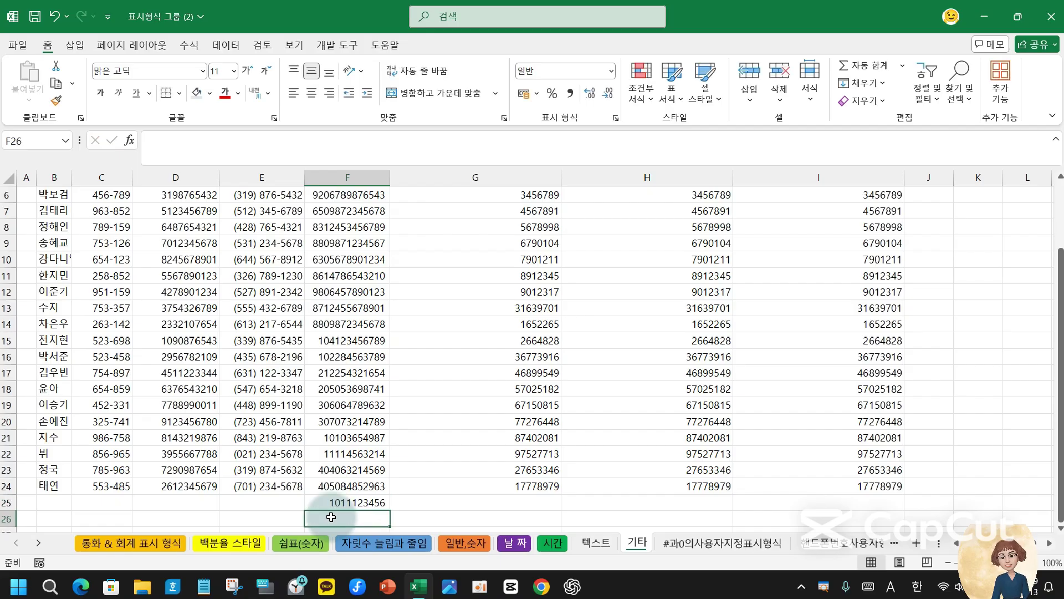
key(Up)
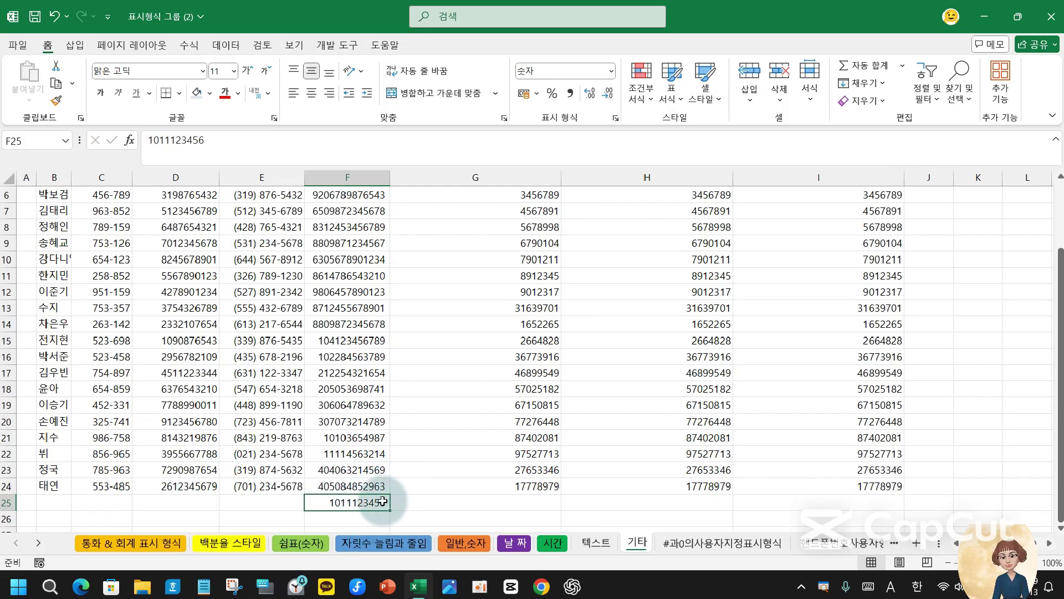
- Apply the Special 주민등록번호 format to F5:F24, hyphenating each resident number
scroll(388, 454, up, 2)
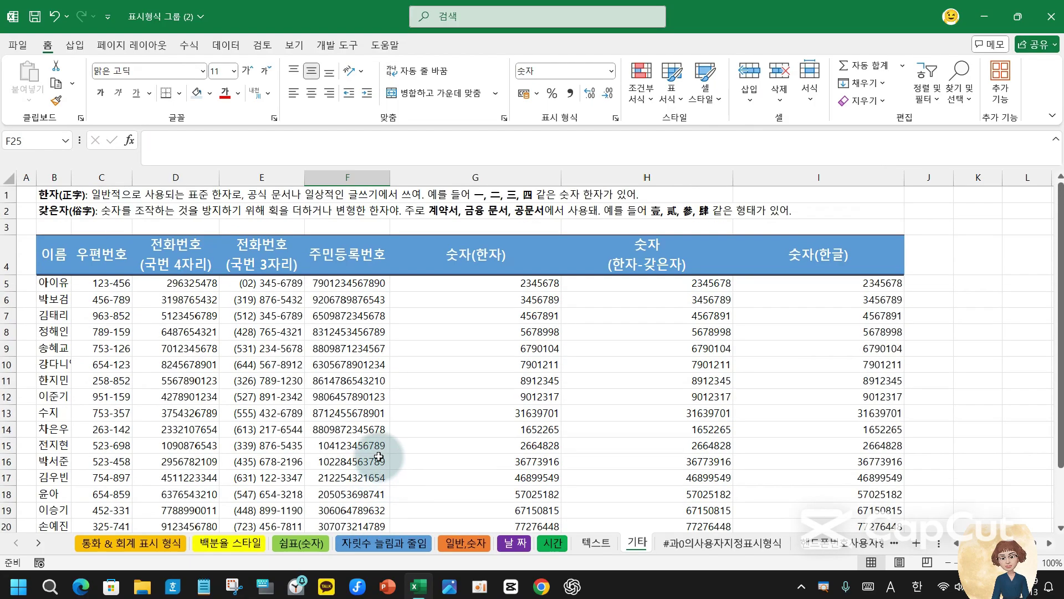
drag(331, 285, 339, 507)
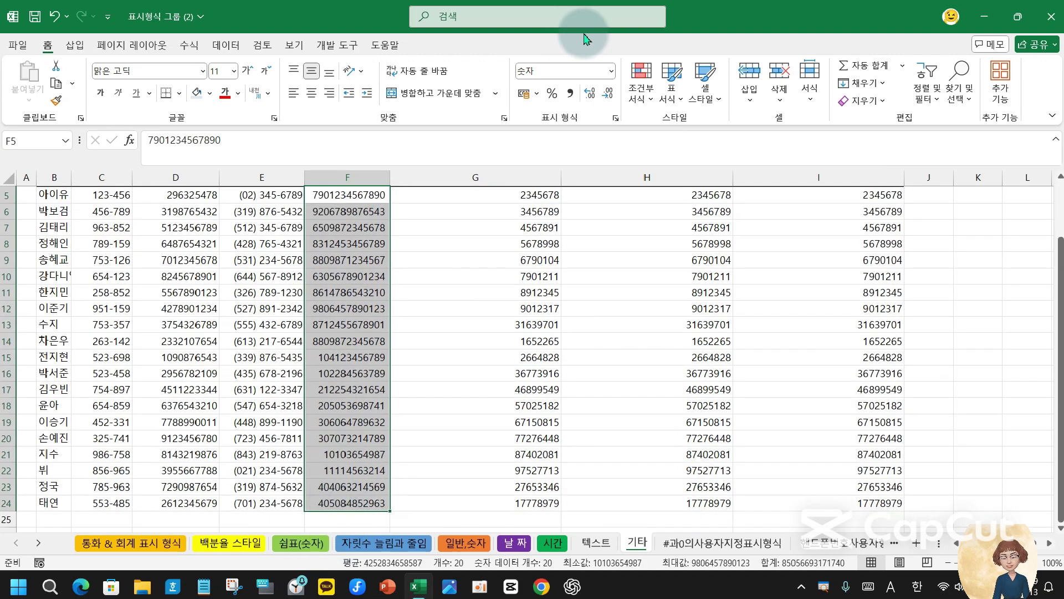
click(616, 119)
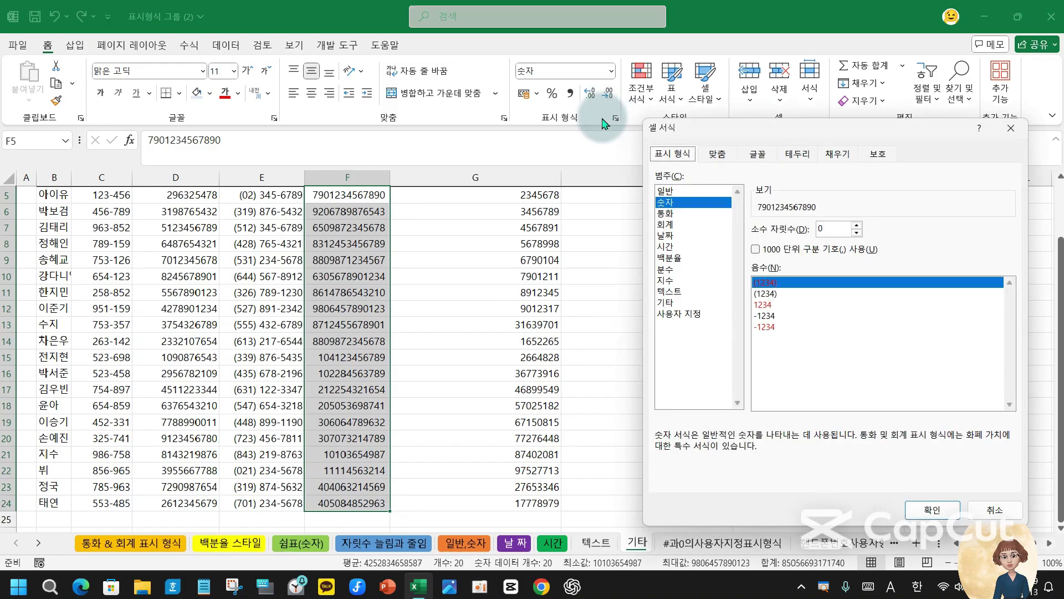
click(667, 304)
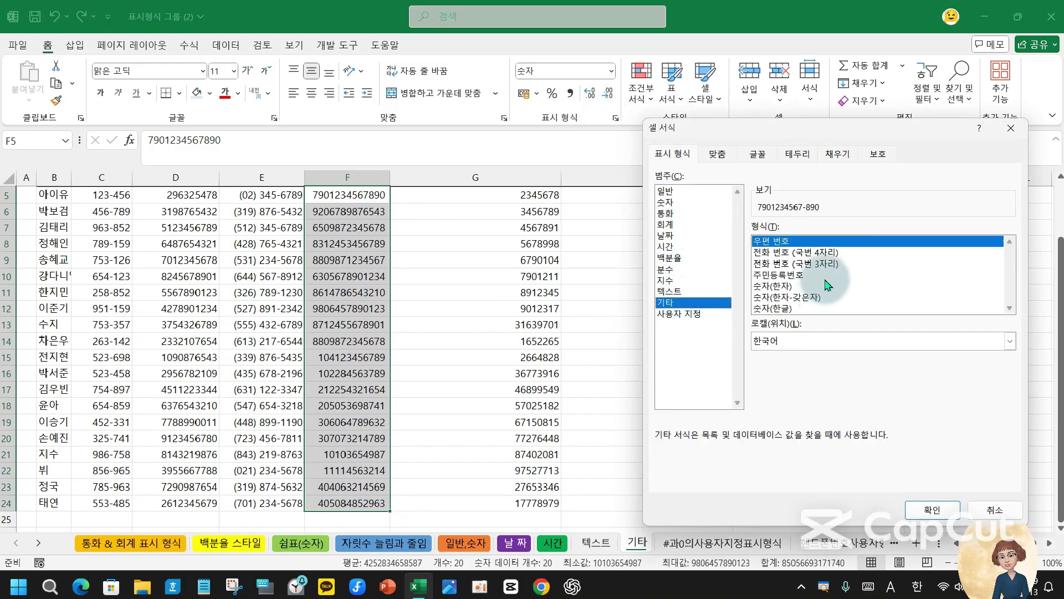
click(796, 277)
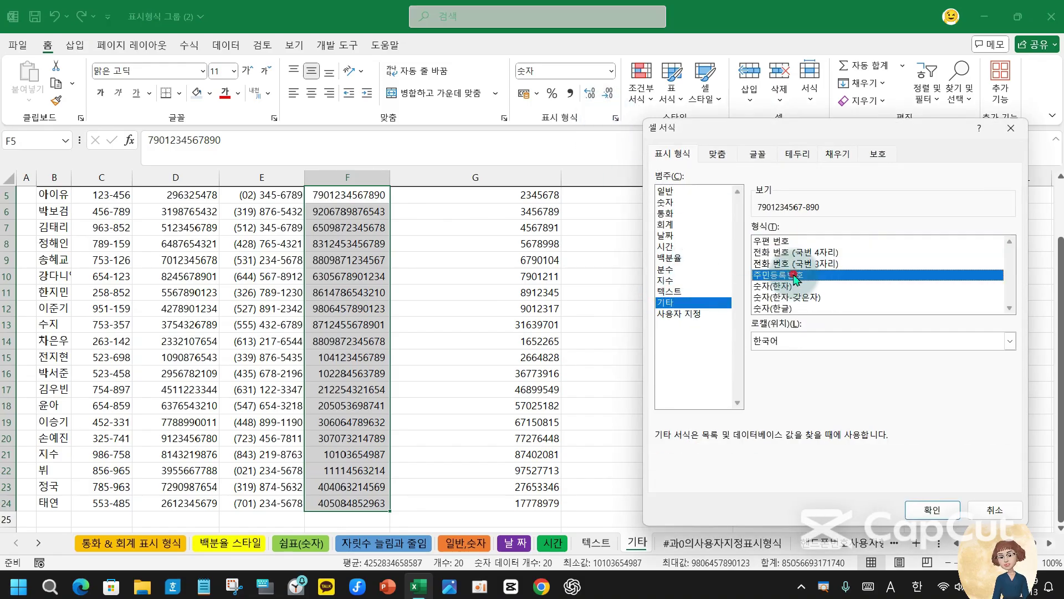
click(914, 510)
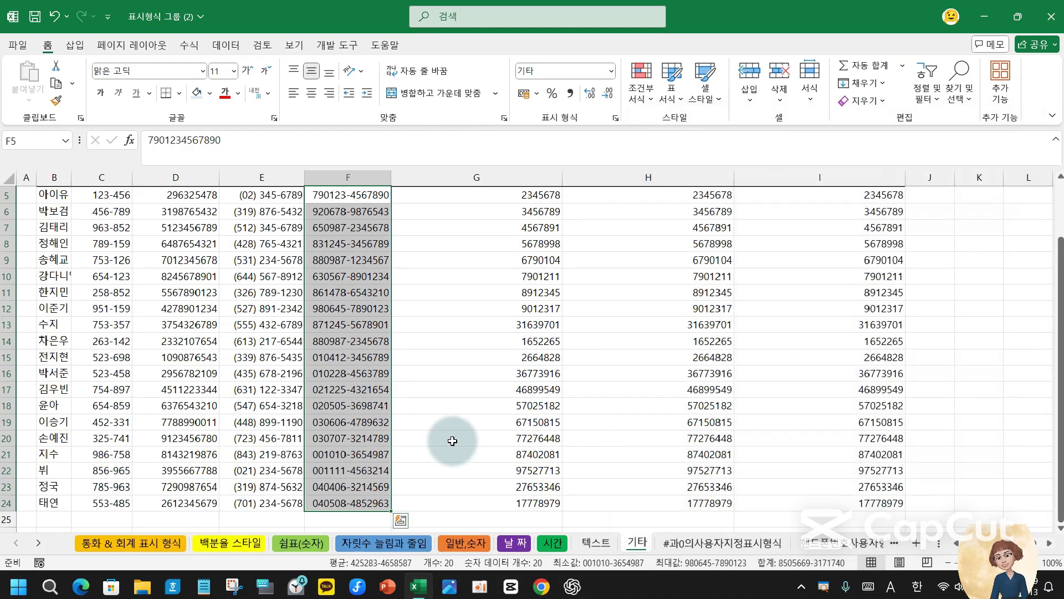
scroll(453, 441, up, 2)
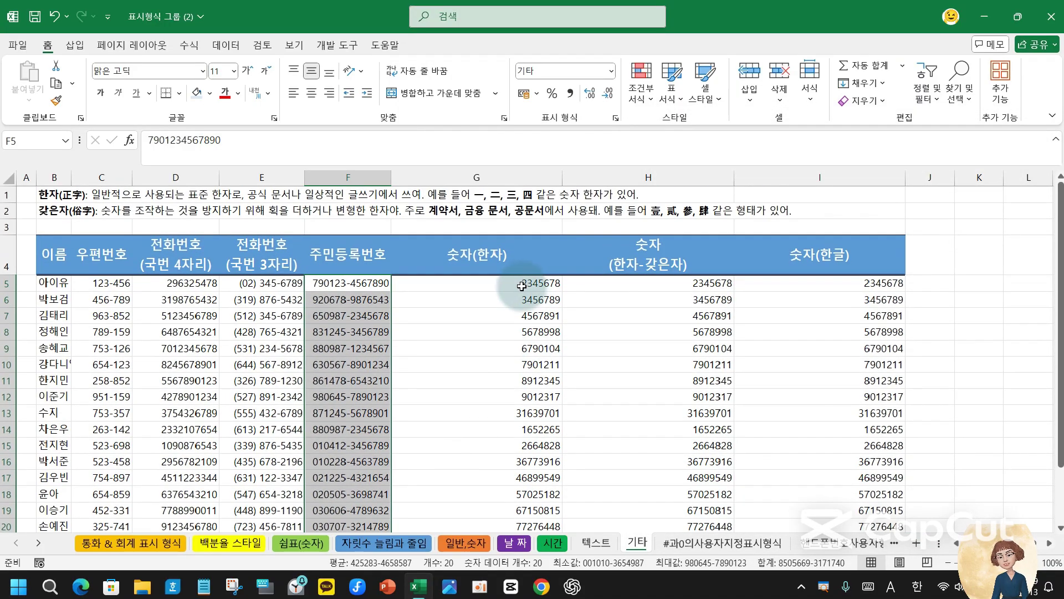
scroll(357, 465, down, 2)
scroll(331, 386, up, 1)
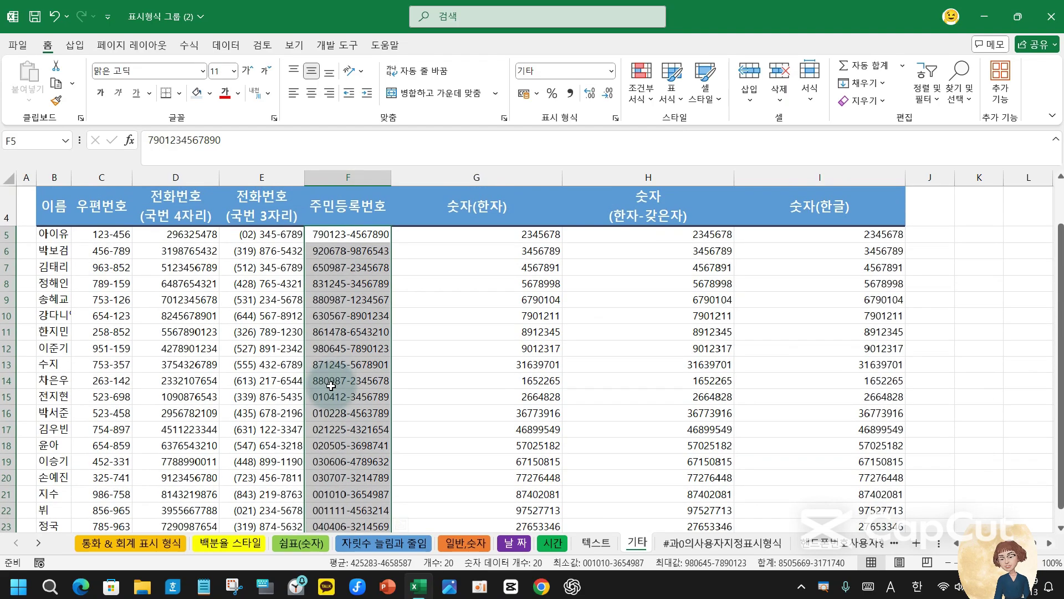
- Apply the 기타 > 숫자(한자) special format to G5:G24
click(499, 233)
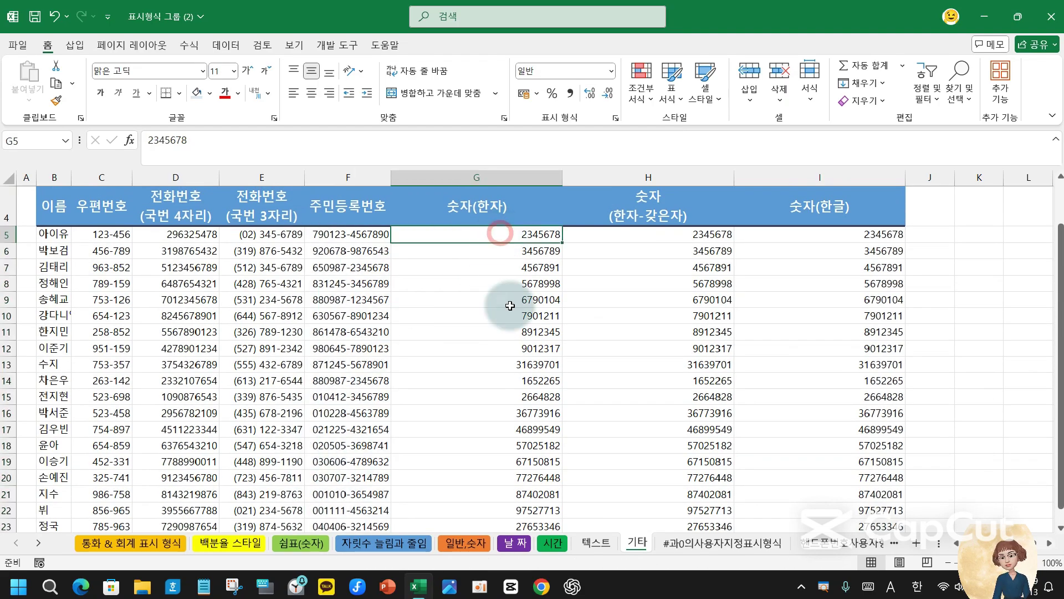
scroll(511, 299, up, 1)
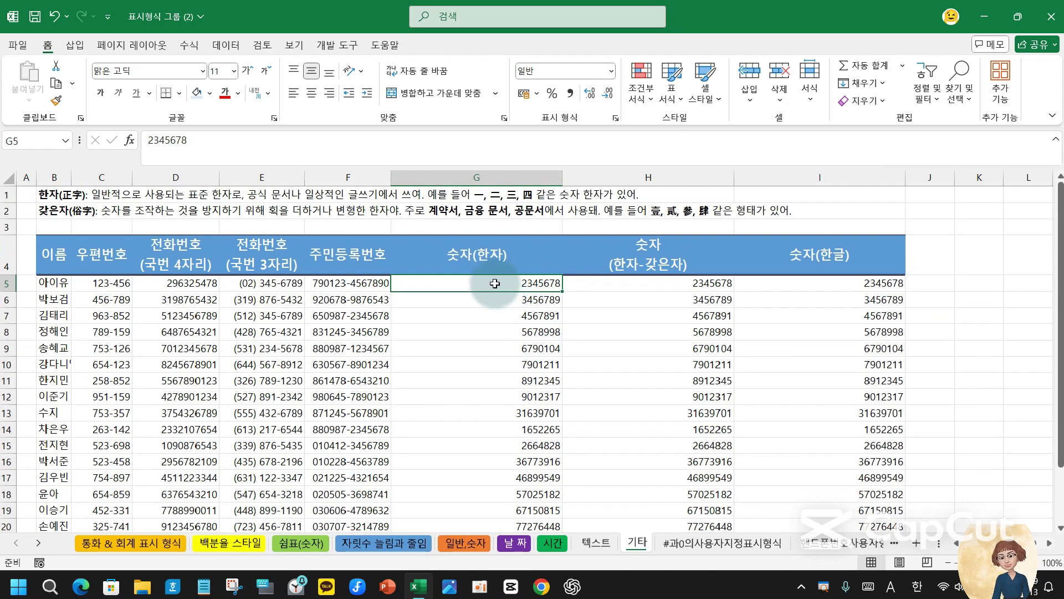
drag(495, 283, 492, 507)
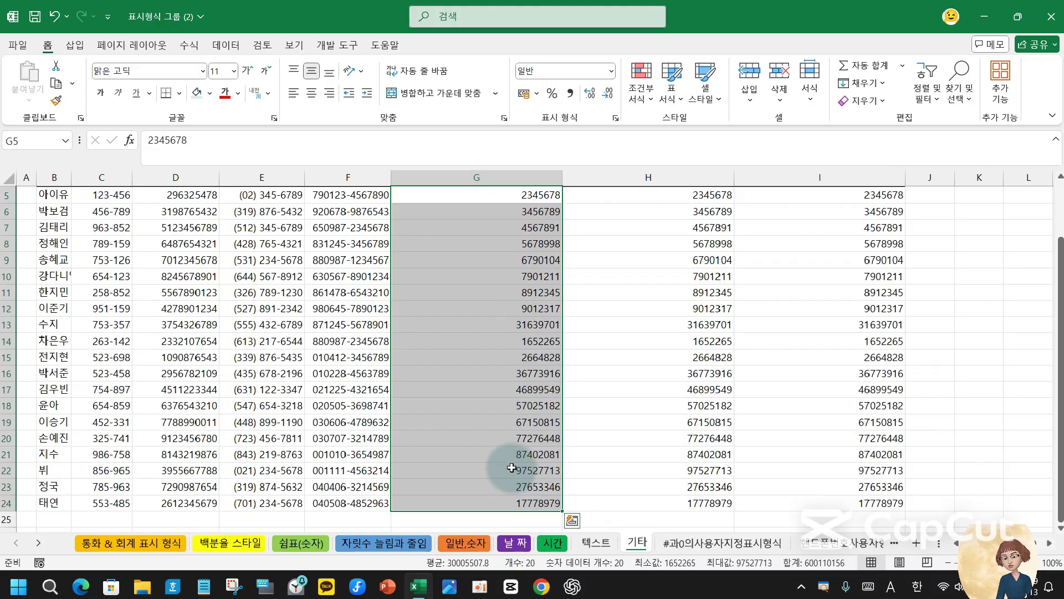
scroll(510, 465, up, 2)
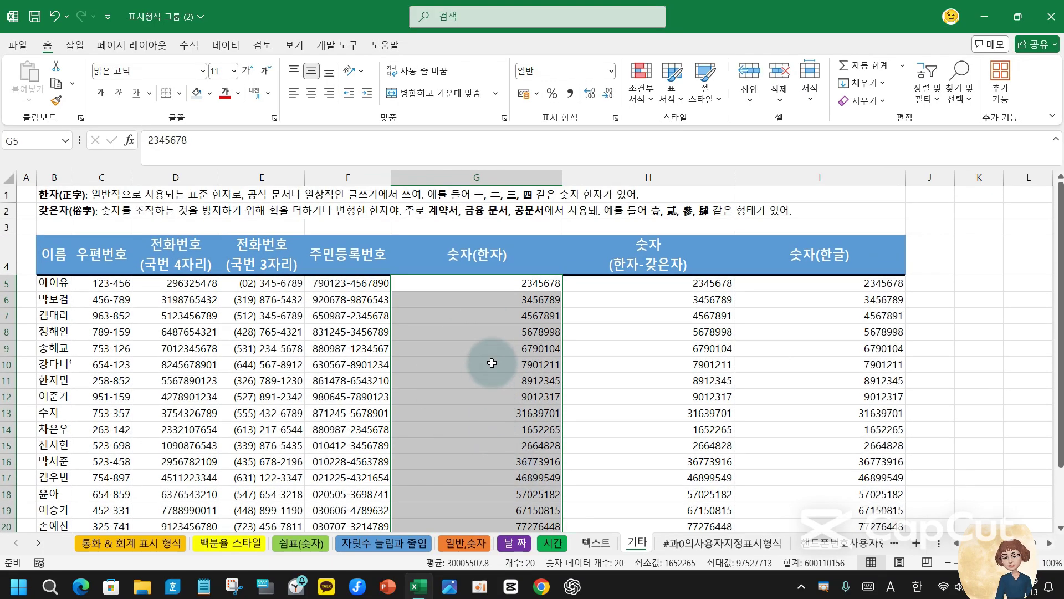
click(615, 118)
click(667, 302)
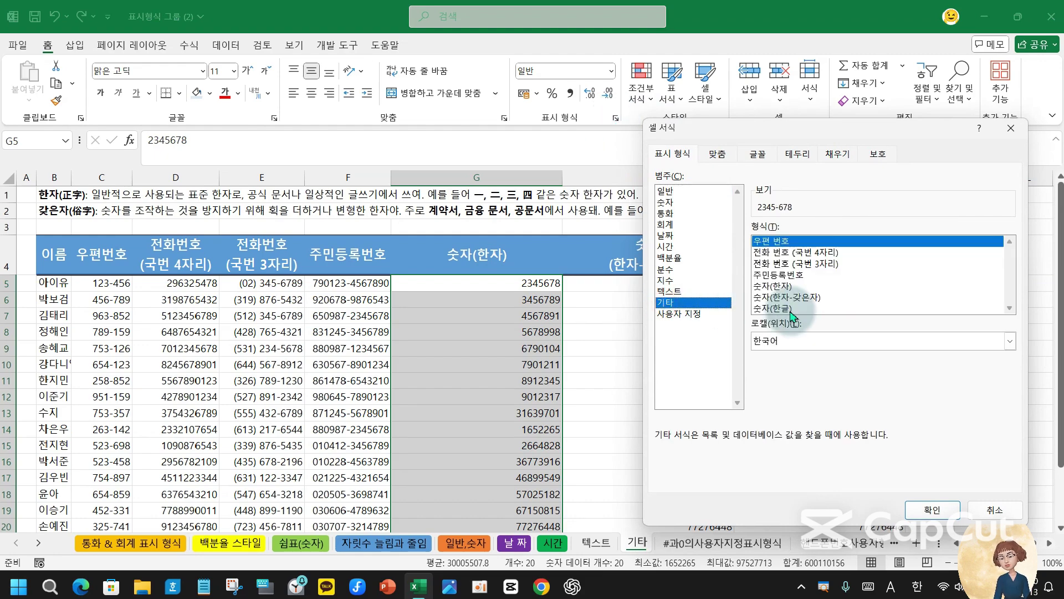
click(788, 286)
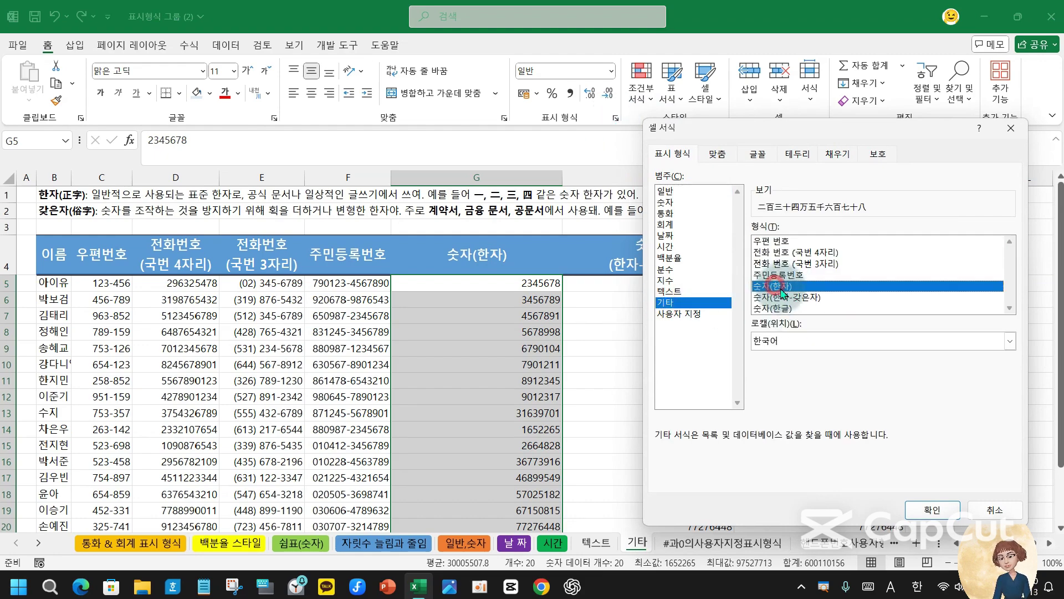
click(931, 509)
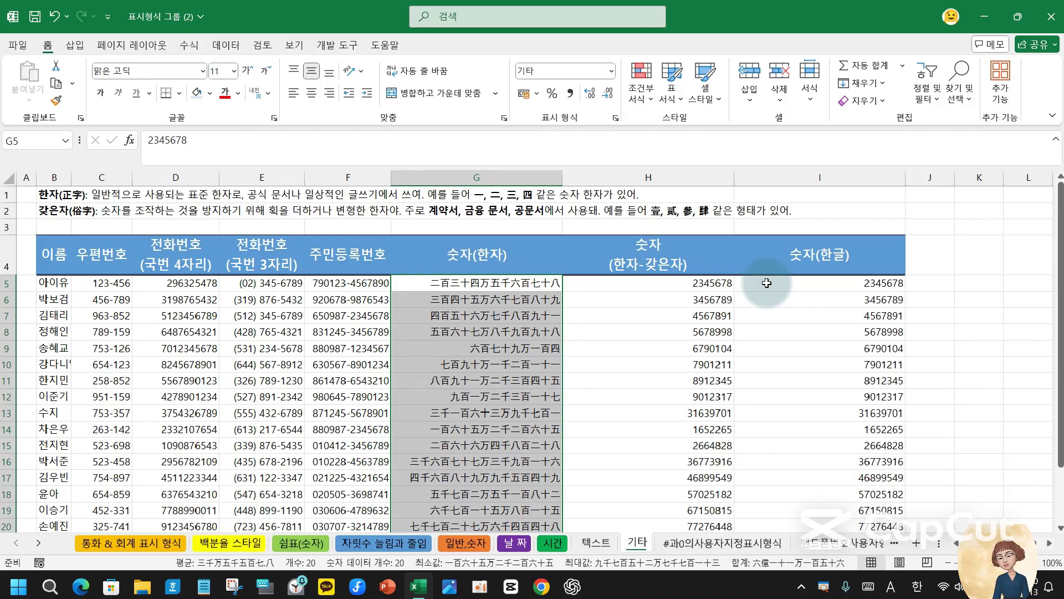
- Compare the Chinese-numeral display with the stored values in G5, G6 and G7
click(471, 284)
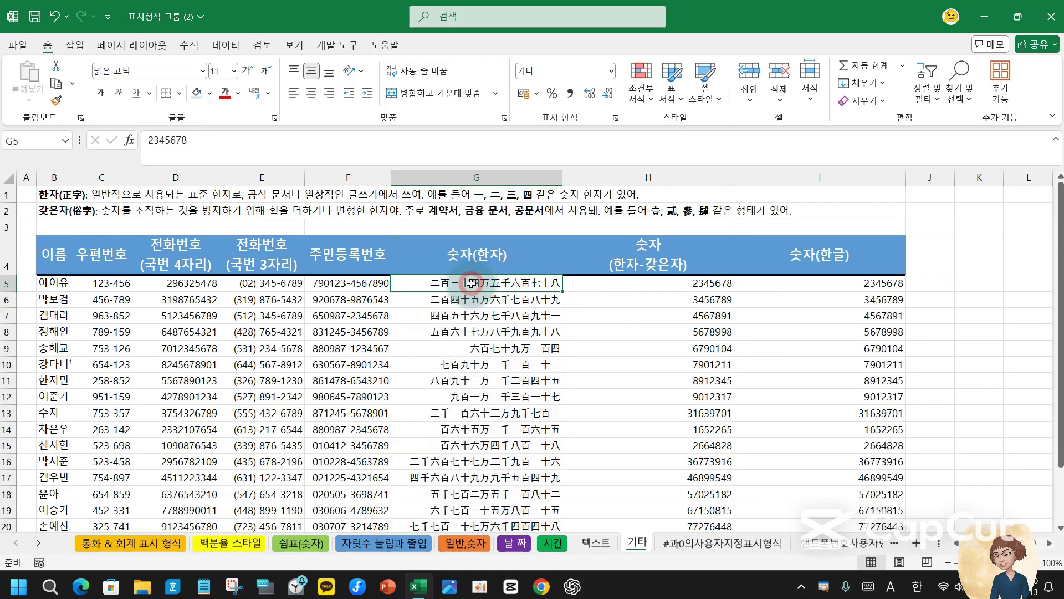
click(483, 303)
click(484, 315)
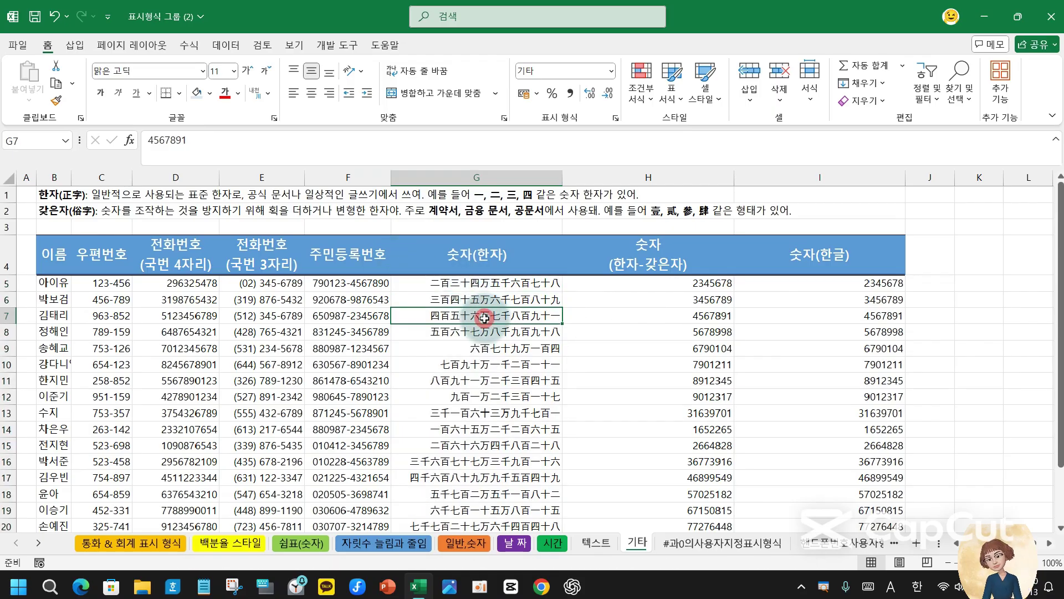
click(500, 283)
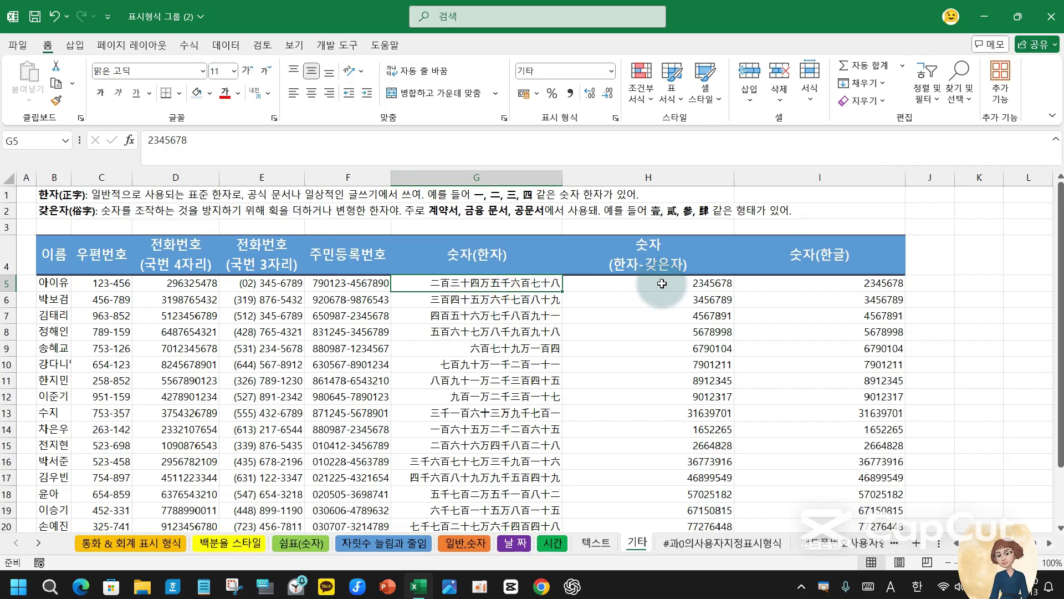
- Apply the 기타 > 숫자(한자-갖은자) special format to H5:H24
drag(660, 280, 648, 538)
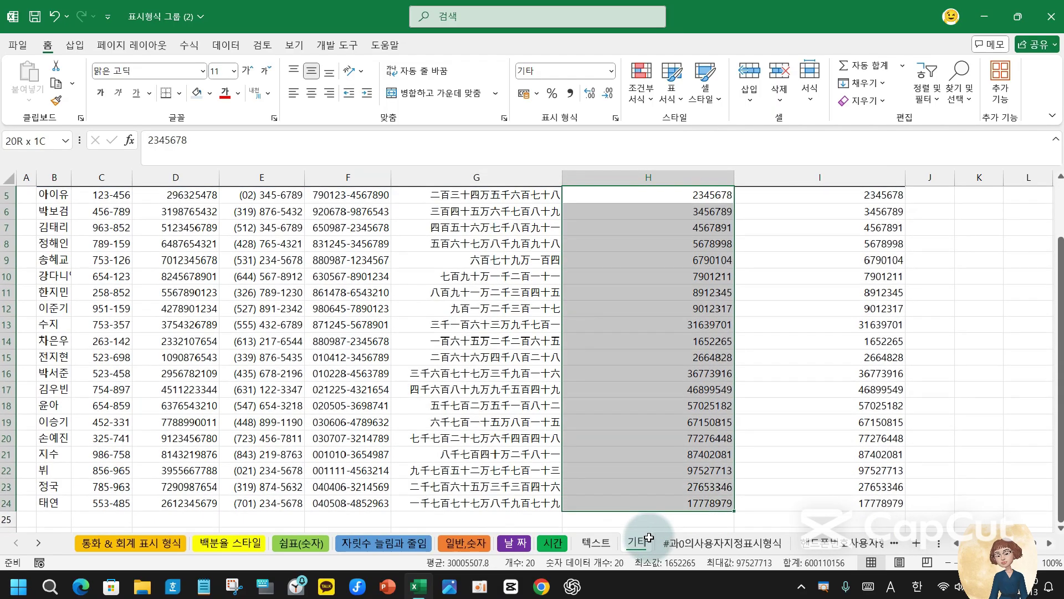
click(615, 118)
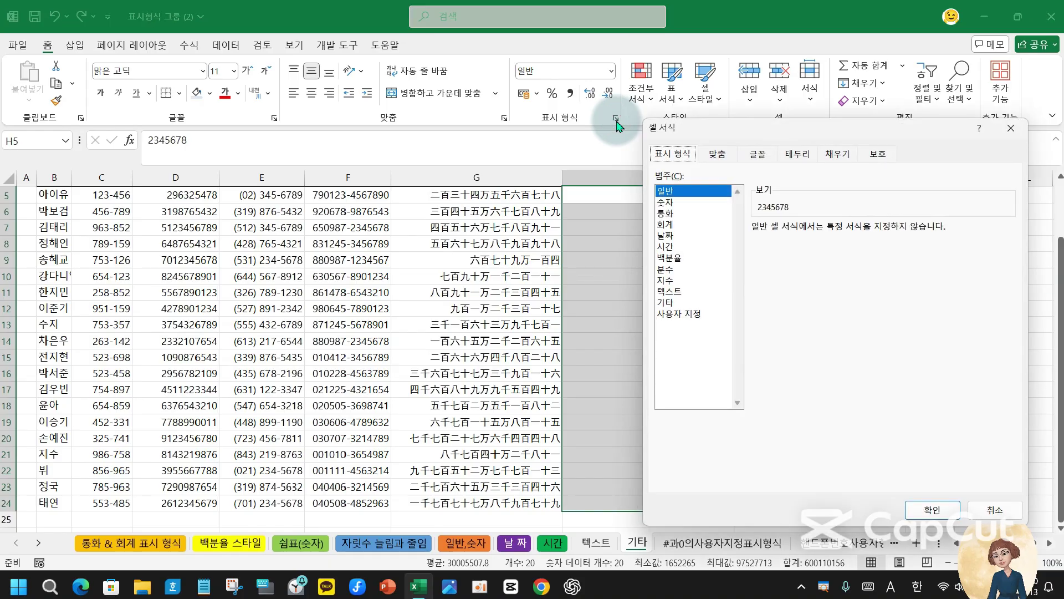
click(680, 304)
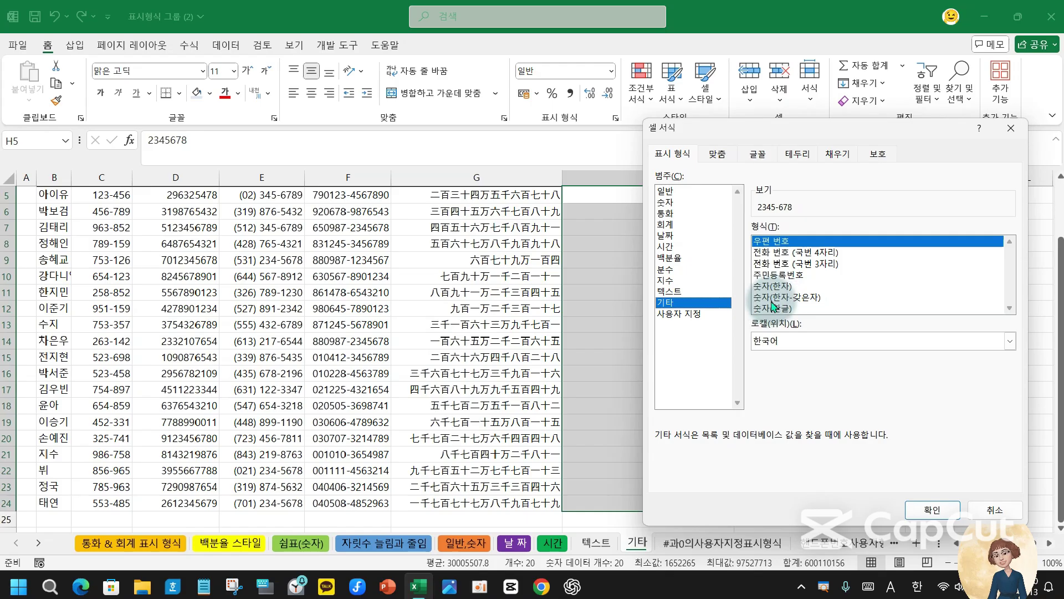
click(794, 297)
click(932, 509)
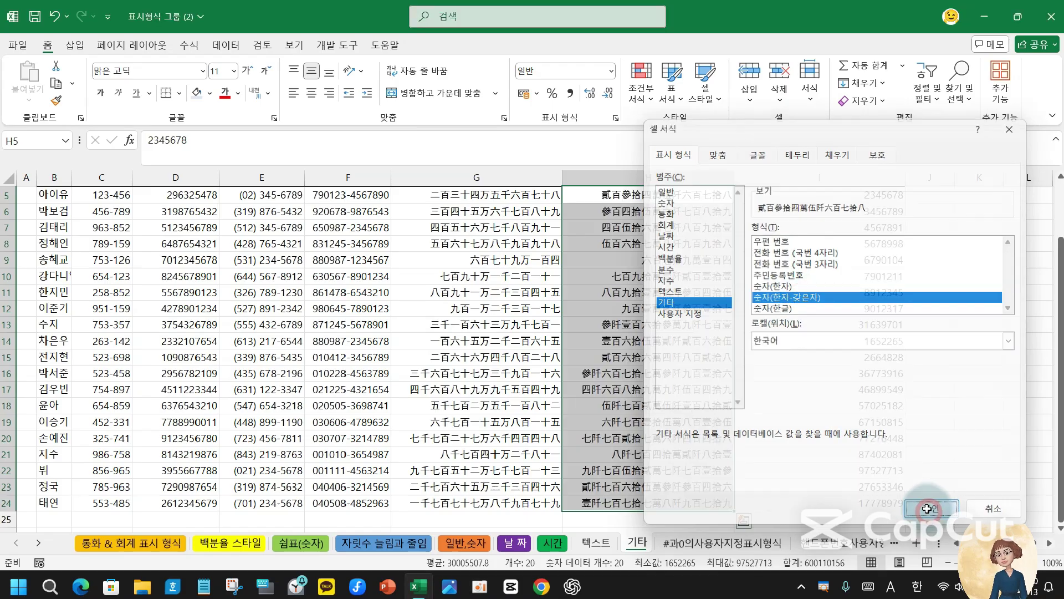
- Select the numbers in column I, from I5 downward
scroll(654, 421, up, 2)
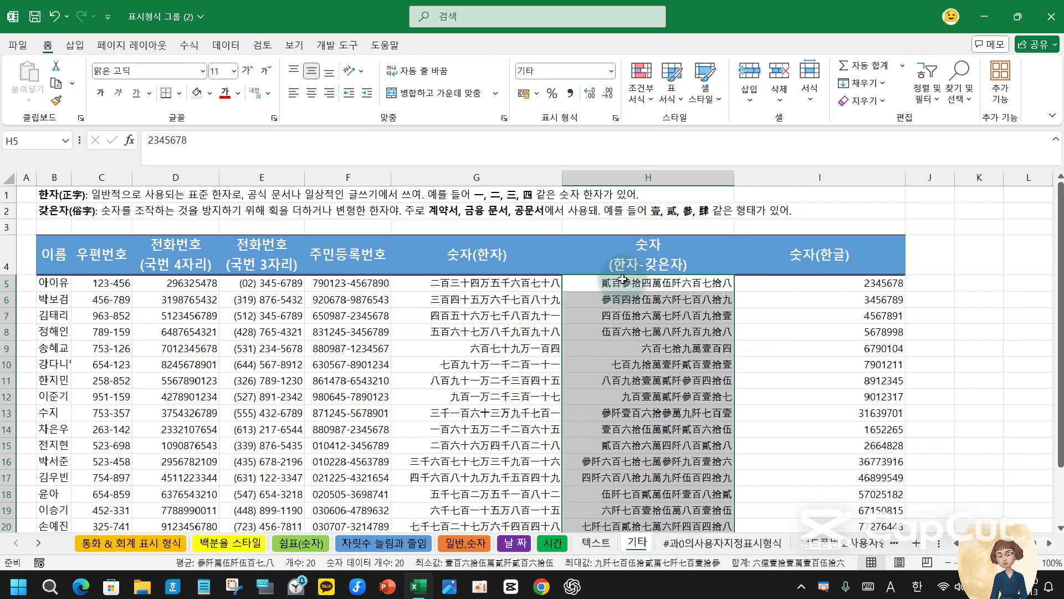
click(481, 282)
drag(482, 282, 541, 410)
drag(843, 282, 808, 499)
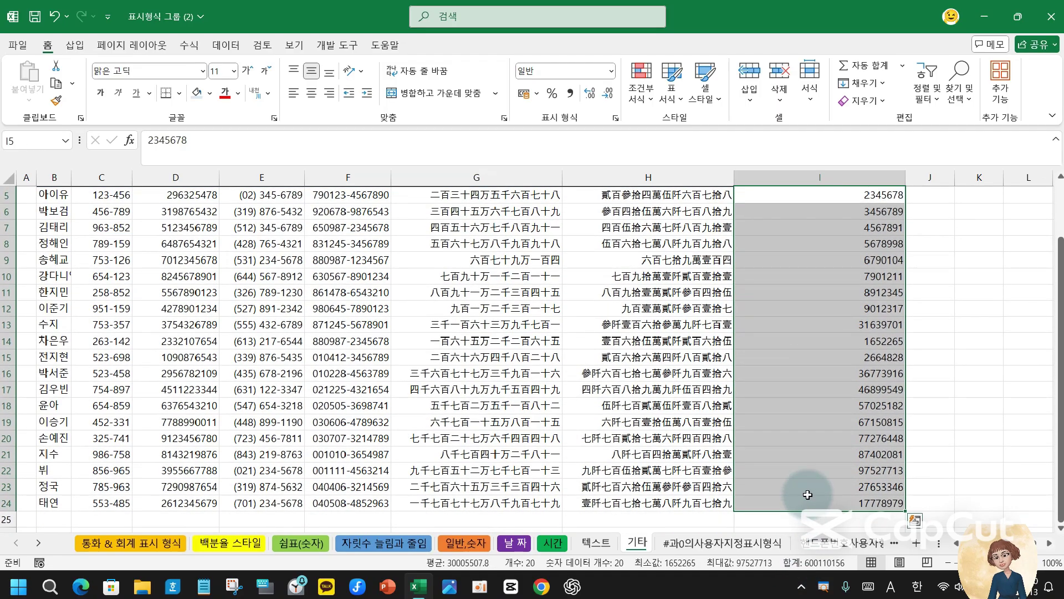
- Apply the 기타 > 숫자(한글) special format to the column I numbers
scroll(826, 383, up, 2)
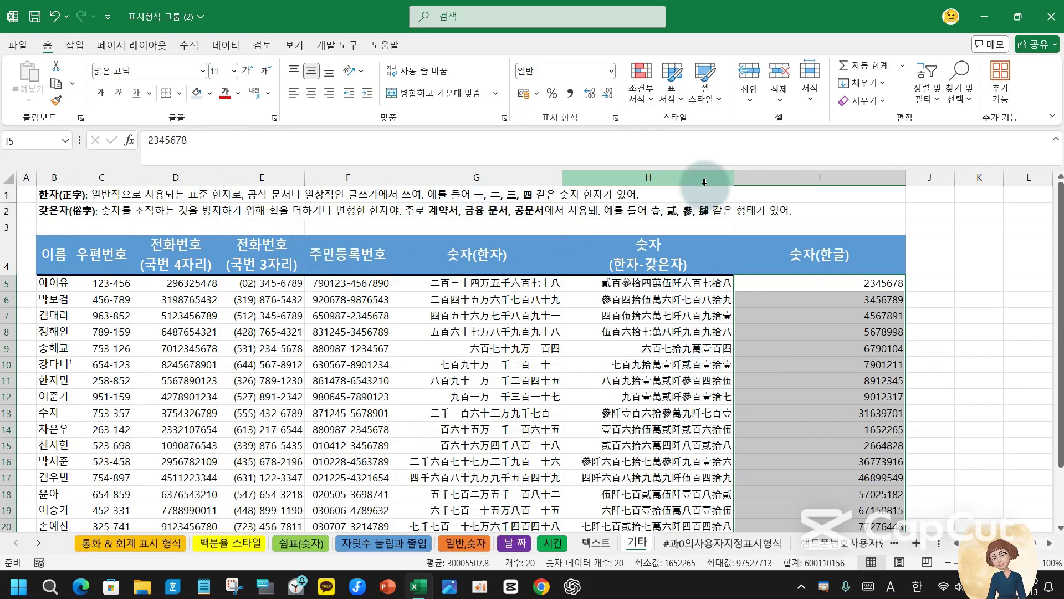
click(617, 119)
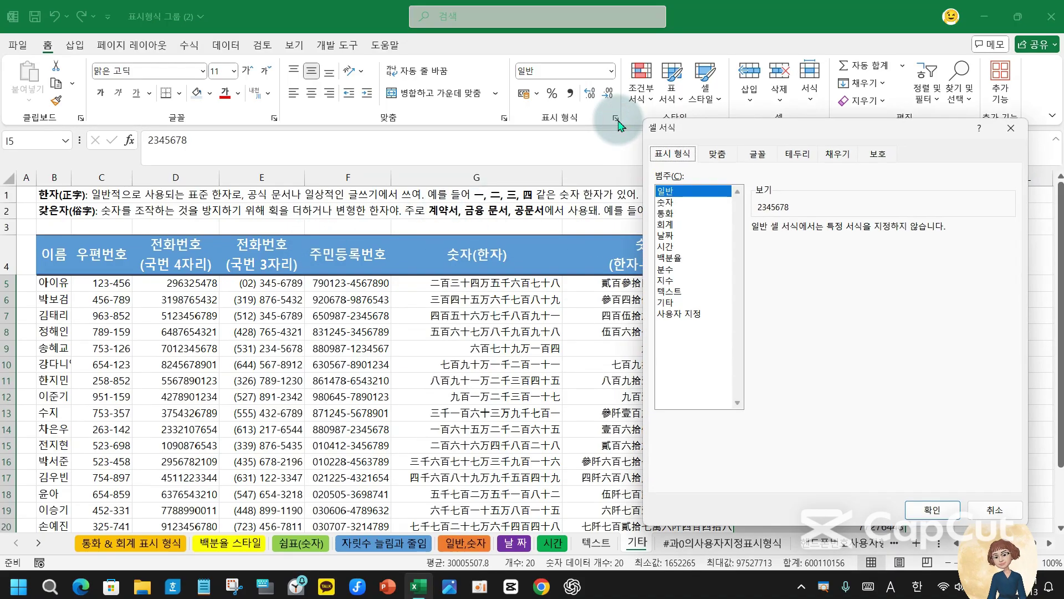
click(668, 304)
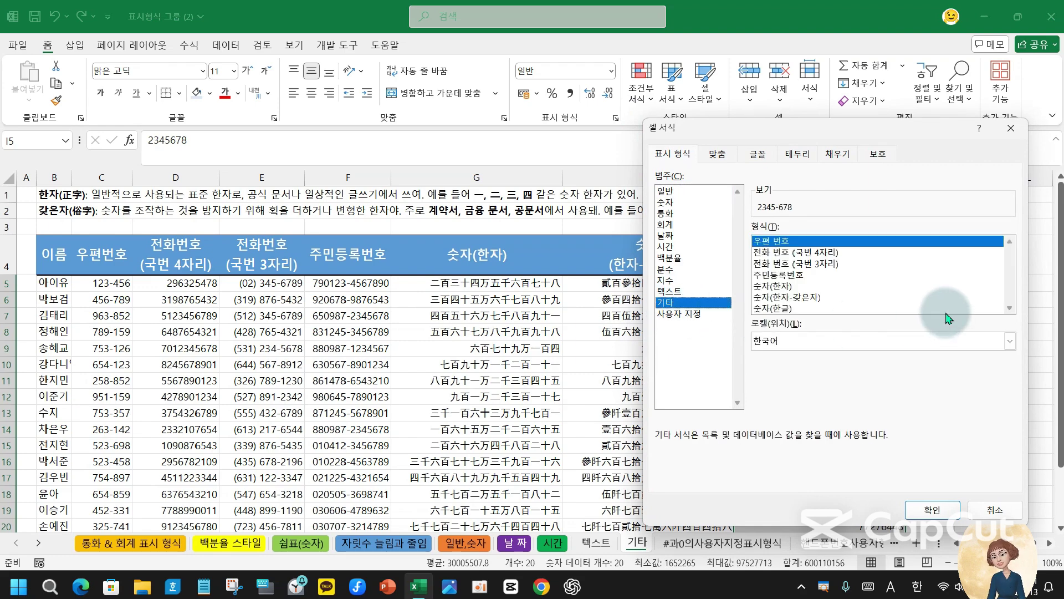
click(792, 308)
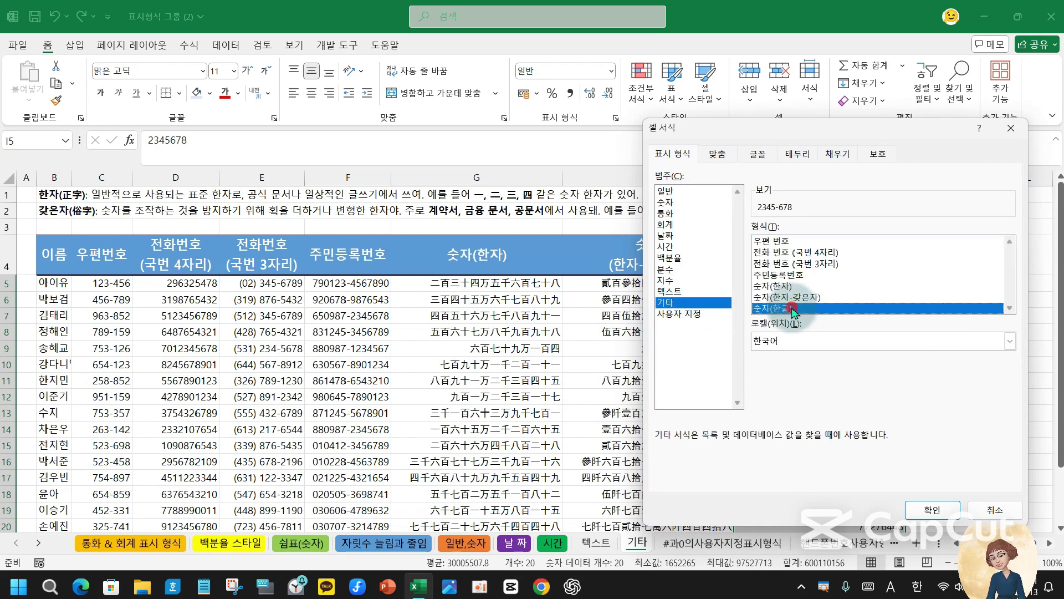
click(931, 509)
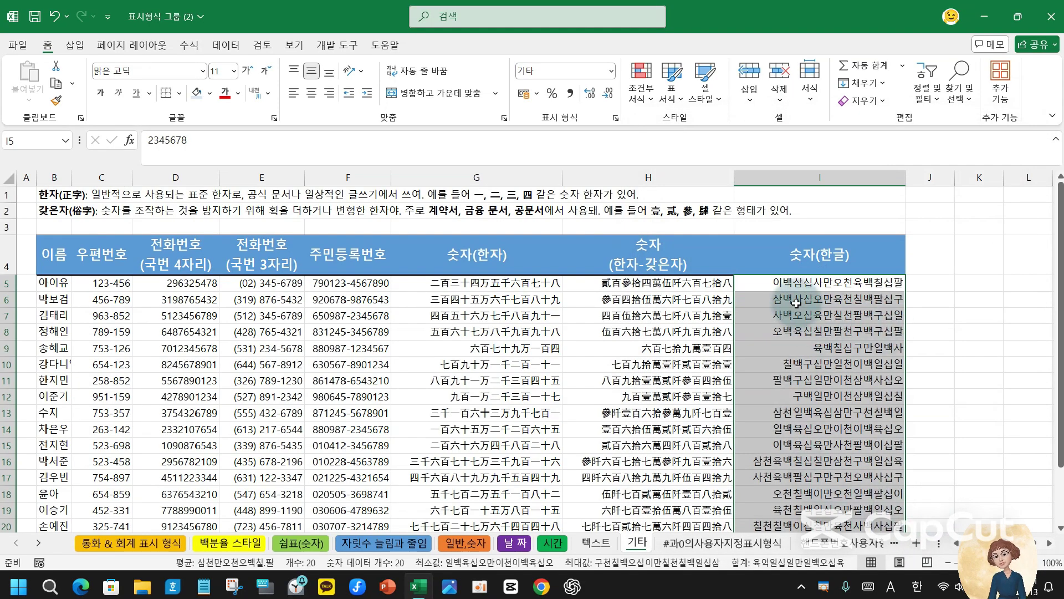
- Compare the Hangul-numeral display with the stored values in I5 and I6
click(851, 280)
click(847, 299)
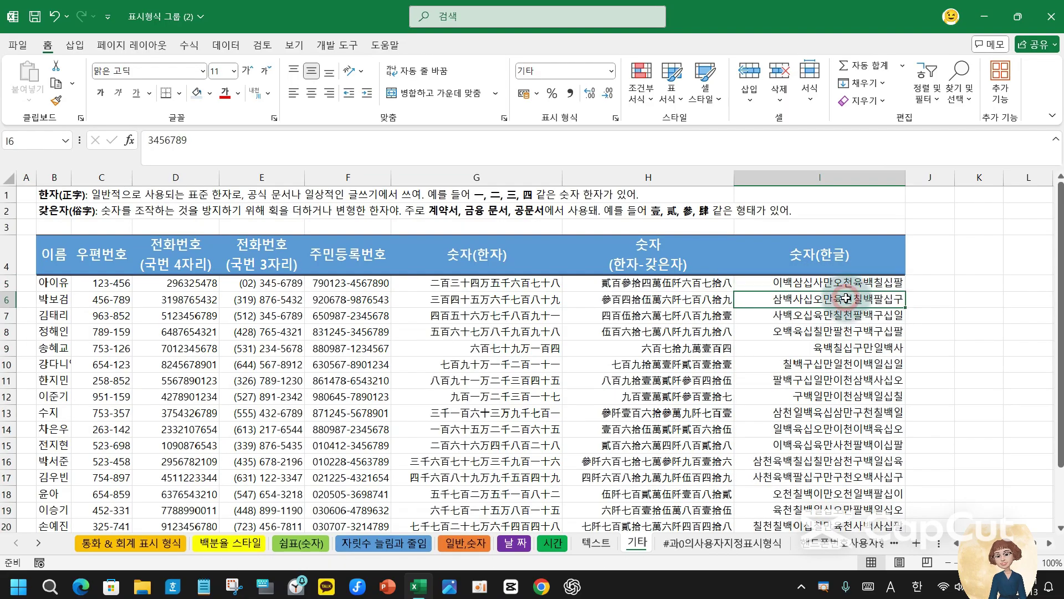
click(845, 283)
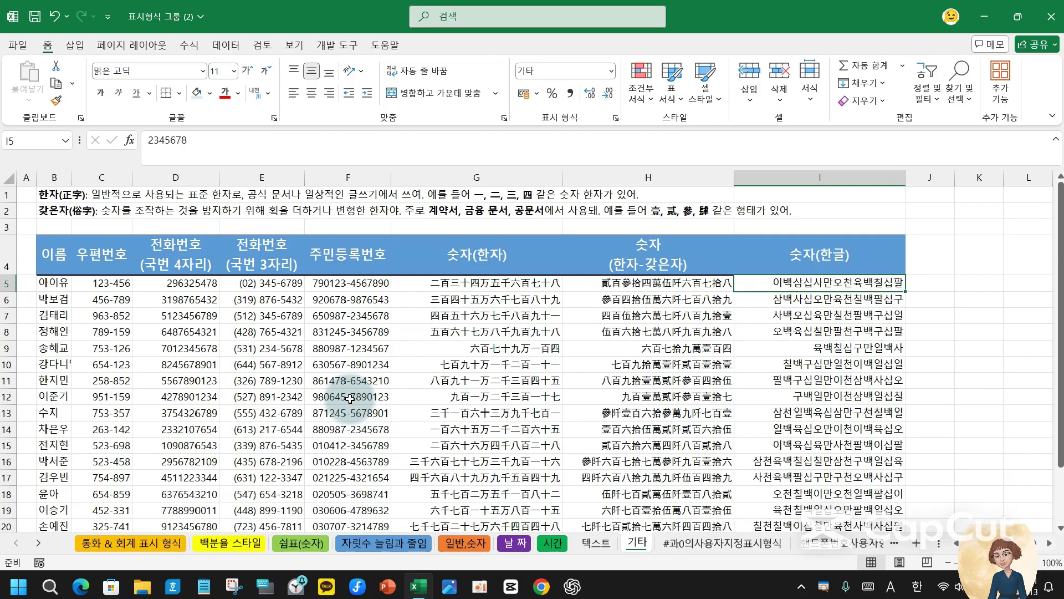
click(18, 45)
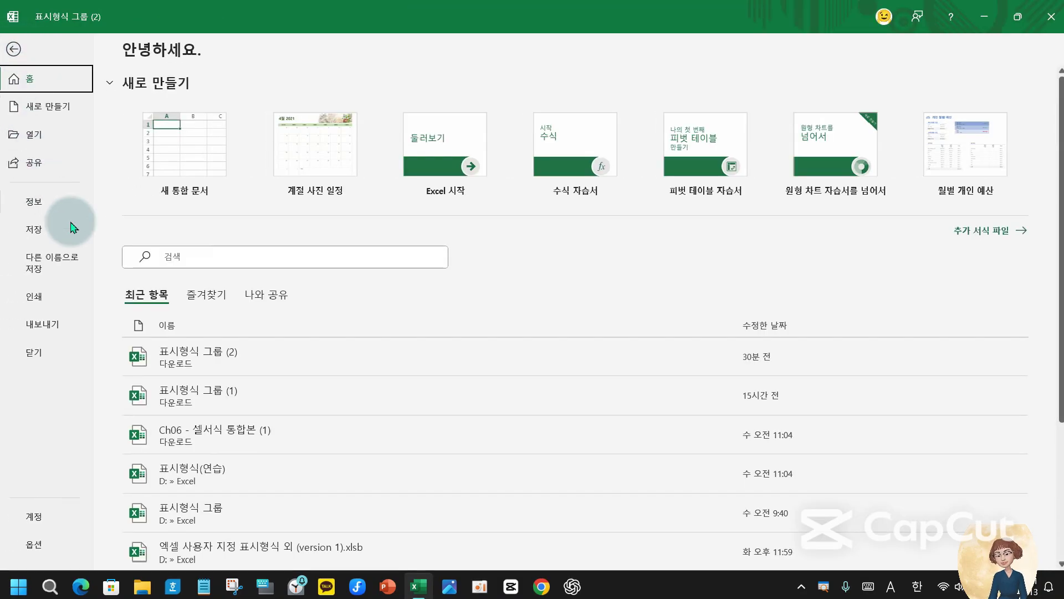
click(66, 260)
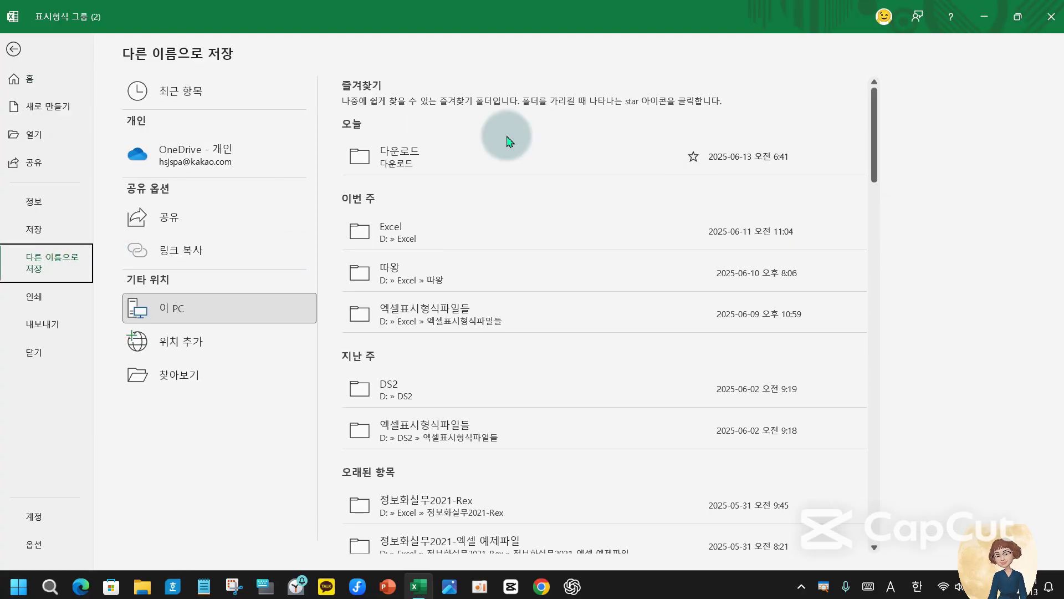
click(1051, 16)
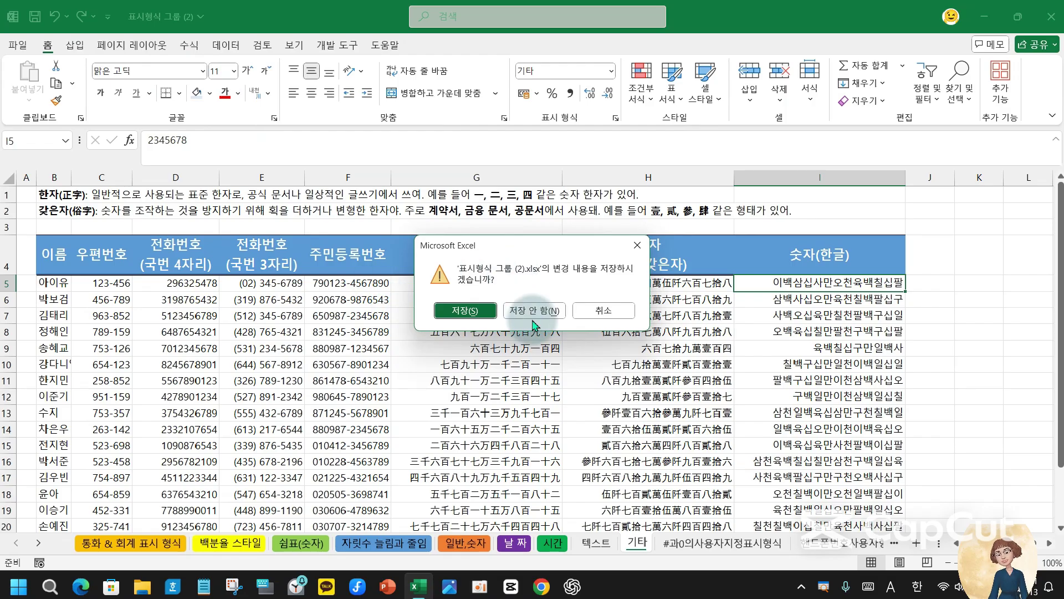
click(606, 311)
click(669, 478)
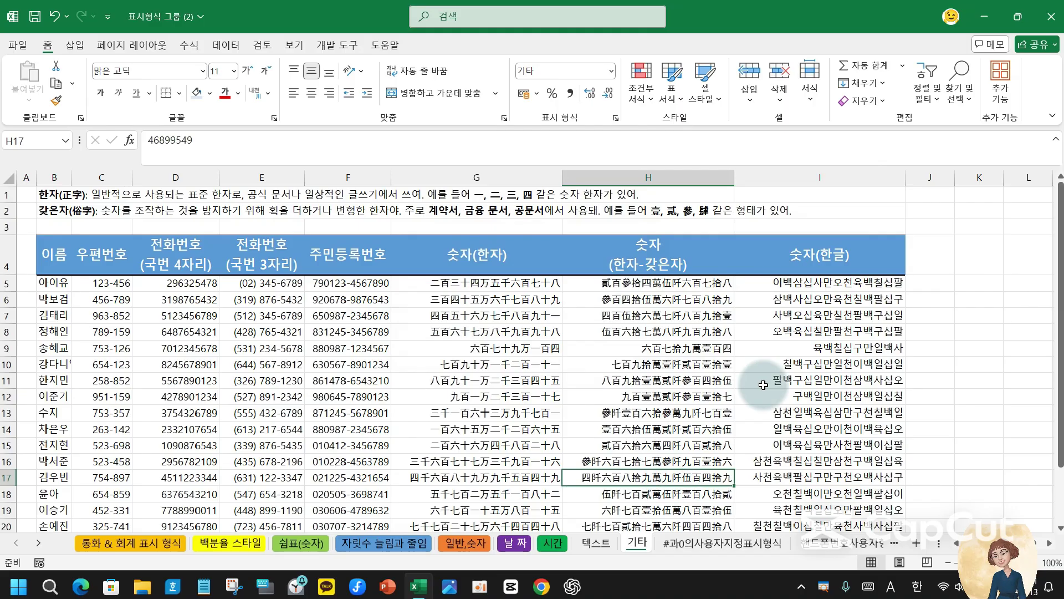